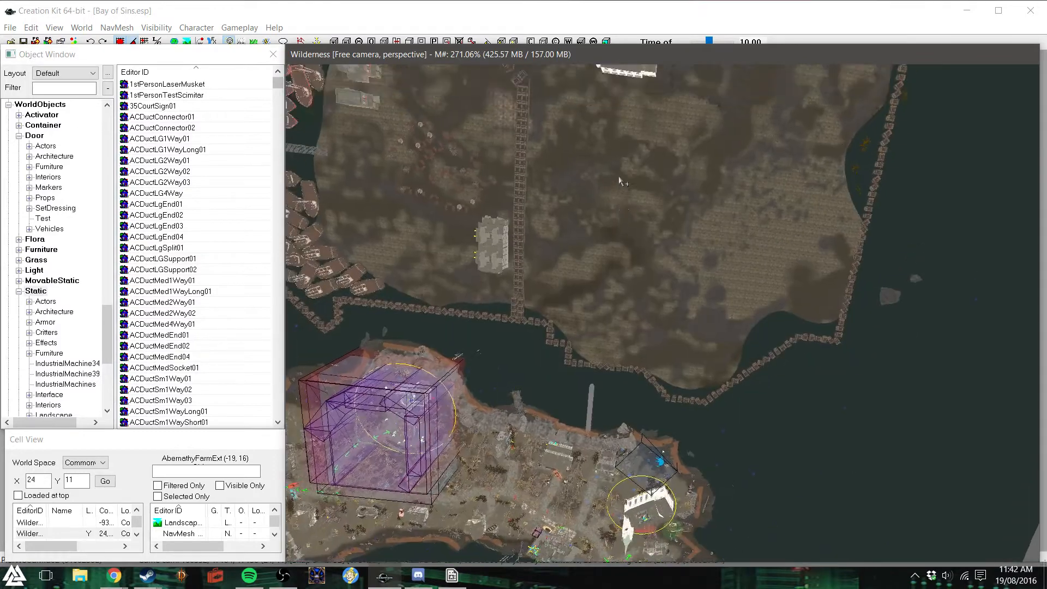
- Examine the island's shoreline, its houses and the floating fence barrier across the water, dismissing the warnings list
shift+middle_drag(597, 289, 569, 275)
scroll(569, 274, up, 2)
scroll(599, 285, up, 3)
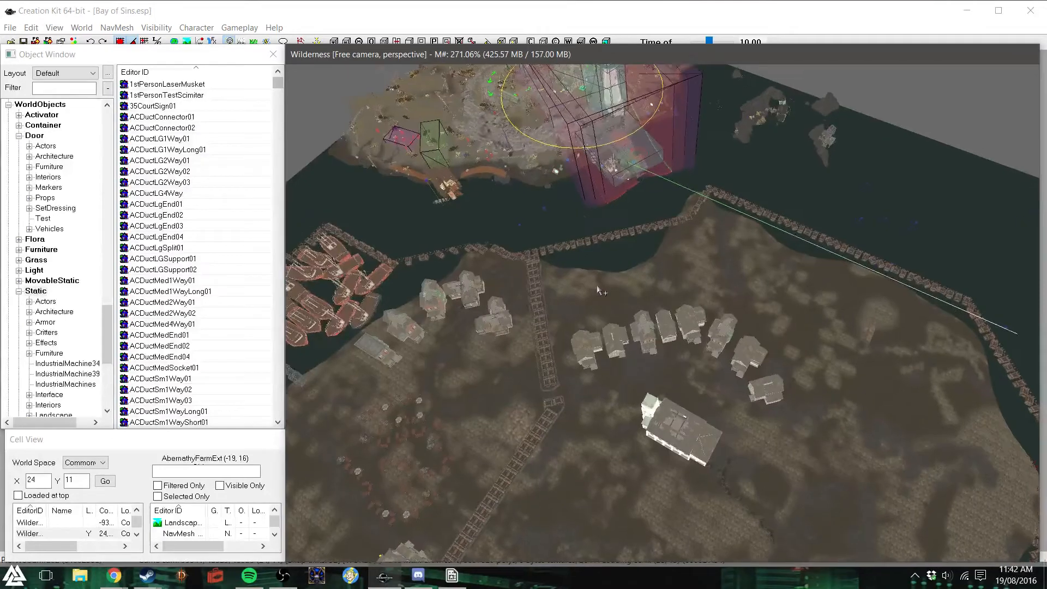
scroll(598, 289, up, 3)
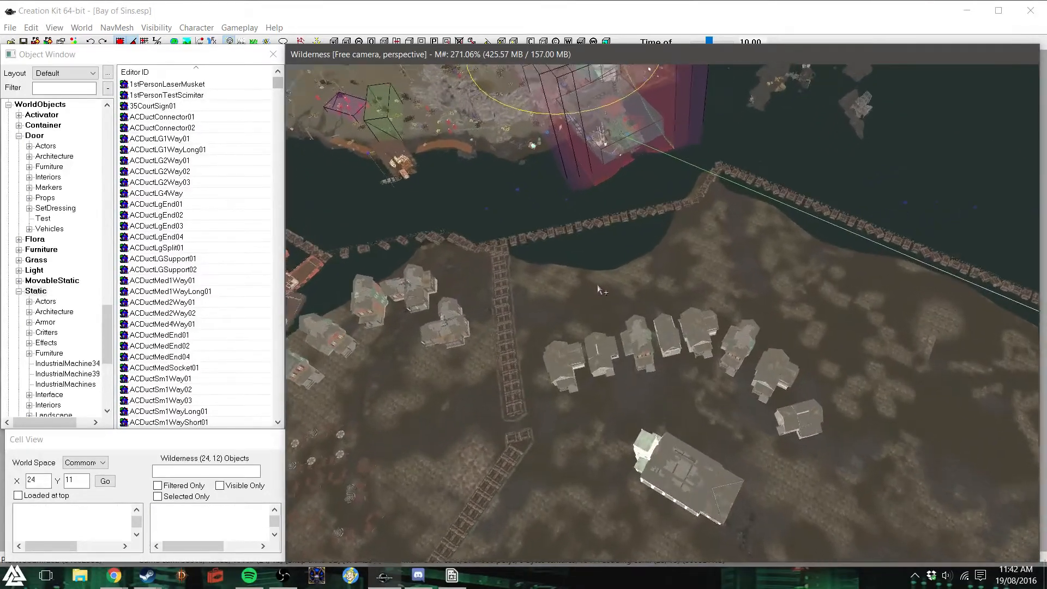
scroll(598, 290, up, 3)
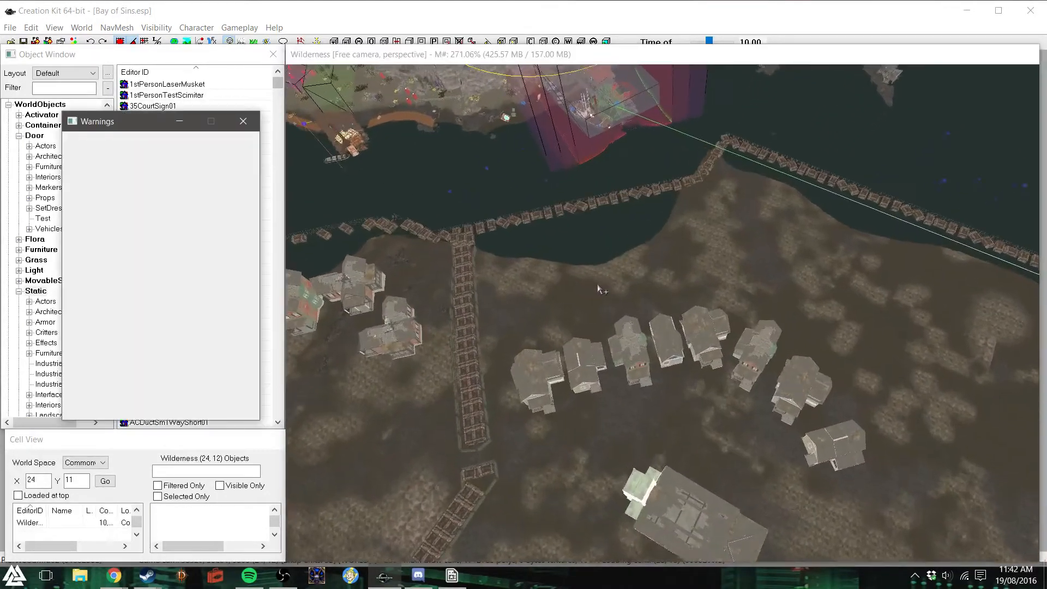
scroll(612, 272, up, 3)
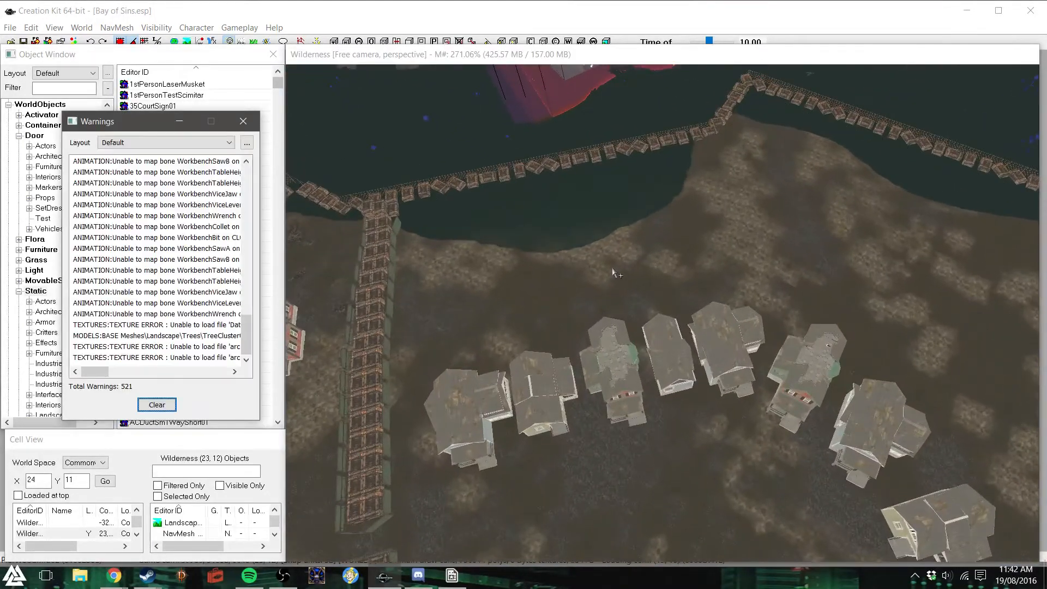
click(243, 121)
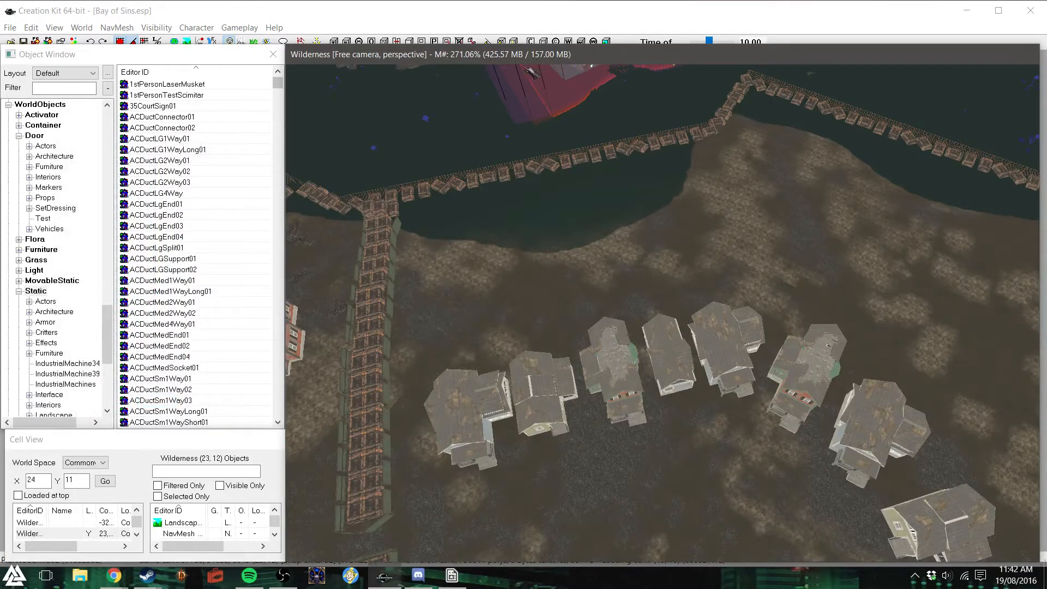
scroll(626, 273, up, 5)
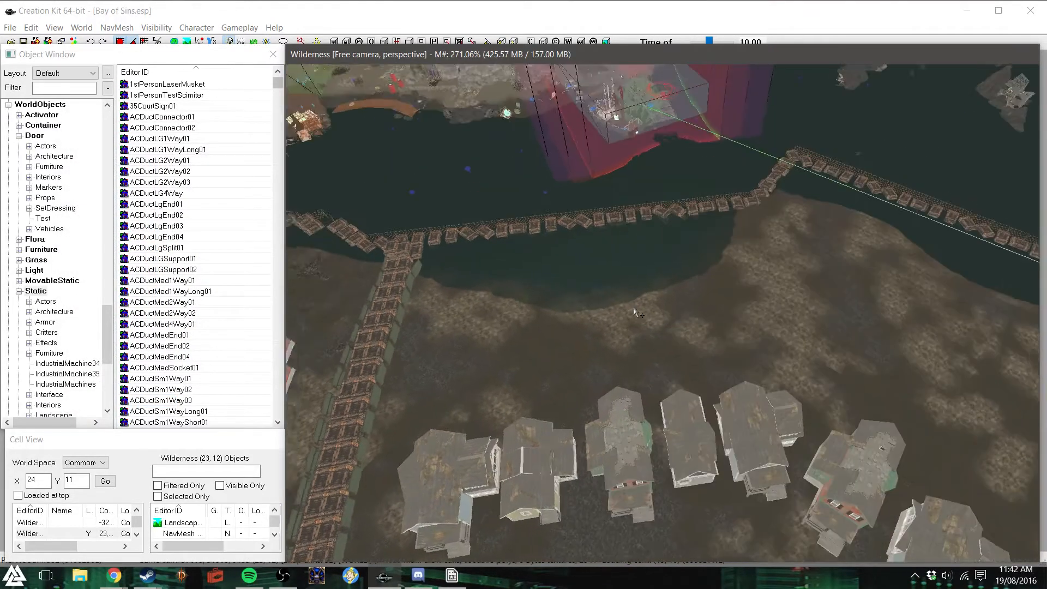
scroll(632, 312, up, 5)
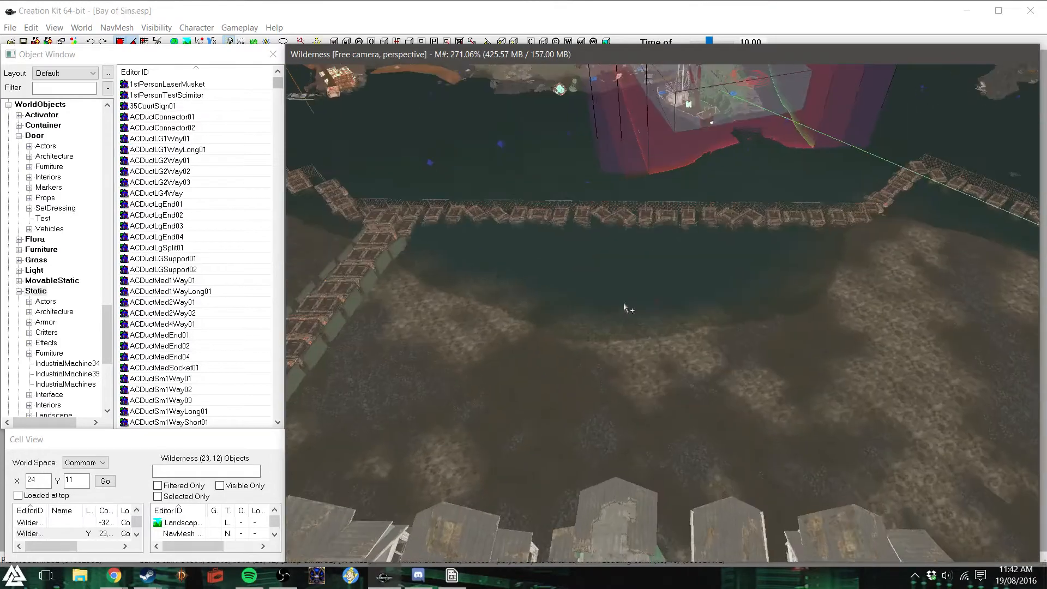
scroll(623, 304, up, 5)
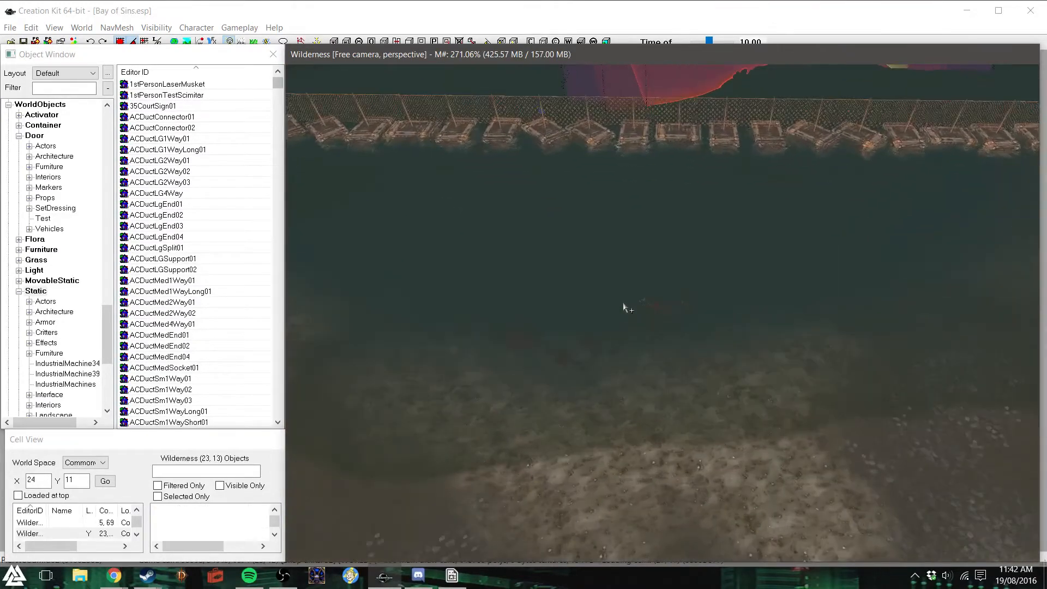
scroll(661, 269, down, 5)
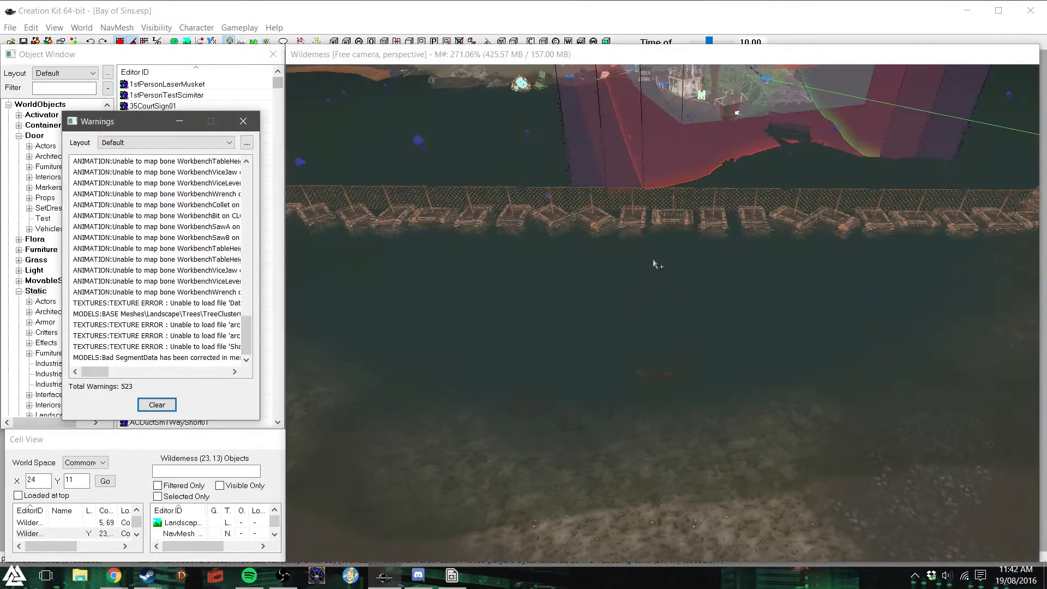
click(243, 121)
- Look up the base object of a chain-link section on the floating barrier, and filter the object list by "fence"
click(84, 89)
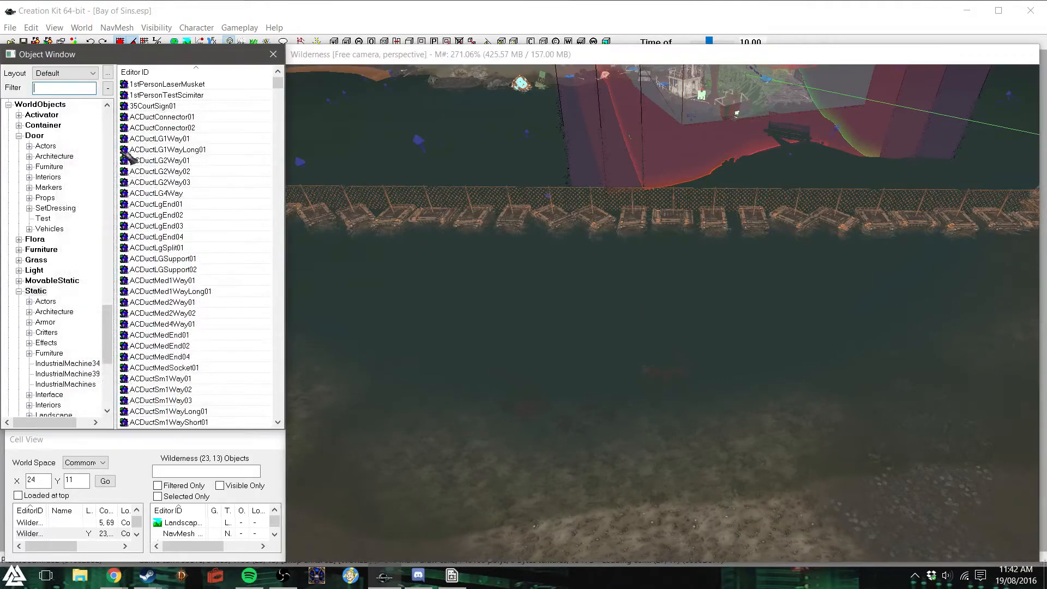
click(587, 195)
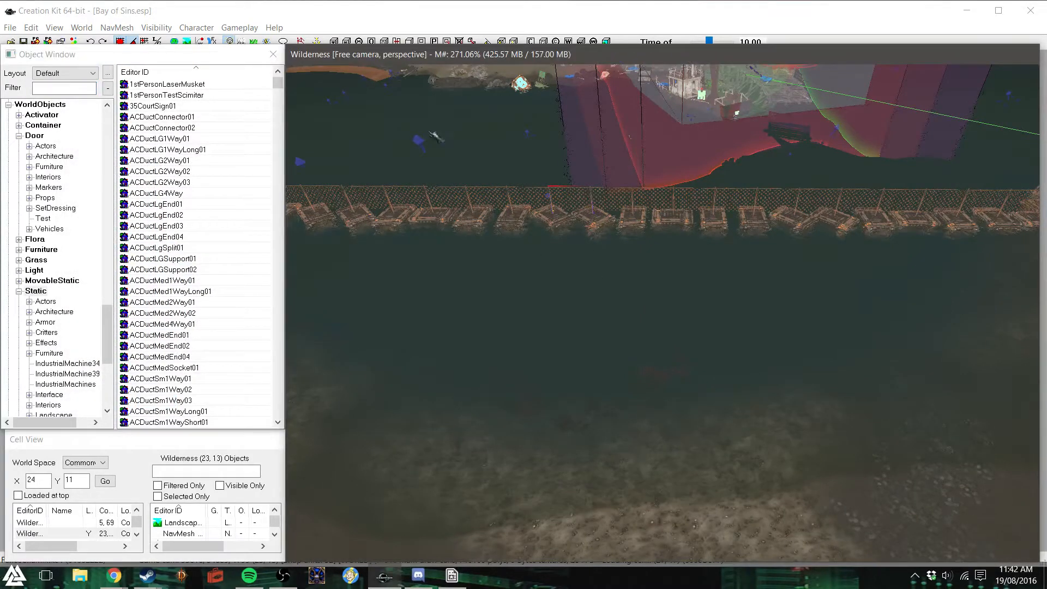
double_click(577, 209)
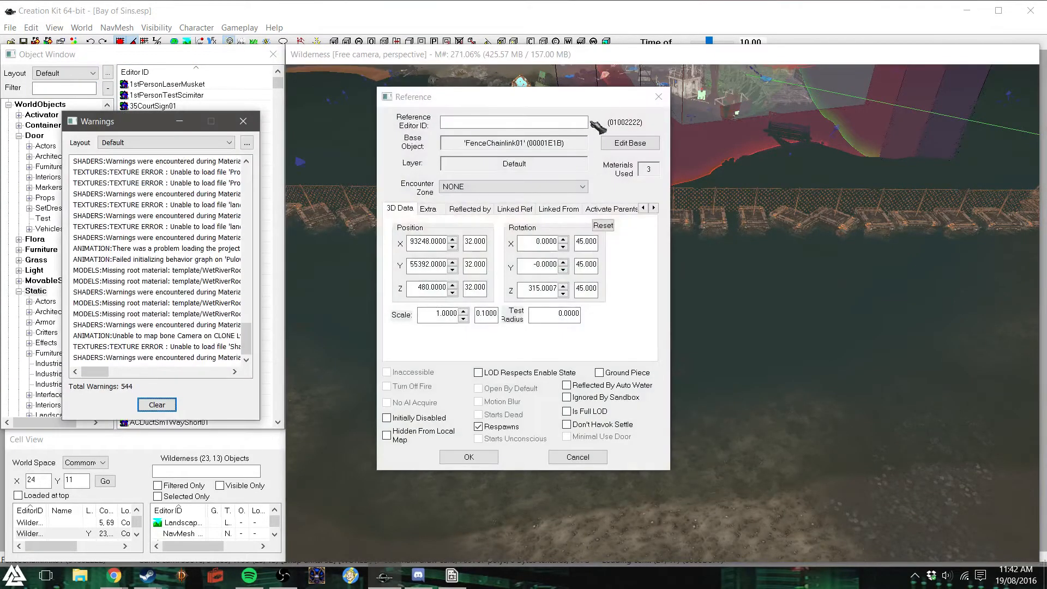
click(661, 94)
click(243, 121)
click(54, 88)
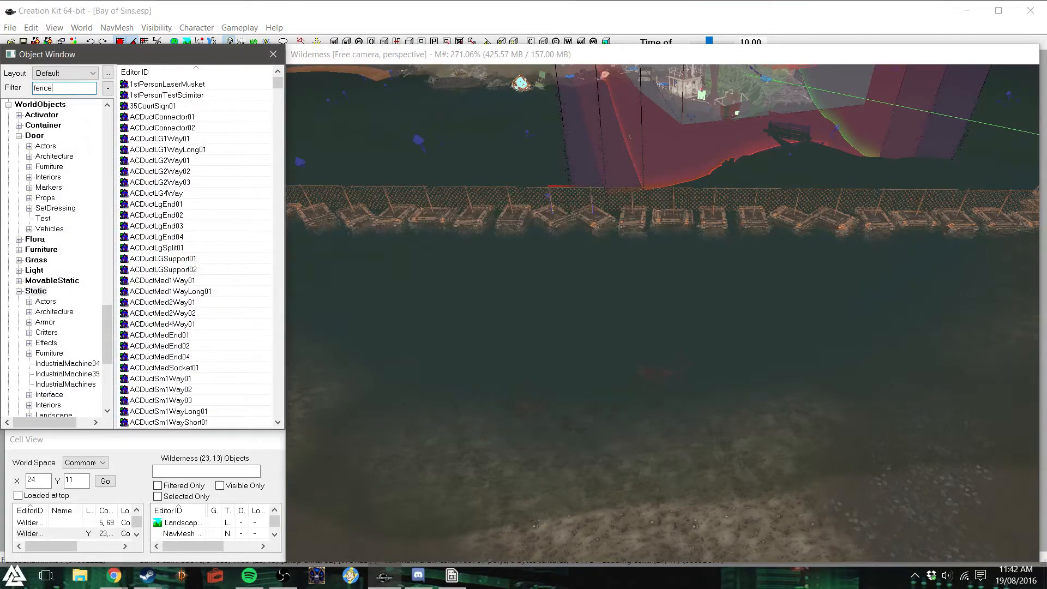
scroll(604, 199, up, 1)
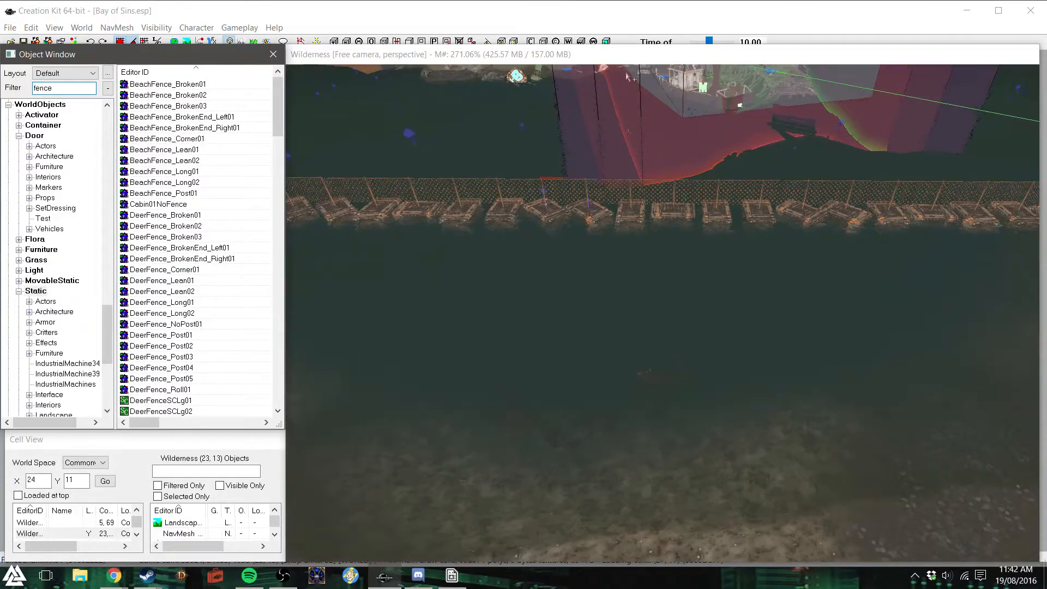
- Inspect the floating fence barrier in both directions along the shore, including its junction with the wooden walkway
click(631, 54)
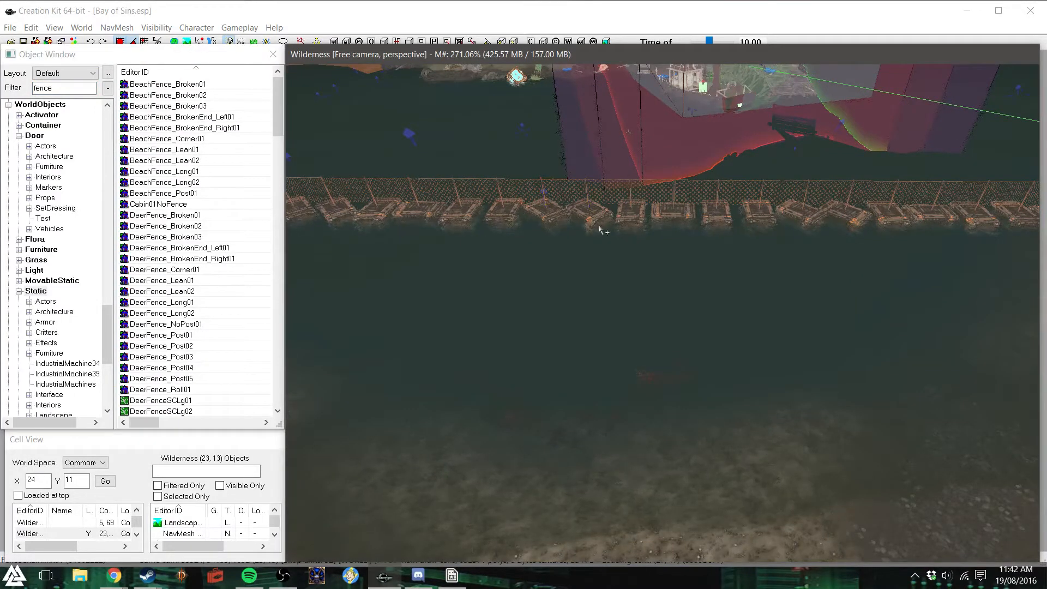
middle_drag(599, 226, 584, 221)
middle_drag(645, 315, 638, 304)
scroll(637, 308, up, 6)
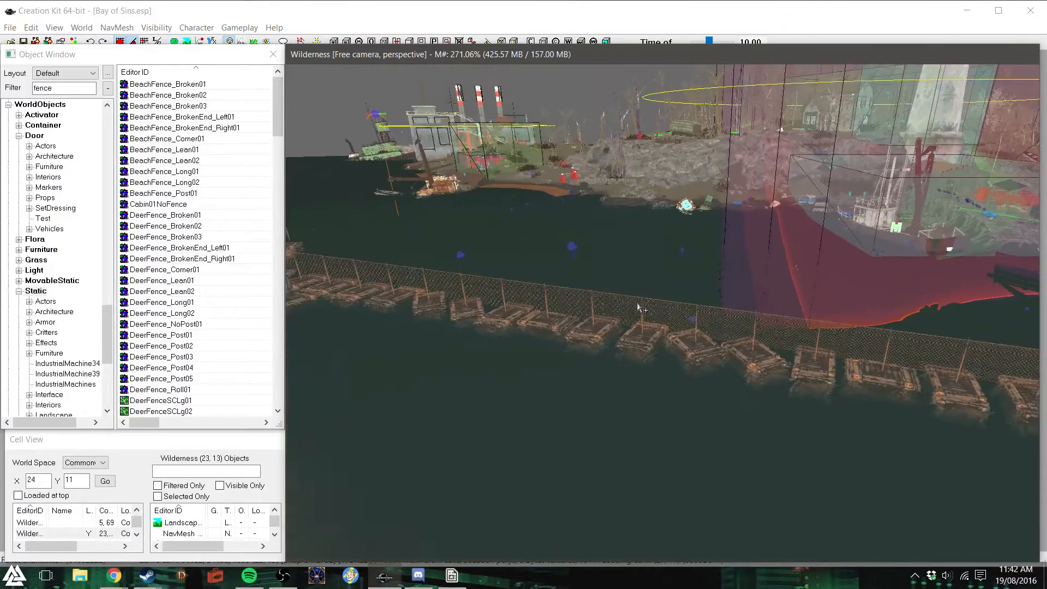
middle_drag(788, 238, 779, 299)
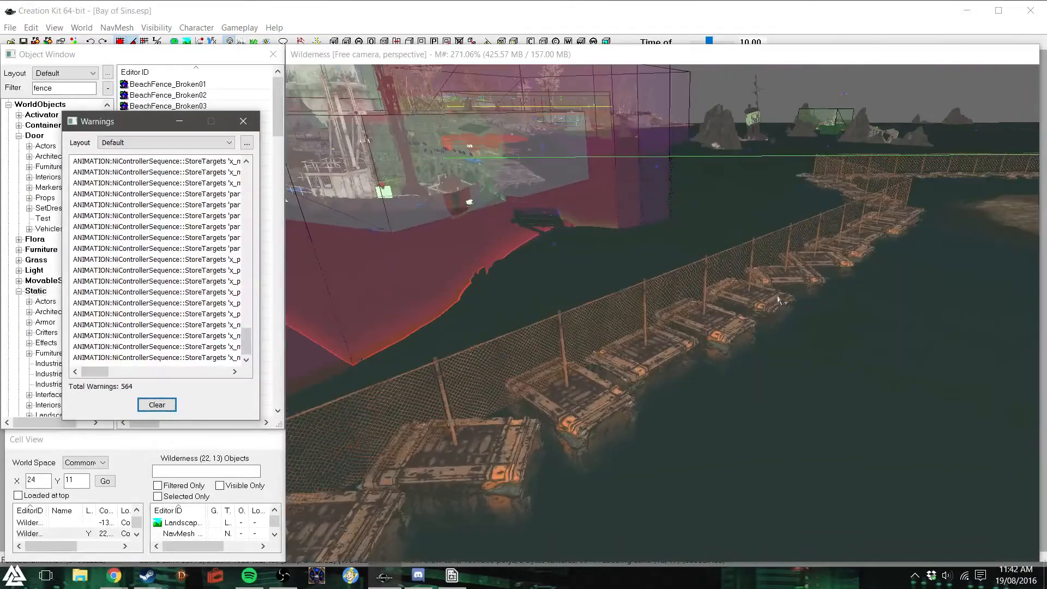
middle_drag(746, 291, 691, 289)
middle_drag(518, 240, 618, 247)
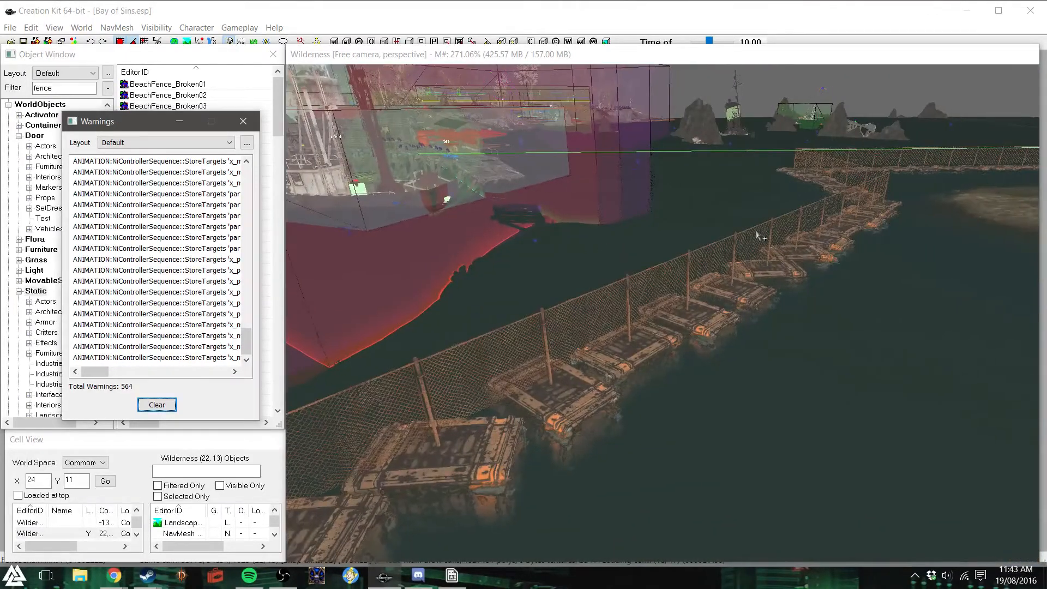
middle_drag(769, 180, 676, 179)
scroll(740, 185, down, 3)
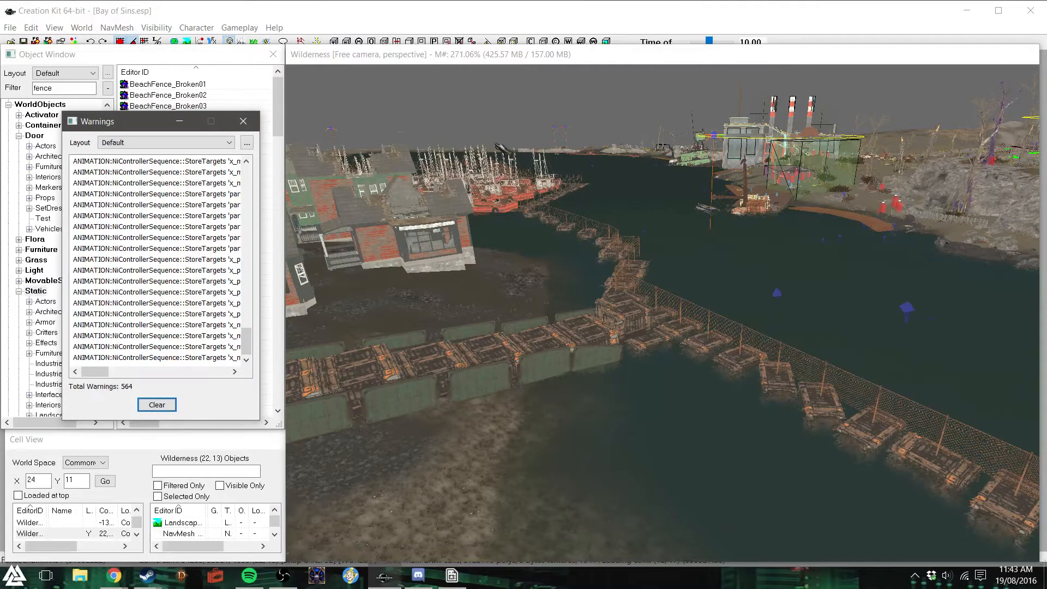
shift+middle_drag(522, 191, 578, 193)
scroll(572, 197, up, 5)
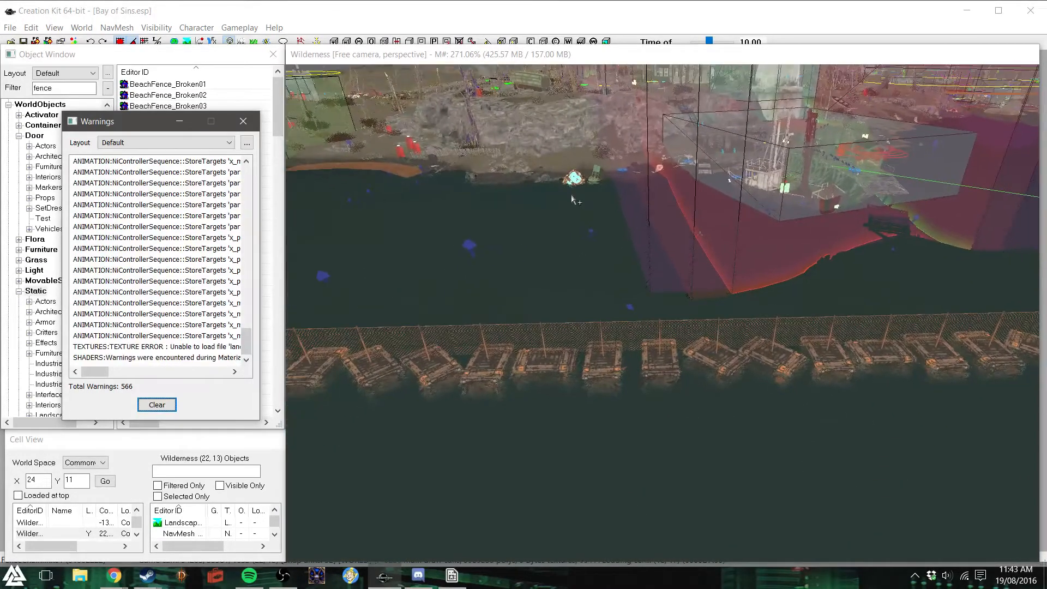
- Open a gap in the floating barrier by deleting two adjacent chain-link fence sections and the raft between them
click(616, 343)
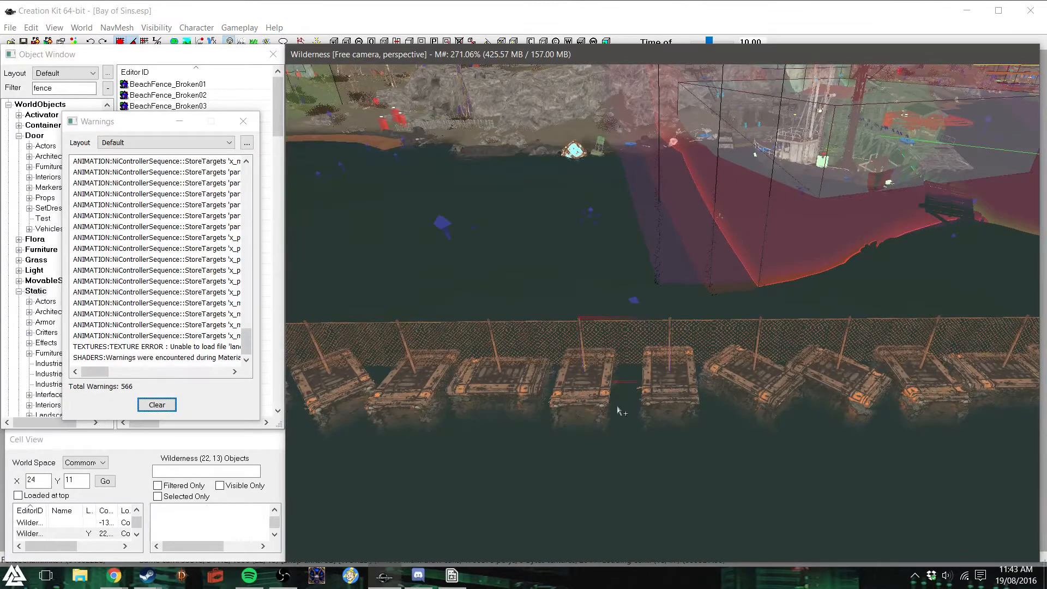
scroll(612, 322, up, 3)
click(243, 121)
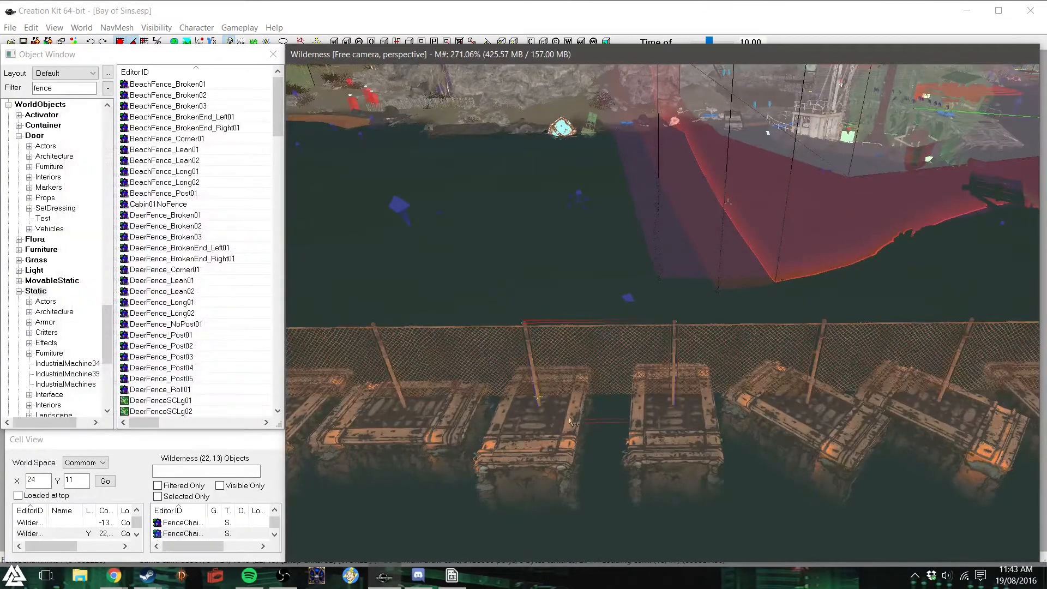
key(Delete)
click(556, 429)
key(Delete)
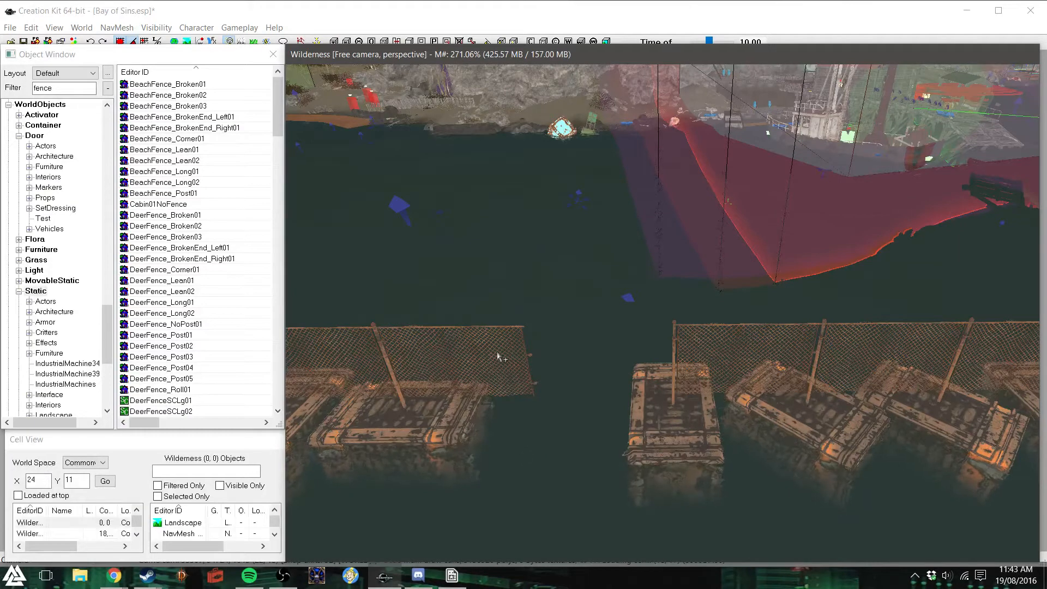
key(ctrl+z)
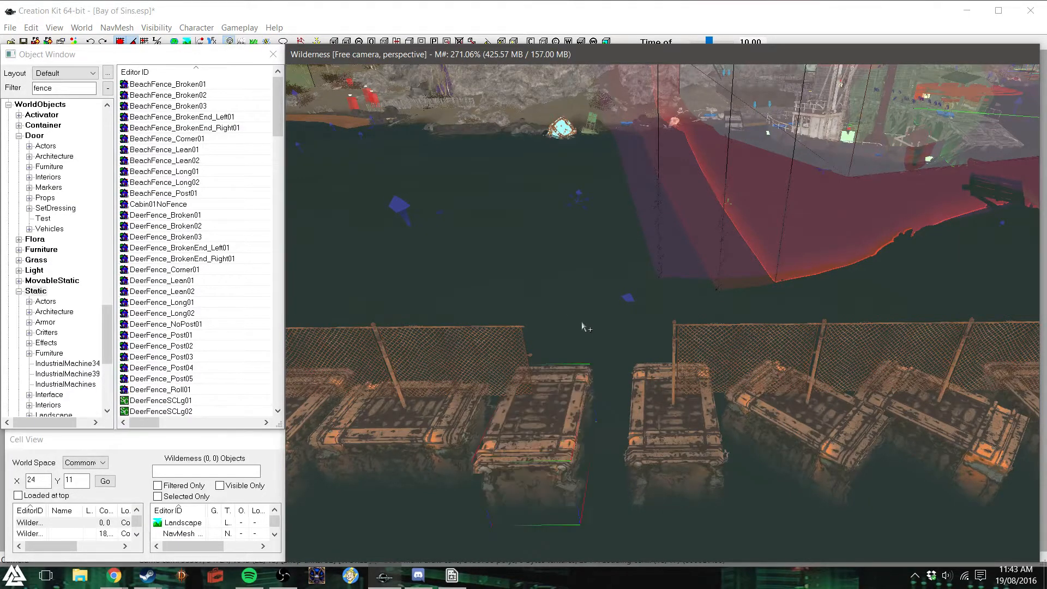
key(Delete)
click(489, 382)
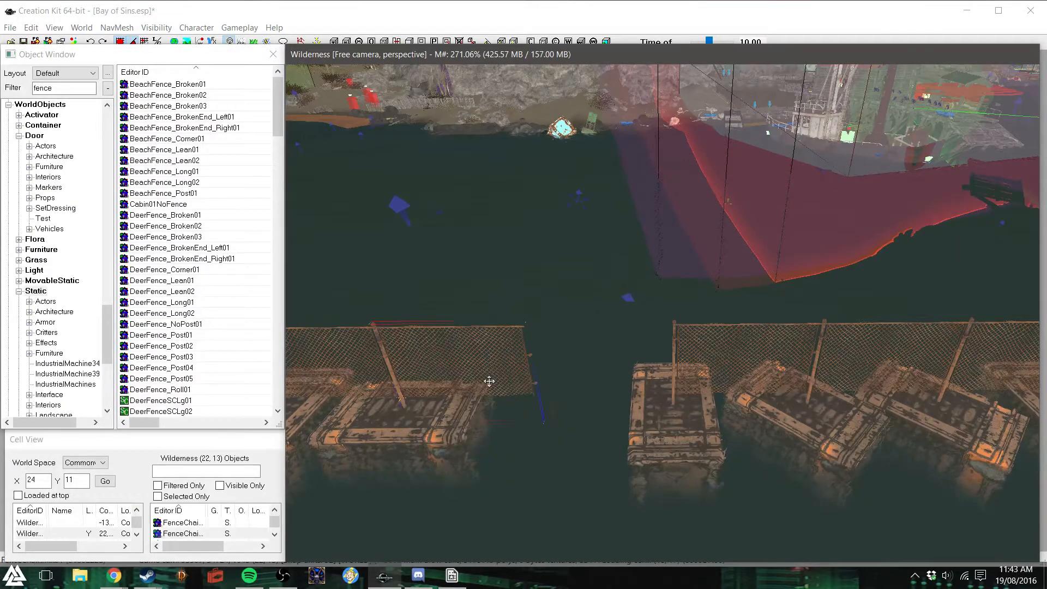
key(Delete)
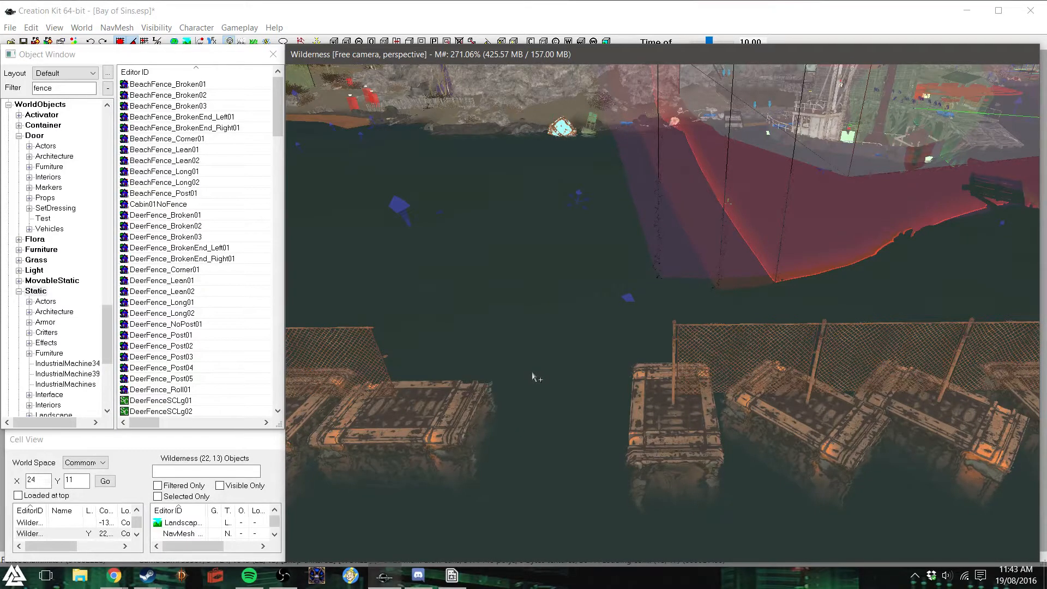
- Try the FenceChainlinkGate01R static in the barrier gap, and delete it again
drag(279, 119, 296, 216)
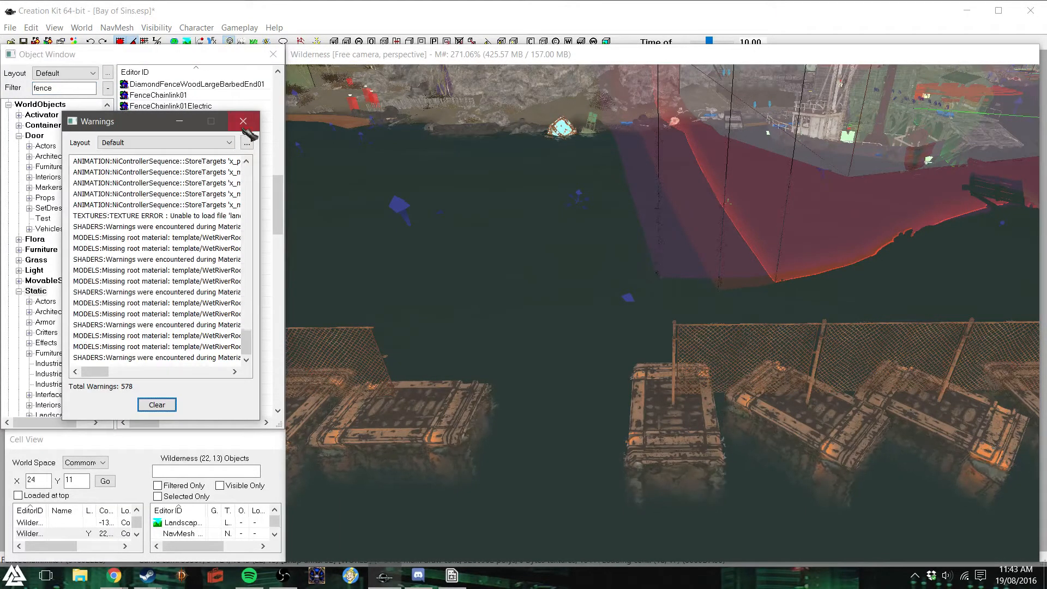
click(243, 122)
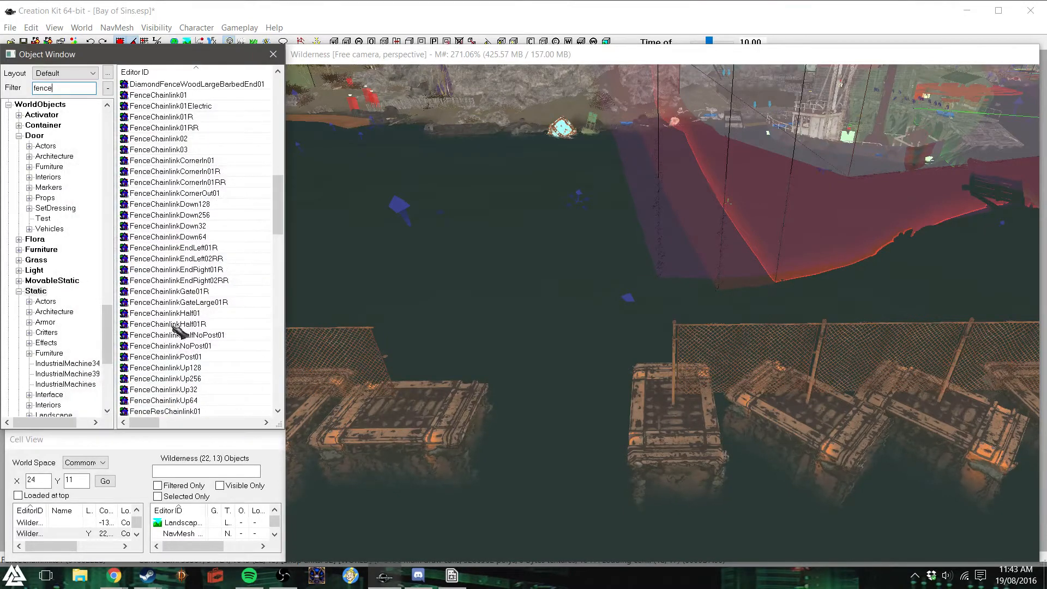
click(188, 292)
drag(188, 297, 441, 387)
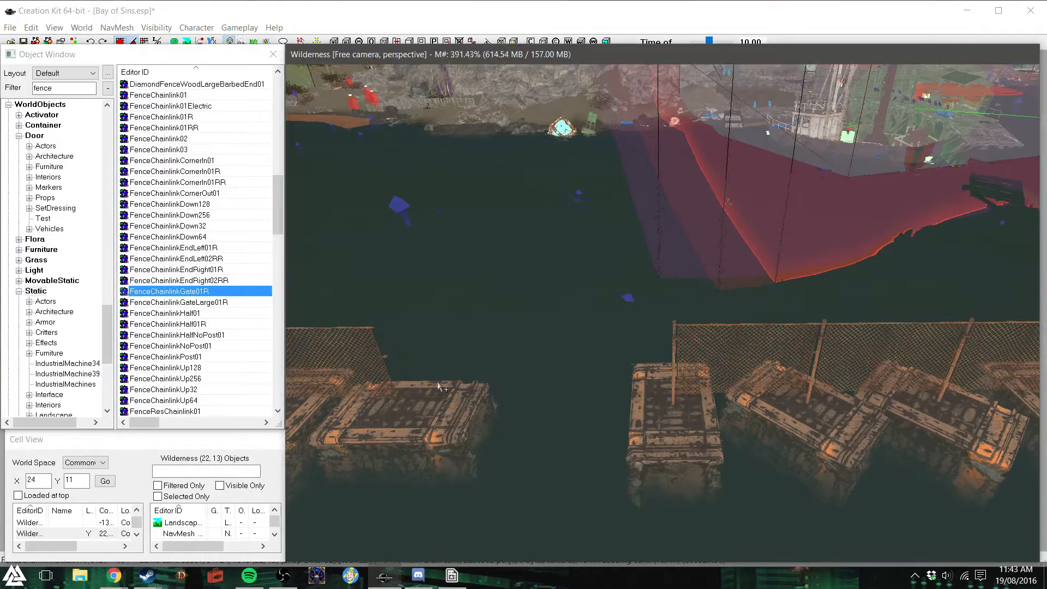
right_drag(575, 380, 603, 380)
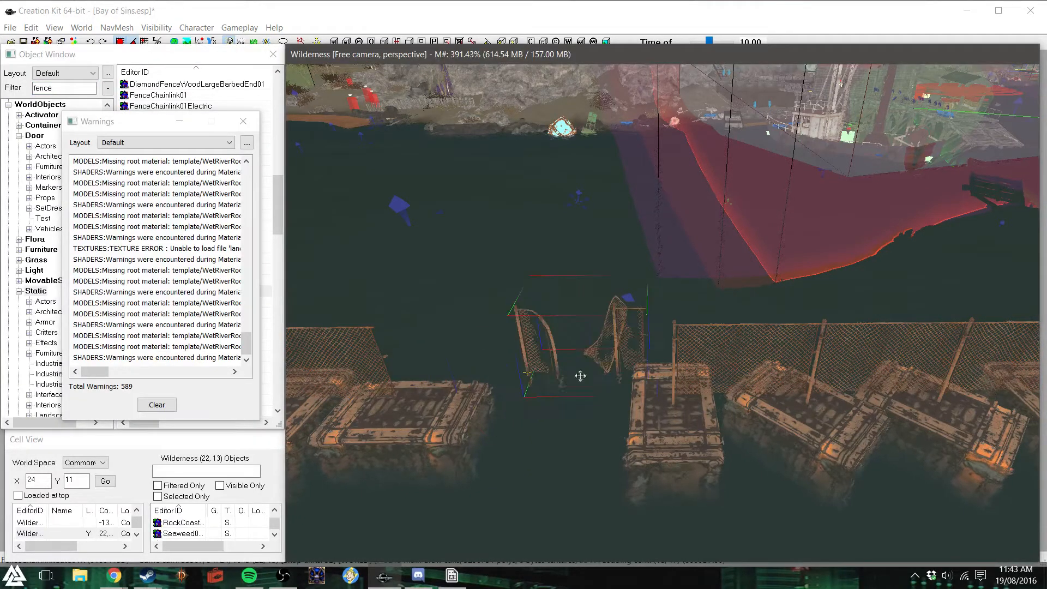
key(Delete)
click(243, 121)
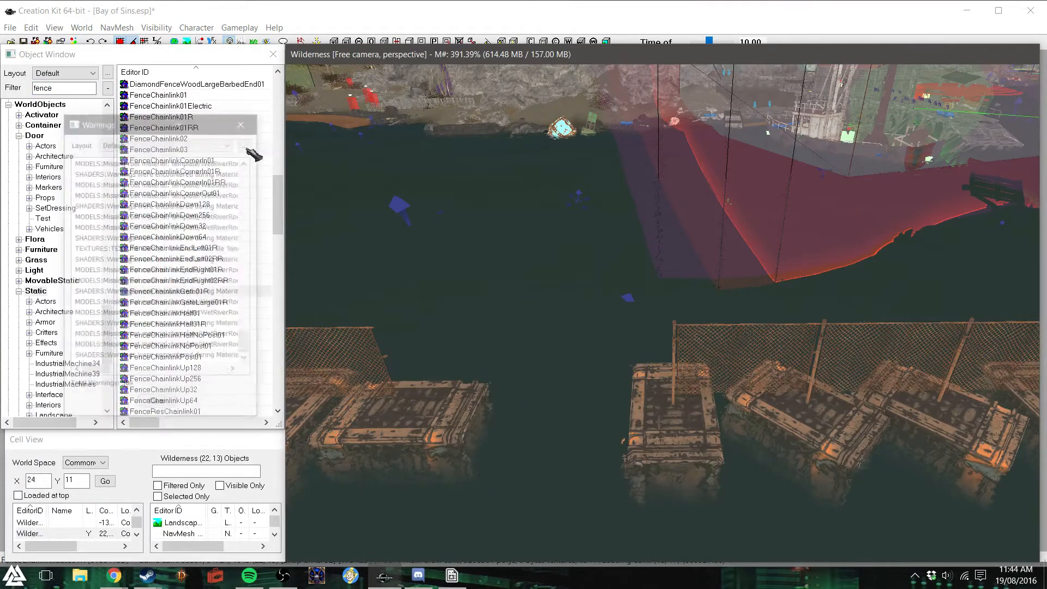
- Search the Furniture category for objects matching "chain" and "gate"
click(54, 252)
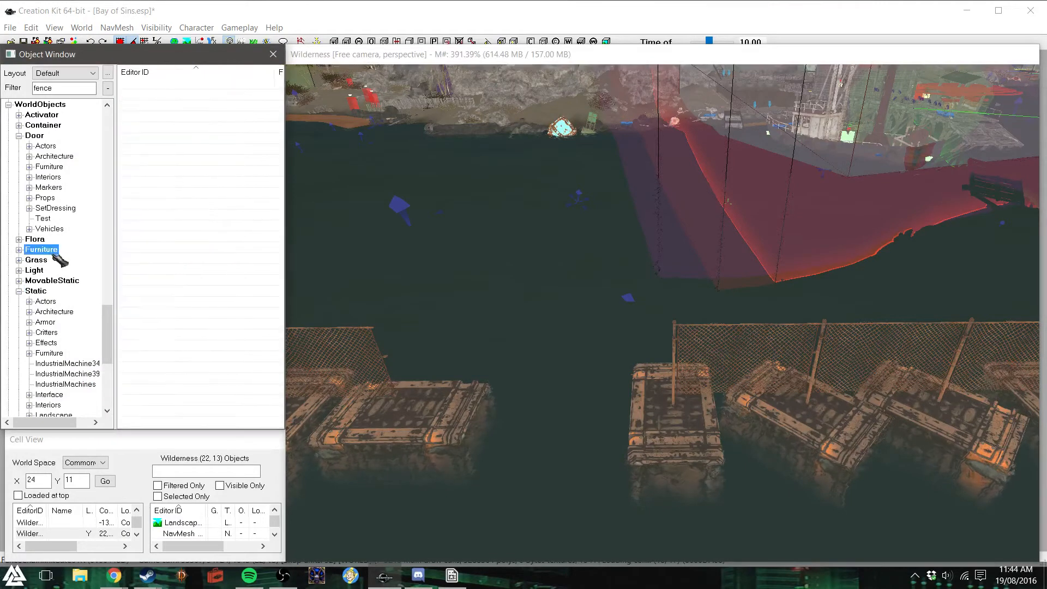
click(71, 91)
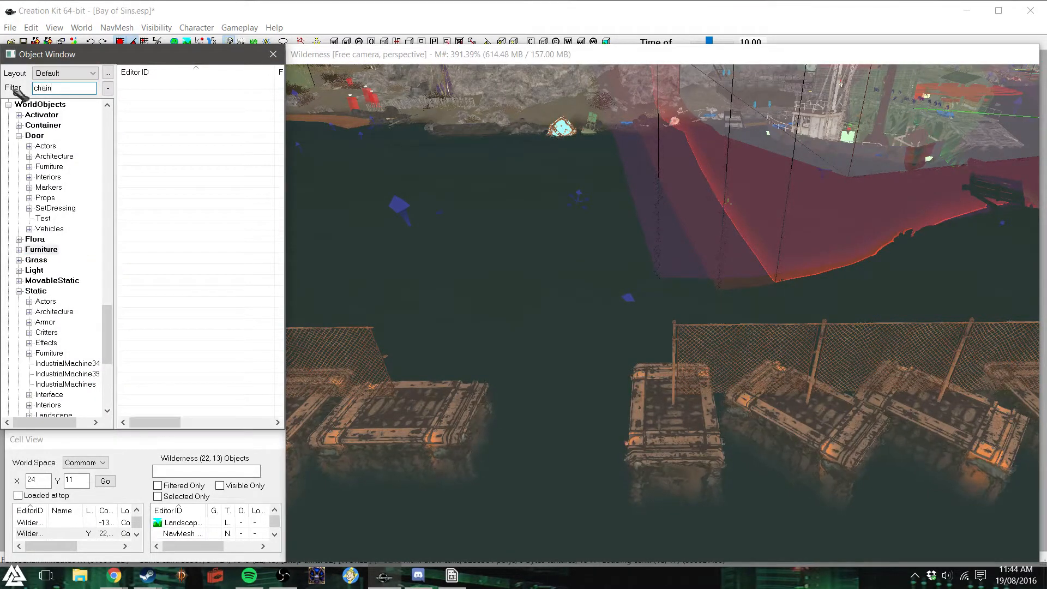
double_click(34, 250)
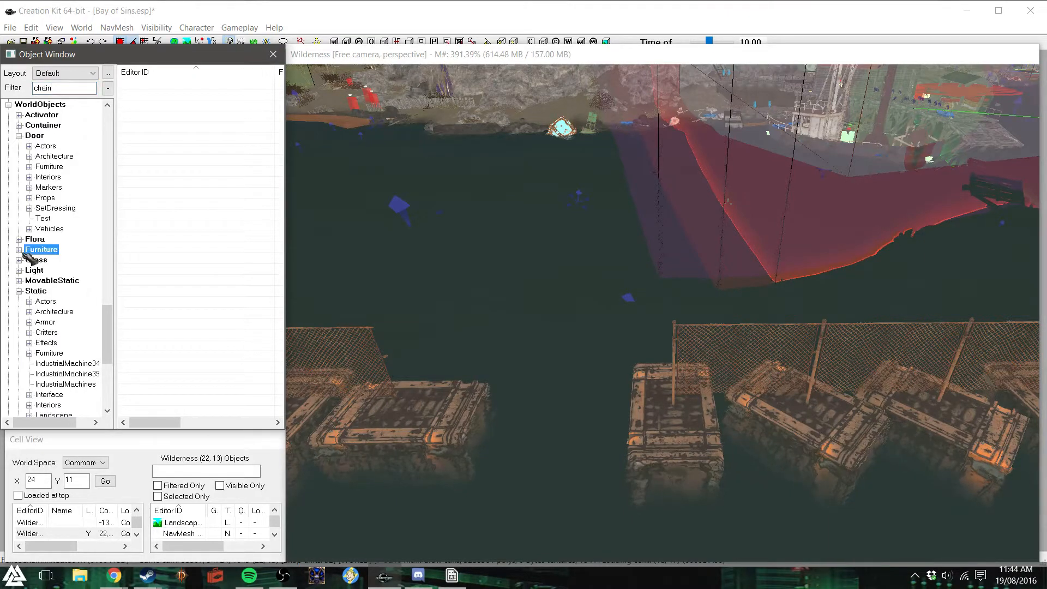
double_click(60, 91)
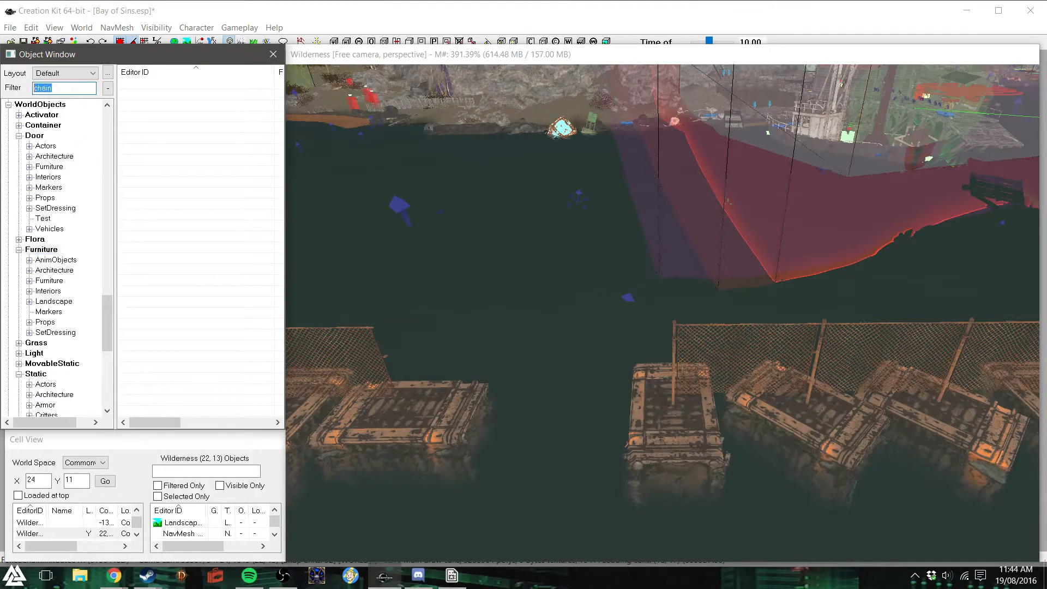
text(fe)
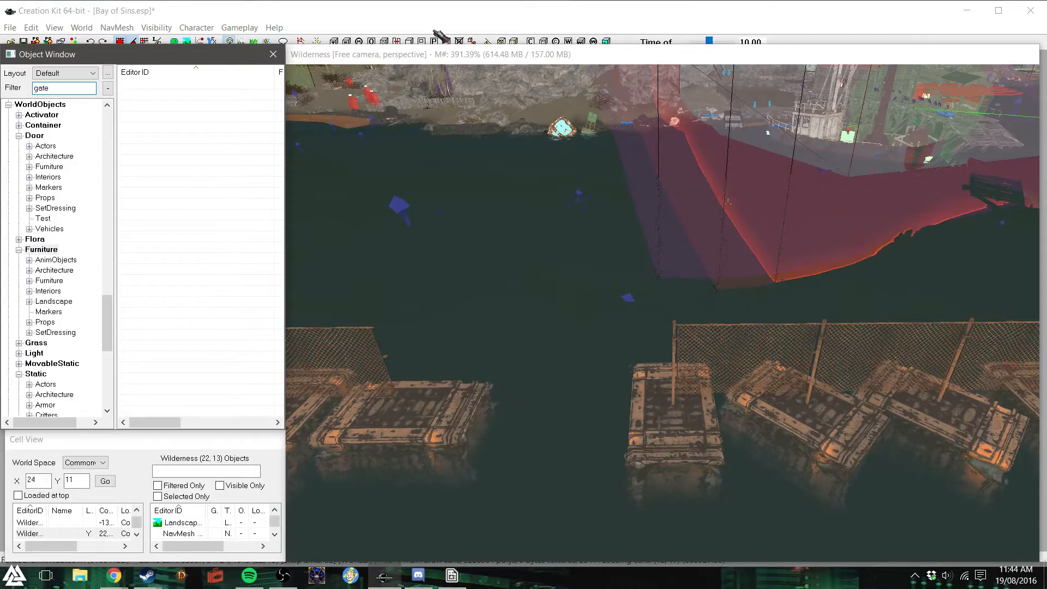
- Find the existing double gate in the floating fence near the moored boats and inspect its reference for the base object
click(439, 53)
shift+middle_drag(453, 187, 649, 252)
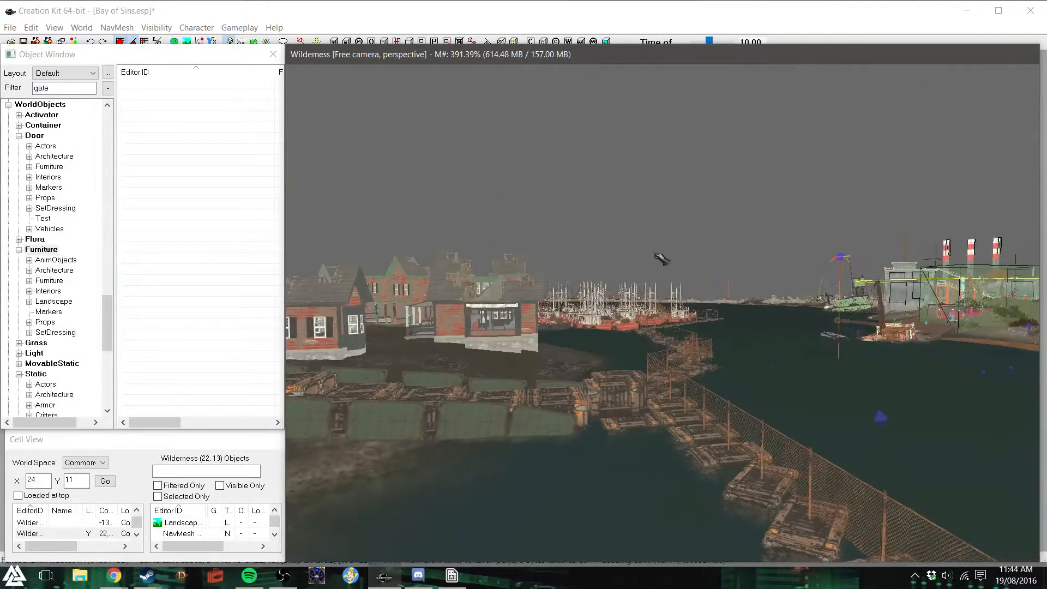
scroll(649, 252, up, 8)
scroll(656, 257, up, 10)
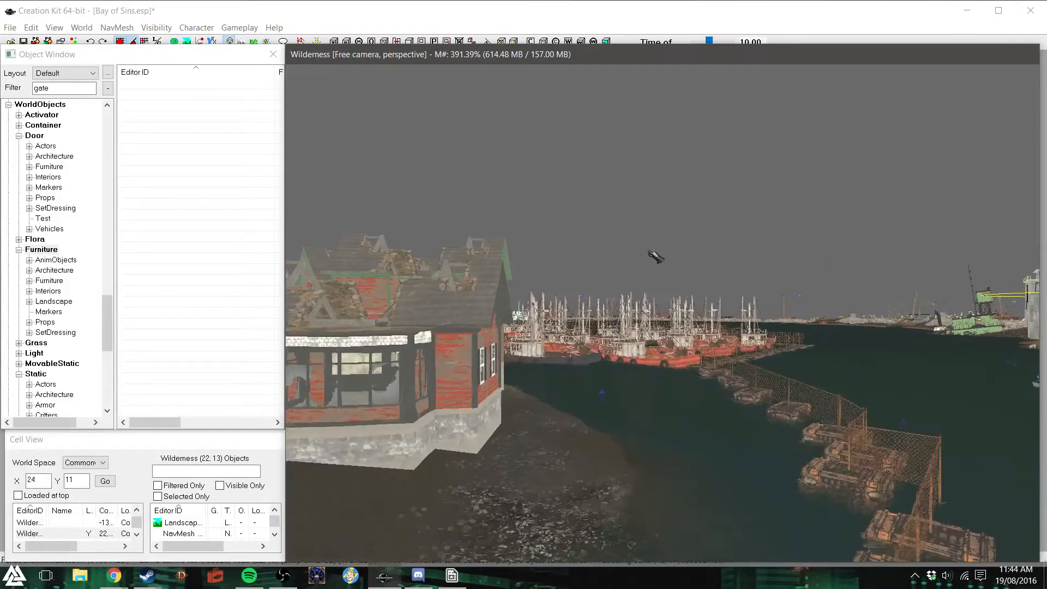
scroll(656, 257, up, 10)
scroll(656, 256, up, 10)
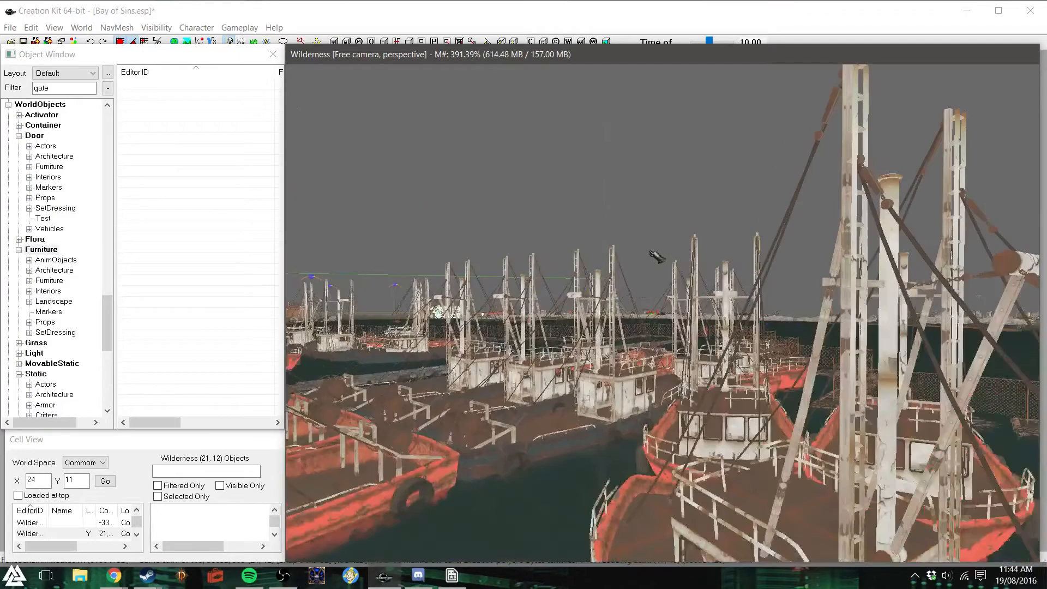
scroll(656, 256, up, 10)
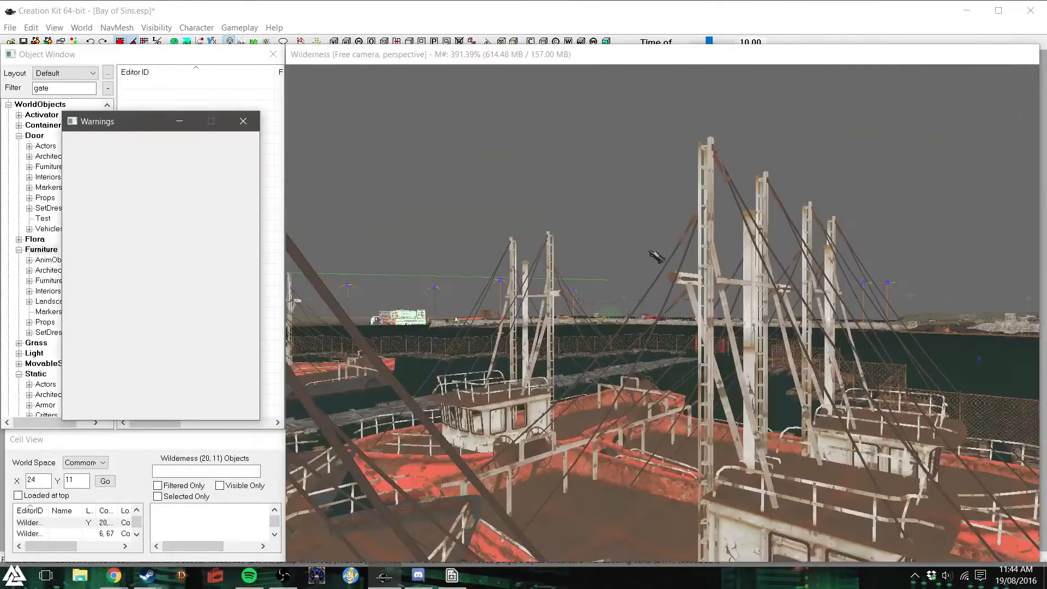
scroll(687, 293, up, 10)
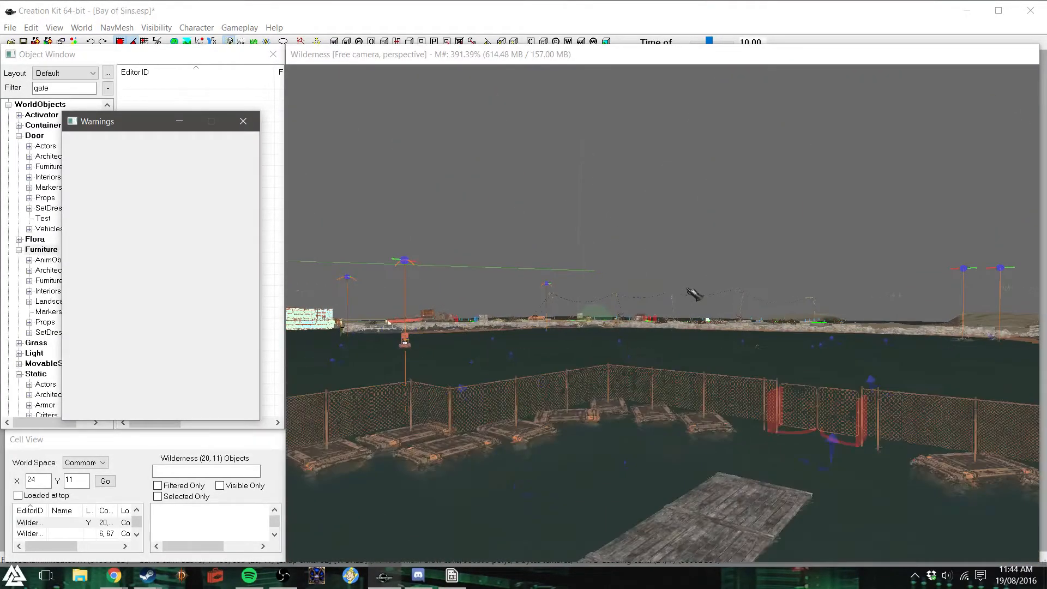
click(686, 300)
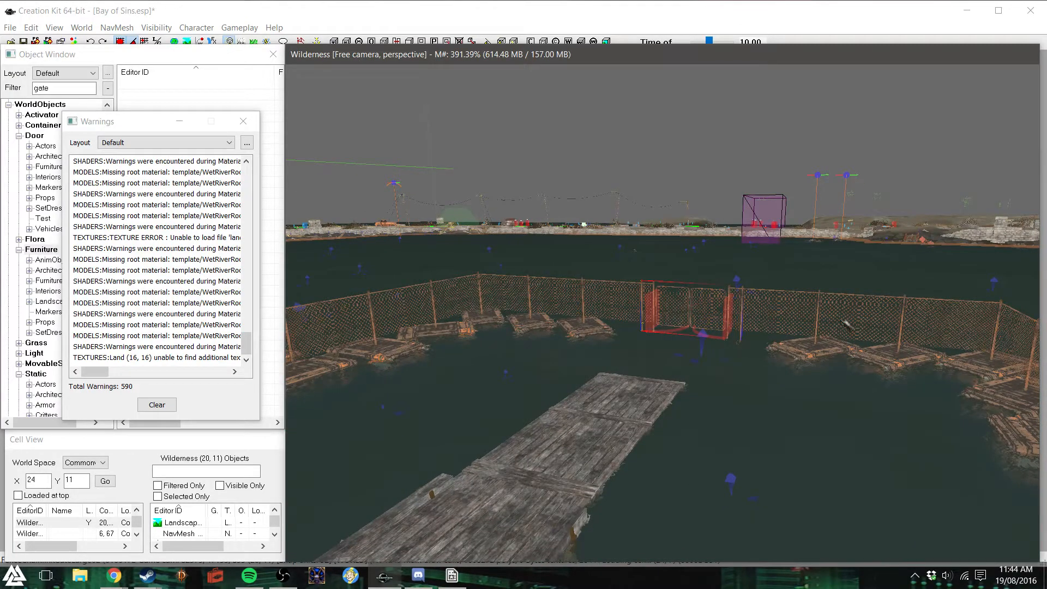
click(242, 120)
drag(497, 97, 452, 85)
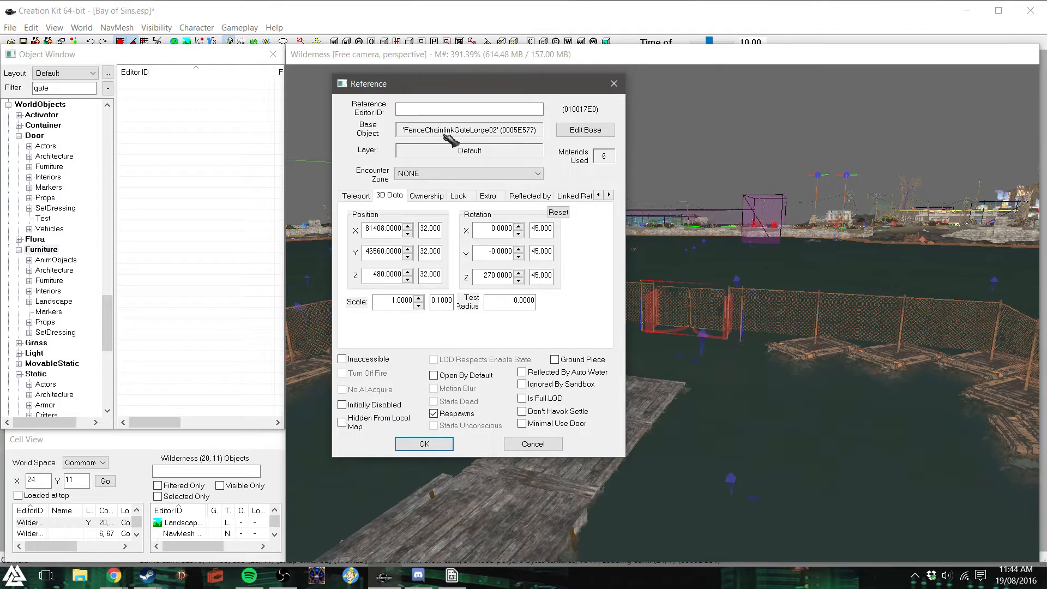
click(614, 83)
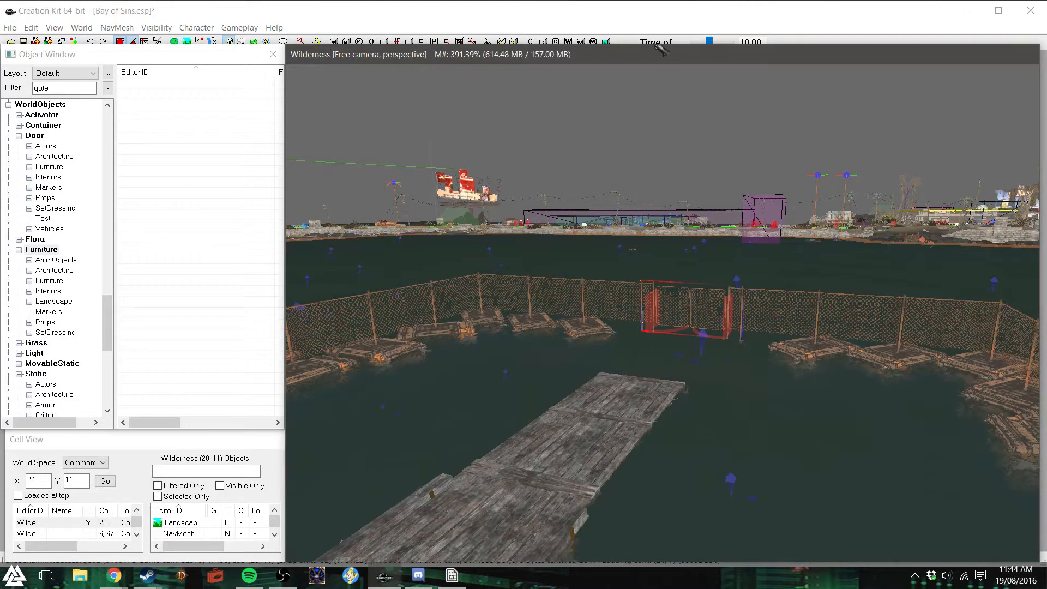
- Return to the barrier gap and rotate the raft at its edge a quarter turn so it stands crosswise to the fence
click(654, 43)
click(608, 61)
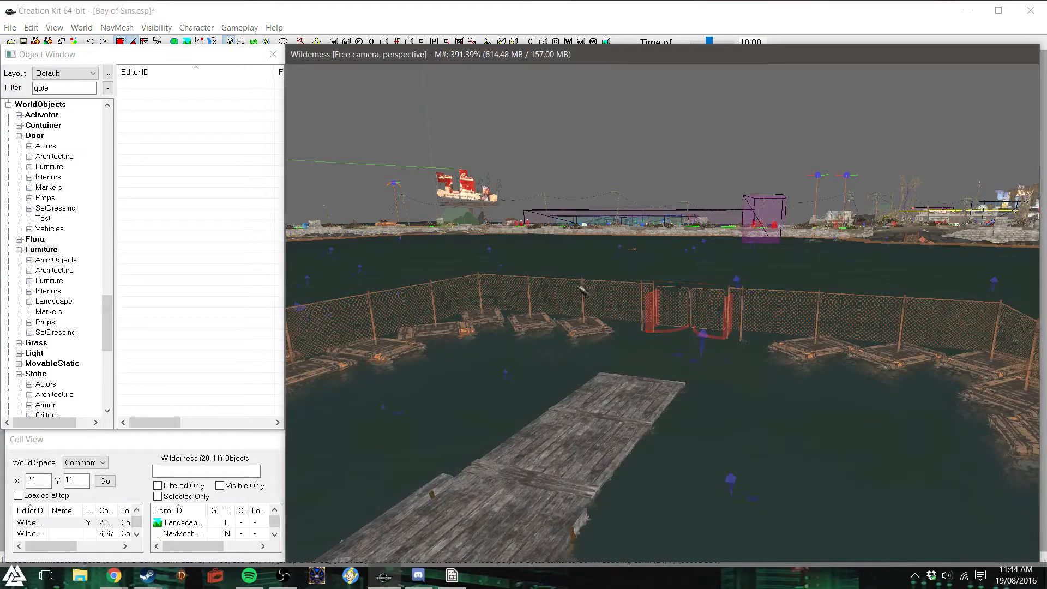
shift+middle_drag(581, 289, 745, 271)
scroll(709, 276, up, 5)
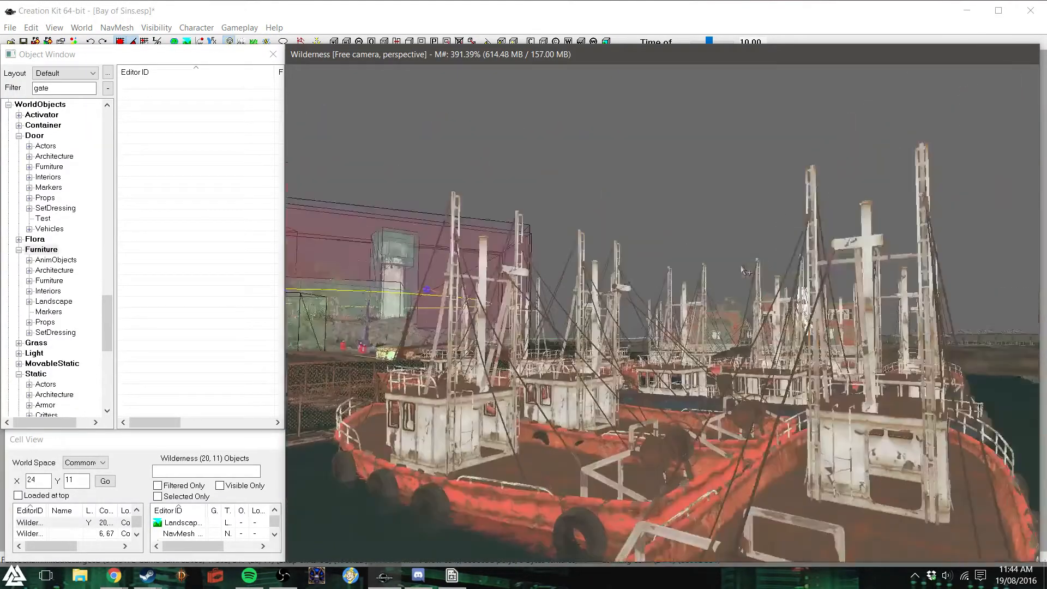
scroll(747, 272, up, 10)
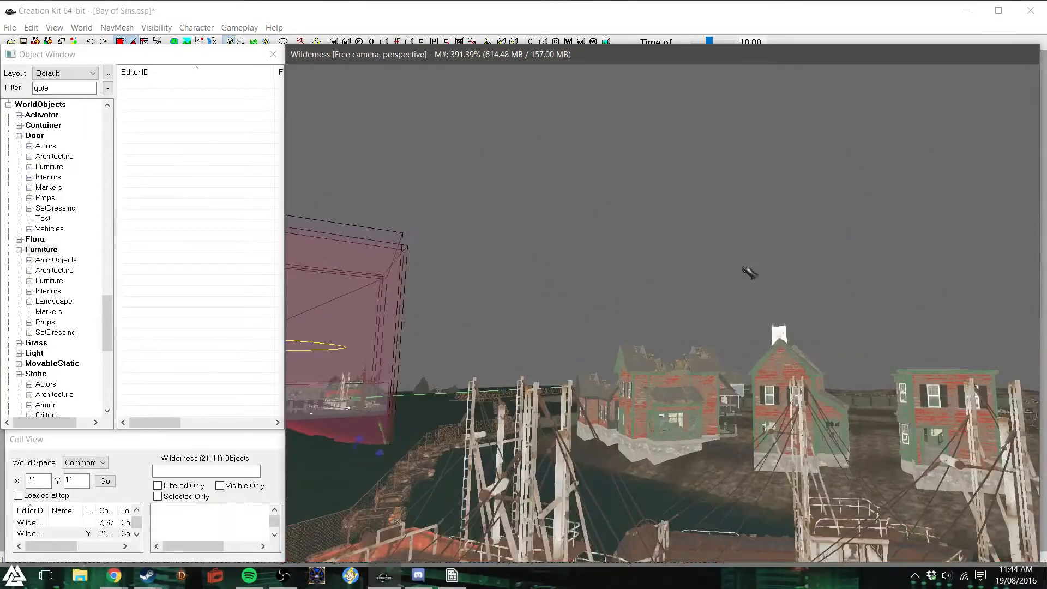
shift+middle_drag(748, 273, 667, 289)
scroll(631, 301, up, 5)
scroll(566, 337, up, 2)
shift+middle_drag(566, 338, 538, 333)
scroll(552, 333, up, 8)
scroll(538, 333, up, 4)
scroll(538, 332, up, 8)
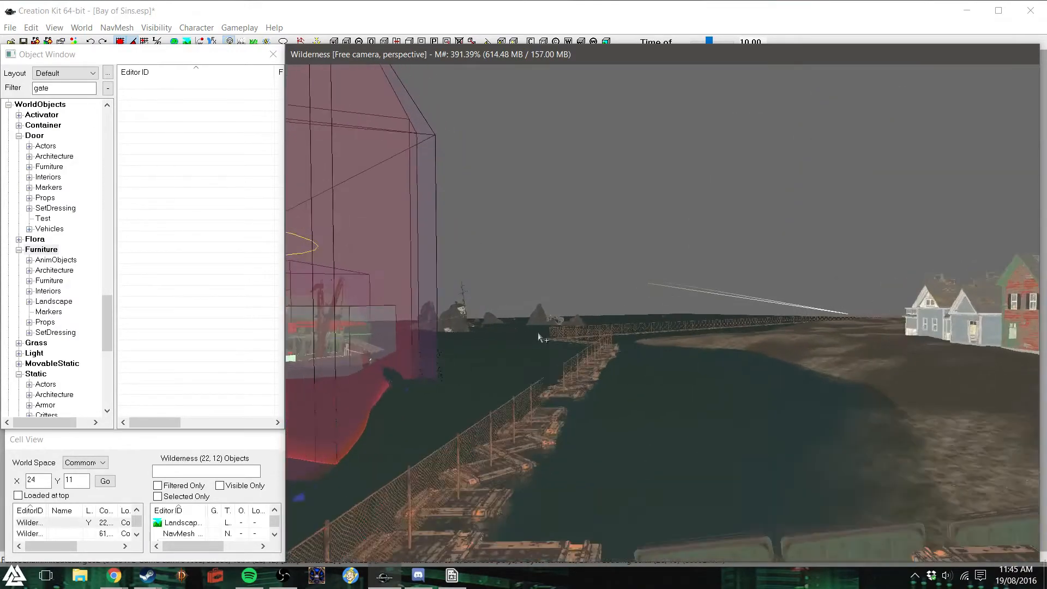
shift+middle_drag(539, 337, 553, 364)
shift+middle_drag(609, 480, 768, 500)
click(757, 492)
click(591, 473)
right_drag(590, 473, 638, 473)
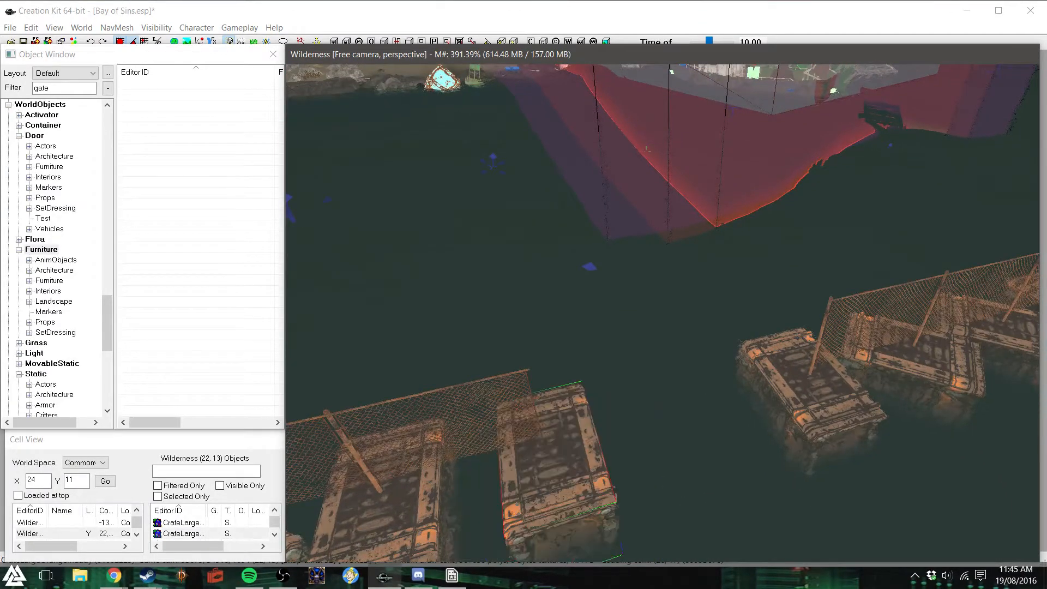
- Place a copy of the FenceChainlinkGateLarge02 gate in the barrier gap and rotate it in line with the fence
click(670, 464)
key(z)
drag(678, 429, 709, 346)
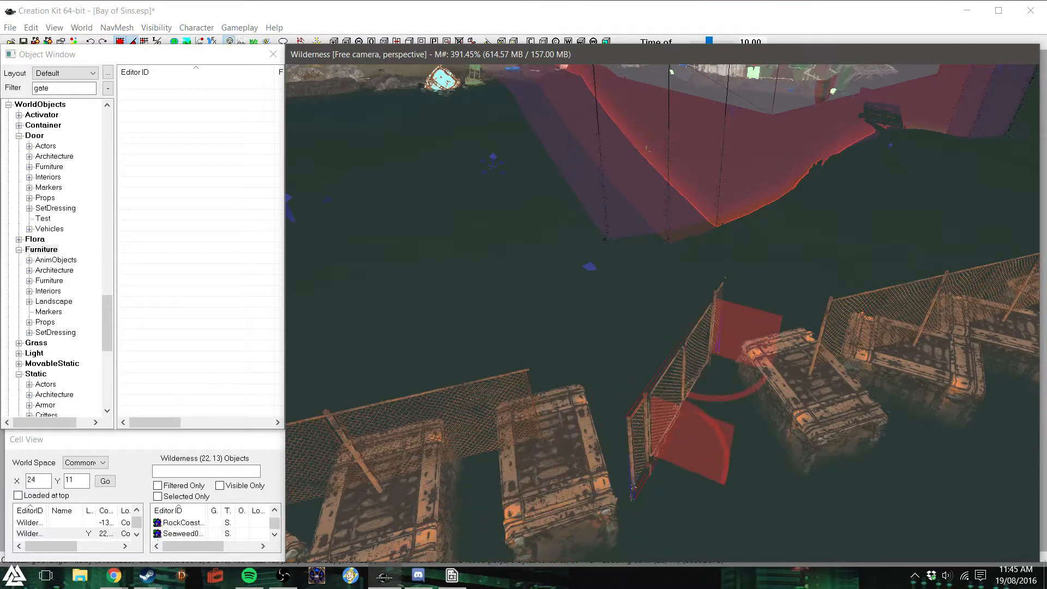
right_drag(668, 388, 677, 388)
drag(703, 436, 653, 376)
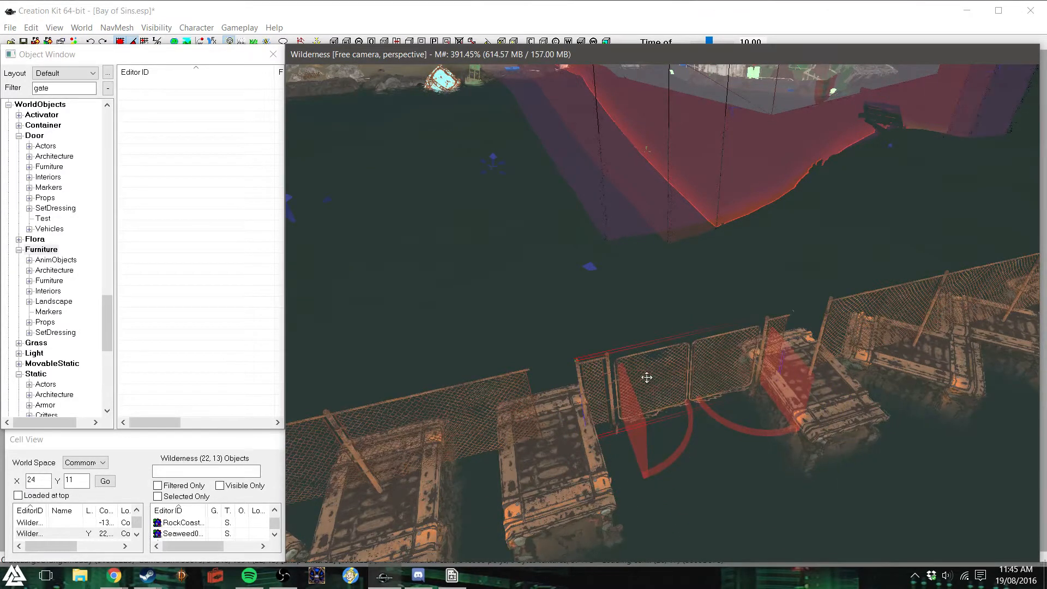
shift+middle_drag(705, 464, 687, 452)
- Line the gate up with the fence from above and shift it along the line until it meets the fence beyond the gap
scroll(641, 347, up, 2)
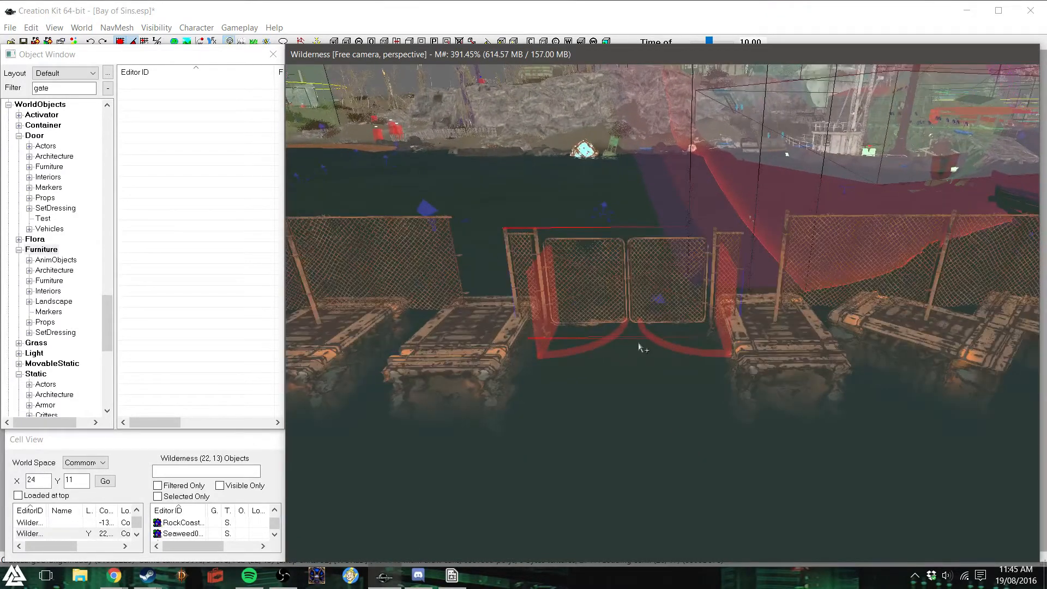
drag(611, 293, 653, 289)
shift+middle_drag(654, 289, 659, 345)
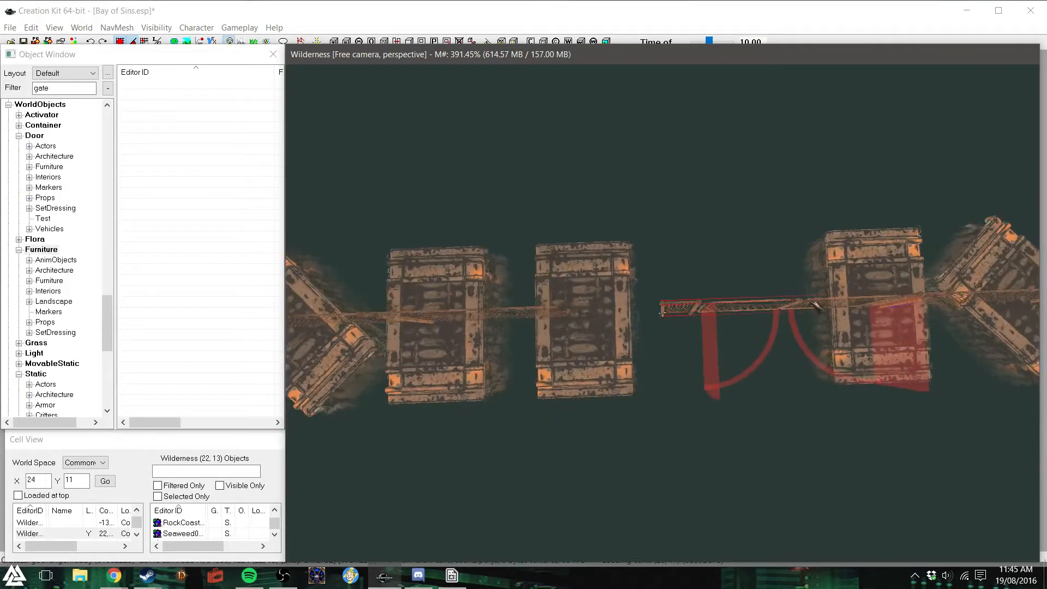
shift+middle_drag(662, 311, 840, 254)
shift+middle_drag(818, 289, 793, 299)
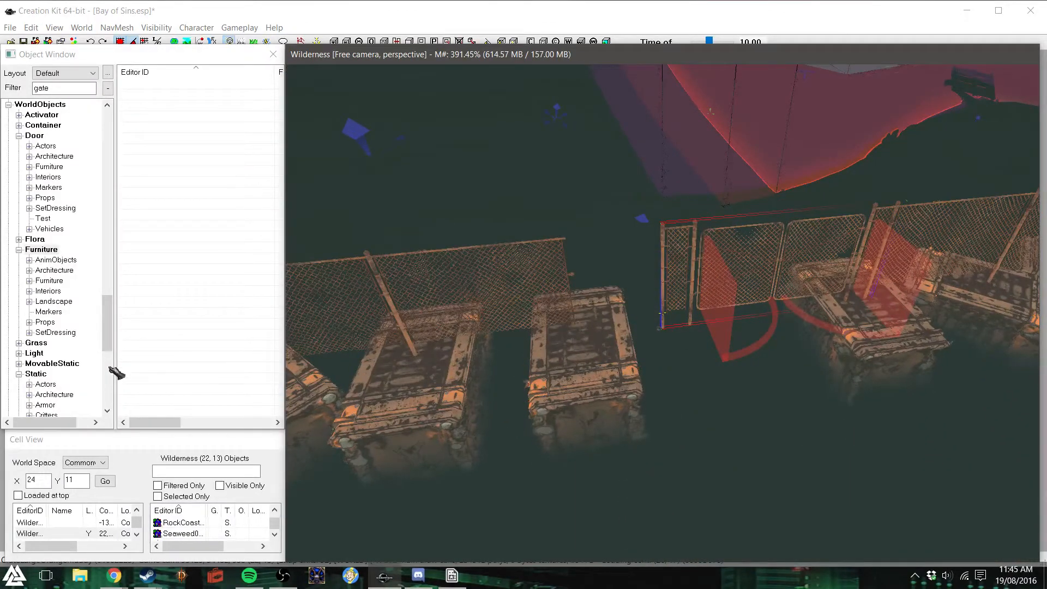
- Filter the Static objects by "chain" and place a FenceChainlinkHalf01R section between the fence end and the gate
drag(108, 328, 112, 343)
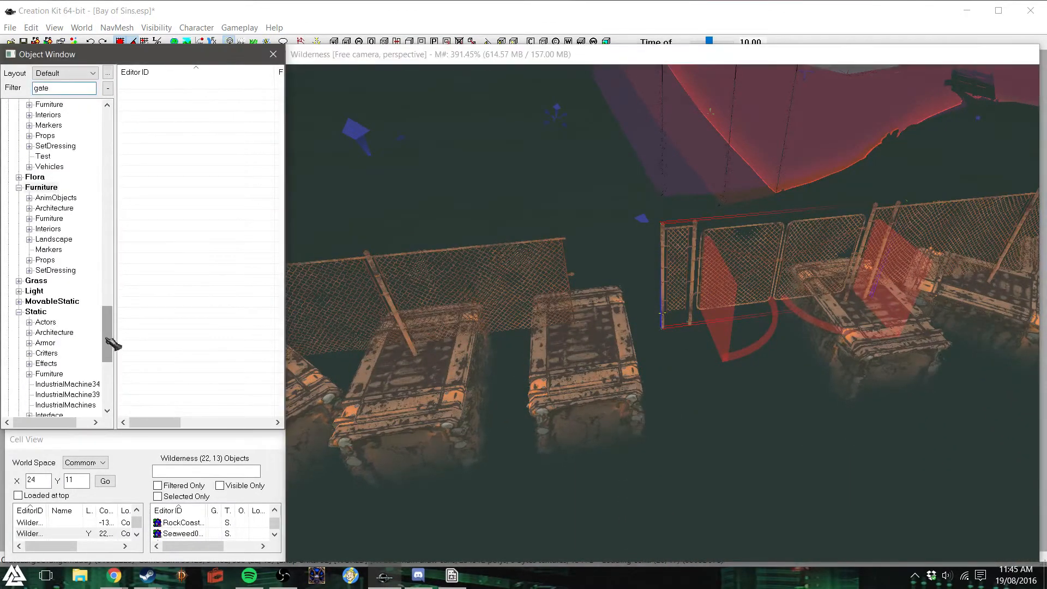
click(37, 312)
drag(50, 87, 22, 86)
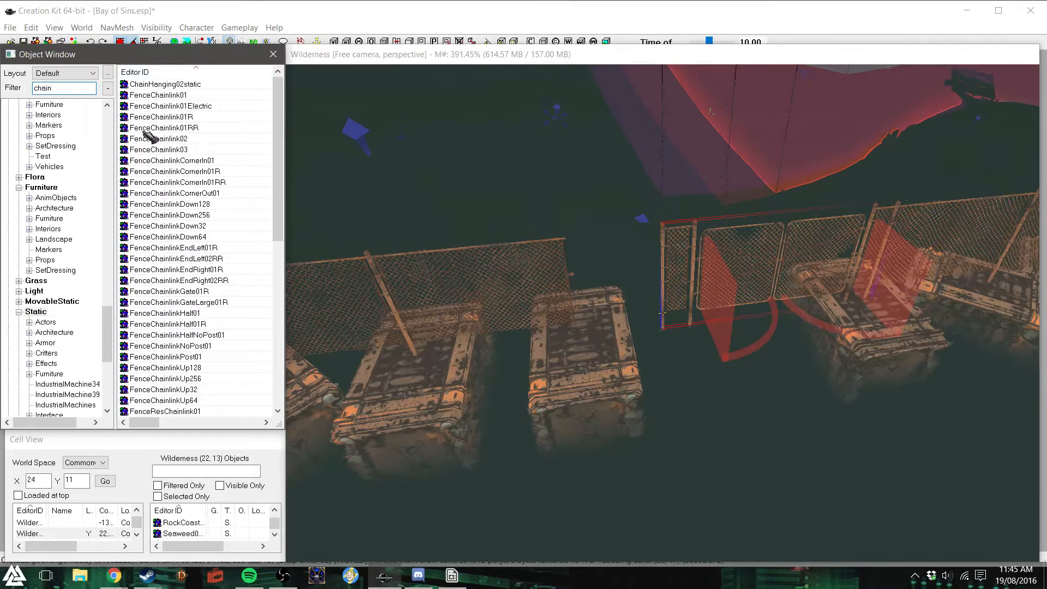
drag(279, 143, 269, 170)
drag(192, 258, 615, 262)
mouse_move(626, 234)
right_down()
mouse_move(626, 253)
mouse_move(621, 245)
right_up()
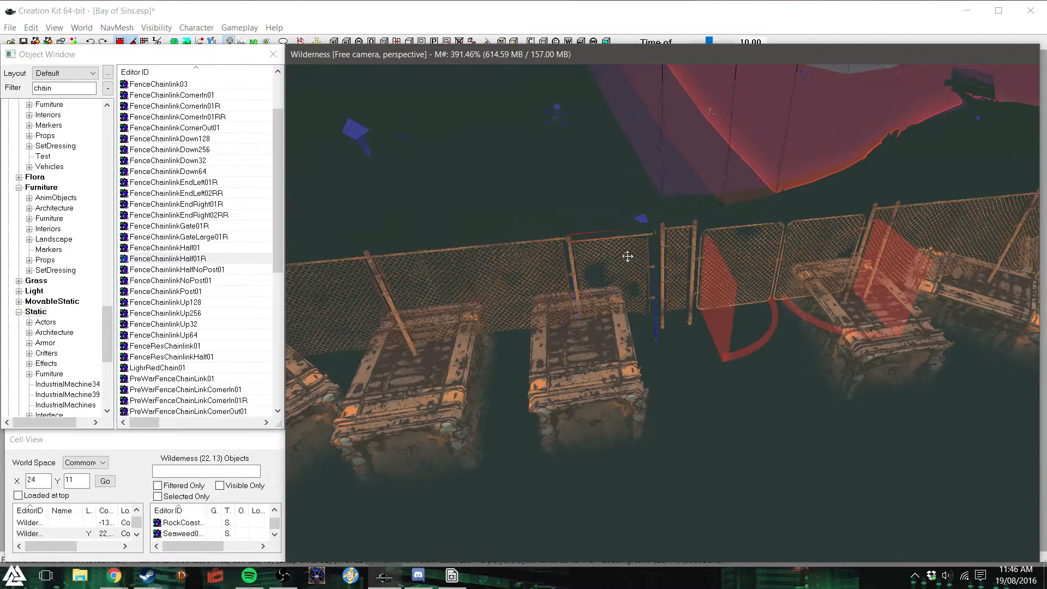
- Adjust the half fence section's height and position so it joins the neighbouring fence and the gate post
drag(628, 256, 628, 272)
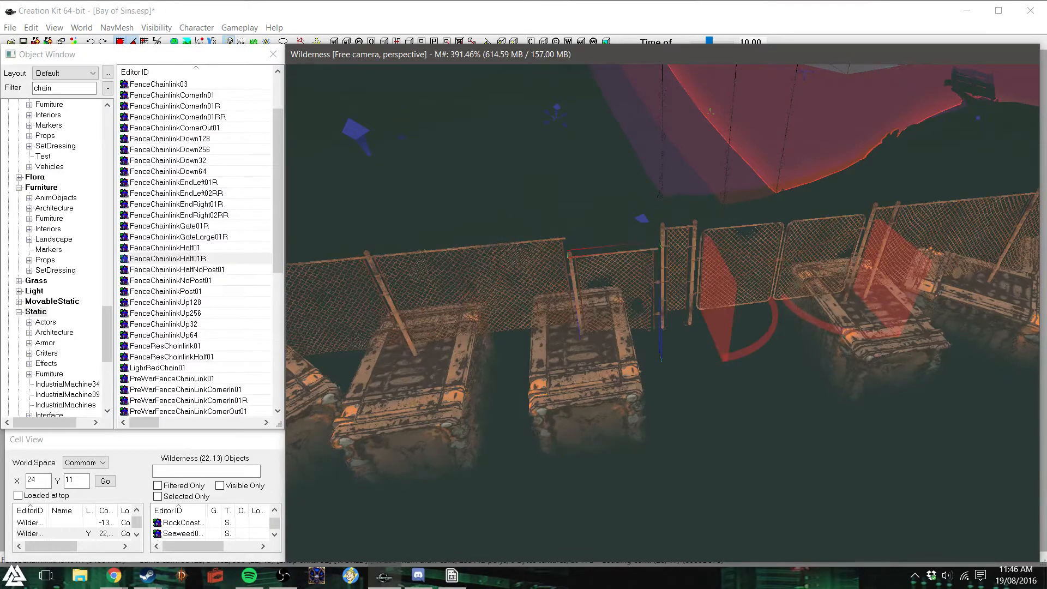
right_drag(627, 254, 623, 253)
mouse_move(635, 251)
shift+middle_down()
mouse_move(675, 253)
mouse_move(610, 247)
mouse_move(642, 254)
shift+middle_up()
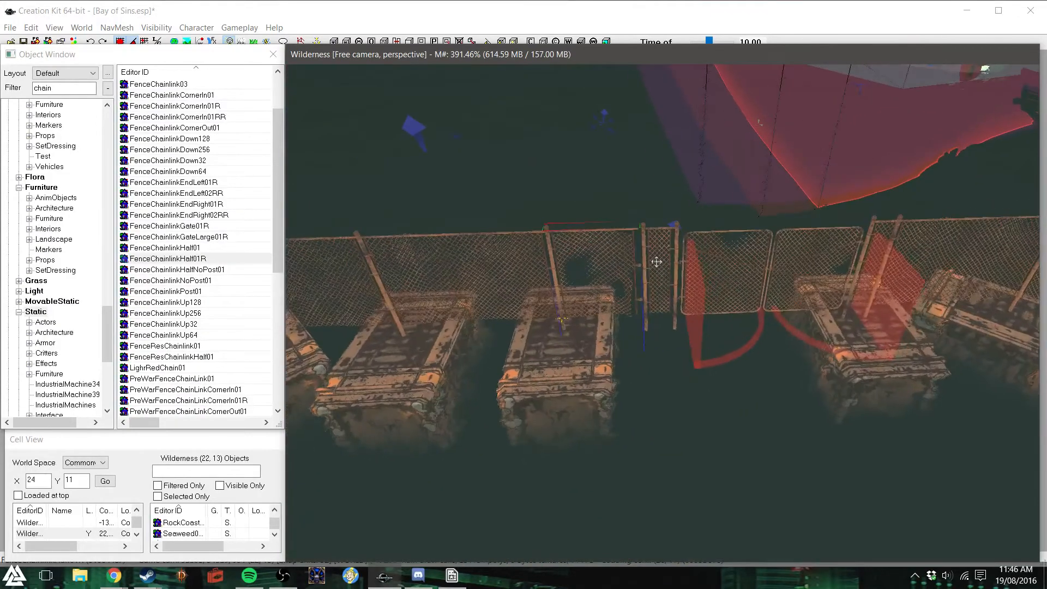
scroll(659, 268, up, 2)
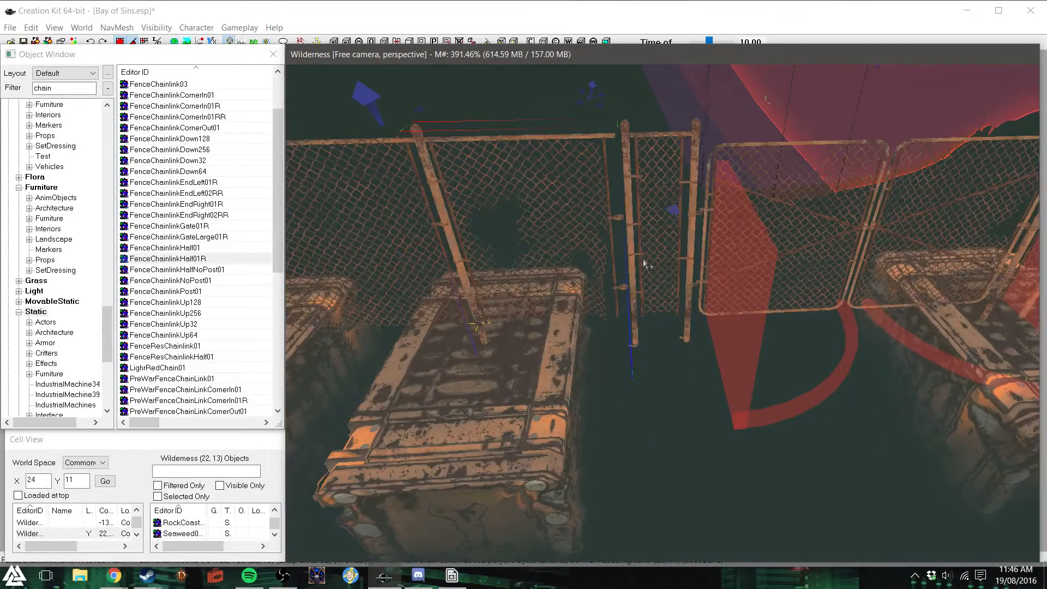
mouse_move(545, 242)
shift+middle_down()
mouse_move(573, 242)
mouse_move(551, 236)
shift+middle_up()
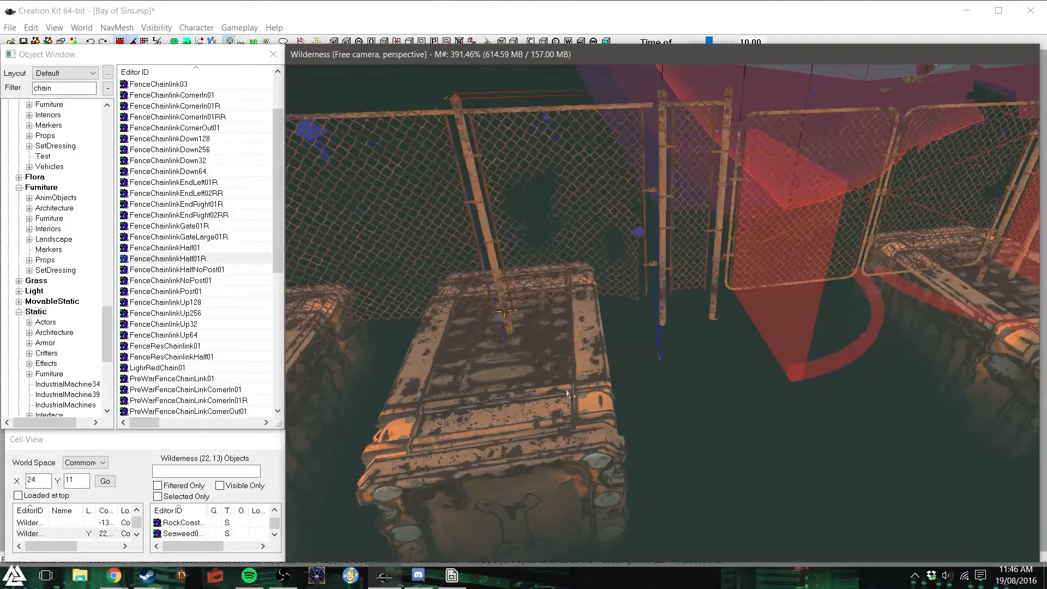
- Rotate the raft under the half fence section lengthwise along the fence and adjust its position beside the gate
click(525, 454)
right_drag(525, 455, 528, 445)
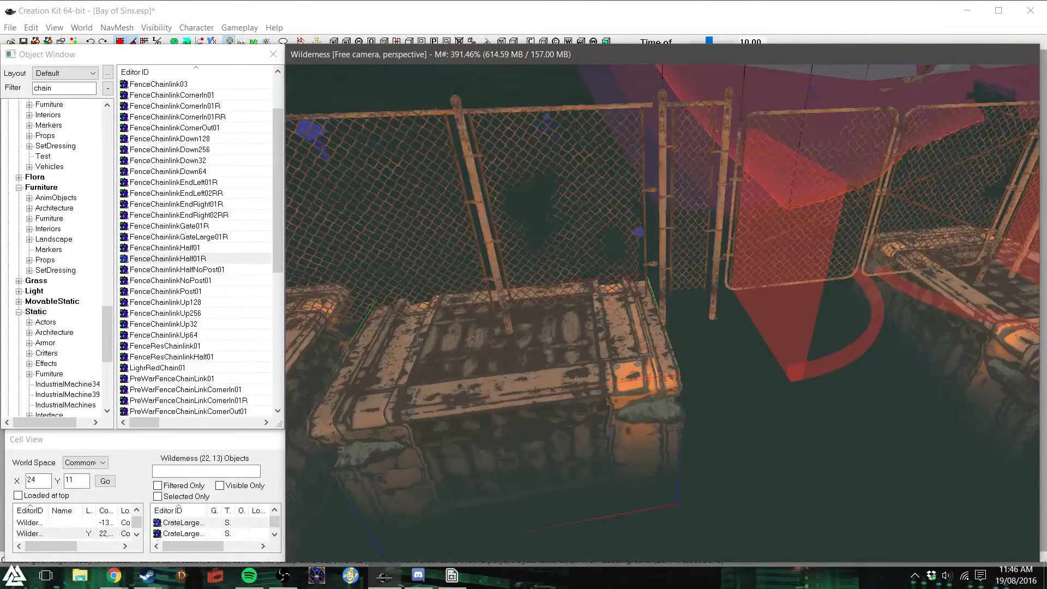
drag(528, 445, 597, 443)
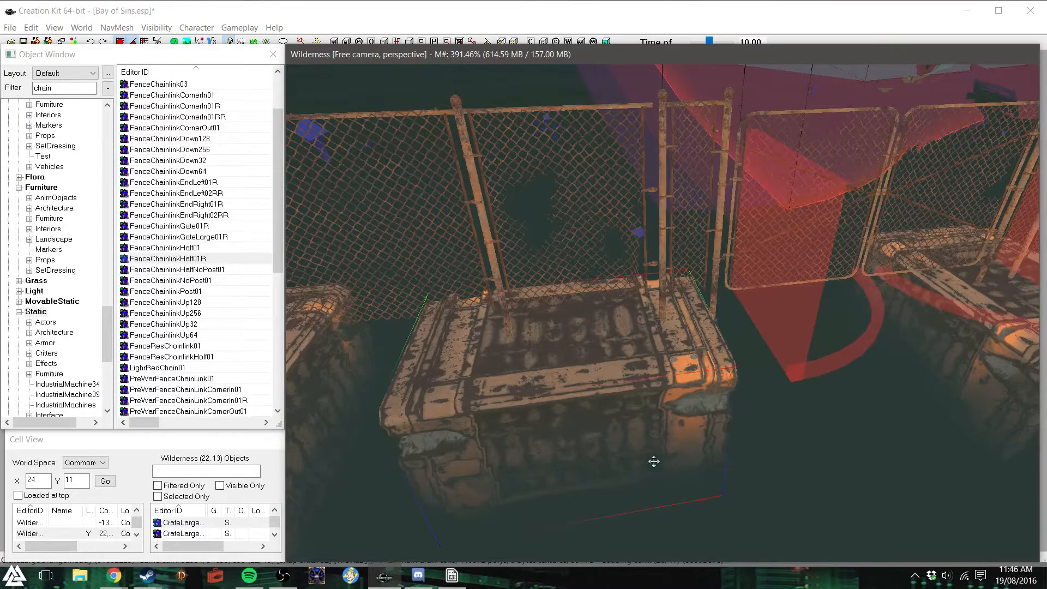
scroll(612, 411, down, 2)
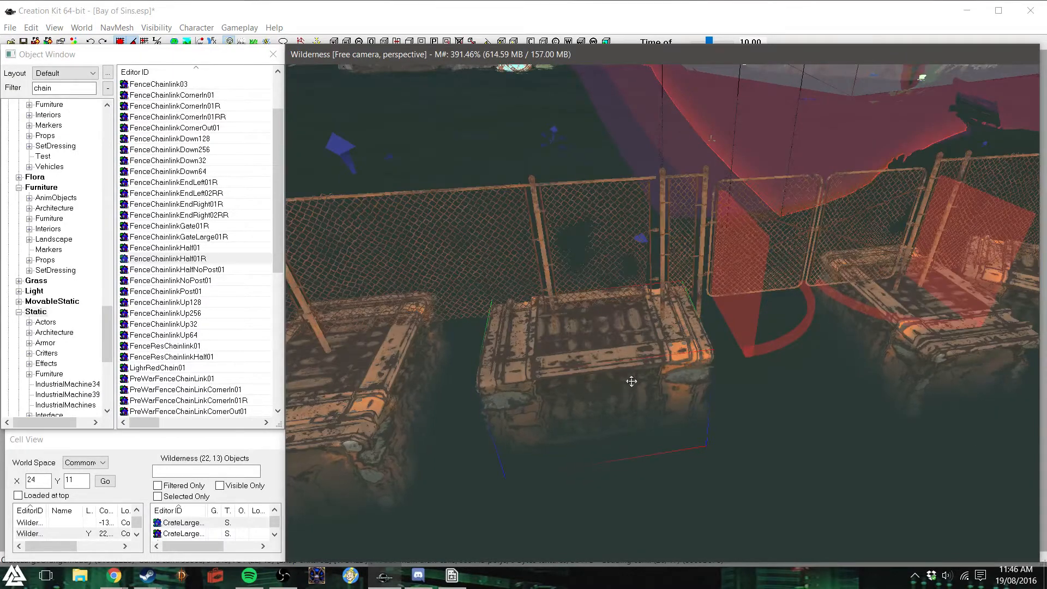
drag(631, 381, 575, 389)
scroll(575, 389, down, 2)
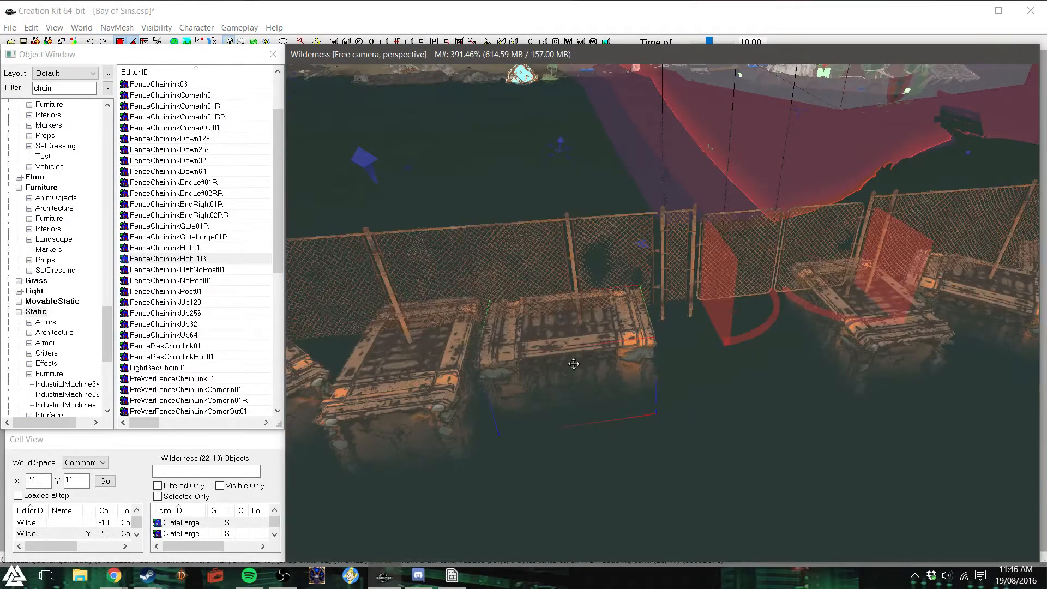
- Try moving the adjacent fence section, and undo that move together with the half section, raft and large gate changes
click(485, 263)
drag(486, 263, 555, 329)
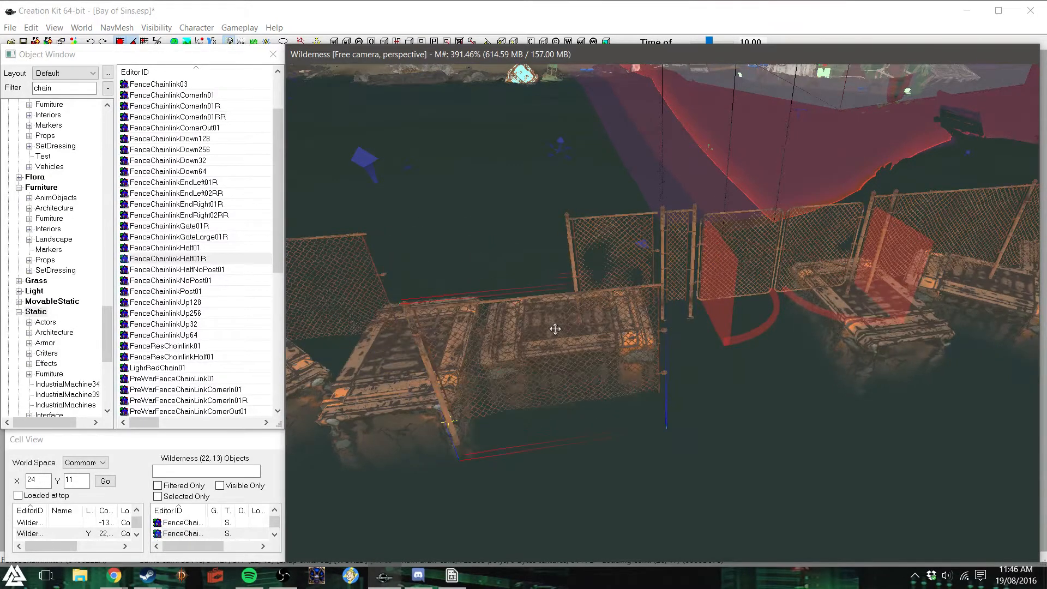
key(ctrl+z)
key(ctrl+z)
key(ctrl+z)
key(ctrl+z)
key(ctrl+z)
key(ctrl+z)
key(ctrl+z)
key(ctrl+z)
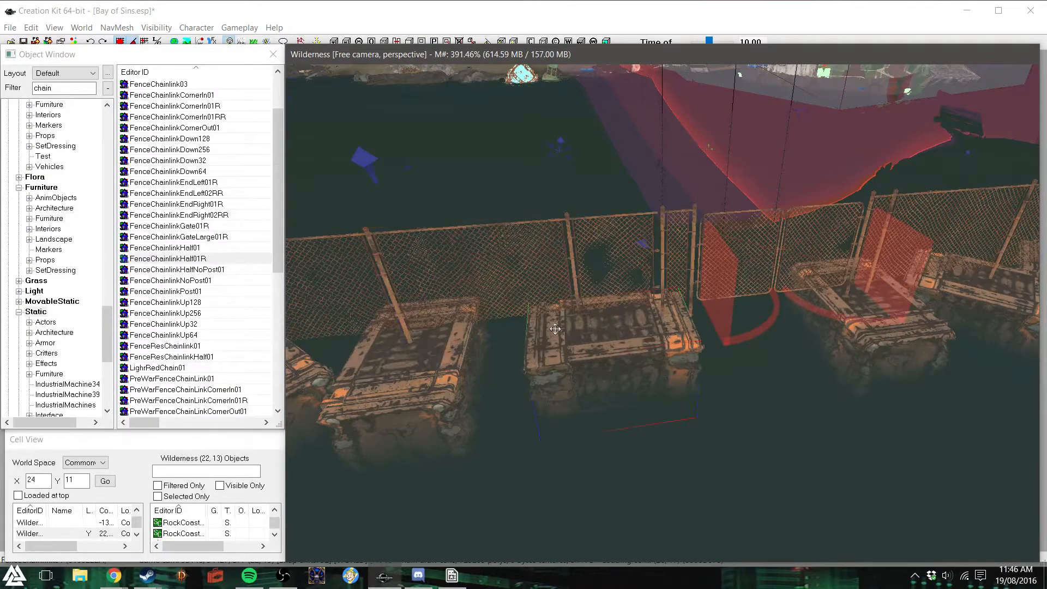
key(ctrl+z)
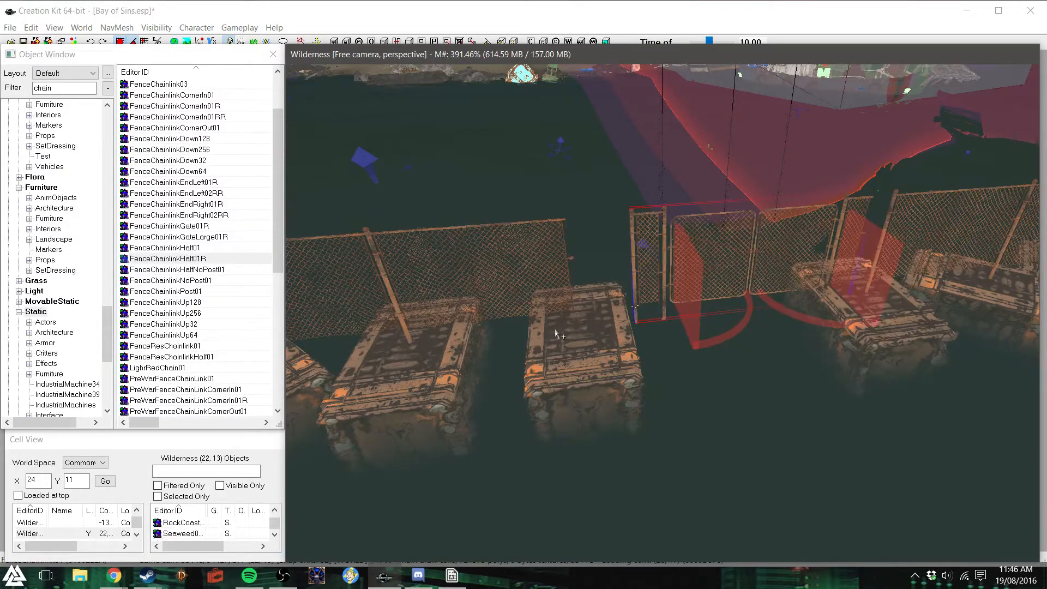
key(ctrl+z)
key(ctrl+z)
key(ctrl+z)
key(ctrl+z)
key(ctrl+z)
key(ctrl+z)
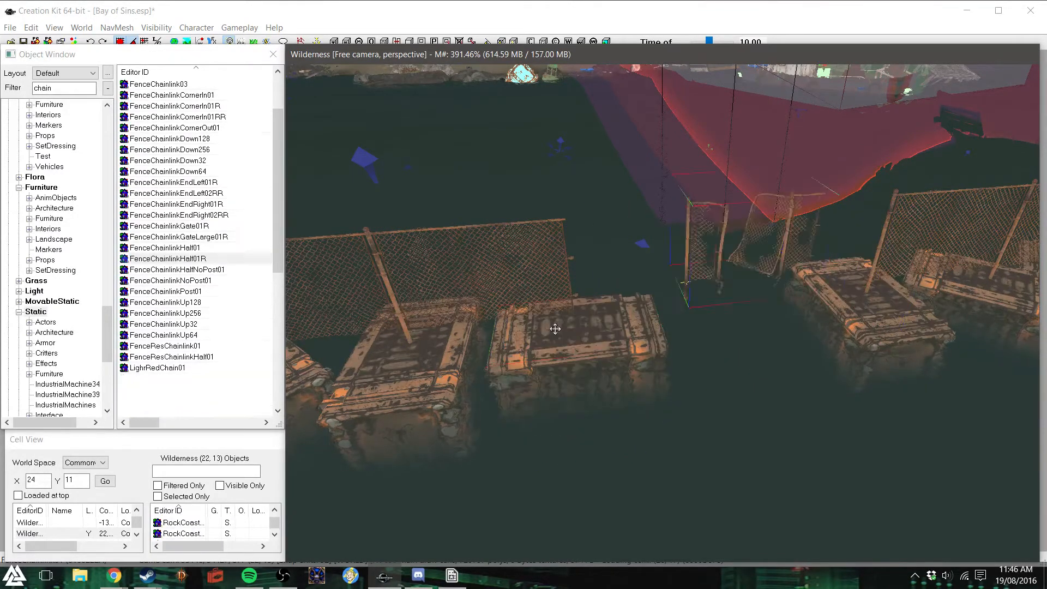
- Undo the earlier gate trial and deletions to restore the raft and both fence sections, and select a fence section
key(ctrl+z)
key(ctrl+z)
key(ctrl+z)
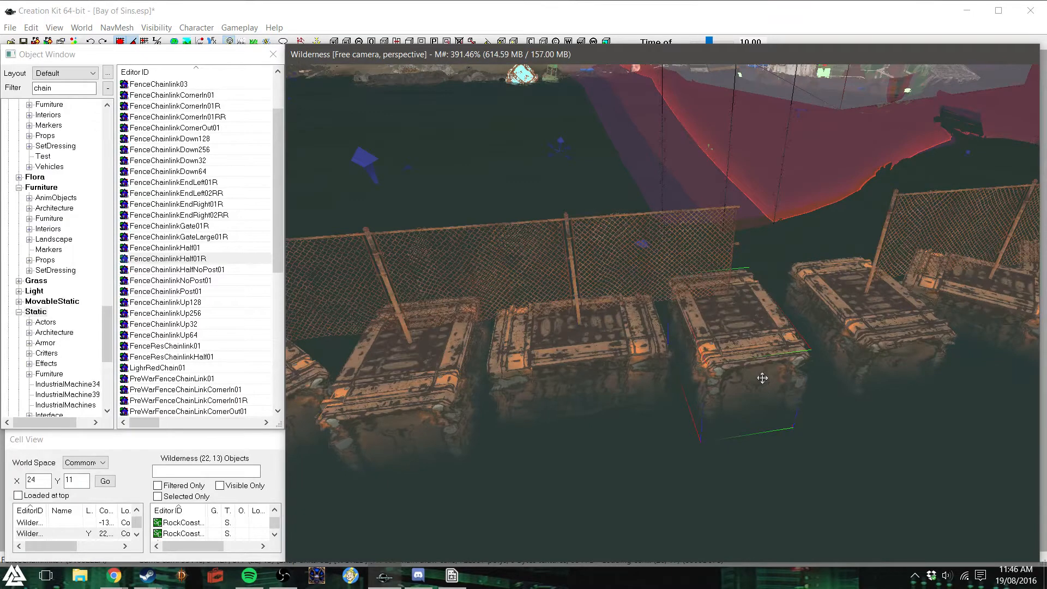
key(ctrl+z)
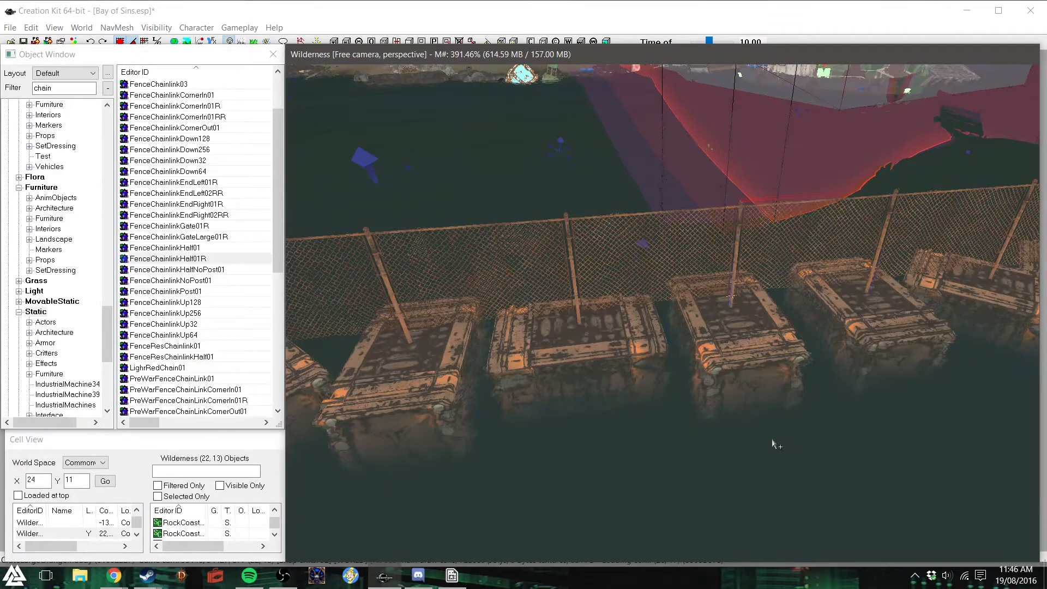
click(503, 348)
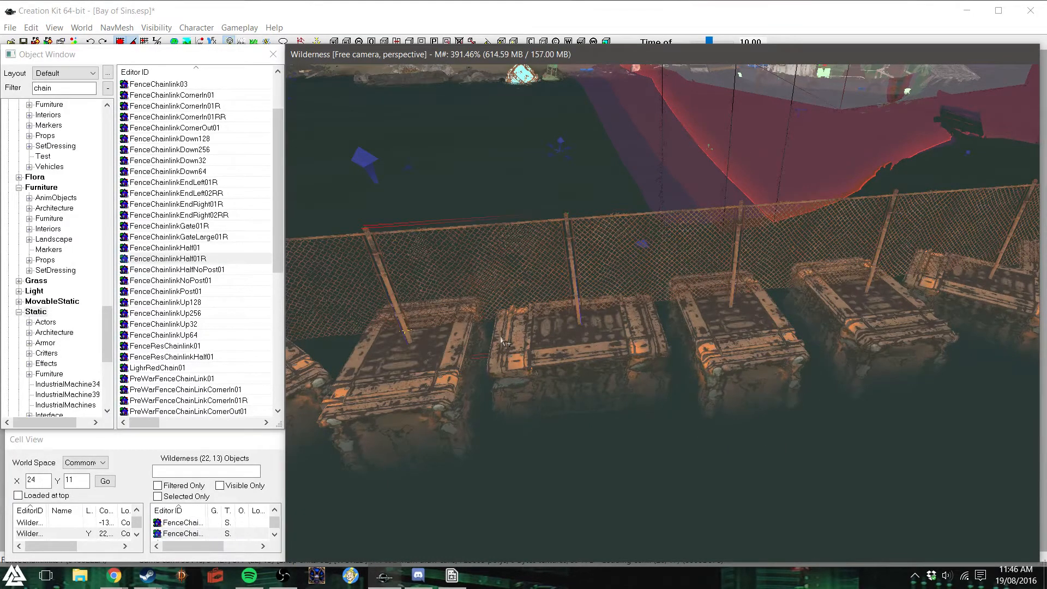
- Delete the selected fence section and the two rafts beneath it to open a gap in the barrier
key(Delete)
click(462, 409)
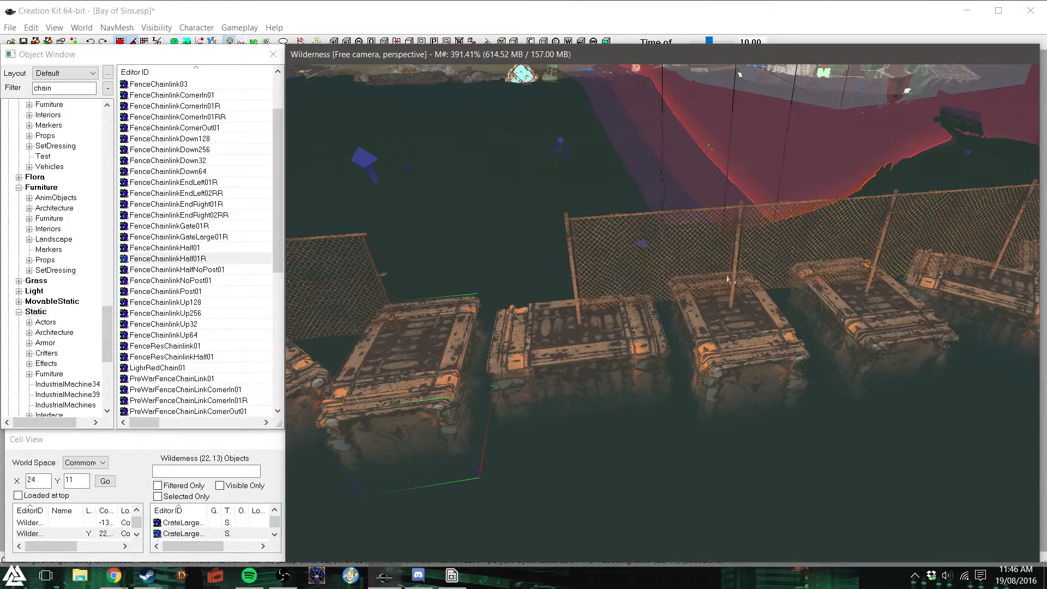
key(d)
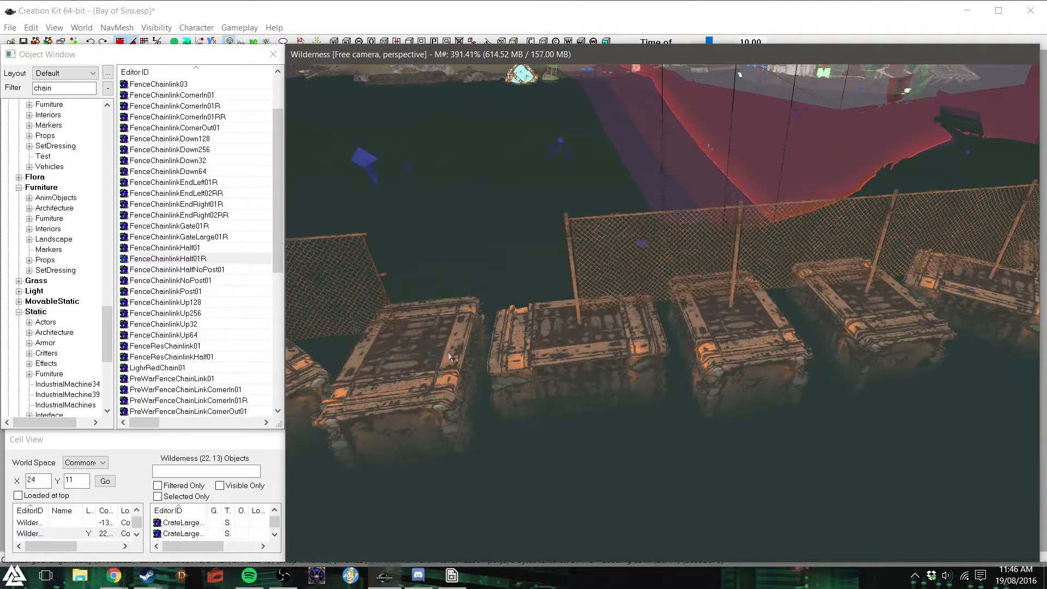
click(451, 382)
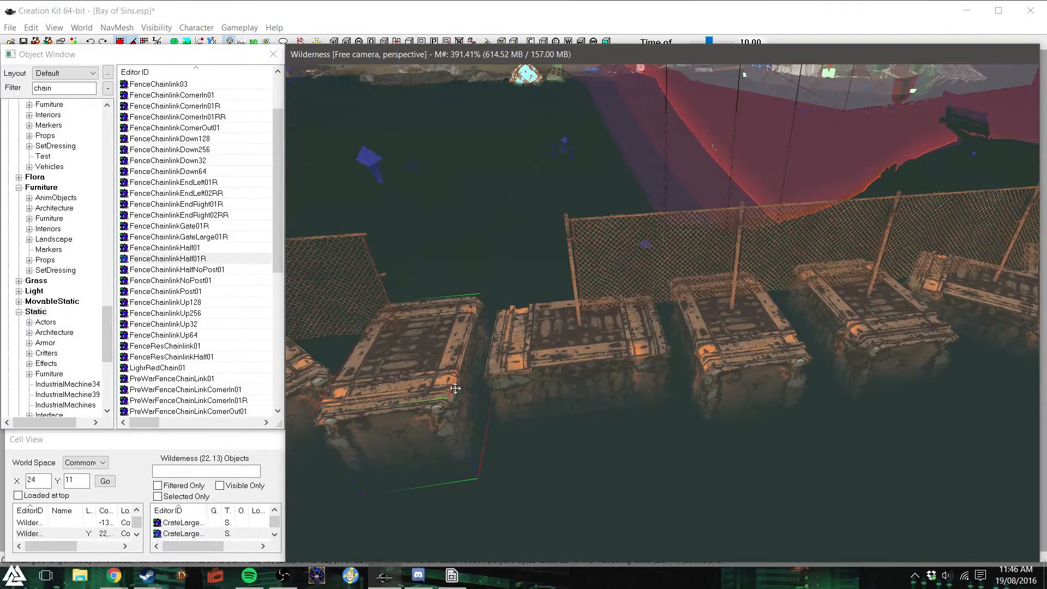
key(Delete)
click(568, 395)
key(Delete)
click(715, 391)
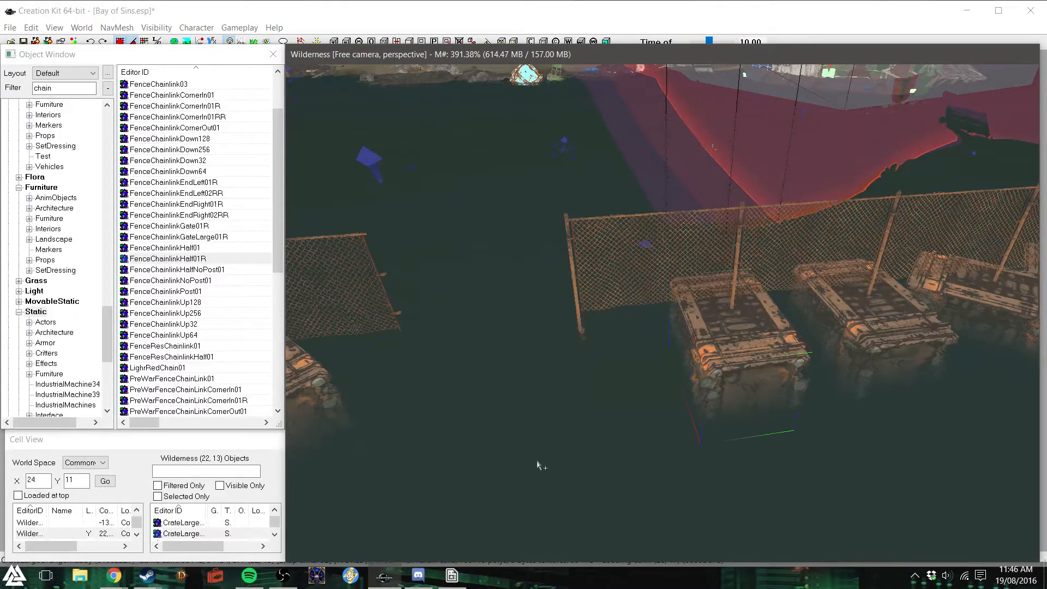
key(d)
- List the chain-link door objects for the gap in the barrier
shift+middle_drag(513, 445, 484, 434)
scroll(479, 437, up, 1)
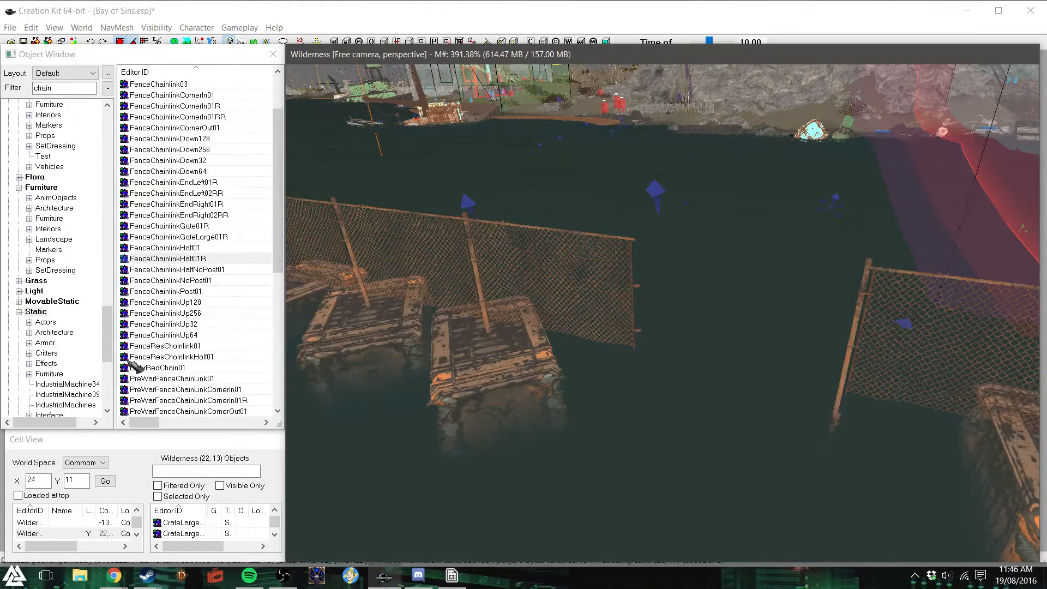
scroll(55, 308, up, 5)
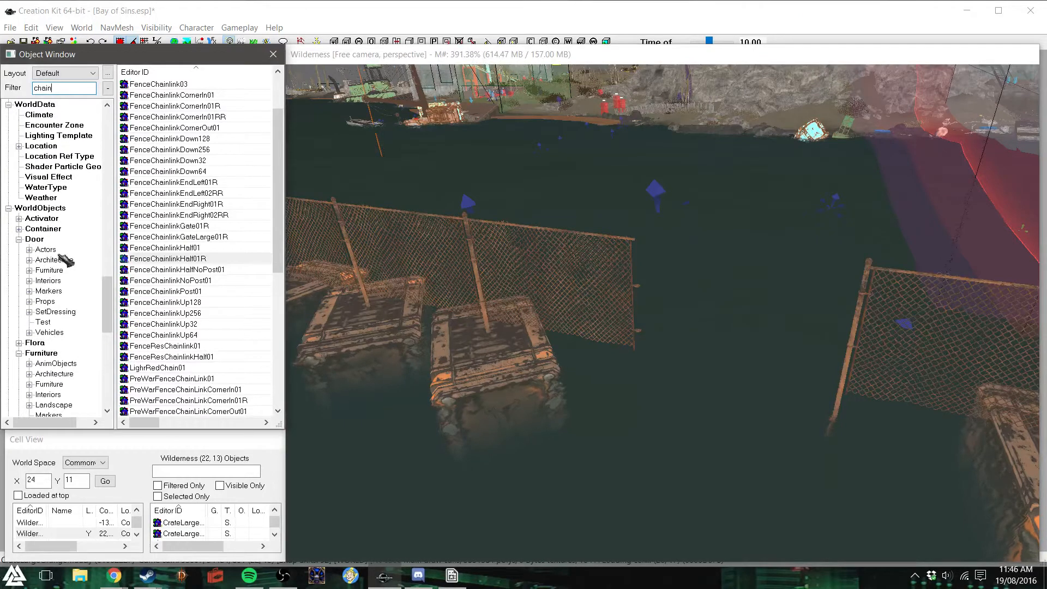
click(35, 240)
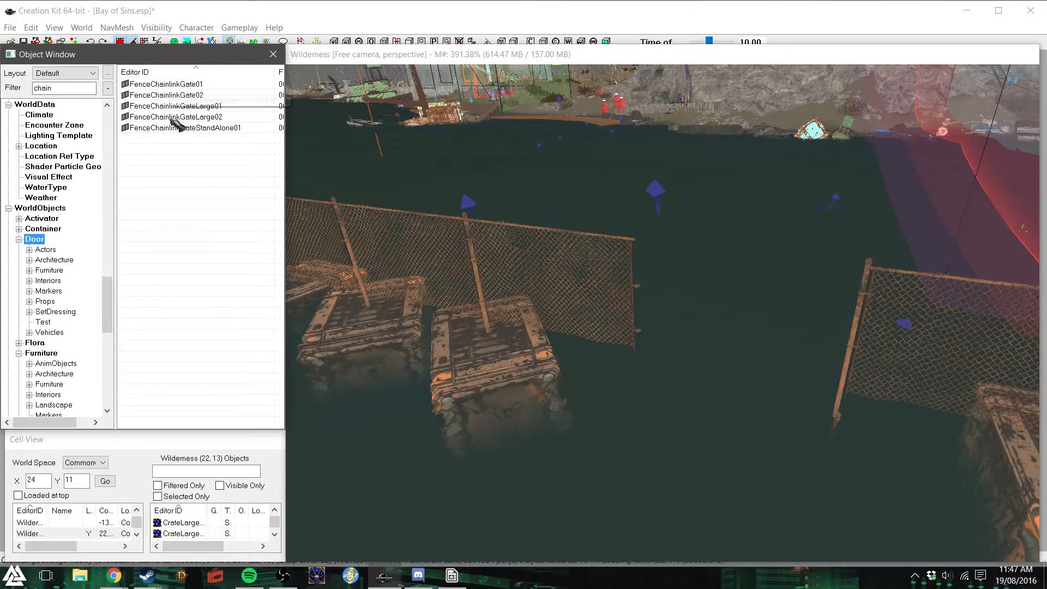
- Try FenceChainlinkGate01 in the gap between the fence sections, and delete it
drag(184, 87, 744, 269)
right_drag(744, 269, 765, 269)
drag(759, 283, 715, 354)
drag(628, 369, 652, 364)
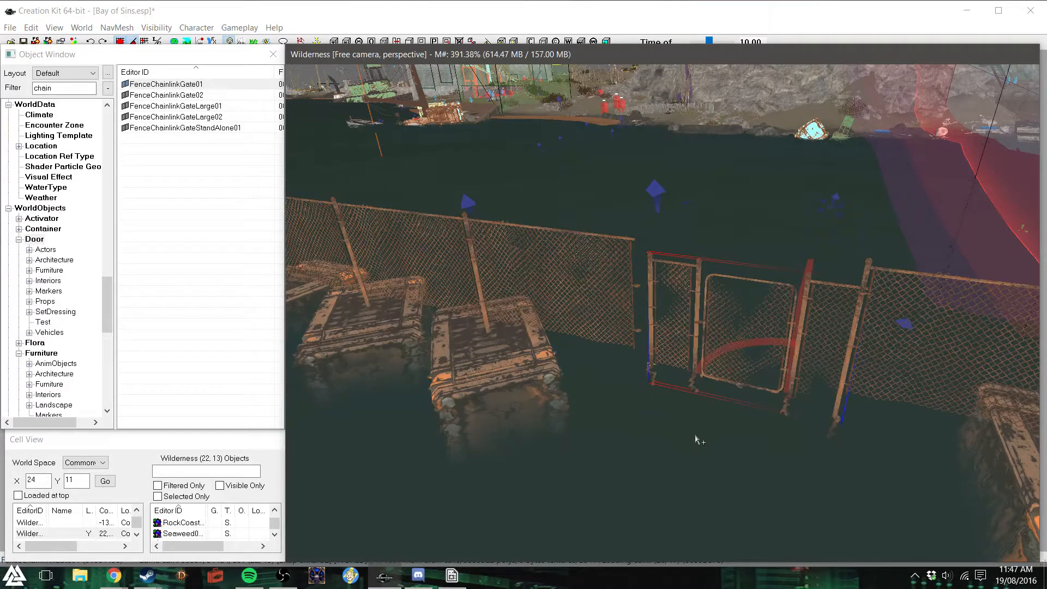
key(Delete)
- Place the FenceChainlinkGateLarge02 double gate in the gap and rotate it in line with the fence
drag(201, 119, 616, 373)
right_drag(677, 443, 750, 442)
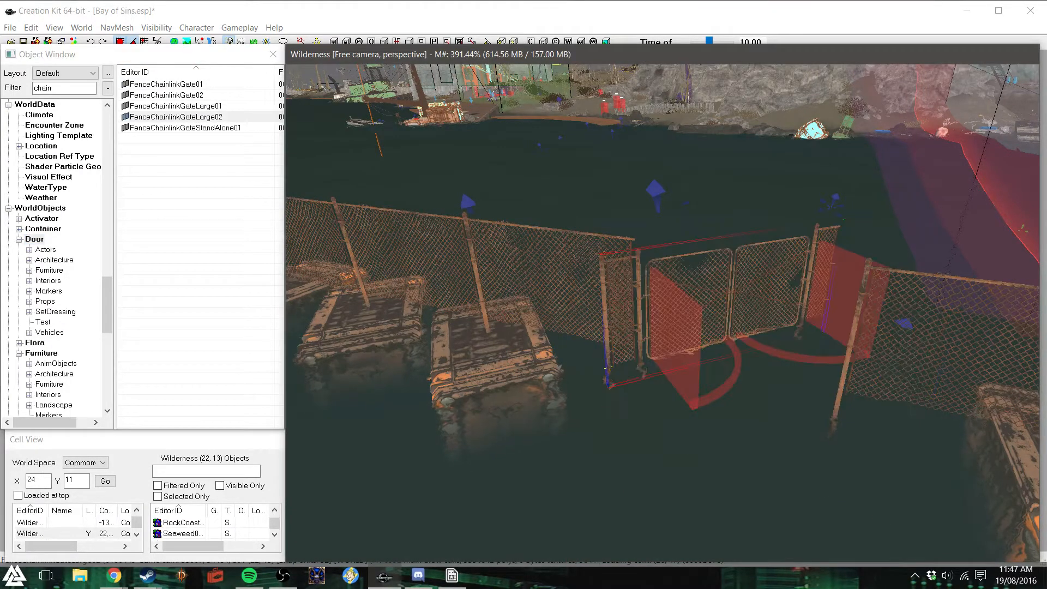
drag(739, 322, 761, 381)
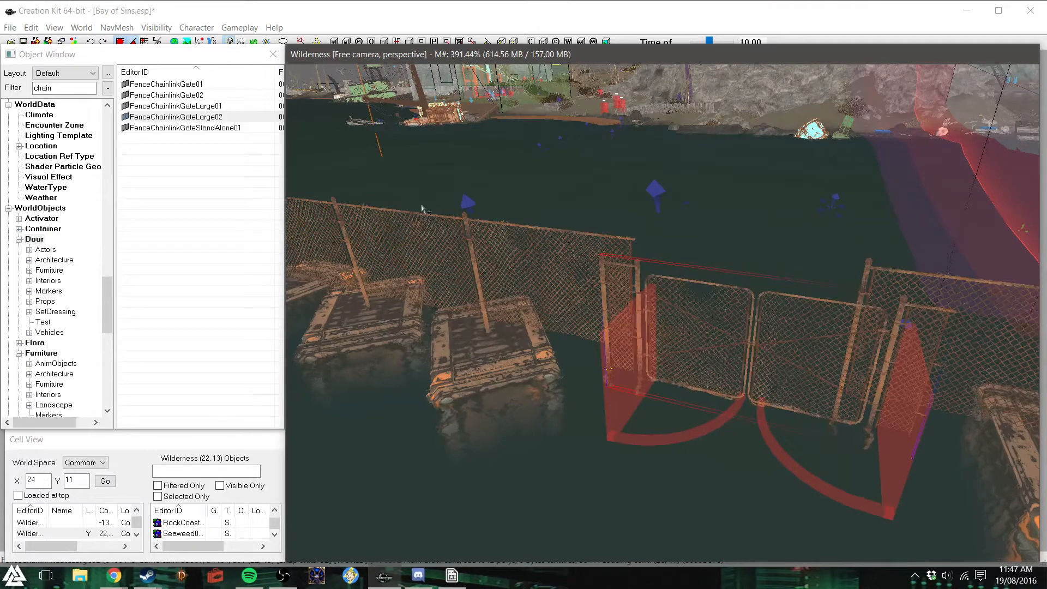
- Try placing a FenceChainlinkGateLarge01 gate in front of the barrier, and undo the placement
drag(219, 108, 693, 484)
drag(739, 440, 289, 529)
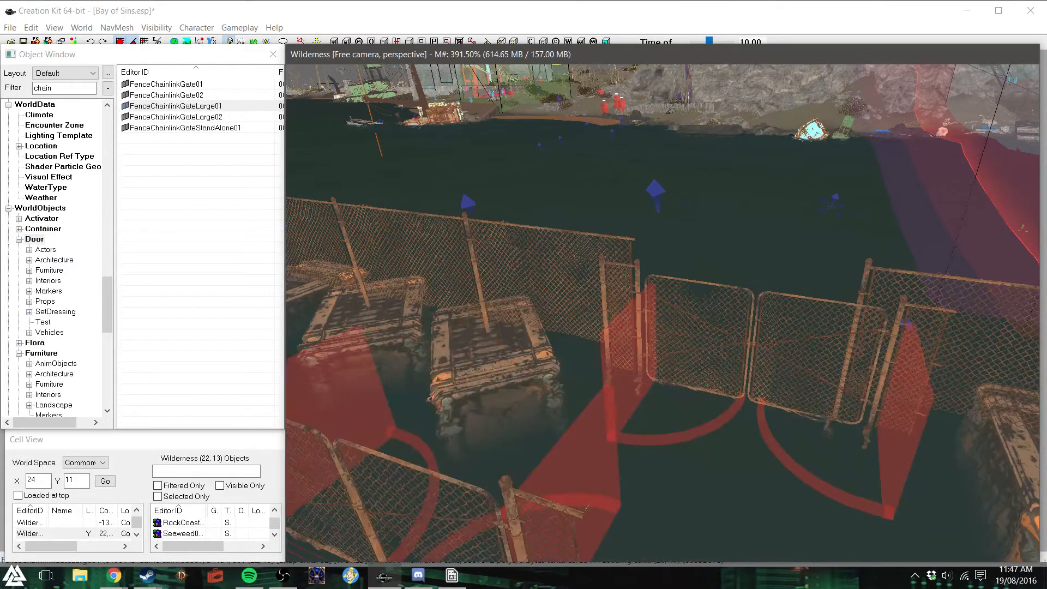
key(ctrl+z)
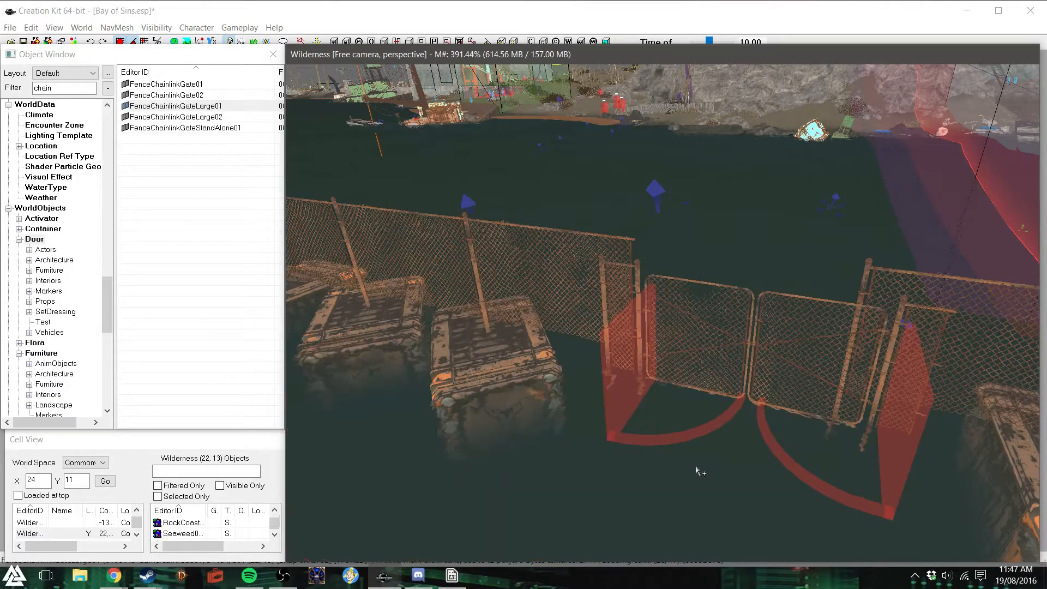
- Adjust the large gate's position and height so it lines up with the fence on both sides
drag(764, 369, 768, 376)
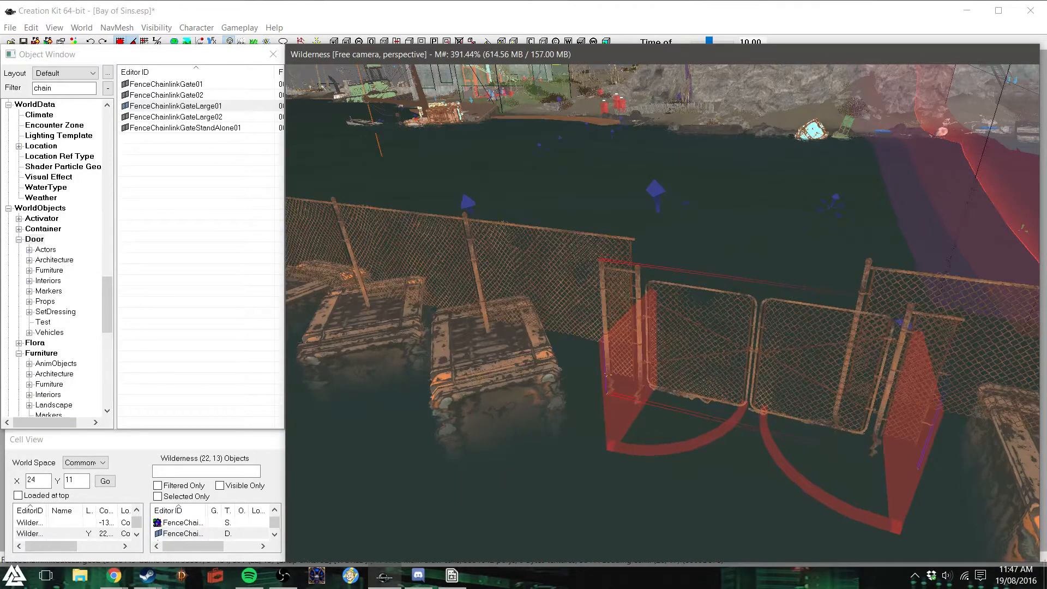
shift+middle_drag(771, 380, 763, 443)
drag(772, 448, 762, 431)
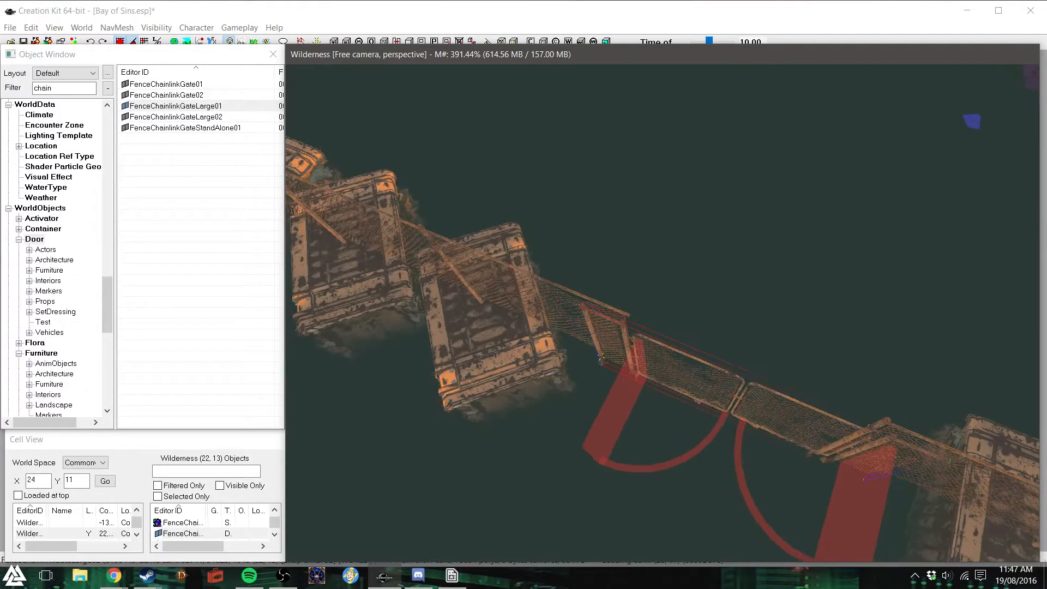
right_drag(599, 359, 598, 351)
shift+middle_drag(729, 438, 749, 387)
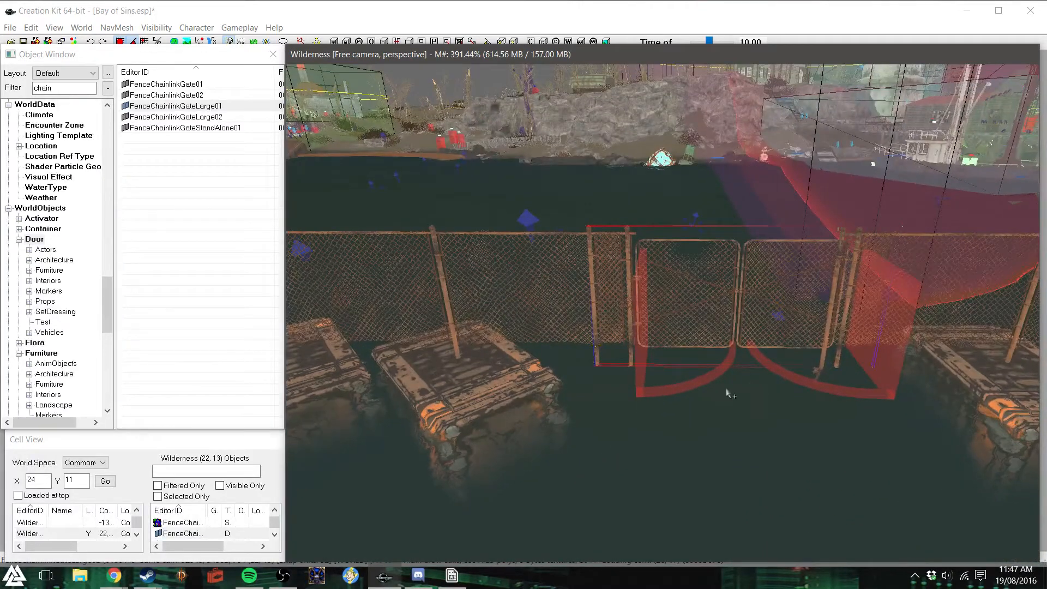
- Rotate the raft beside the gate, and delete the two fence sections overlapping the ends of the gate
click(473, 416)
right_drag(474, 415, 494, 418)
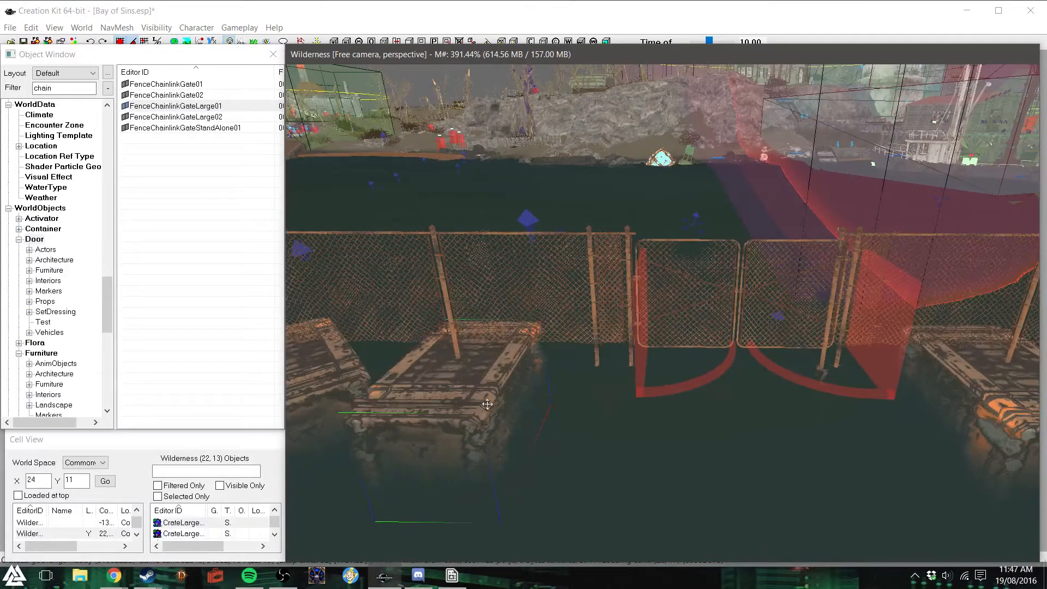
click(576, 282)
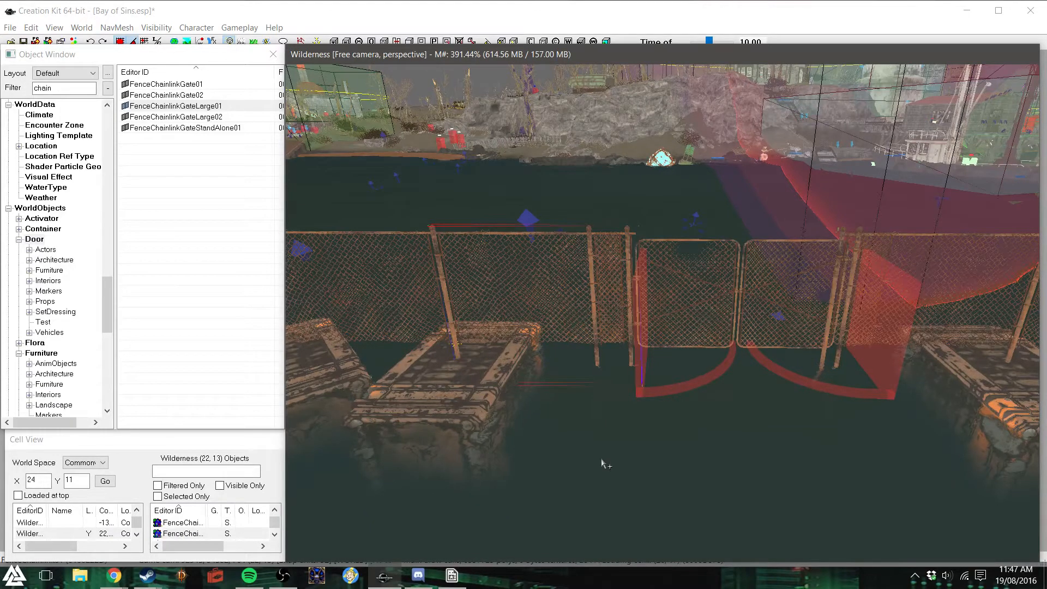
key(Delete)
click(971, 282)
key(Delete)
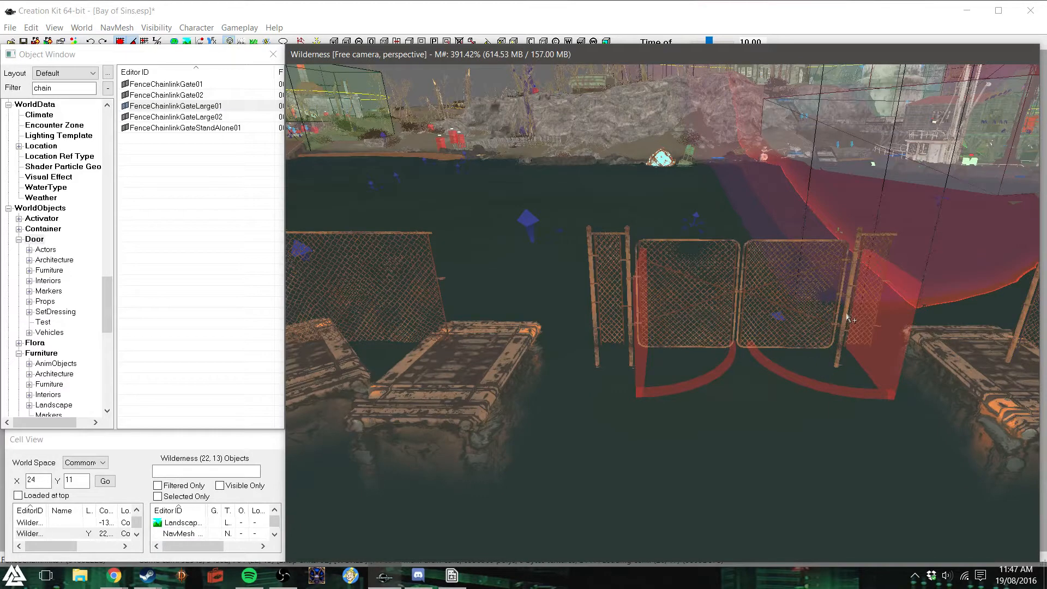
- Select the large gate and list the static chain-link fence pieces
click(727, 310)
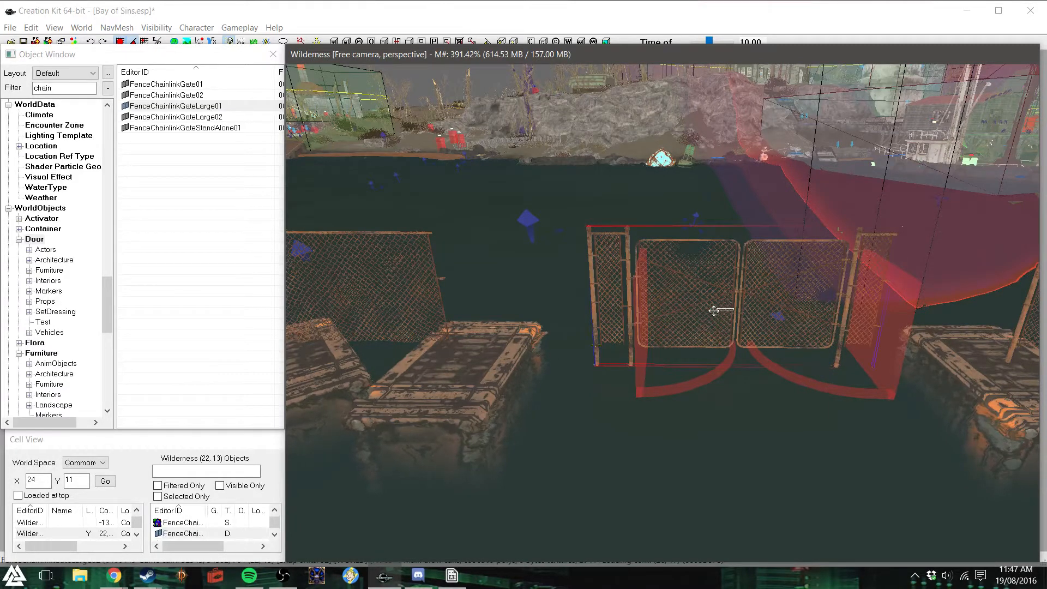
drag(108, 297, 100, 377)
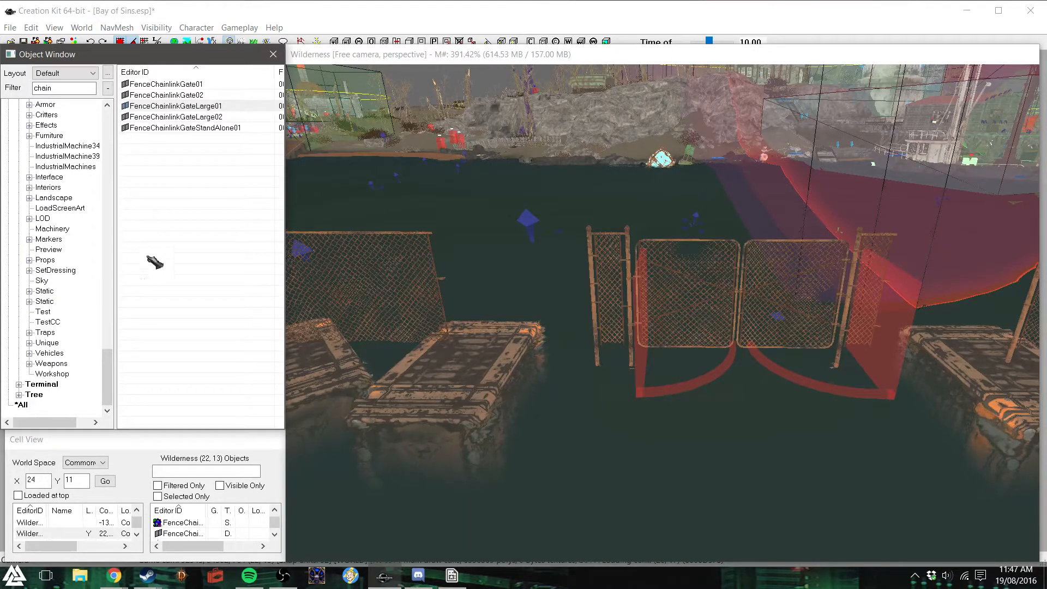
drag(110, 385, 110, 363)
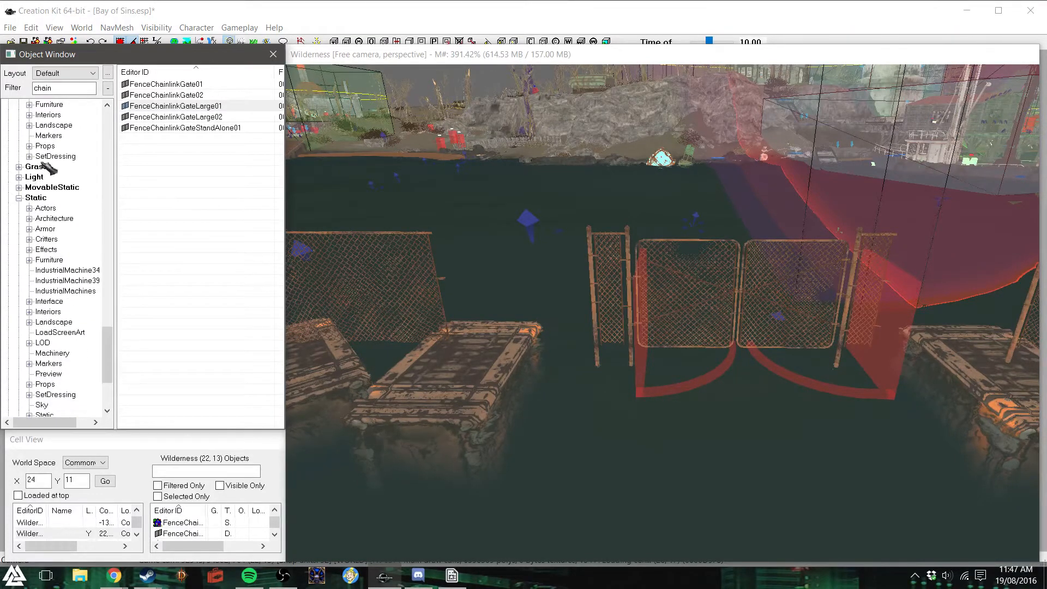
click(35, 198)
drag(280, 140, 286, 90)
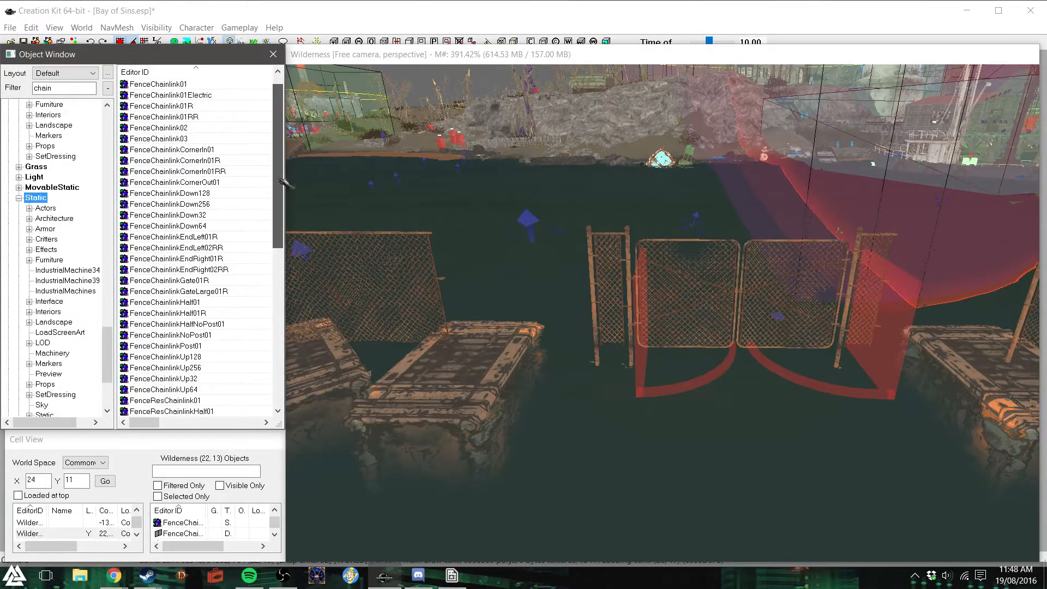
scroll(184, 317, down, 1)
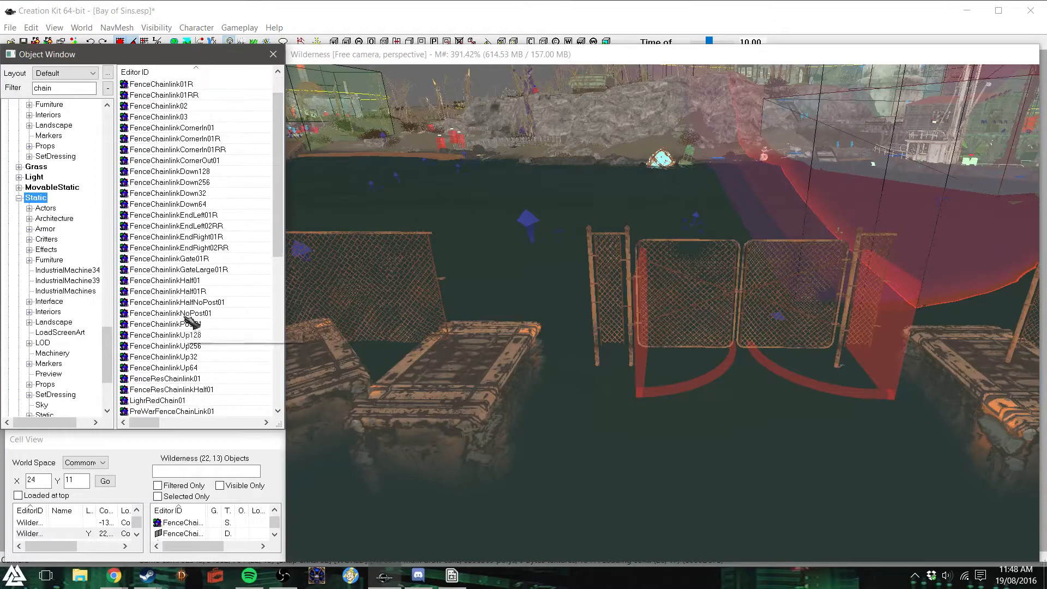
- Place a FenceChainlinkHalf01R section beside the gate, rotate it in line with the fence and adjust its height
drag(191, 293, 551, 360)
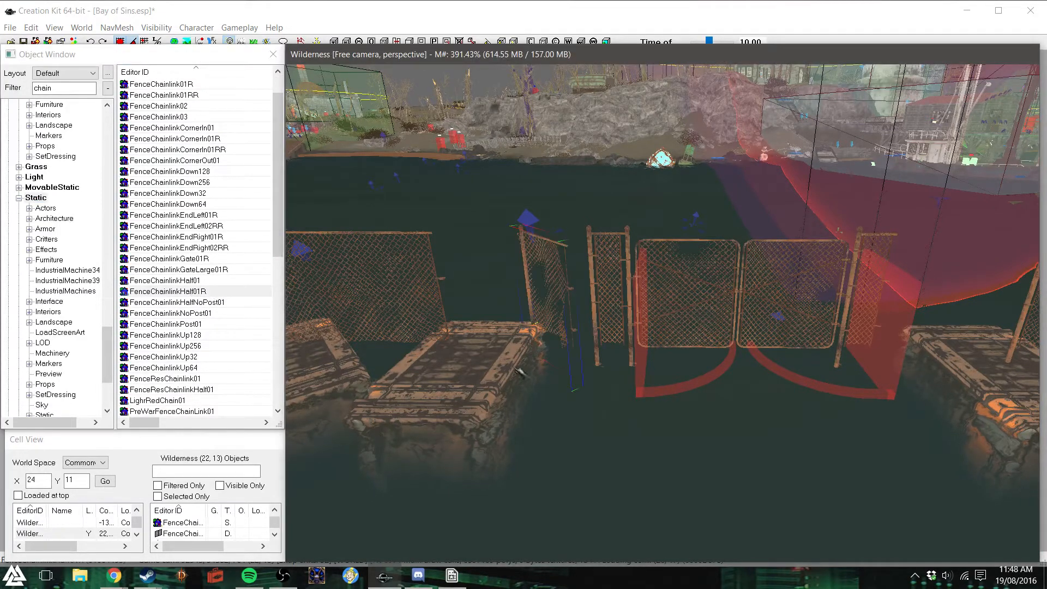
right_drag(565, 370, 627, 369)
key(z)
drag(463, 351, 450, 329)
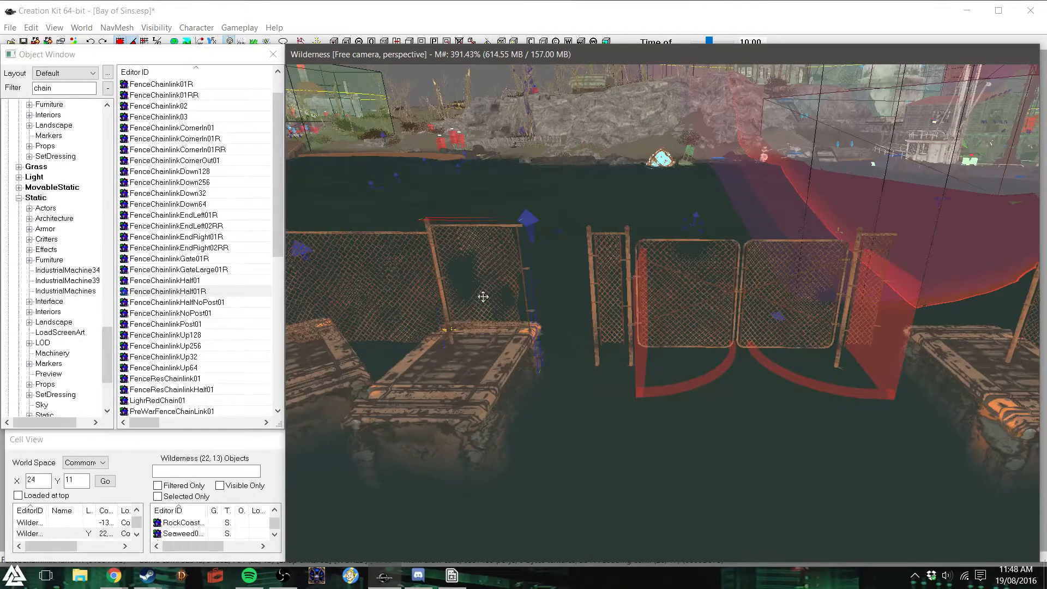
key(c)
shift+middle_drag(490, 309, 507, 329)
- Try aligning the half fence section with the end of the neighbouring fence over the raft
drag(698, 270, 748, 306)
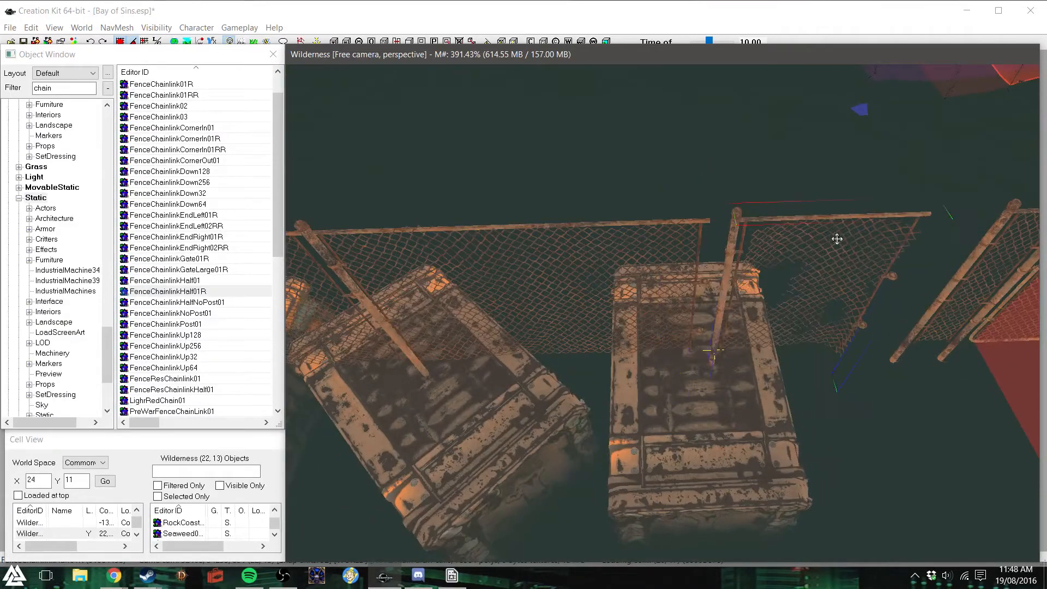
key(d)
shift+middle_drag(817, 280, 730, 335)
click(698, 264)
scroll(708, 334, down, 4)
key(d)
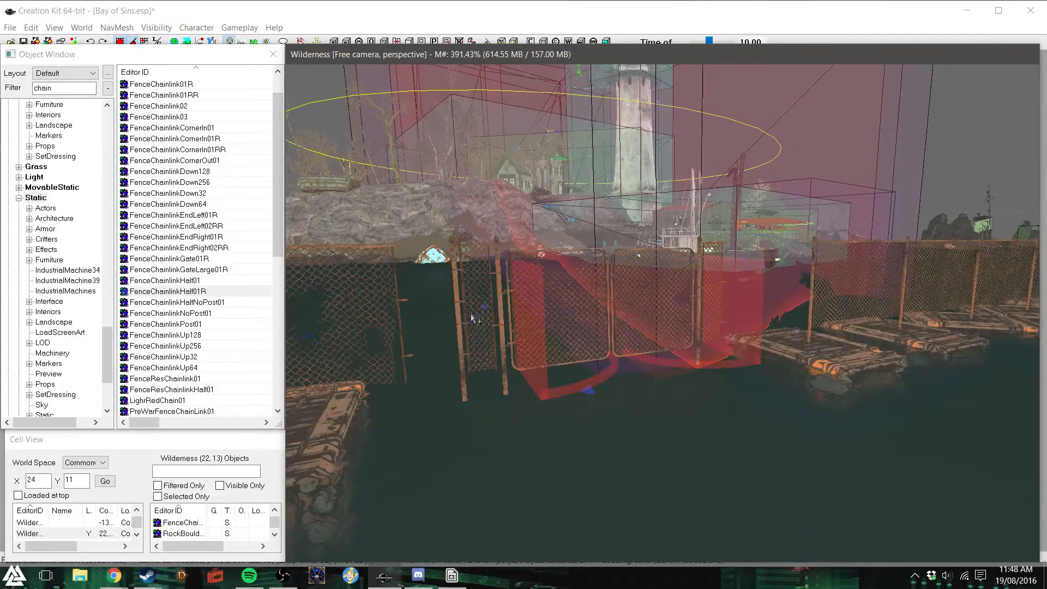
- Try fitting the half section against the neighbouring fence on the gate's other side, and delete it
drag(378, 321, 746, 314)
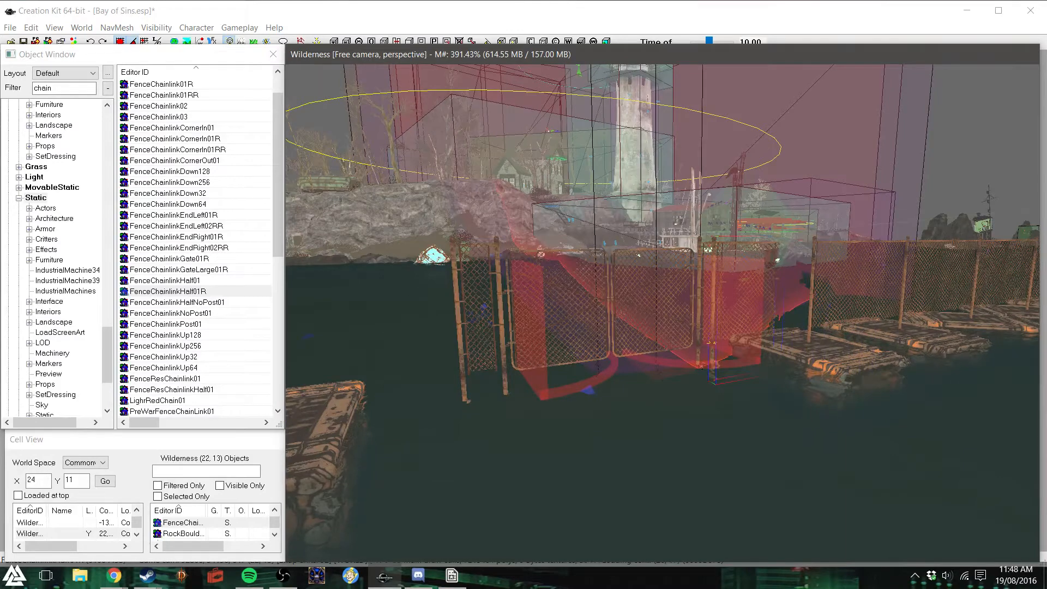
scroll(794, 289, up, 3)
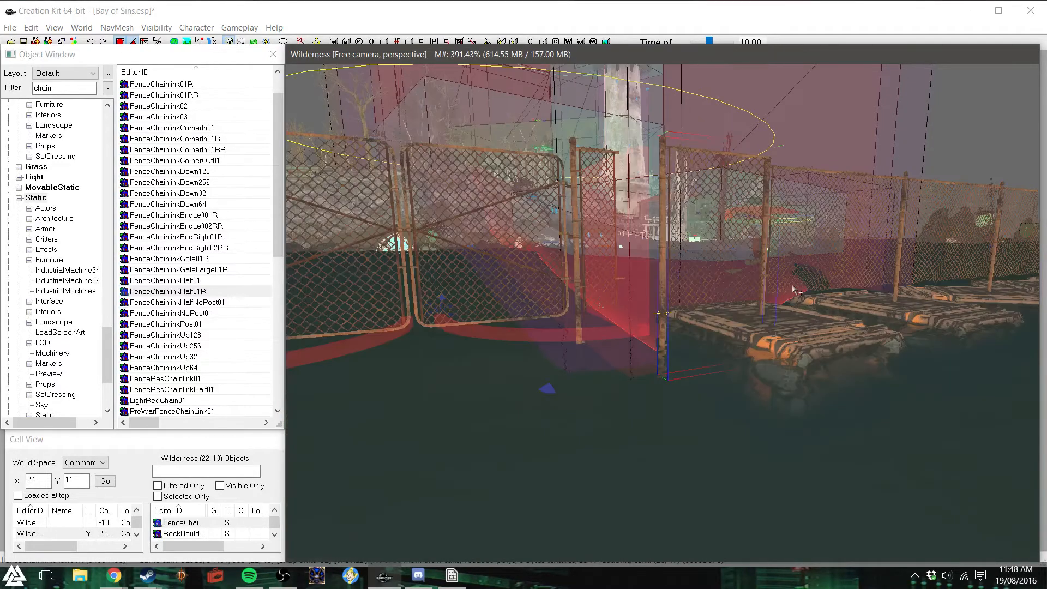
shift+middle_drag(780, 291, 743, 329)
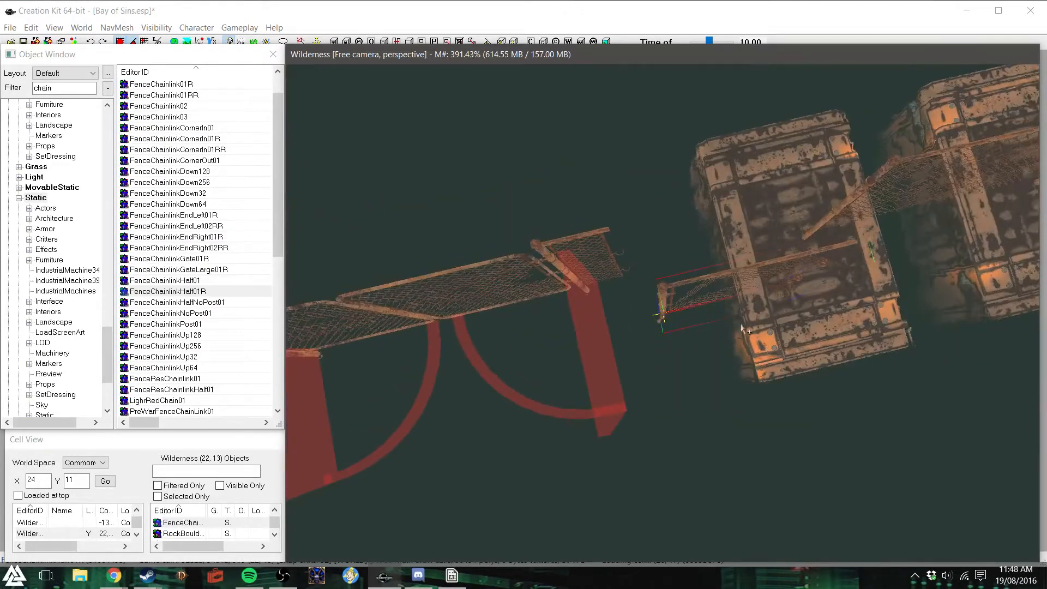
drag(709, 284, 756, 216)
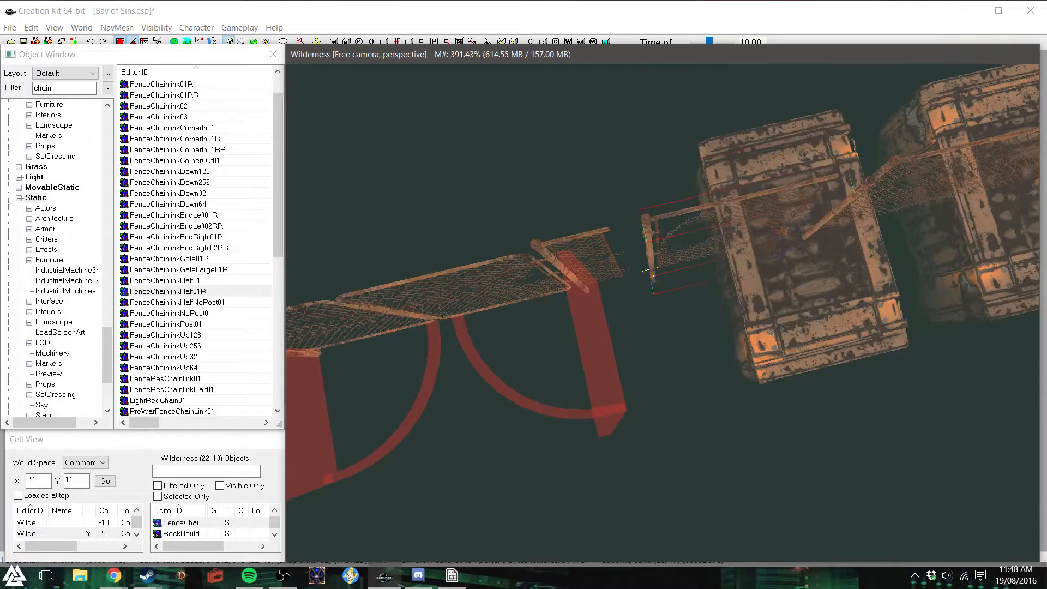
shift+middle_drag(756, 216, 760, 201)
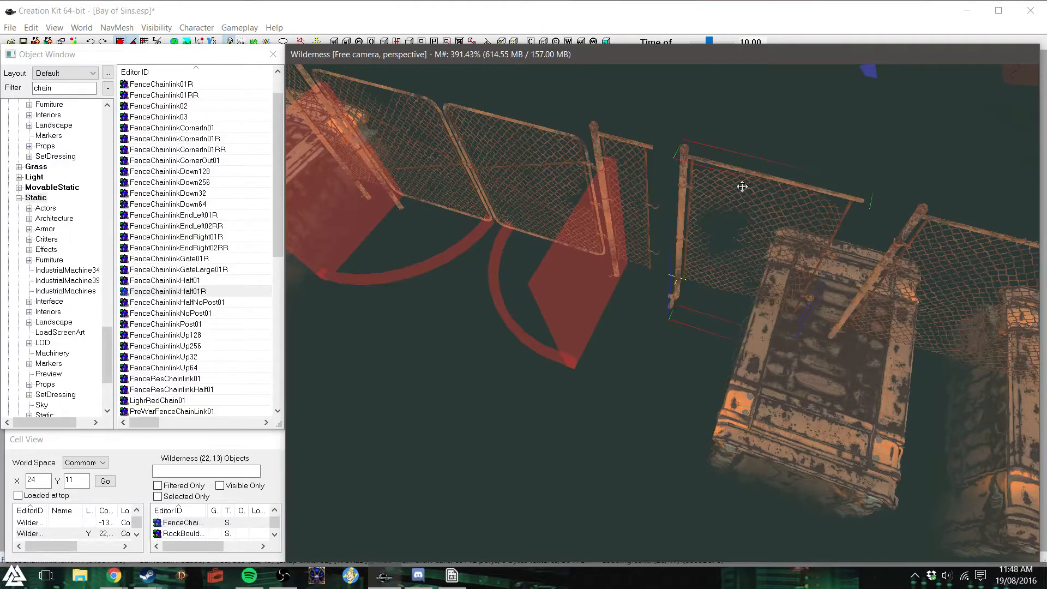
drag(743, 187, 803, 214)
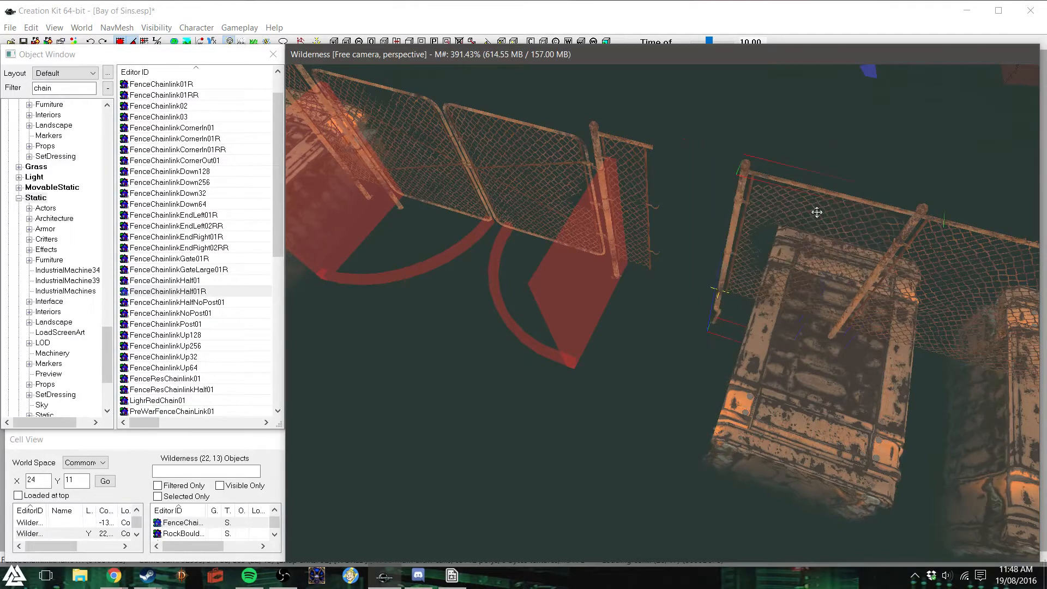
- Place a FenceChainlink01 section between the gate and the neighbouring fence over the raft, rotated in line with that fence
drag(547, 159, 545, 161)
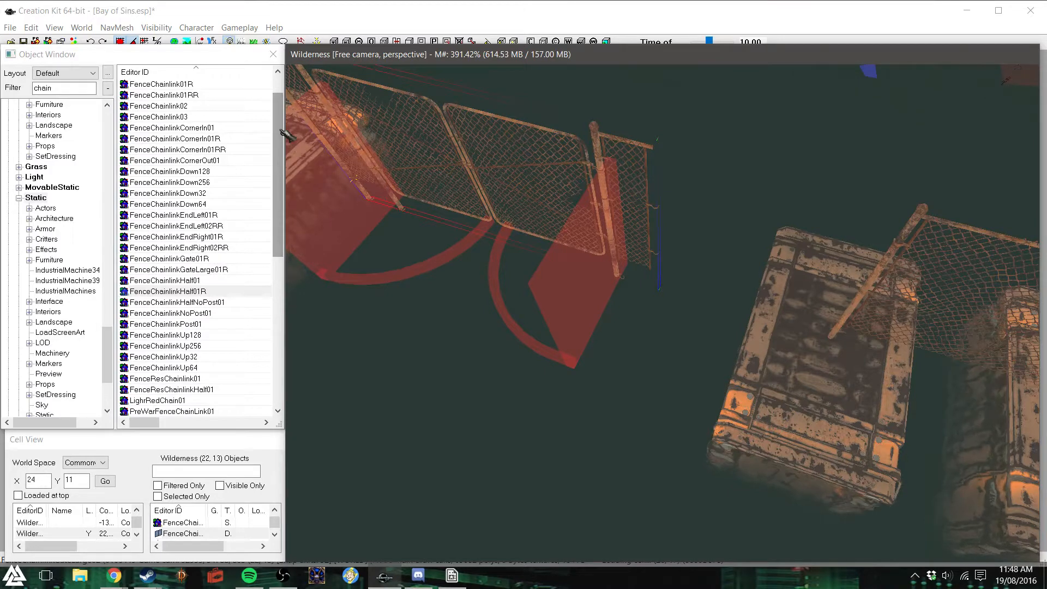
drag(279, 125, 254, 69)
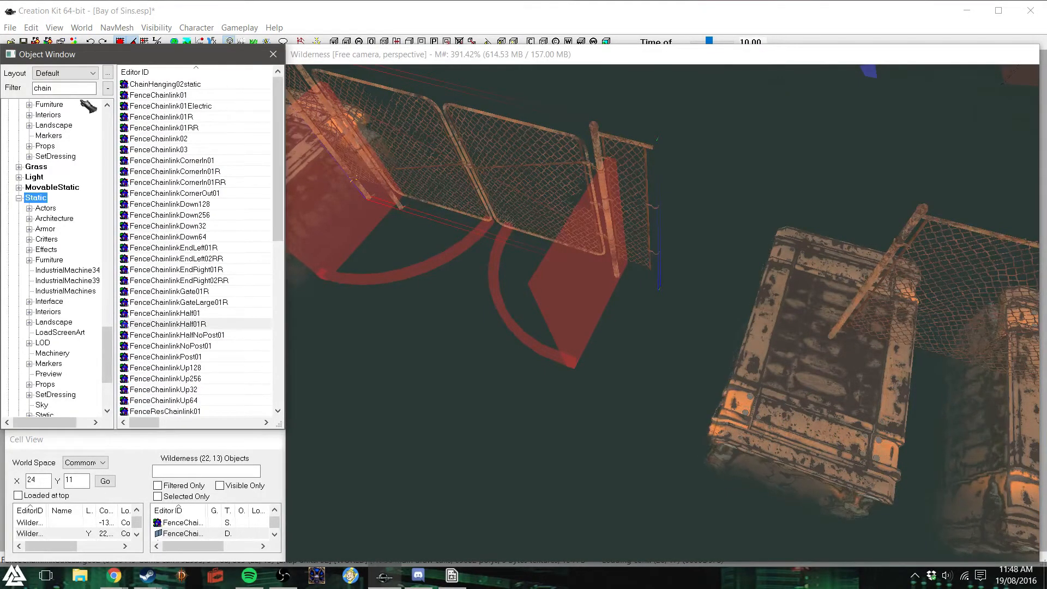
drag(281, 152, 276, 192)
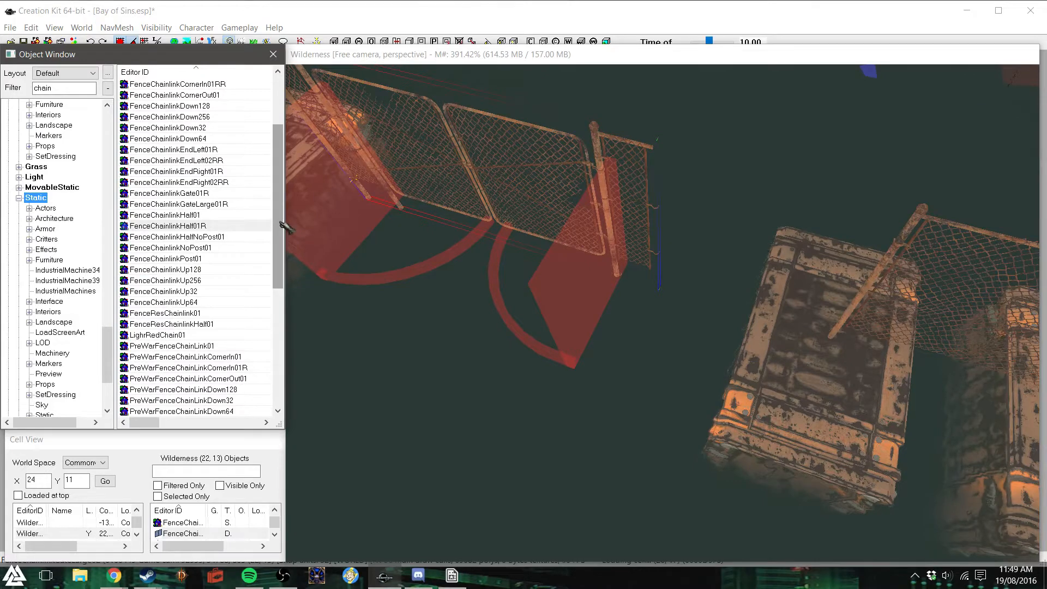
drag(280, 222, 288, 164)
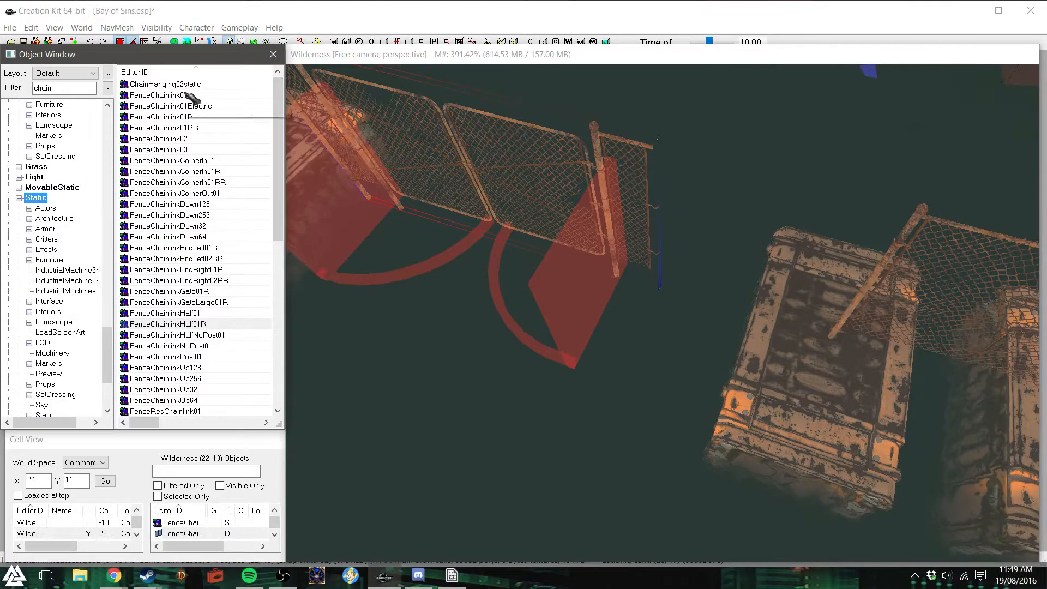
drag(191, 96, 211, 126)
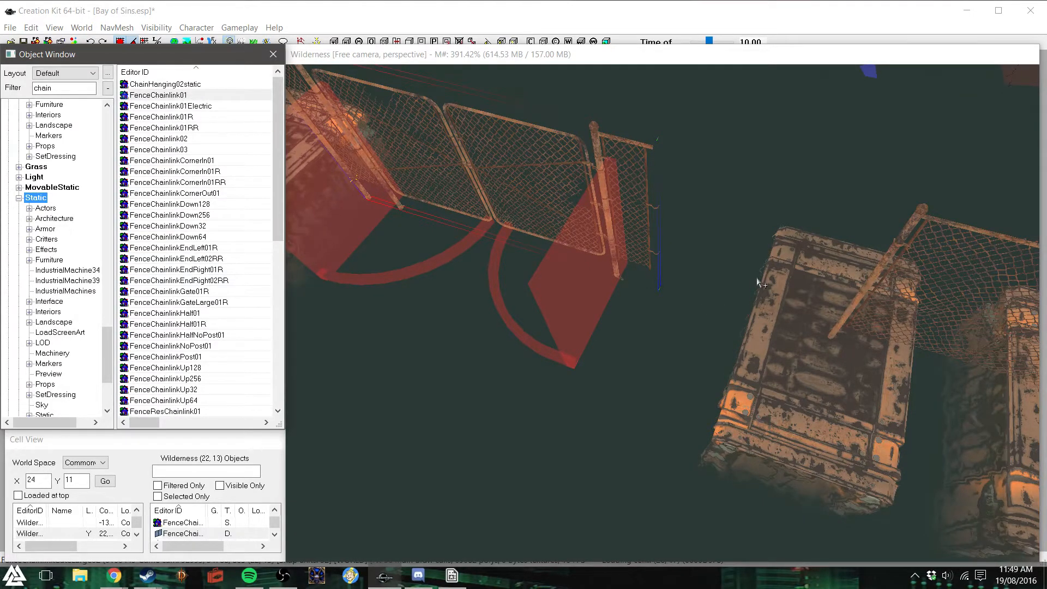
drag(757, 278, 757, 278)
mouse_move(757, 278)
right_down()
mouse_move(774, 278)
mouse_move(759, 279)
right_up()
drag(758, 278, 597, 253)
key(z)
shift+middle_drag(724, 229, 652, 221)
- Select the large double gate and move it towards the end post of the new fence section
click(537, 264)
drag(538, 264, 431, 292)
drag(466, 259, 510, 250)
shift+middle_drag(603, 241, 474, 355)
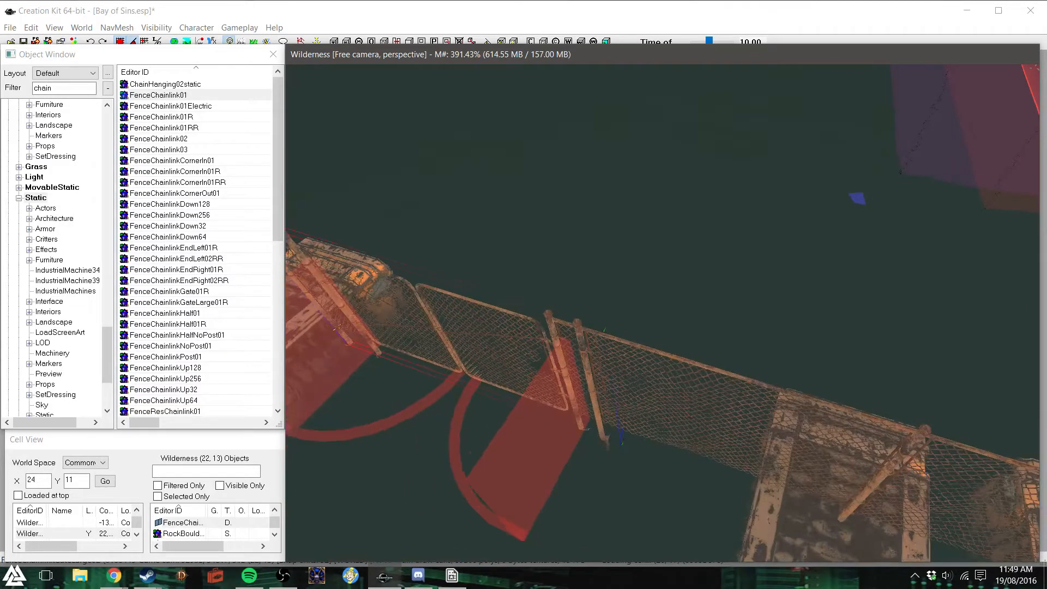
shift+middle_drag(753, 325, 731, 320)
click(584, 386)
shift+middle_drag(584, 385, 614, 389)
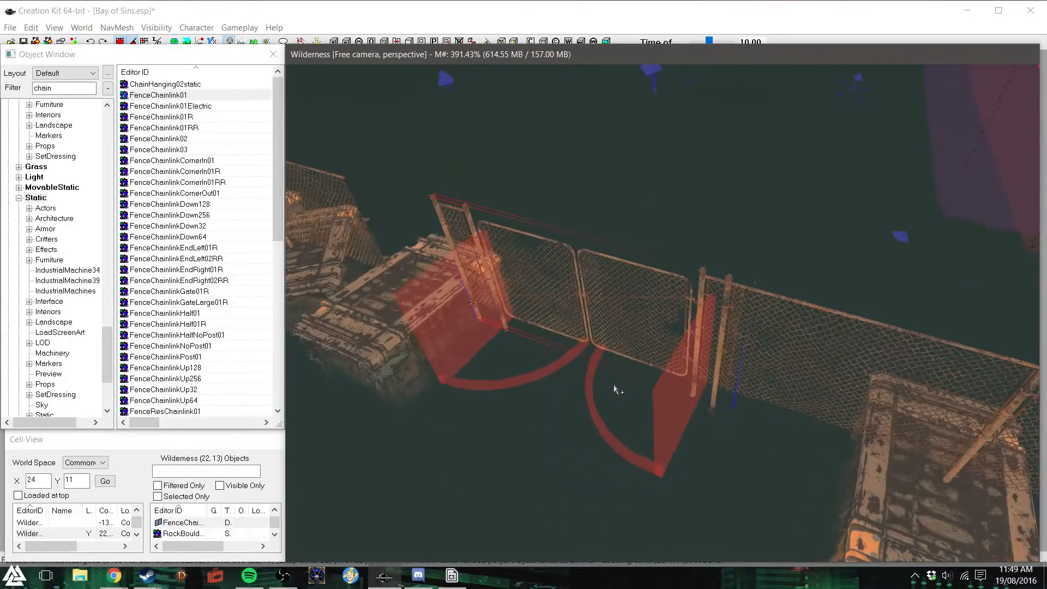
scroll(615, 389, up, 3)
key(d)
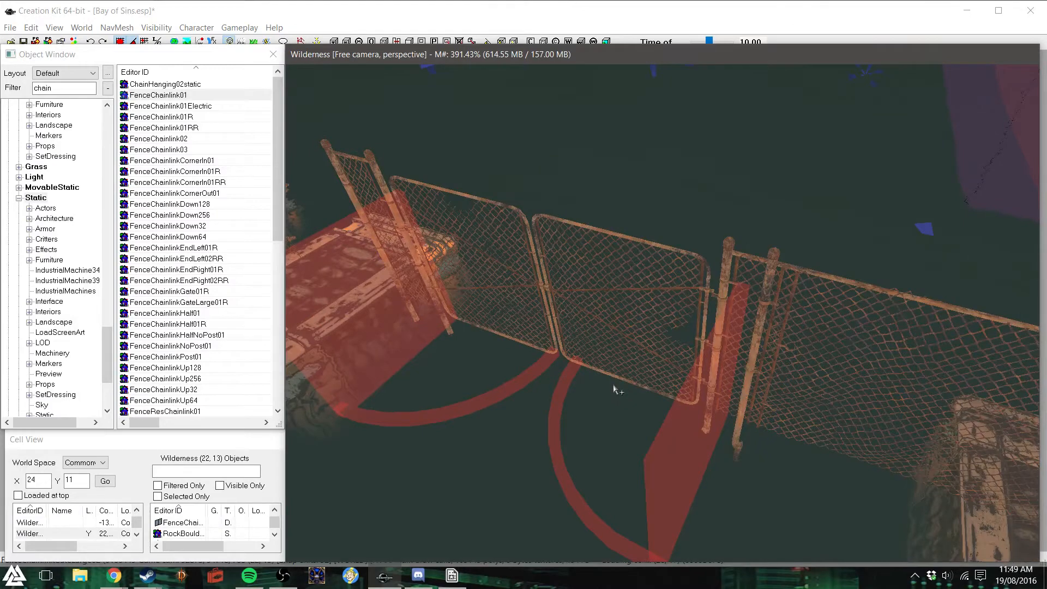
shift+middle_drag(615, 389, 635, 363)
click(655, 354)
mouse_move(655, 354)
mouse_down()
mouse_move(593, 339)
mouse_move(663, 351)
mouse_up()
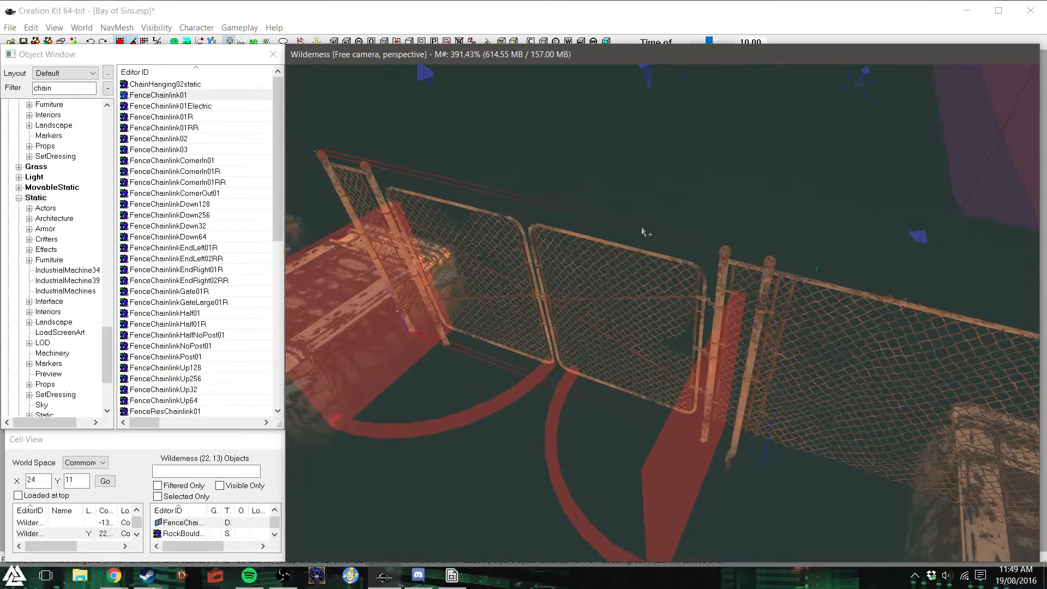
- Set the grid snap to 8 and shift the gate until its side mesh meets the new fence section's post
right_click(659, 205)
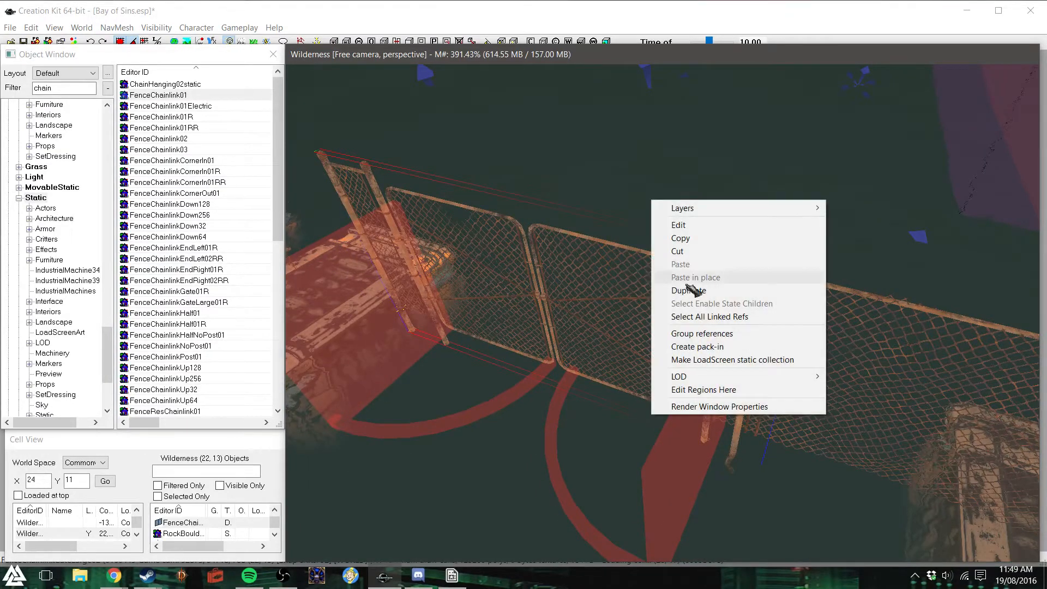
click(686, 406)
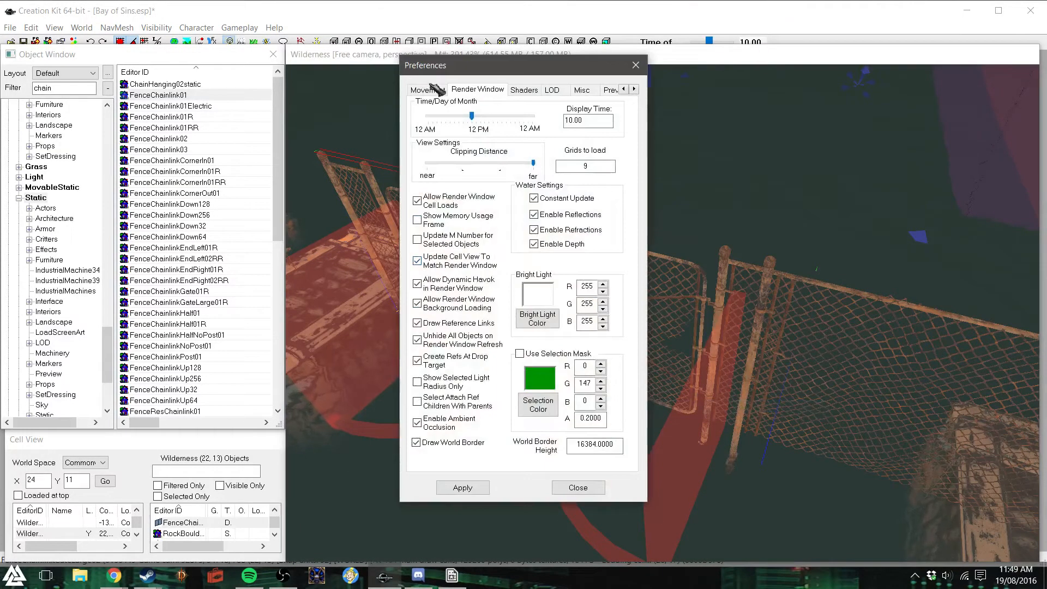
click(436, 89)
text(8)
click(485, 485)
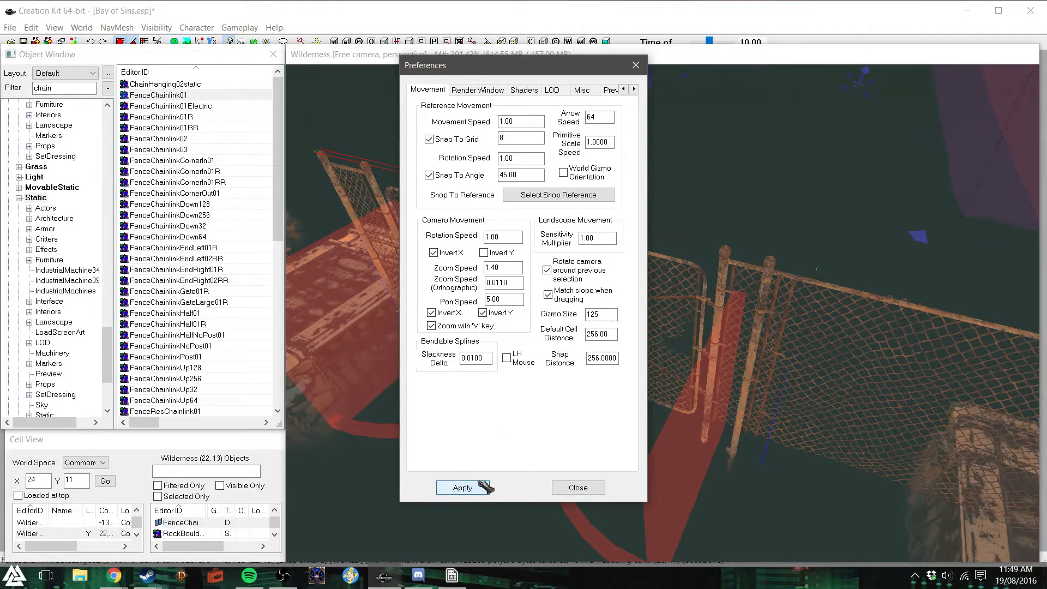
click(578, 488)
drag(546, 295, 508, 291)
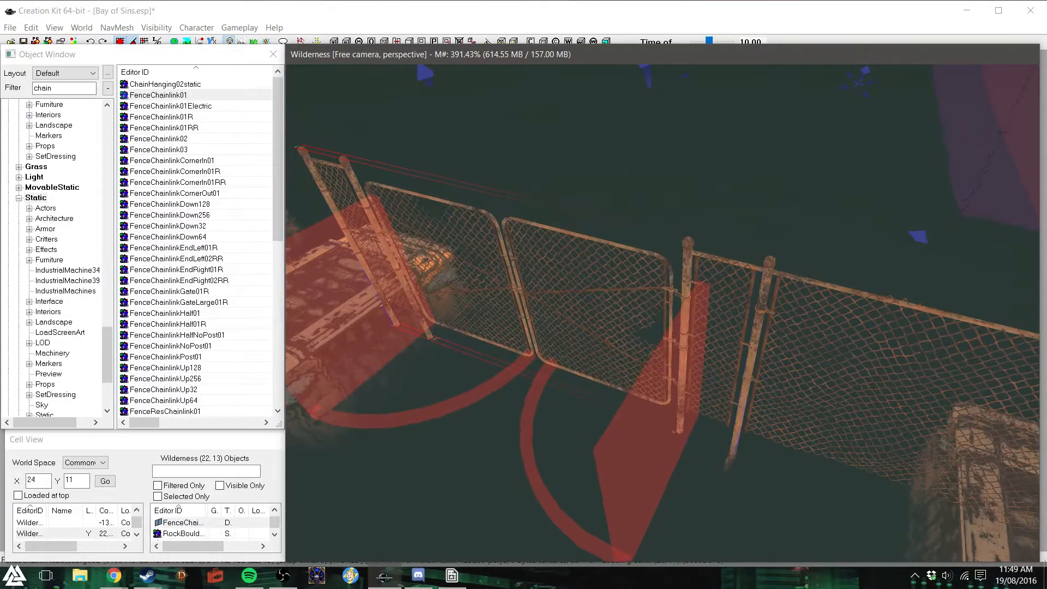
scroll(599, 349, down, 2)
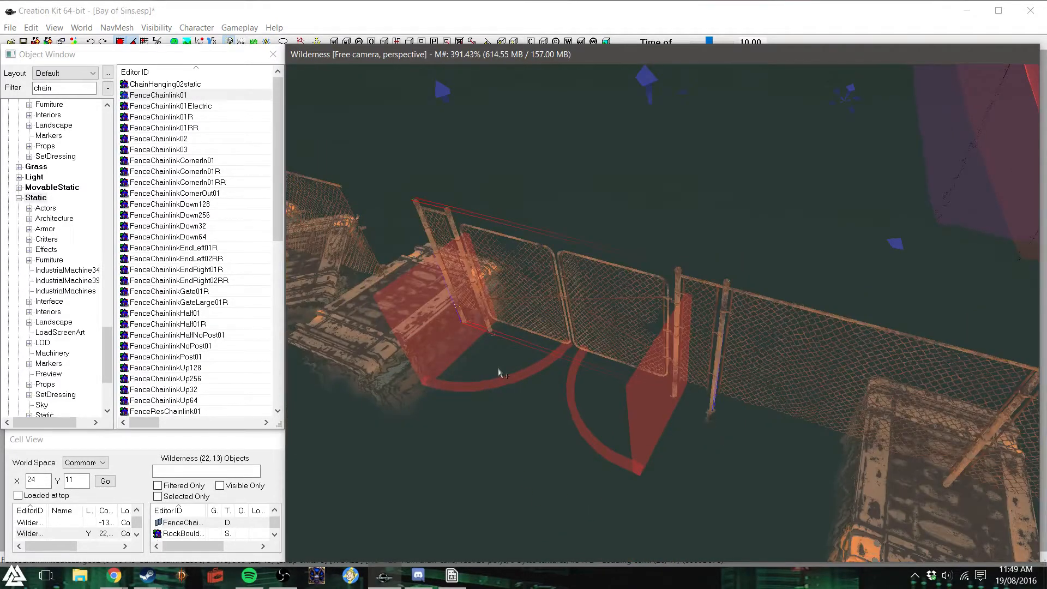
click(498, 369)
mouse_move(499, 369)
shift+middle_down()
mouse_move(518, 367)
mouse_move(453, 376)
mouse_move(494, 378)
mouse_move(483, 375)
shift+middle_up()
click(467, 358)
- Try a FenceResChainlinkHalf01 section in the gap over the raft on the gate's other side, and delete it
shift+middle_drag(518, 301, 482, 295)
scroll(483, 294, up, 5)
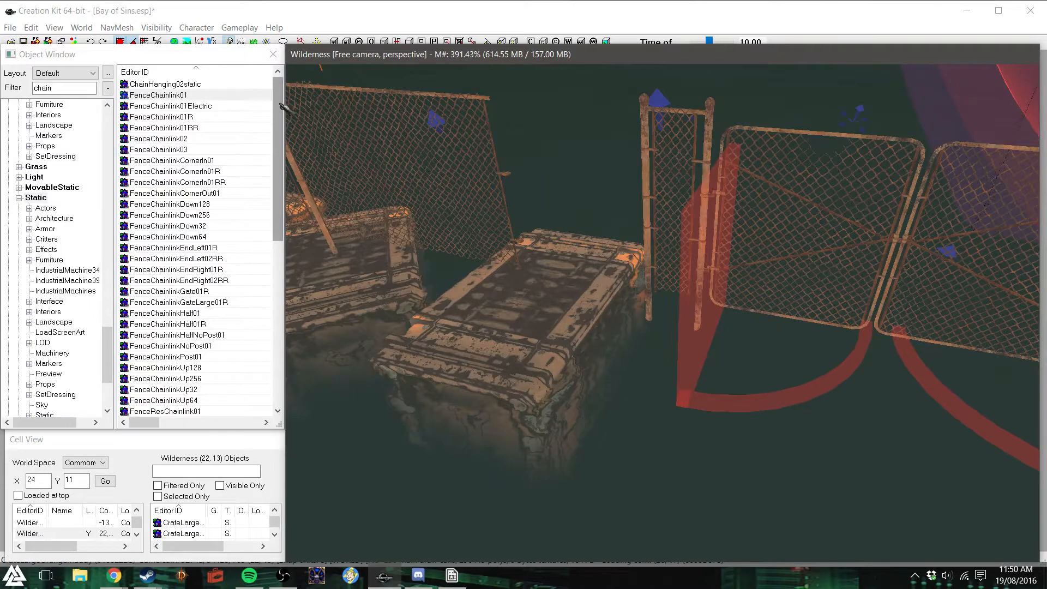
drag(281, 159, 281, 305)
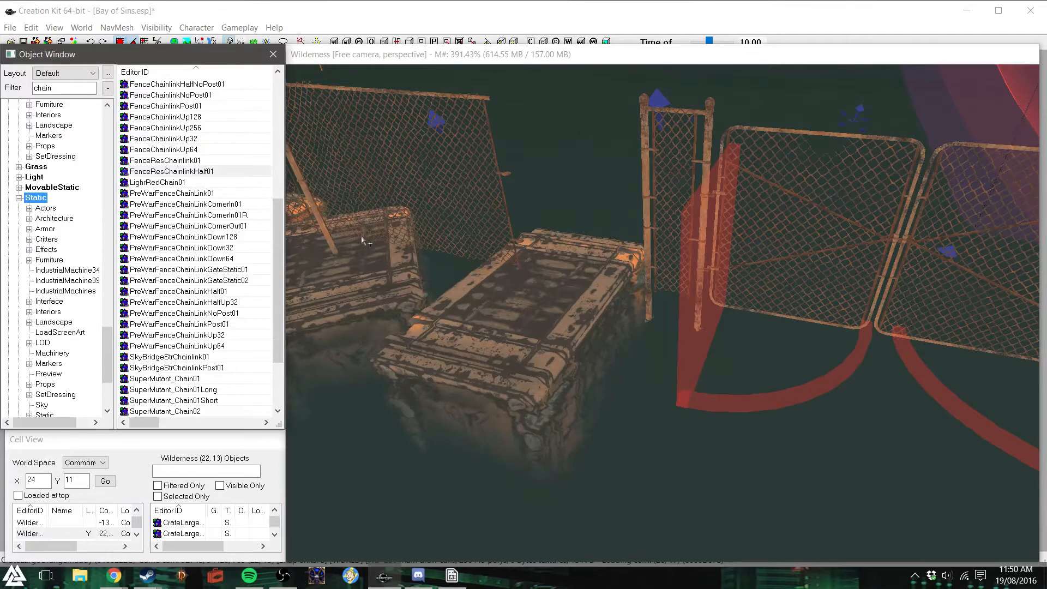
drag(572, 256, 574, 260)
right_drag(583, 215, 614, 215)
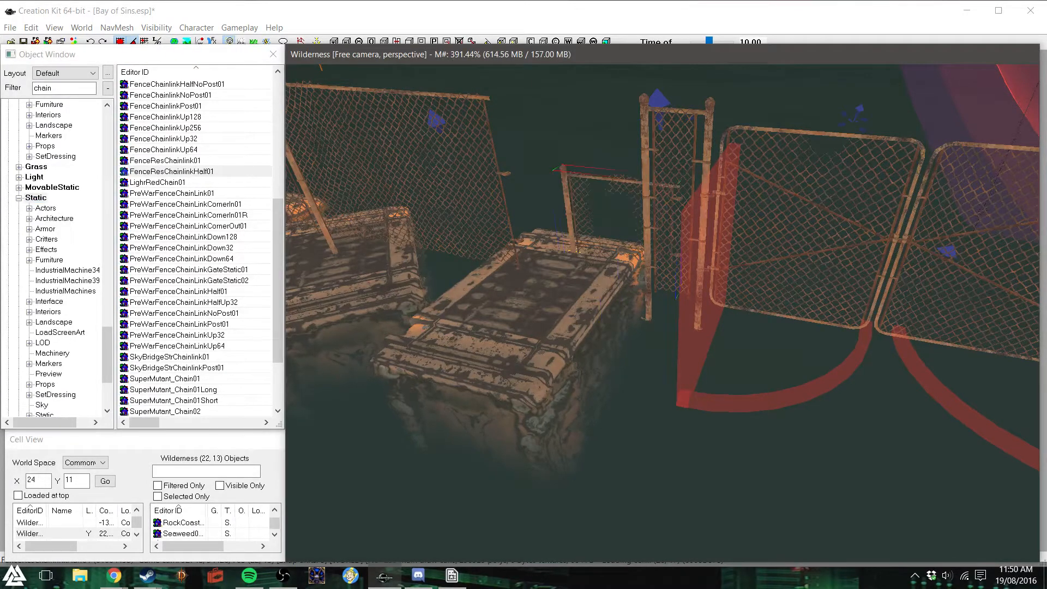
drag(590, 197, 527, 111)
middle_drag(496, 113, 513, 131)
drag(552, 189, 658, 87)
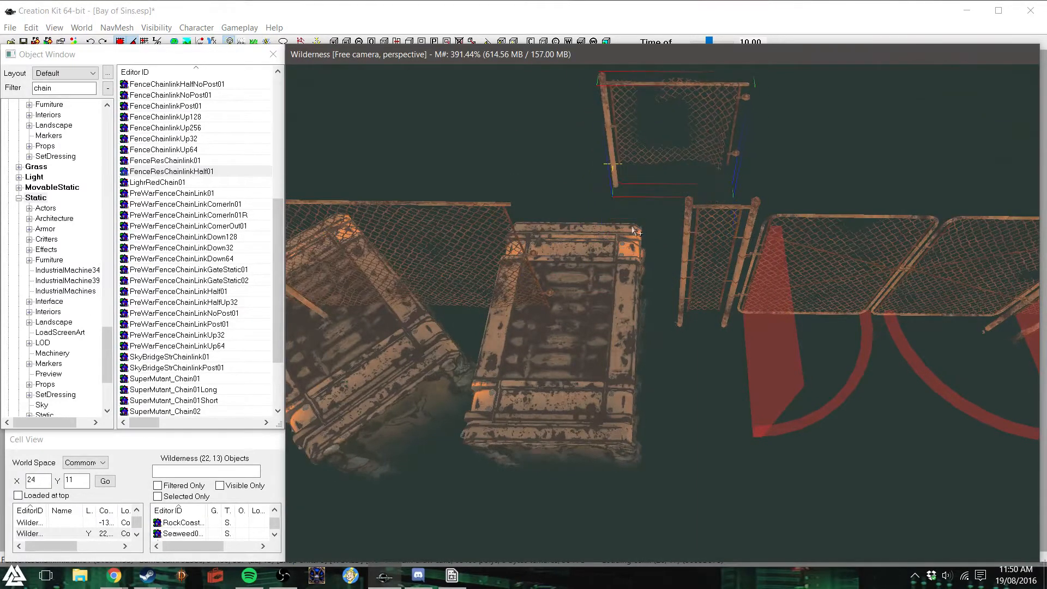
key(Delete)
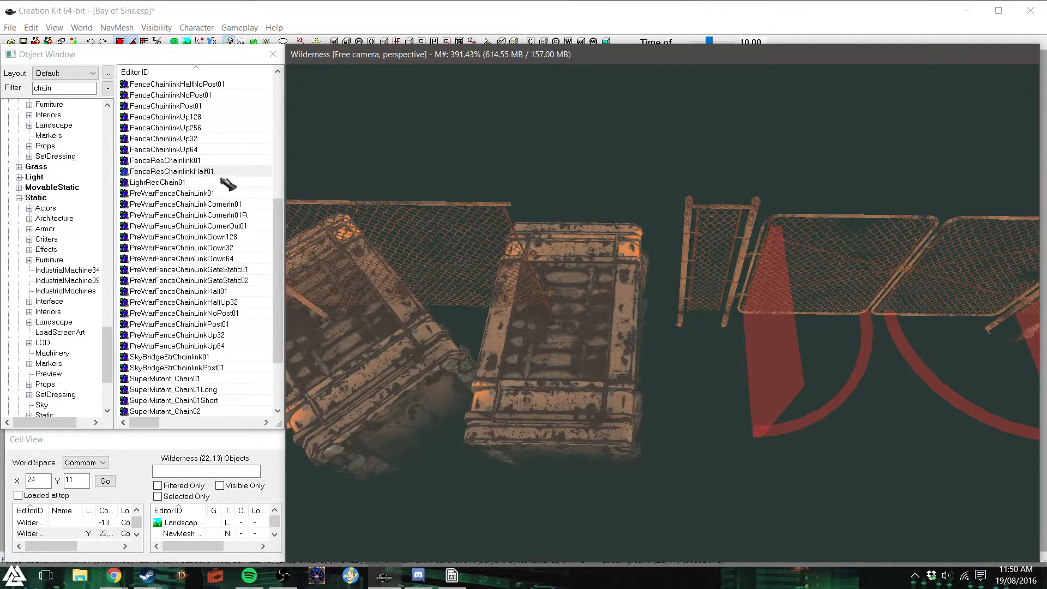
- Try a full-length FenceResChainlink01 section in the same gap over the raft, and delete it
drag(205, 161, 532, 317)
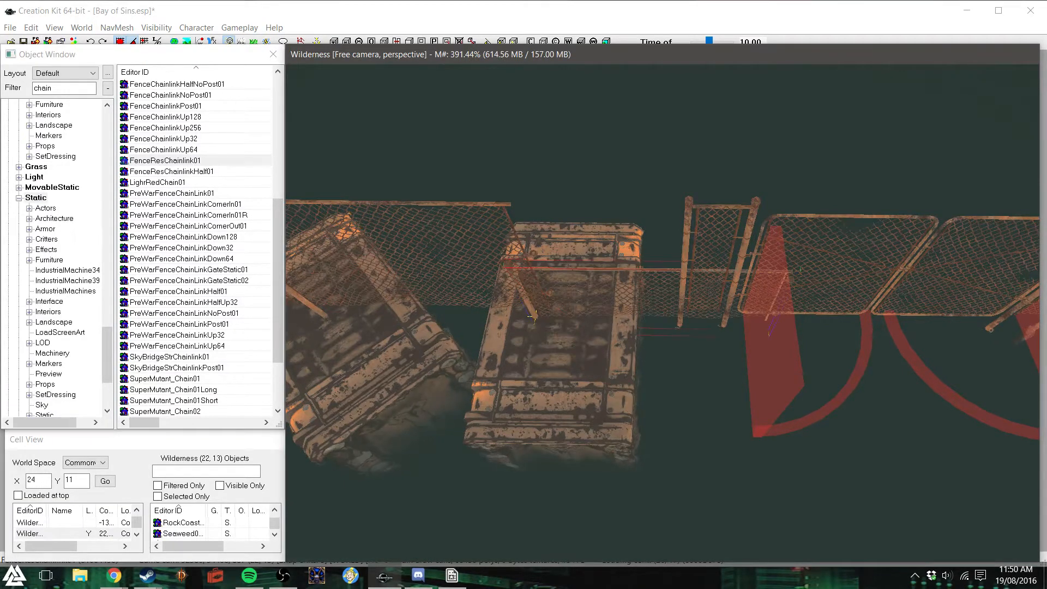
key(z)
drag(611, 292, 557, 293)
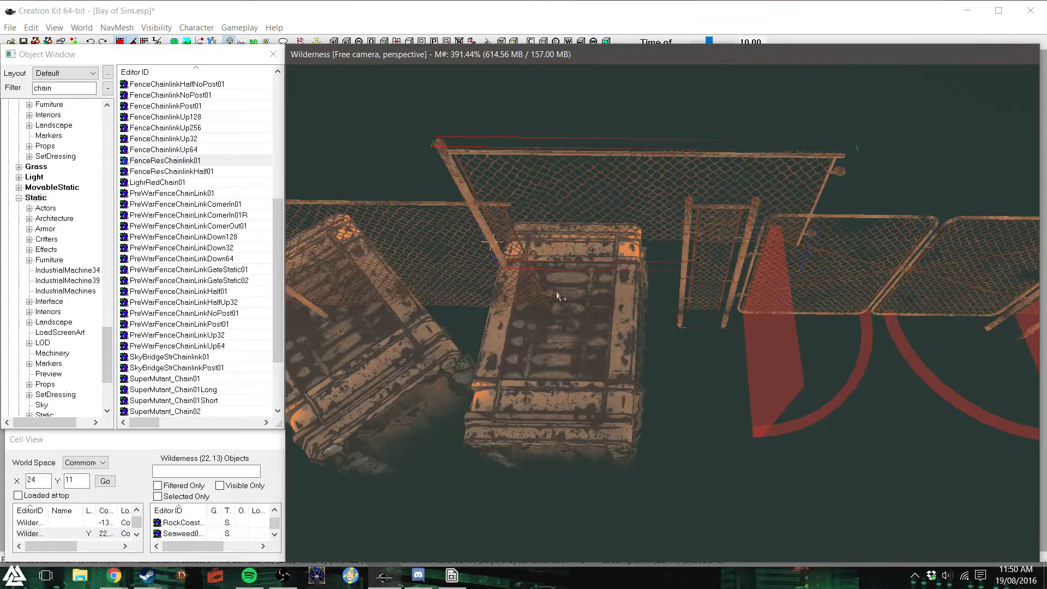
key(Delete)
- Place a FenceChainlinkHalf01R section over the raft, rotated and moved to bridge the gap between the fence and the gate
scroll(264, 197, up, 6)
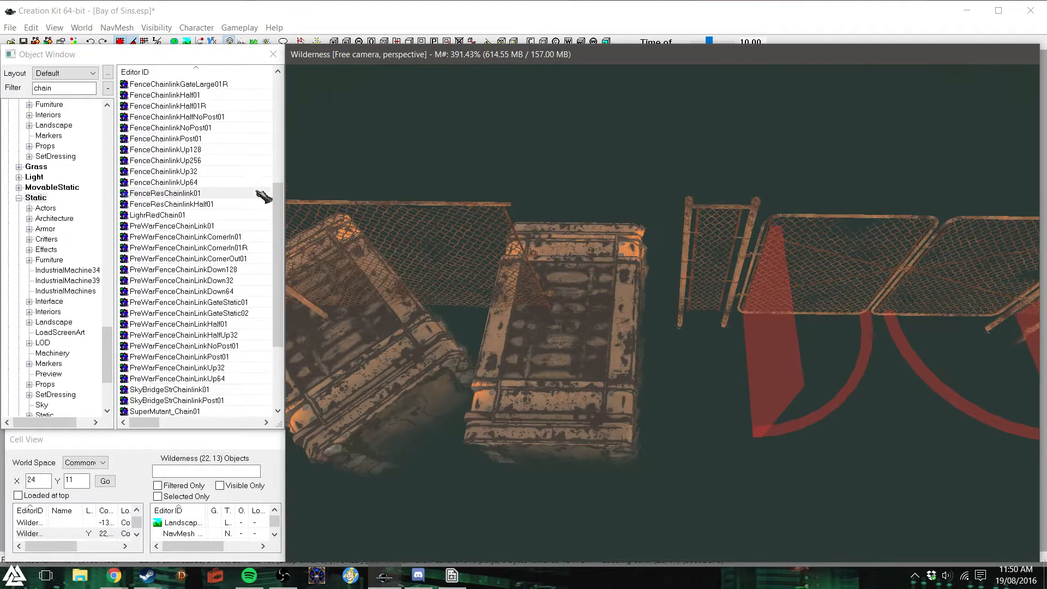
scroll(264, 196, down, 2)
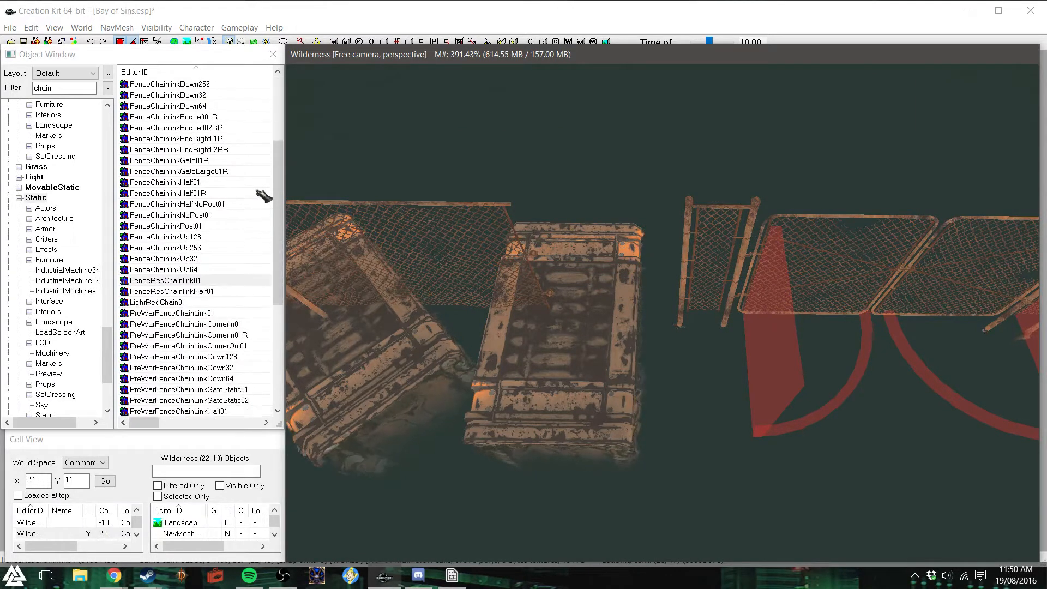
drag(192, 197, 579, 318)
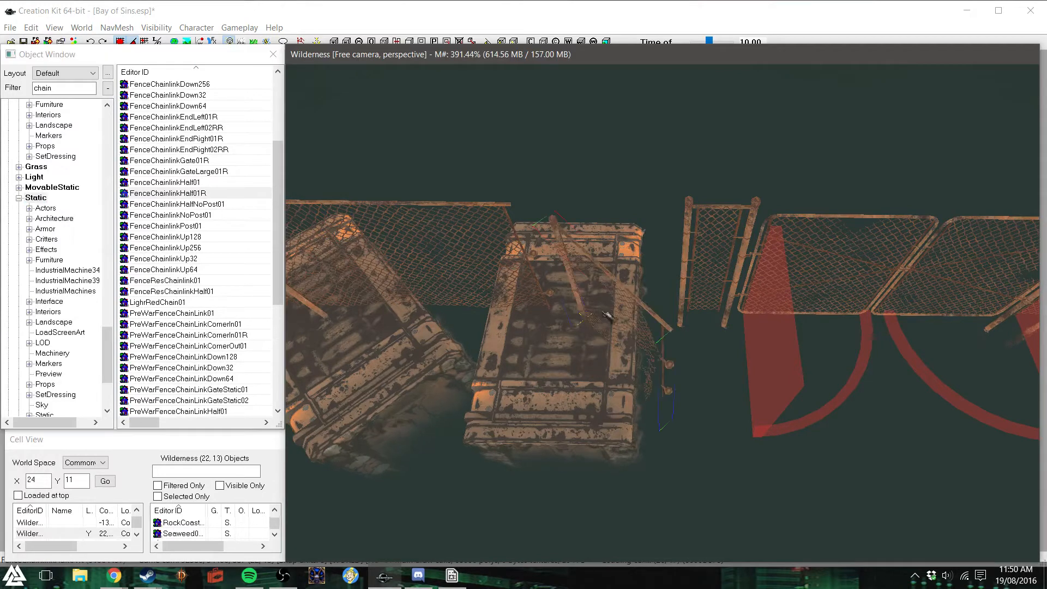
drag(631, 290, 598, 288)
key(z)
mouse_move(565, 326)
mouse_down()
mouse_move(556, 304)
mouse_move(554, 314)
mouse_up()
drag(597, 274, 604, 268)
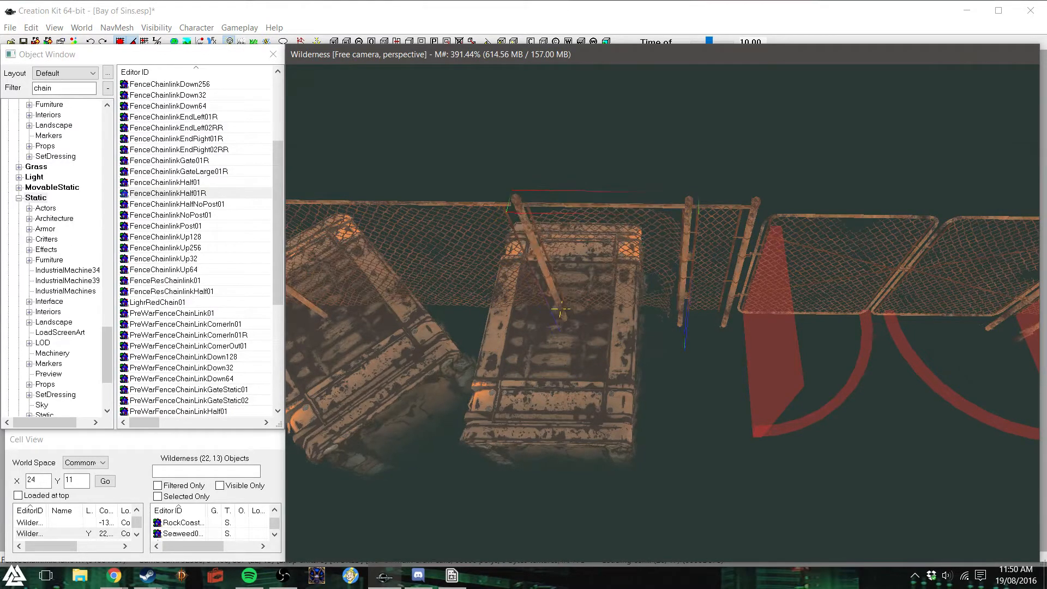
- Turn grid snapping off, nudge the half section flush with the adjoining fence, and turn grid snapping back on
mouse_move(603, 251)
middle_down()
mouse_move(682, 239)
mouse_move(580, 213)
mouse_move(607, 211)
mouse_move(592, 270)
mouse_move(620, 253)
middle_up()
scroll(604, 213, up, 2)
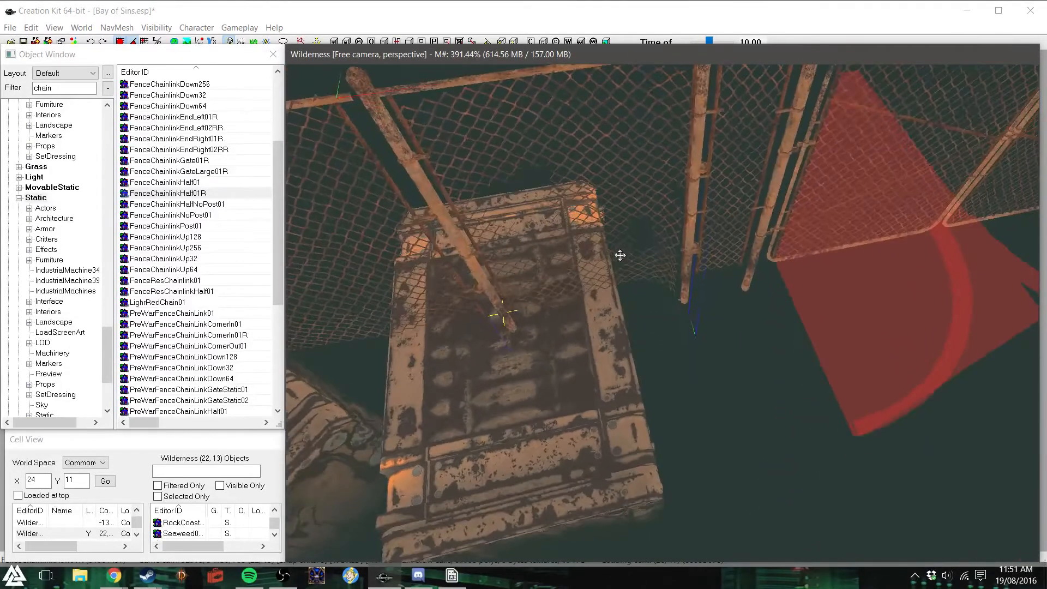
click(122, 41)
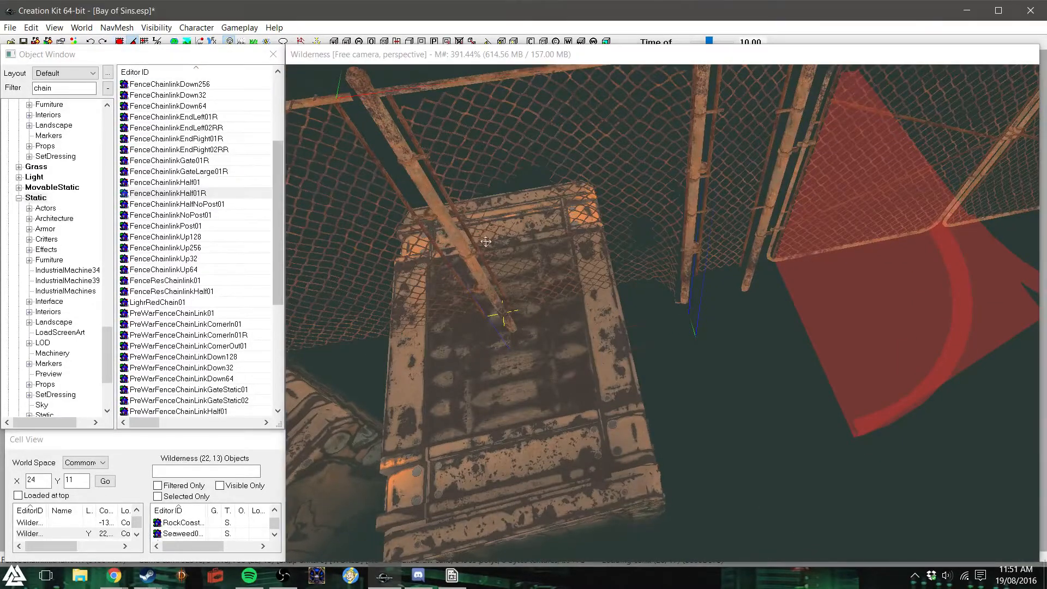
drag(504, 263, 497, 263)
shift+middle_drag(700, 282, 685, 267)
scroll(685, 267, down, 2)
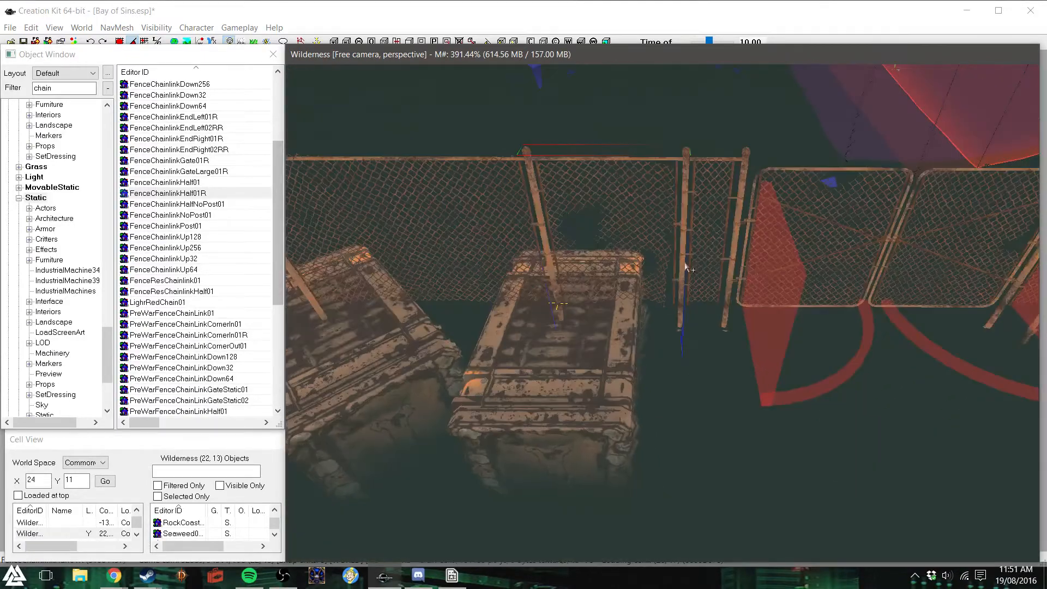
click(120, 41)
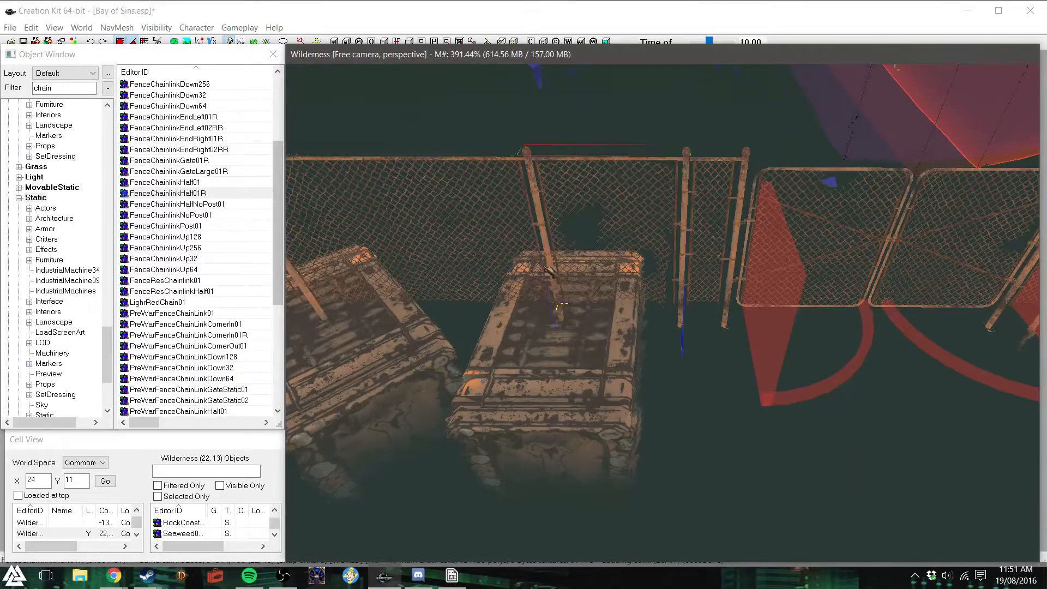
- View the open water beside the shore and filter the static objects for "pier"
scroll(615, 283, down, 5)
shift+middle_drag(615, 282, 727, 272)
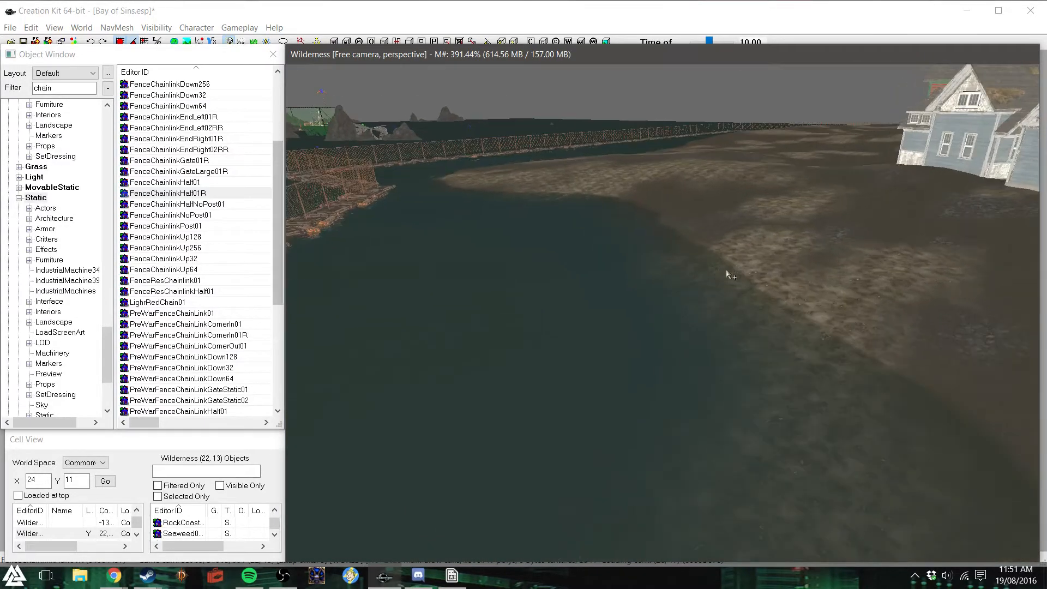
double_click(53, 89)
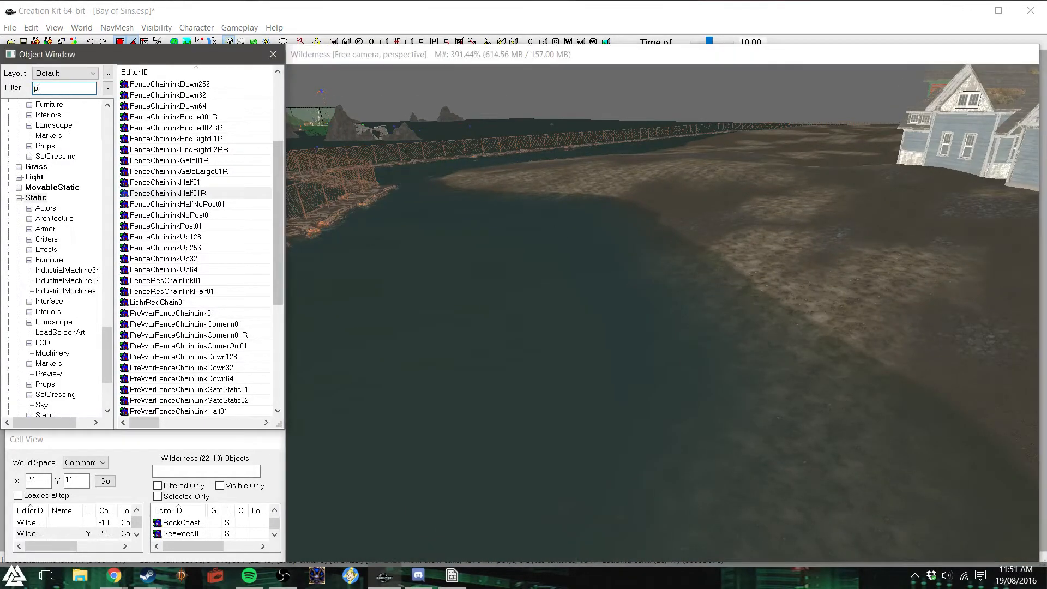
scroll(279, 152, up, 4)
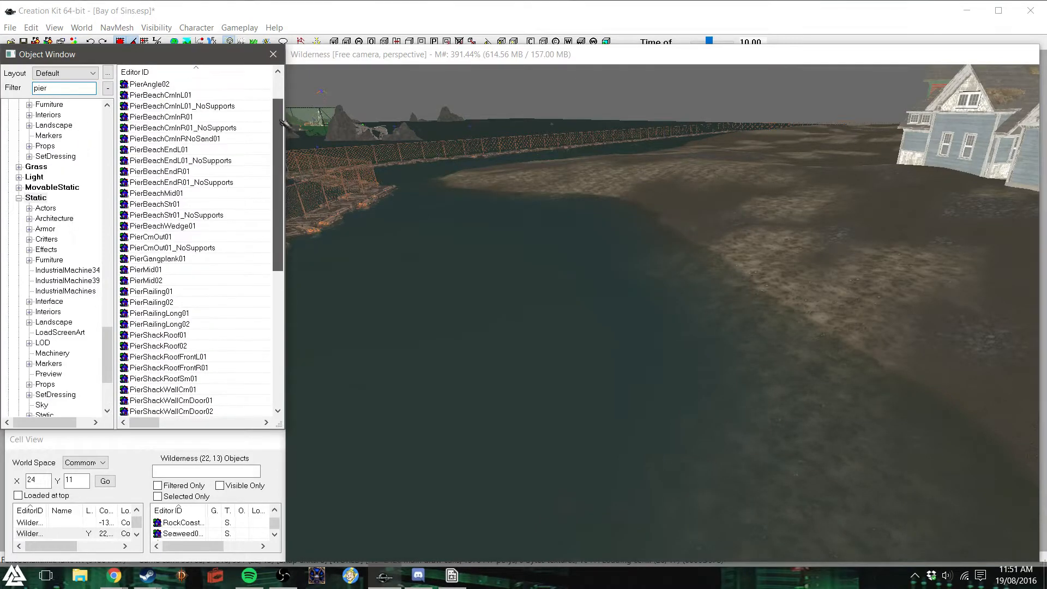
drag(280, 143, 266, 303)
- Try a PierStr01 piece in the water near the shore, then replace it with a longer PierStr02 piece
drag(173, 282, 641, 305)
right_drag(641, 305, 636, 295)
drag(708, 302, 716, 321)
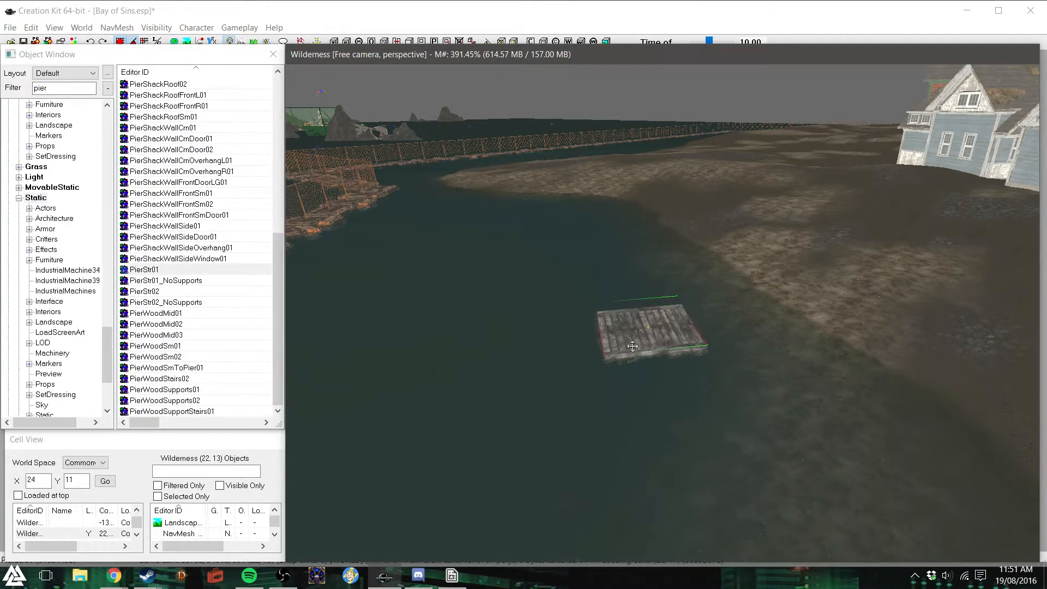
key(Delete)
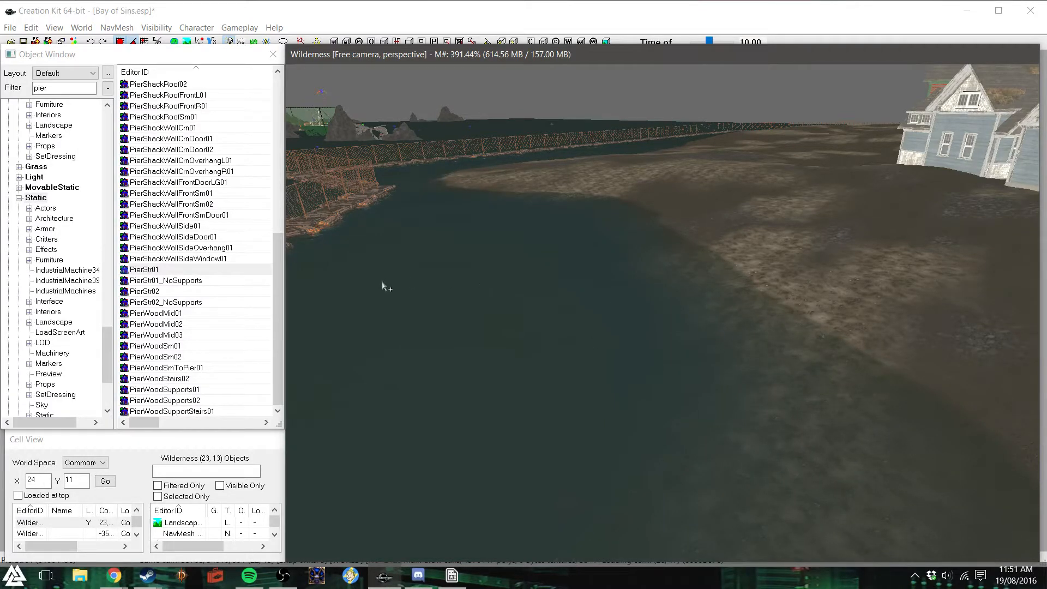
drag(152, 292, 514, 345)
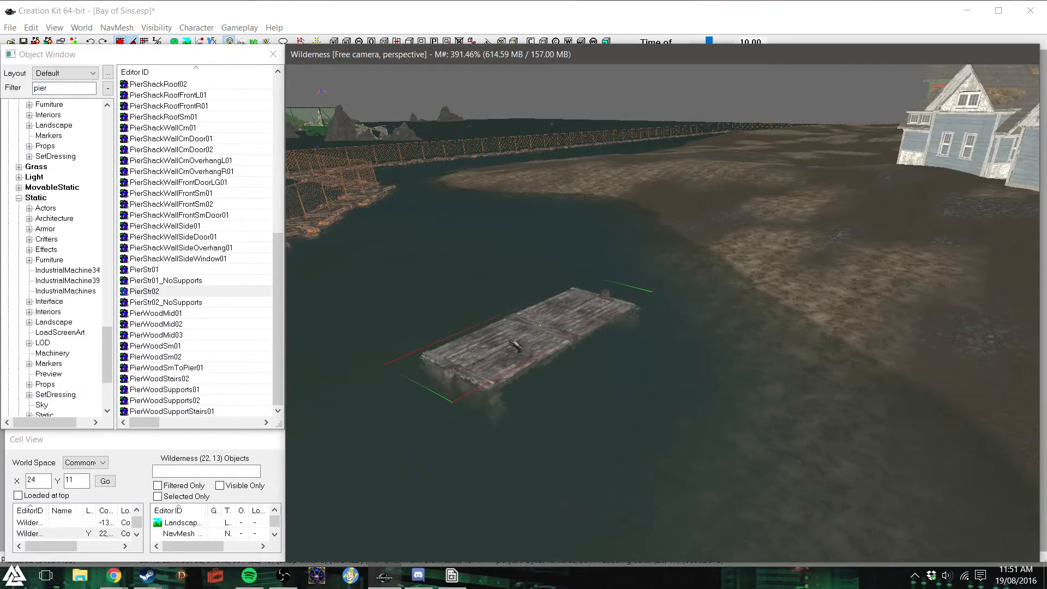
- Delete the PierStr02 piece from the water, and try a PierWoodMid piece there before removing it as well
right_drag(514, 345, 540, 346)
key(Delete)
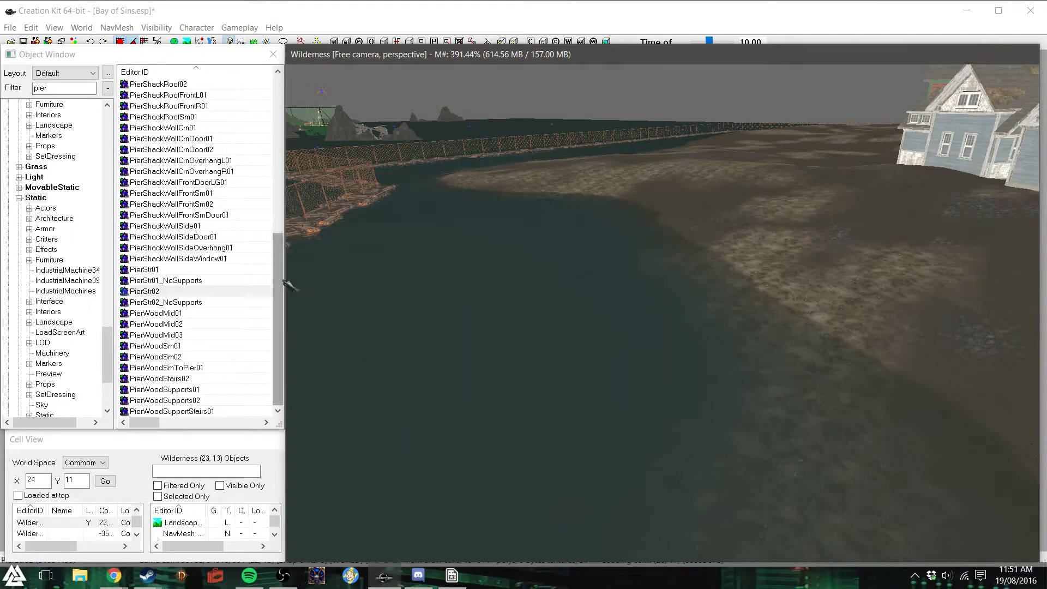
mouse_move(279, 252)
mouse_down()
mouse_move(290, 139)
mouse_move(279, 256)
mouse_up()
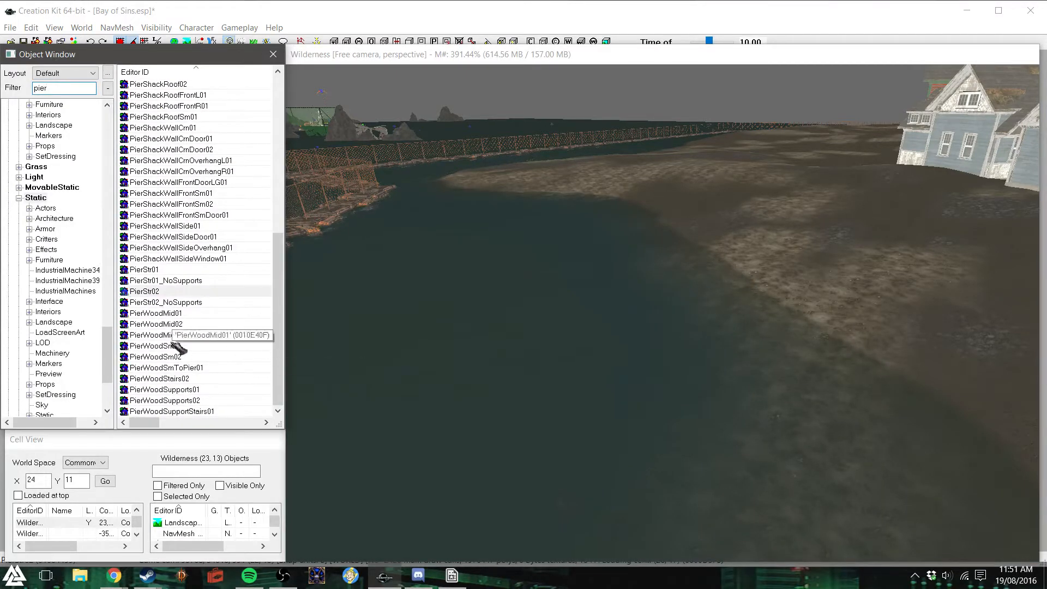
drag(163, 335, 692, 332)
key(Delete)
- Place a PierWoodMid02 deck piece in the shallow water, reaching outward from the shore
click(183, 325)
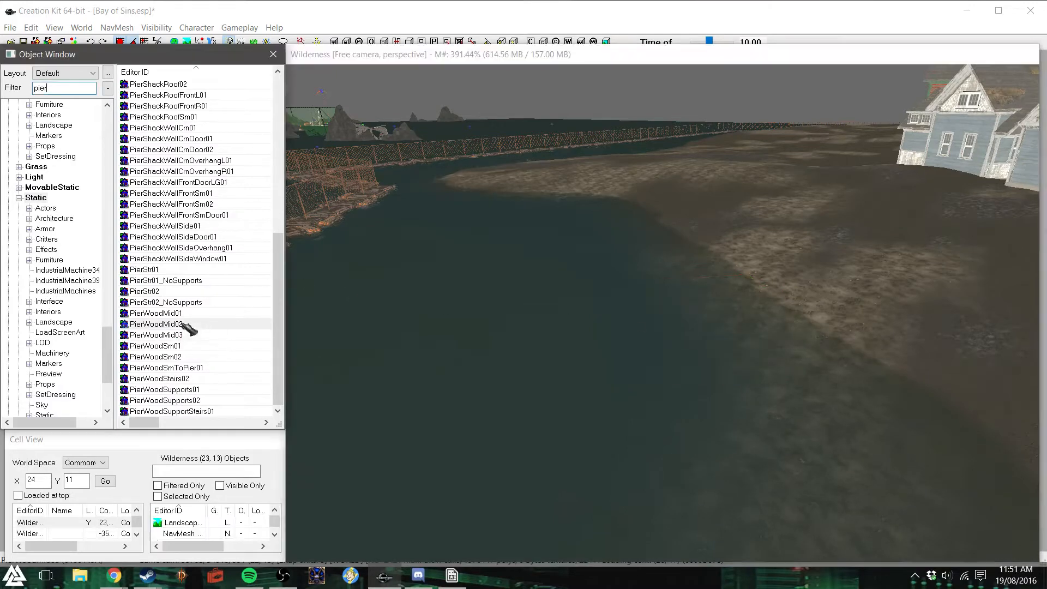
drag(704, 358, 706, 354)
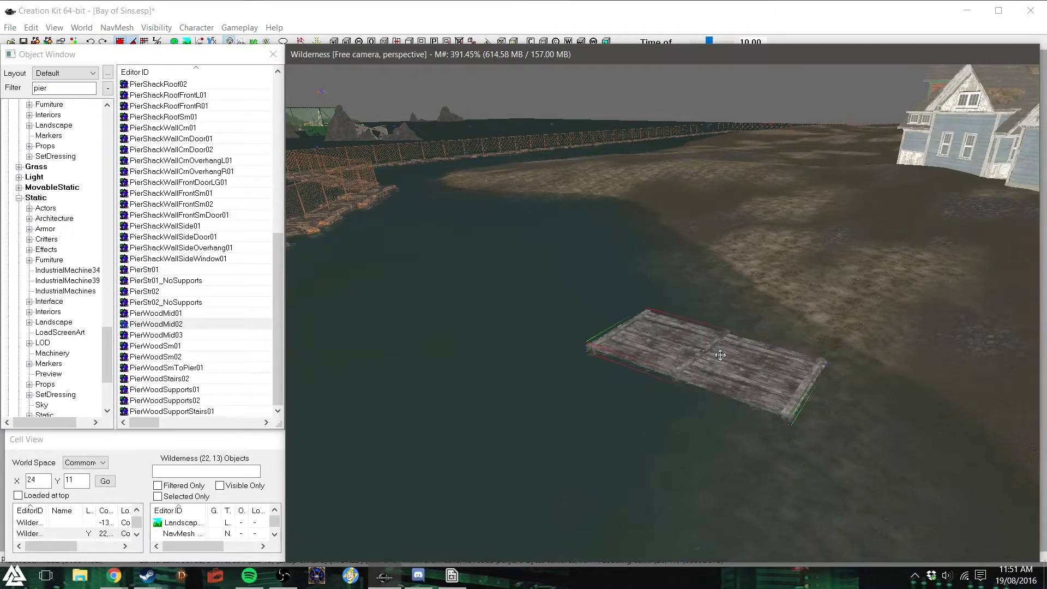
right_drag(706, 357, 710, 401)
drag(720, 371, 747, 357)
key(c)
- Move the deck piece along the shoreline towards the green barrier wall
shift+middle_drag(767, 402, 716, 342)
right_drag(716, 342, 763, 343)
shift+middle_drag(900, 309, 835, 307)
shift+middle_drag(766, 295, 679, 285)
drag(595, 340, 562, 256)
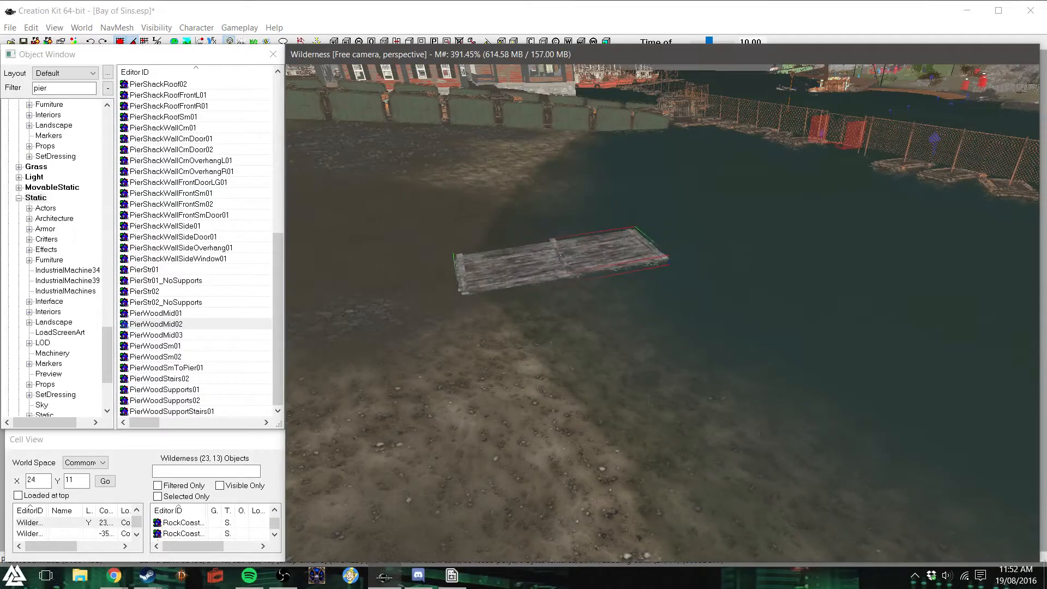
drag(560, 254, 588, 184)
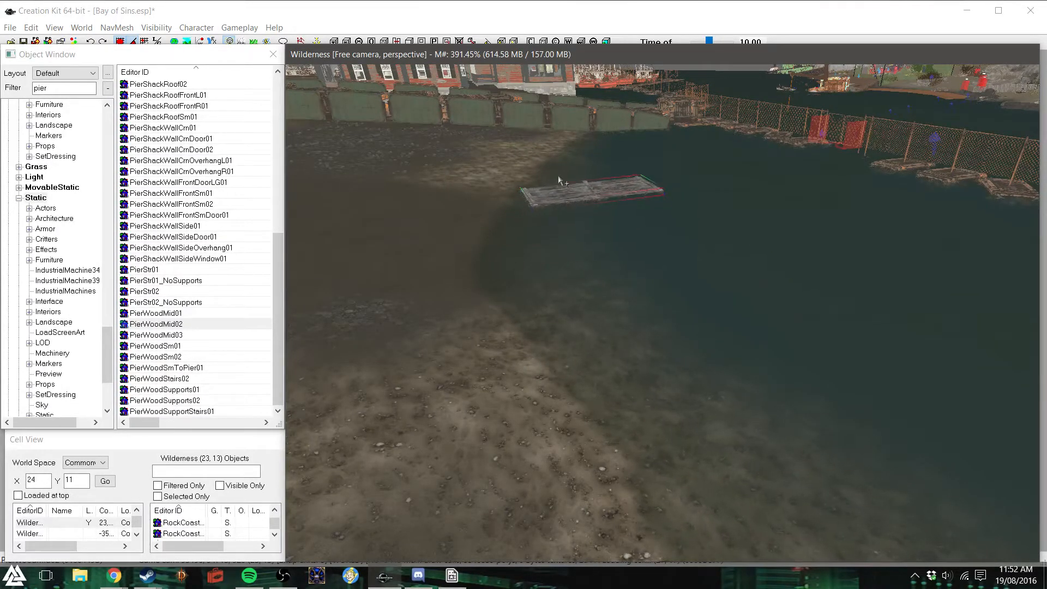
key(f)
- Adjust the deck piece so its landward end rests at the edge of the beach
drag(653, 334, 596, 271)
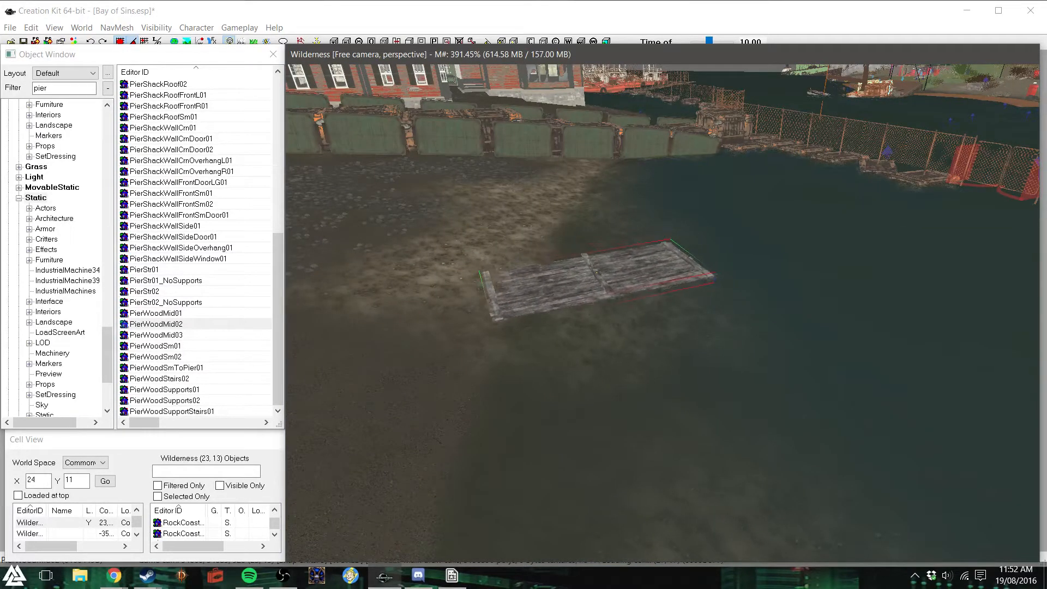
shift+middle_drag(553, 295, 605, 277)
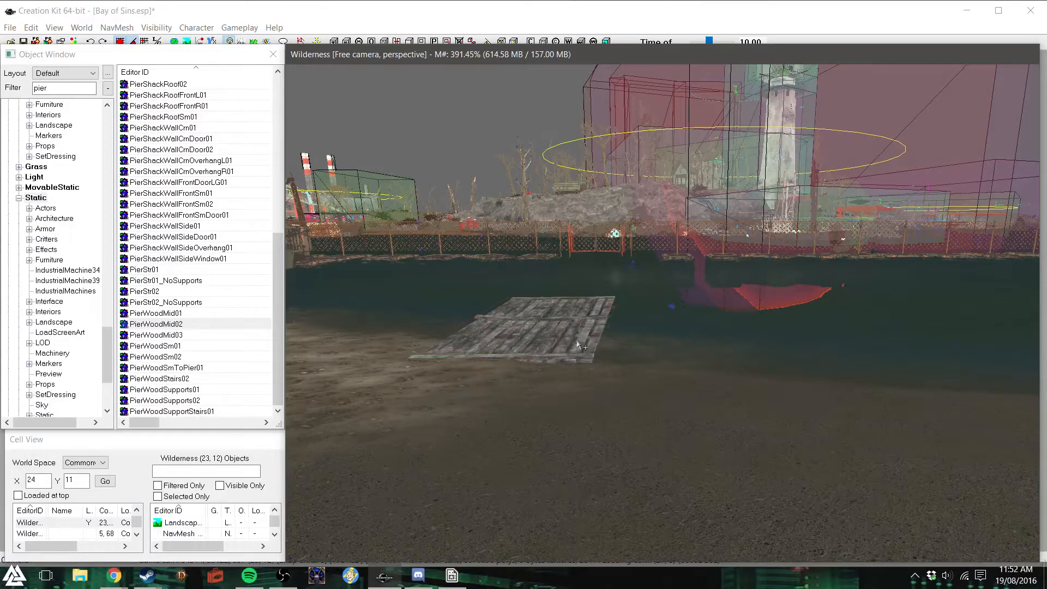
drag(540, 319, 537, 321)
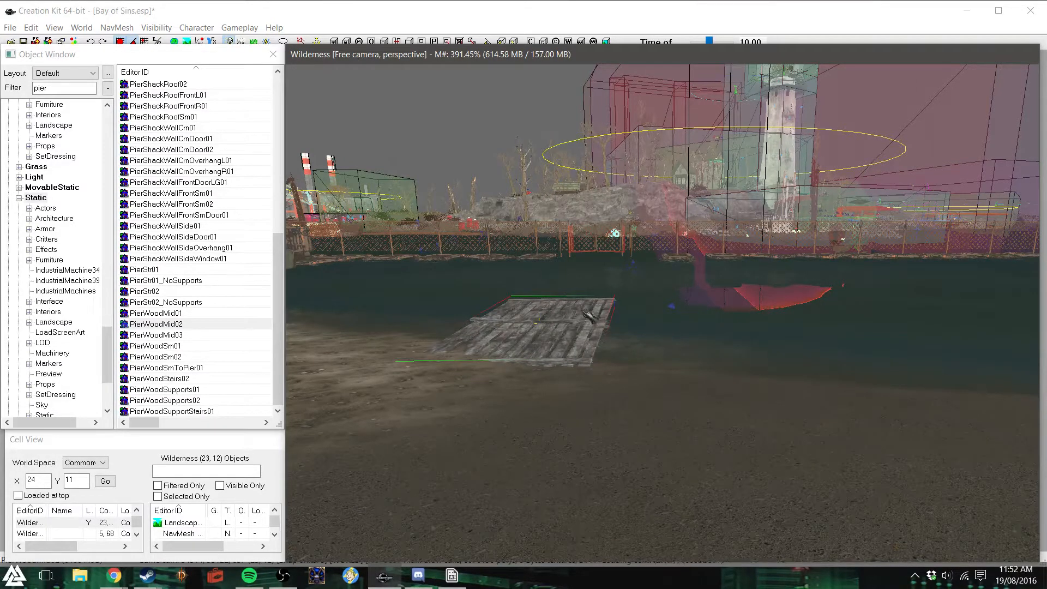
shift+middle_drag(589, 316, 569, 315)
shift+middle_drag(646, 333, 611, 306)
- Duplicate the PierWoodMid02 piece and join the copy to its seaward end to lengthen the pier over the water
key(ctrl+d)
key(x)
key(y)
drag(587, 324, 761, 283)
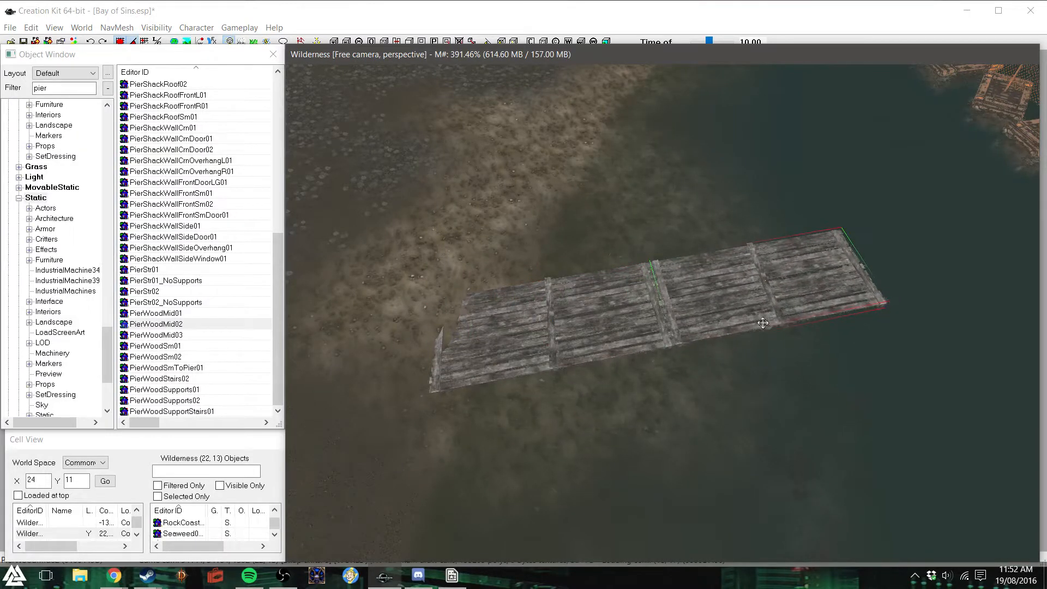
- Select both deck pieces, duplicate them, and move the copy along the shore as a second pier
ctrl+click(729, 303)
scroll(667, 386, down, 6)
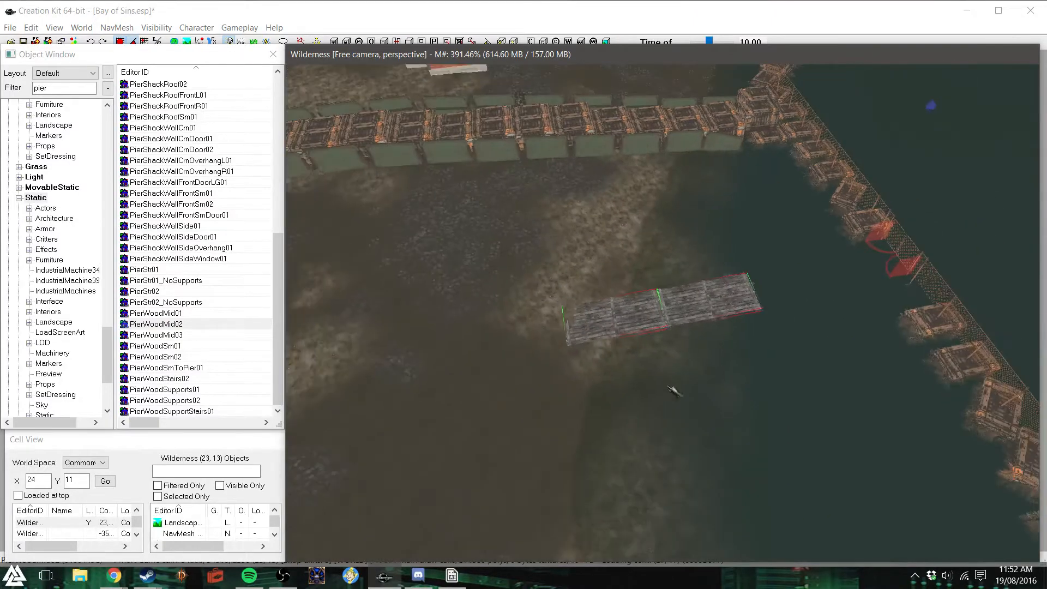
key(ctrl+d)
drag(667, 320, 676, 488)
shift+middle_drag(574, 513, 653, 349)
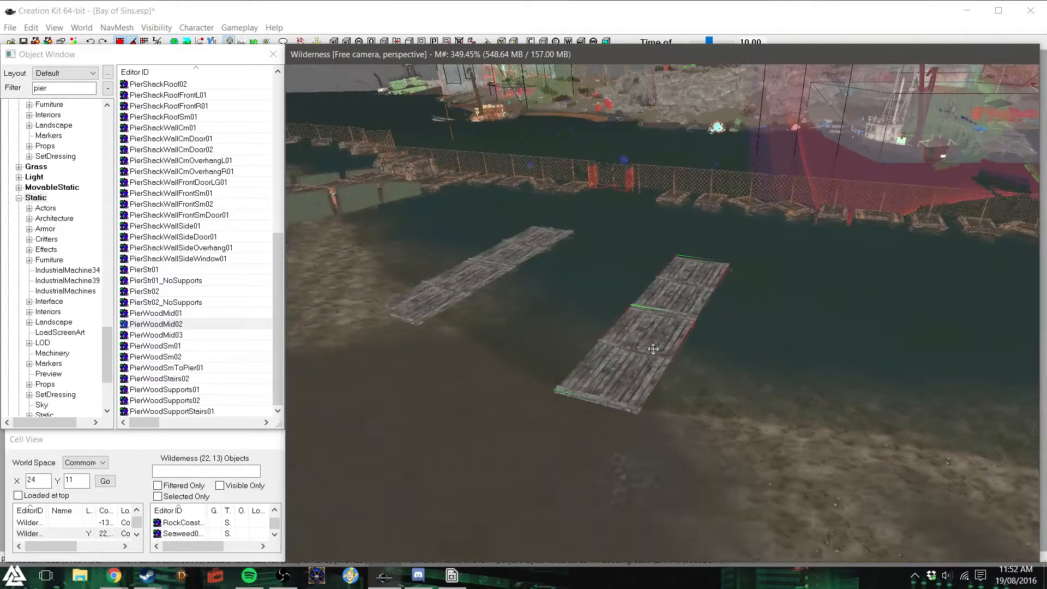
- Shift the second pier farther from the first, keeping its inner end at the shoreline
scroll(653, 349, up, 3)
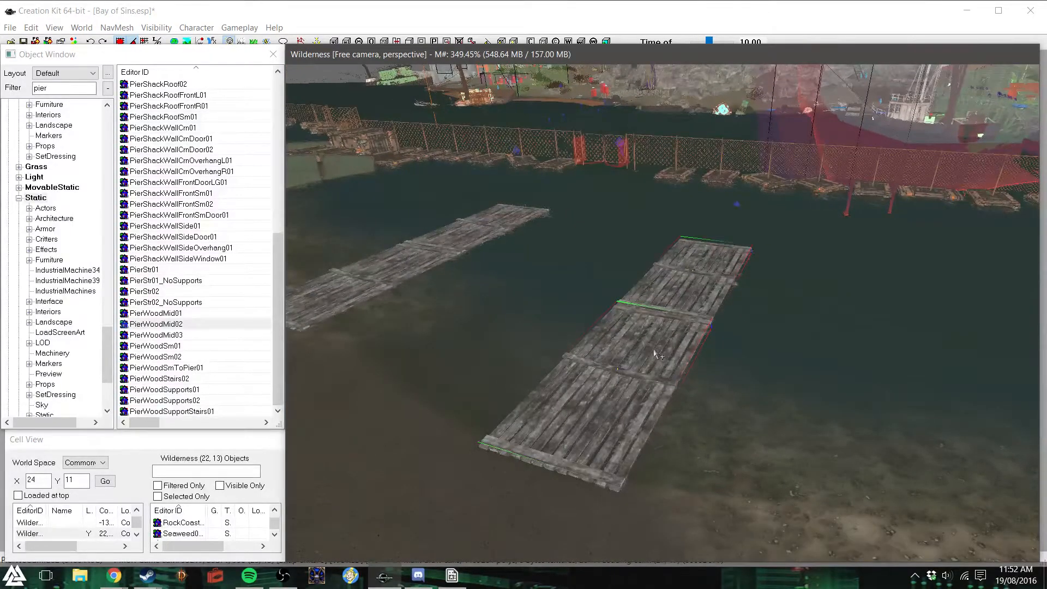
shift+middle_drag(642, 352, 633, 382)
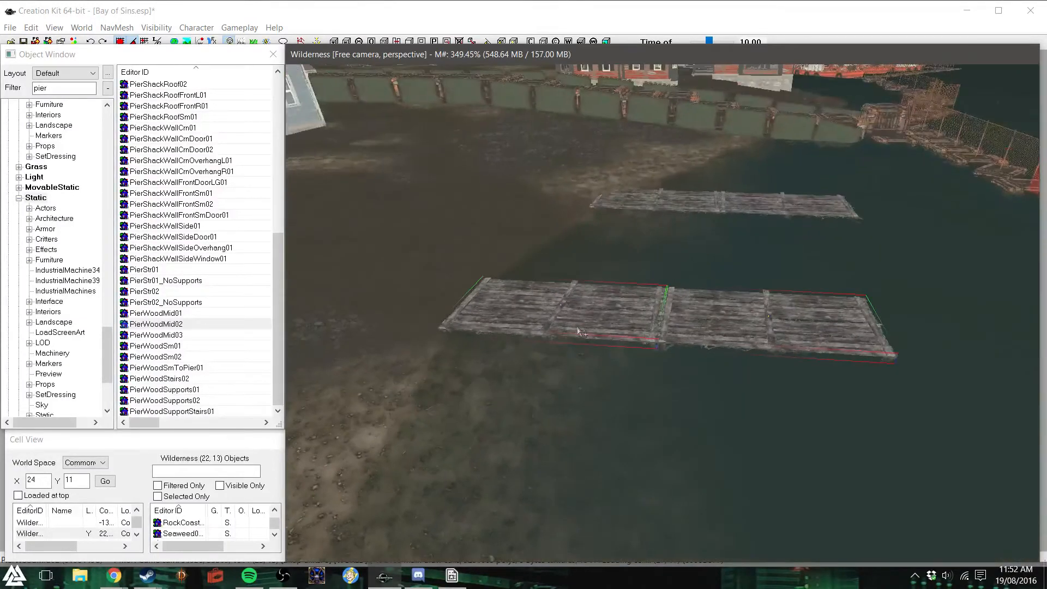
drag(654, 327, 638, 423)
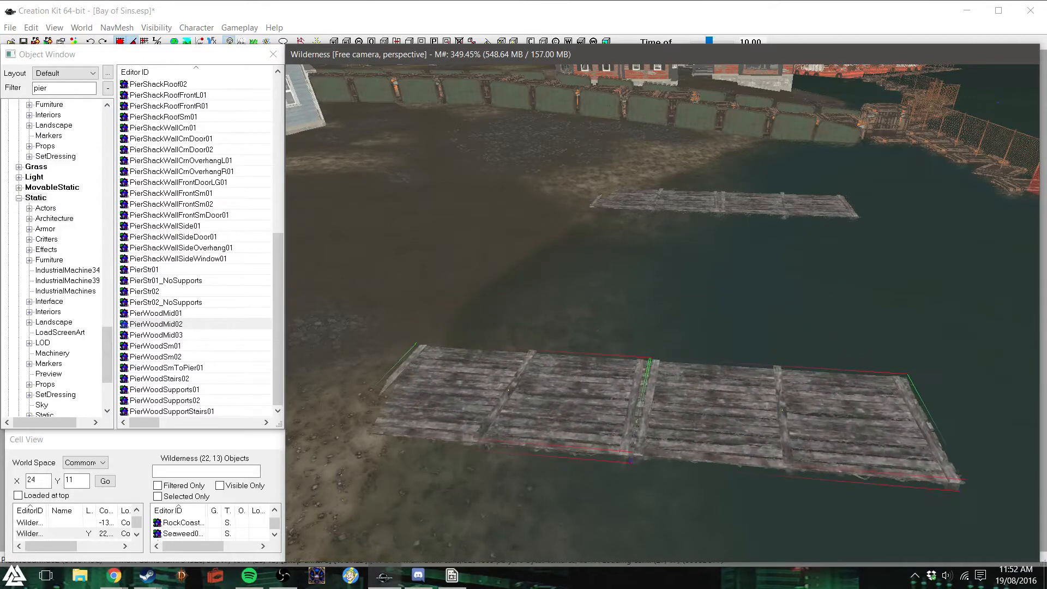
scroll(596, 371, down, 5)
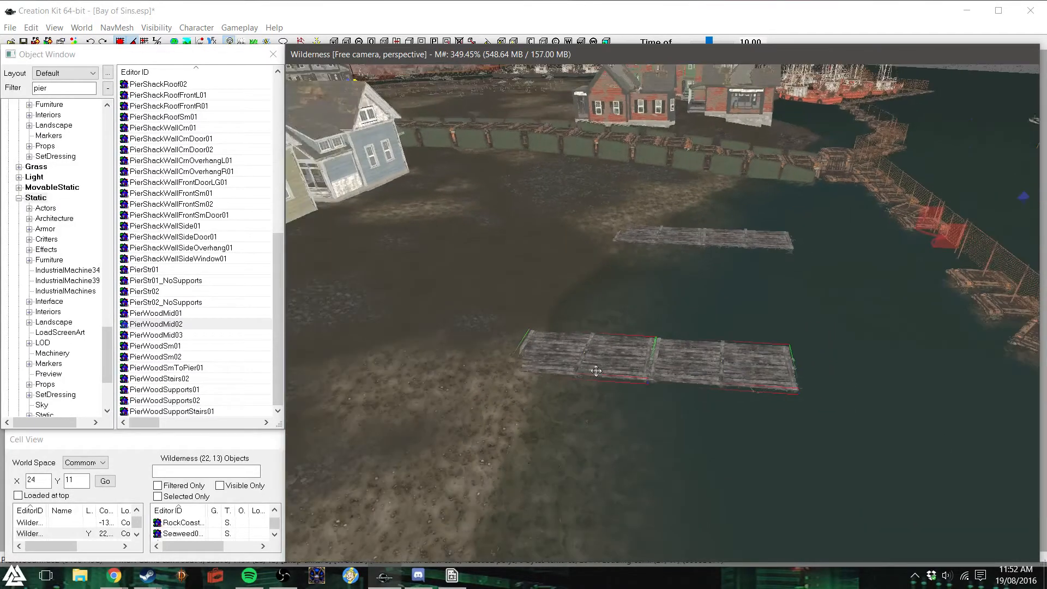
- Duplicate the second pier's two deck pieces and place the copy farther along the shore as a third pier
shift+middle_drag(596, 384, 599, 396)
scroll(598, 396, down, 5)
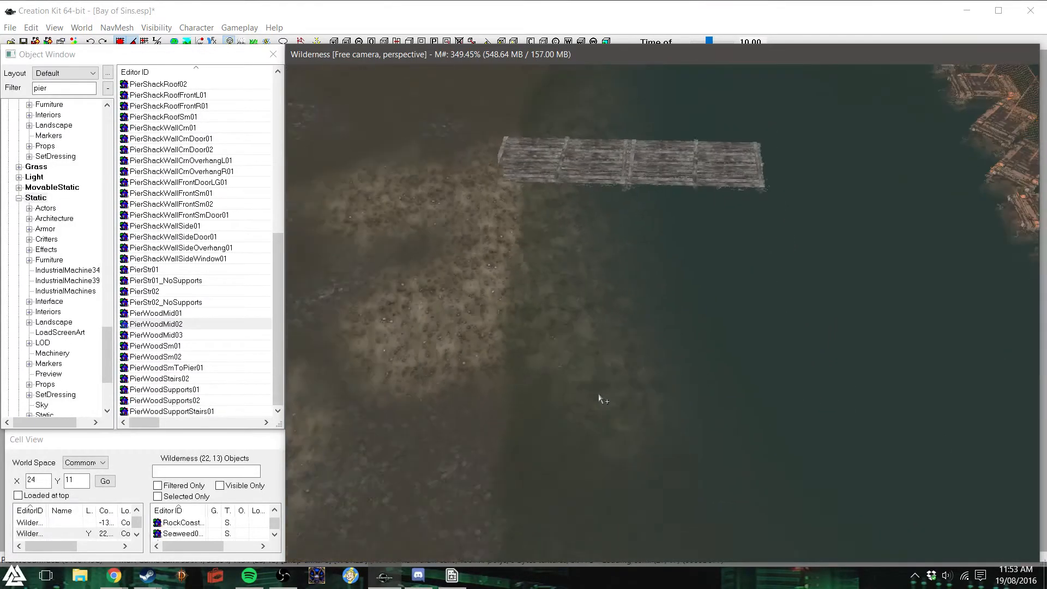
ctrl+click(669, 226)
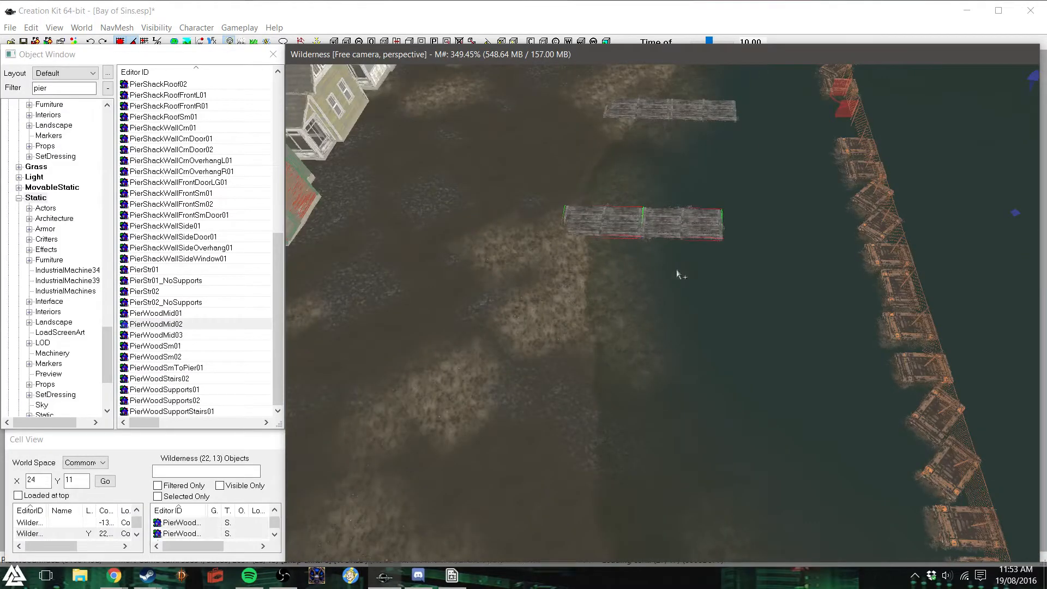
key(ctrl+d)
drag(666, 231, 687, 510)
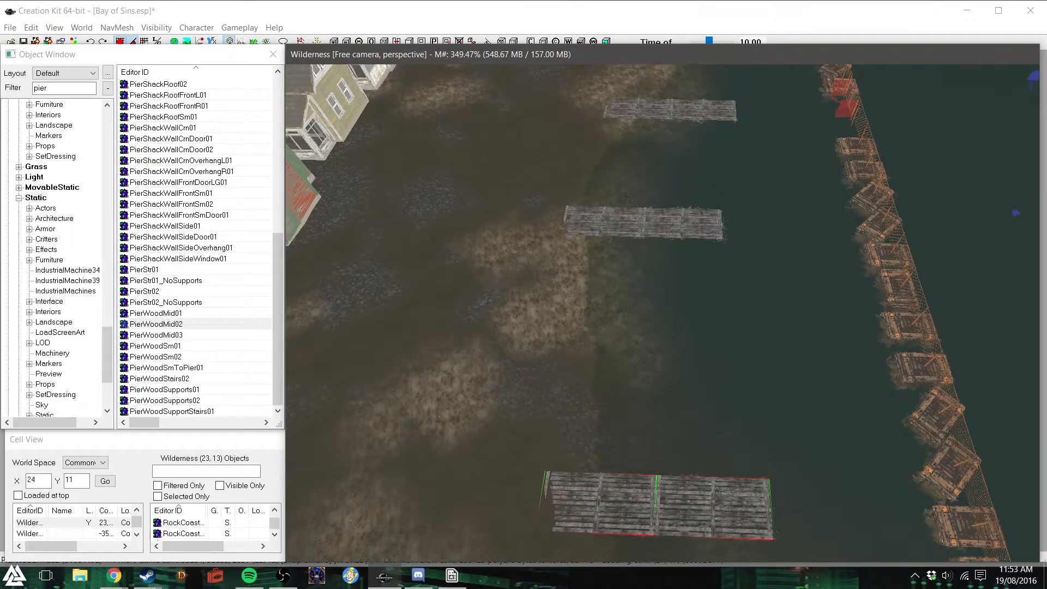
- Reposition the middle pier between the other two to even out the spacing, with its inner end on the beach
click(693, 224)
drag(615, 221, 619, 288)
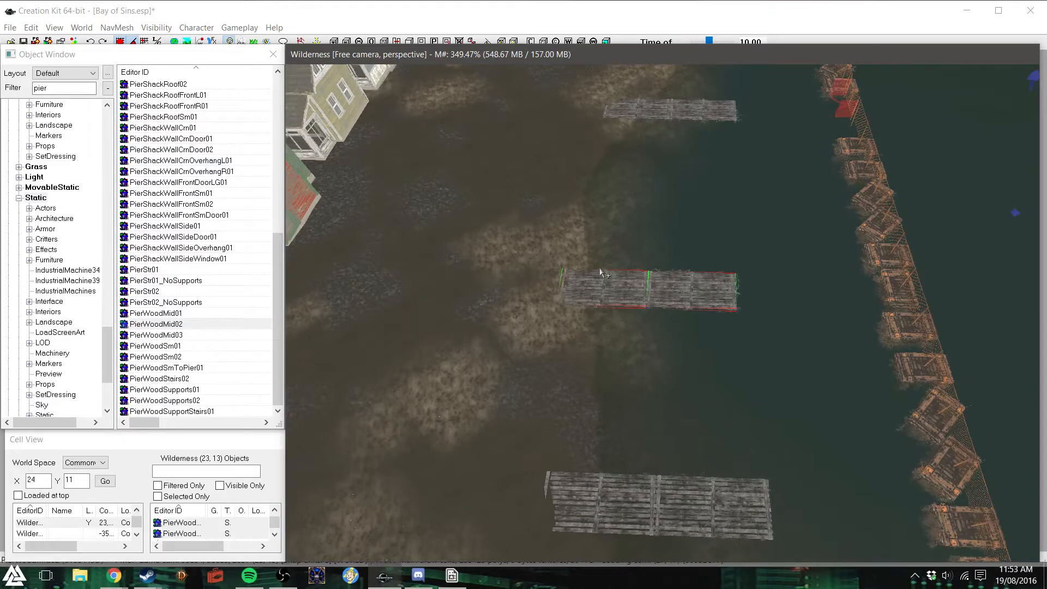
key(d)
shift+middle_drag(599, 268, 638, 280)
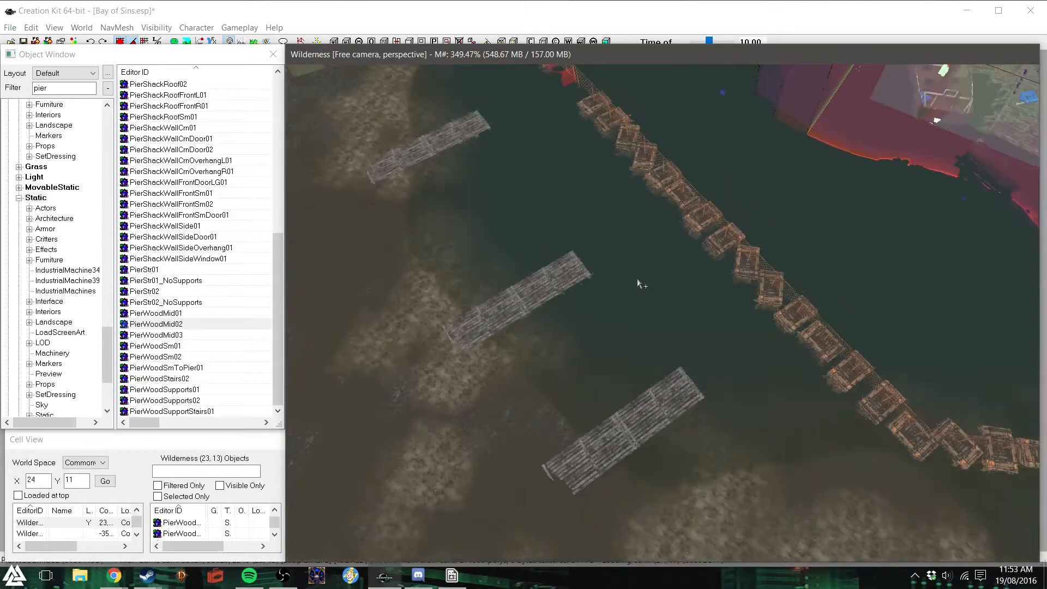
scroll(637, 280, down, 3)
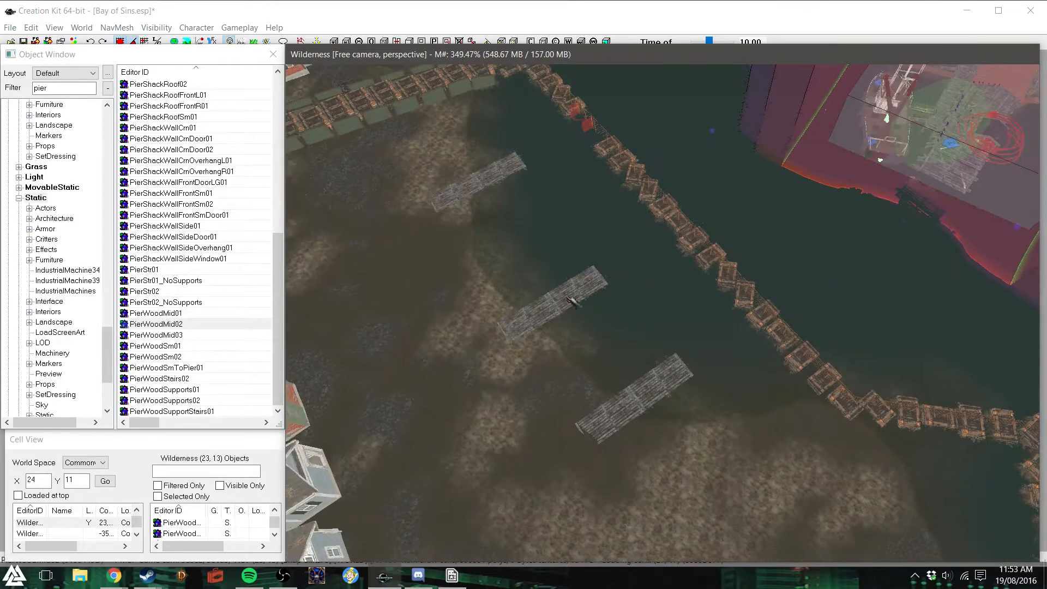
click(543, 307)
drag(565, 310, 533, 270)
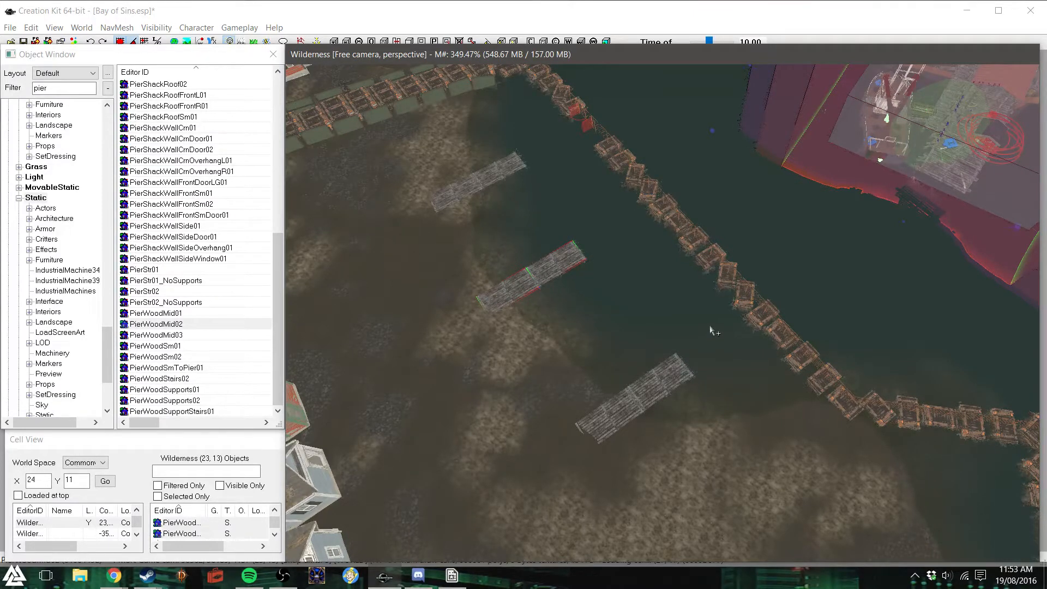
- Examine the three piers from beach level and from above, along with the shoreline beside the houses
key(f)
shift+middle_drag(652, 320, 696, 277)
scroll(682, 331, up, 4)
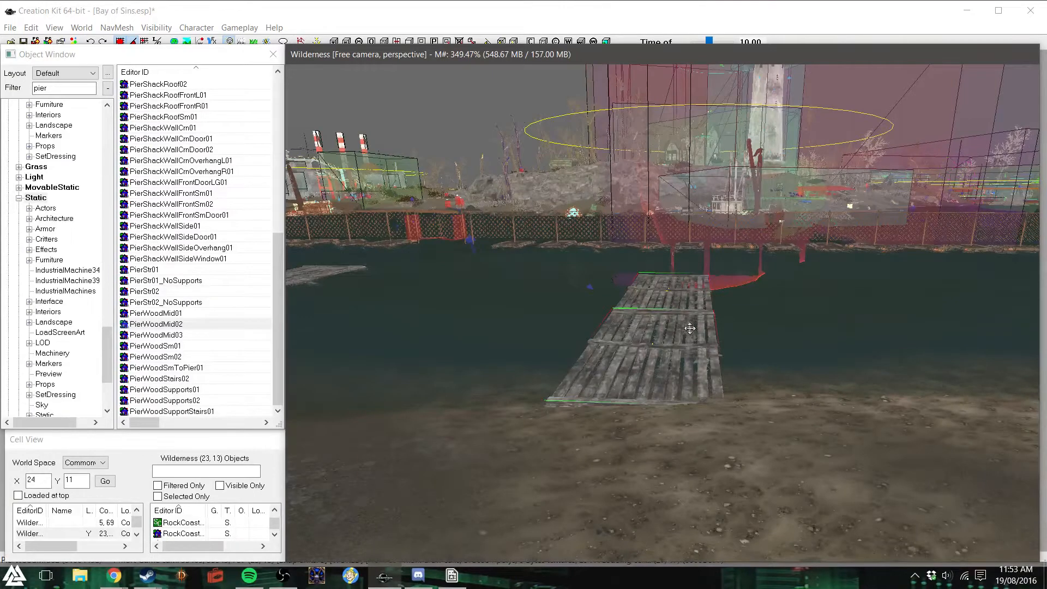
shift+middle_drag(700, 315, 711, 348)
scroll(709, 348, down, 5)
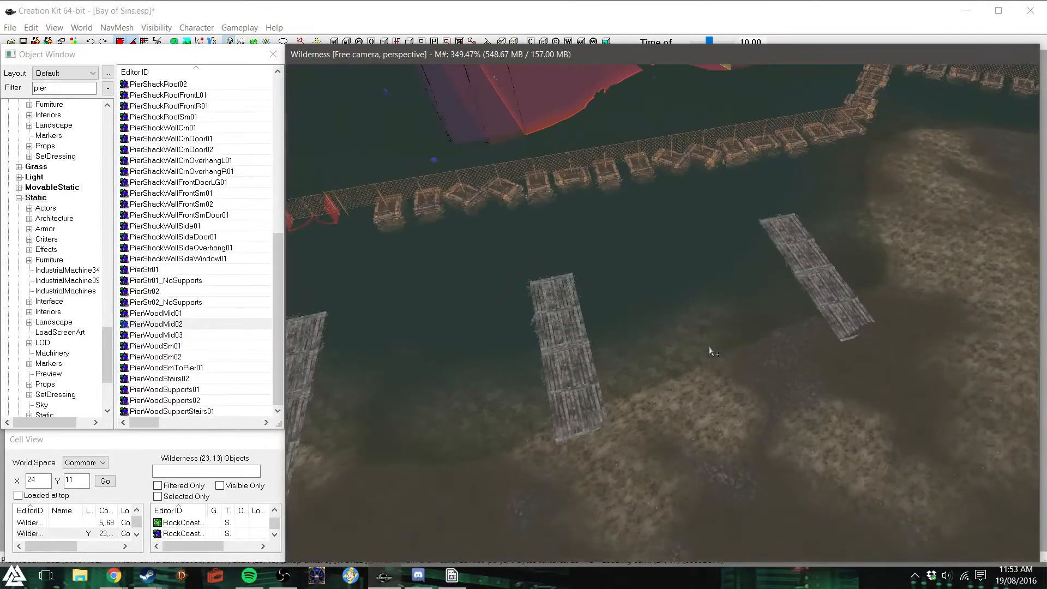
scroll(710, 349, down, 2)
shift+middle_drag(714, 350, 661, 334)
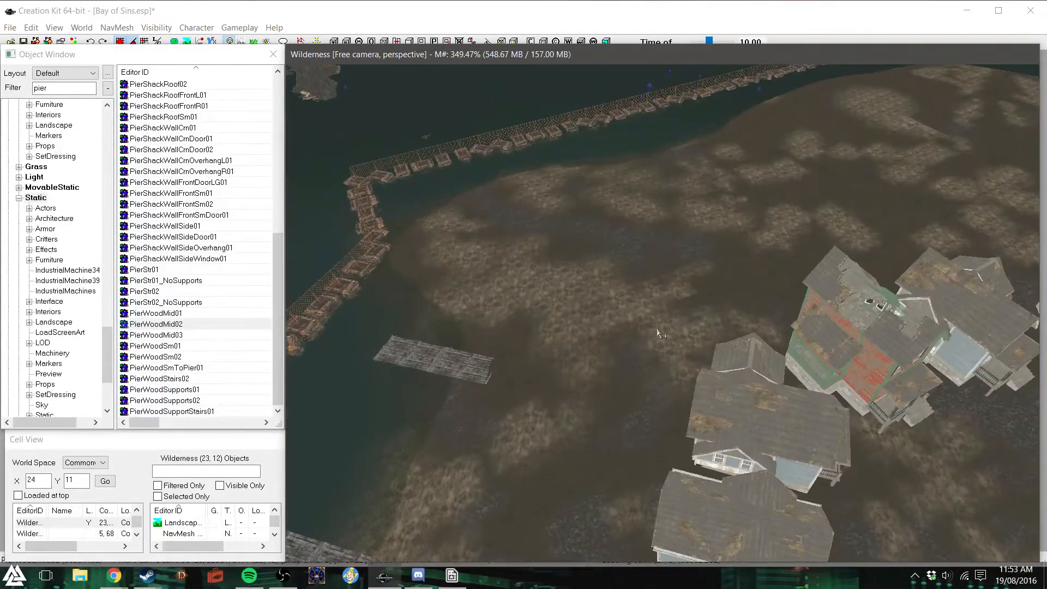
- Look through the pier objects and place a PierWoodSupports01 piece beside the middle pier, rotated parallel to its deck
drag(273, 277, 276, 102)
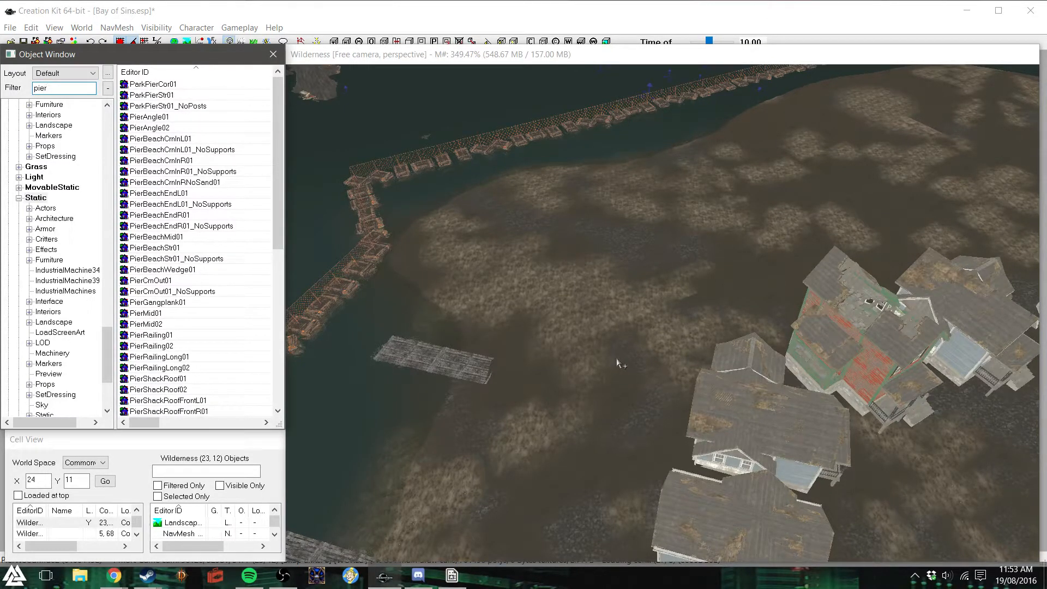
shift+middle_drag(609, 337, 468, 313)
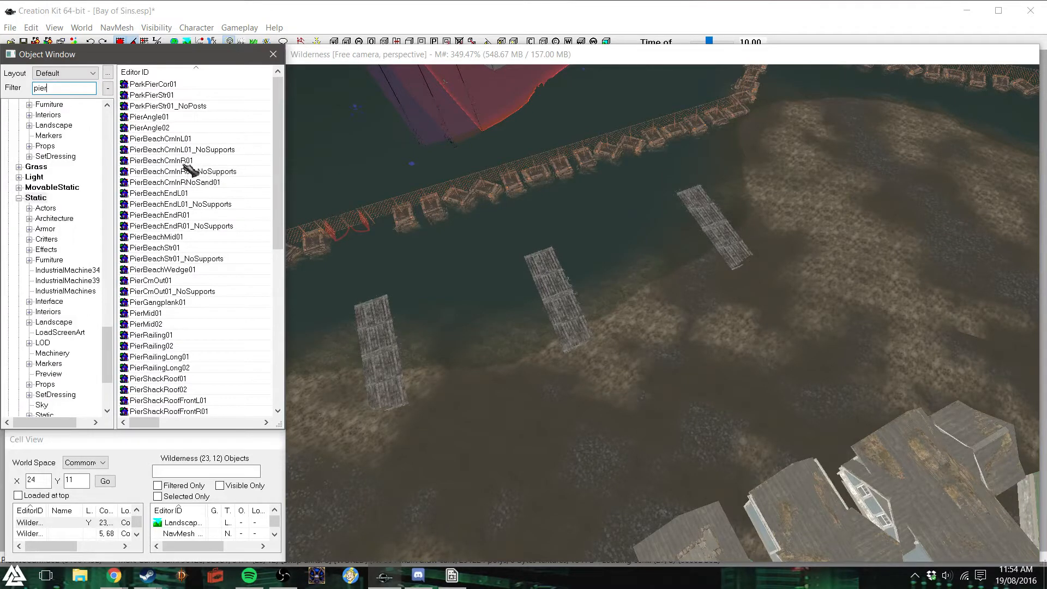
drag(277, 169, 275, 326)
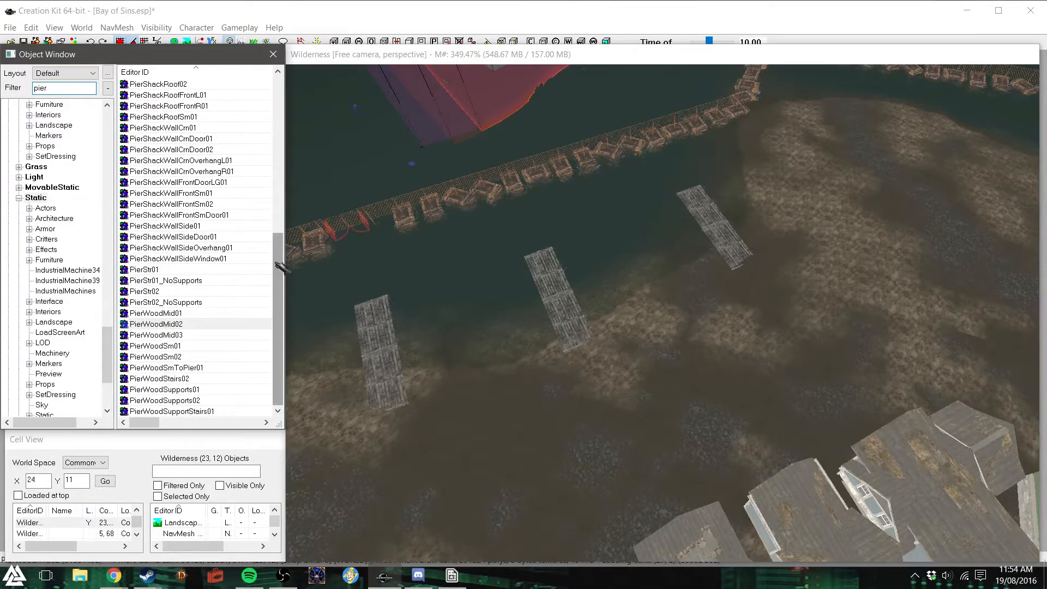
drag(198, 391, 547, 360)
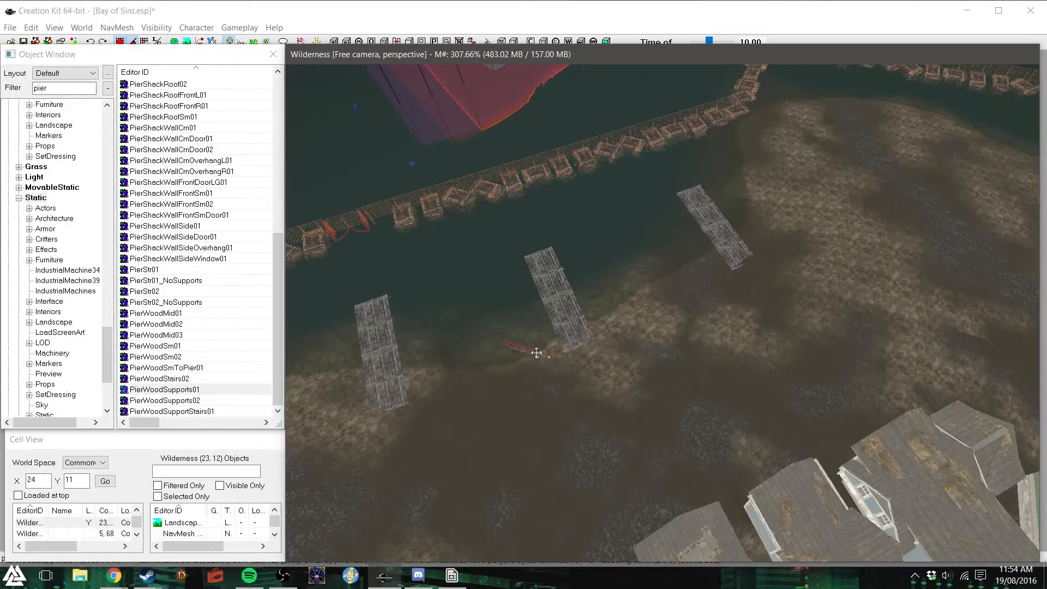
drag(547, 359, 503, 293)
right_drag(503, 294, 532, 293)
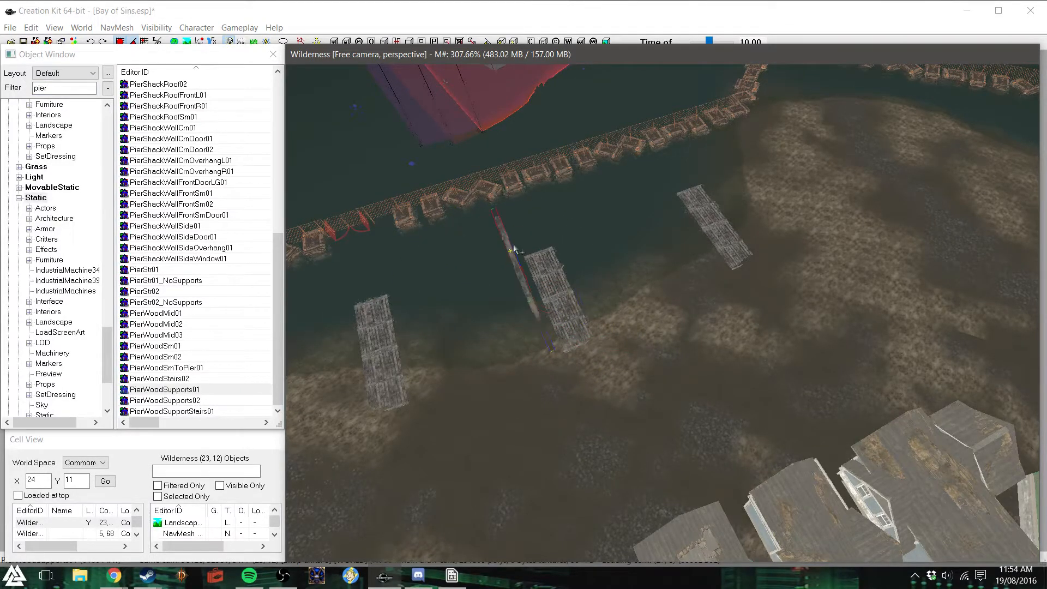
- Move the support piece against the middle pier's seaward section and lower it vertically to just below the deck
key(f)
shift+middle_drag(495, 279, 541, 299)
drag(541, 298, 446, 328)
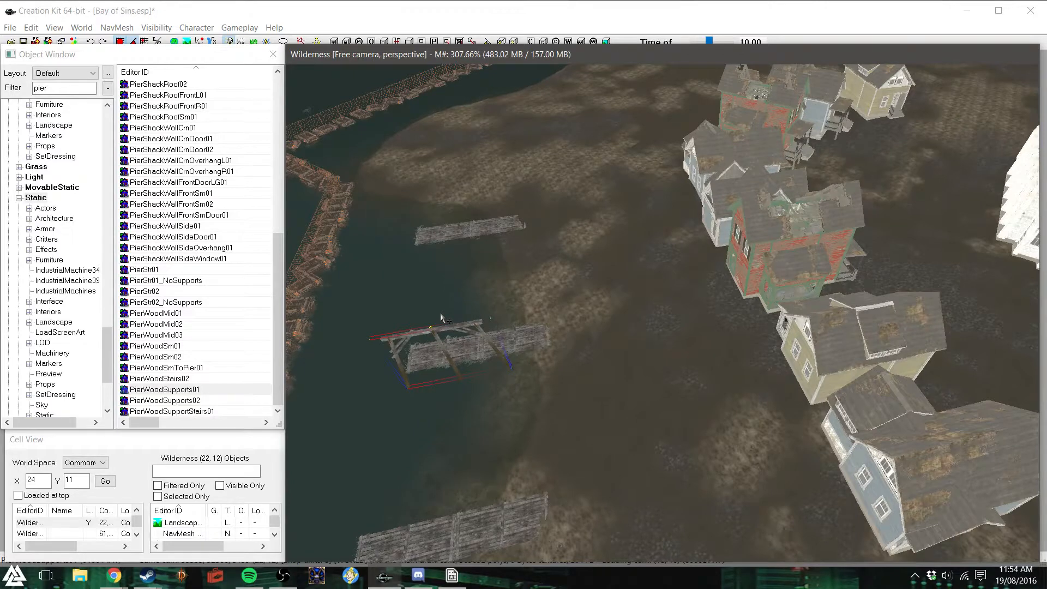
key(f)
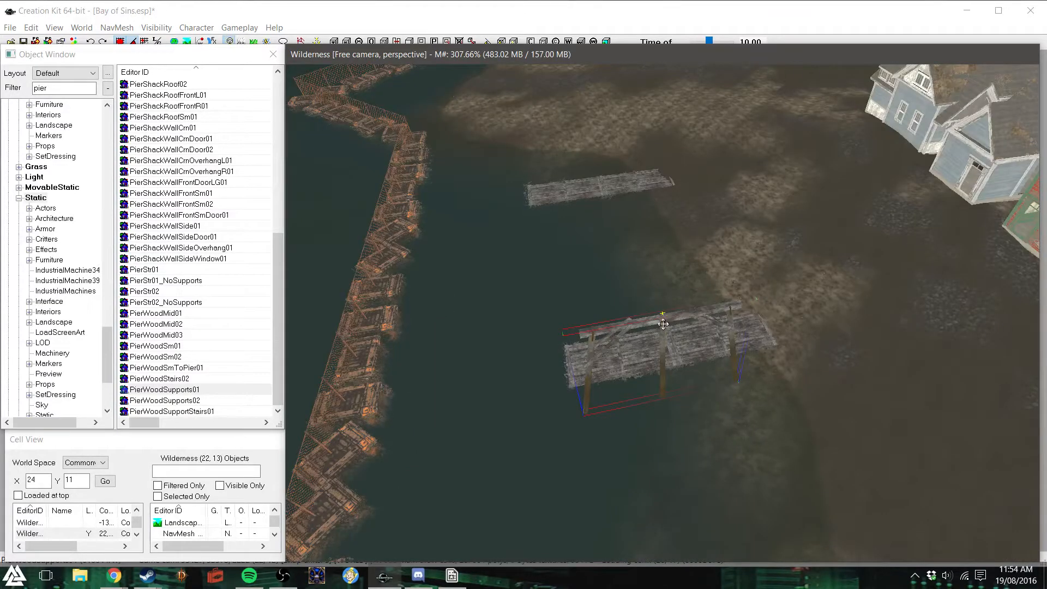
key(z)
drag(663, 322, 638, 374)
key(z)
key(z)
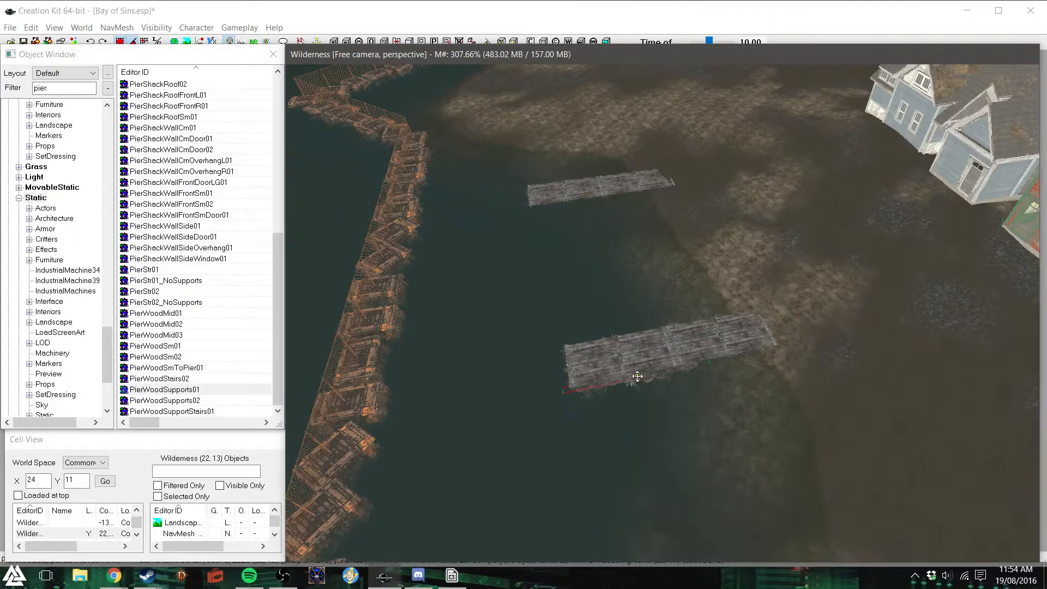
scroll(637, 376, up, 8)
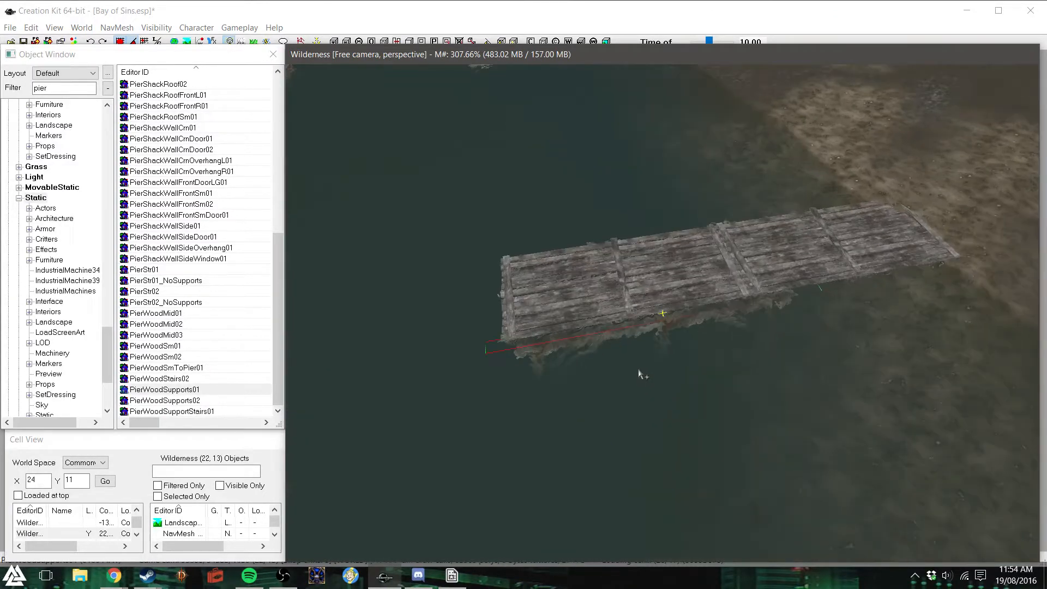
- Fine-tune the support piece's height and position so it sits tight beneath the edge of the middle pier's seaward deck
scroll(633, 377, up, 2)
shift+middle_drag(643, 374, 731, 341)
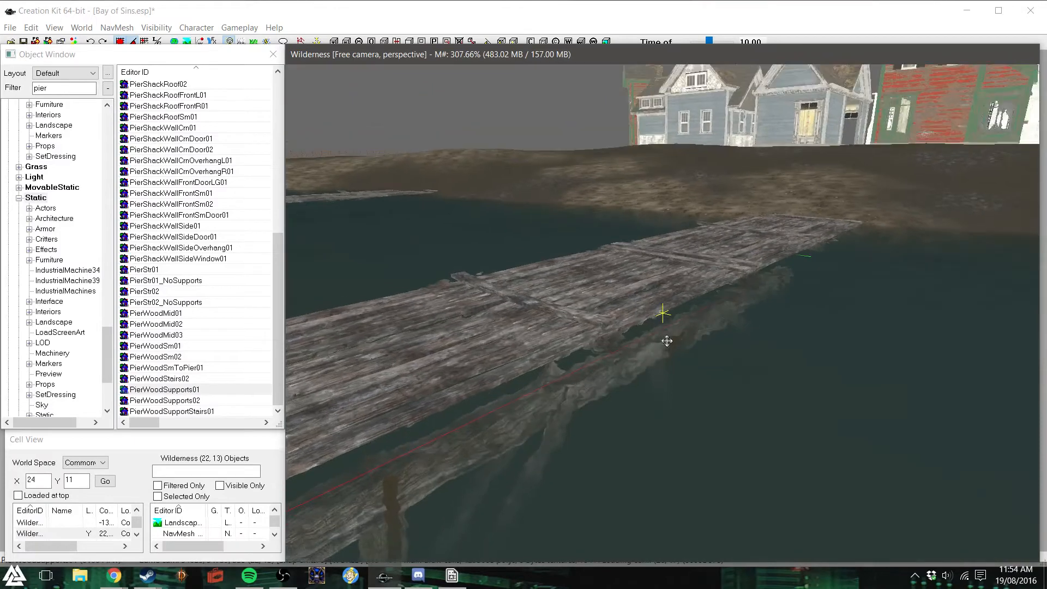
drag(664, 315, 664, 299)
shift+middle_drag(666, 336, 536, 408)
drag(648, 315, 622, 309)
scroll(564, 371, down, 3)
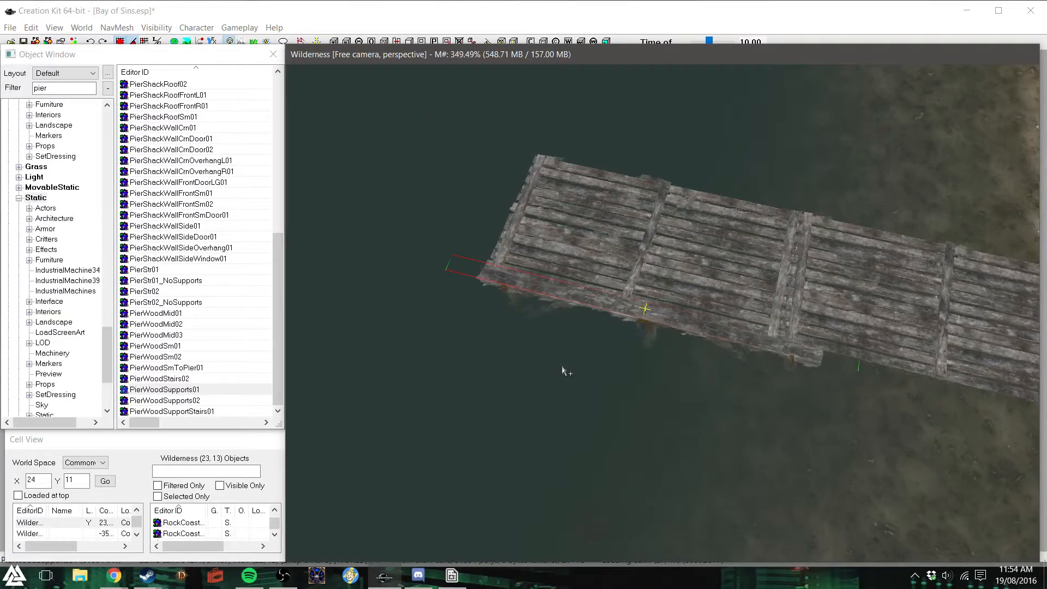
- Duplicate the PierWoodSupports01 piece onto the opposite side of the middle pier and select both supports
drag(647, 302, 687, 176)
shift+middle_drag(749, 168, 660, 297)
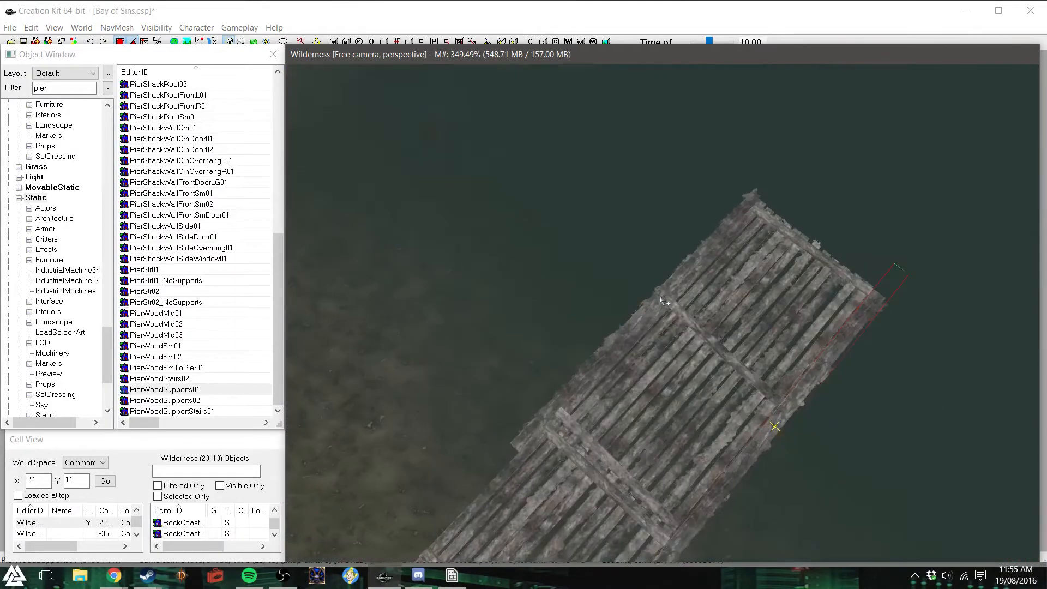
ctrl+click(630, 311)
scroll(633, 322, down, 5)
scroll(689, 393, down, 3)
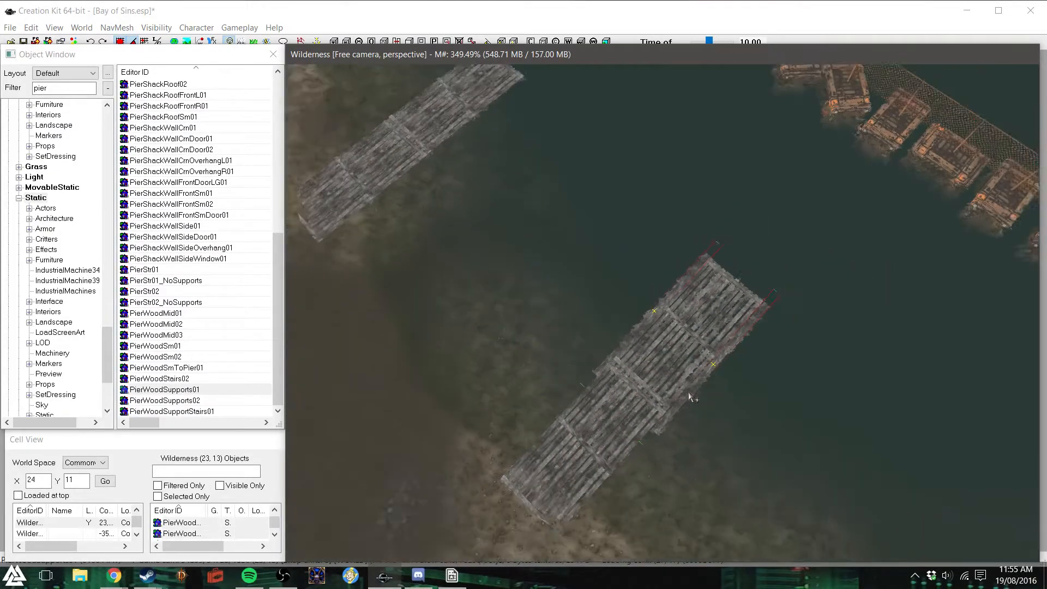
- Copy the middle pier's pair of supports onto the two neighbouring piers, aligning each pair along the seaward deck section
drag(660, 306, 471, 117)
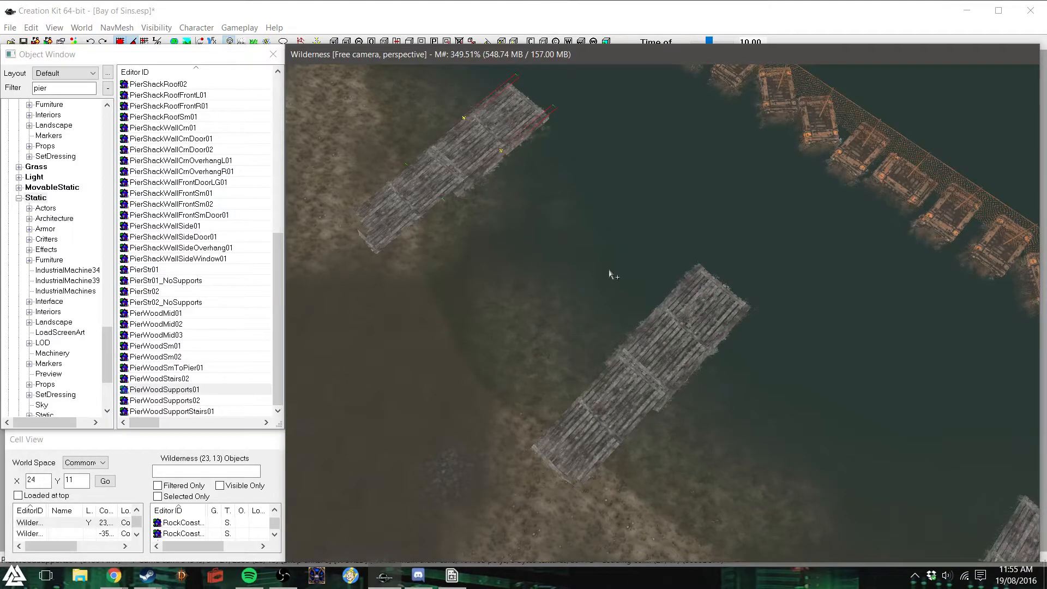
click(667, 304)
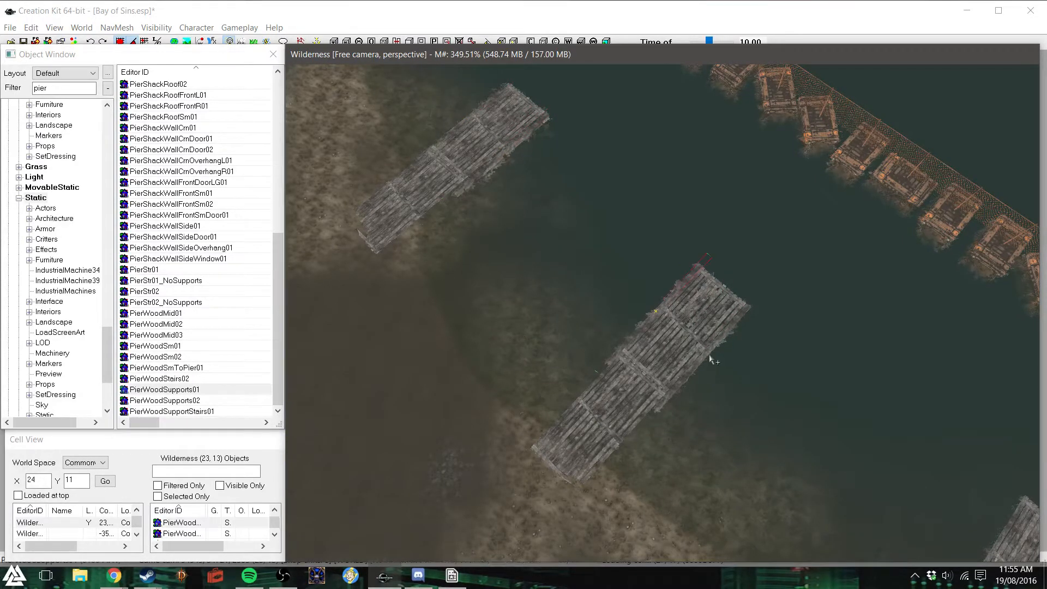
ctrl+click(717, 357)
key(ctrl+d)
drag(701, 358, 973, 586)
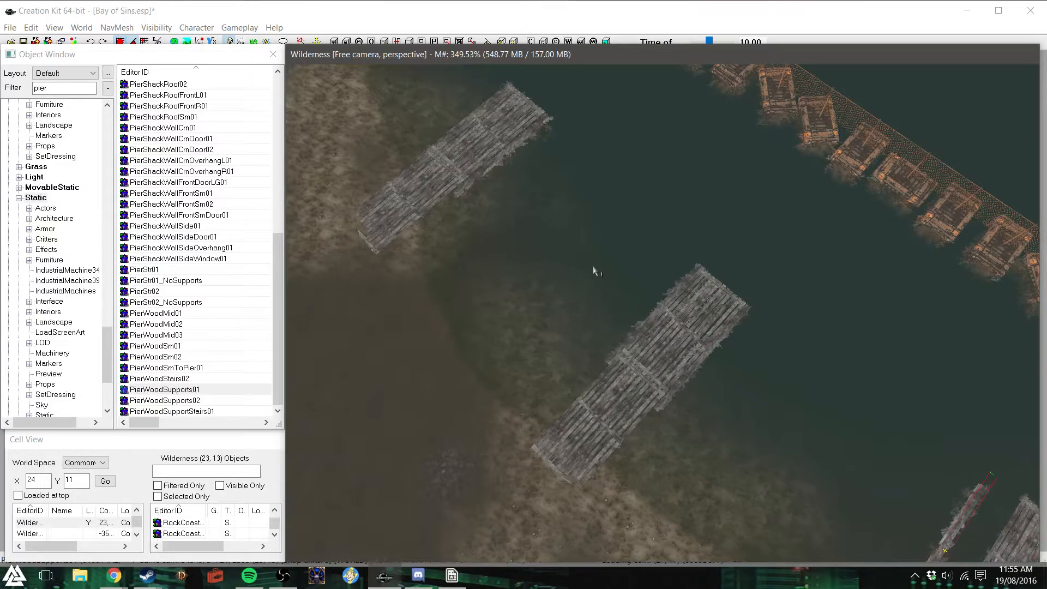
key(shift)
drag(669, 284, 699, 297)
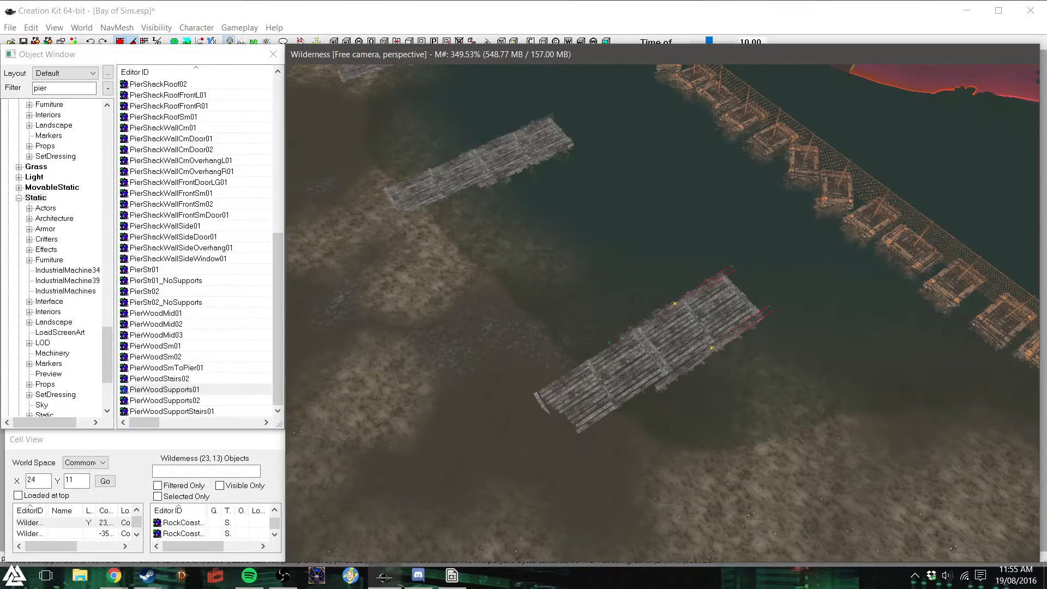
scroll(726, 328, up, 5)
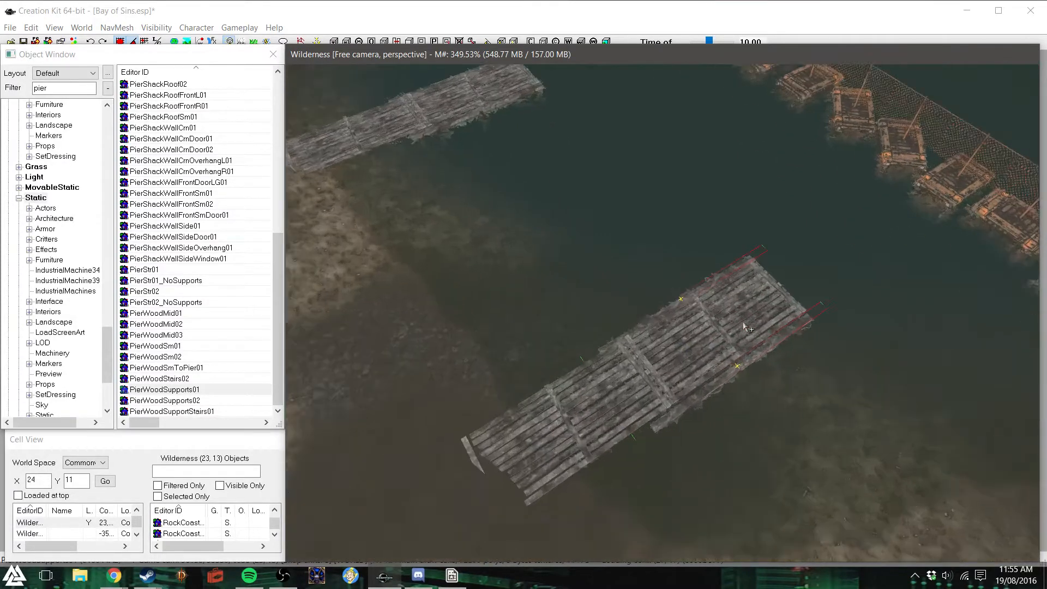
scroll(715, 301, down, 3)
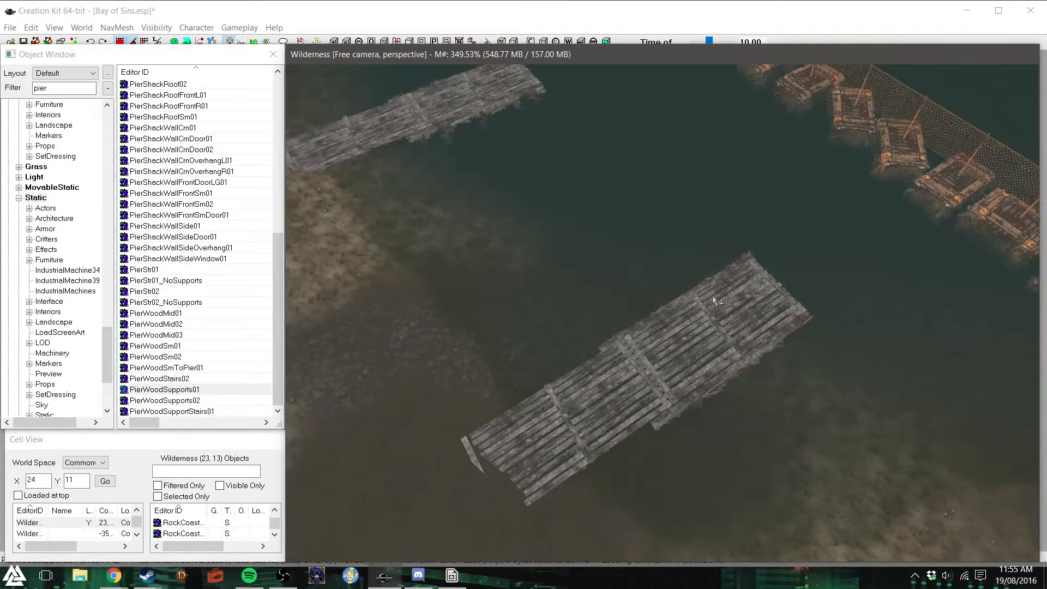
shift+middle_drag(713, 298, 736, 369)
scroll(743, 391, down, 5)
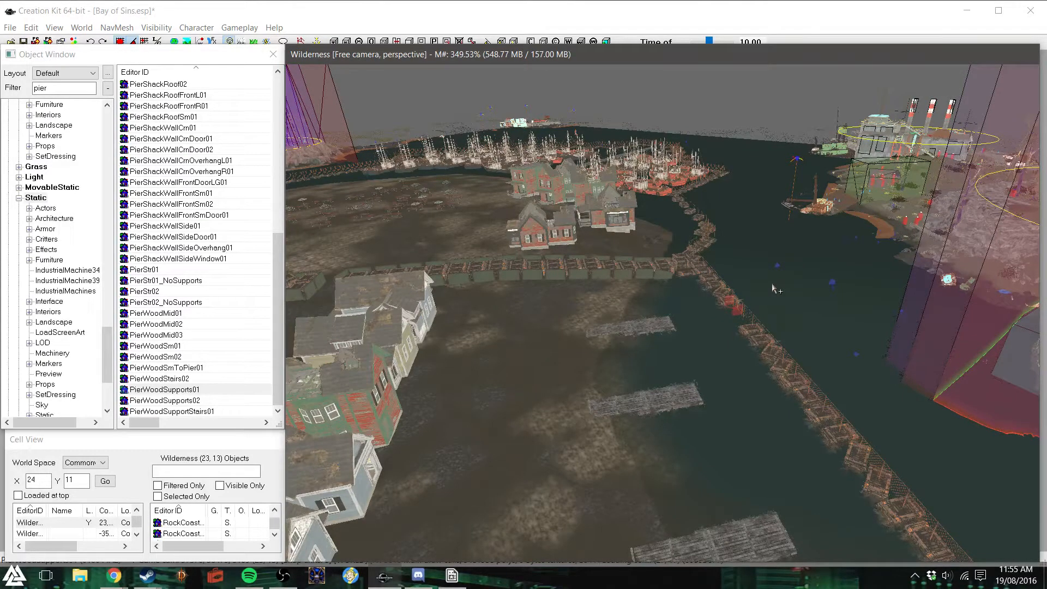
- Filter the objects by "warehouse" and try out DN058WarehouseShelfLower on the ground near the piers, removing it again
double_click(54, 88)
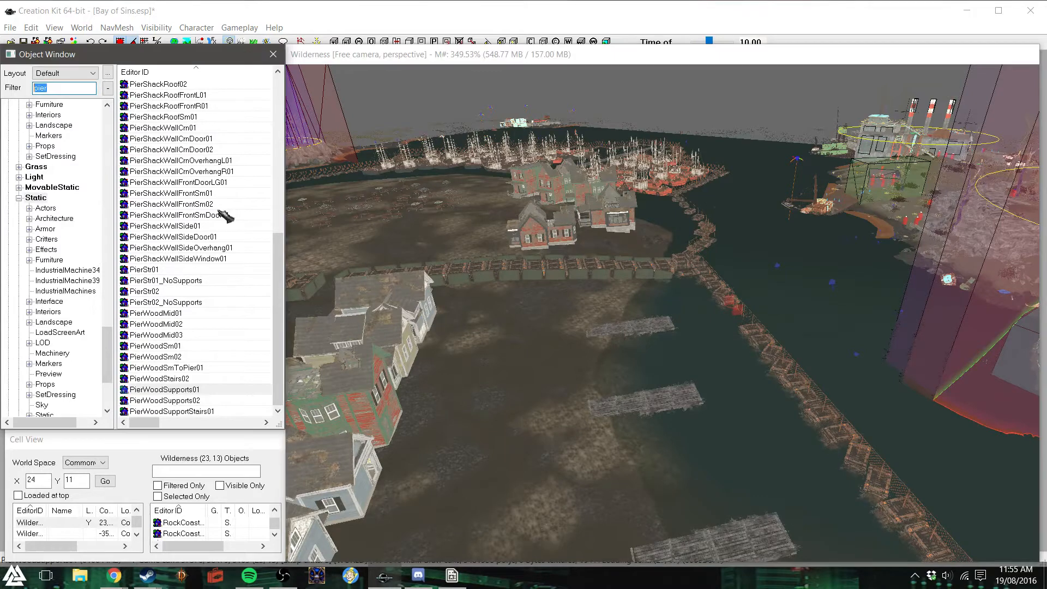
text(warew)
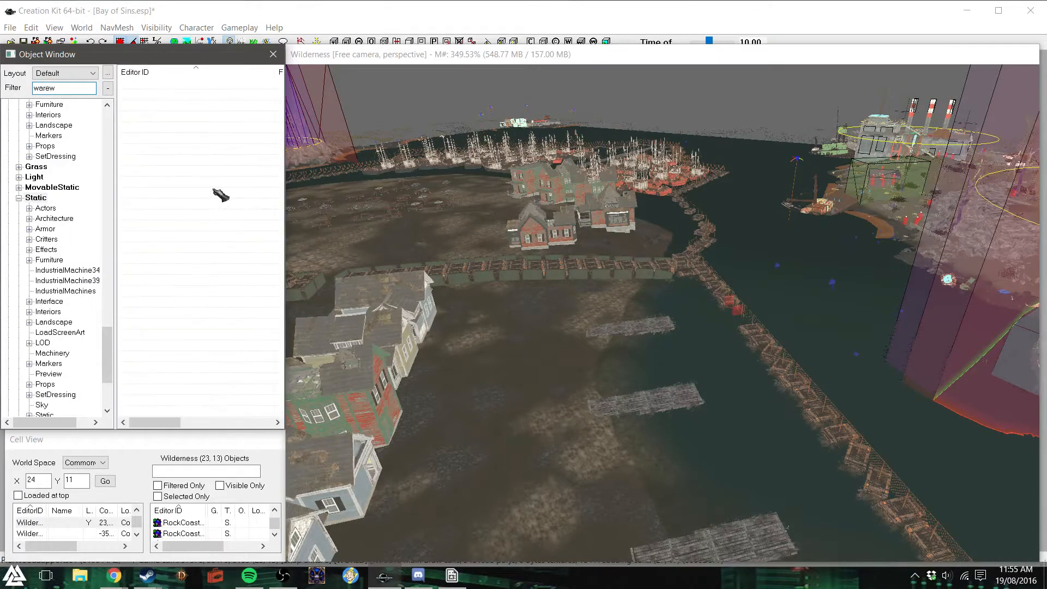
key(BackSpace)
text(house)
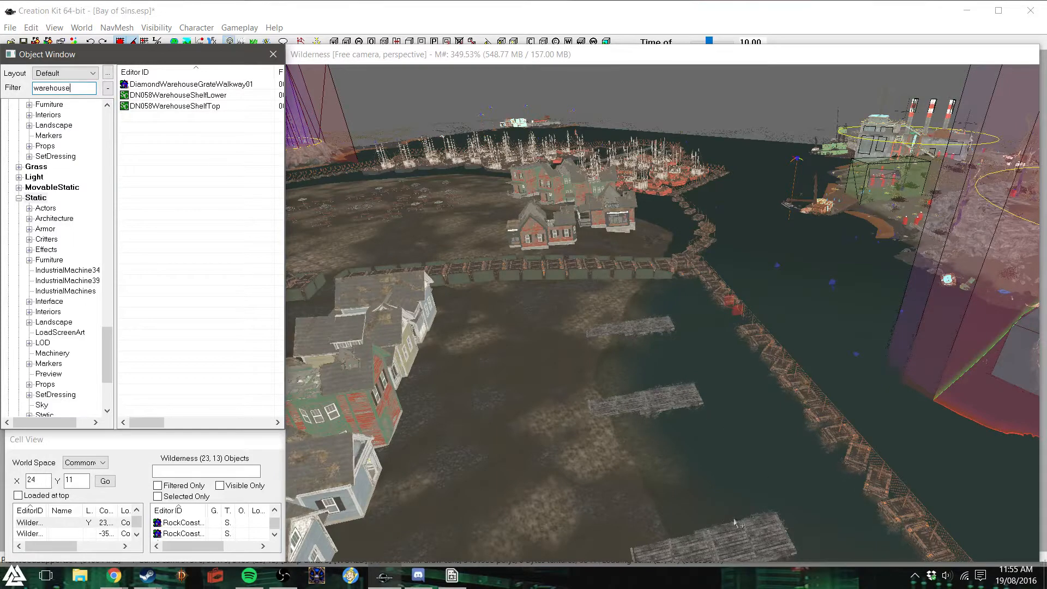
drag(163, 95, 153, 160)
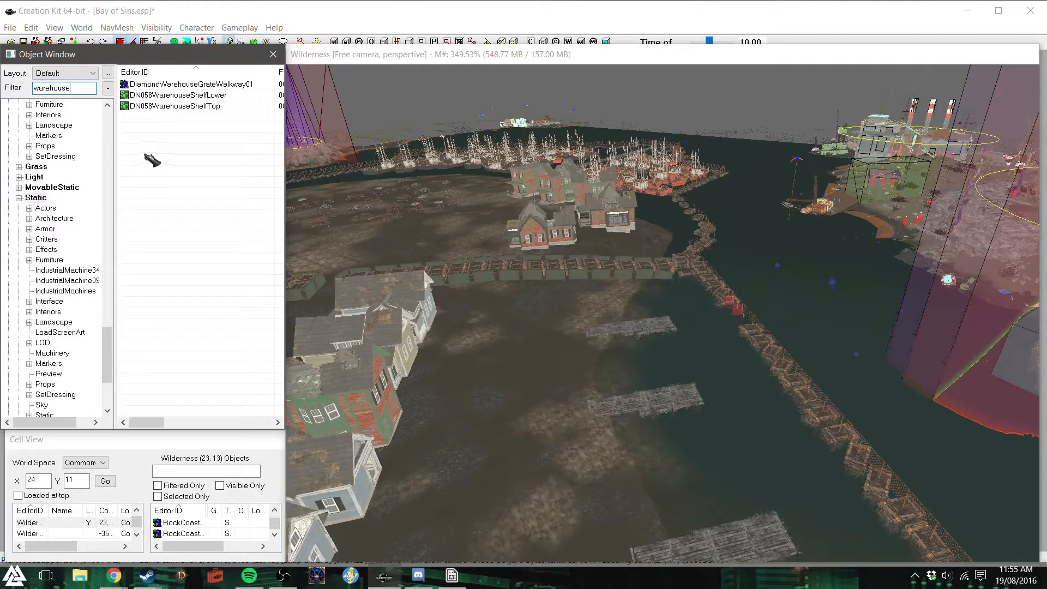
drag(152, 161, 565, 338)
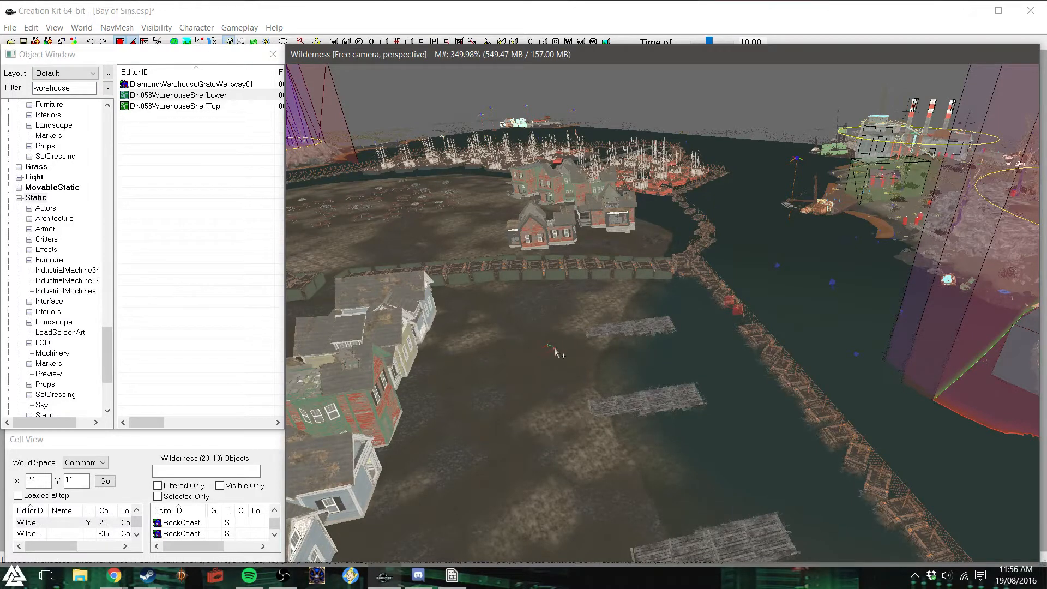
mouse_move(554, 348)
mouse_down()
mouse_move(573, 351)
mouse_move(567, 334)
mouse_up()
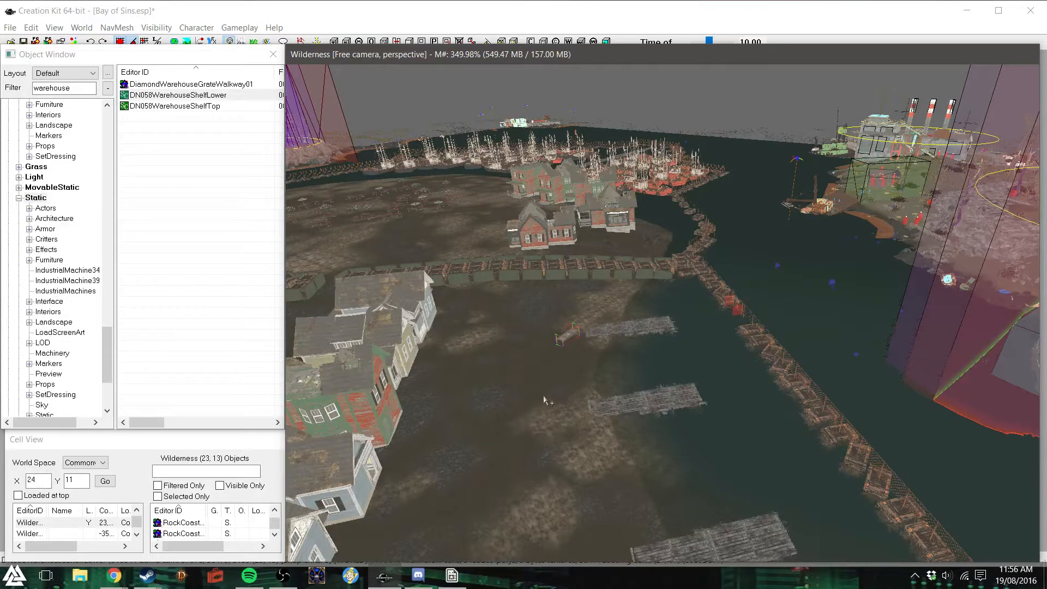
key(Delete)
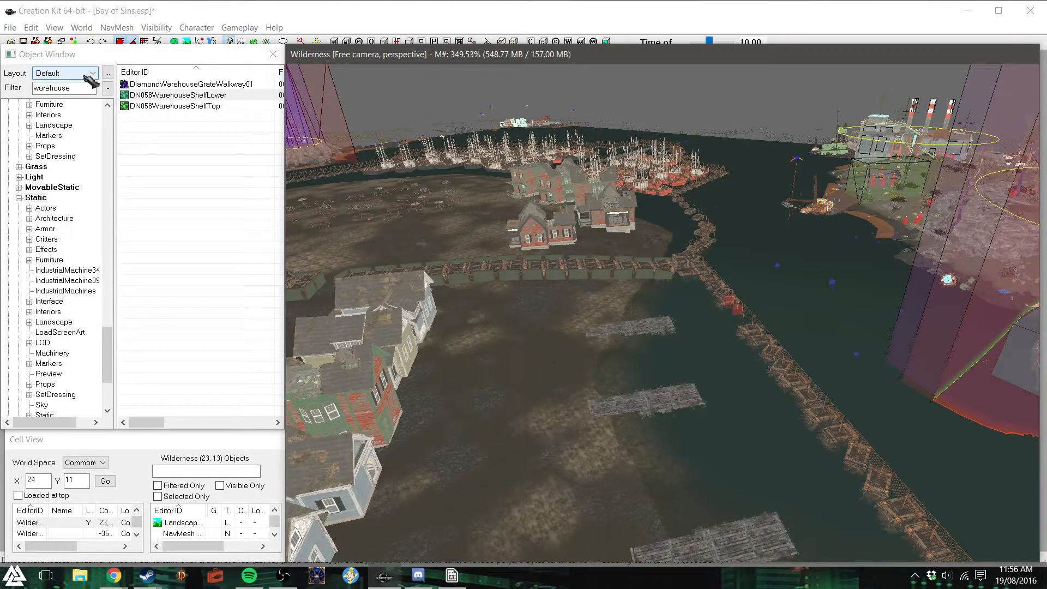
- Shorten the object filter to "ware" and try out DiamondWarehouseGrateWalkway01 over the middle pier, deleting it and dismissing the warnings
drag(71, 88, 63, 88)
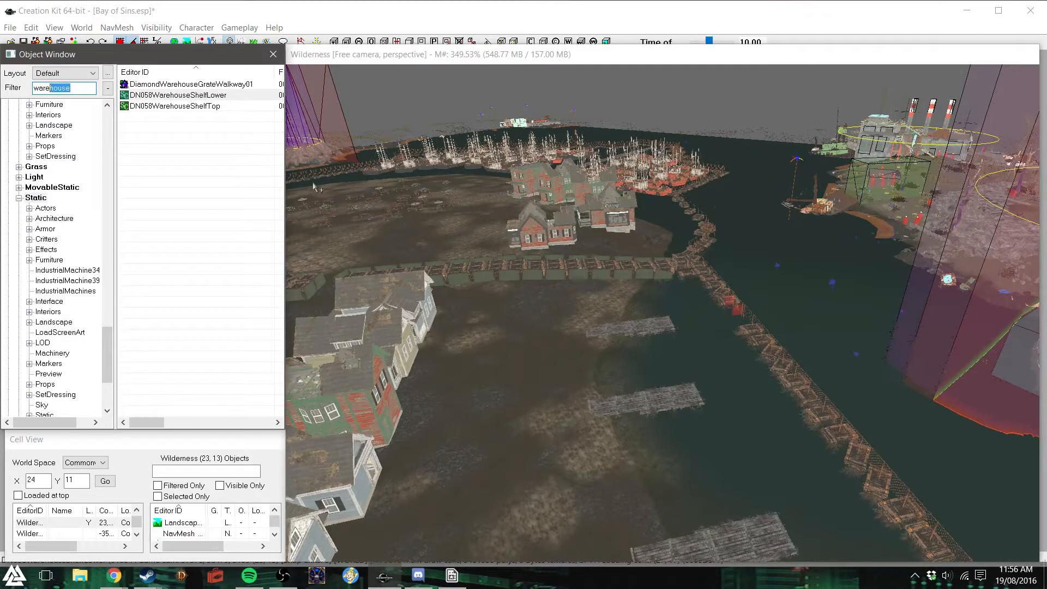
key(BackSpace)
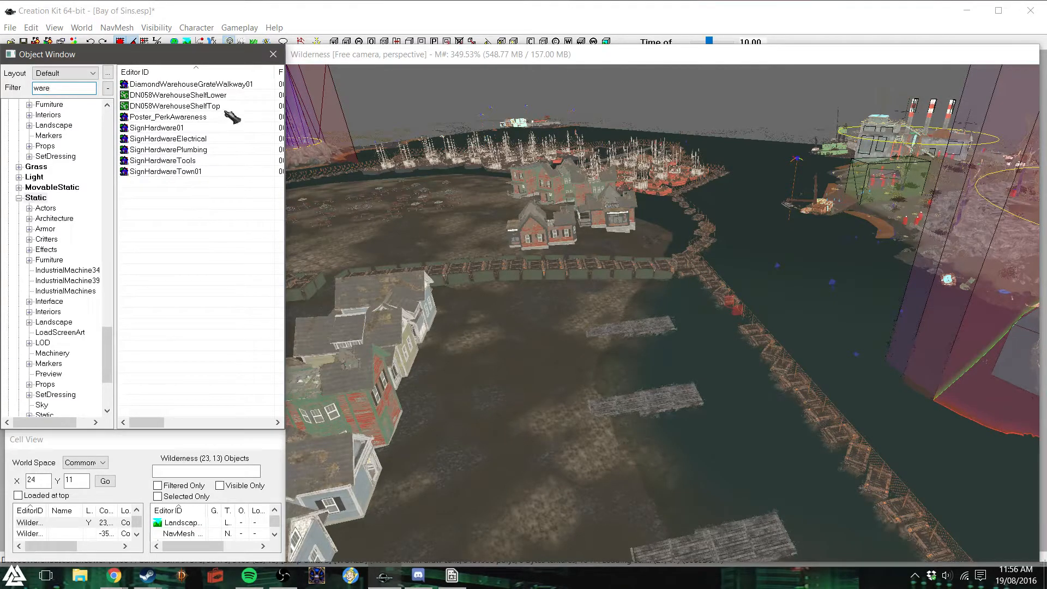
drag(240, 84, 297, 176)
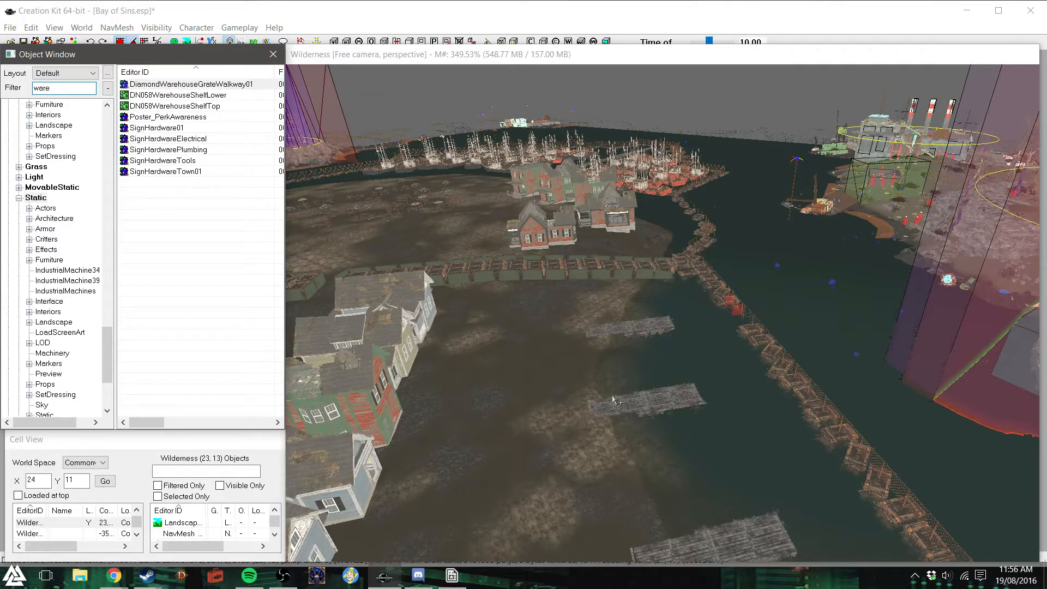
drag(615, 400, 616, 401)
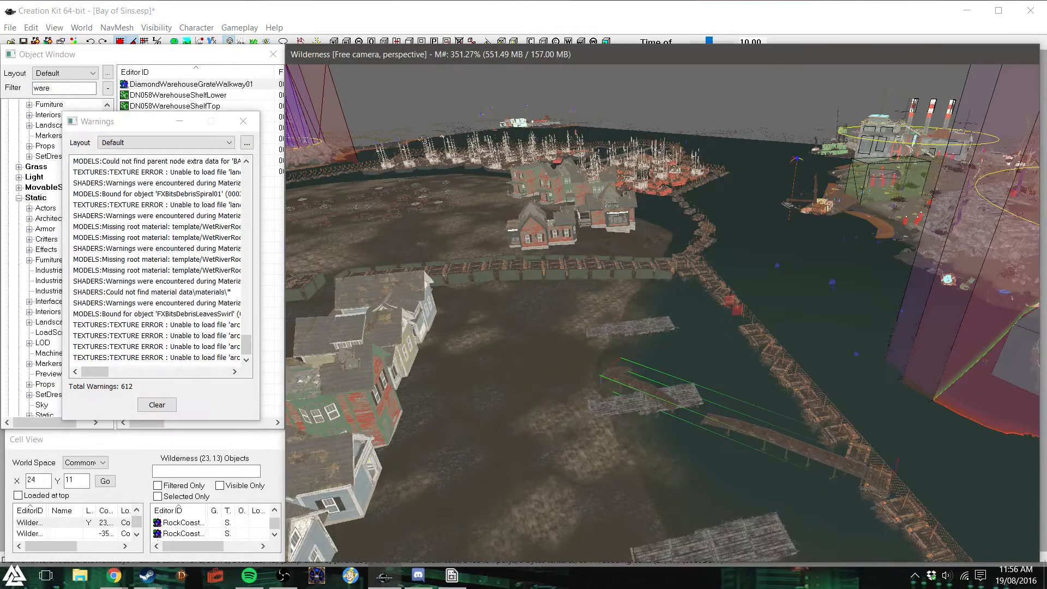
key(Delete)
click(244, 121)
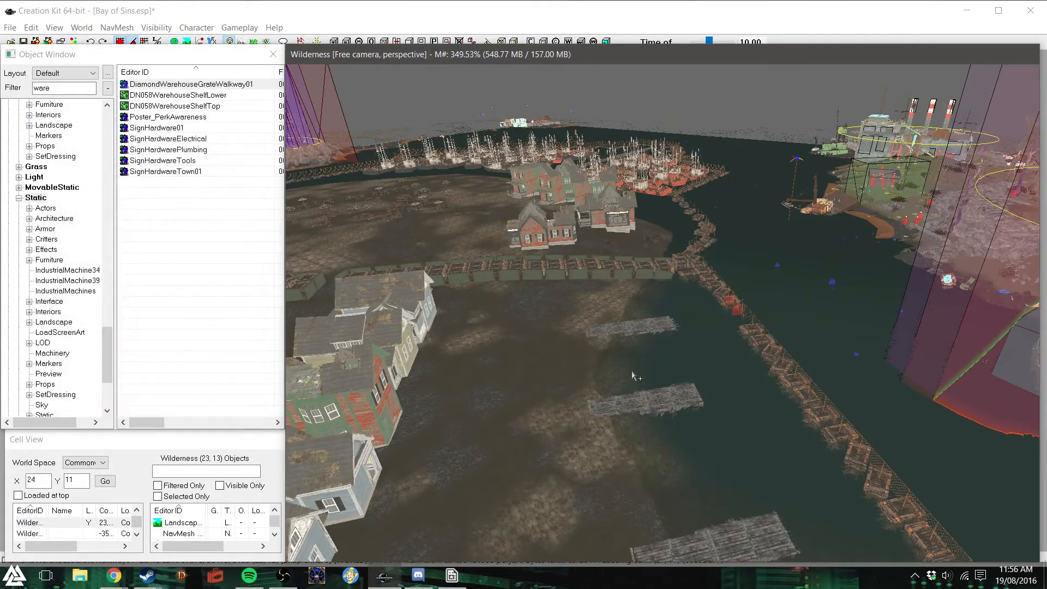
- Examine the house fronts and the open ground between them and the piers
shift+middle_drag(630, 371, 641, 276)
scroll(598, 380, down, 3)
scroll(659, 287, up, 10)
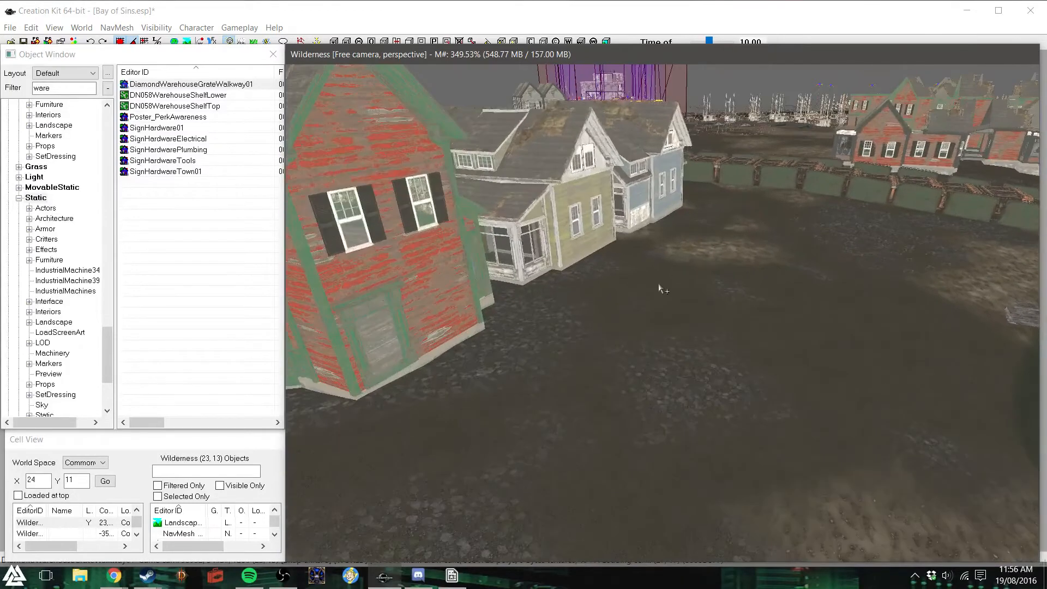
shift+middle_drag(659, 284, 512, 388)
scroll(662, 260, up, 4)
scroll(673, 287, up, 8)
scroll(560, 307, up, 3)
click(610, 355)
key(d)
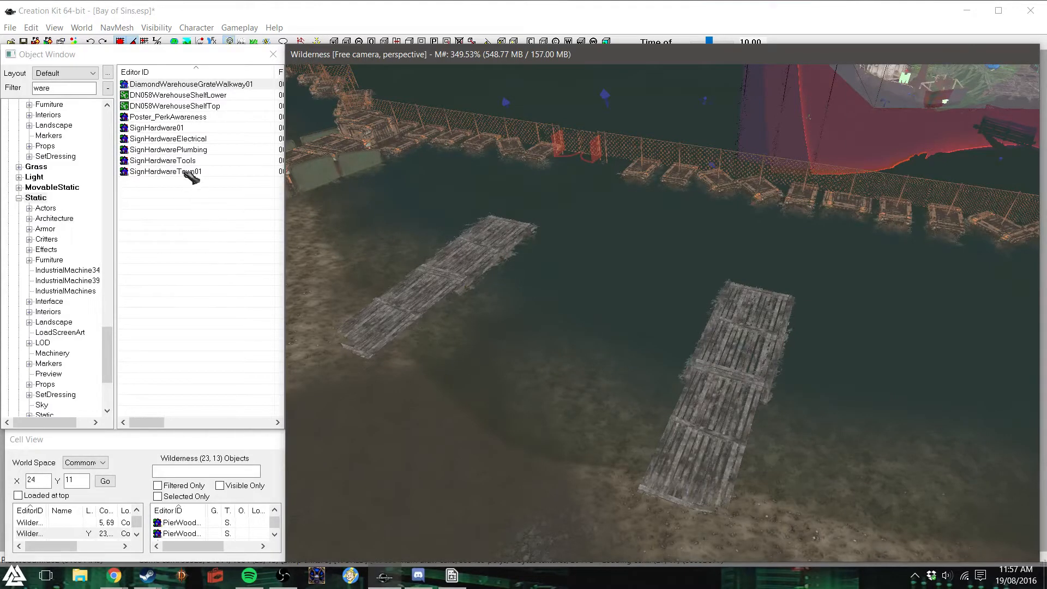
- Clear the object filter to list all static objects
drag(59, 88, 34, 94)
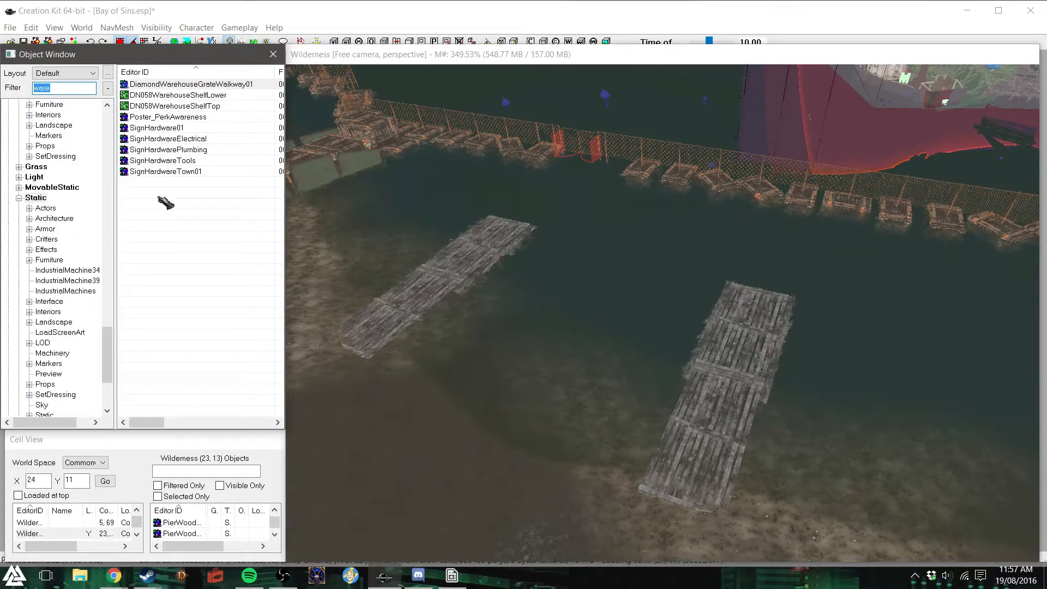
scroll(548, 319, down, 5)
text(dF)
shift+middle_drag(551, 322, 557, 336)
key(BackSpace)
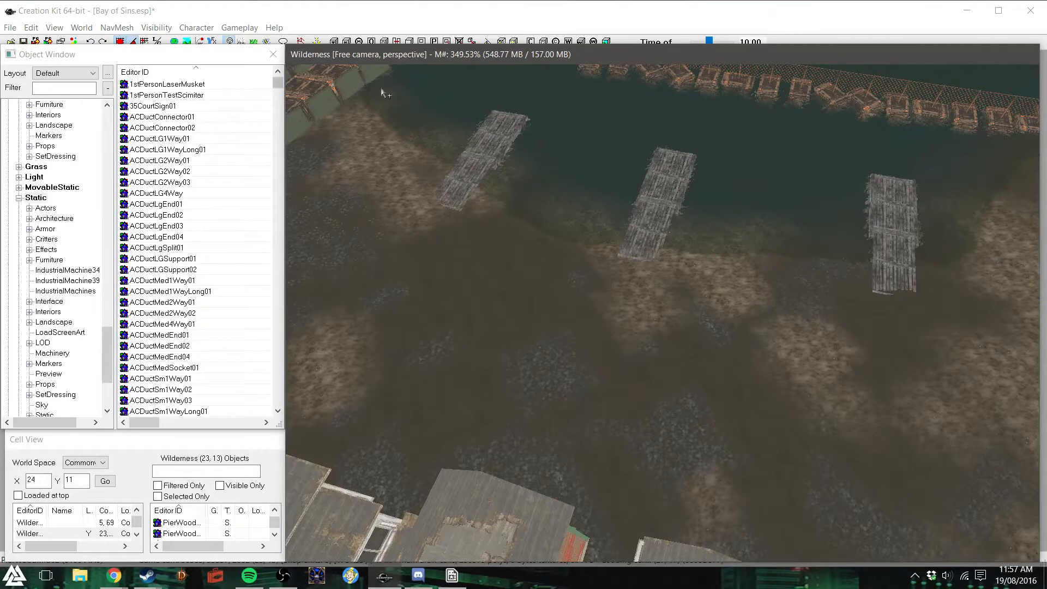
- Examine the curved row of houses below the church from above, checking the individual buildings in turn
shift+middle_drag(480, 244, 699, 259)
scroll(646, 250, down, 4)
scroll(699, 260, down, 8)
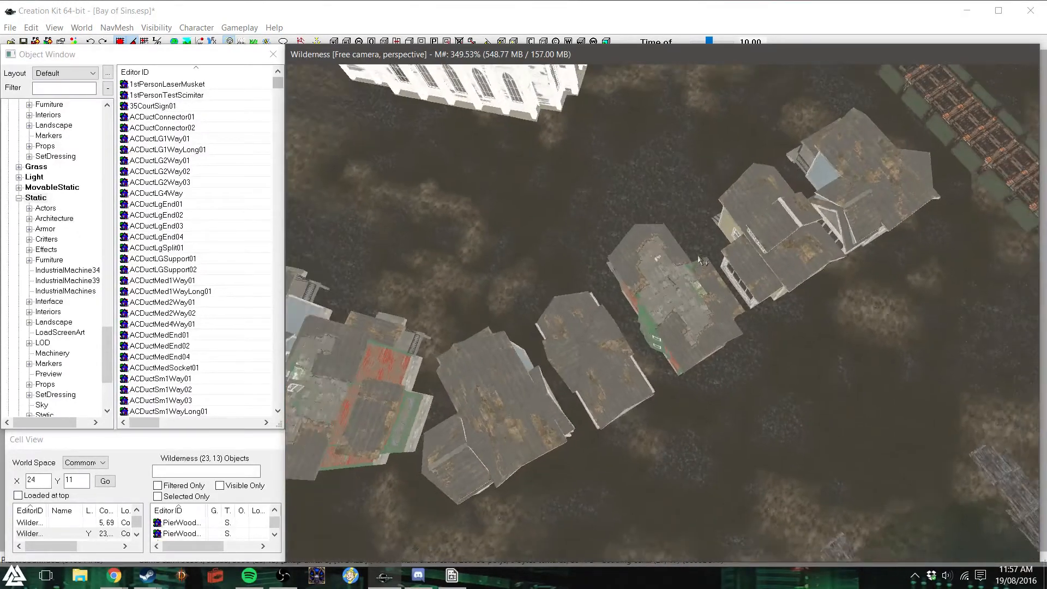
scroll(699, 260, down, 2)
click(354, 272)
click(366, 319)
click(462, 372)
click(563, 386)
click(621, 347)
click(672, 309)
click(735, 261)
click(796, 224)
click(566, 391)
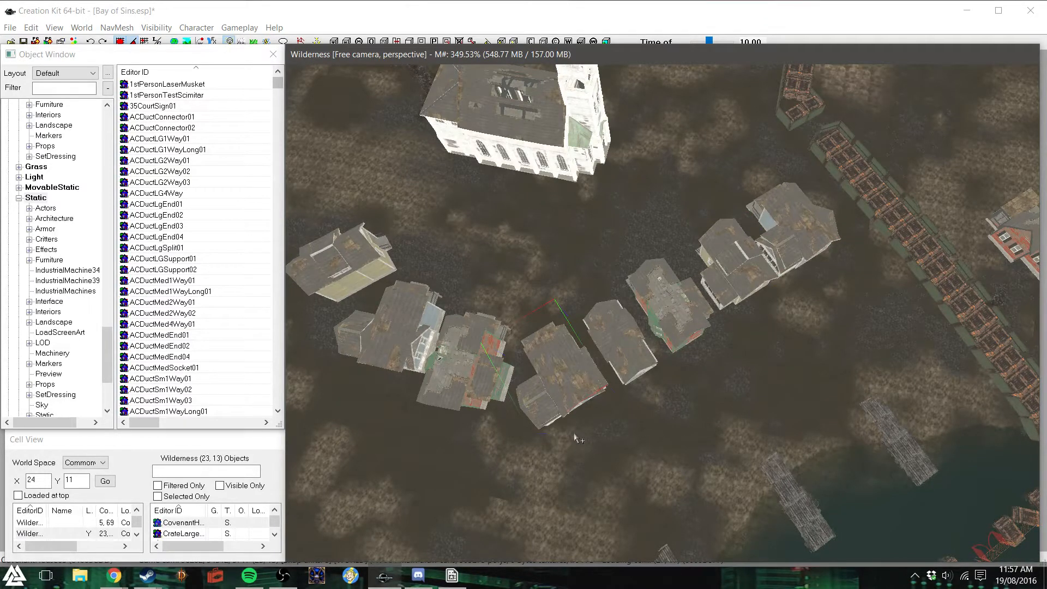
click(576, 437)
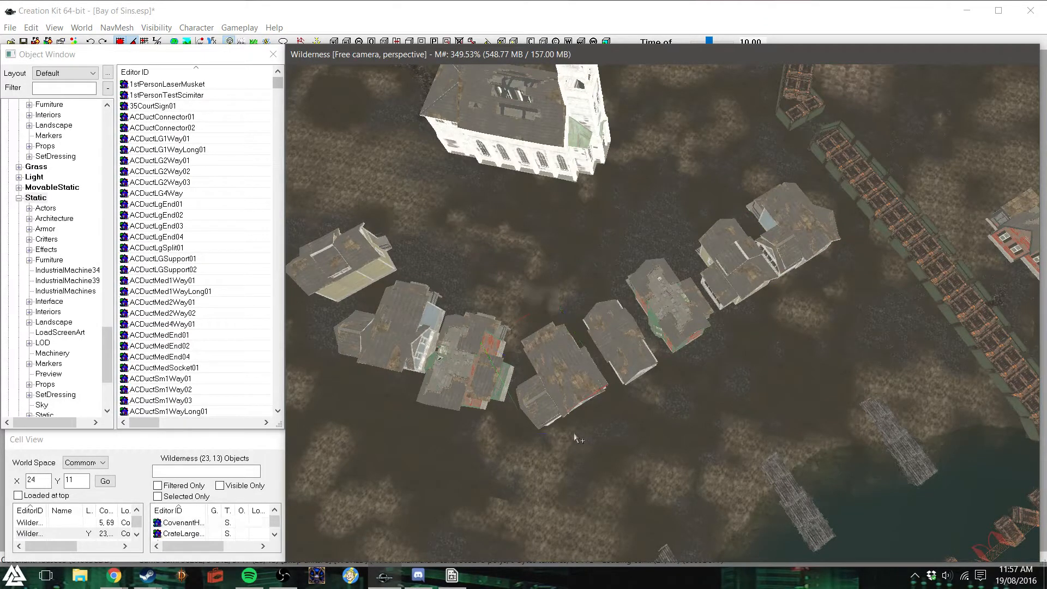
- Examine the shoreline, the floating fence and the empty ground around the piers and houses from above
shift+middle_drag(577, 434, 710, 429)
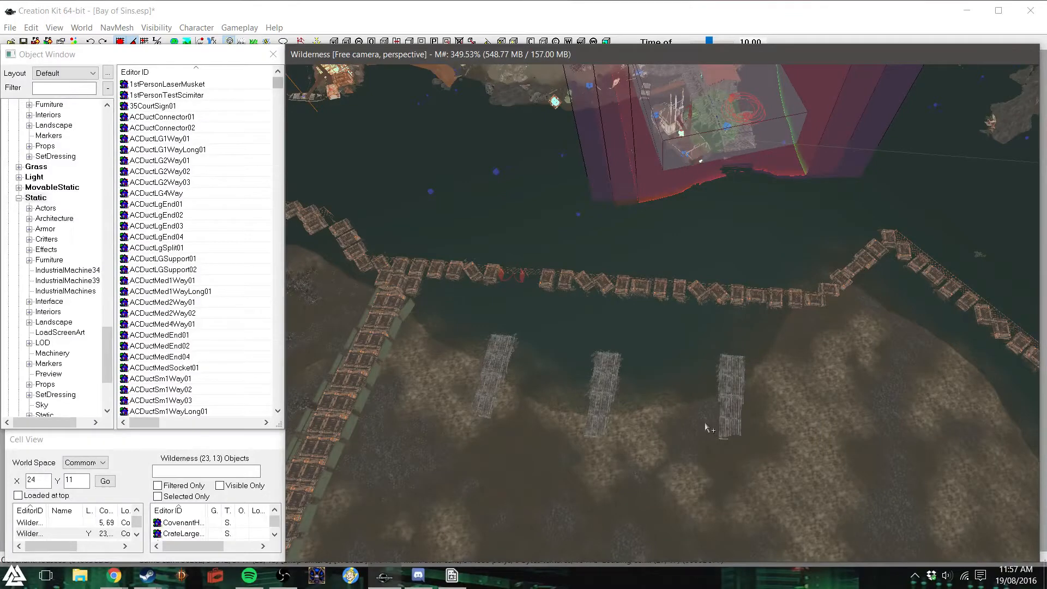
shift+middle_drag(726, 431, 742, 433)
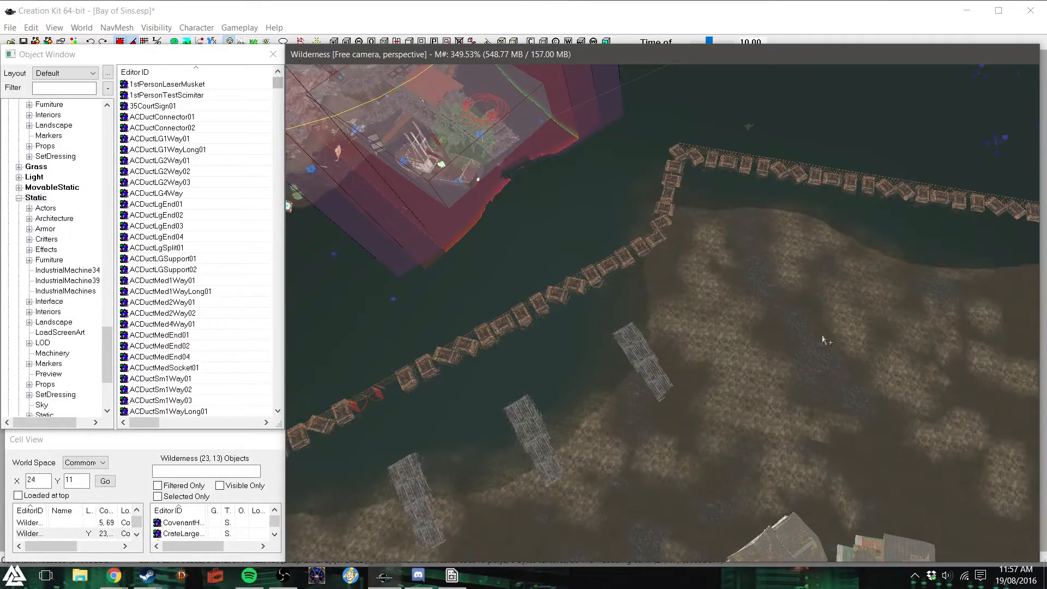
shift+middle_drag(807, 309, 882, 120)
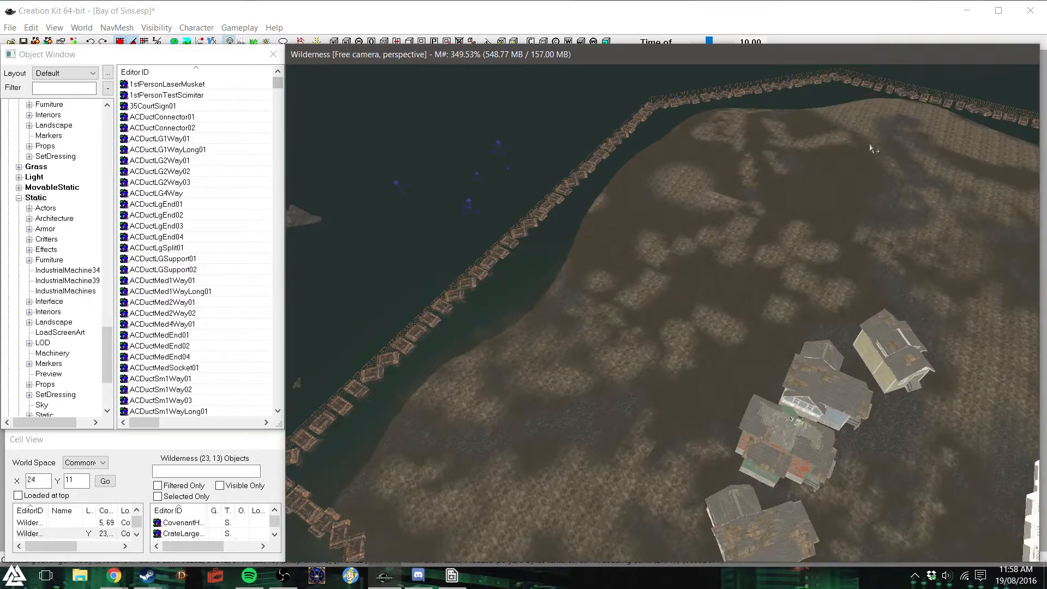
click(366, 520)
shift+middle_drag(622, 322, 400, 308)
click(249, 123)
scroll(688, 311, up, 3)
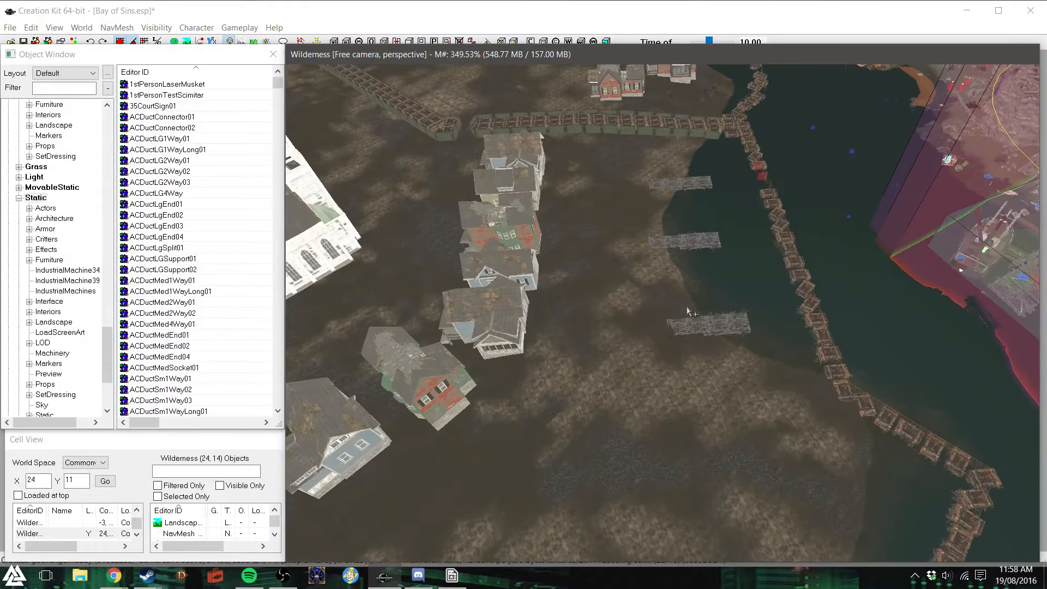
shift+middle_drag(689, 312, 603, 306)
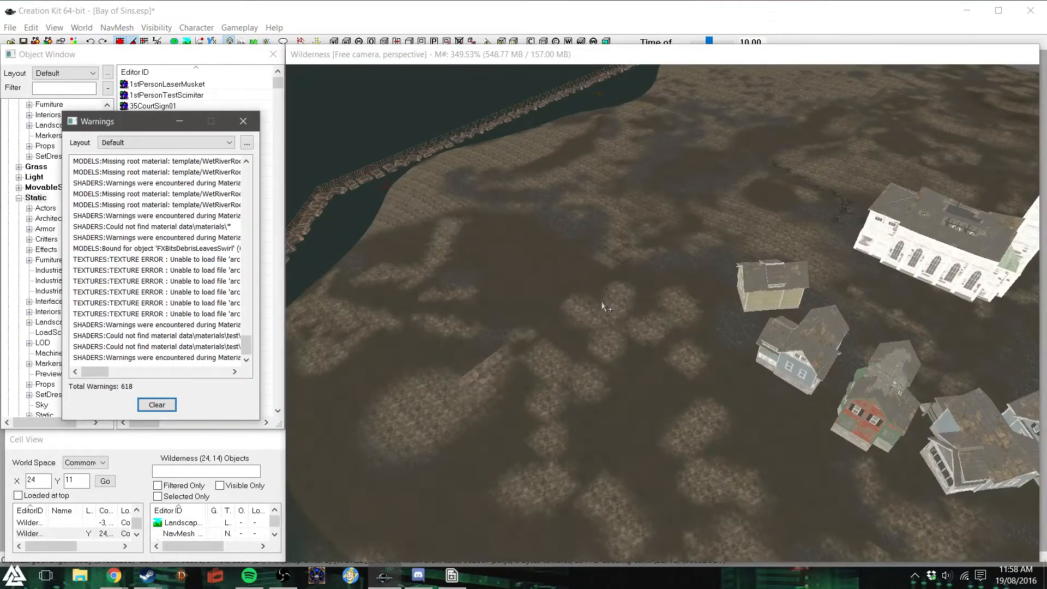
- Close the warnings list and examine the empty ground, the row of houses and the shoreline by the piers from above
click(252, 122)
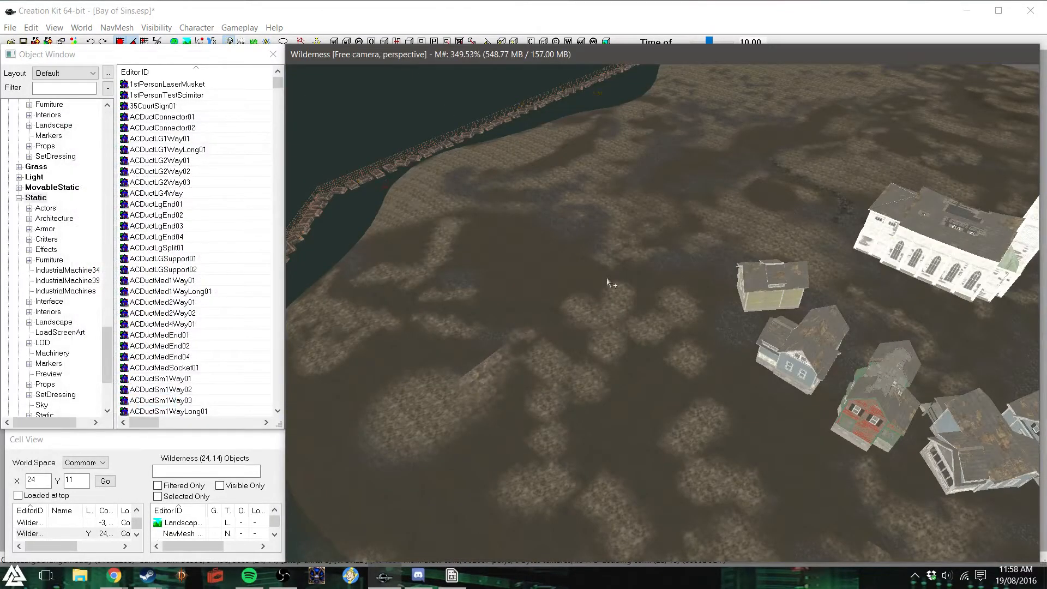
scroll(607, 279, up, 2)
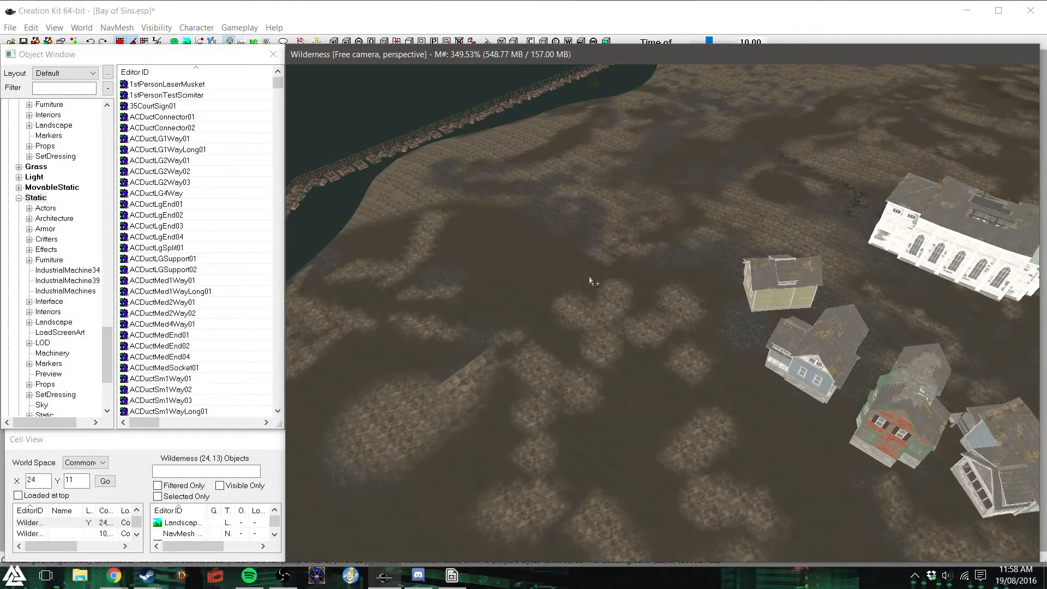
shift+middle_drag(587, 276, 644, 289)
scroll(648, 293, up, 3)
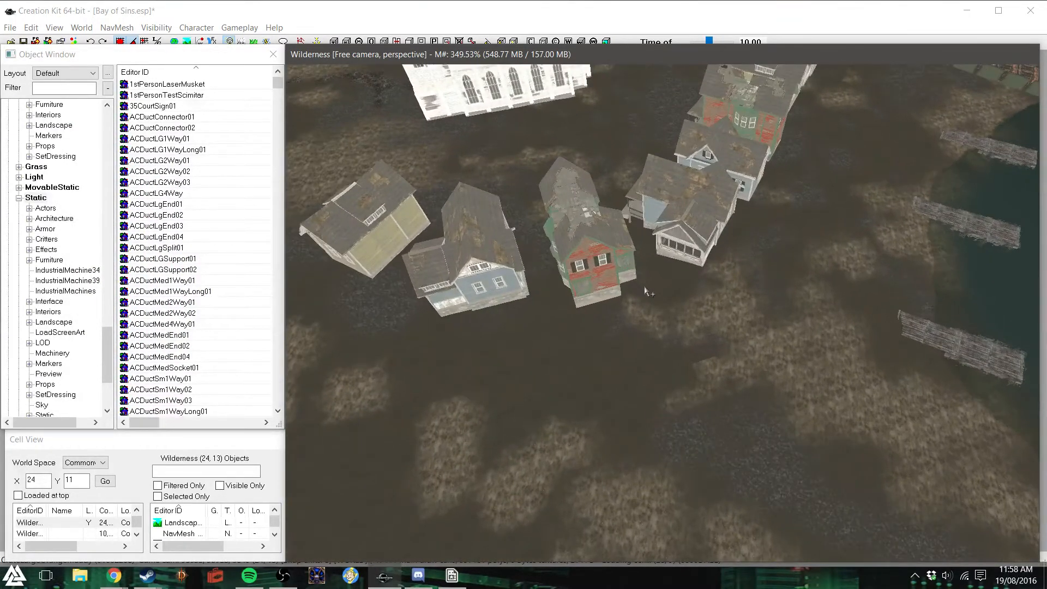
scroll(645, 287, up, 2)
shift+middle_drag(630, 280, 583, 265)
shift+middle_drag(635, 203, 521, 209)
shift+middle_drag(824, 177, 843, 174)
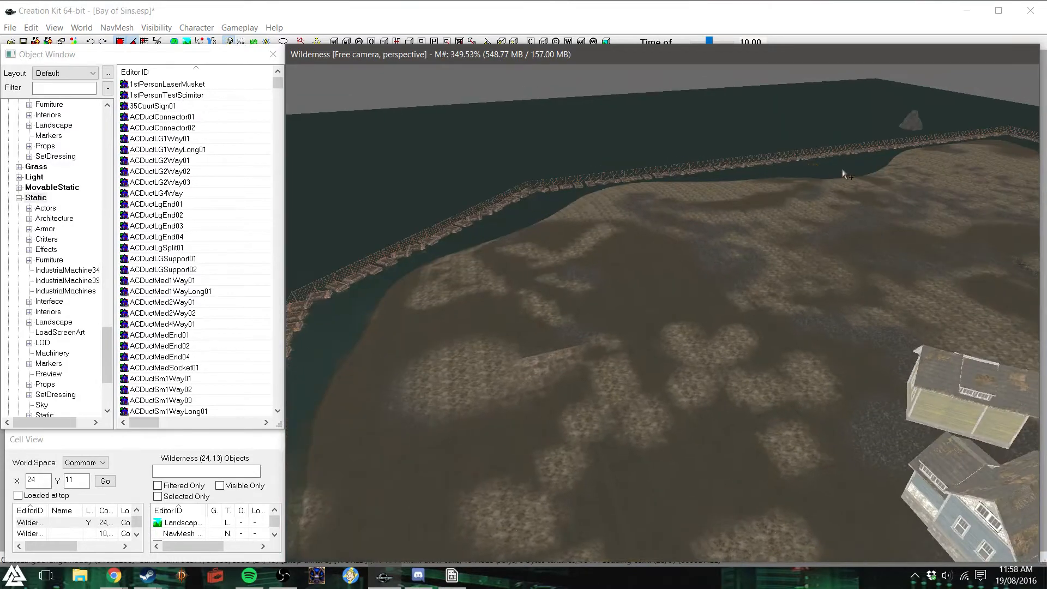
shift+middle_drag(723, 255, 756, 256)
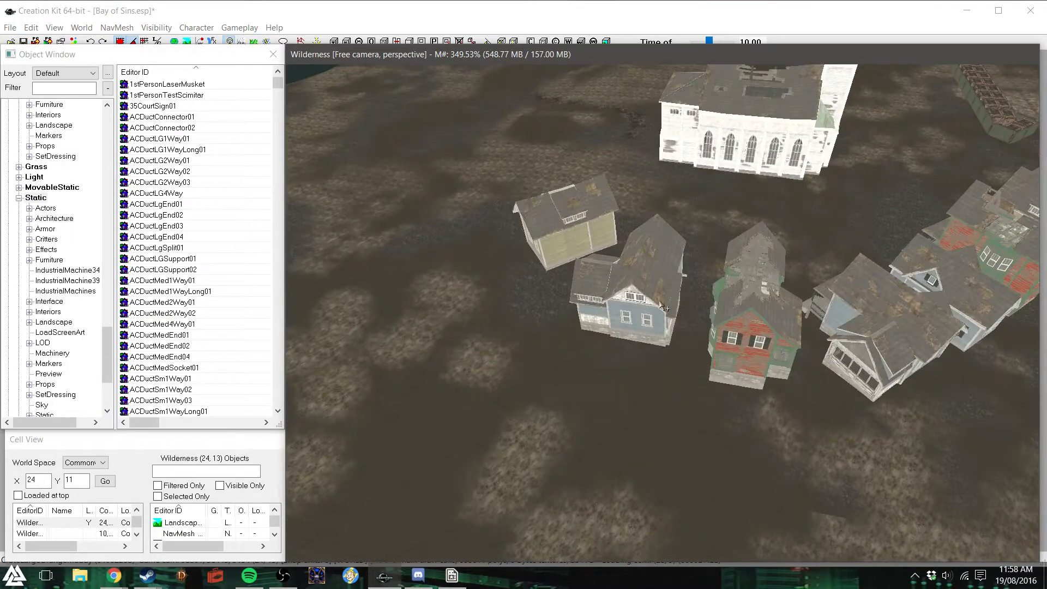
shift+middle_drag(677, 306, 723, 299)
scroll(723, 296, up, 2)
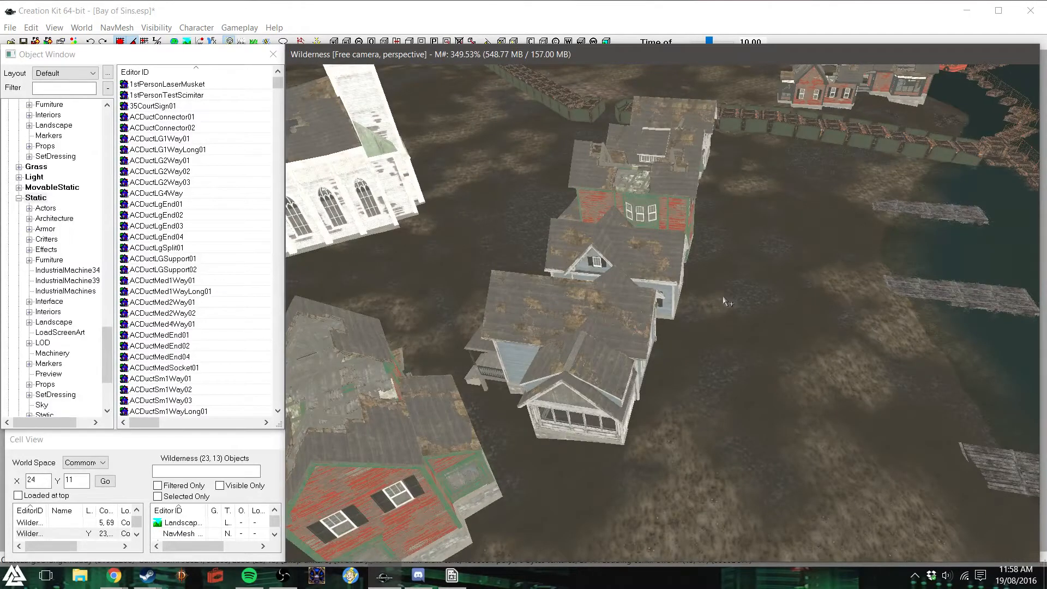
scroll(722, 296, up, 4)
scroll(722, 295, down, 3)
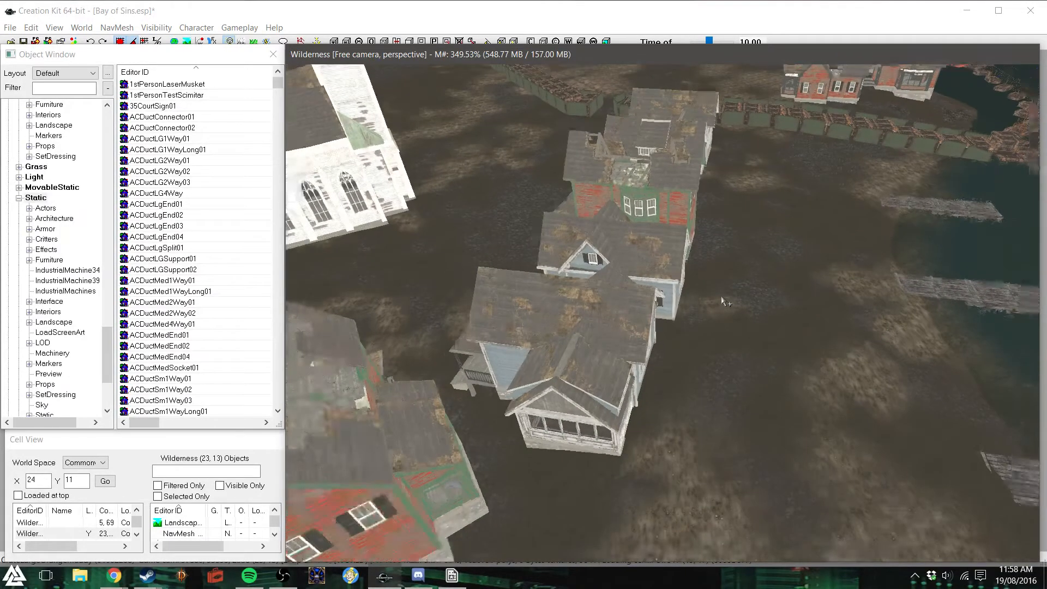
shift+middle_drag(721, 294, 768, 299)
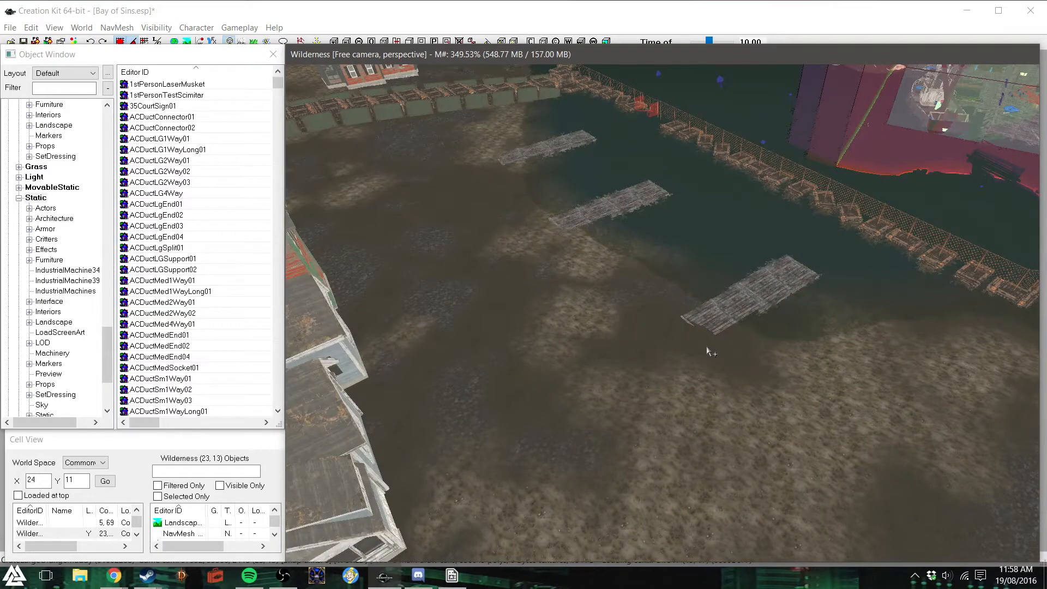
shift+middle_drag(707, 349, 797, 353)
- Filter the static objects by "house", try Common_MassStHouse_Bld01LOD on the open ground beside the nearest pier, and delete it
click(52, 88)
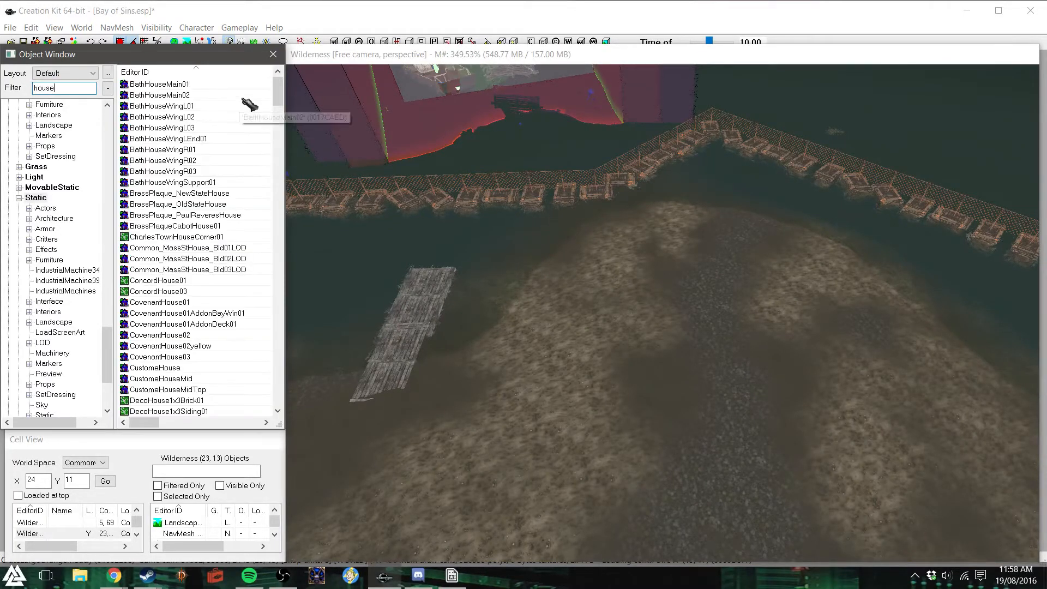
drag(281, 102, 281, 106)
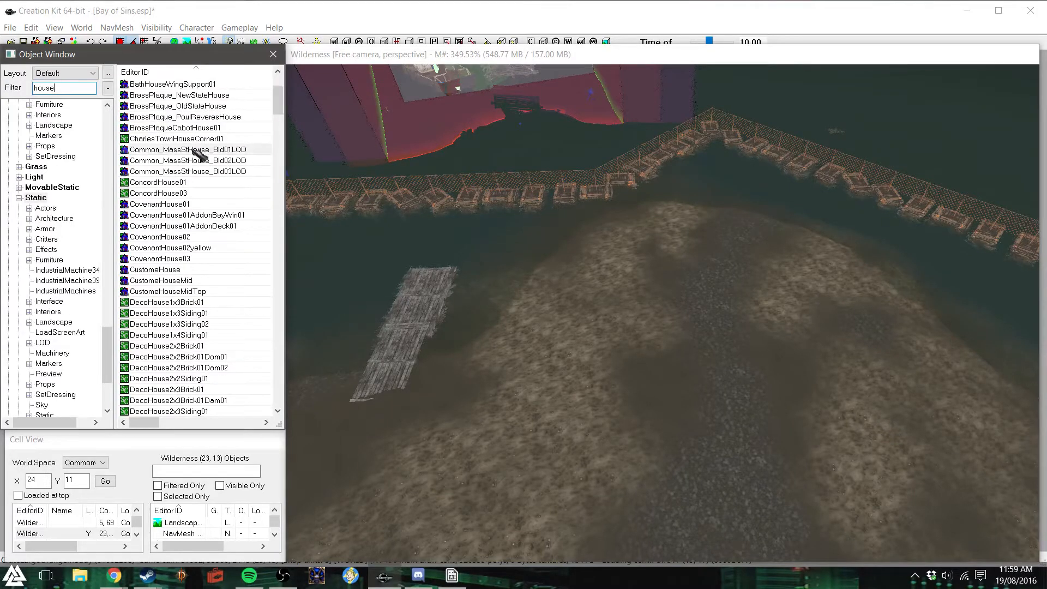
drag(731, 328, 724, 394)
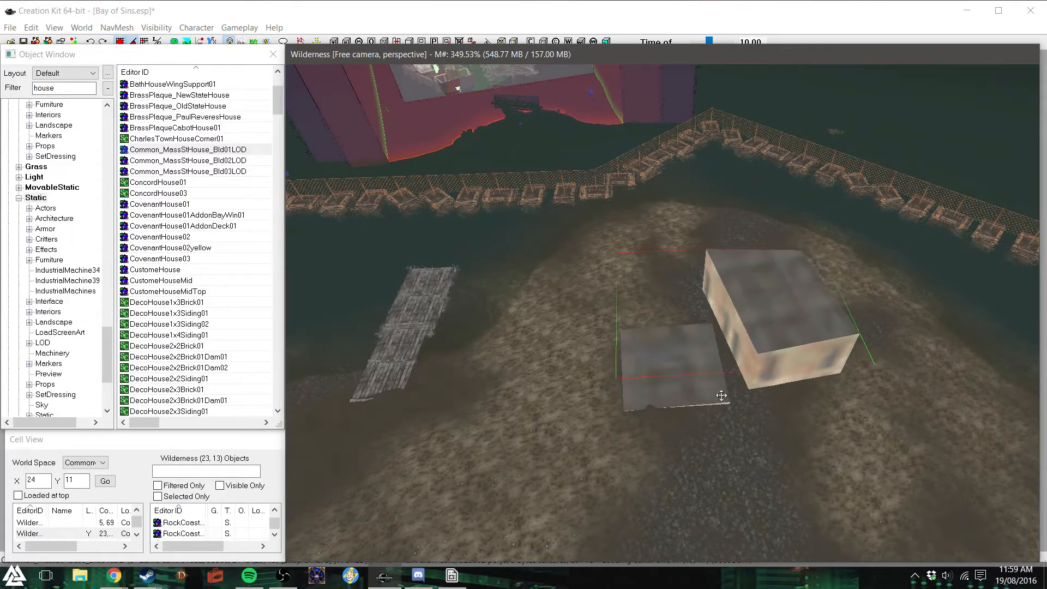
key(Delete)
- Place ConcordHouse01 on the open ground beside the nearest pier and rotate it to view its different sides
scroll(238, 195, down, 1)
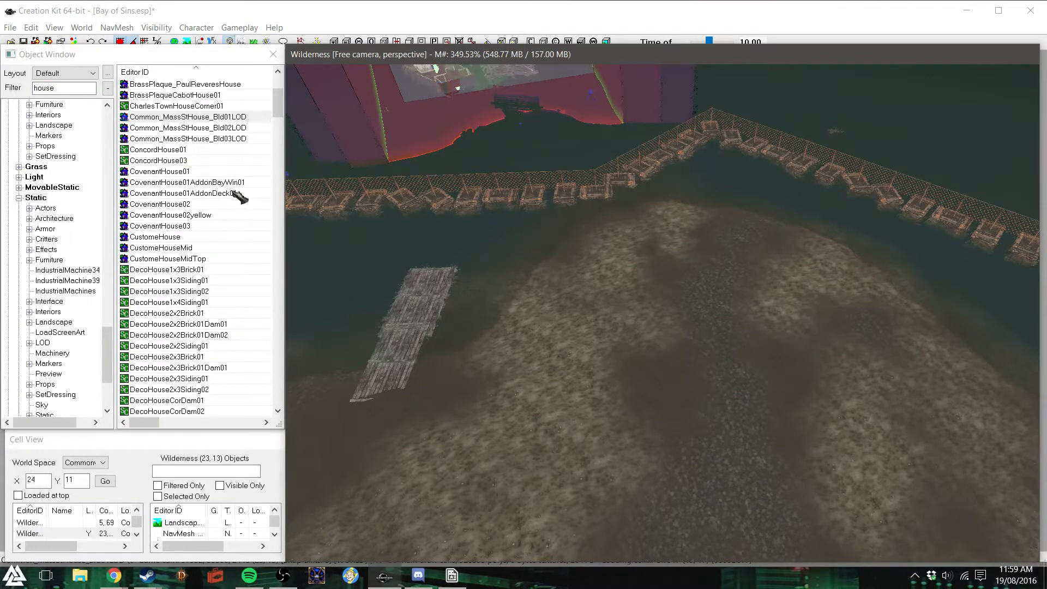
drag(172, 154, 594, 273)
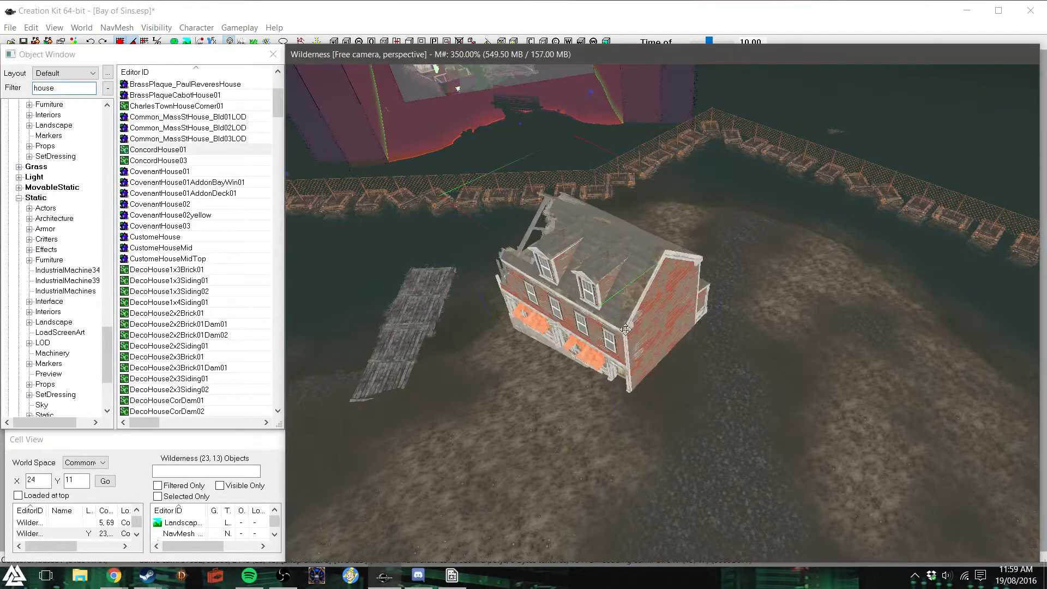
right_drag(594, 272, 681, 273)
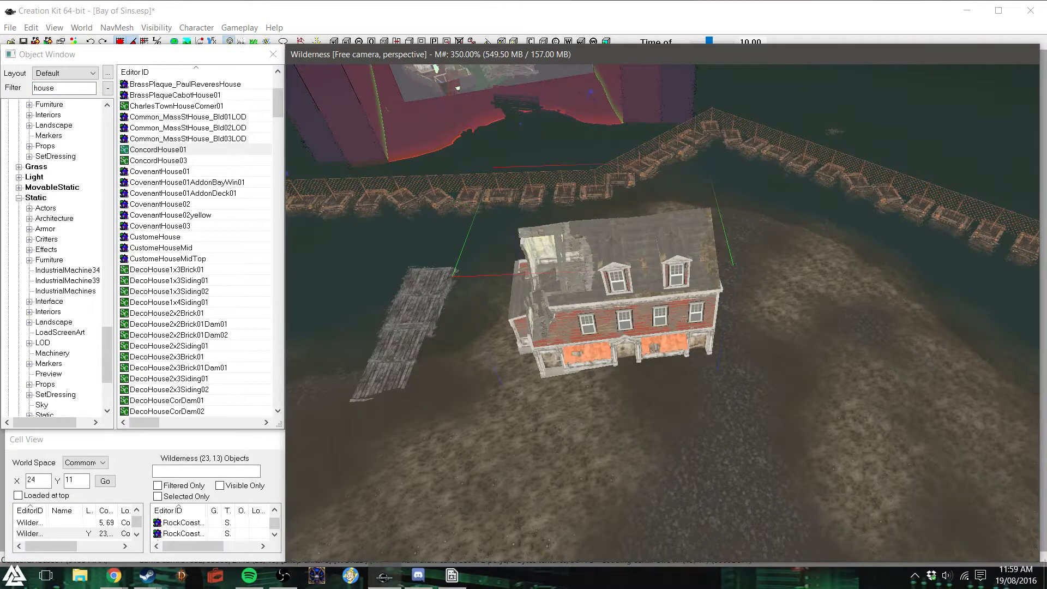
right_drag(621, 284, 681, 284)
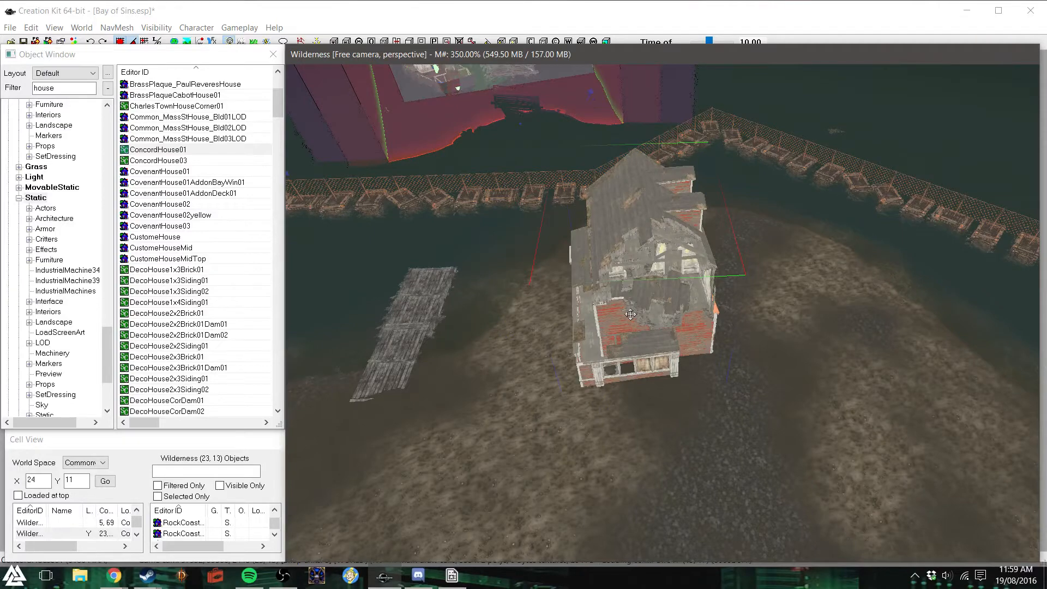
- Inspect the walls and broken end of ConcordHouse01 up close, turning the building around, and delete it
scroll(630, 314, up, 8)
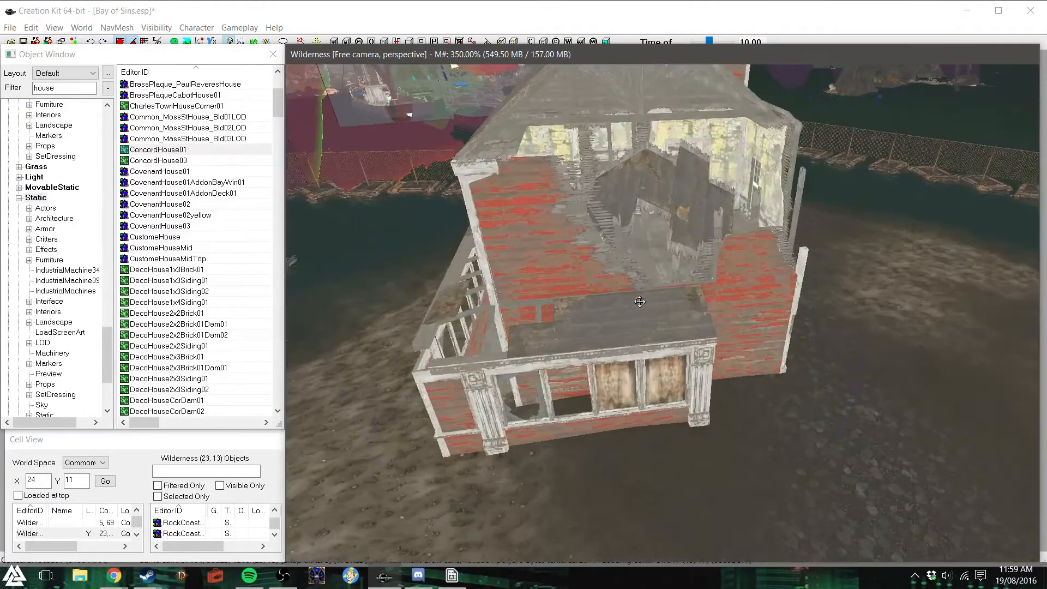
shift+middle_drag(643, 305, 605, 293)
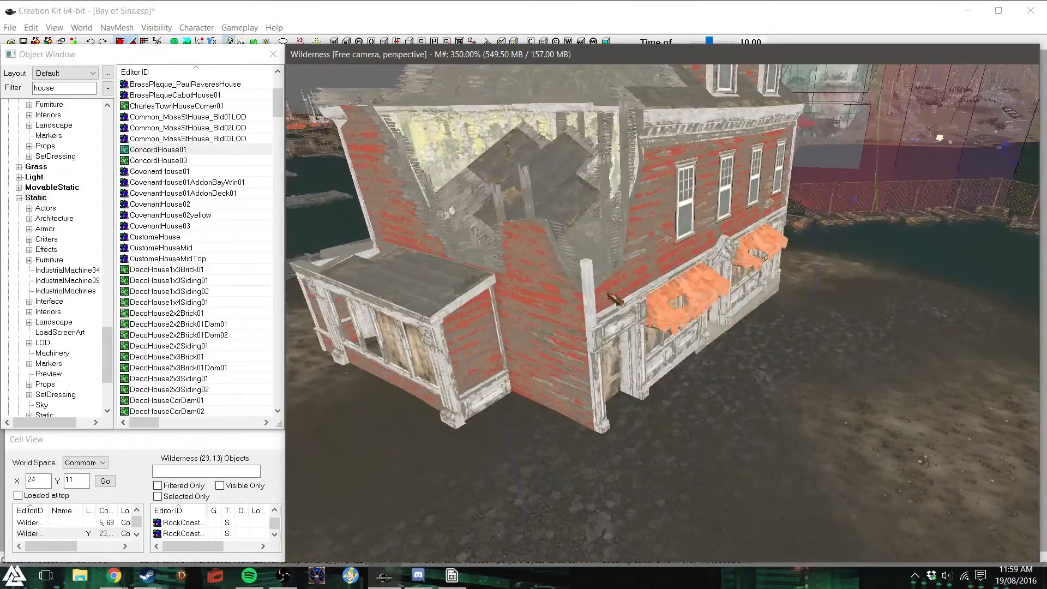
scroll(605, 293, up, 8)
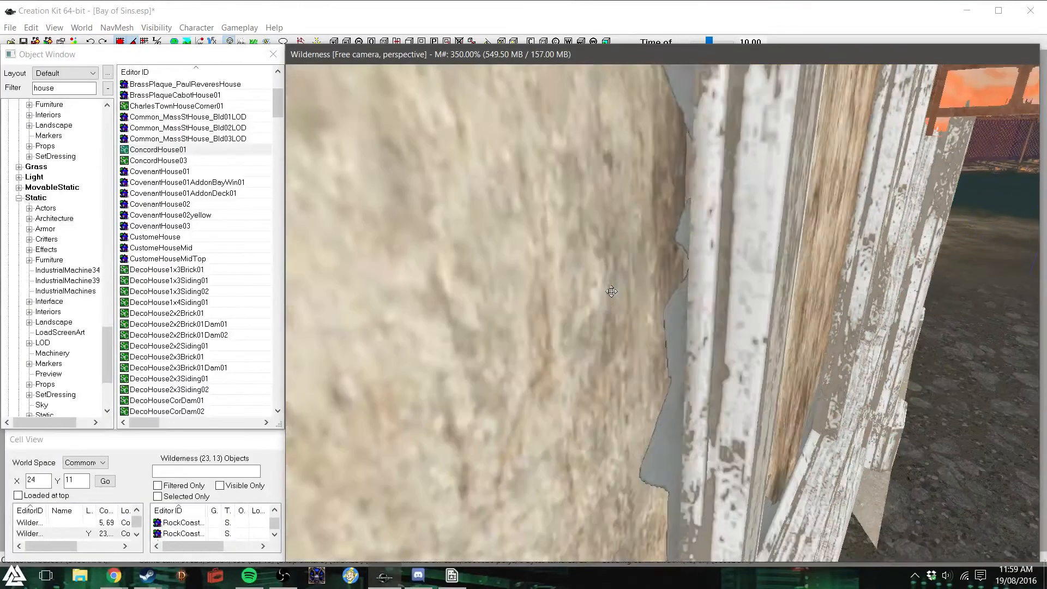
scroll(611, 291, up, 8)
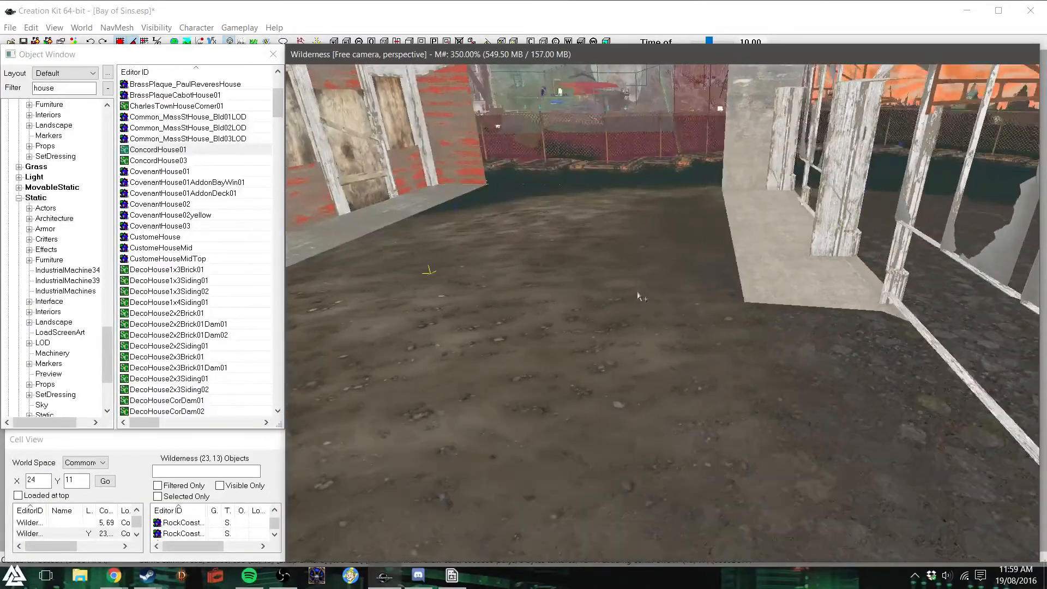
mouse_move(638, 296)
shift+middle_down()
mouse_move(636, 283)
mouse_move(626, 289)
shift+middle_up()
scroll(626, 289, down, 4)
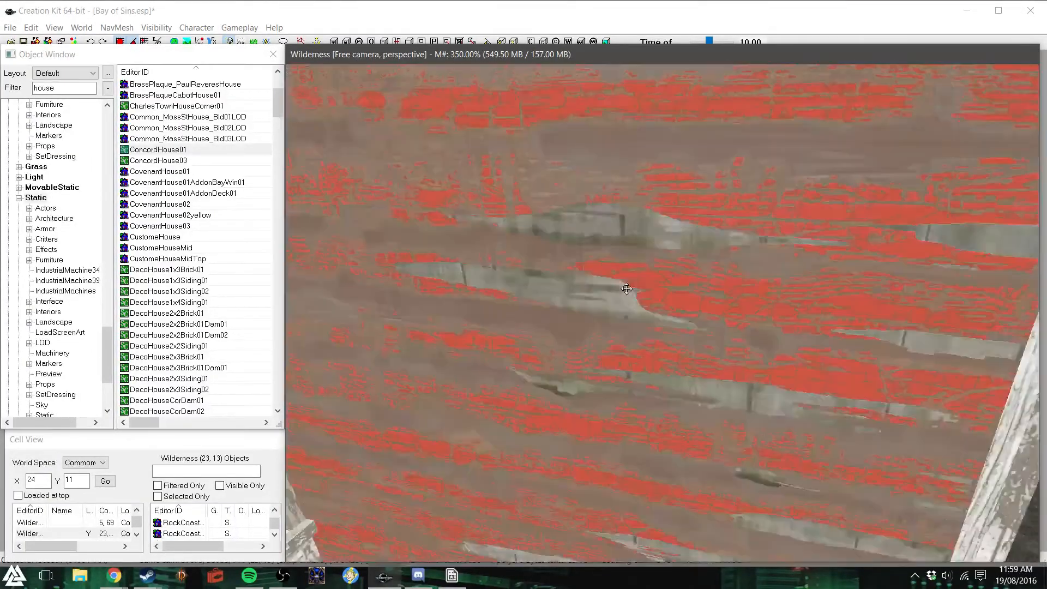
scroll(627, 289, down, 6)
right_drag(607, 281, 673, 280)
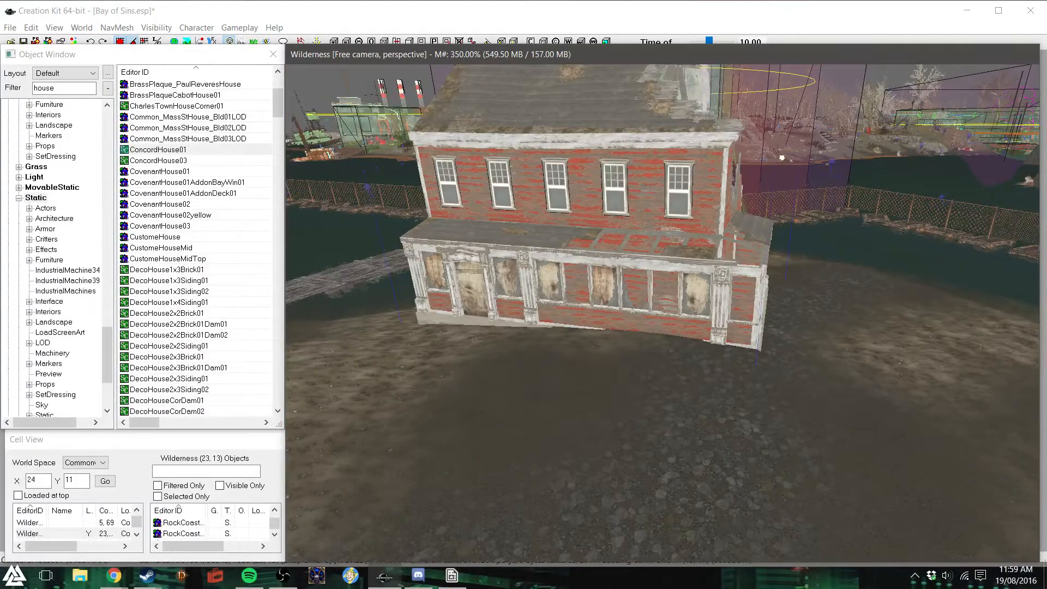
right_drag(607, 281, 676, 281)
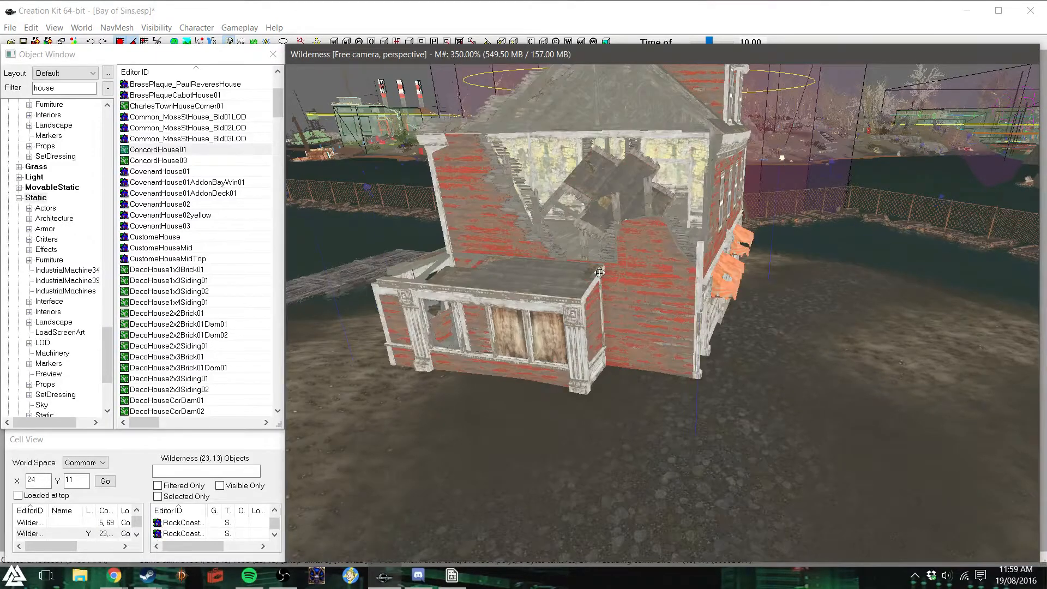
key(Delete)
- Try ConcordHouse03 on the same open ground, turn it to check its facade, and delete it
drag(174, 159, 534, 317)
right_drag(565, 303, 600, 303)
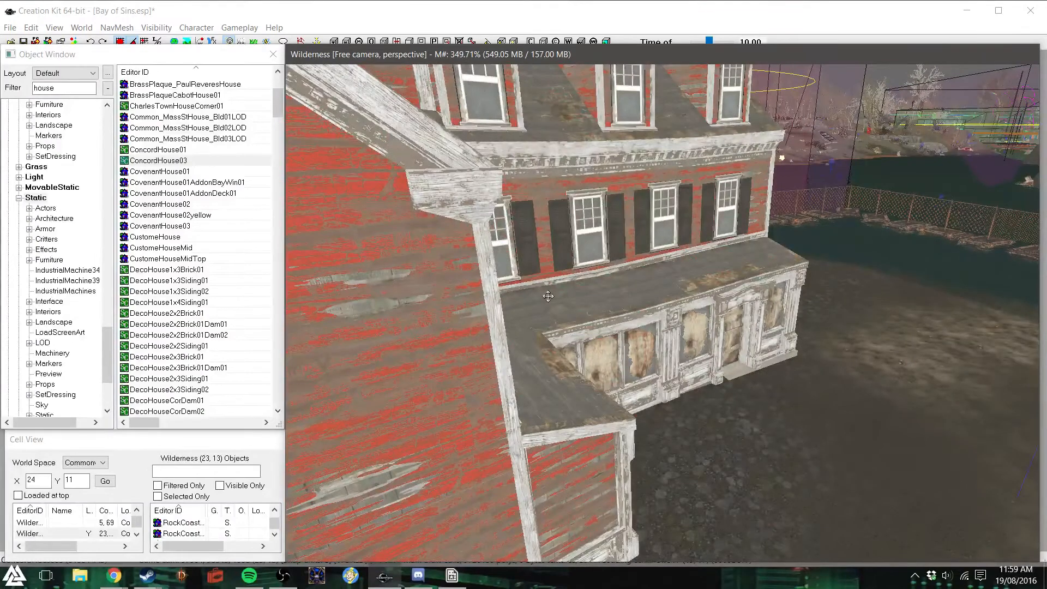
key(Delete)
- Try Doghouse01 on the open ground near the pier, rotate it to inspect it up close, and delete it
scroll(218, 271, down, 5)
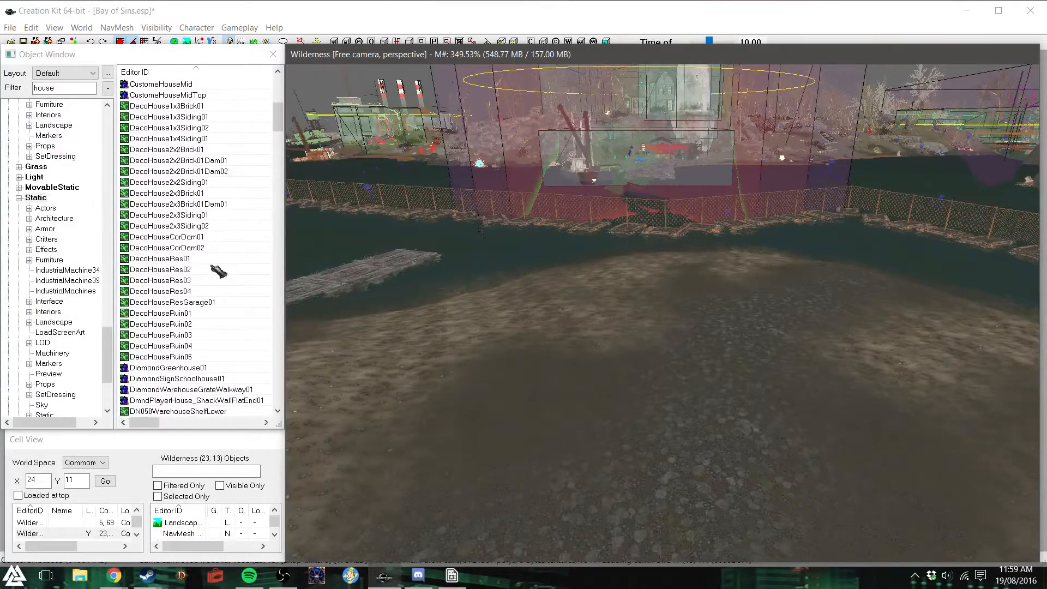
scroll(218, 271, down, 5)
scroll(218, 270, down, 2)
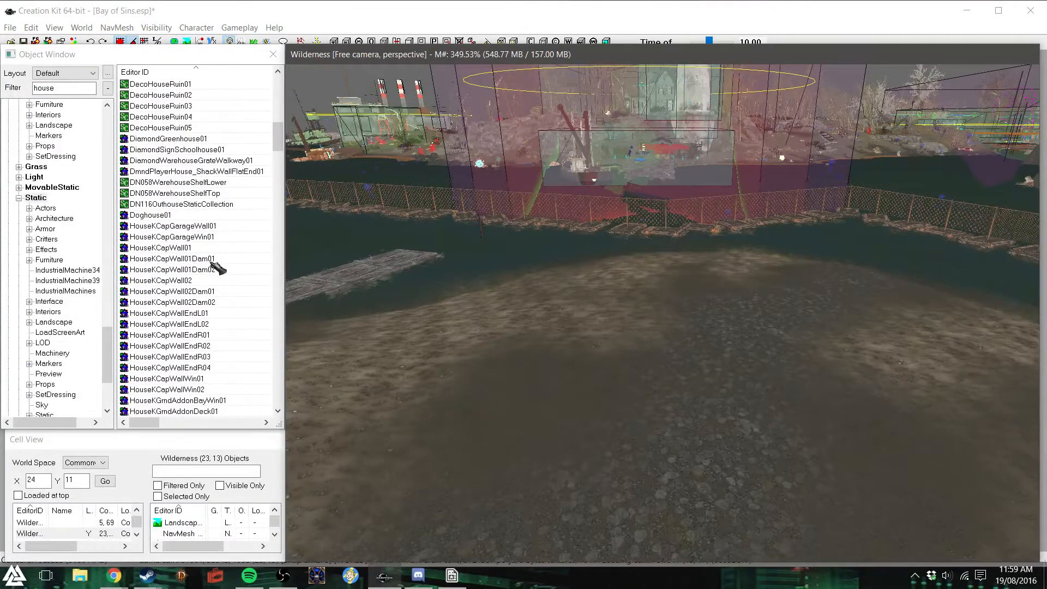
drag(171, 222, 660, 306)
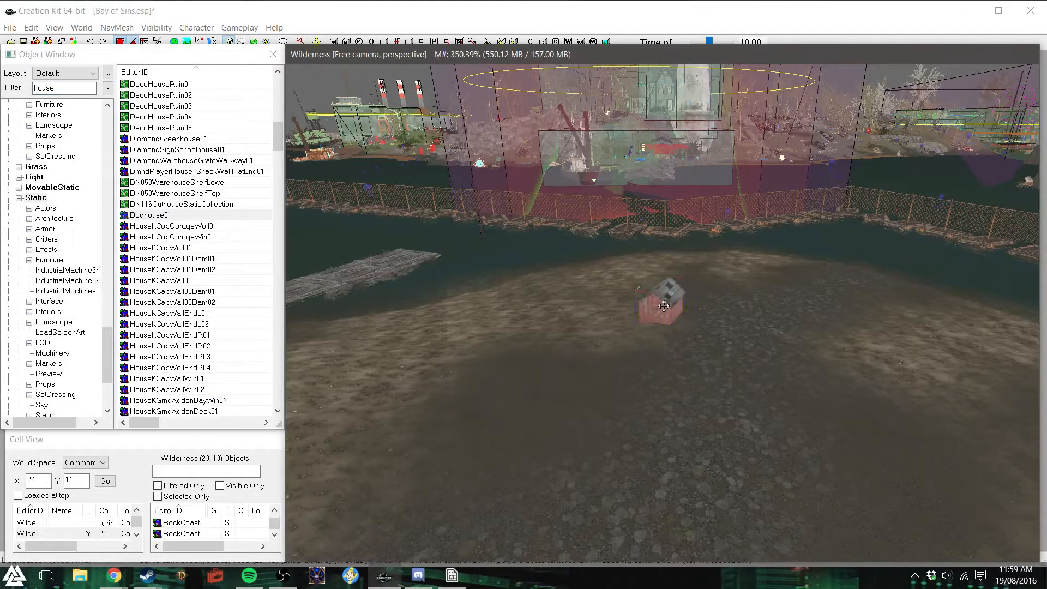
scroll(670, 308, up, 10)
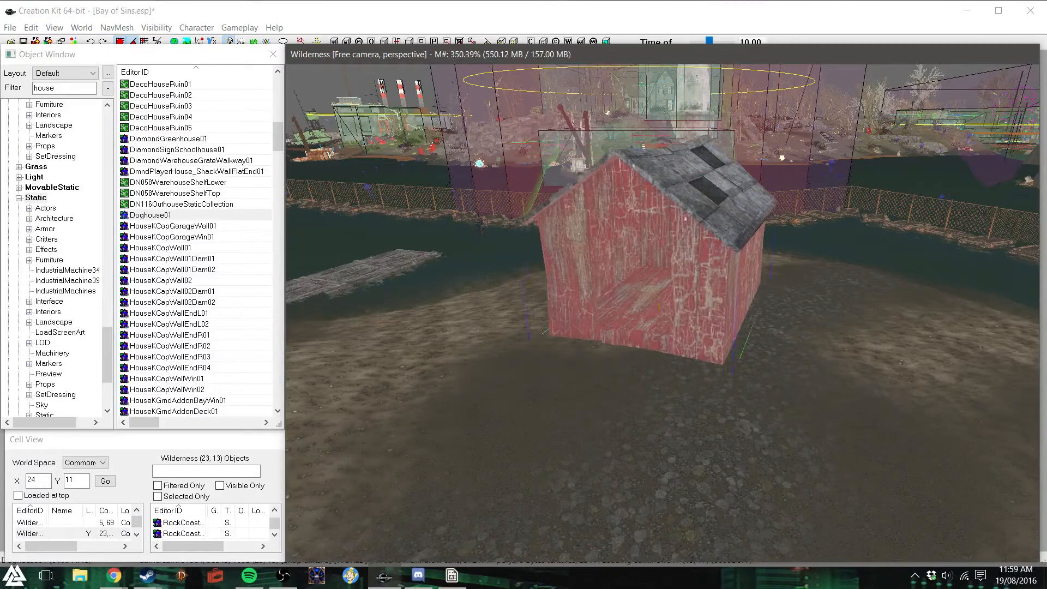
mouse_move(684, 321)
right_down()
mouse_move(638, 303)
mouse_move(677, 309)
right_up()
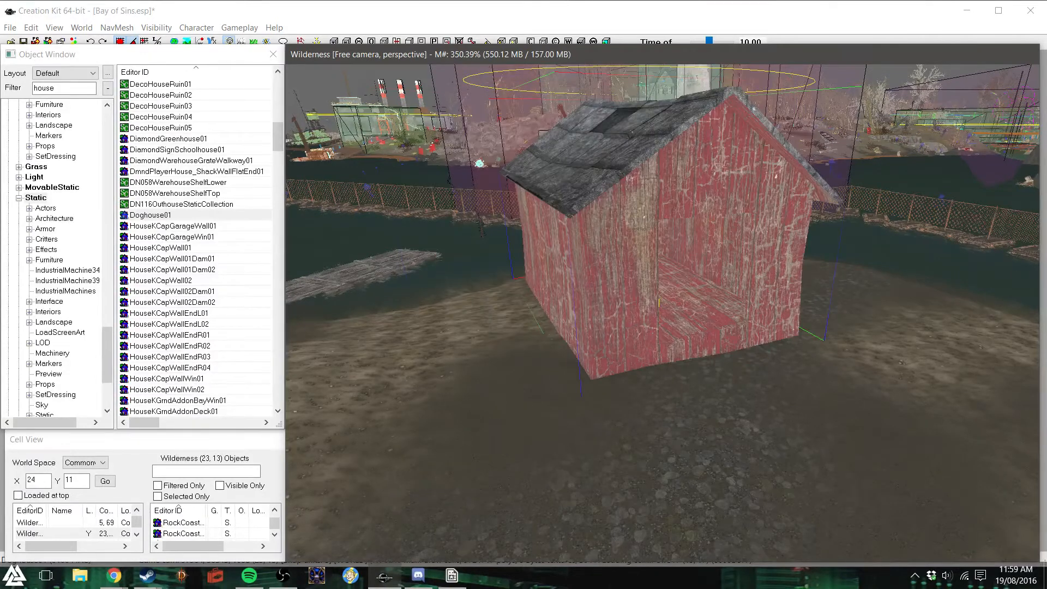
right_drag(623, 331, 633, 265)
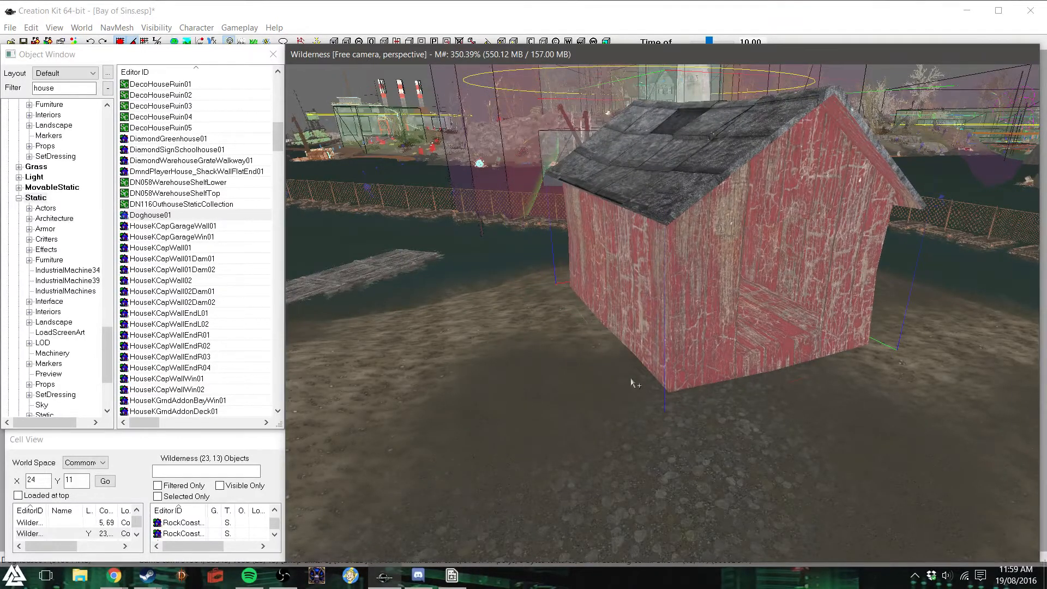
key(Delete)
- Look through the remaining house objects and filter the static objects by "shack"
scroll(181, 246, down, 7)
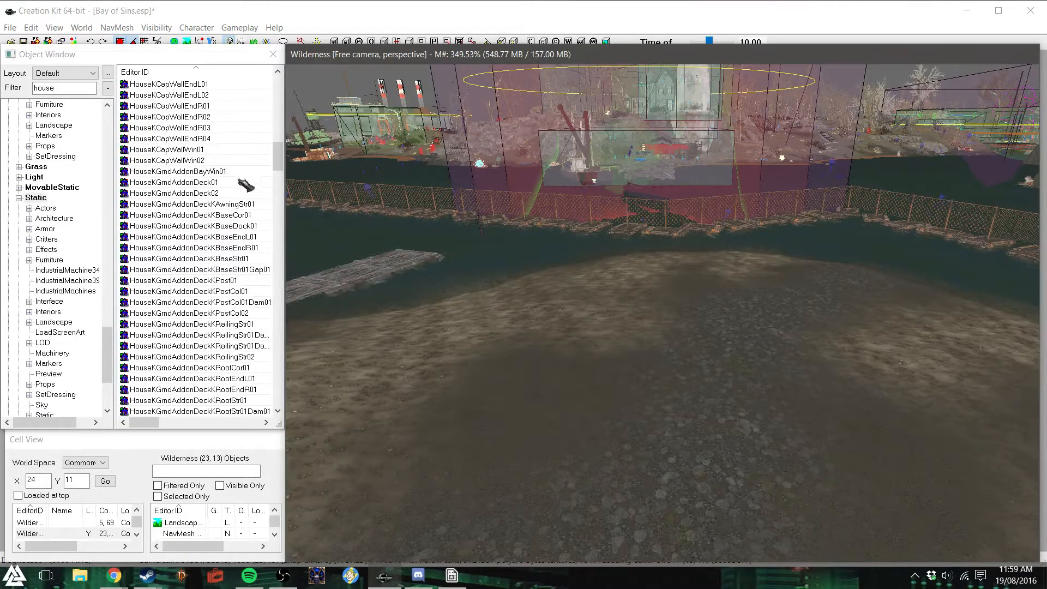
drag(281, 162, 278, 283)
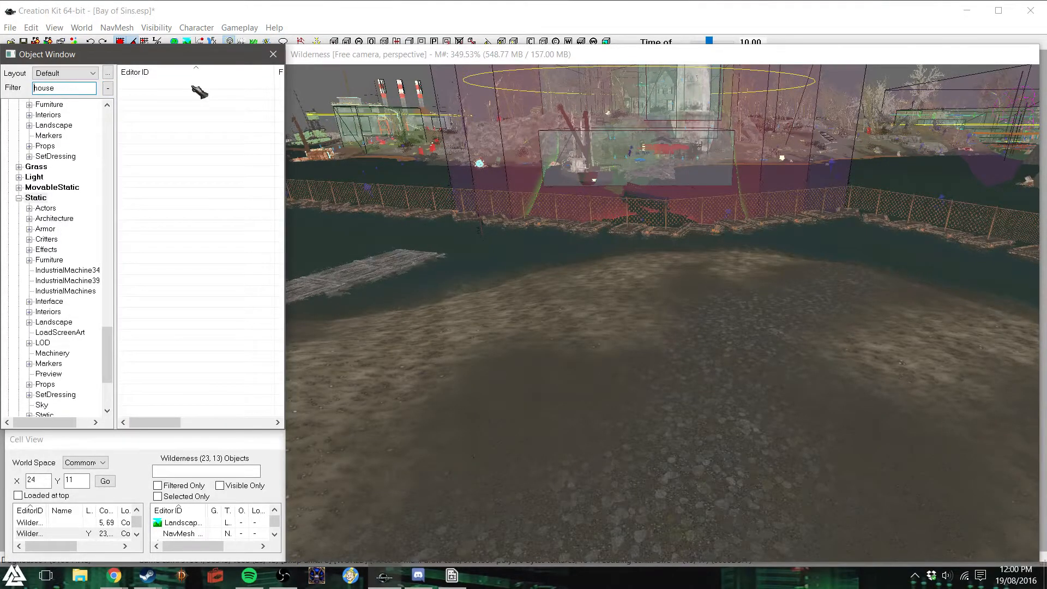
drag(278, 106, 289, 217)
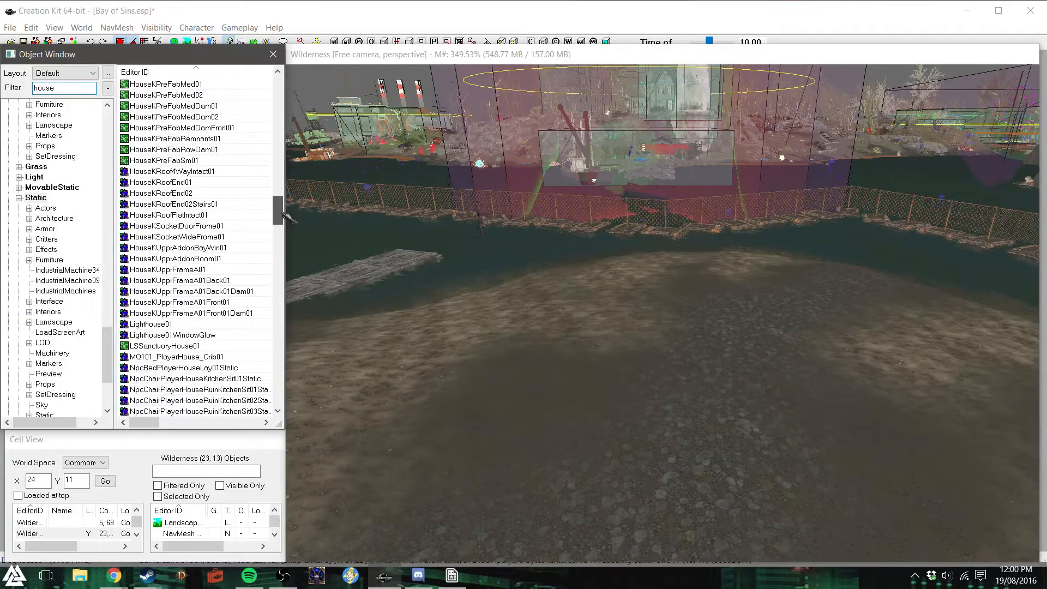
drag(287, 217, 288, 221)
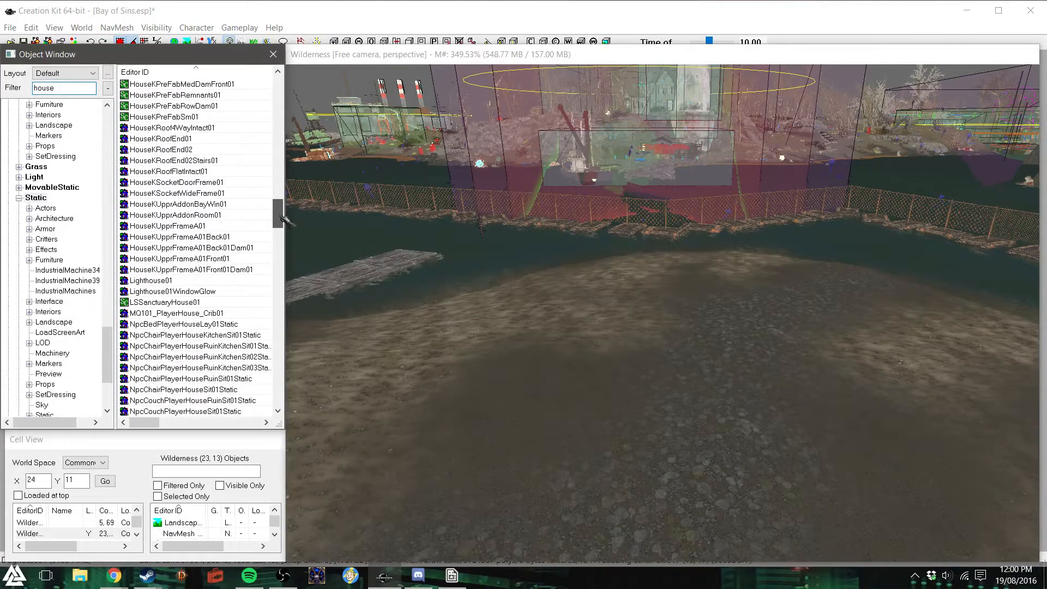
drag(281, 216, 261, 404)
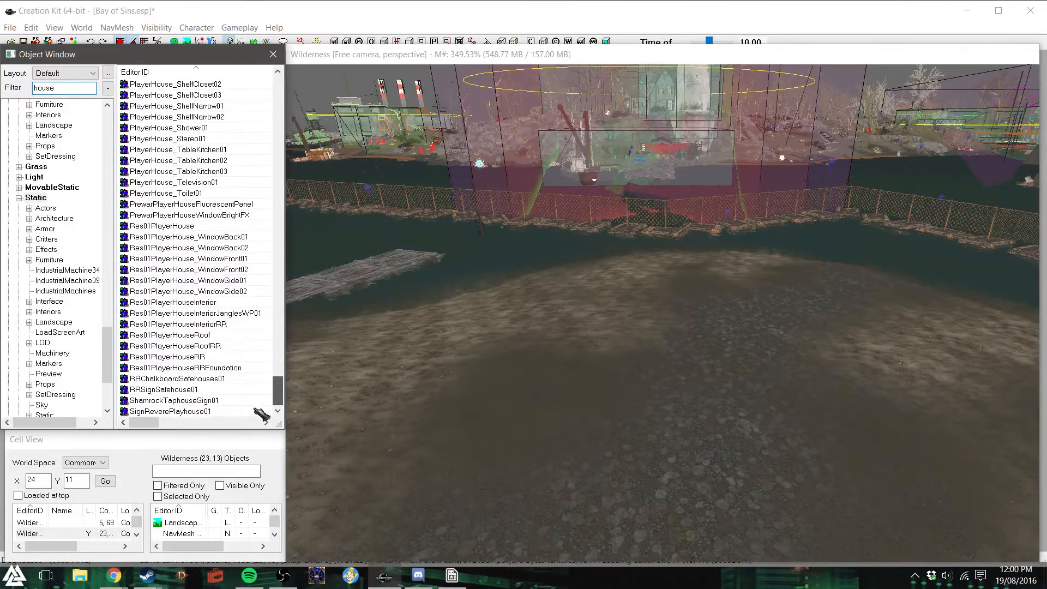
drag(66, 86, 15, 90)
text(shack)
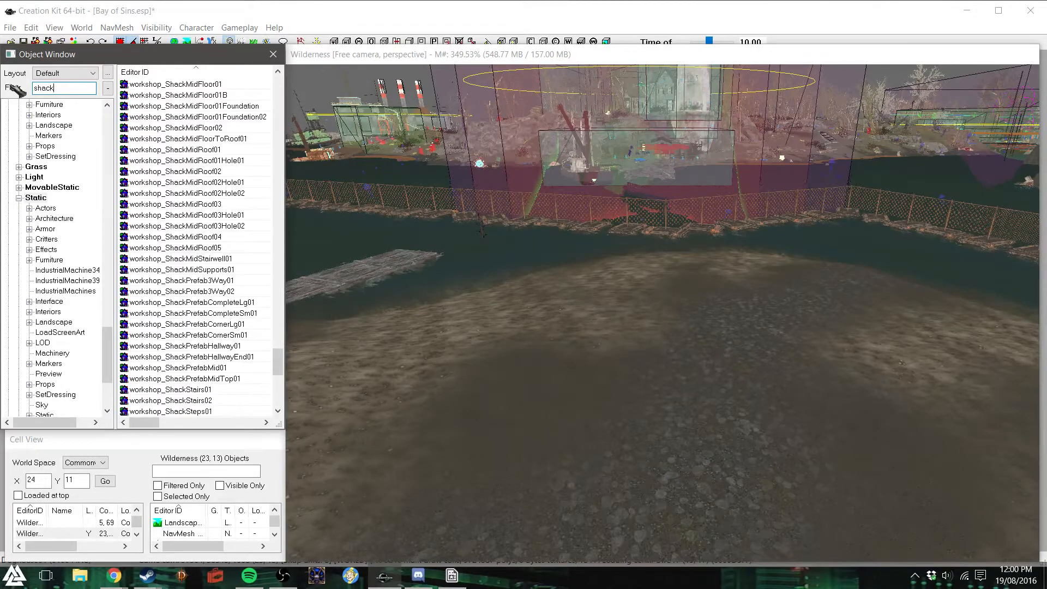
- Examine the existing houses below the church and the ground in front of them
click(556, 60)
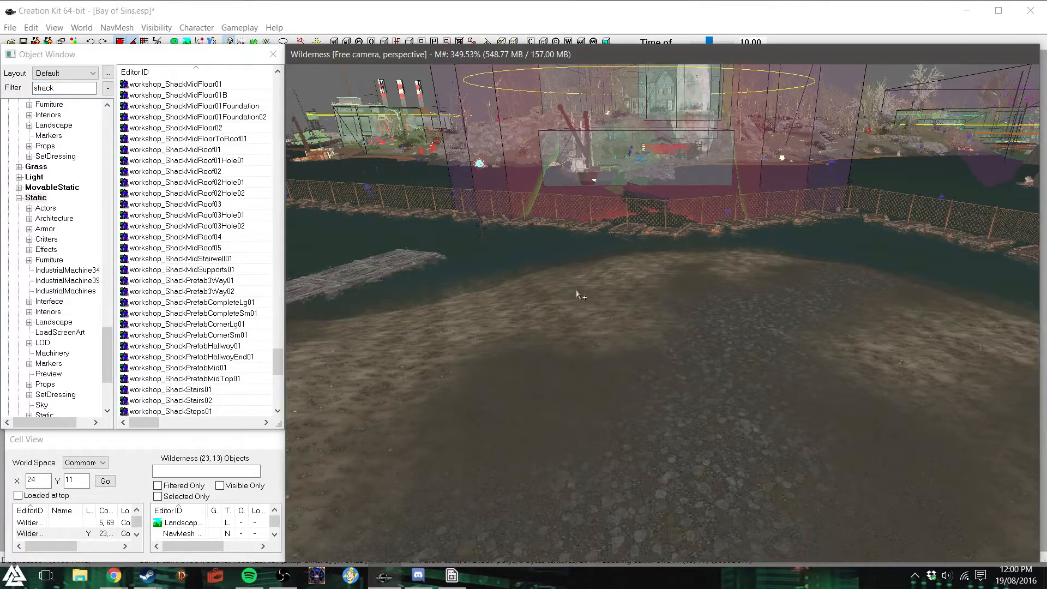
middle_drag(580, 288, 514, 278)
middle_drag(591, 299, 549, 296)
middle_drag(464, 311, 506, 330)
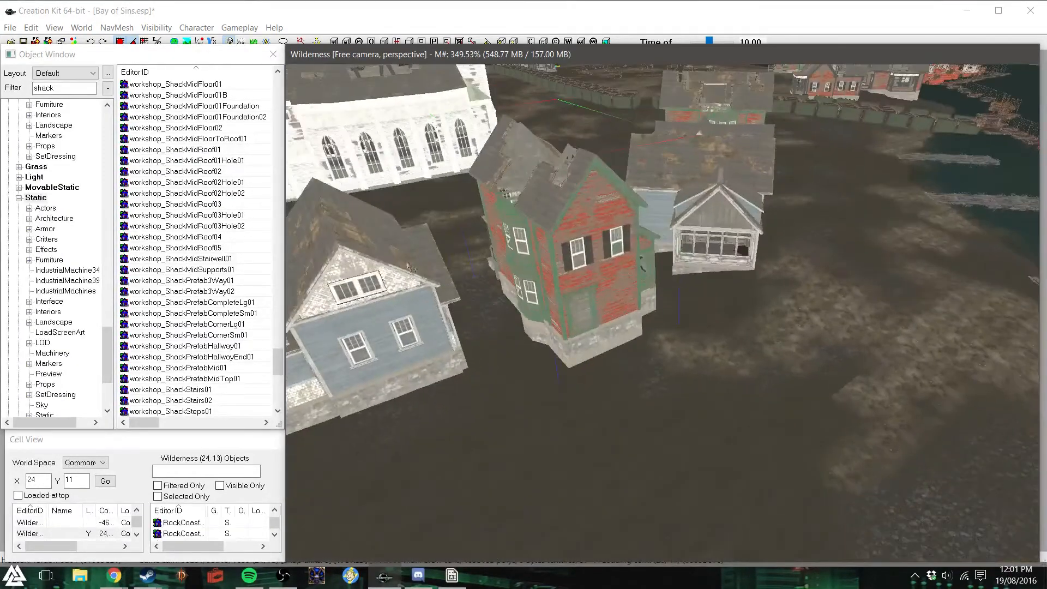
- Try DiamondShack01 on the open ground in front of the nearest pier, delete it and dismiss the warnings
middle_drag(513, 380, 563, 370)
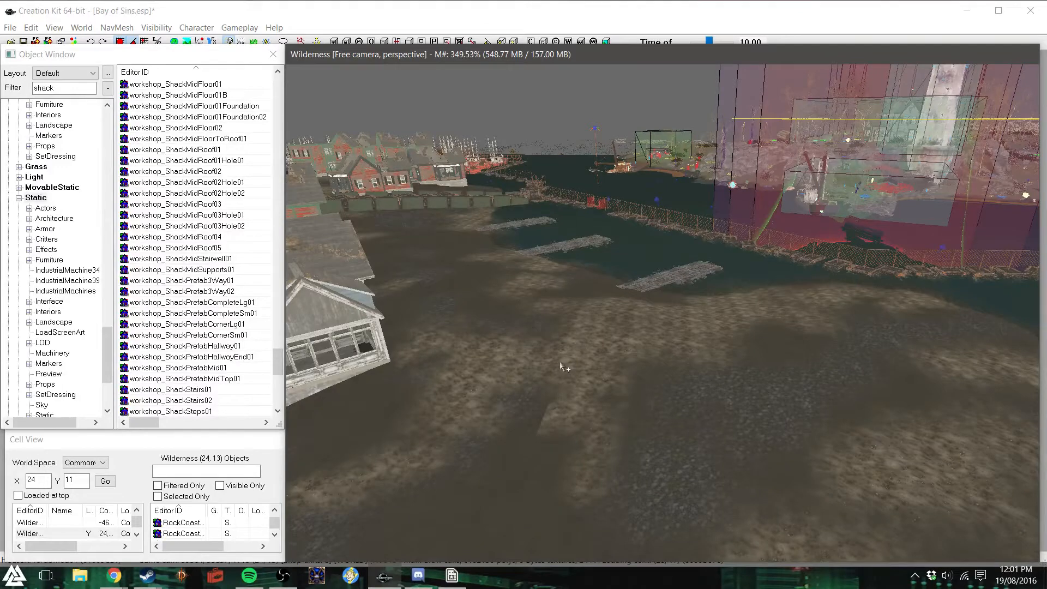
scroll(210, 181, up, 1)
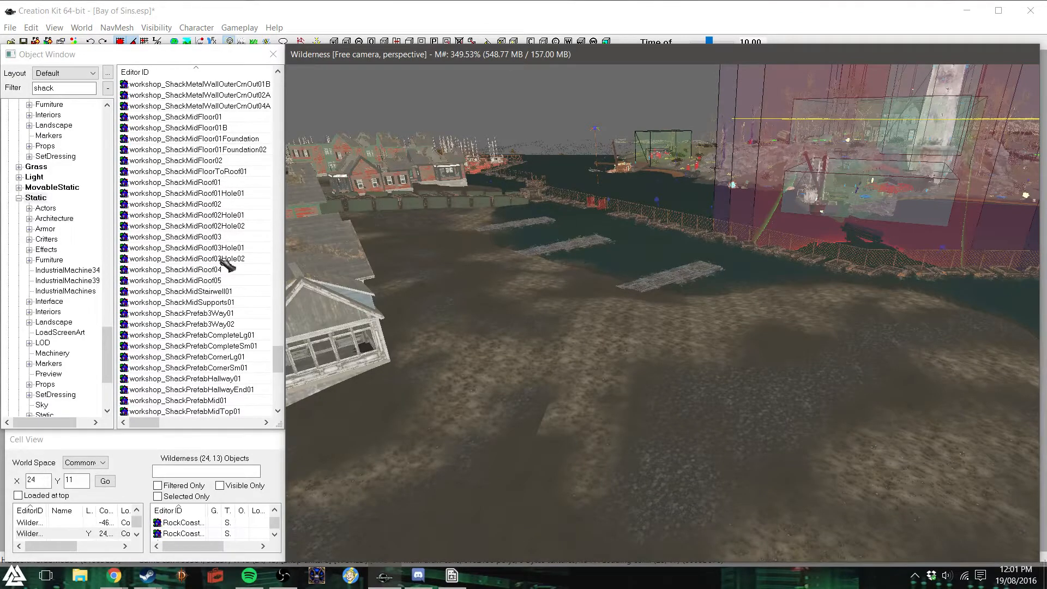
drag(278, 358, 282, 134)
drag(160, 162, 623, 479)
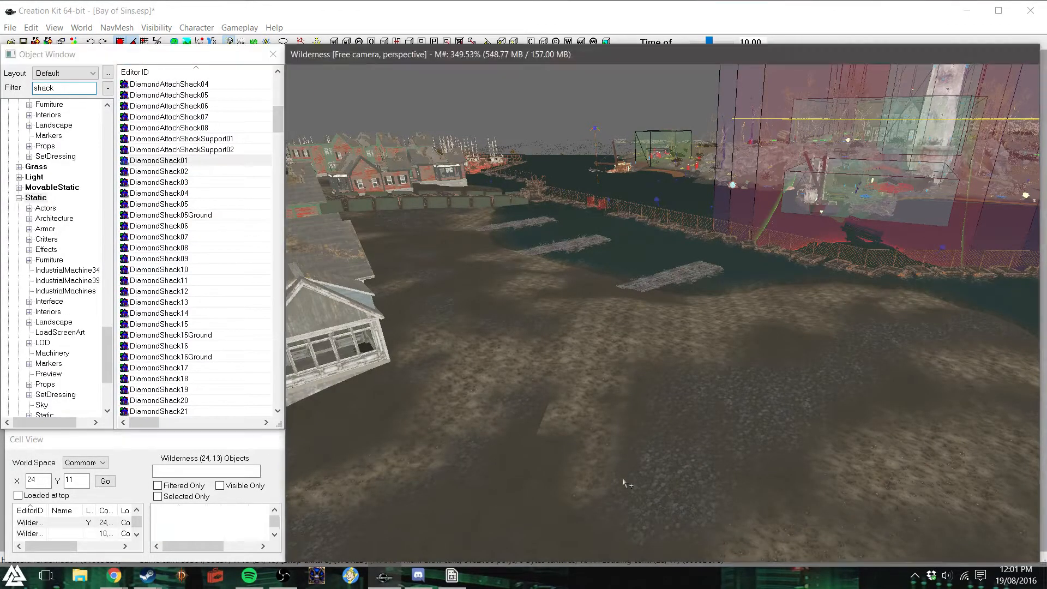
right_drag(653, 356, 720, 356)
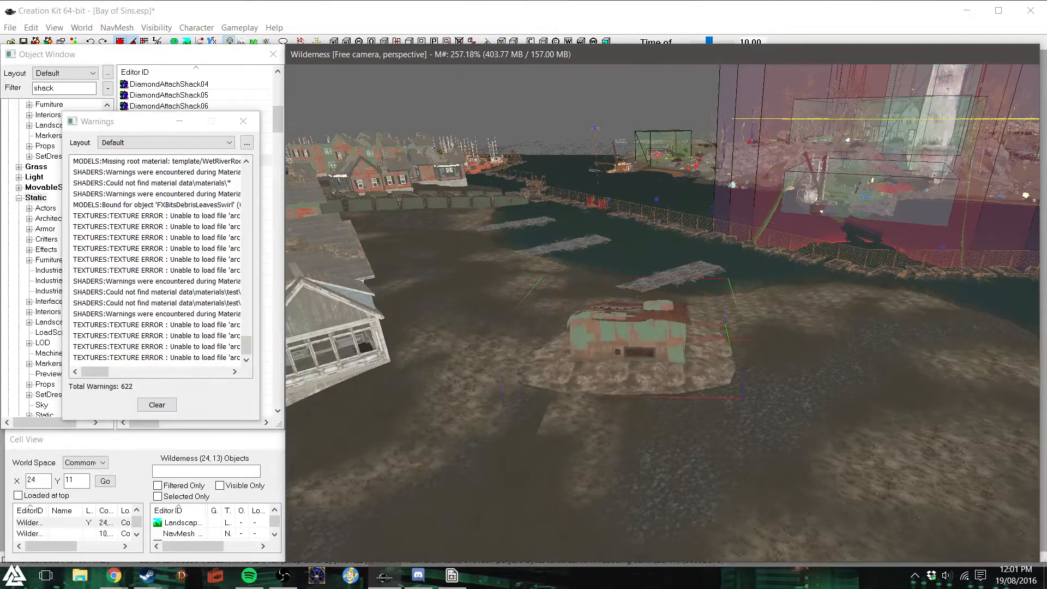
key(Delete)
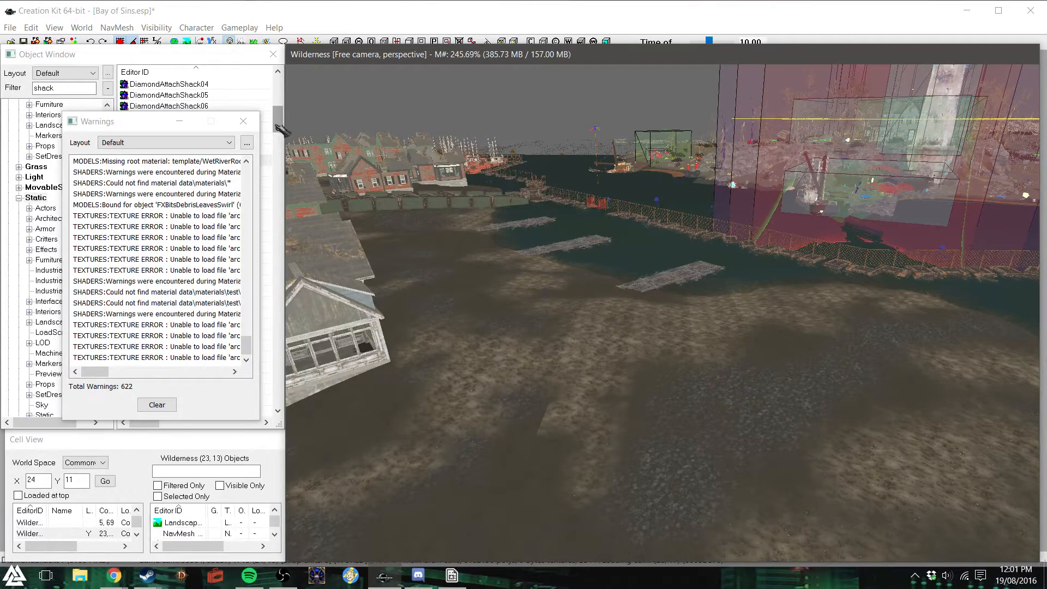
click(243, 121)
- Look over the nearby shack objects and examine the open ground between the houses, piers and floating fence
drag(279, 122, 277, 91)
scroll(280, 94, down, 9)
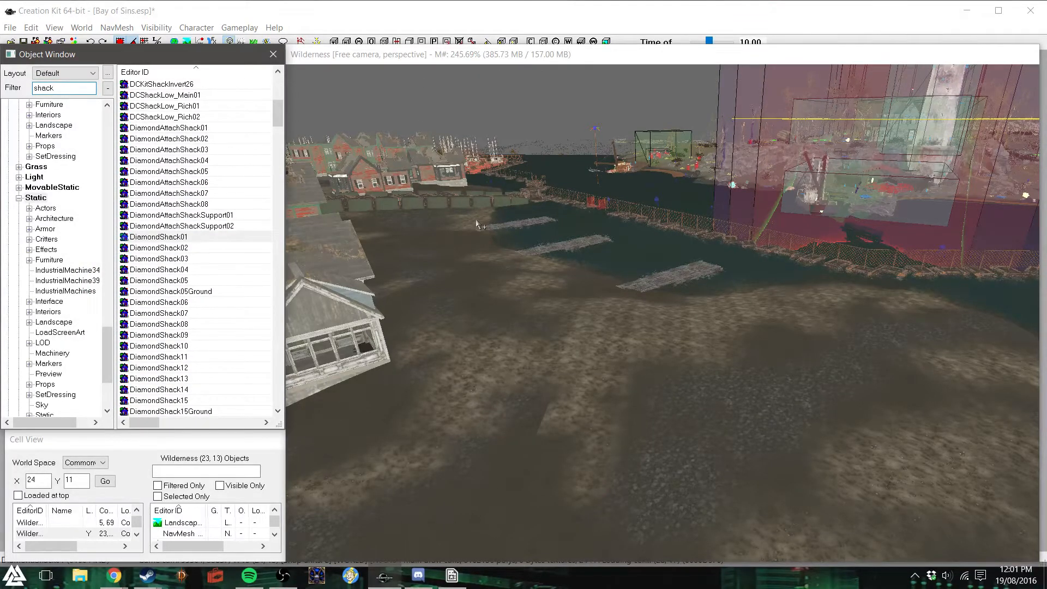
scroll(754, 318, up, 3)
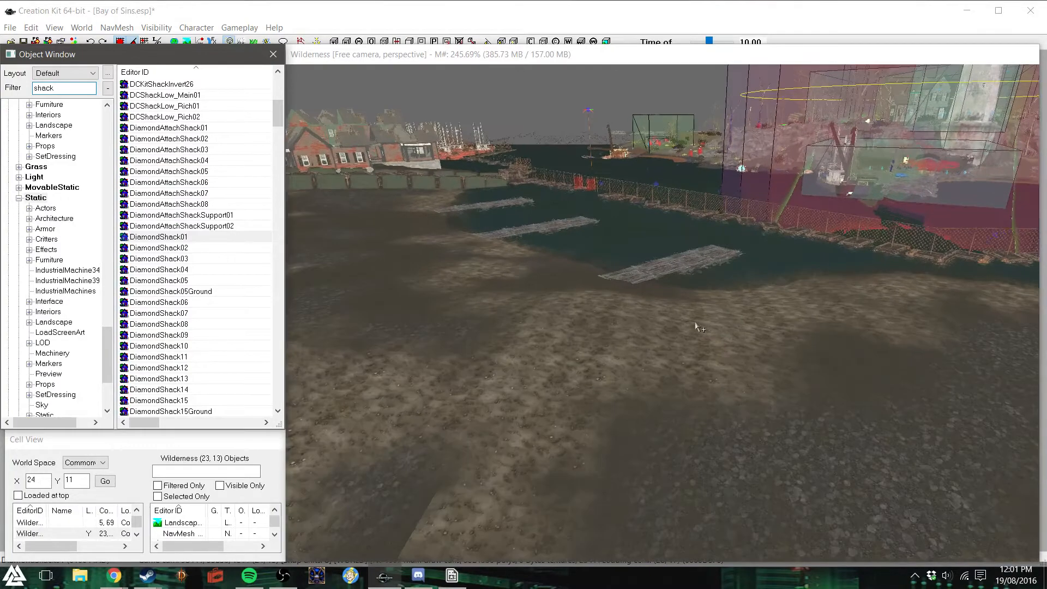
mouse_move(696, 327)
shift+middle_down()
mouse_move(681, 317)
mouse_move(562, 330)
mouse_move(696, 317)
shift+middle_up()
text(F)
click(562, 213)
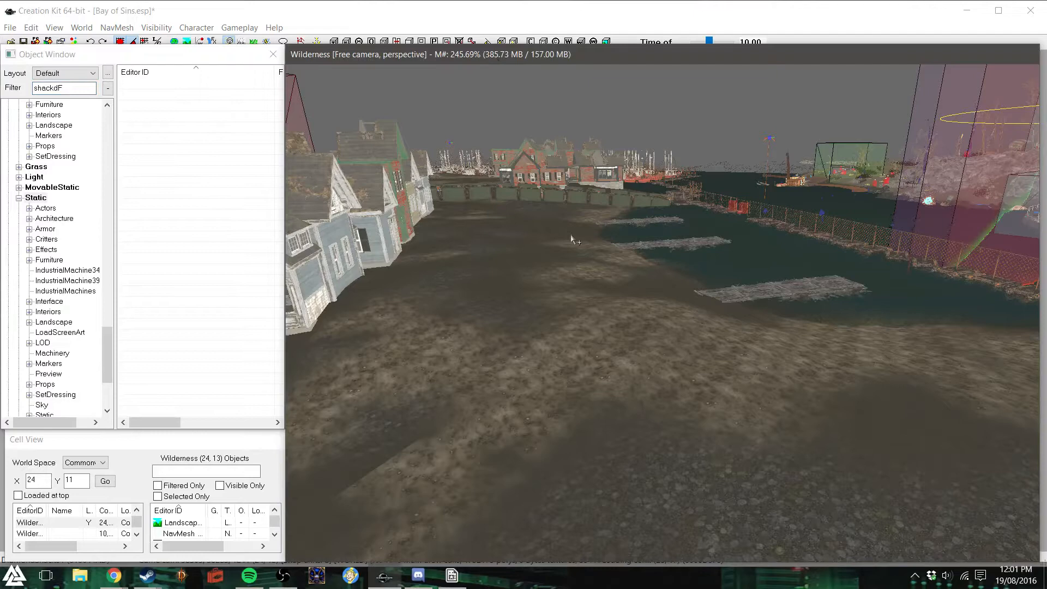
shift+middle_drag(574, 250, 609, 255)
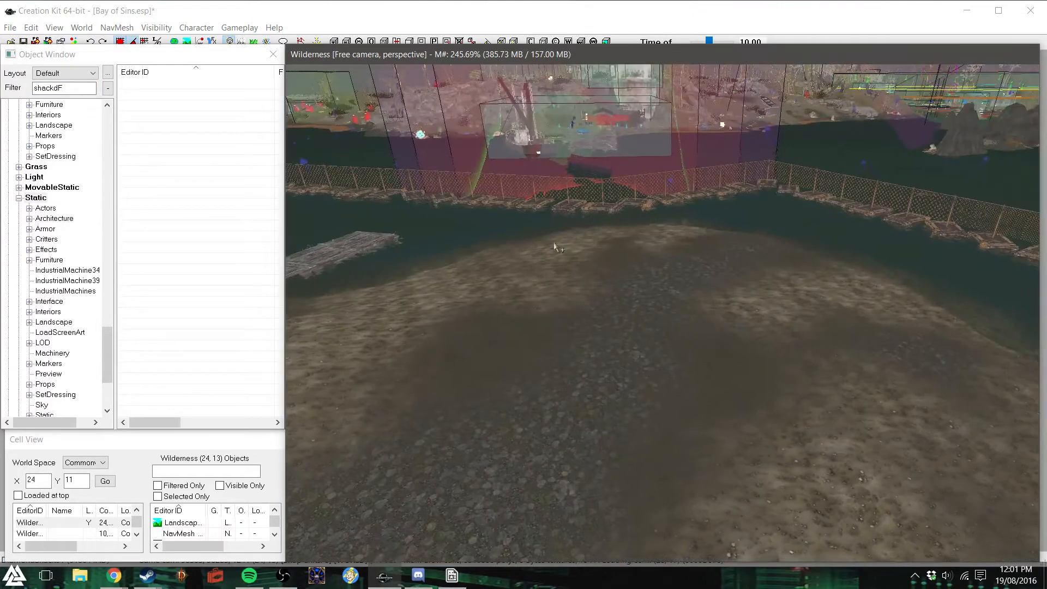
- Restore the "shack" filter and try workshop_ShackPrefabCompleteLg01 on the open shore, turning it to check its sides before deleting it
click(65, 88)
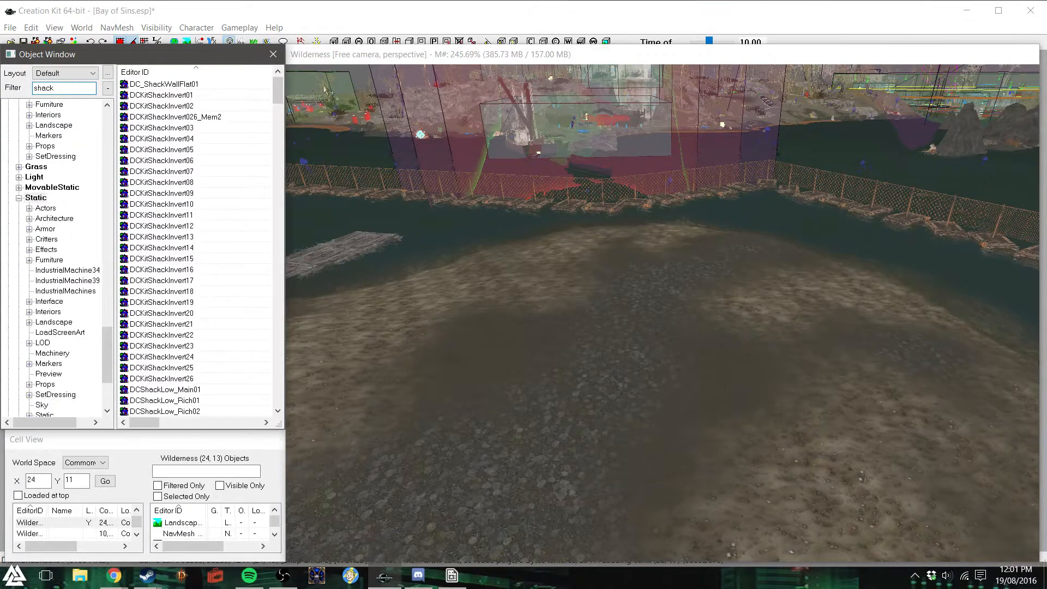
drag(279, 94, 273, 366)
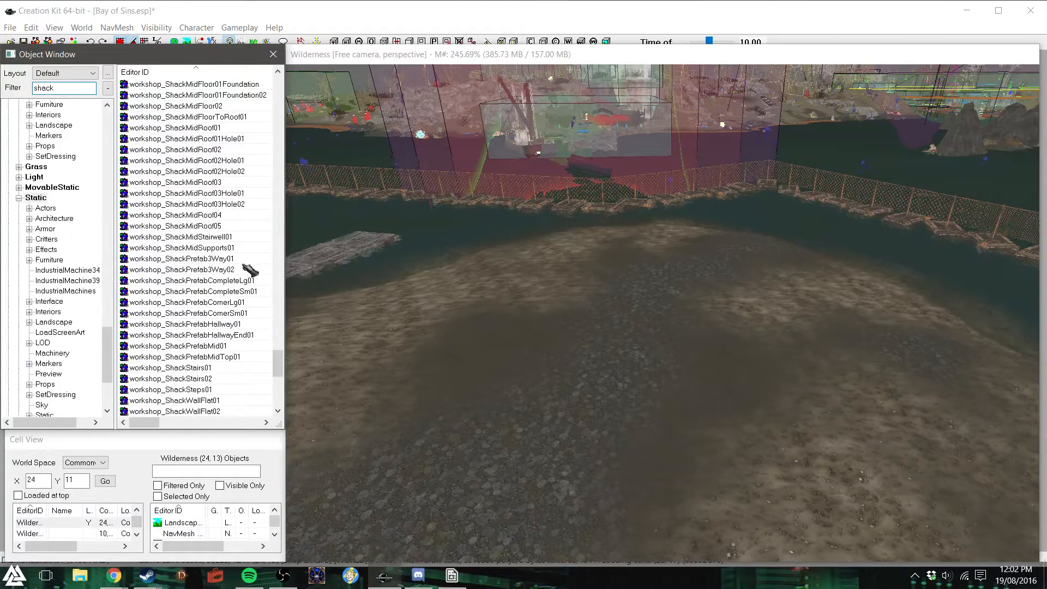
drag(218, 281, 608, 331)
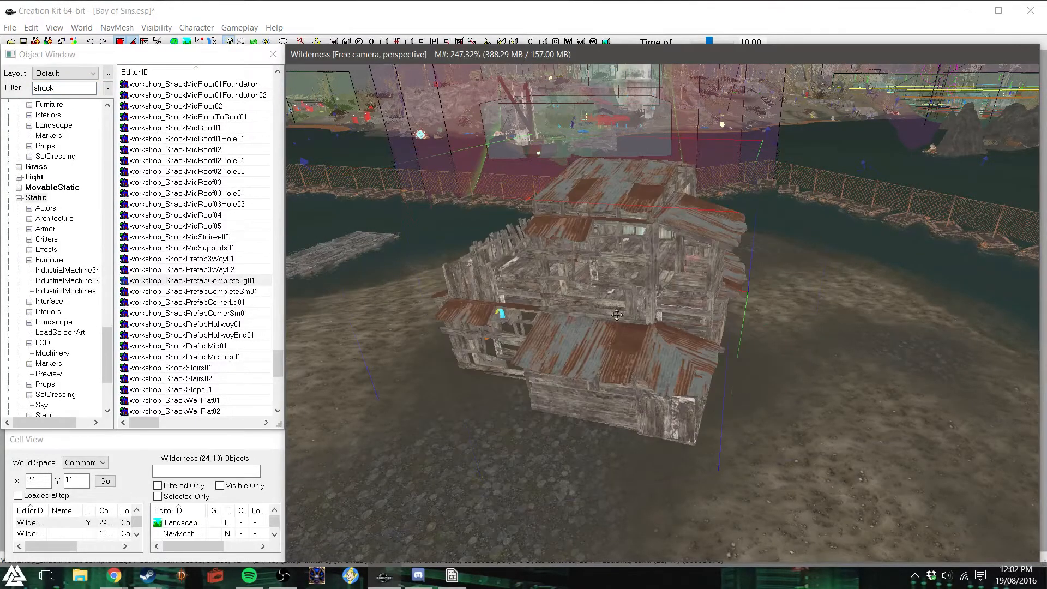
right_drag(617, 343, 682, 343)
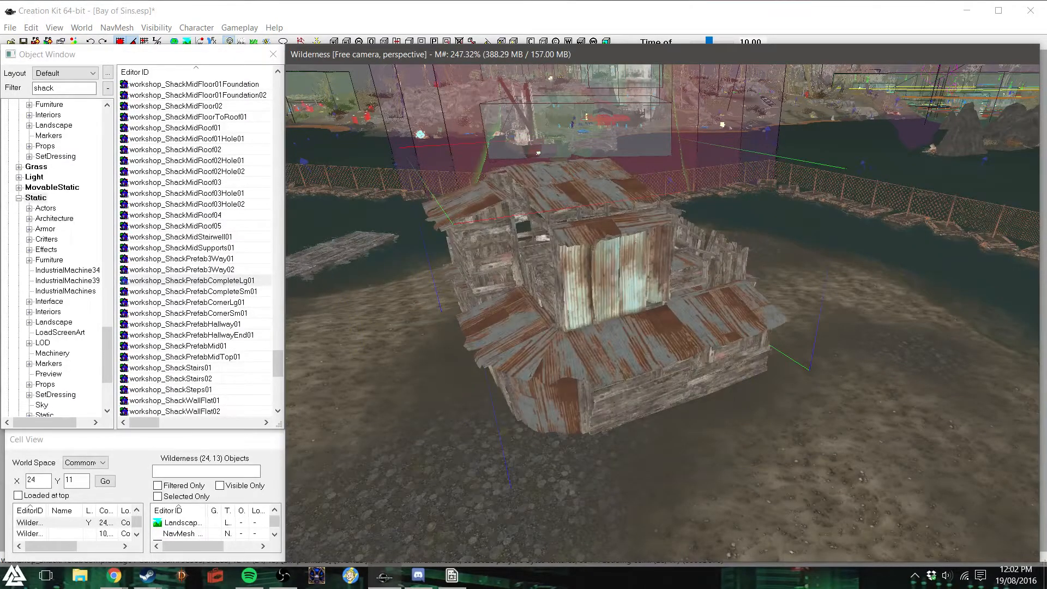
right_drag(616, 343, 714, 343)
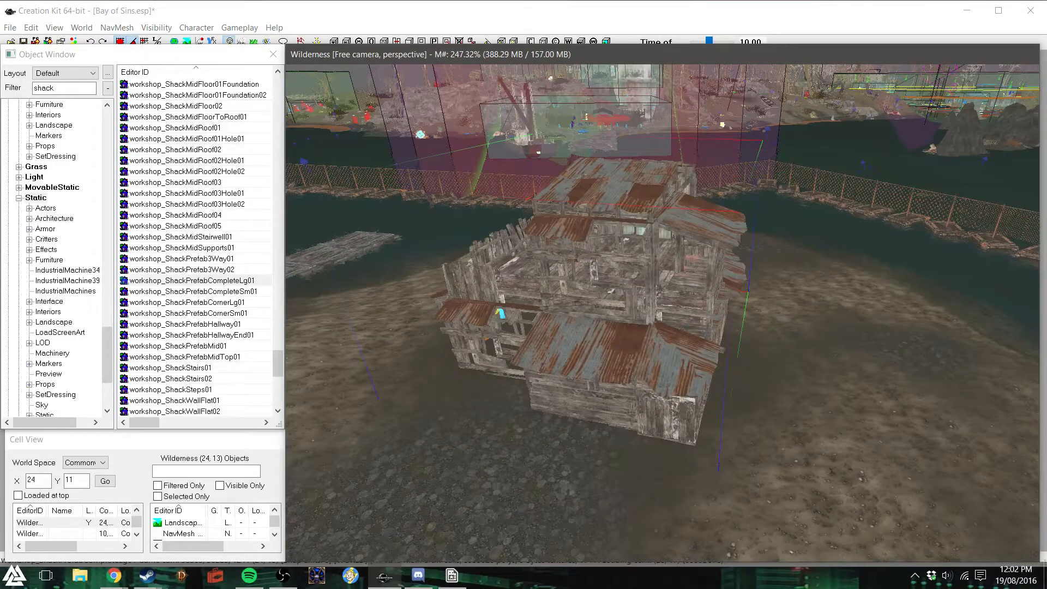
key(Delete)
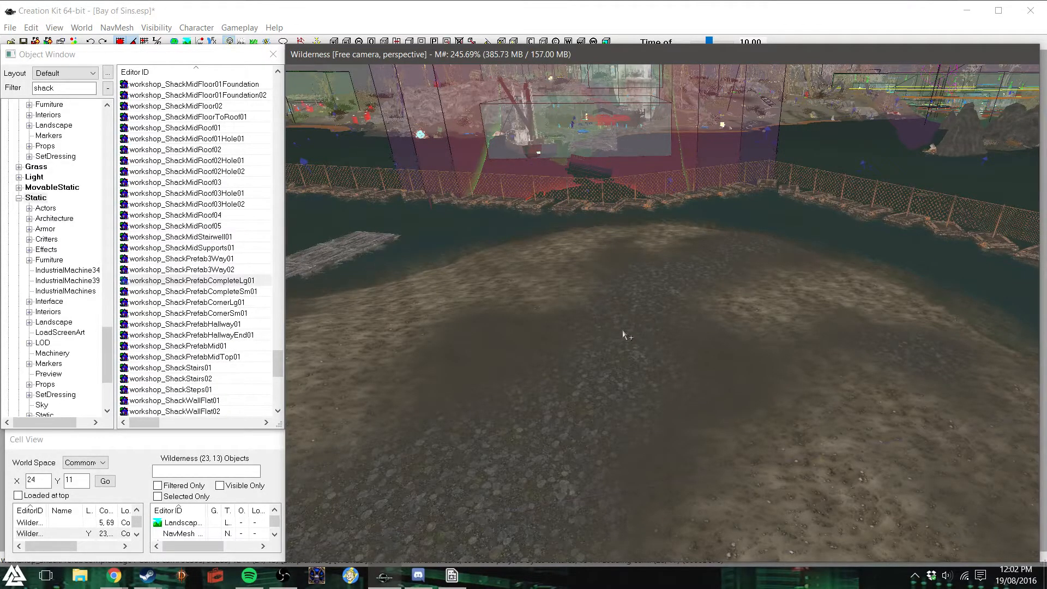
- Check the shoreline beside the pier, filter the static objects by "boat" and look through the boat models
scroll(623, 332, down, 2)
mouse_move(623, 330)
shift+middle_down()
mouse_move(599, 321)
mouse_move(610, 325)
shift+middle_up()
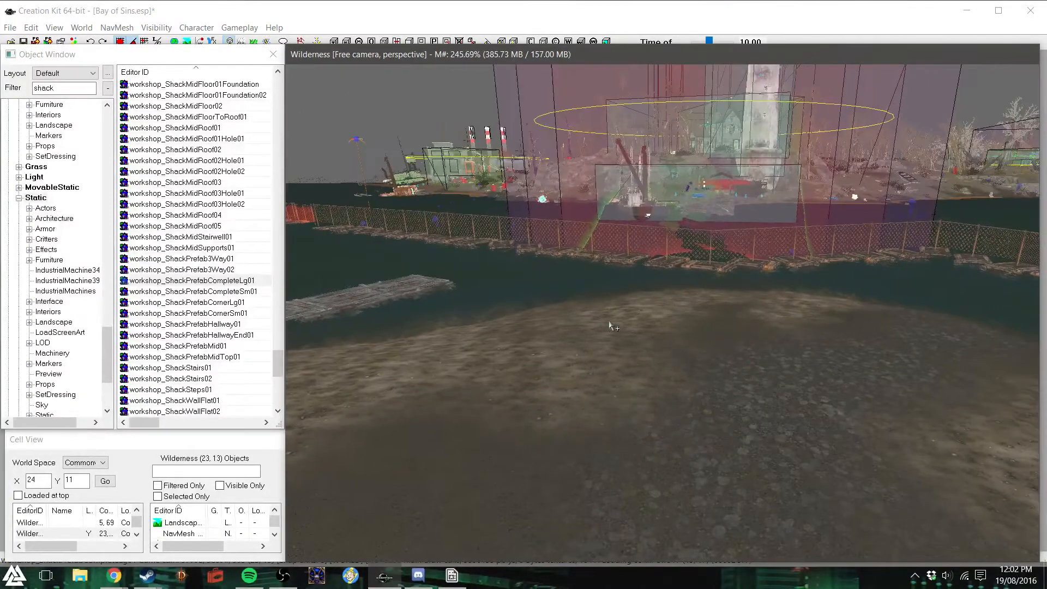
scroll(610, 322, down, 1)
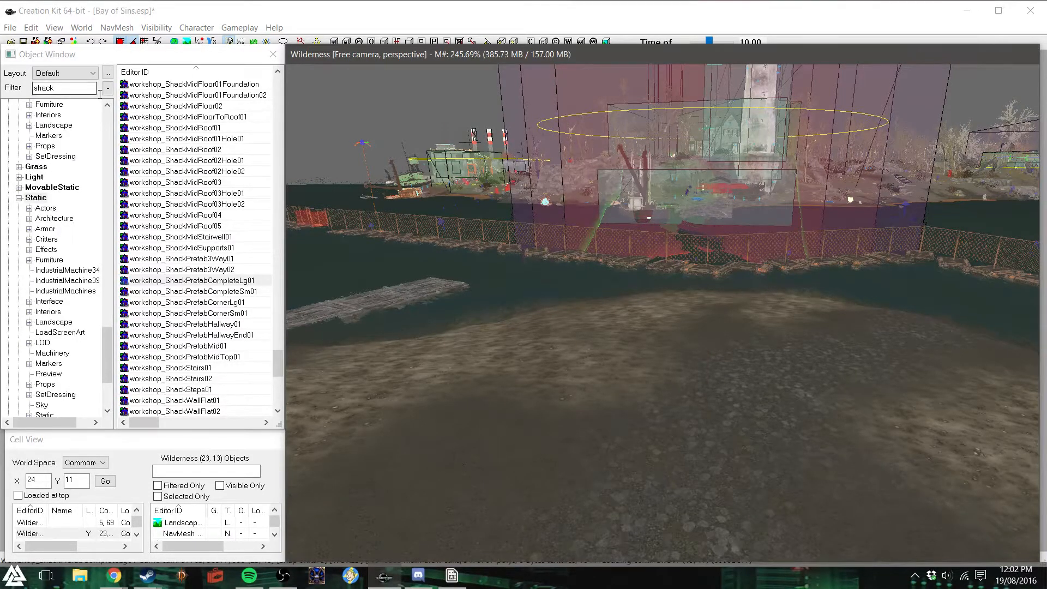
drag(90, 88, 18, 78)
text(boat)
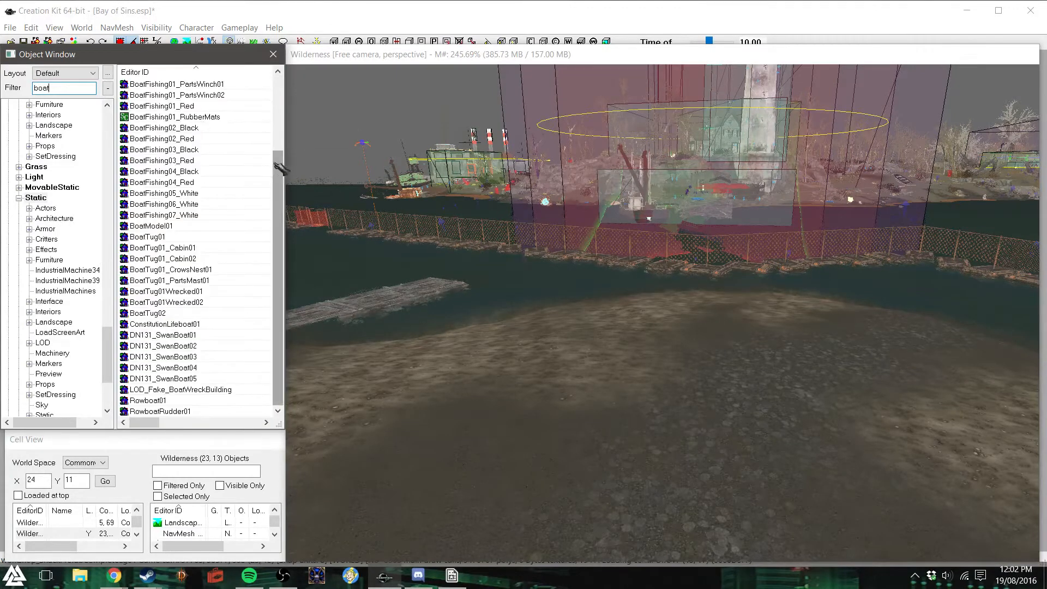
drag(274, 162, 257, 185)
drag(61, 88, 28, 91)
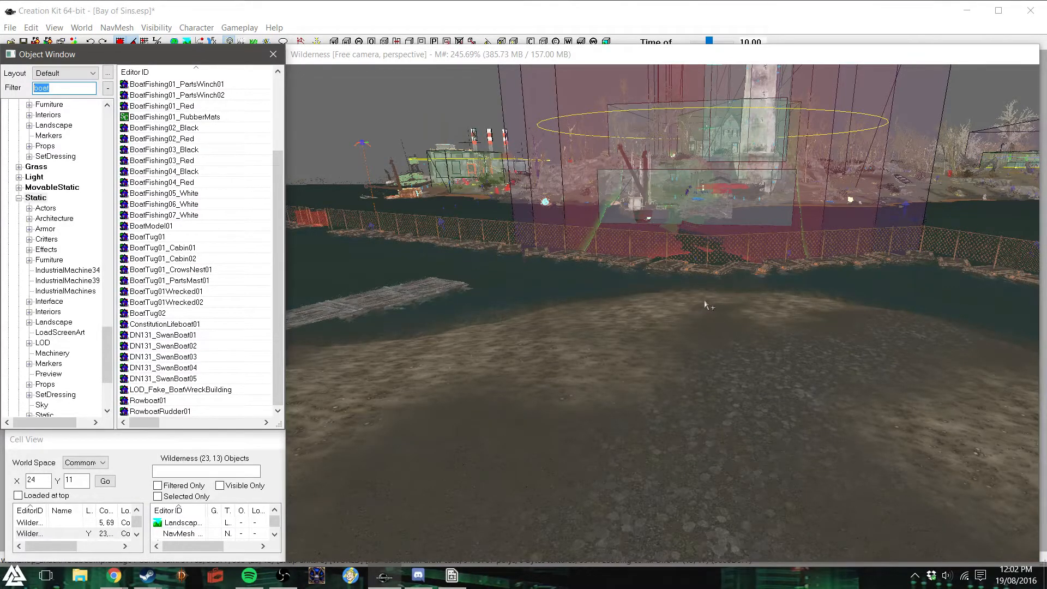
- Filter the static objects by "oil", "tank" and "ship" in turn to look for suitable shoreline models
text(oil)
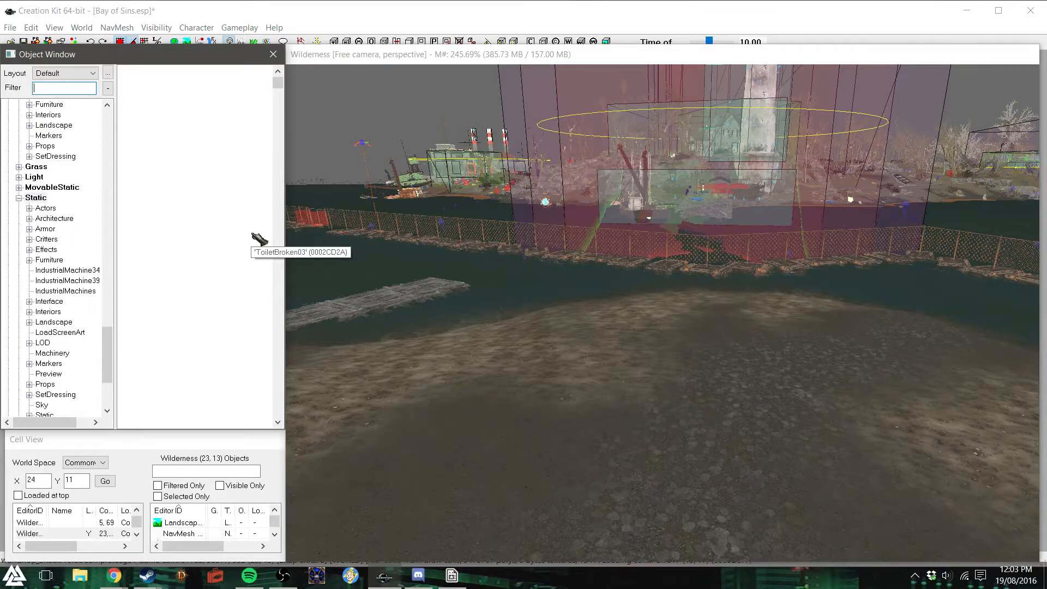
text(tank)
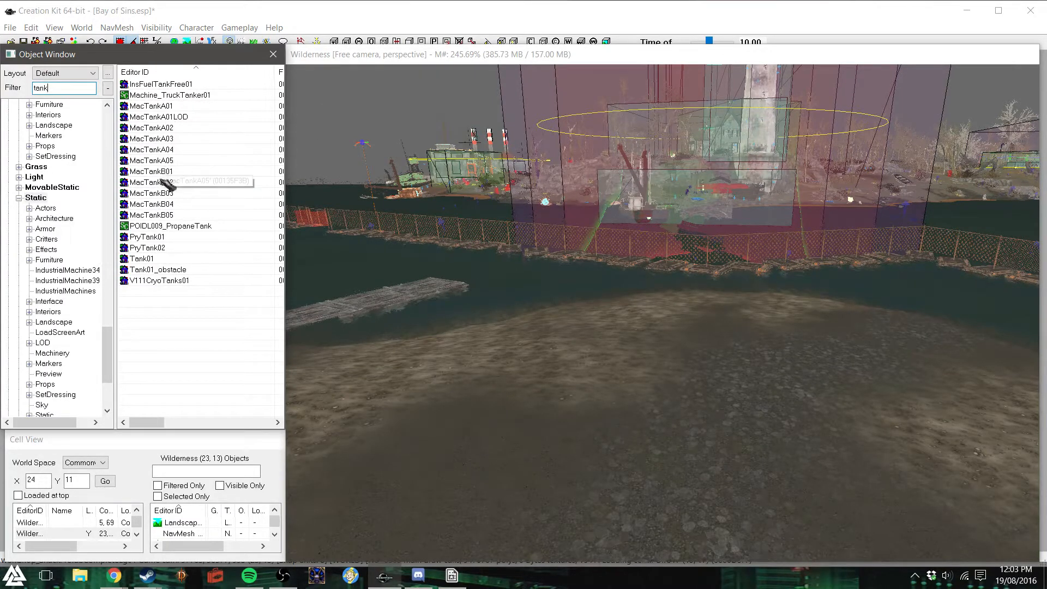
mouse_move(111, 342)
mouse_down()
mouse_move(106, 365)
mouse_move(107, 353)
mouse_up()
drag(61, 90, 22, 101)
text(ship)
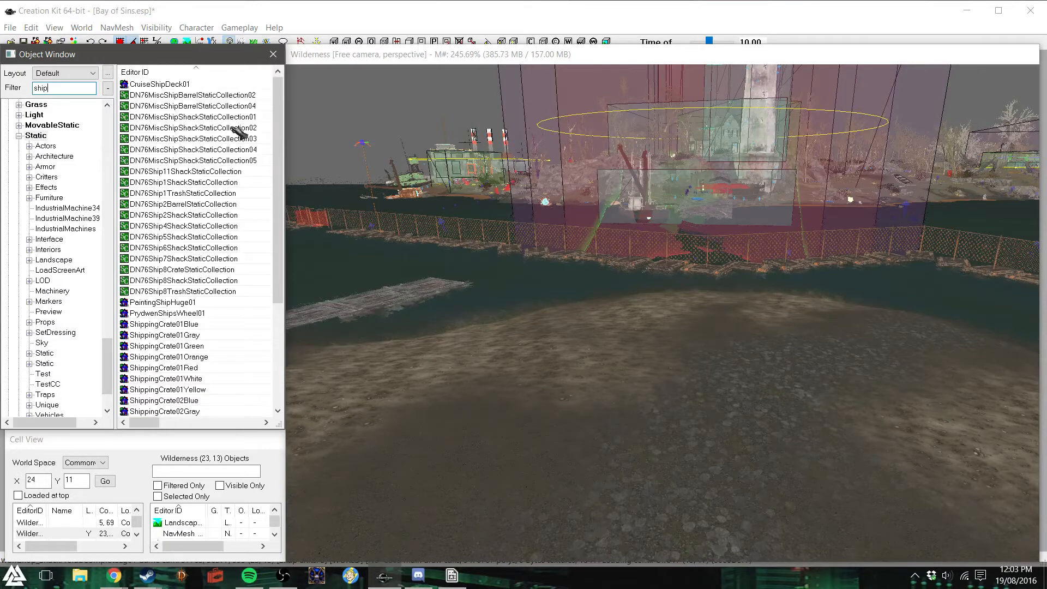
- Try CruiseShipDeck01 at the shoreline, moving it around and lowering it into the ground before deleting it
drag(196, 84, 730, 437)
right_drag(709, 327, 763, 325)
drag(763, 326, 763, 223)
right_drag(763, 224, 850, 224)
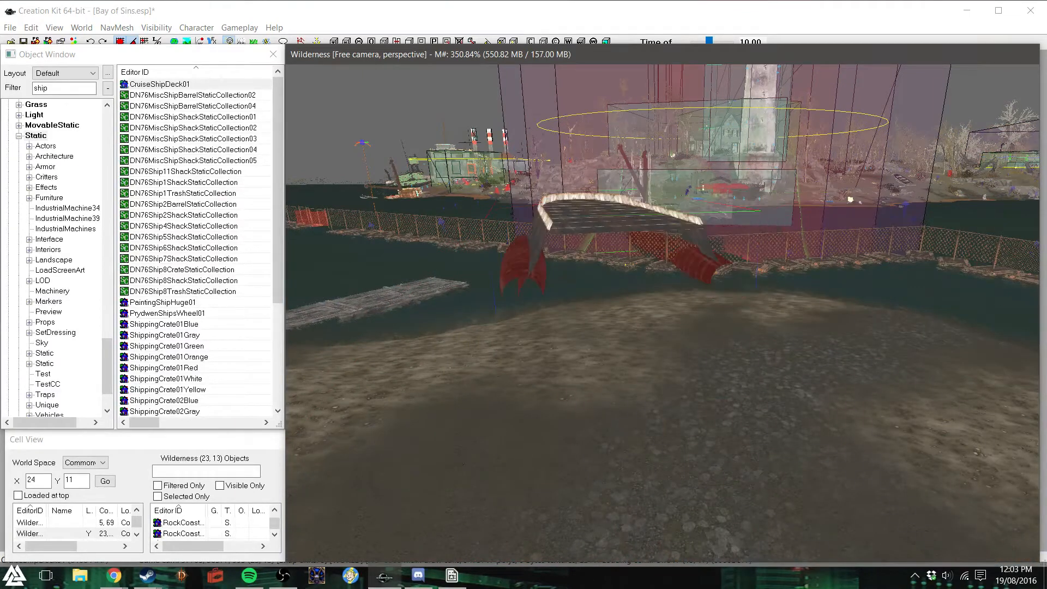
drag(638, 258, 812, 213)
key(z)
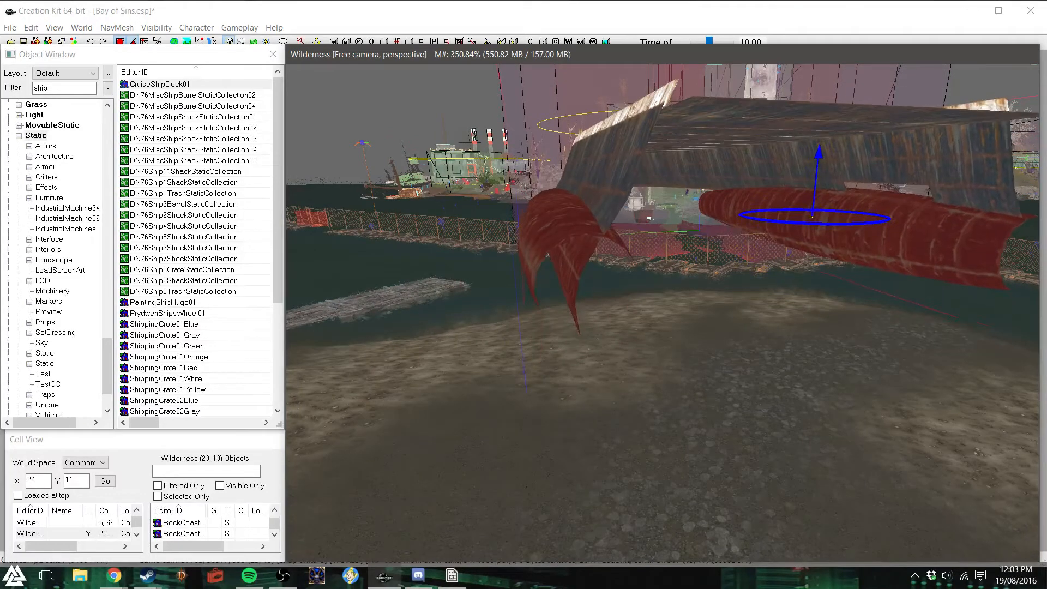
right_drag(812, 214, 971, 217)
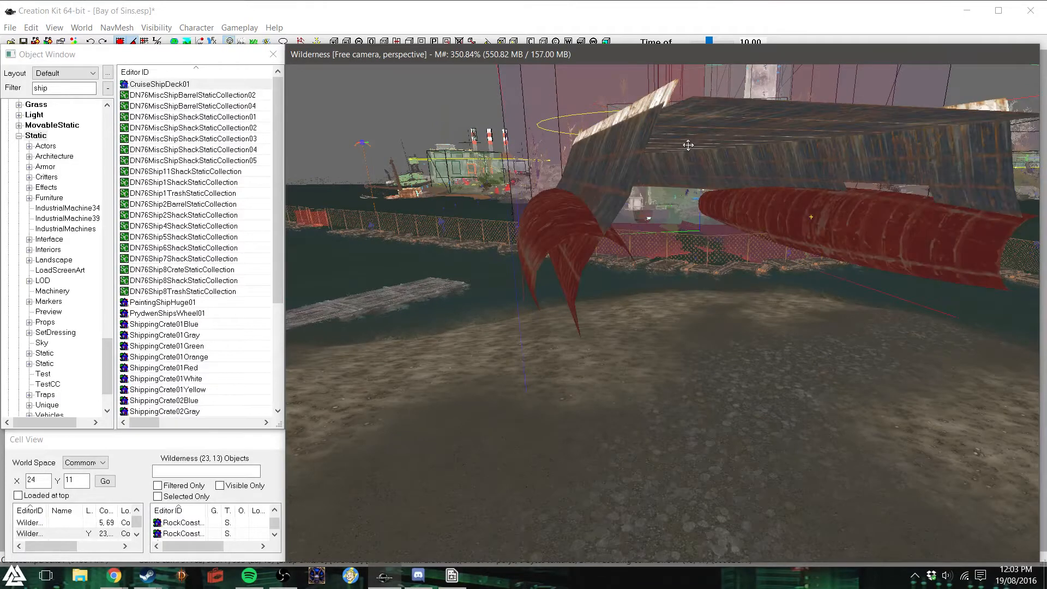
key(z)
drag(688, 145, 655, 286)
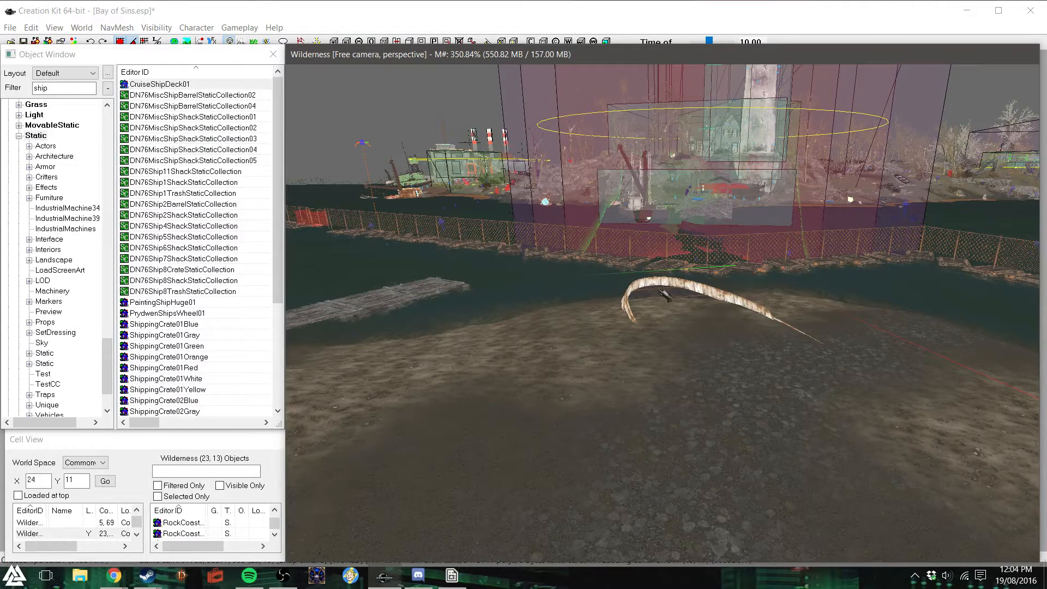
drag(661, 289, 615, 362)
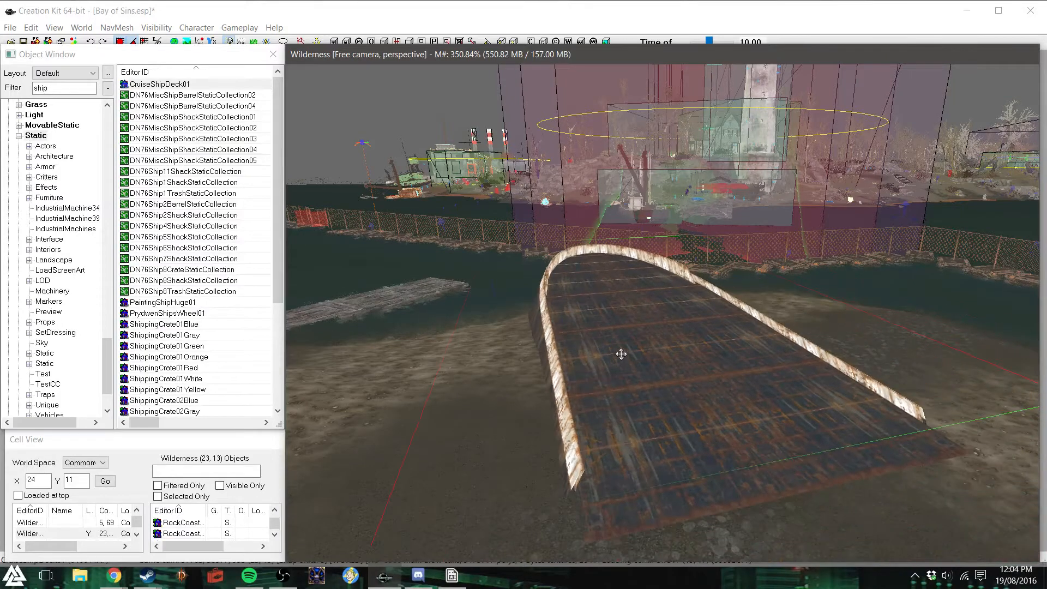
key(Delete)
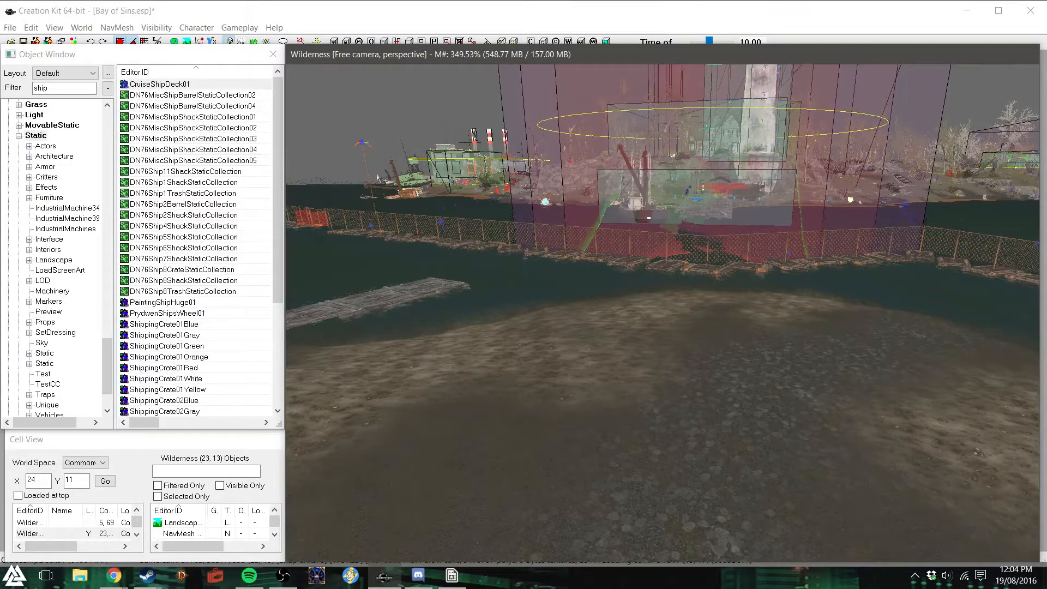
- Try ShipWrecked01 on the shore, repositioning it and checking its deck and hull from several sides before deleting it
drag(278, 164, 278, 199)
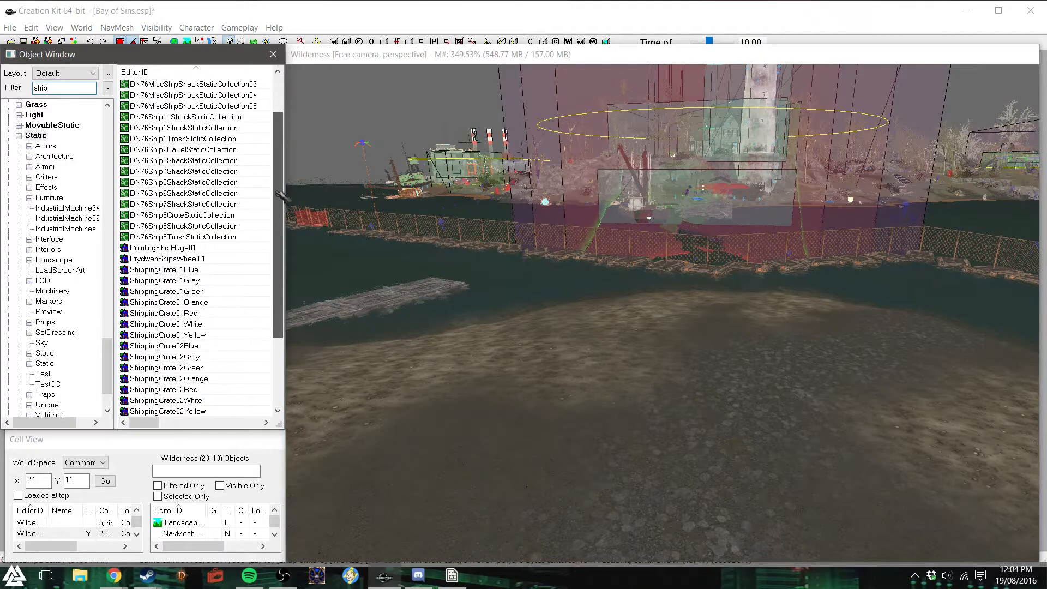
drag(279, 245, 275, 311)
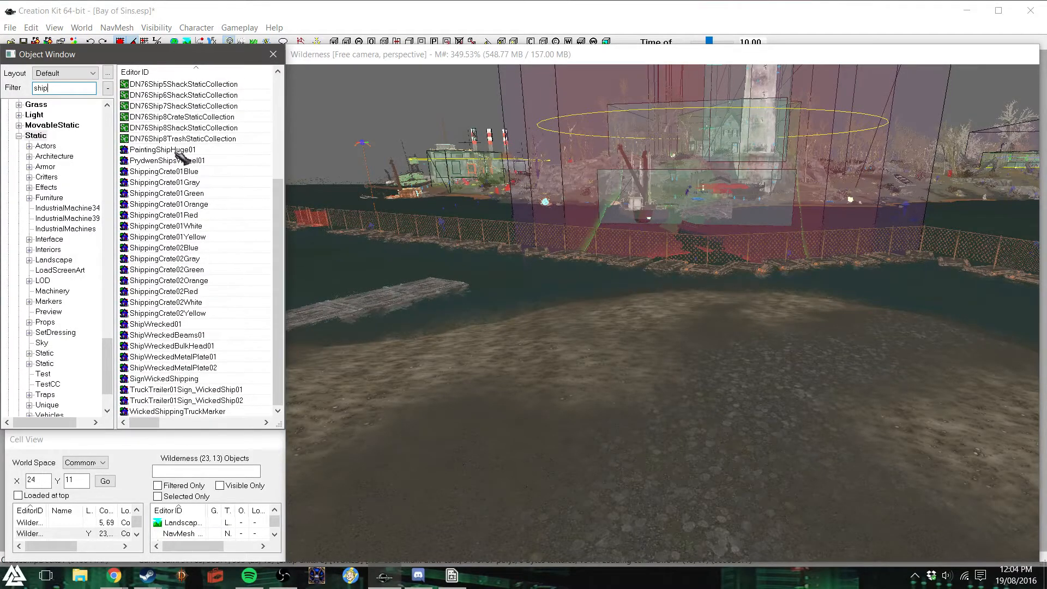
drag(158, 324, 672, 385)
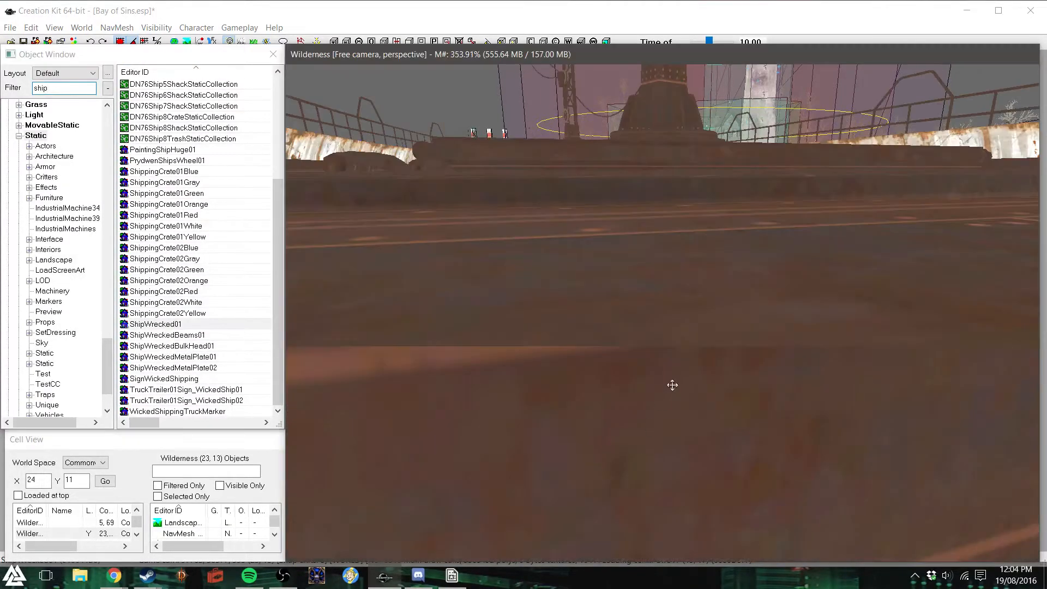
drag(619, 292, 696, 474)
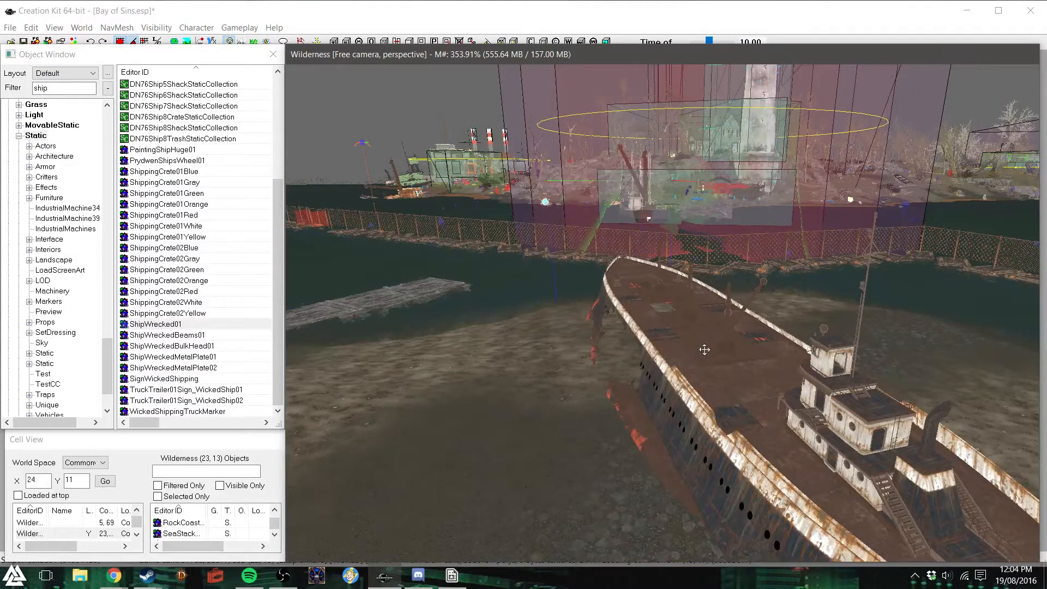
mouse_move(691, 355)
shift+middle_down()
mouse_move(719, 318)
mouse_move(698, 346)
shift+middle_up()
scroll(697, 358, up, 4)
scroll(692, 354, down, 1)
right_drag(779, 426, 842, 425)
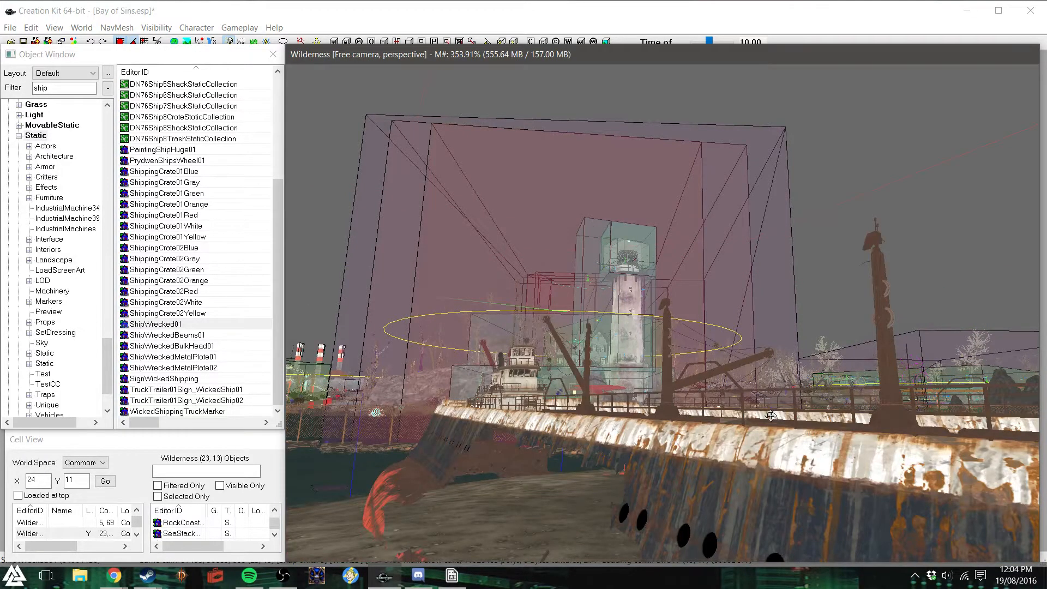
drag(646, 454, 663, 159)
right_drag(664, 160, 577, 257)
scroll(595, 251, down, 1)
shift+middle_drag(594, 251, 587, 279)
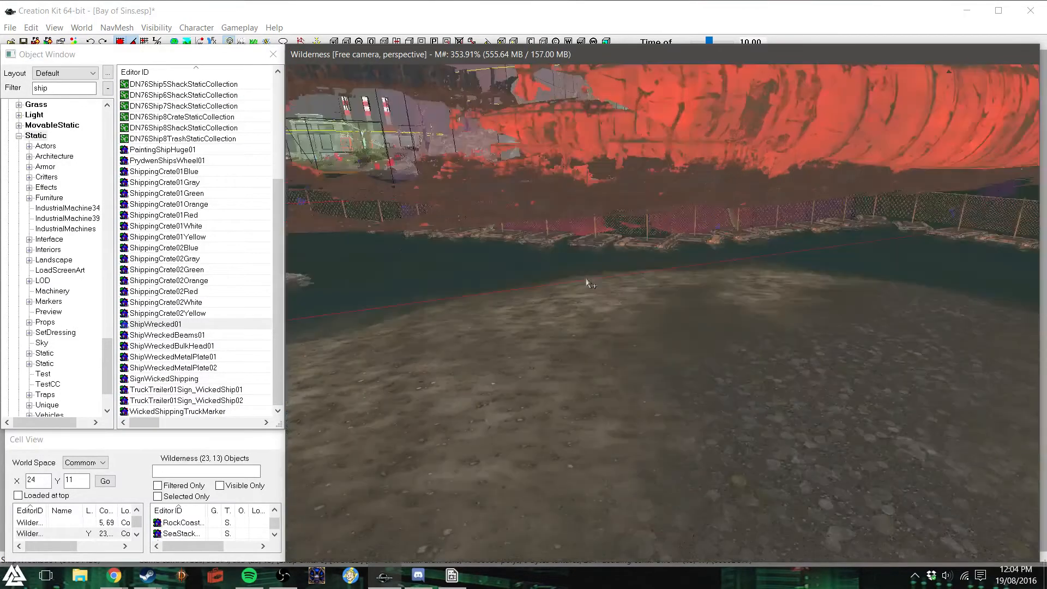
scroll(587, 280, down, 2)
right_drag(640, 230, 598, 231)
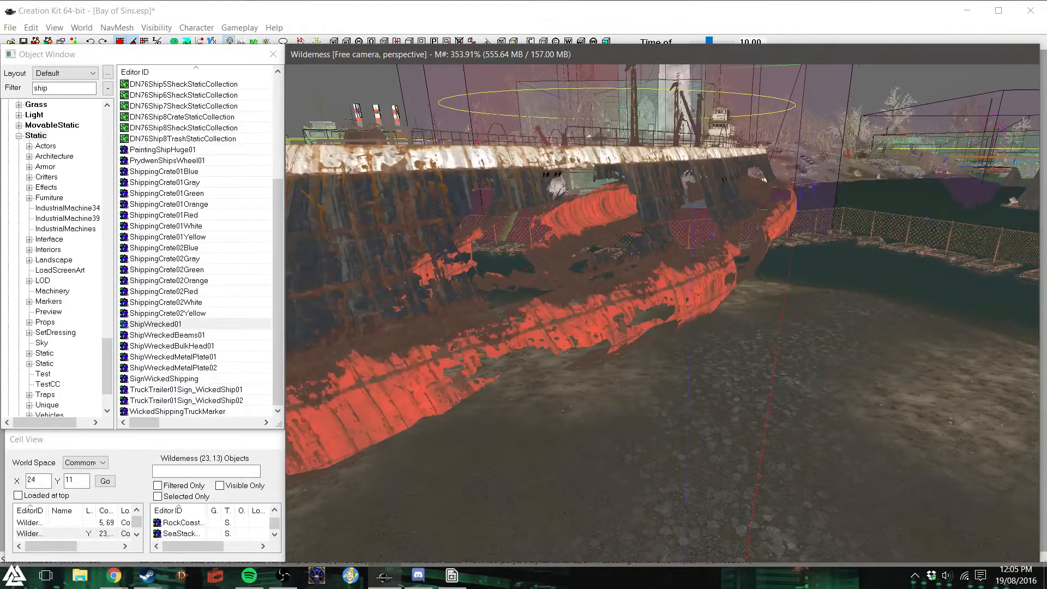
key(Delete)
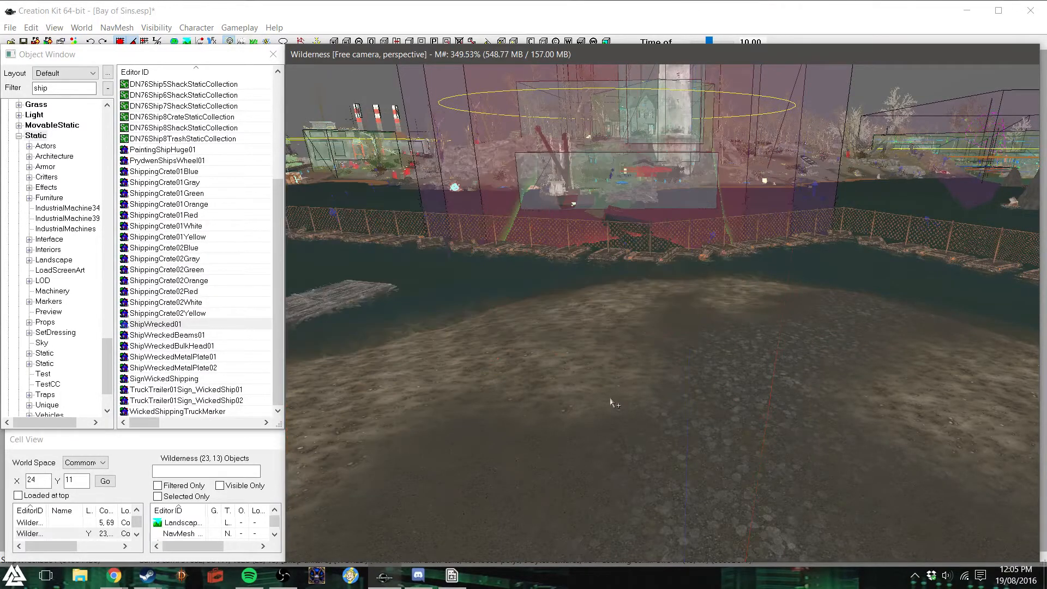
- Try ShipWreckedBulkHead01 near the floating fence, then delete it
click(156, 323)
right_click(152, 324)
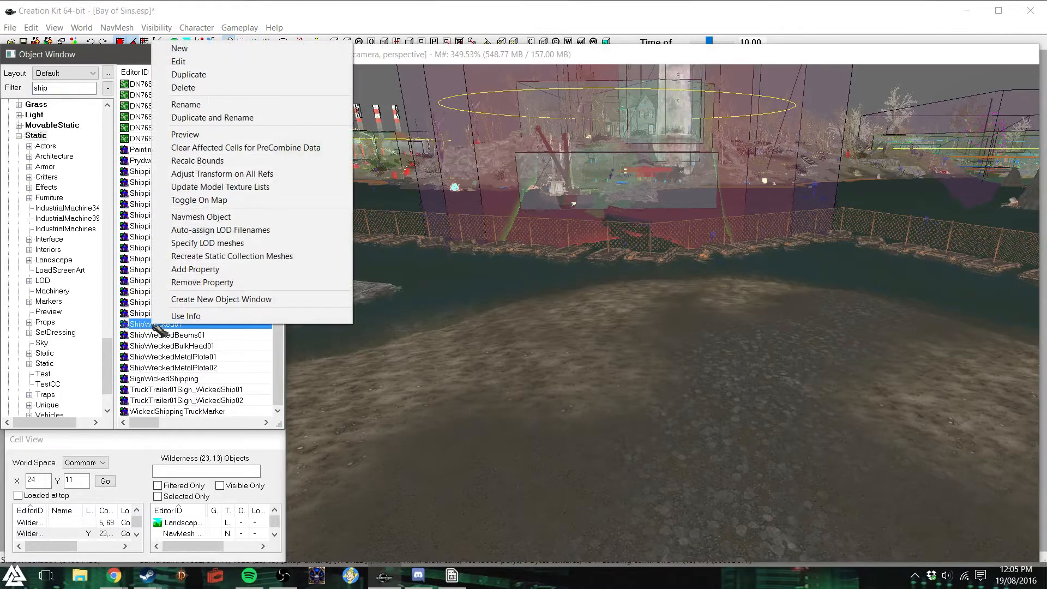
click(145, 334)
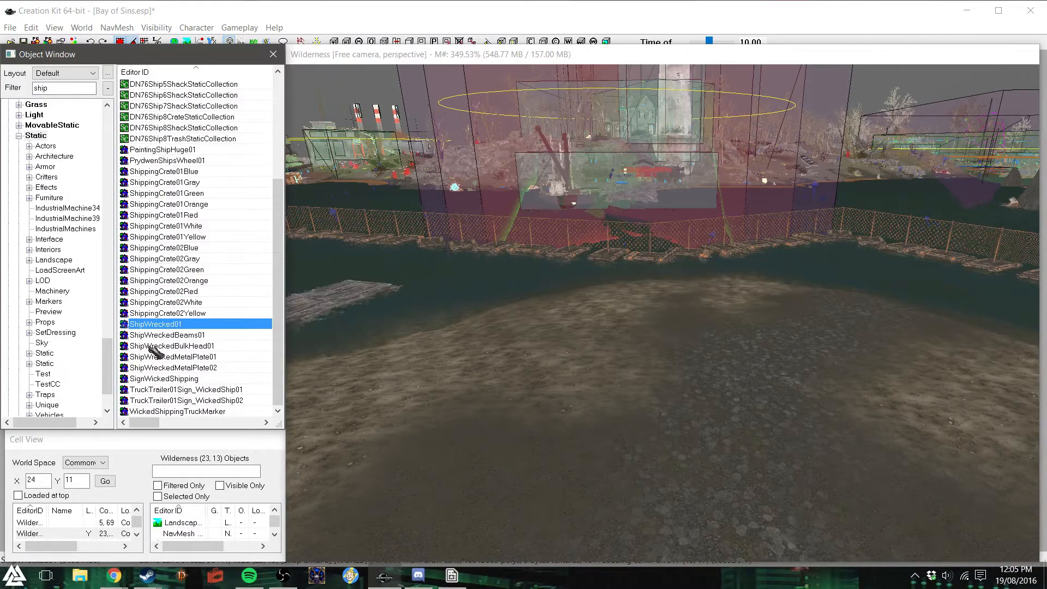
drag(190, 345, 643, 185)
key(Delete)
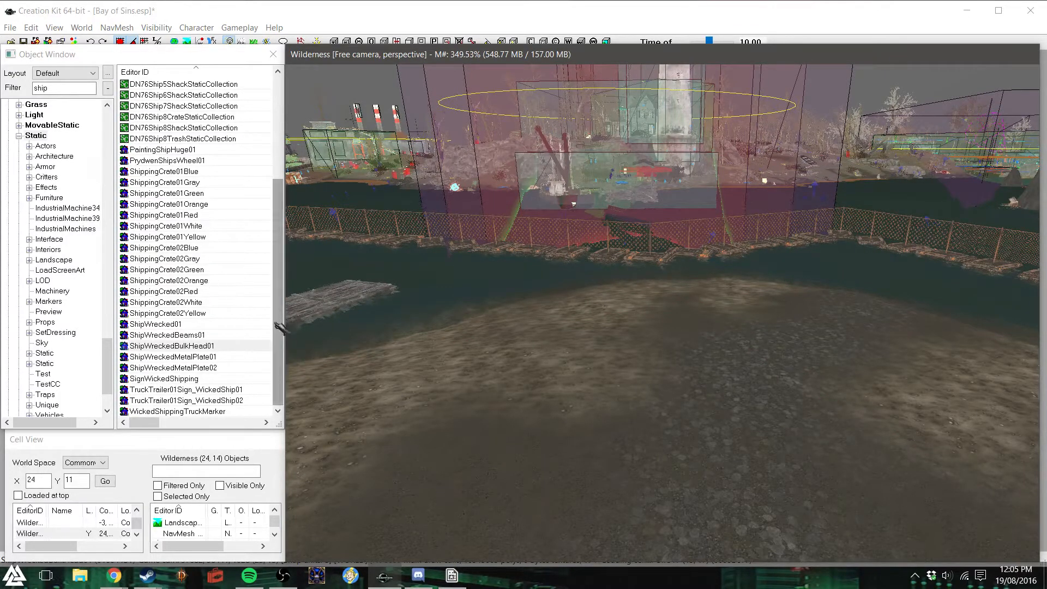
- Return to the first ship objects, try DN76Ship2BarrelStaticCollection on the open shore and delete it
drag(279, 326, 279, 217)
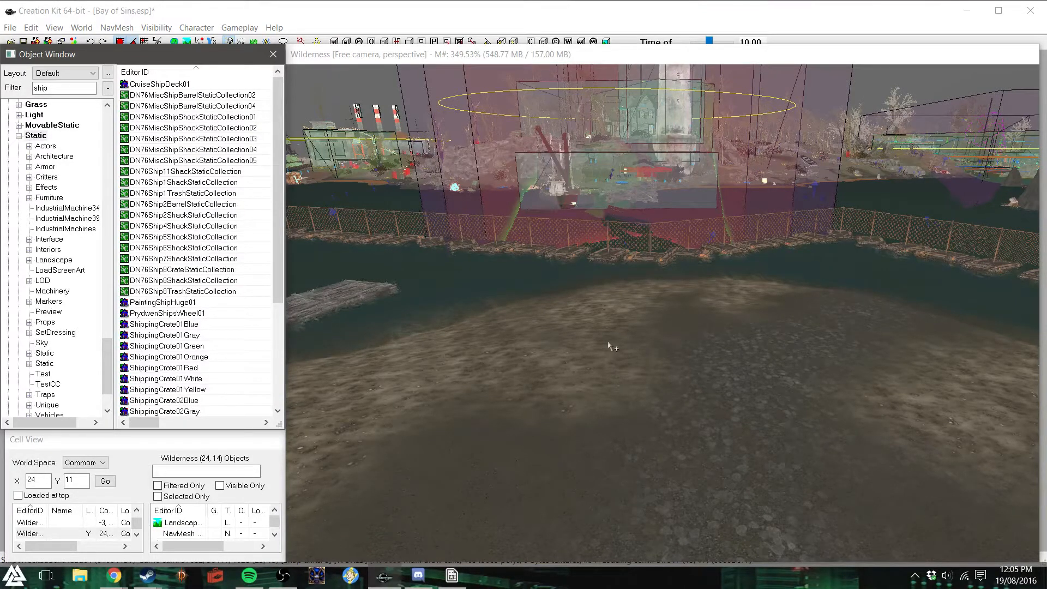
key(d)
click(341, 56)
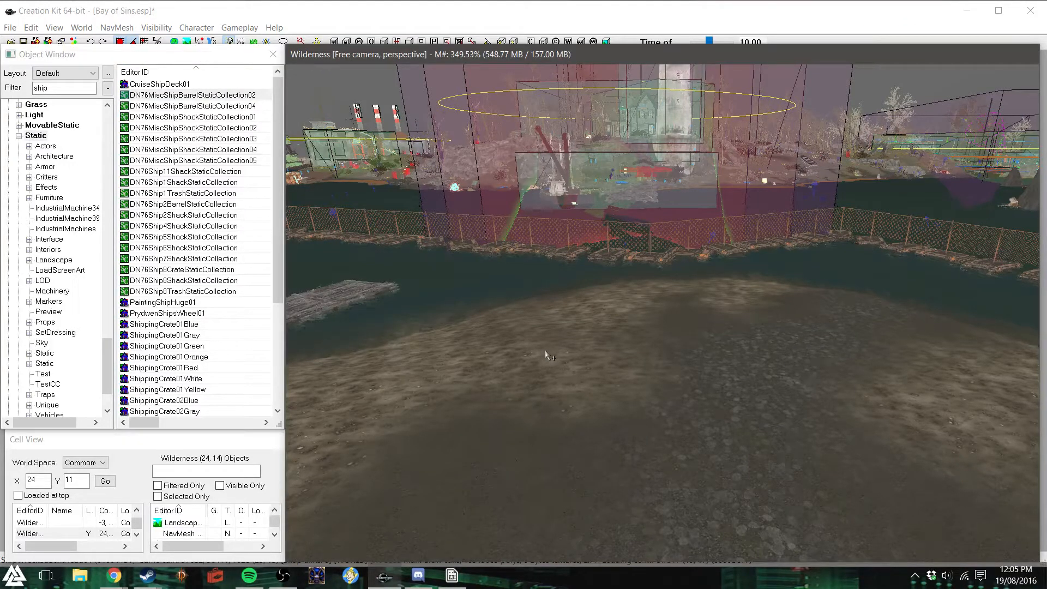
double_click(55, 88)
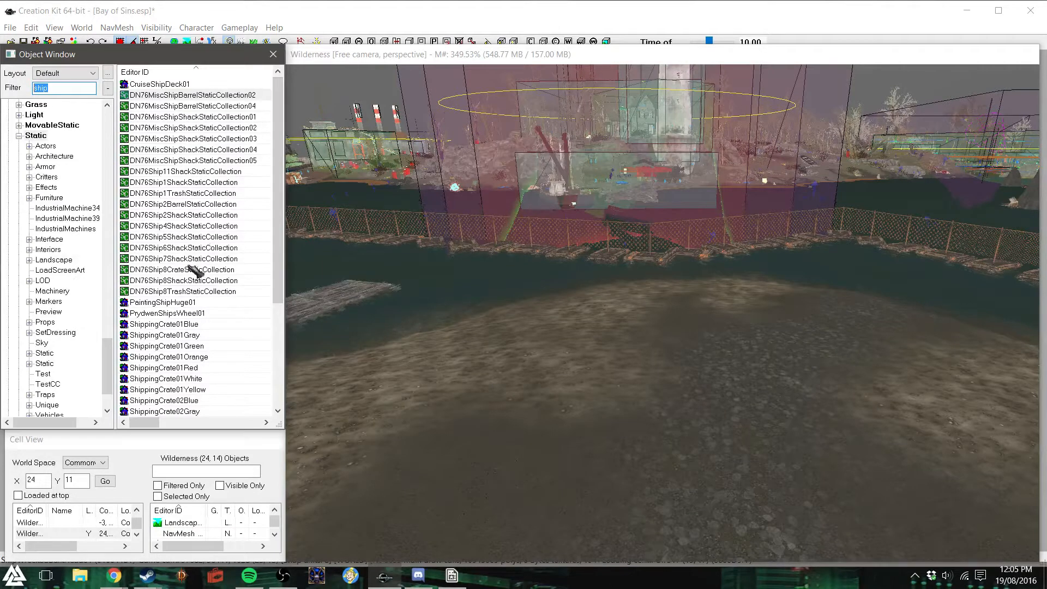
drag(203, 204, 755, 354)
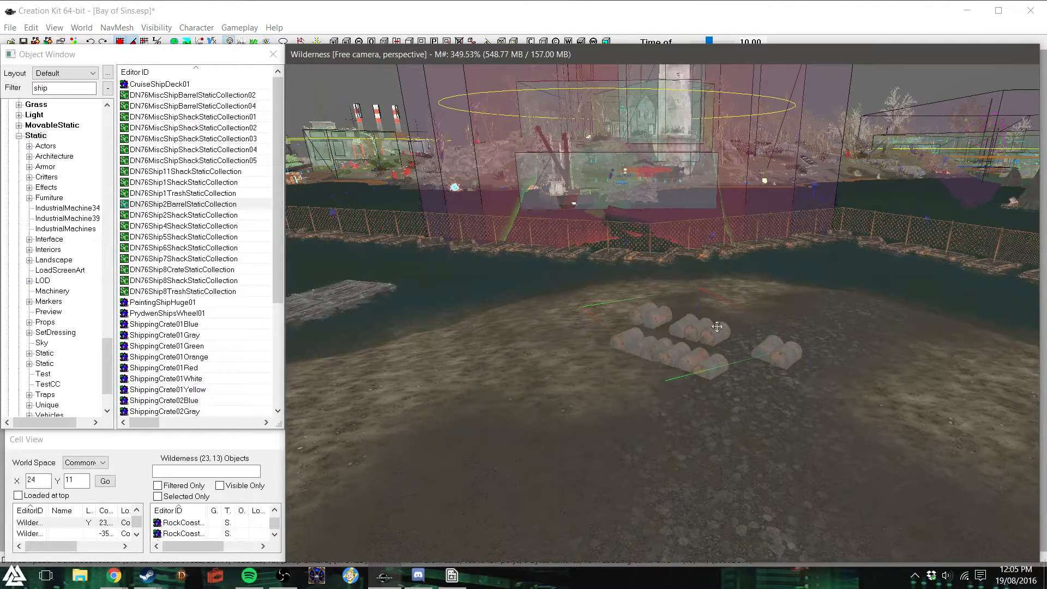
key(Delete)
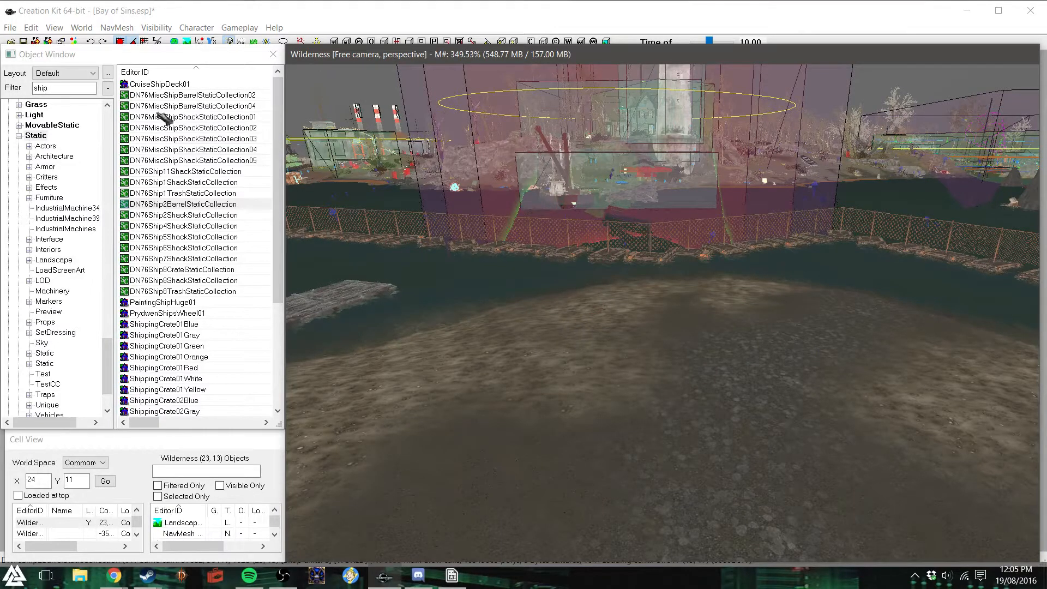
- Try DN76Ship8CrateStaticCollection on the open shore, lowering it to the ground before deleting it
drag(224, 269, 641, 38)
key(z)
drag(640, 125, 600, 383)
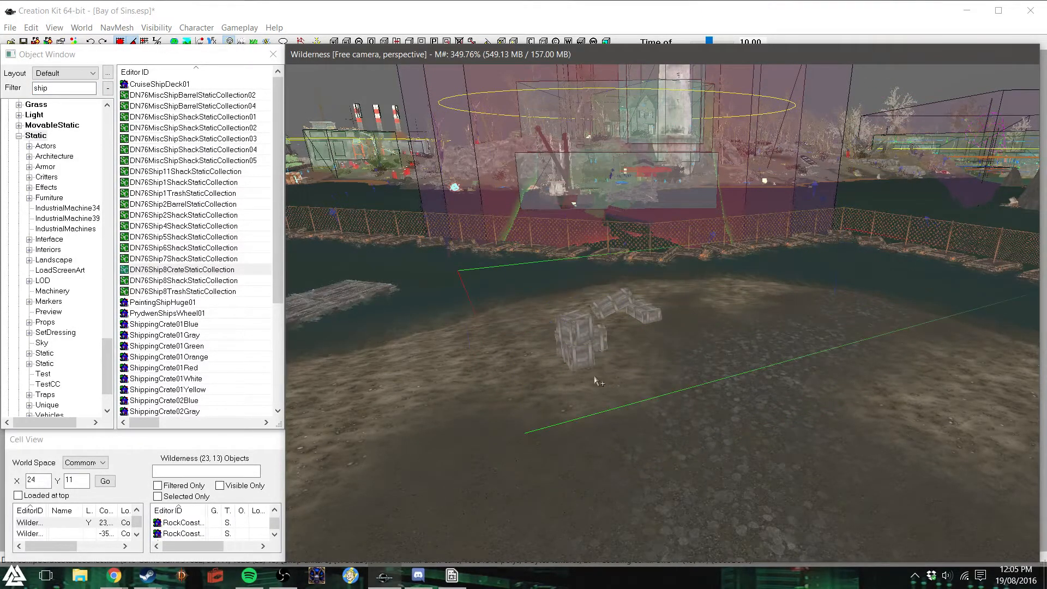
key(Delete)
- Try duplicating the end section of the existing pier beside the shore, then delete the copy
click(357, 274)
key(ctrl+d)
click(364, 336)
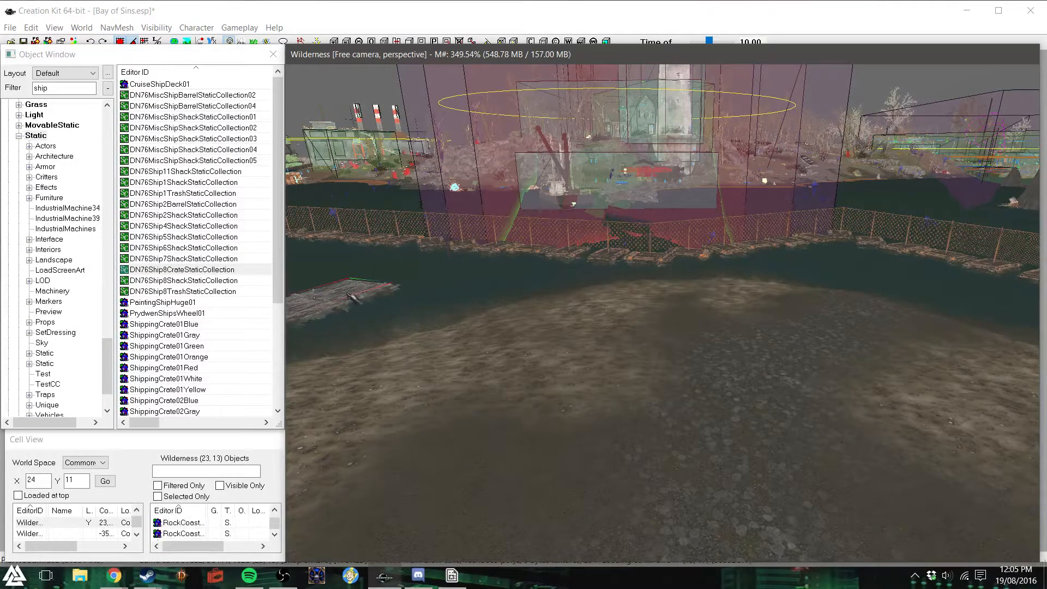
key(ctrl+v)
key(Delete)
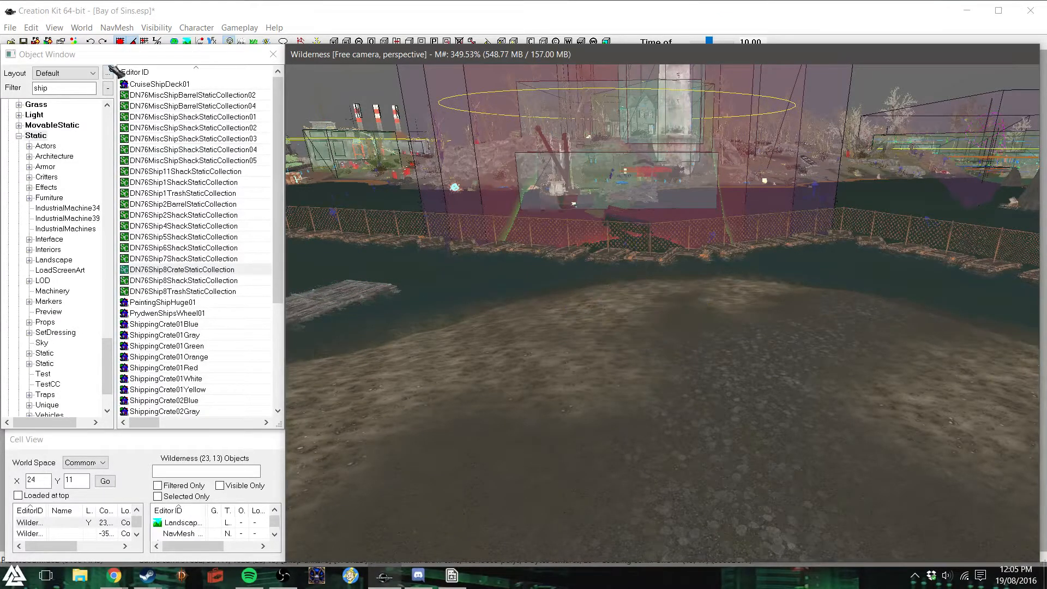
- Filter the static objects by "pier" and look through the wooden pier pieces
drag(81, 89, 4, 78)
text(pire)
key(BackSpace)
key(BackSpace)
text(er)
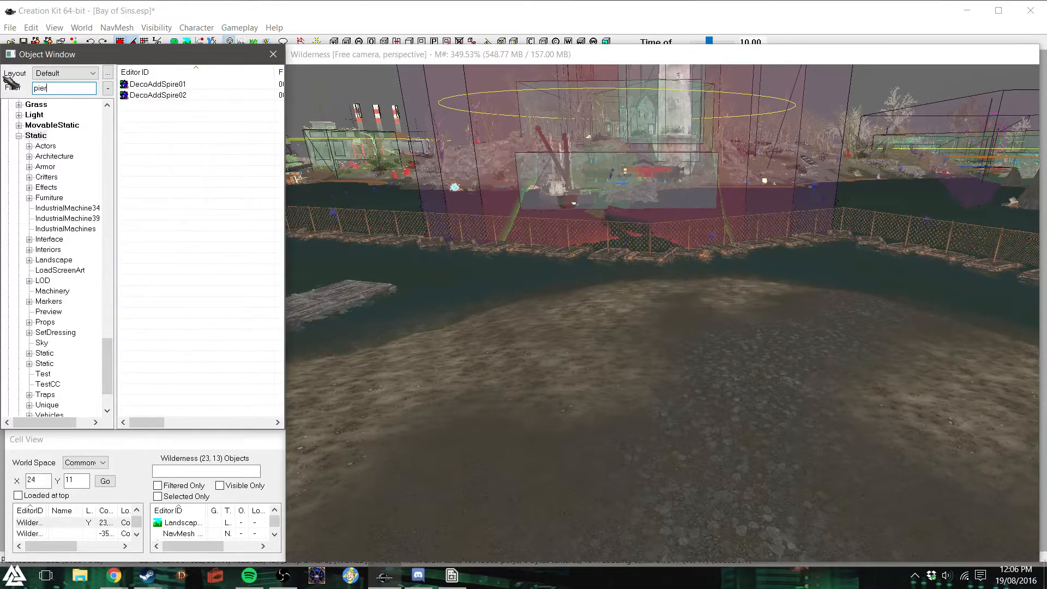
drag(281, 133, 265, 321)
- Cover the open shore with a wide wooden deck, placing PierWoodMid03 and arranging duplicated pier sections side by side
drag(178, 337, 669, 314)
shift+middle_drag(606, 321, 643, 343)
right_drag(568, 289, 604, 289)
drag(556, 296, 817, 382)
key(ctrl+d)
key(ctrl+d)
key(ctrl+d)
click(821, 343)
key(ctrl+d)
drag(821, 344, 700, 496)
drag(508, 432, 568, 427)
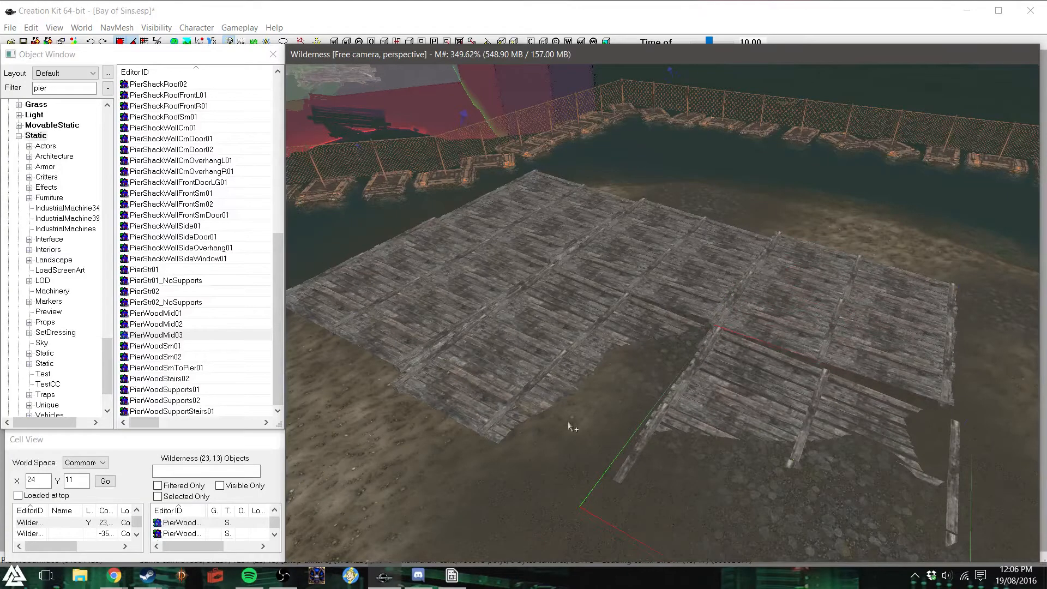
key(ctrl+s)
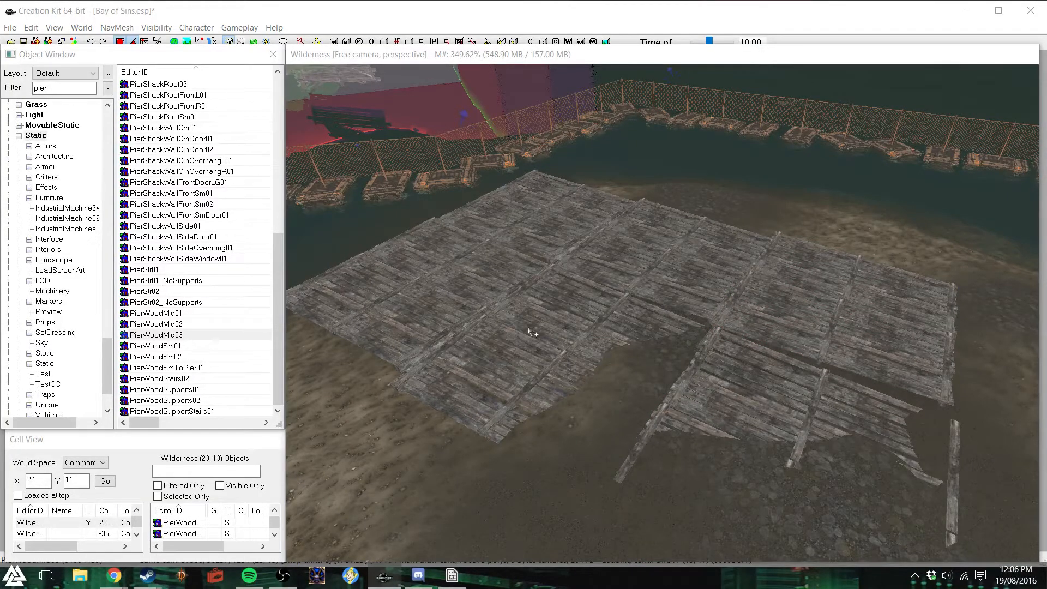
click(215, 169)
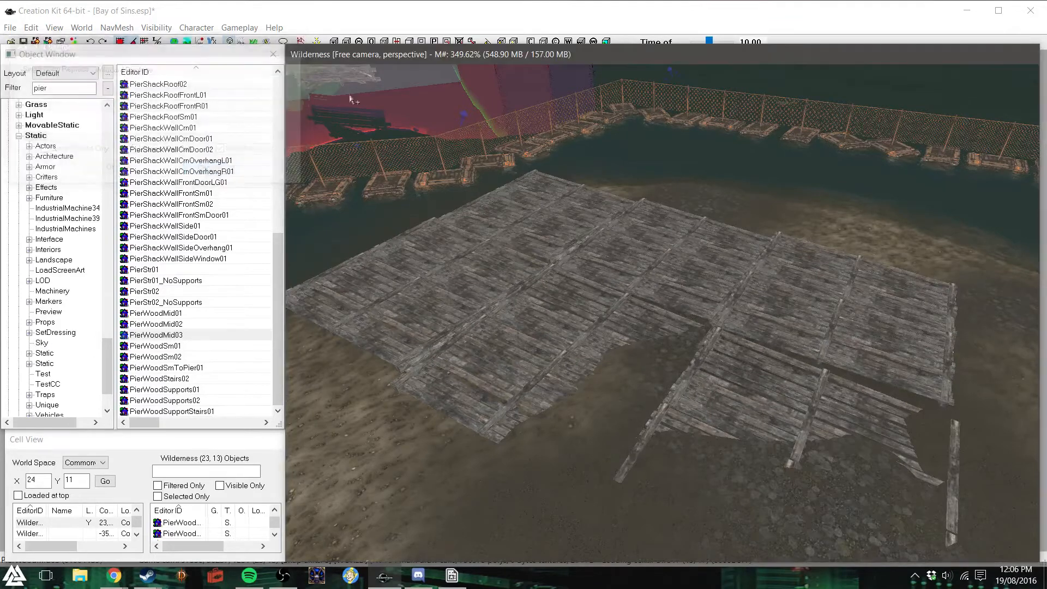
click(472, 59)
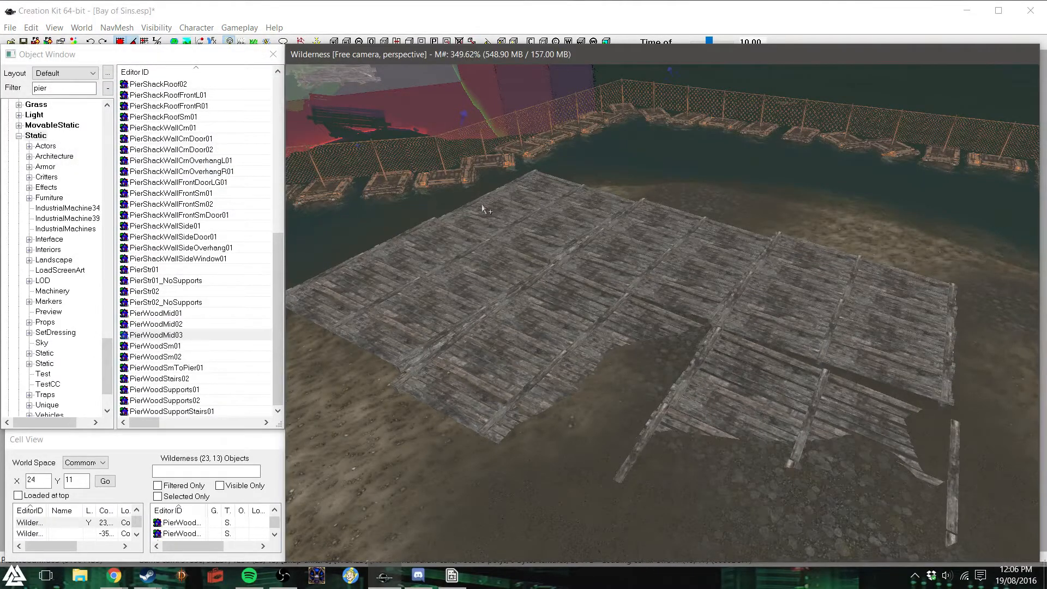
- Align the near-end deck sections edge to edge with the neighbouring sections, viewing them from above
shift+middle_drag(559, 226, 568, 235)
click(656, 249)
mouse_move(584, 273)
shift+middle_down()
mouse_move(582, 298)
mouse_move(577, 289)
shift+middle_up()
drag(633, 273, 631, 259)
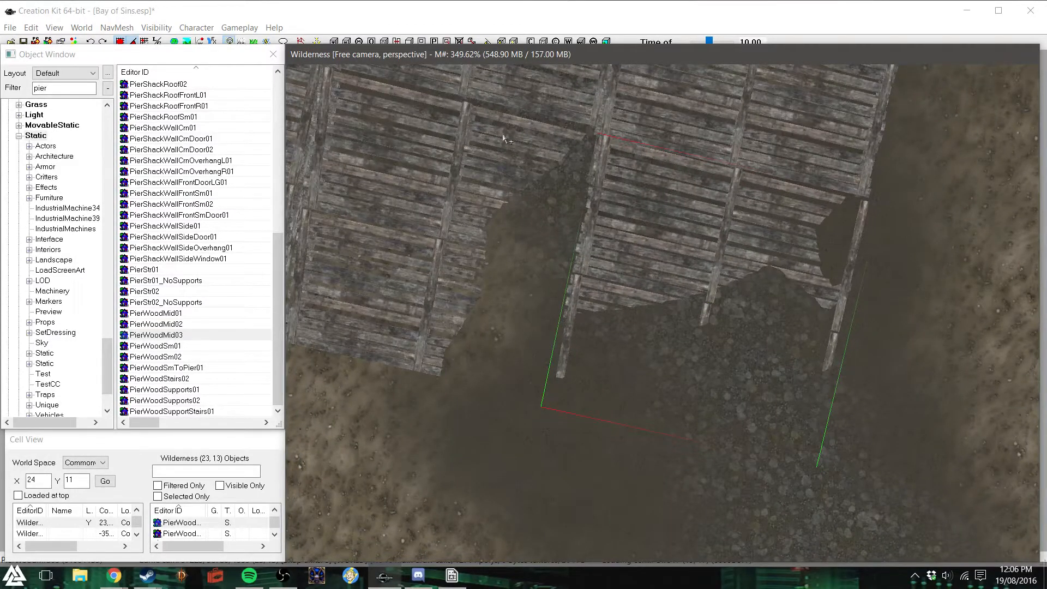
click(437, 238)
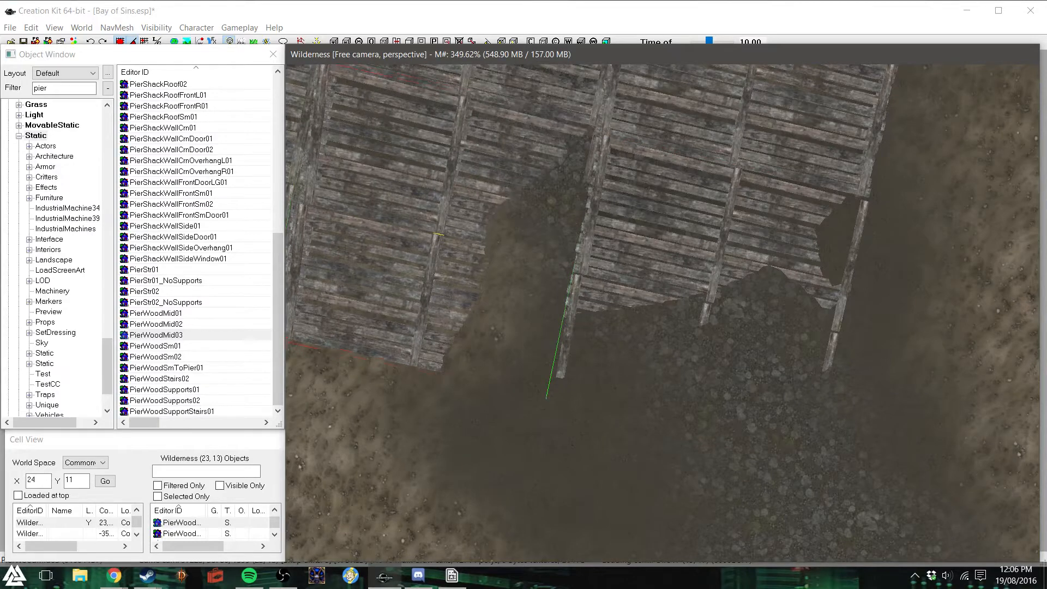
click(559, 95)
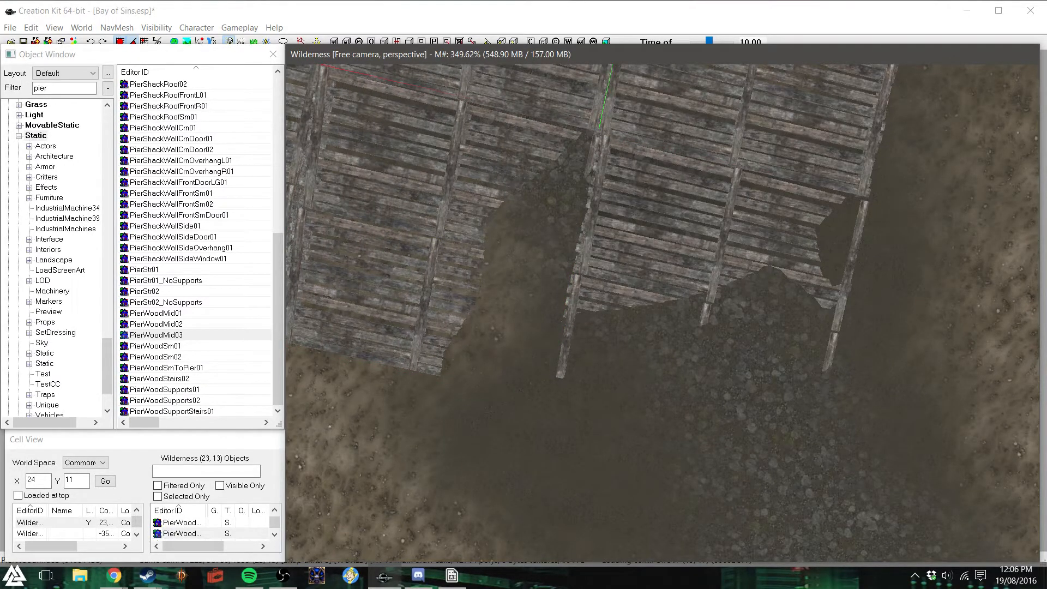
click(763, 137)
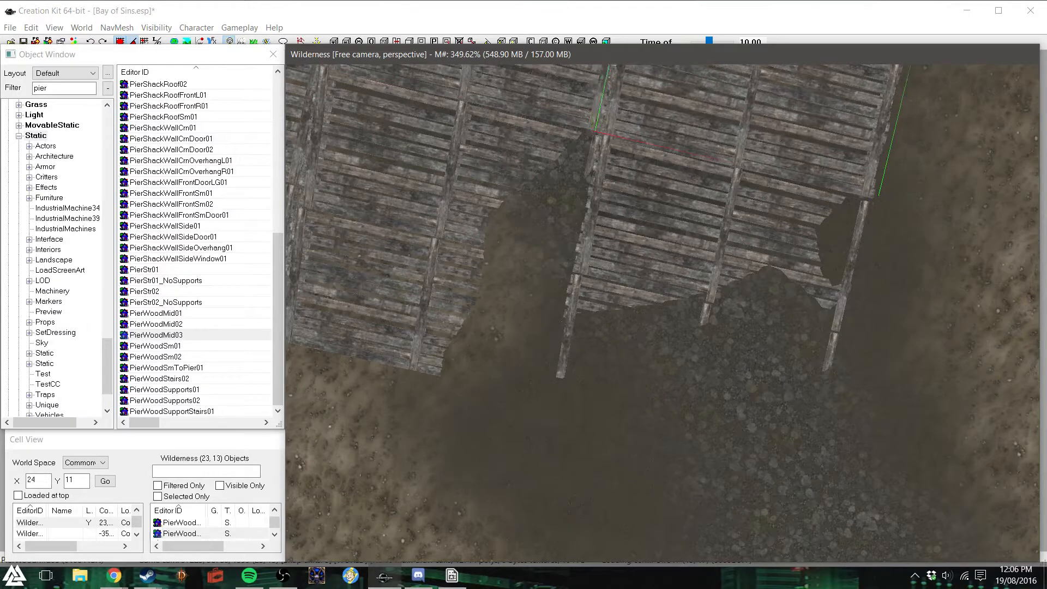
drag(764, 136, 754, 134)
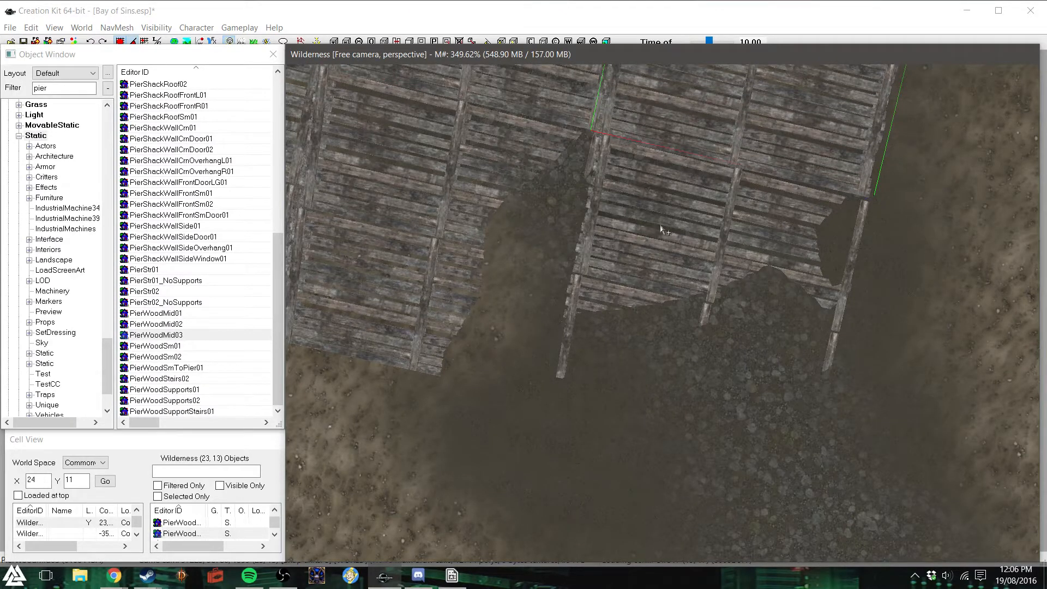
scroll(661, 229, down, 5)
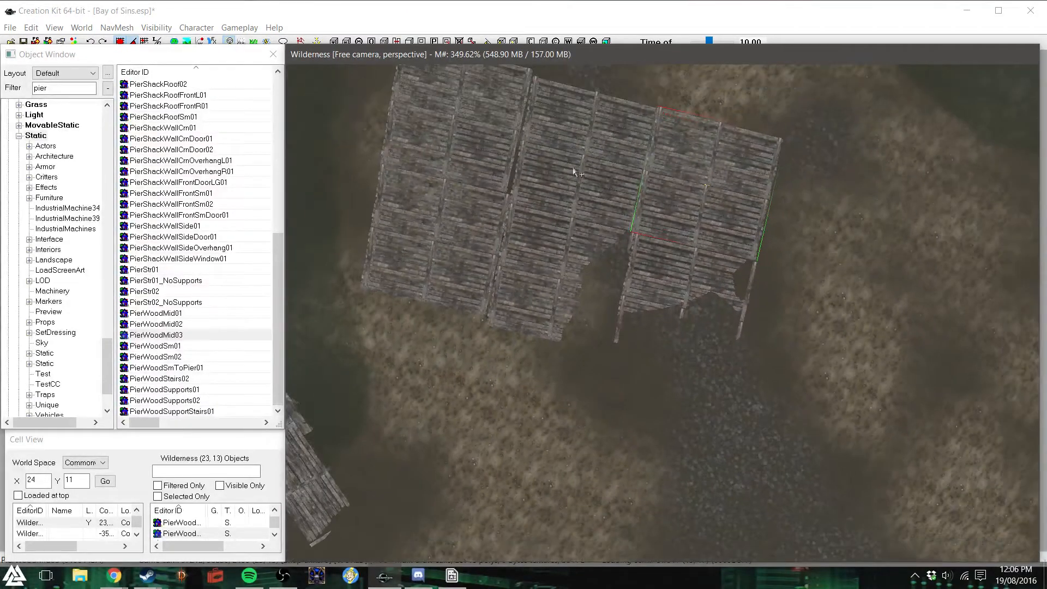
- Close the gaps between the remaining deck sections so the two rows line up
click(585, 158)
click(439, 207)
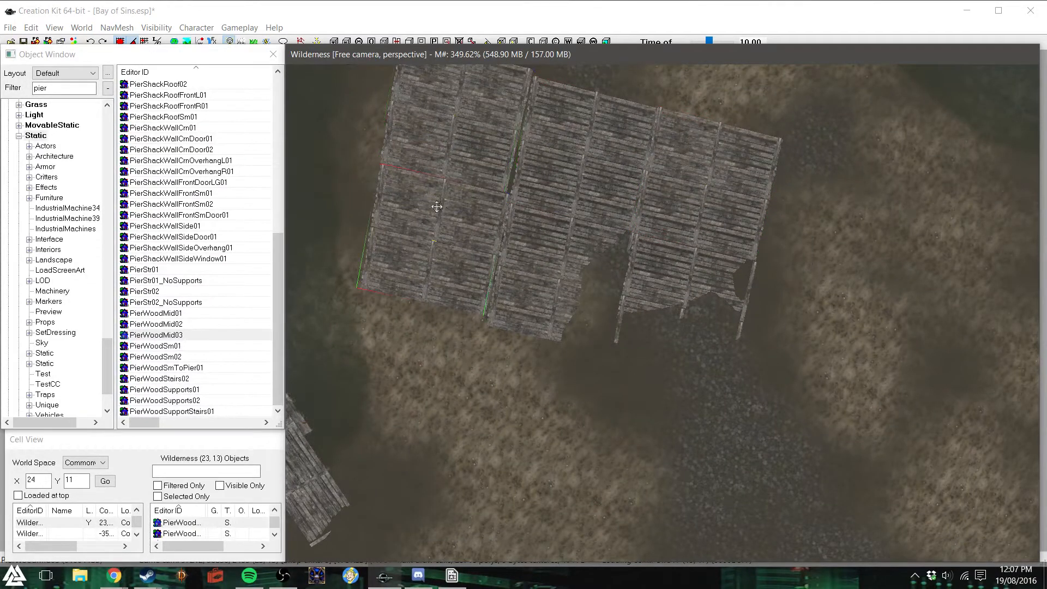
drag(441, 240, 434, 251)
drag(456, 177, 479, 52)
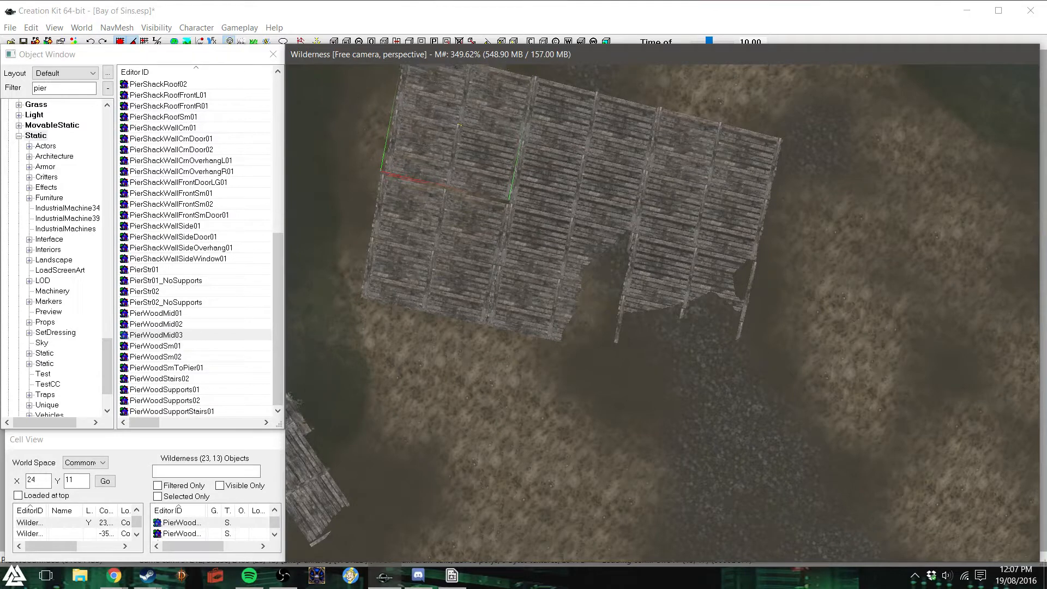
click(454, 235)
drag(454, 234, 457, 231)
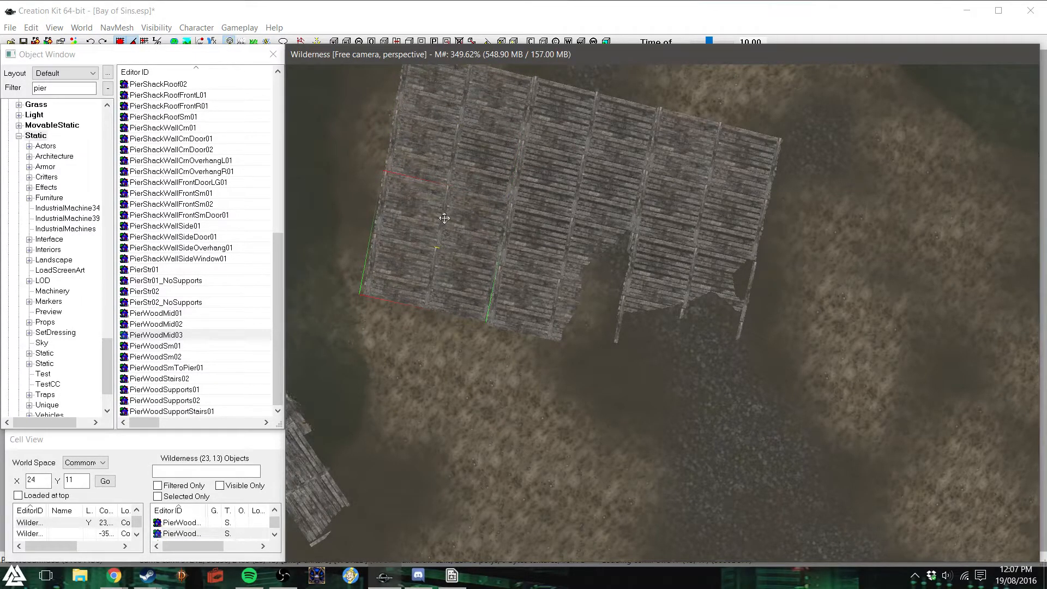
click(559, 277)
drag(555, 276, 565, 251)
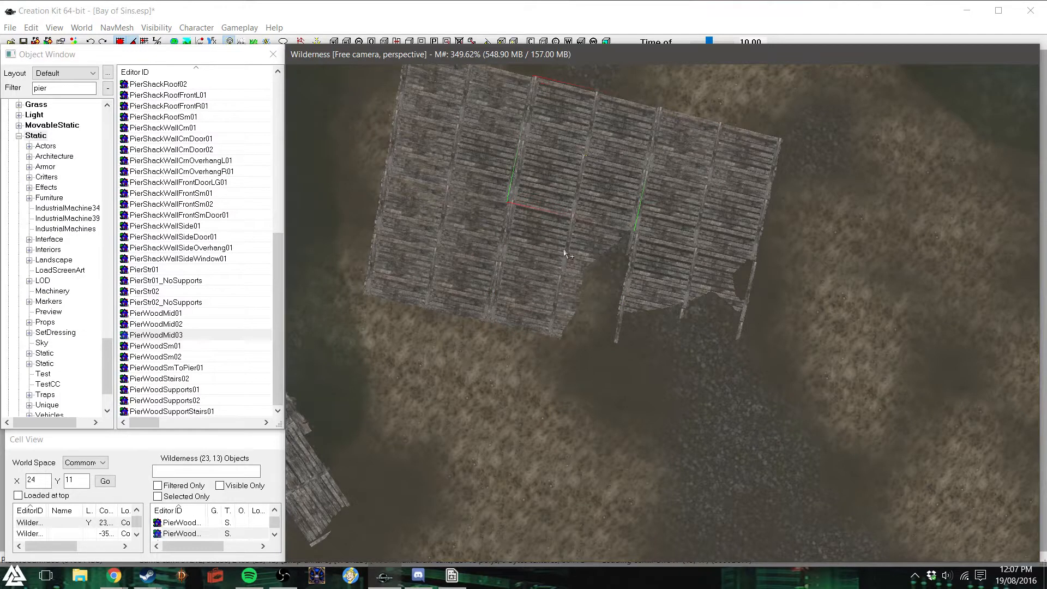
- Select all the deck sections and raise them together until the planks clear the ground
ctrl+click(465, 184)
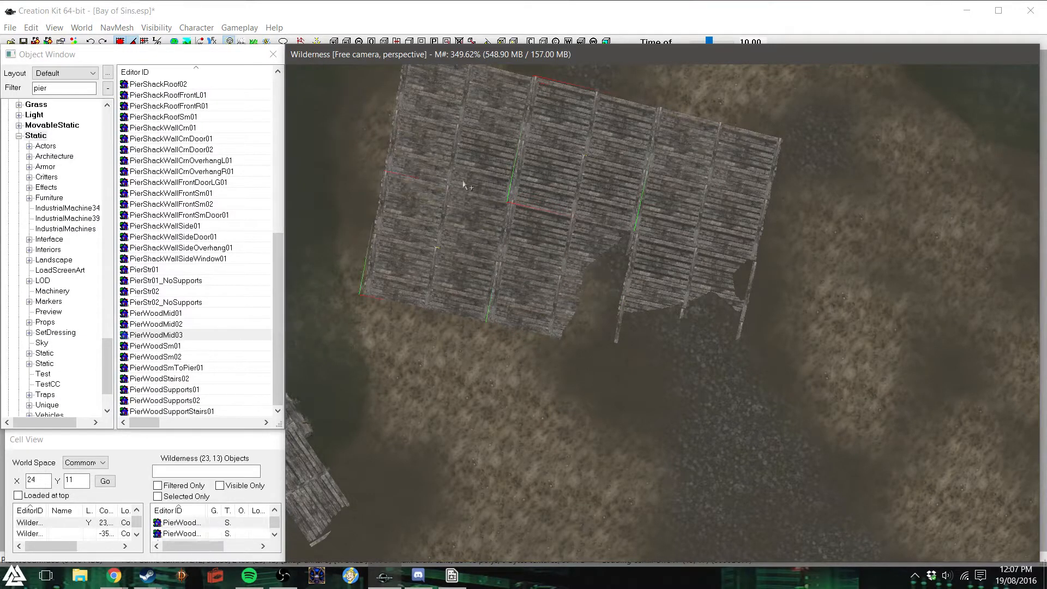
ctrl+click(686, 234)
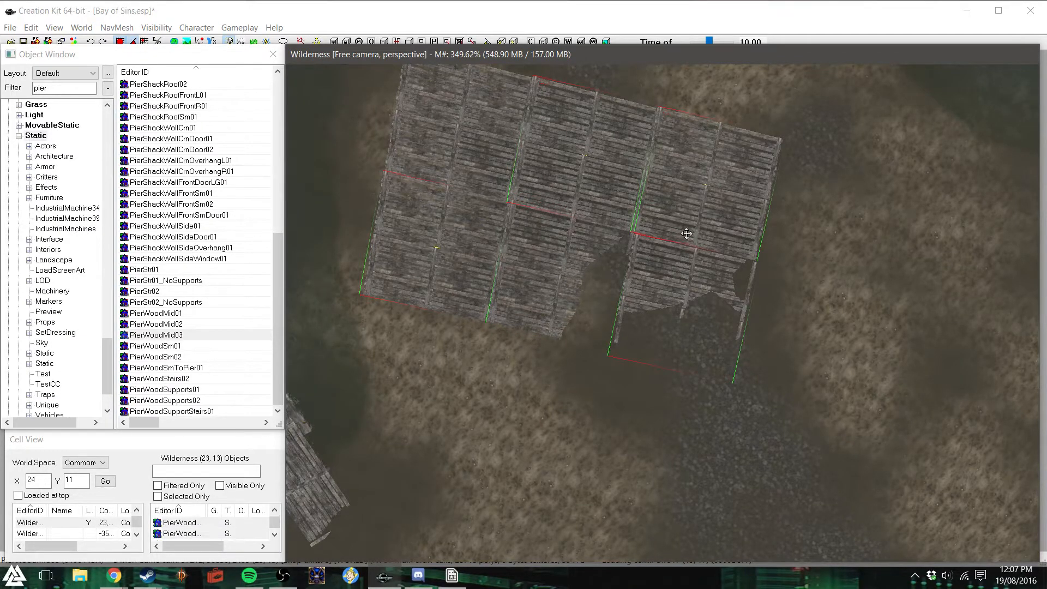
right_drag(686, 234, 715, 167)
right_drag(686, 233, 686, 232)
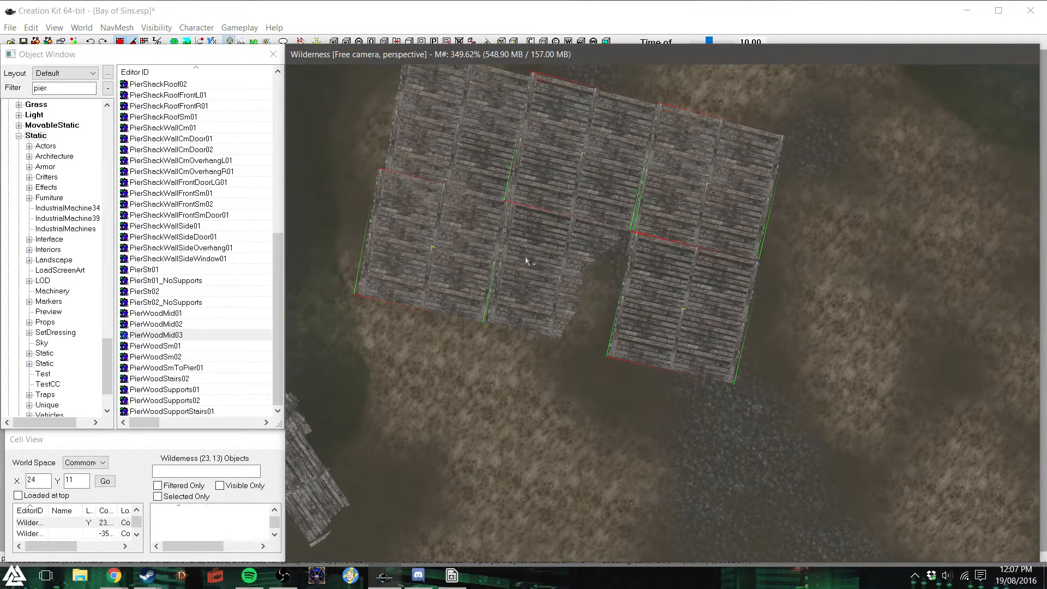
key(ctrl+z)
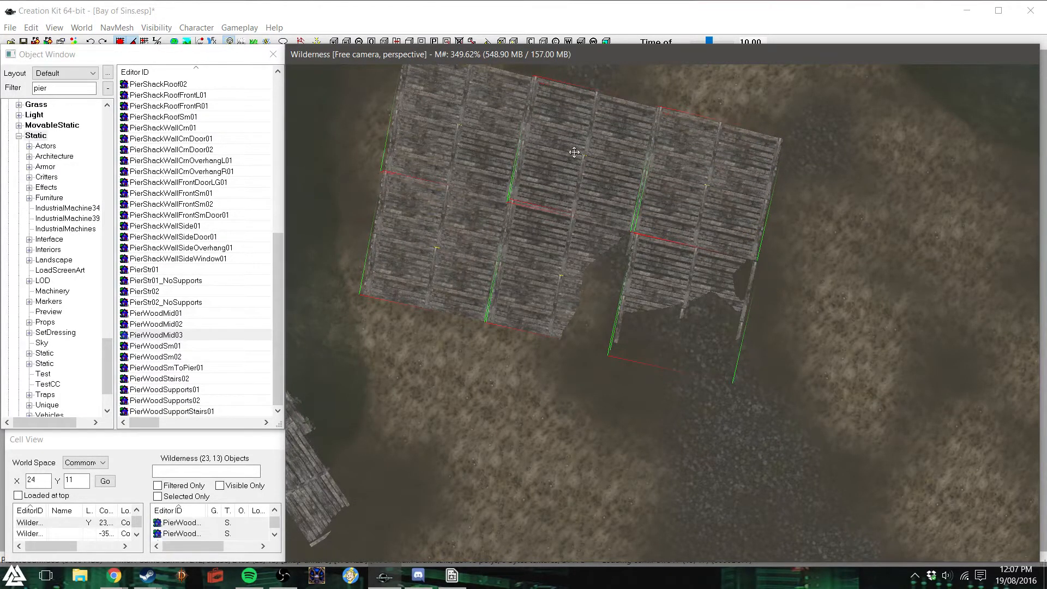
key(z)
drag(574, 153, 575, 141)
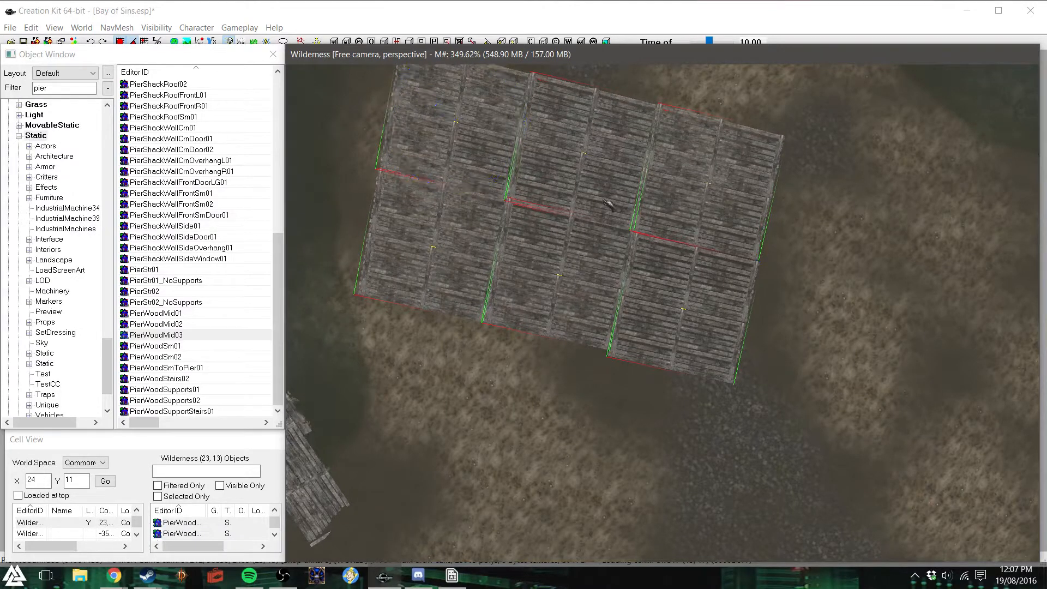
- Realign the two outer sections on one side of the deck with the rest of their rows
click(419, 249)
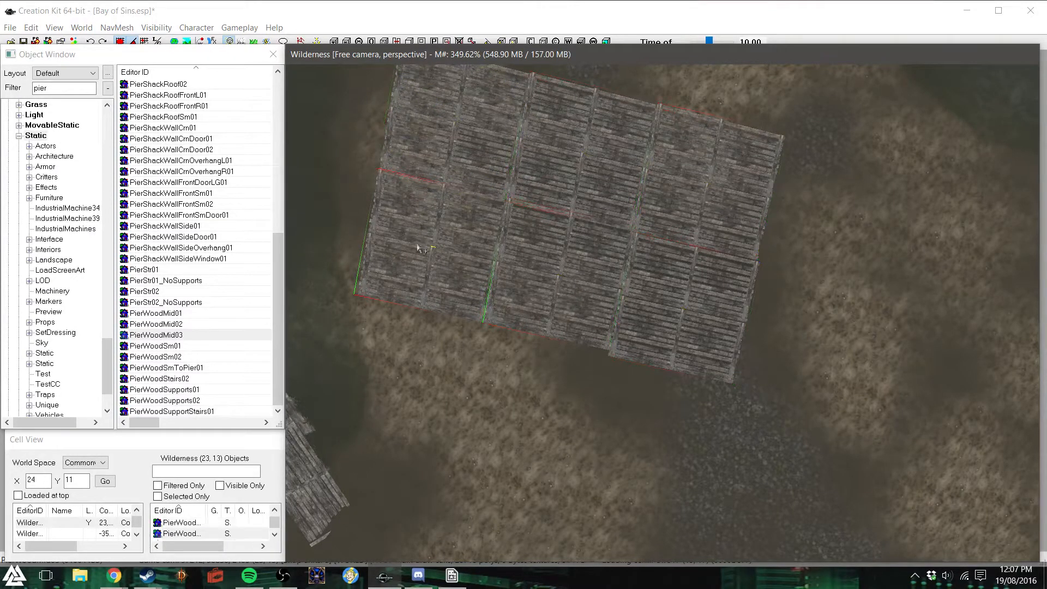
click(461, 140)
ctrl+click(445, 223)
click(435, 143)
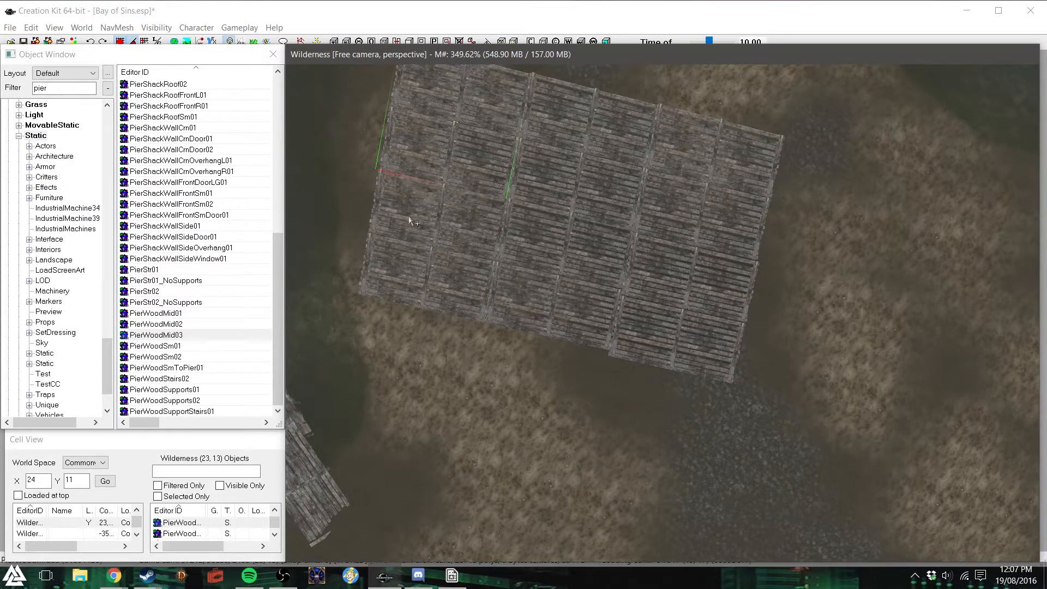
- Adjust the deck's corner section above the gravel strip against its neighbours and dismiss the warnings
click(725, 307)
scroll(677, 316, up, 3)
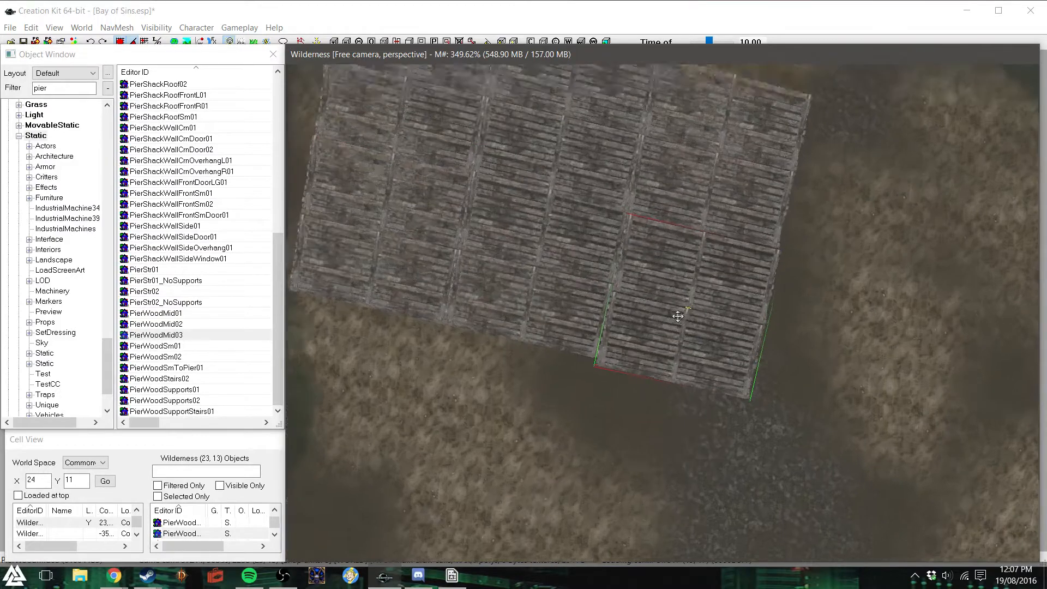
key(d)
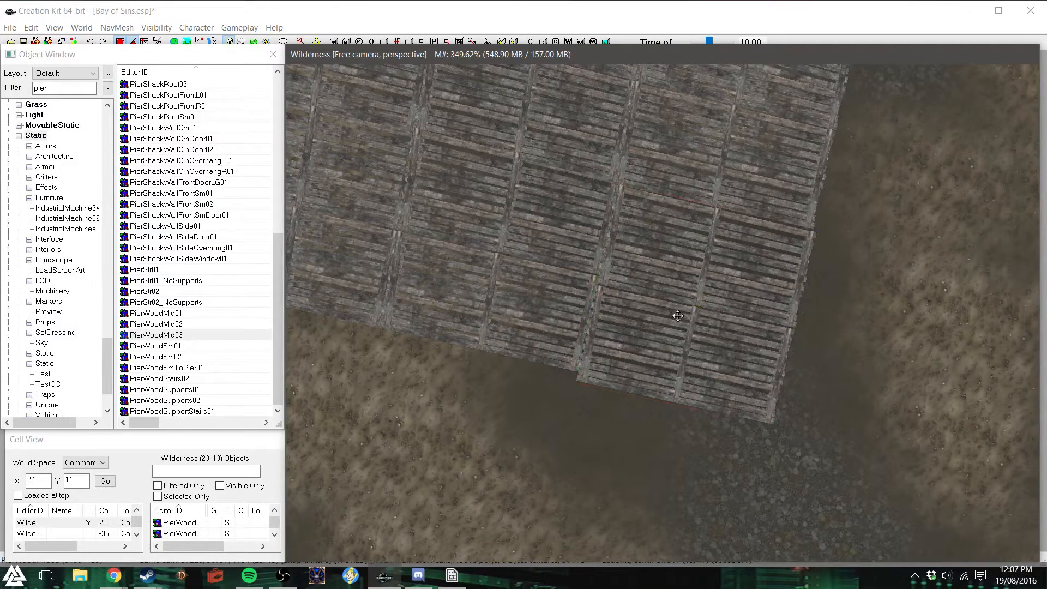
shift+middle_drag(678, 316, 525, 300)
scroll(636, 278, up, 4)
scroll(562, 268, down, 3)
click(243, 121)
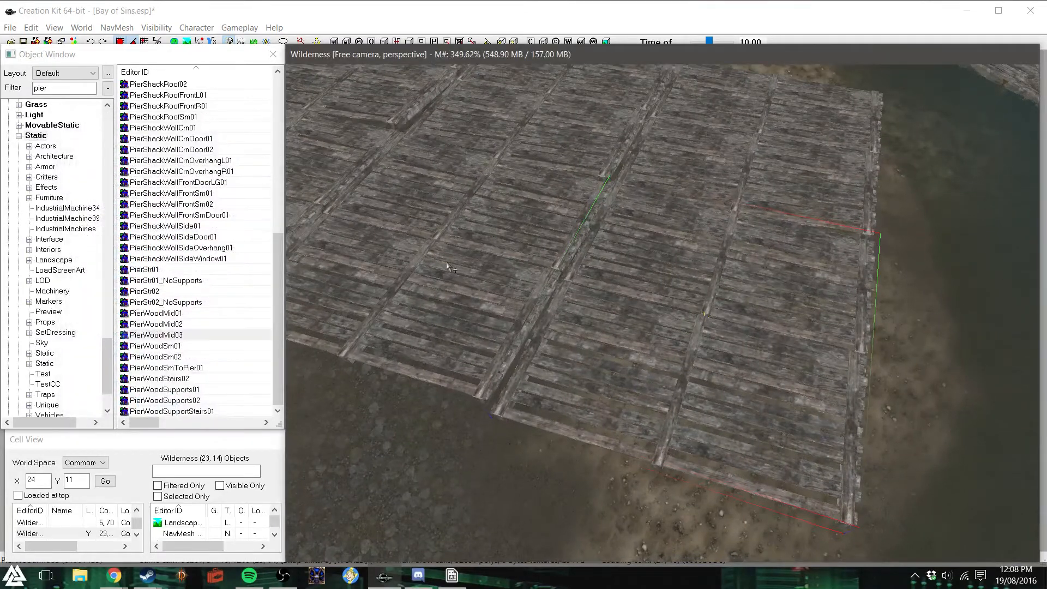
- Delete all the sections of the wooden deck from the shore and dismiss the warnings
scroll(448, 267, down, 3)
drag(406, 143, 709, 360)
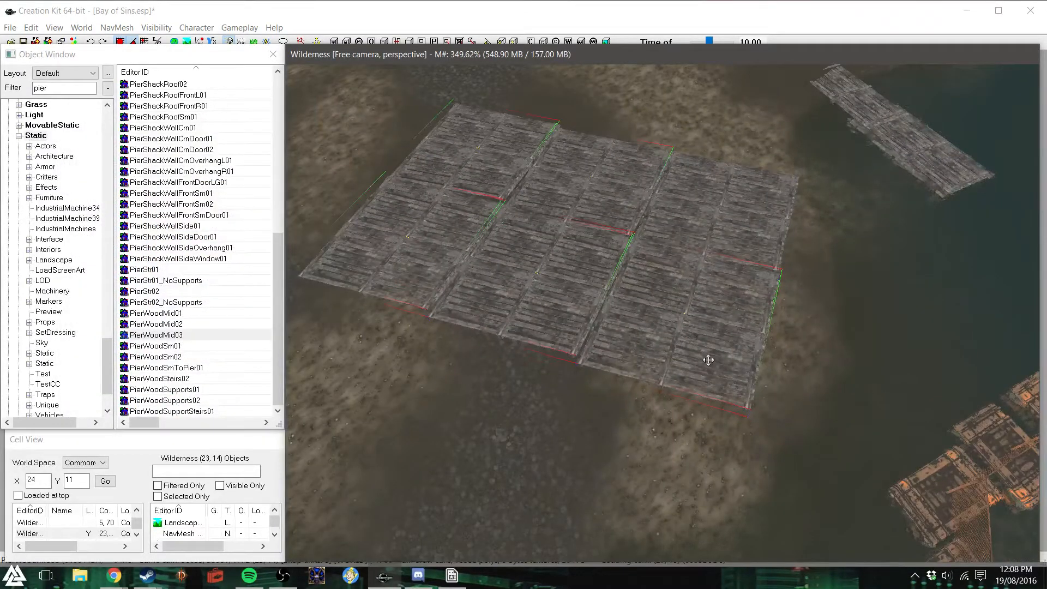
key(Delete)
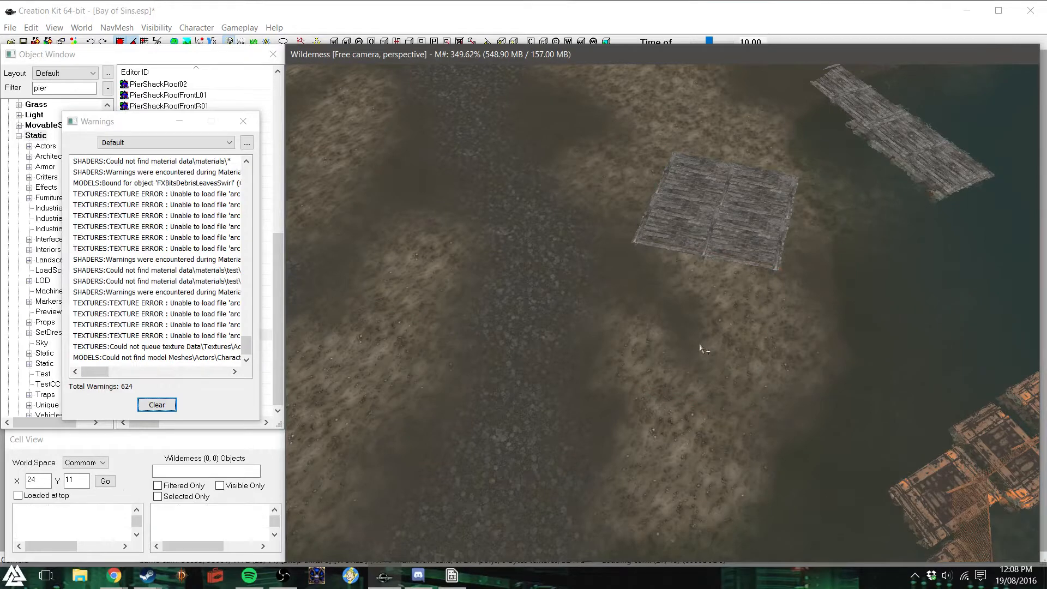
click(243, 121)
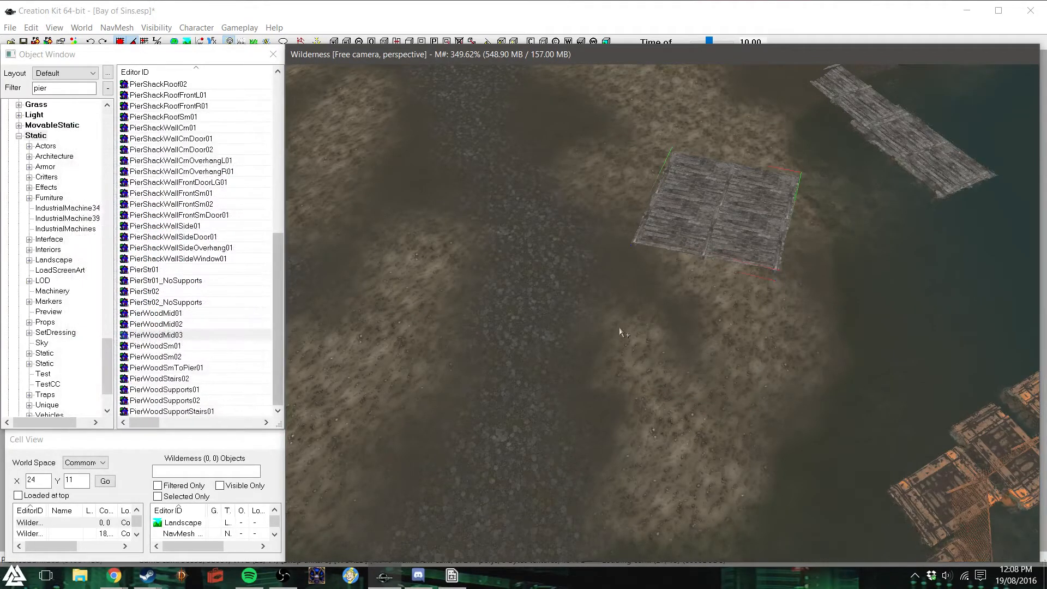
key(Delete)
- Try PierMid01 and PierMid02 on the open shore, deleting the PierMid02 piece
drag(275, 268, 279, 111)
double_click(39, 89)
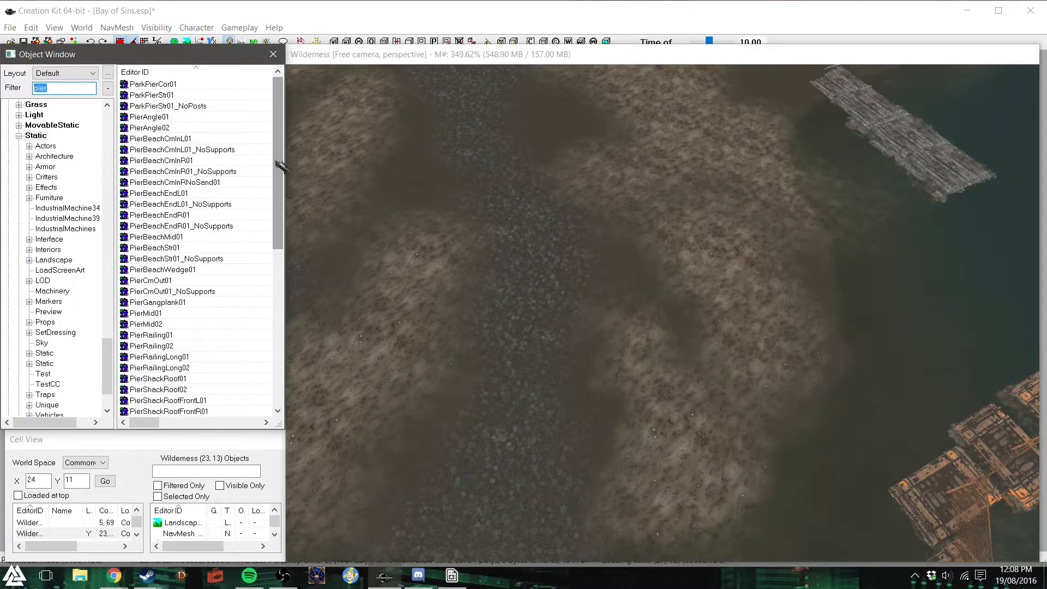
drag(163, 313, 594, 296)
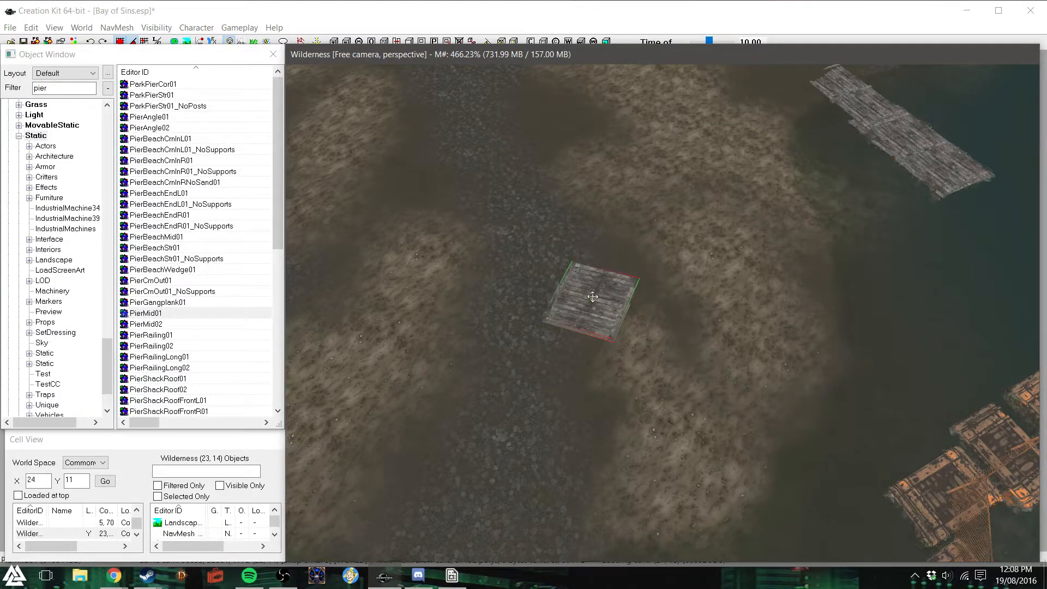
mouse_move(145, 324)
mouse_down()
mouse_move(678, 402)
mouse_move(686, 417)
mouse_move(791, 466)
mouse_up()
drag(693, 429, 841, 495)
key(Delete)
- Try raising and repositioning the PierMid01 piece on the shore, then delete it
click(597, 322)
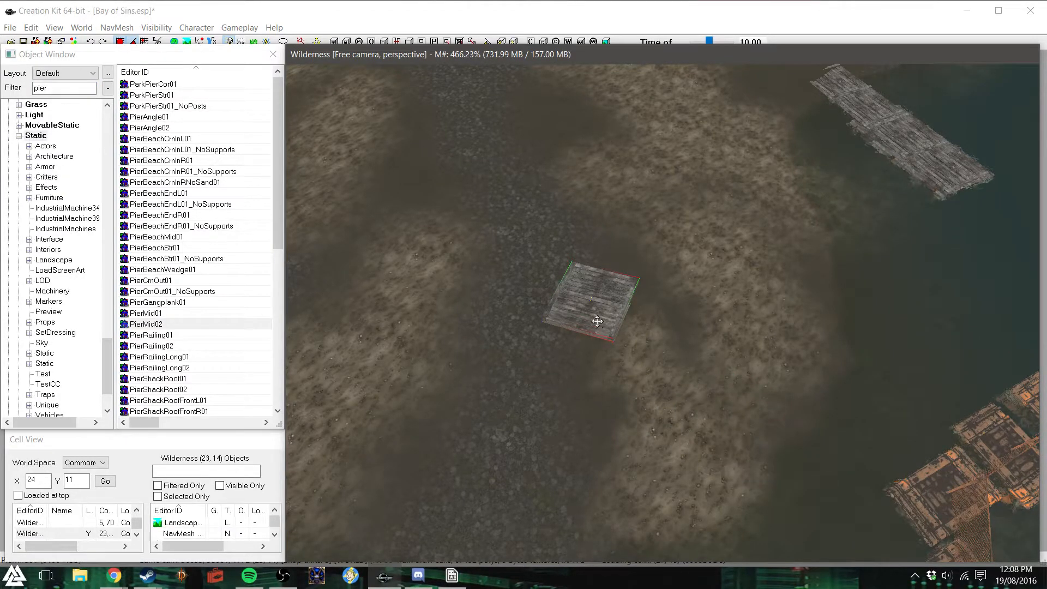
key(z)
drag(597, 322, 671, 264)
shift+middle_drag(672, 263, 666, 229)
key(Delete)
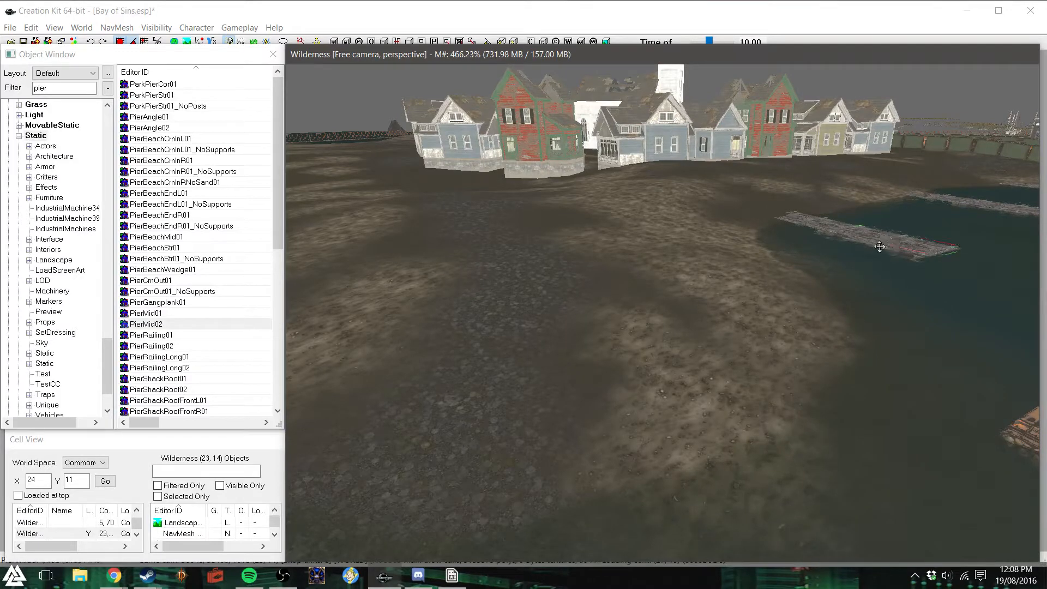
- Duplicate a section of the existing pier and place the copy on the open shore as the deck's first piece
key(ctrl+d)
drag(875, 231, 603, 241)
mouse_move(704, 313)
right_down()
mouse_move(692, 287)
mouse_move(695, 303)
right_up()
shift+middle_drag(636, 262, 697, 309)
drag(813, 404, 721, 324)
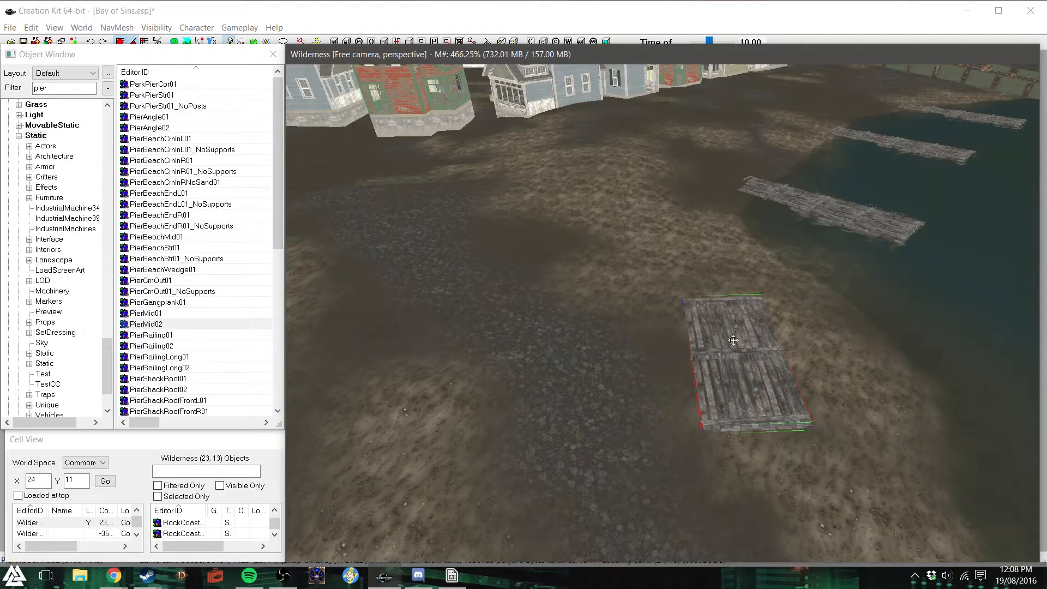
- Duplicate the shore pier section and set the copy flush against its long side
key(ctrl+d)
key(z)
key(x)
drag(737, 354, 645, 355)
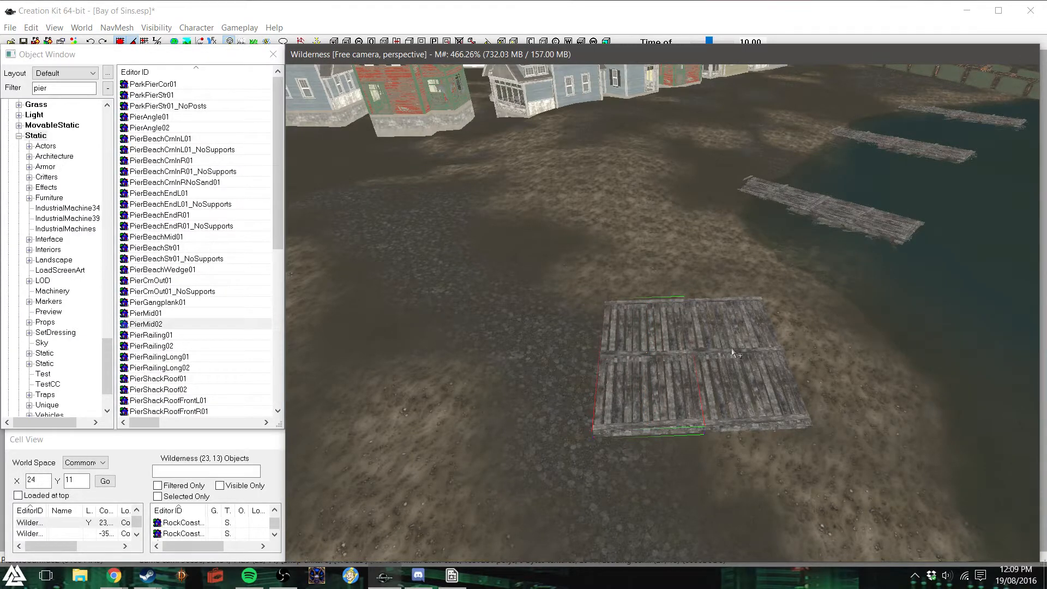
- Extend the row to five pier sections by placing further duplicates side by side
key(ctrl+d)
key(x)
drag(672, 353, 578, 355)
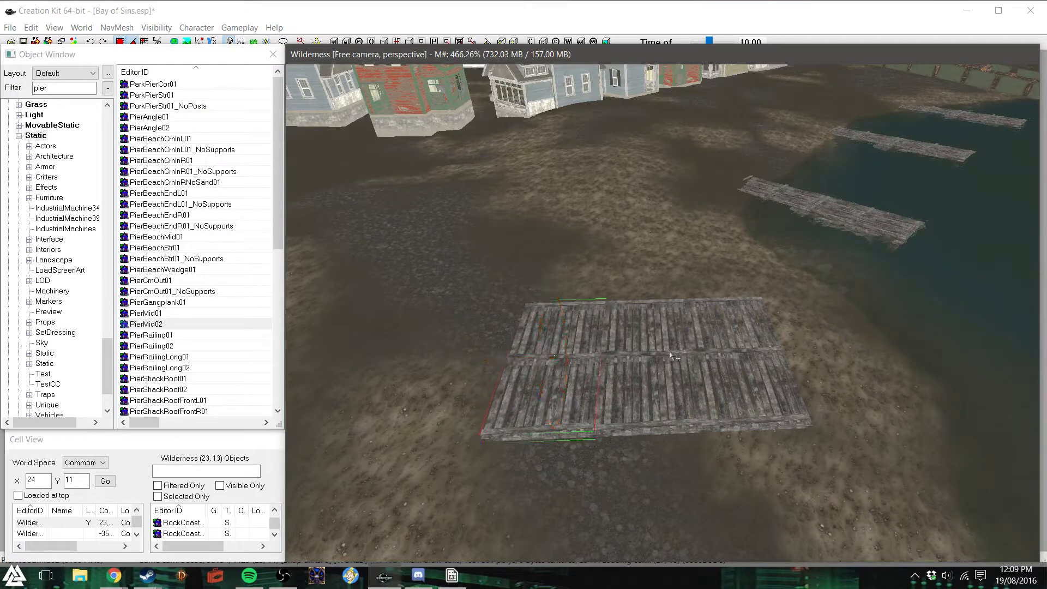
key(Delete)
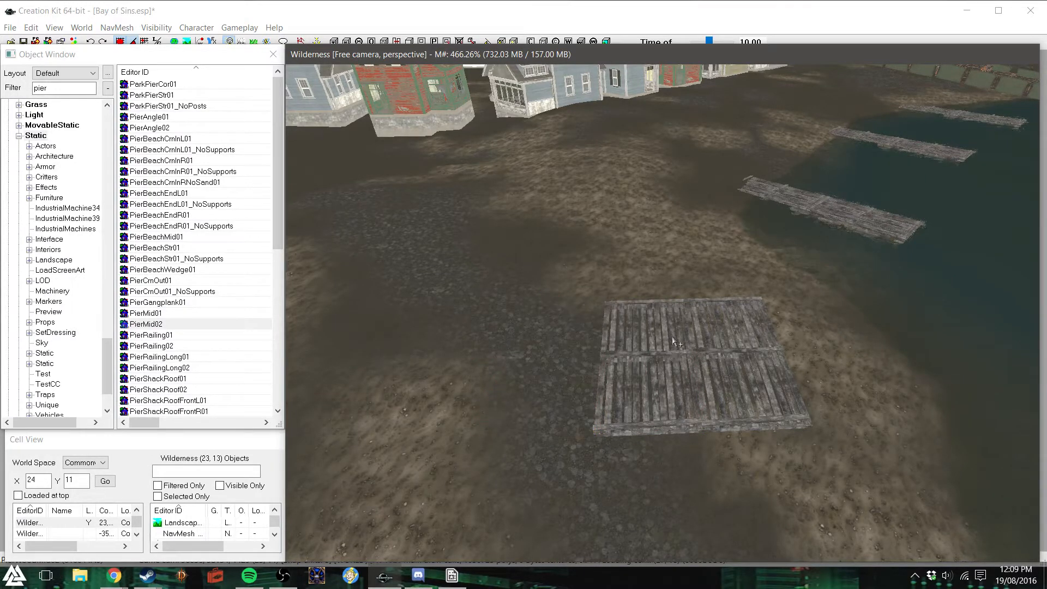
key(ctrl+z)
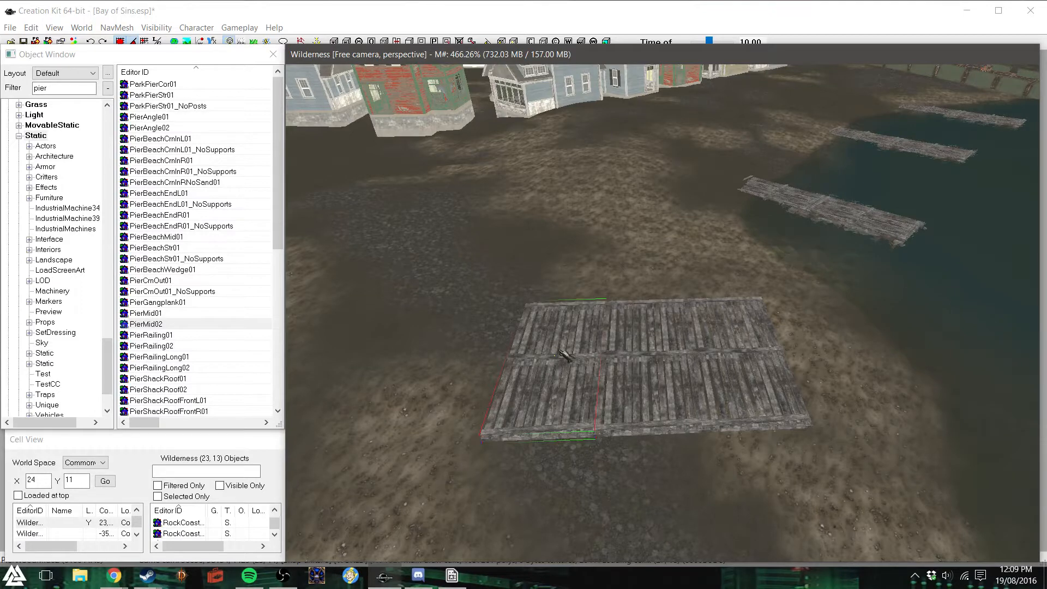
drag(567, 350, 460, 360)
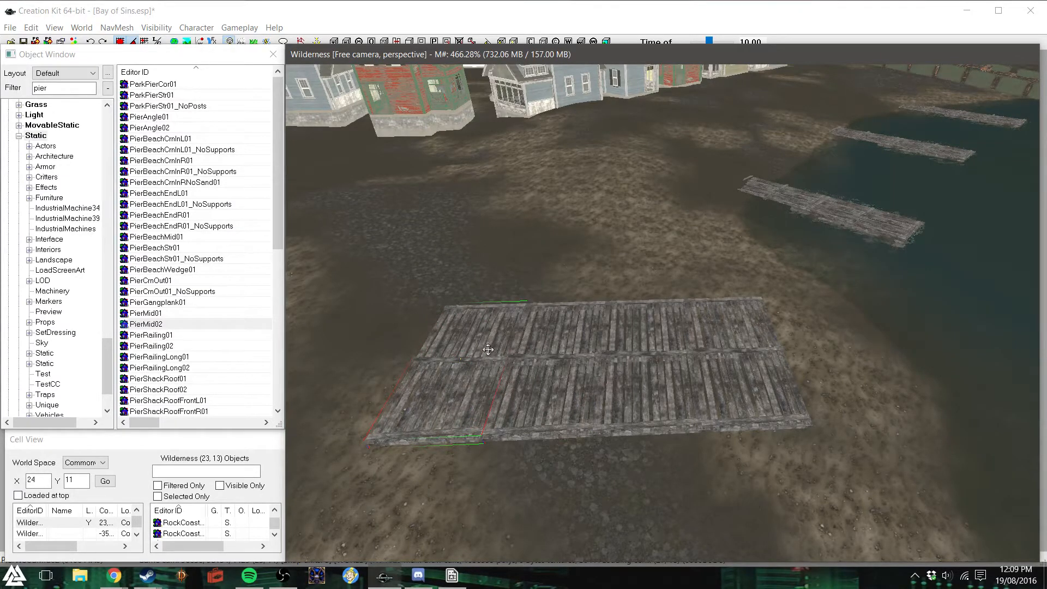
drag(488, 349, 365, 364)
- Select all five pier sections, duplicate the row and butt the copy against it to form a wide deck
ctrl+click(454, 372)
ctrl+click(543, 377)
ctrl+click(734, 375)
ctrl+click(651, 369)
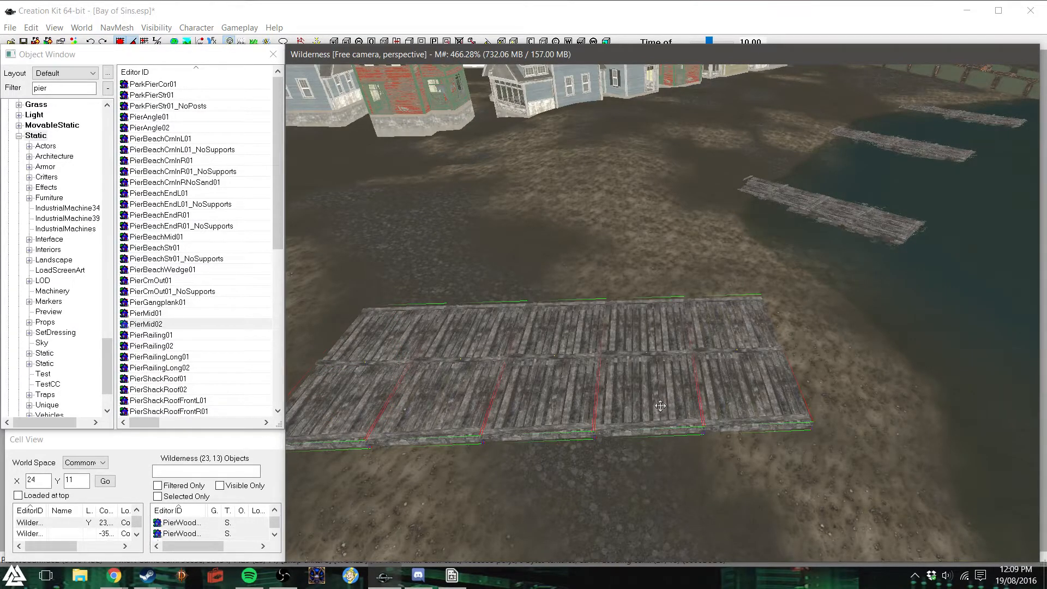
key(ctrl+d)
drag(654, 393, 643, 260)
shift+middle_drag(732, 406, 704, 415)
shift+middle_drag(580, 352, 579, 352)
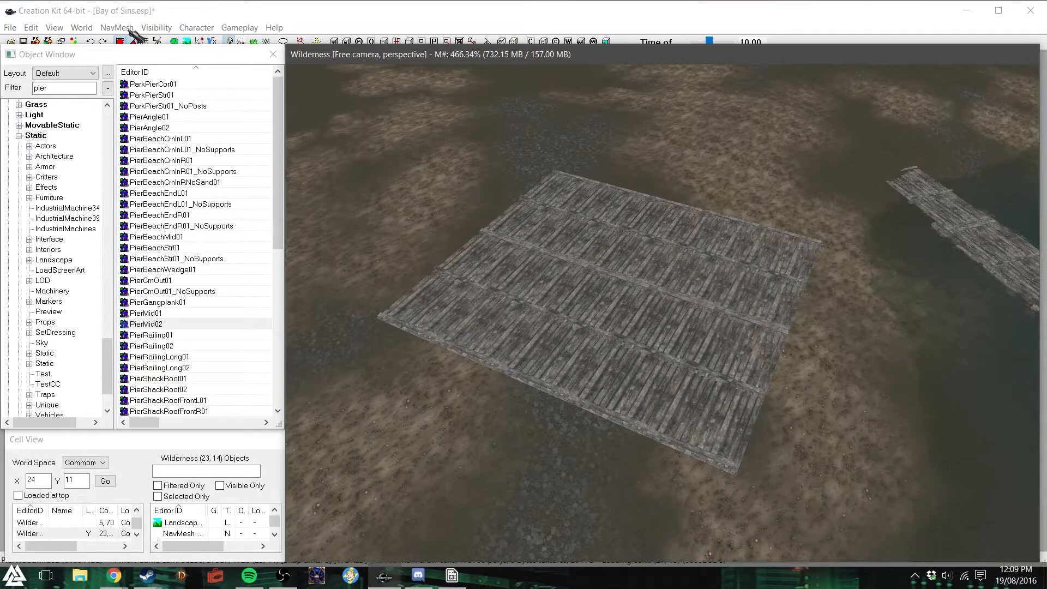
- Enable landscape editing with an edit radius of 3 and adjust the ground height at the deck's two inland corners
click(226, 12)
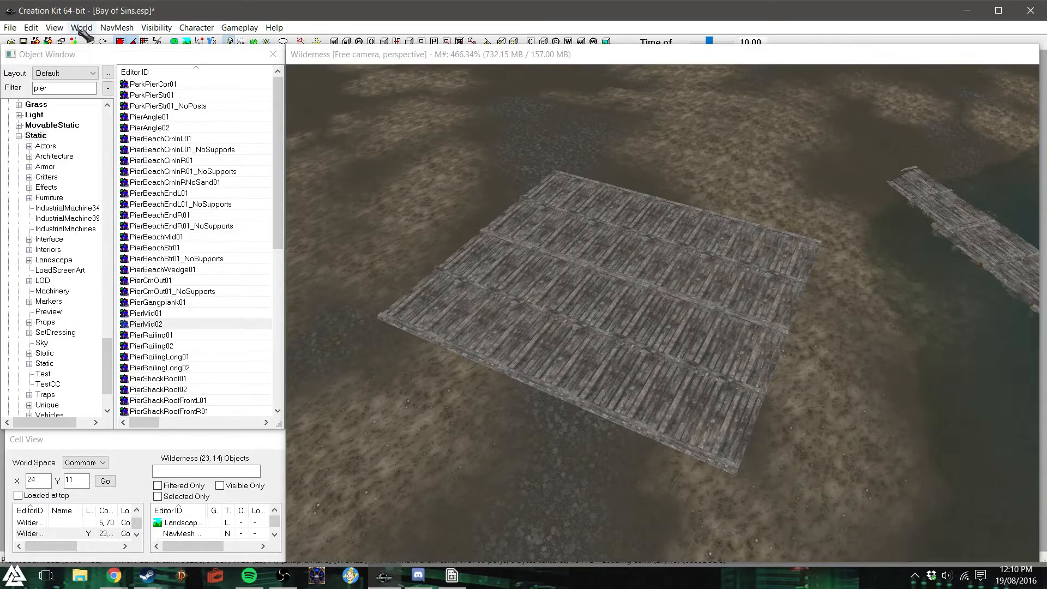
click(188, 42)
click(243, 116)
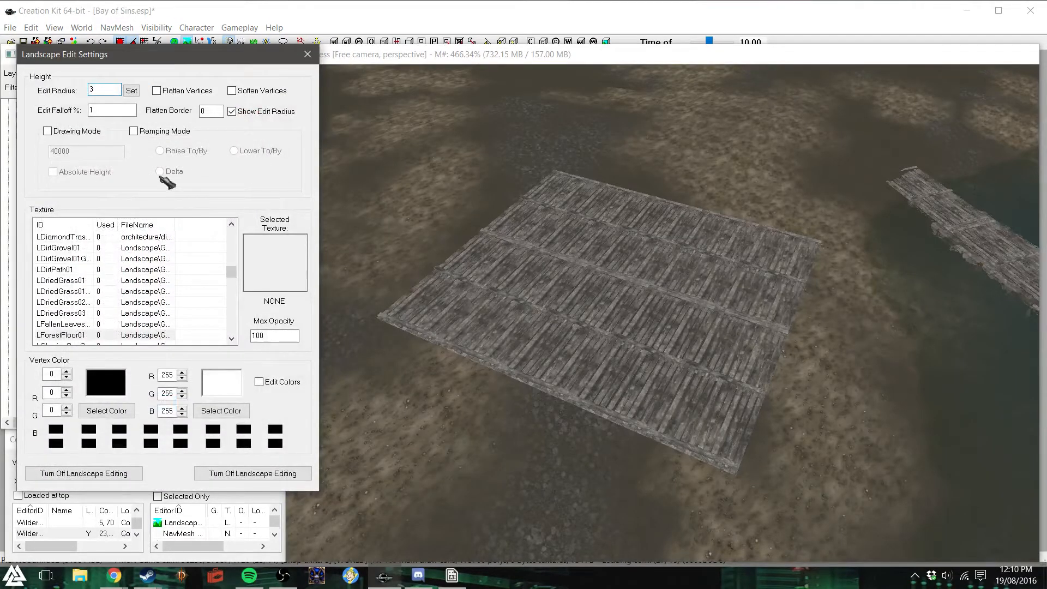
click(157, 90)
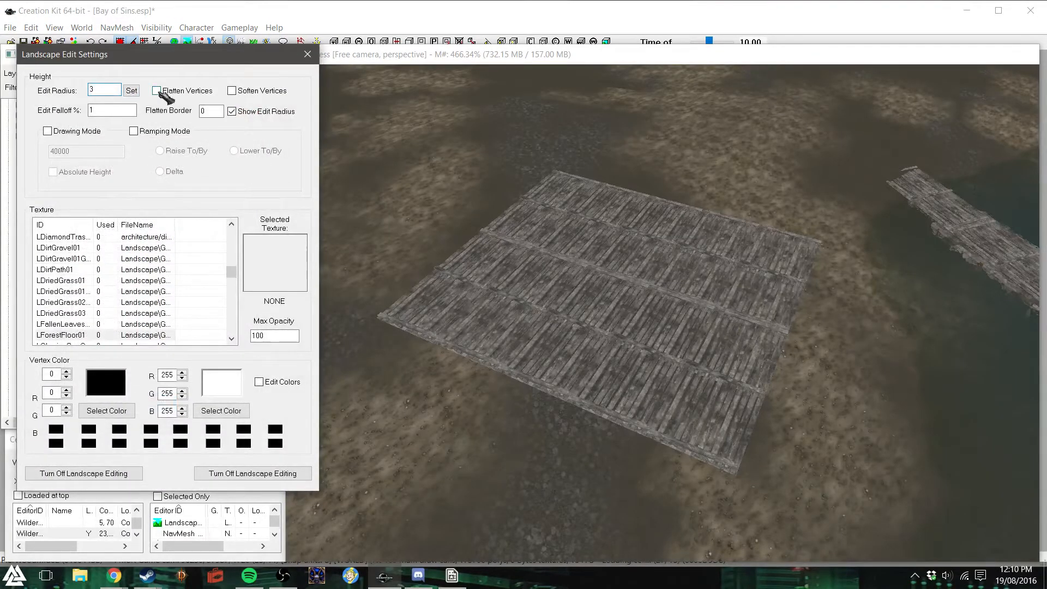
click(550, 413)
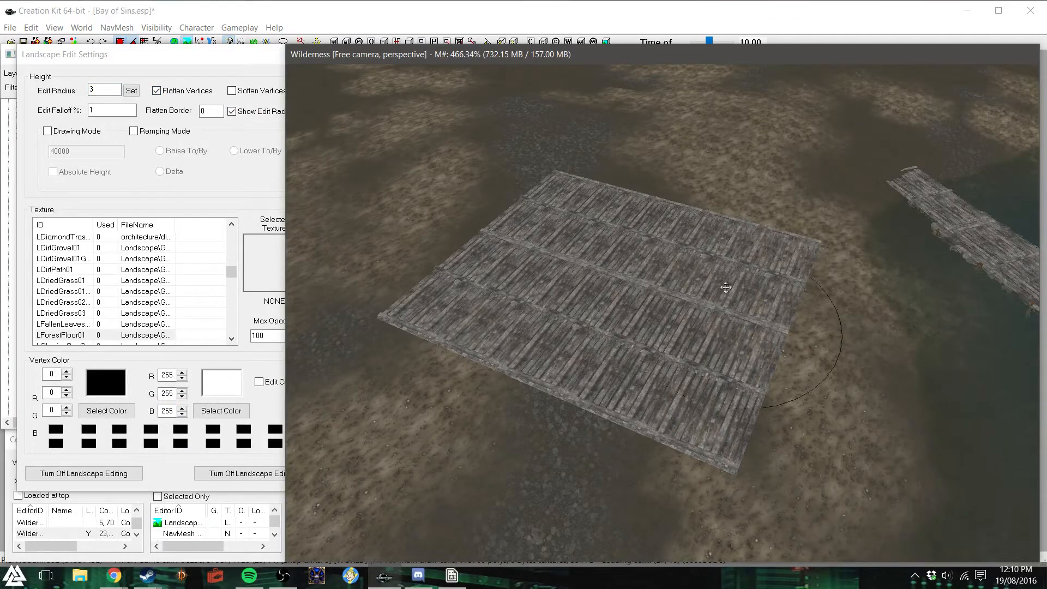
click(157, 90)
click(627, 442)
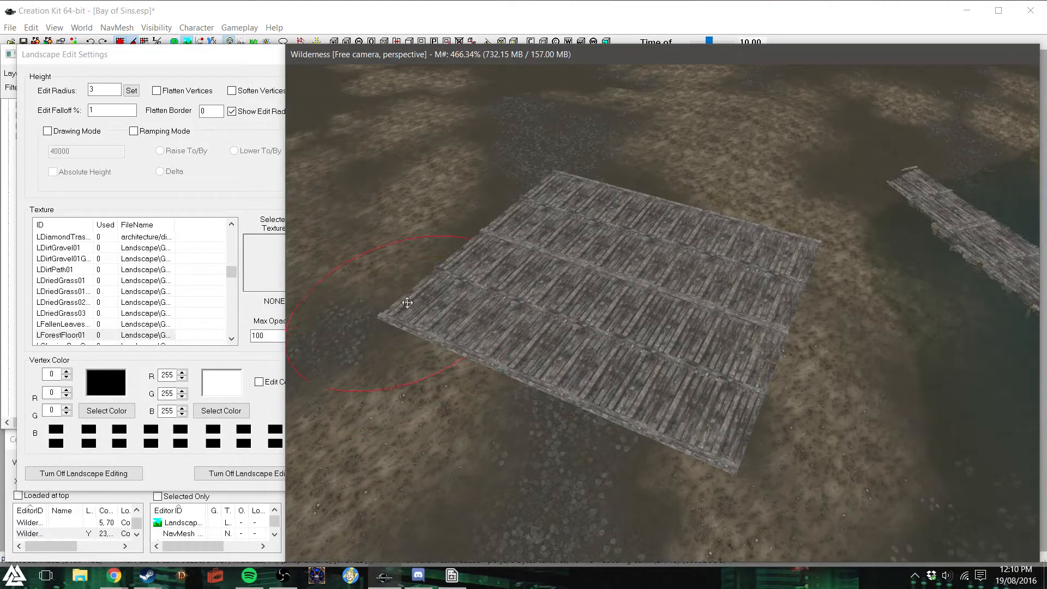
drag(411, 287, 415, 296)
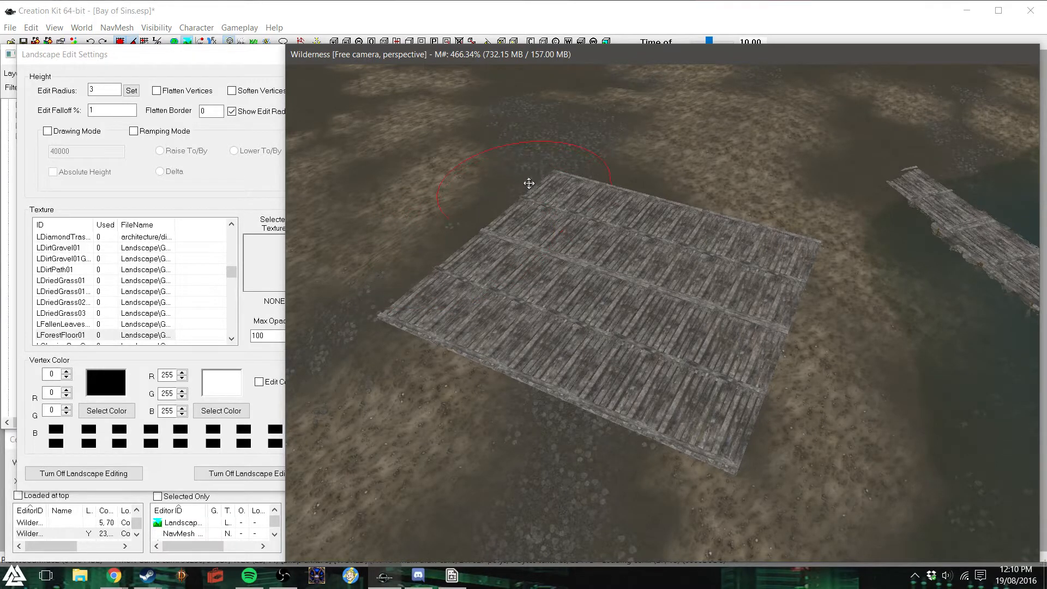
drag(529, 182, 529, 181)
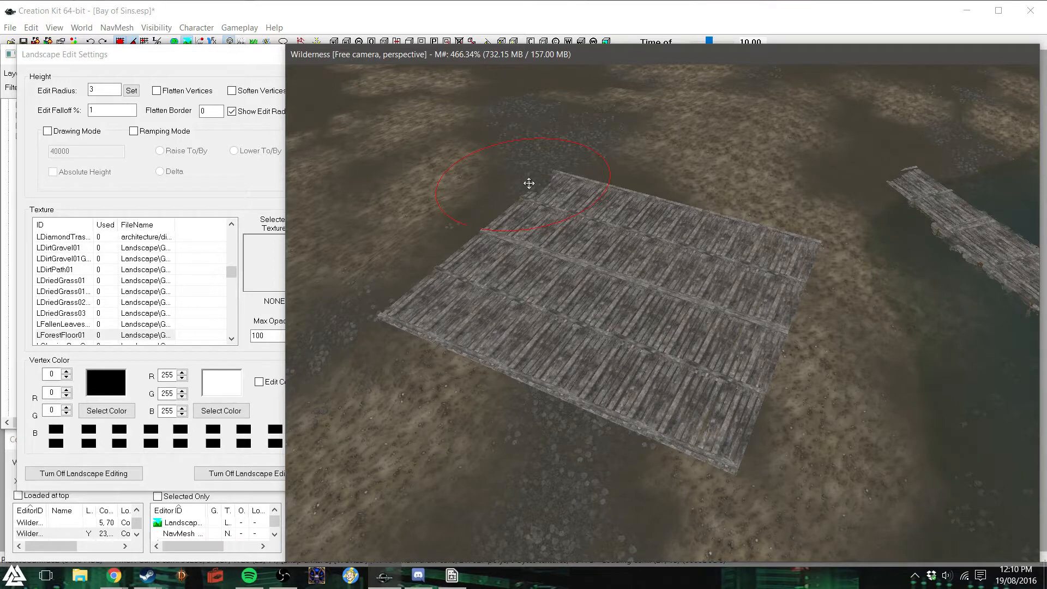
- Reshape the ground height along the deck's edges facing the water
scroll(815, 407, down, 3)
mouse_move(815, 406)
shift+middle_down()
mouse_move(778, 391)
mouse_move(788, 366)
mouse_move(808, 358)
shift+middle_up()
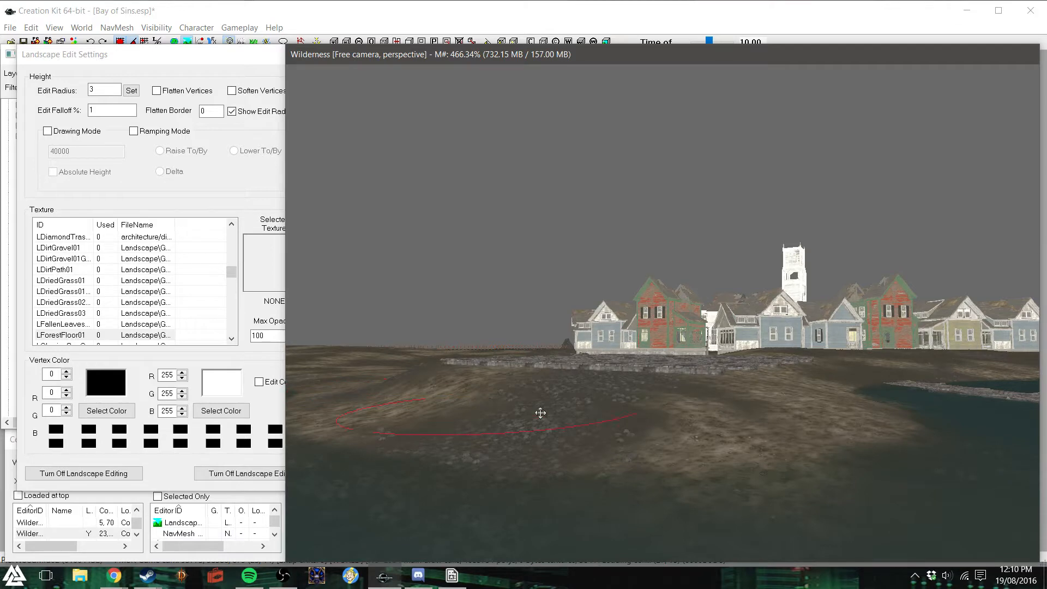
shift+middle_drag(715, 413, 713, 440)
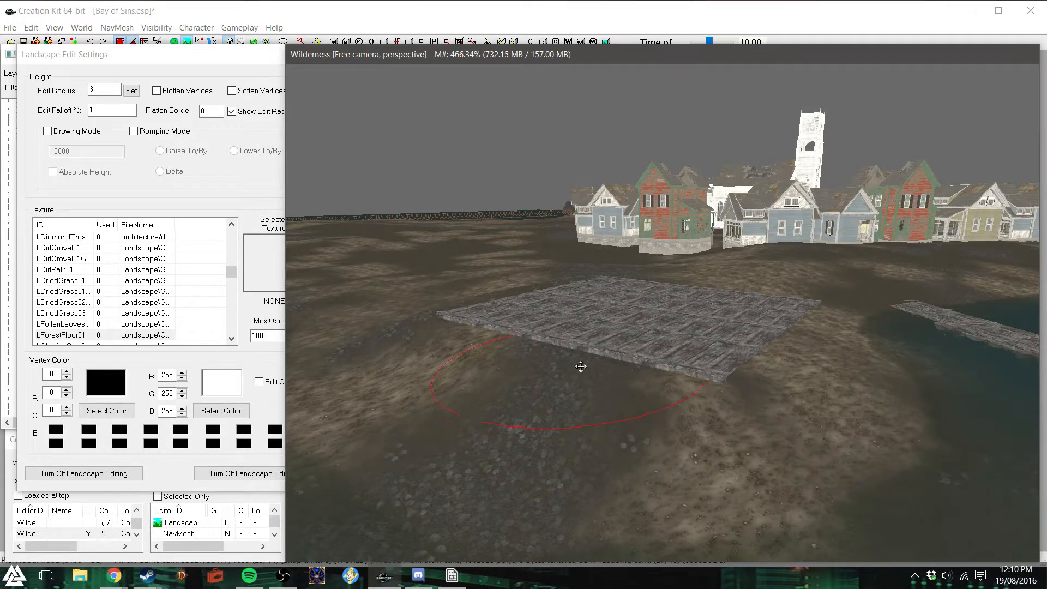
mouse_move(712, 413)
middle_down()
mouse_move(629, 394)
mouse_move(686, 429)
middle_up()
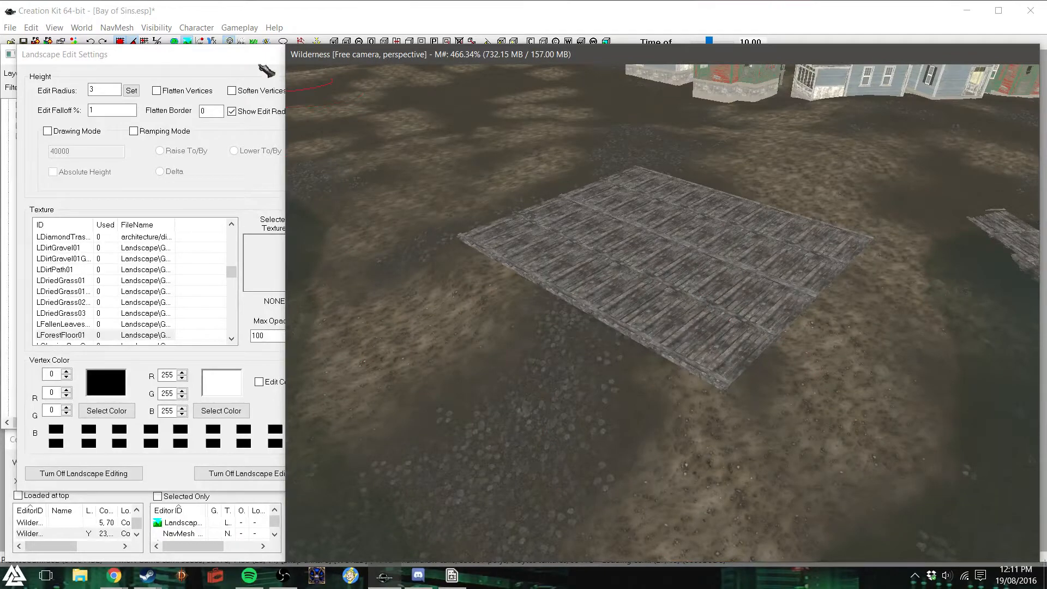
click(284, 64)
middle_drag(494, 127, 517, 157)
middle_drag(671, 188, 666, 190)
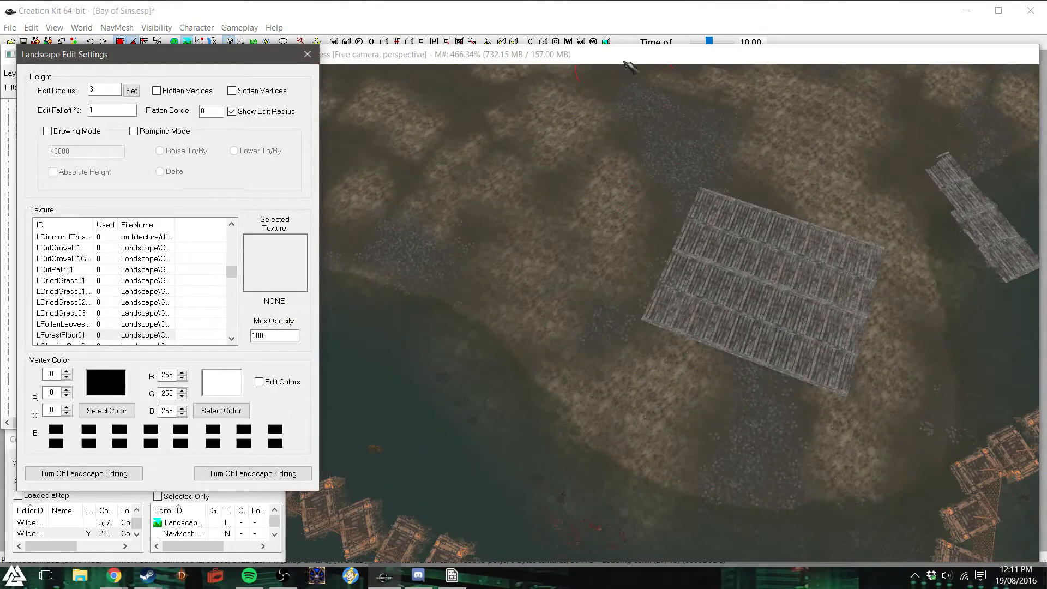
- Sculpt the terrain height beside the deck's long inland side, leaving the boards clear of the ground
click(625, 63)
middle_drag(696, 137, 591, 271)
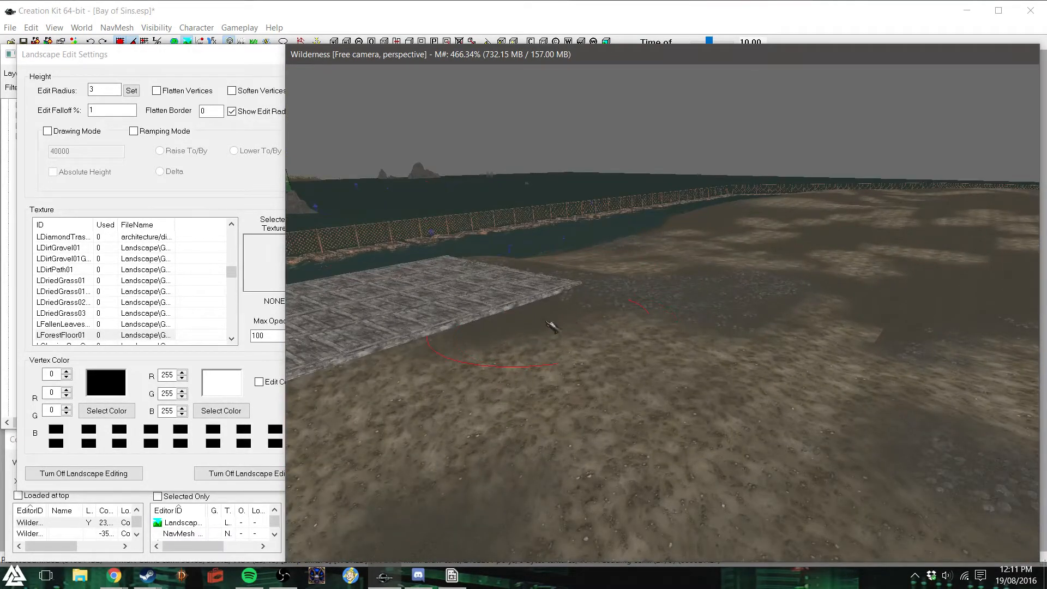
mouse_move(545, 316)
mouse_down()
mouse_move(631, 322)
mouse_move(693, 309)
mouse_up()
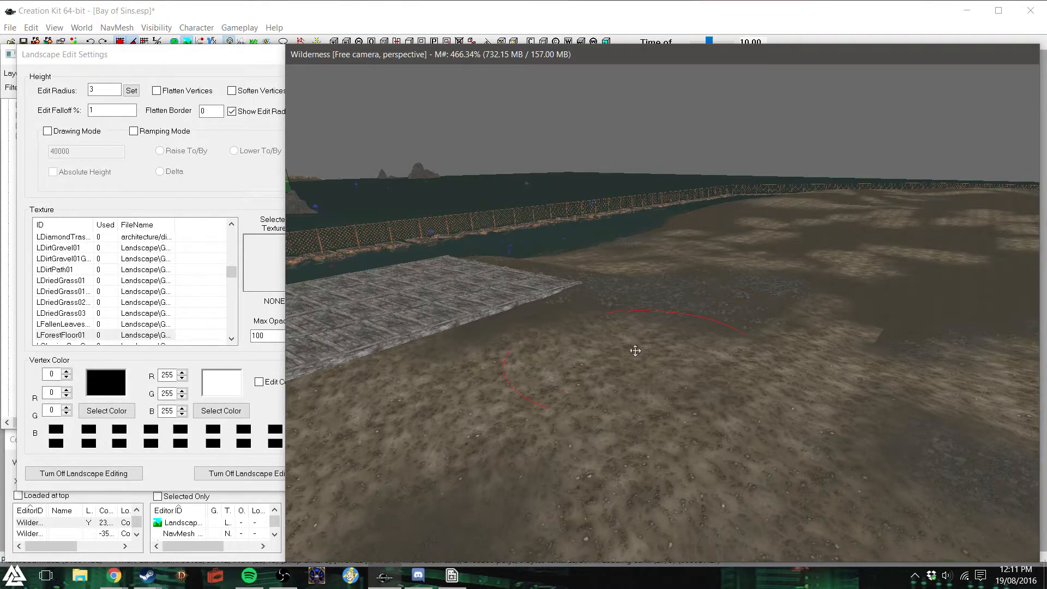
drag(641, 365, 643, 360)
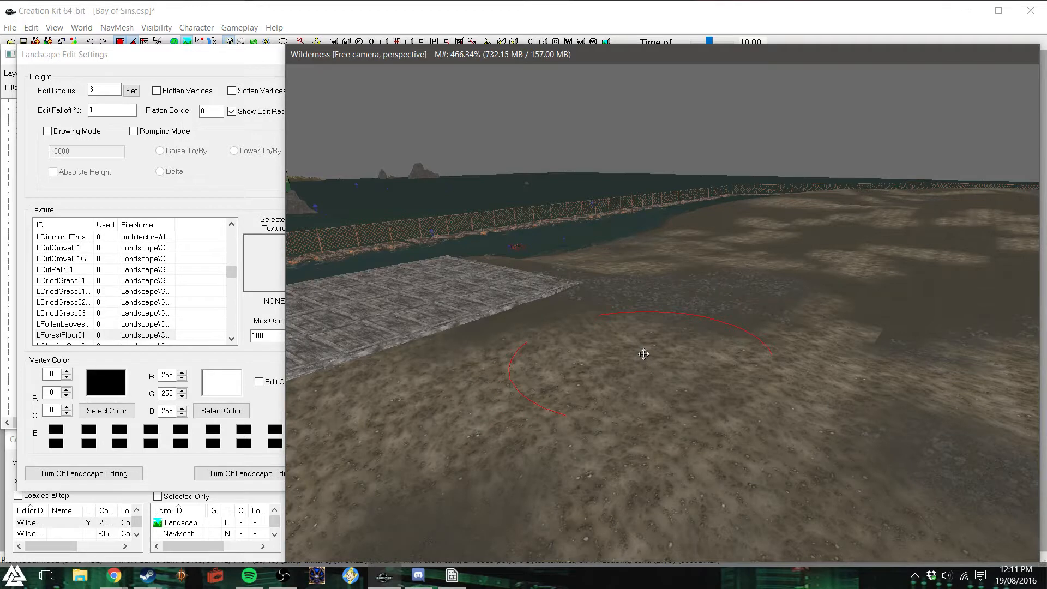
drag(469, 346, 468, 342)
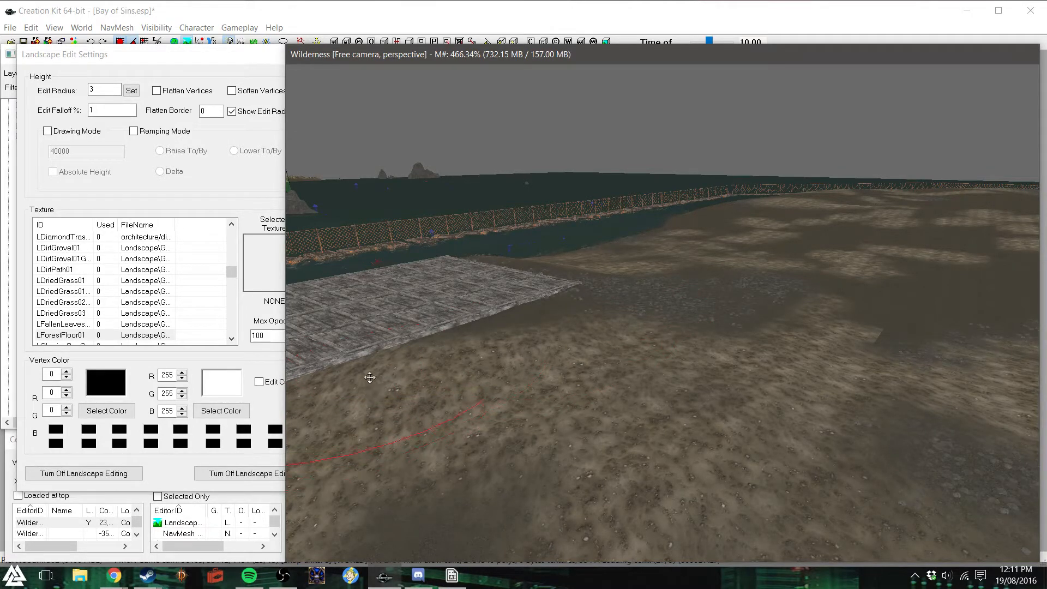
- Smooth the ground around the deck corner with Soften Vertices and leave landscape editing
click(232, 91)
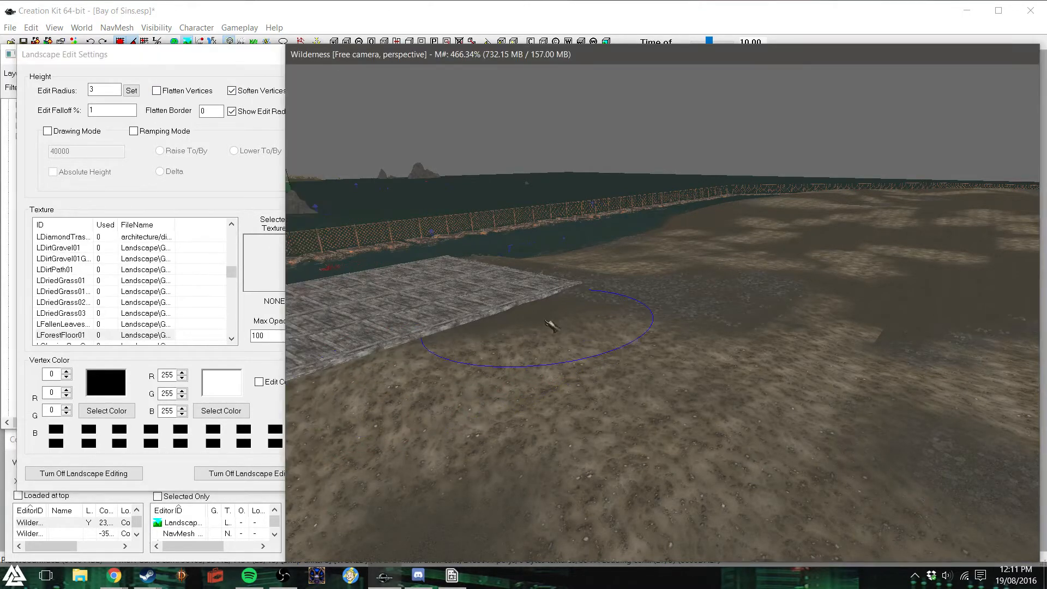
mouse_move(627, 257)
shift+middle_down()
mouse_move(607, 287)
mouse_move(542, 294)
shift+middle_up()
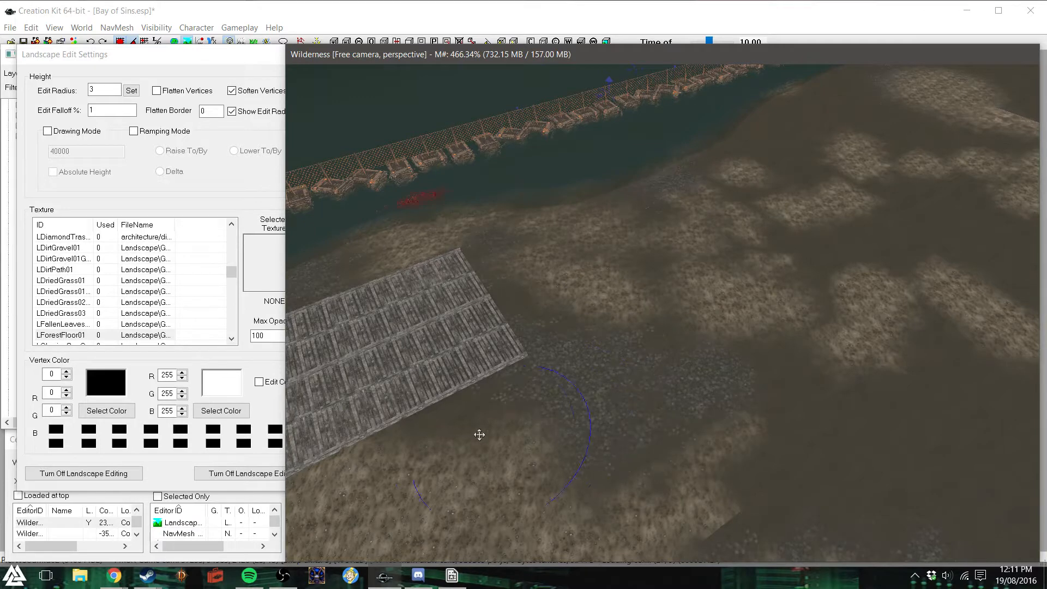
click(254, 65)
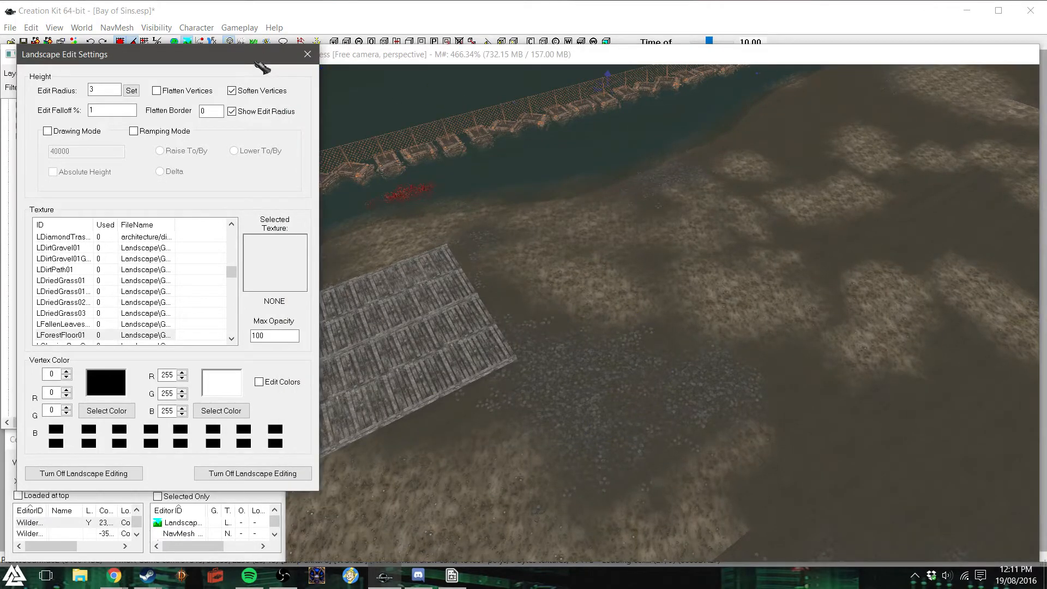
click(309, 57)
- Bring a pier support frame over to the deck, rotate it parallel to the short edge and set it under the boards
shift+middle_drag(500, 325, 425, 327)
click(712, 350)
drag(711, 350, 805, 341)
key(shift+f)
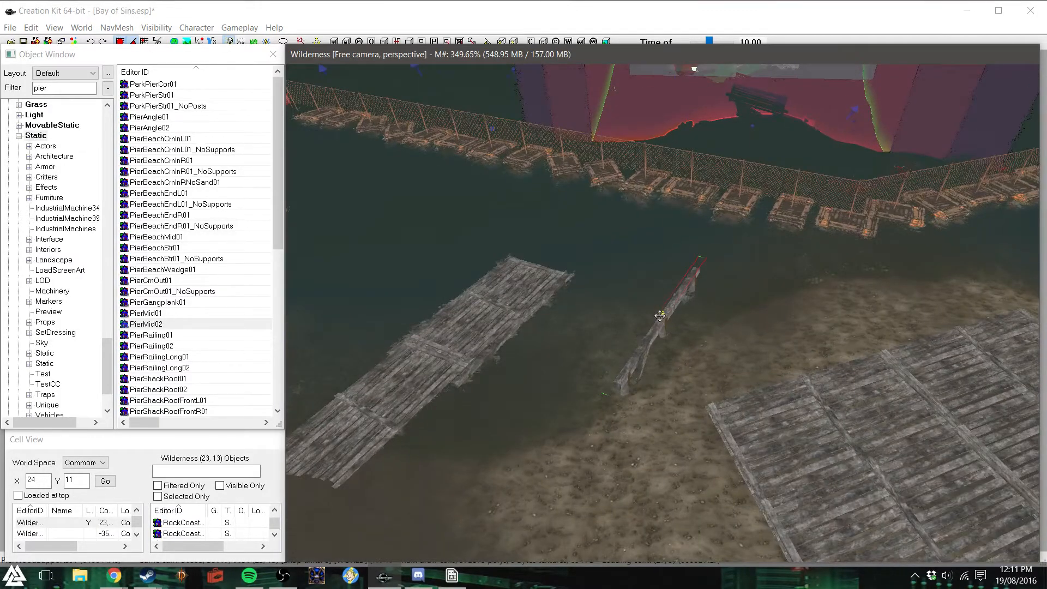
drag(663, 316, 731, 344)
right_drag(732, 344, 764, 345)
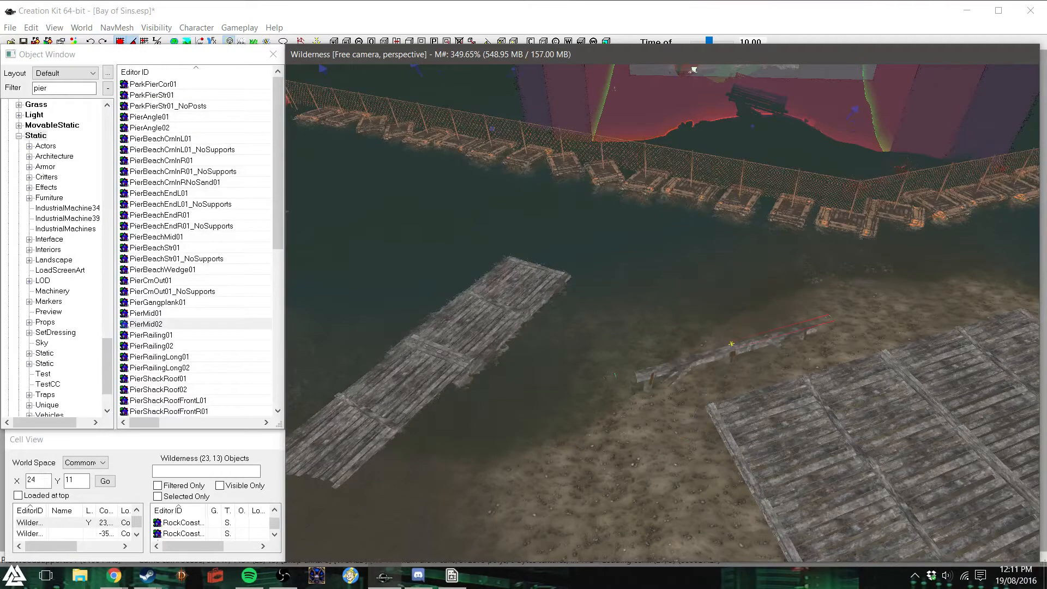
drag(734, 353, 810, 378)
key(z)
drag(808, 385, 815, 366)
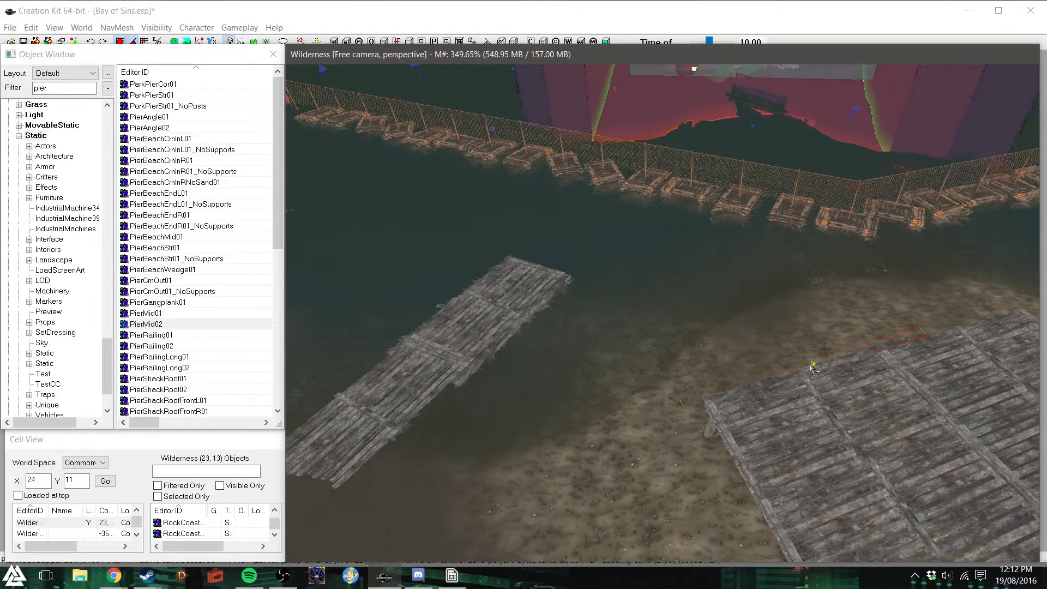
- Slide the support frame to the middle of the deck's short edge and fit it flush beneath the boards
key(f)
mouse_move(429, 322)
shift+middle_down()
mouse_move(526, 392)
mouse_move(714, 377)
mouse_move(864, 344)
mouse_move(762, 320)
shift+middle_up()
scroll(701, 321, up, 5)
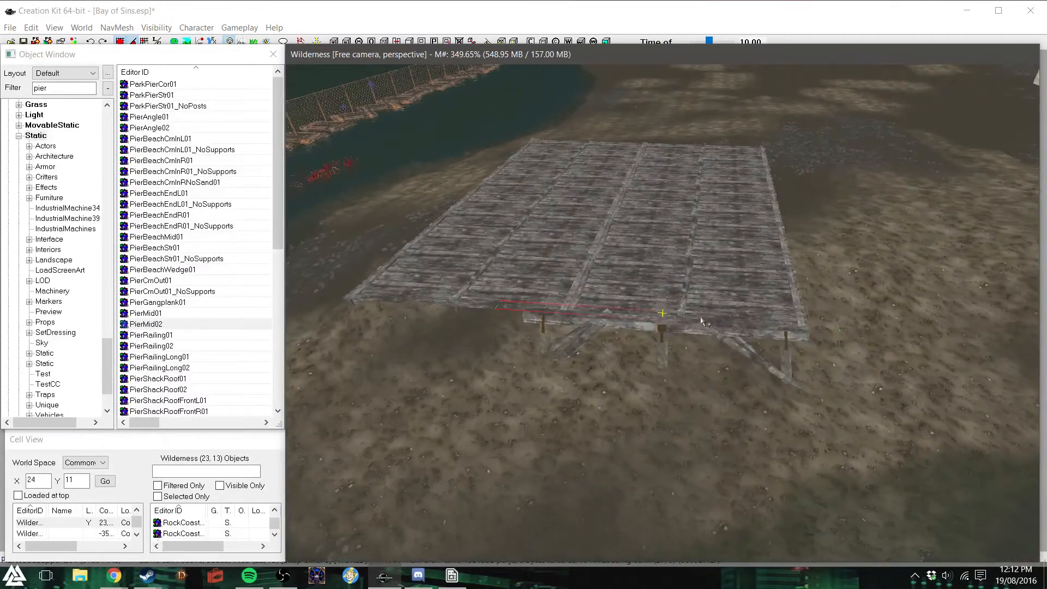
mouse_move(661, 328)
mouse_down()
mouse_move(540, 322)
mouse_move(532, 314)
mouse_move(543, 307)
mouse_move(543, 323)
mouse_up()
key(z)
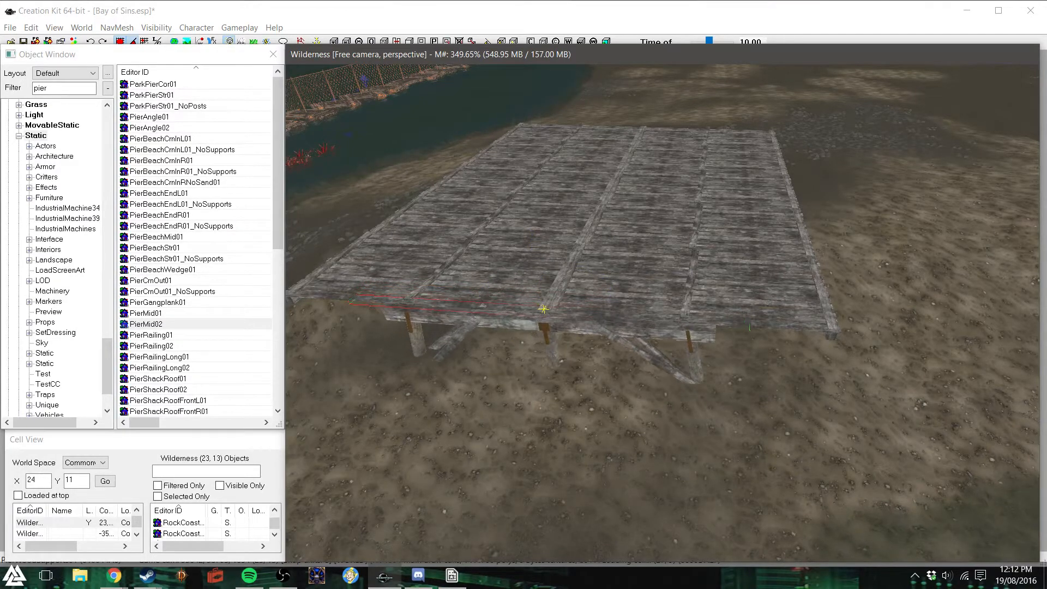
scroll(540, 354, up, 5)
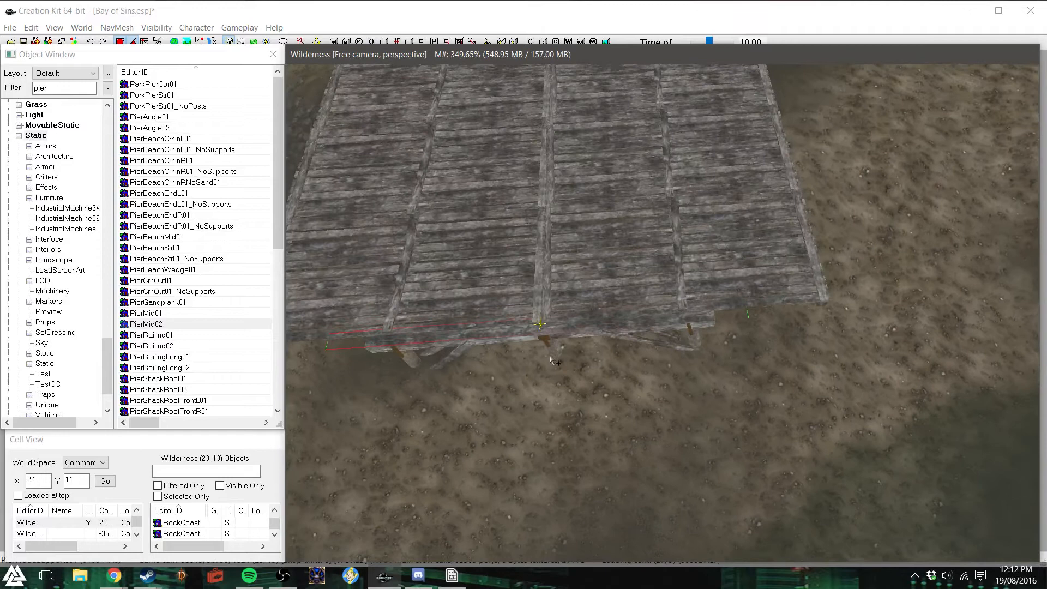
drag(539, 324, 535, 324)
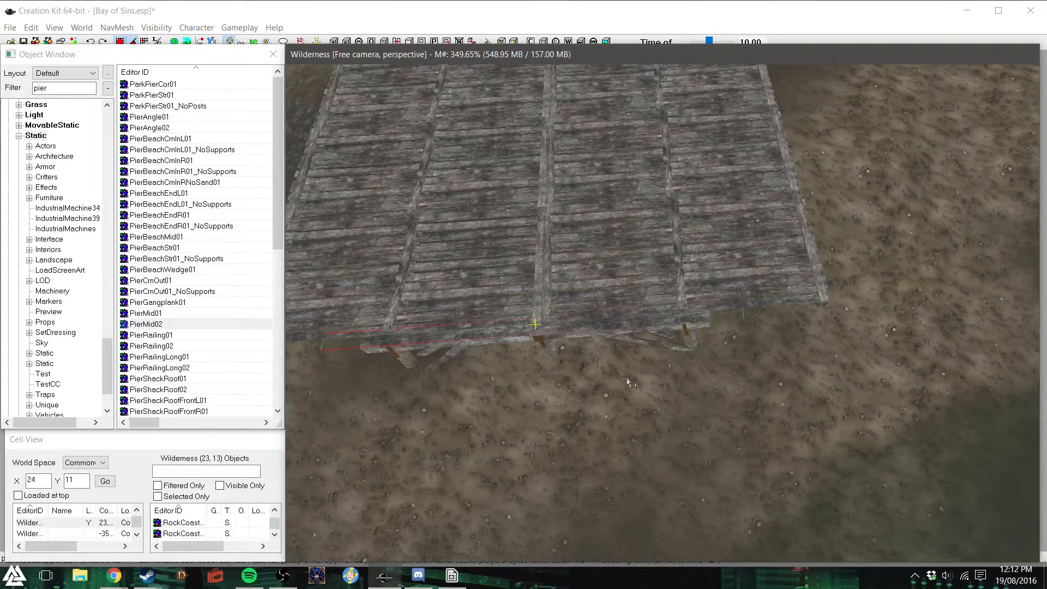
scroll(627, 377, down, 1)
scroll(627, 378, down, 1)
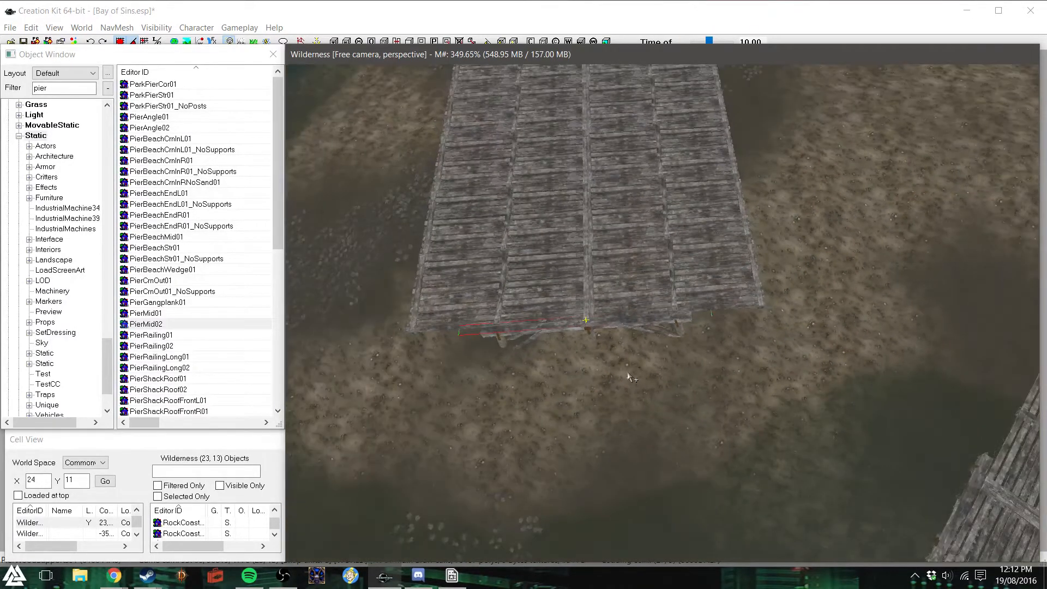
- Duplicate the support frame, rotate the copy 90 degrees and fit it under the middle of the adjoining long side
drag(588, 326, 769, 201)
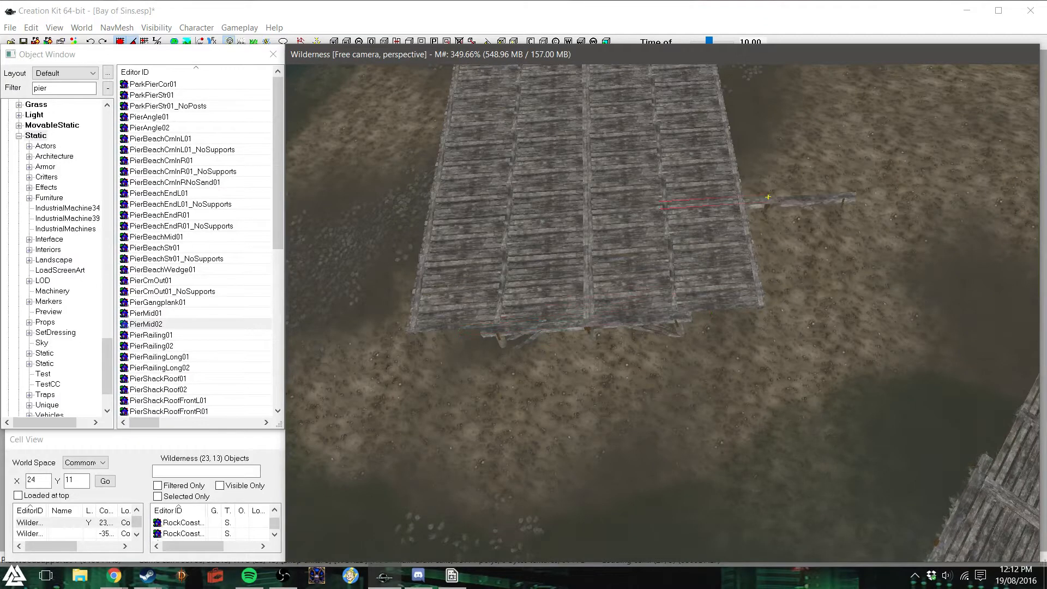
right_drag(764, 209, 802, 209)
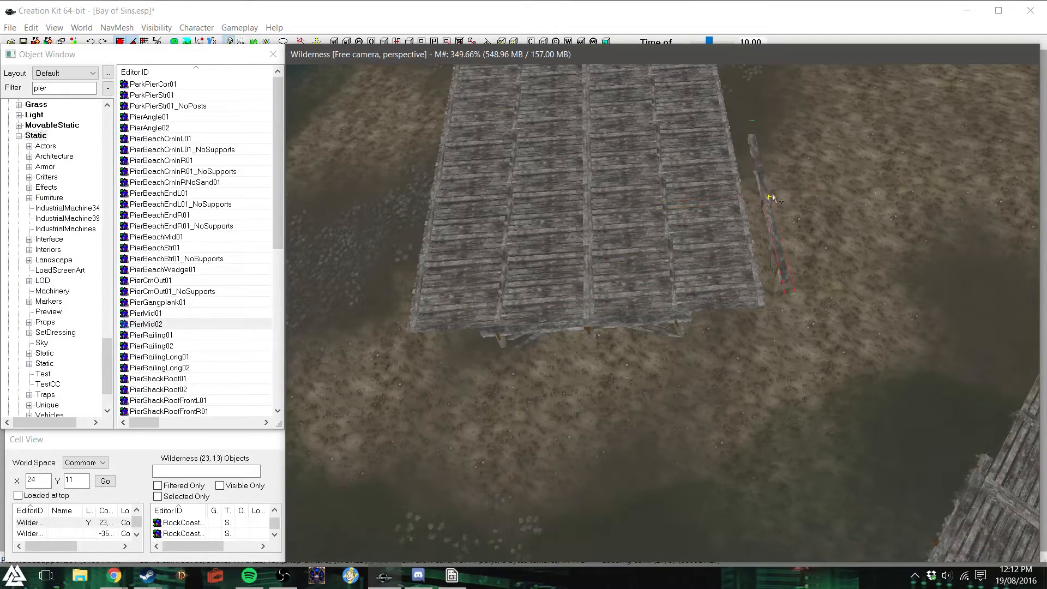
drag(773, 198, 741, 176)
shift+middle_drag(744, 173, 709, 196)
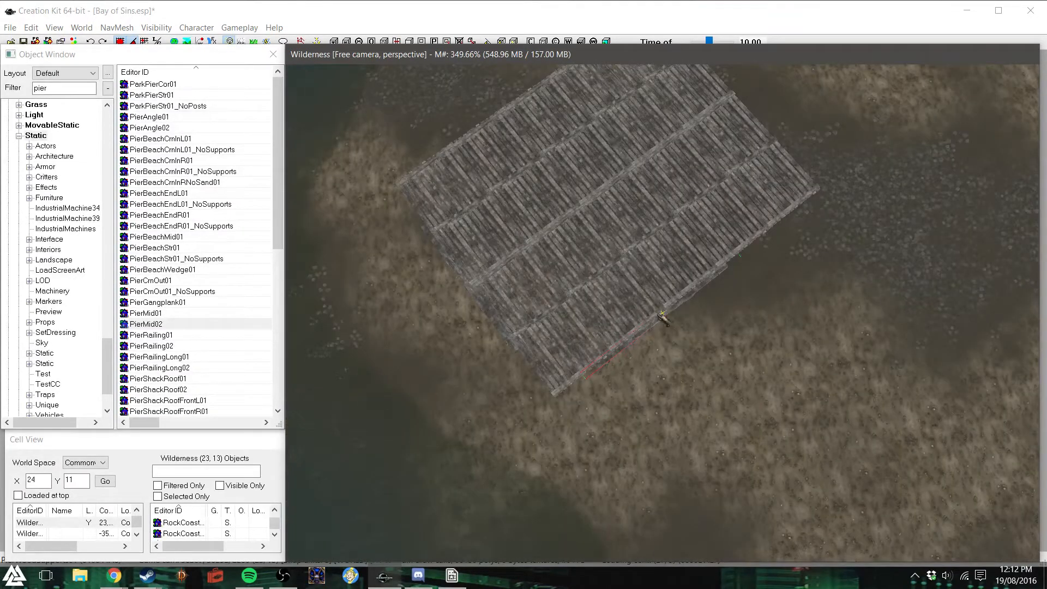
drag(665, 314, 706, 279)
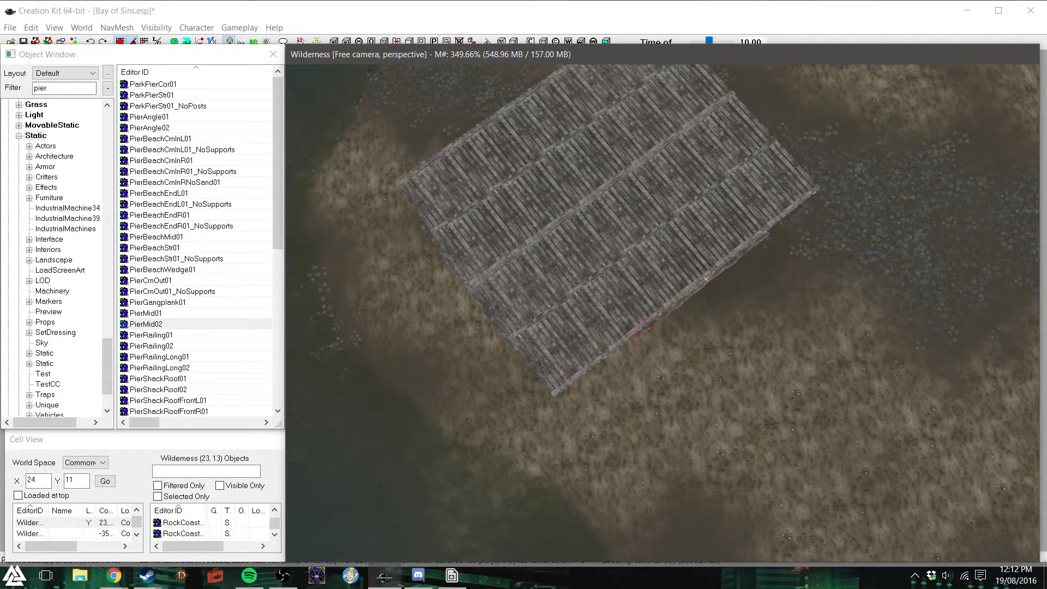
scroll(709, 276, down, 2)
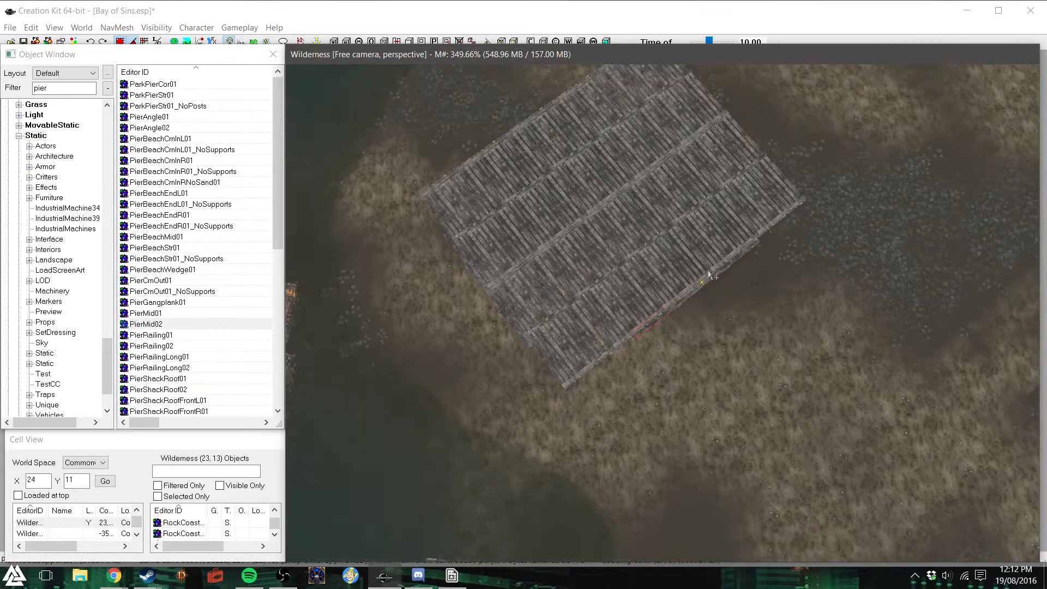
- Duplicate the long-side support frame and place the copy under the deck's opposite long side
drag(693, 288, 549, 99)
scroll(696, 323, down, 3)
shift+middle_drag(689, 304, 688, 298)
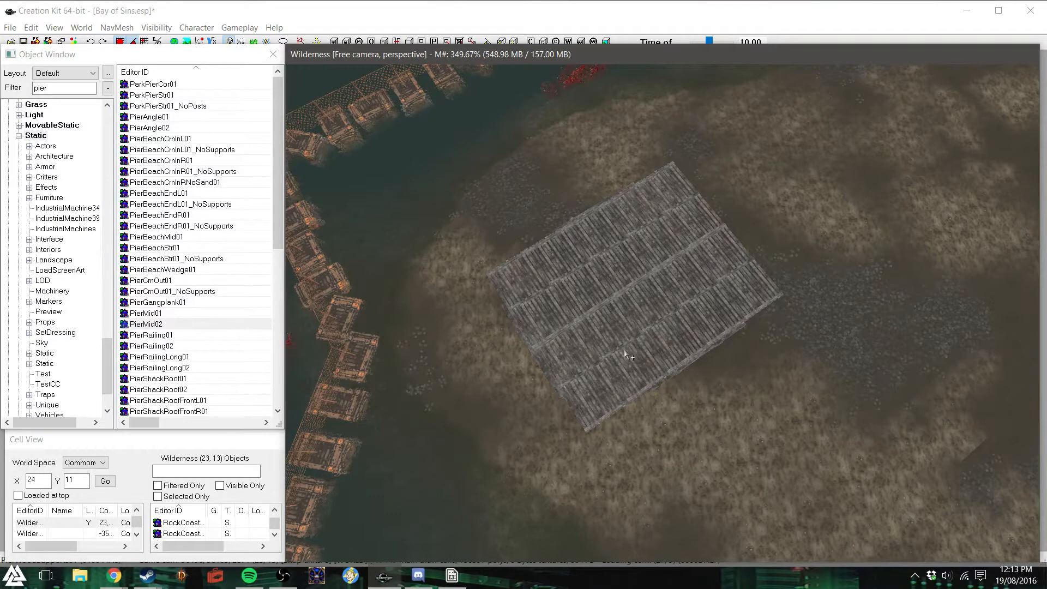
scroll(622, 354, up, 1)
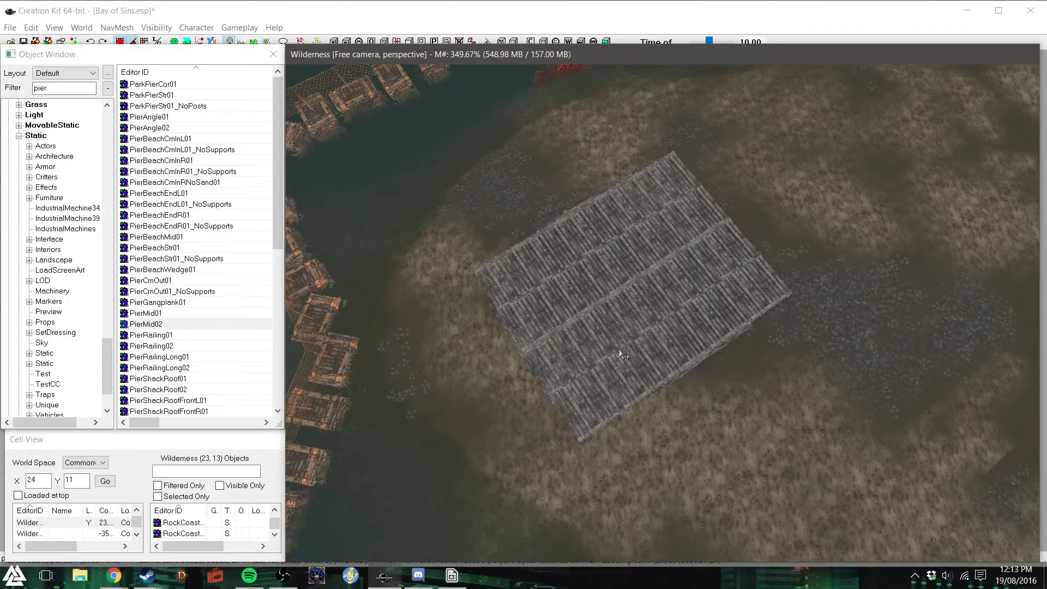
- Filter the static objects for "chain" and look through the listed chain-link fence pieces
double_click(60, 89)
text(chain)
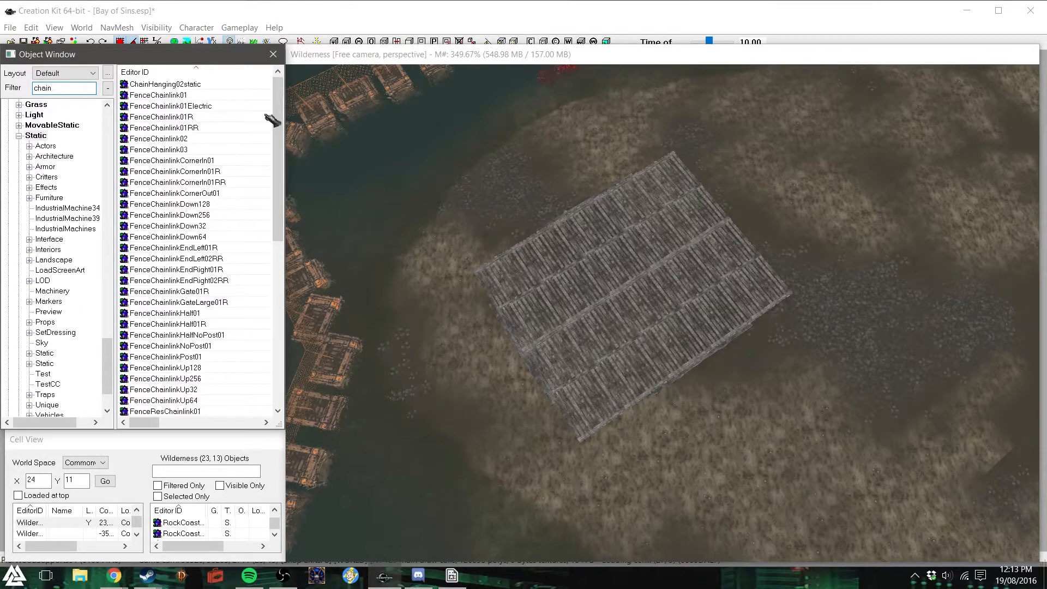
drag(274, 115, 273, 250)
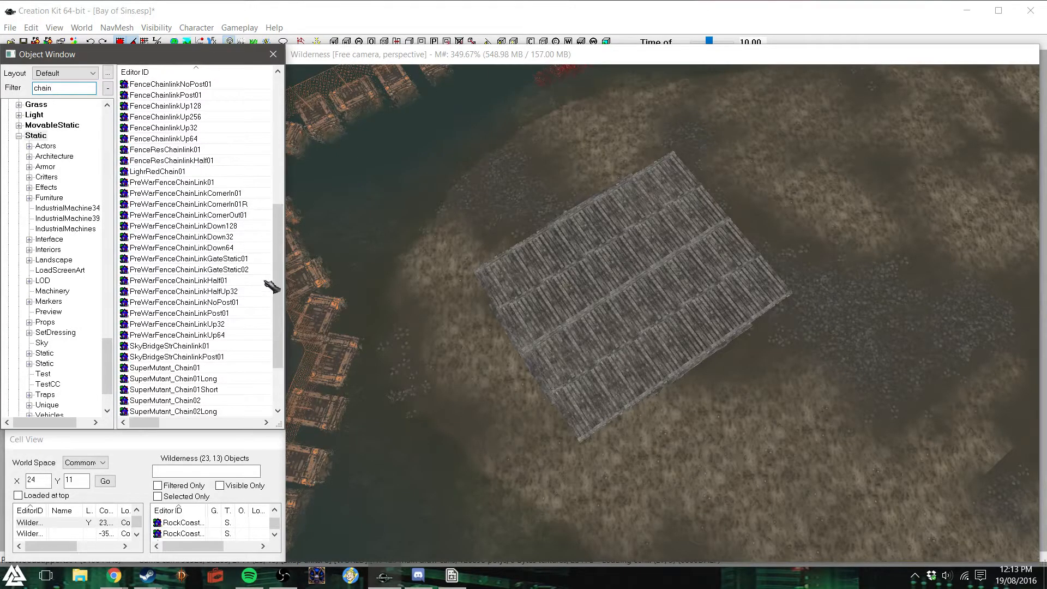
drag(279, 245, 280, 255)
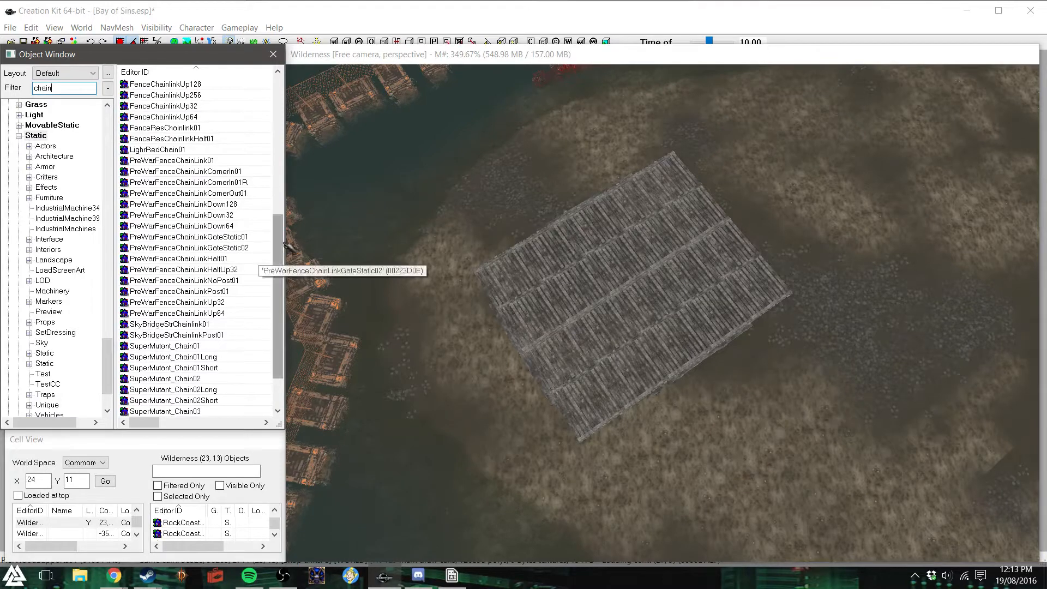
drag(279, 278, 281, 286)
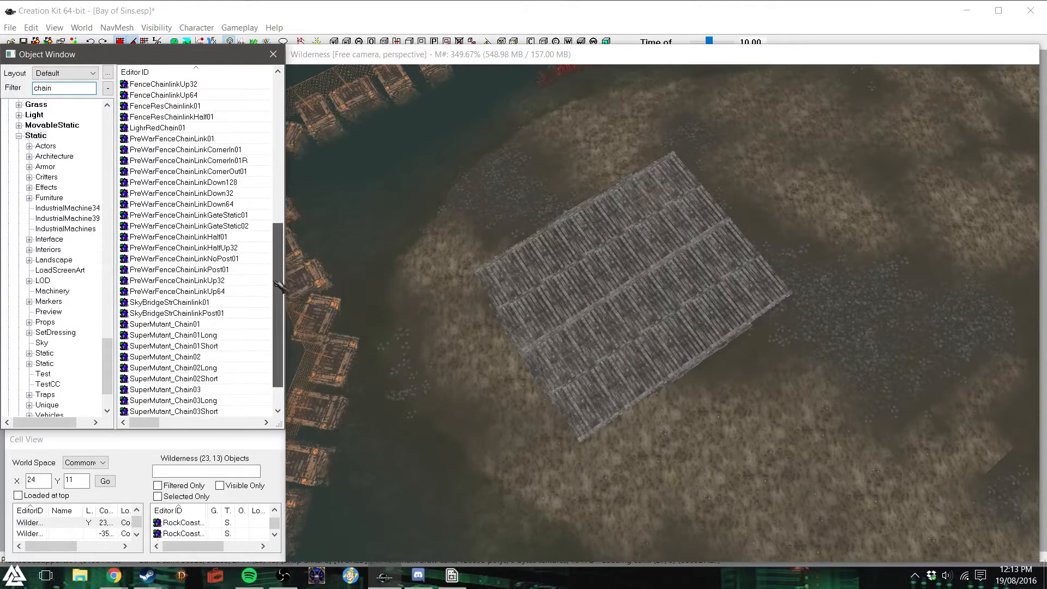
scroll(279, 286, up, 3)
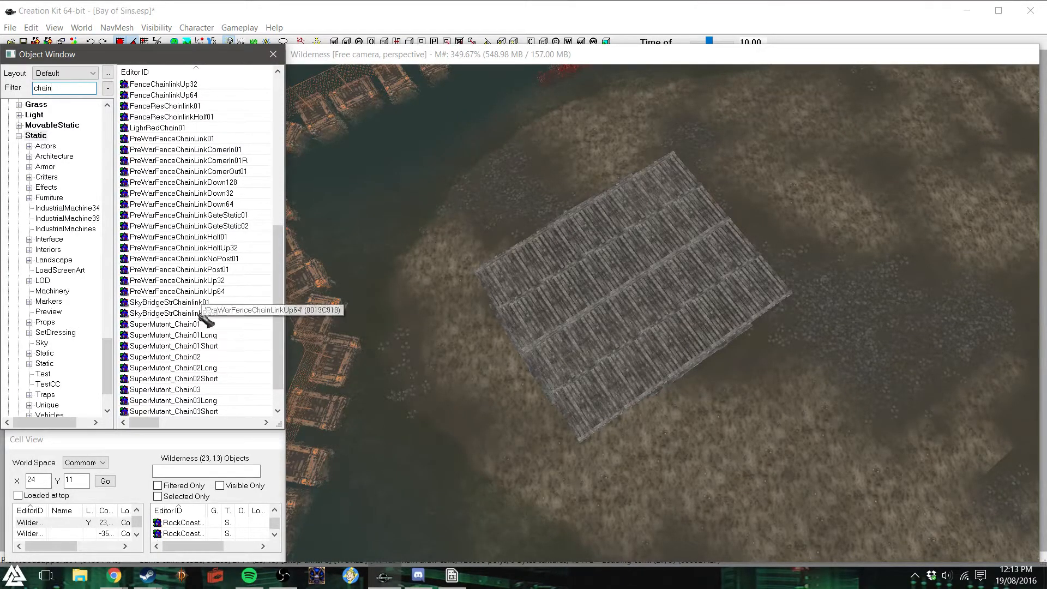
scroll(185, 224, up, 4)
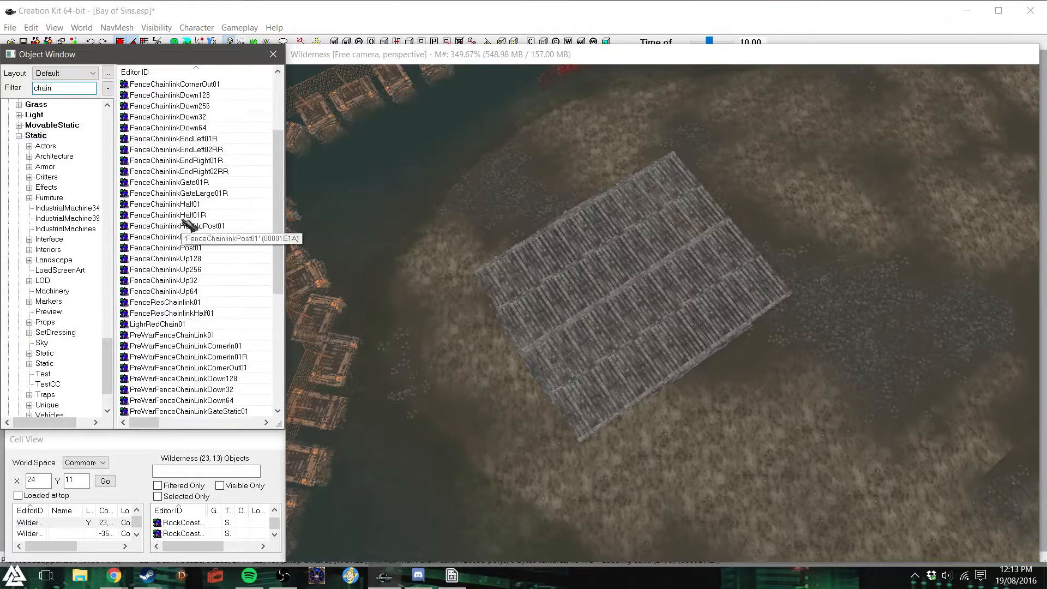
scroll(207, 153, up, 2)
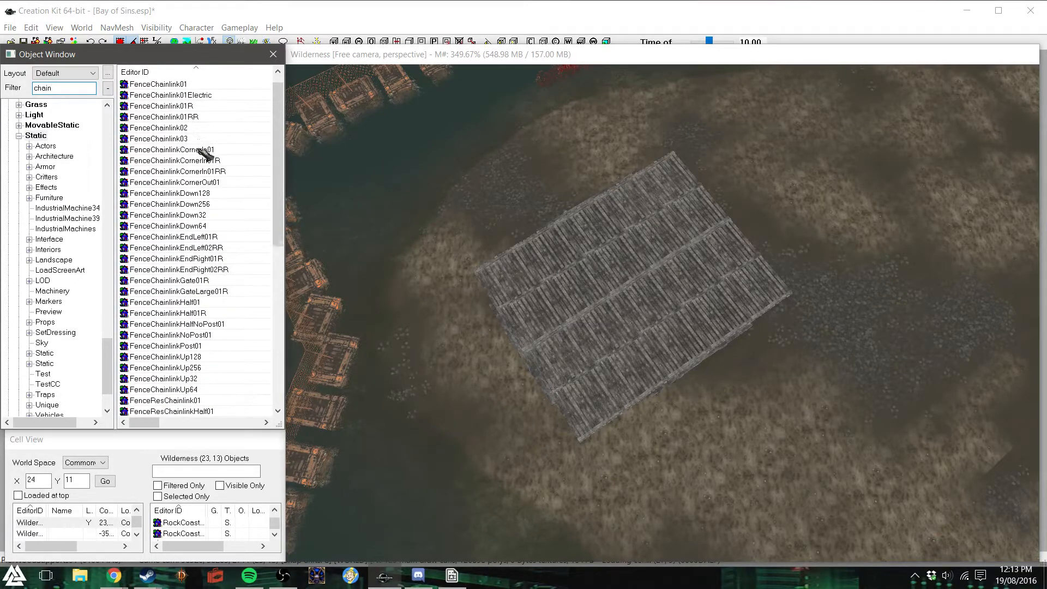
- Try a FenceChainlink01R section along the deck's edge at the corner, raised above the boards, and delete it
drag(180, 117, 482, 165)
click(319, 89)
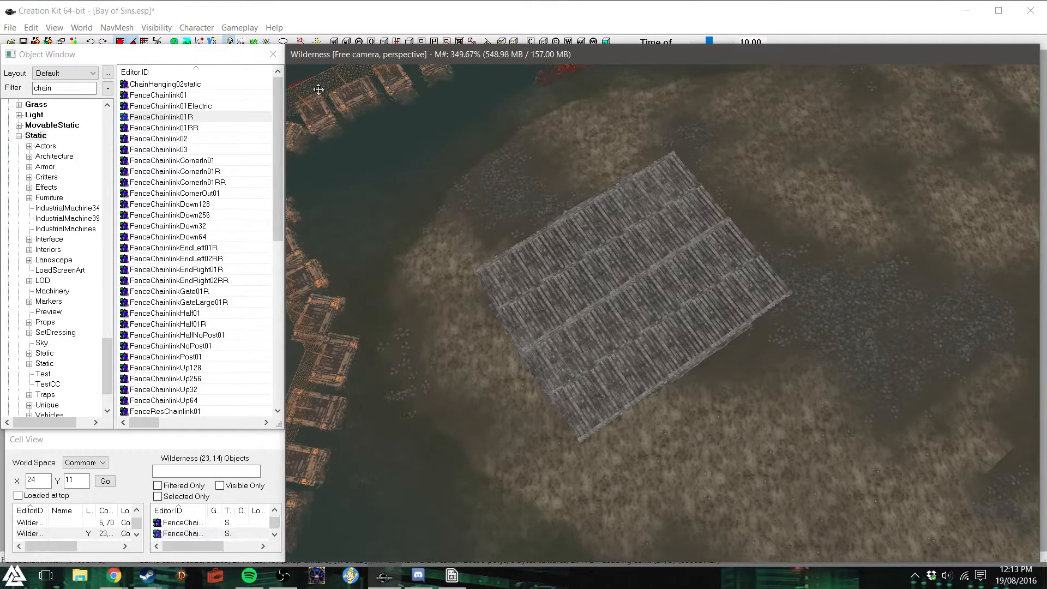
drag(318, 89, 486, 249)
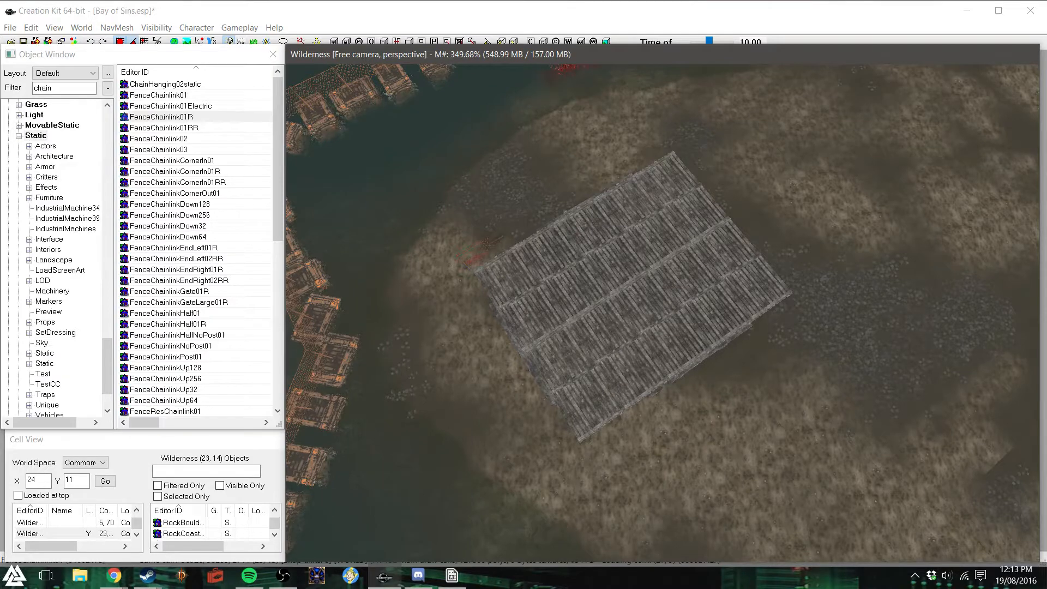
mouse_move(485, 249)
right_down()
mouse_move(445, 237)
mouse_move(488, 247)
right_up()
key(f)
shift+middle_drag(596, 262, 703, 227)
drag(636, 236, 619, 236)
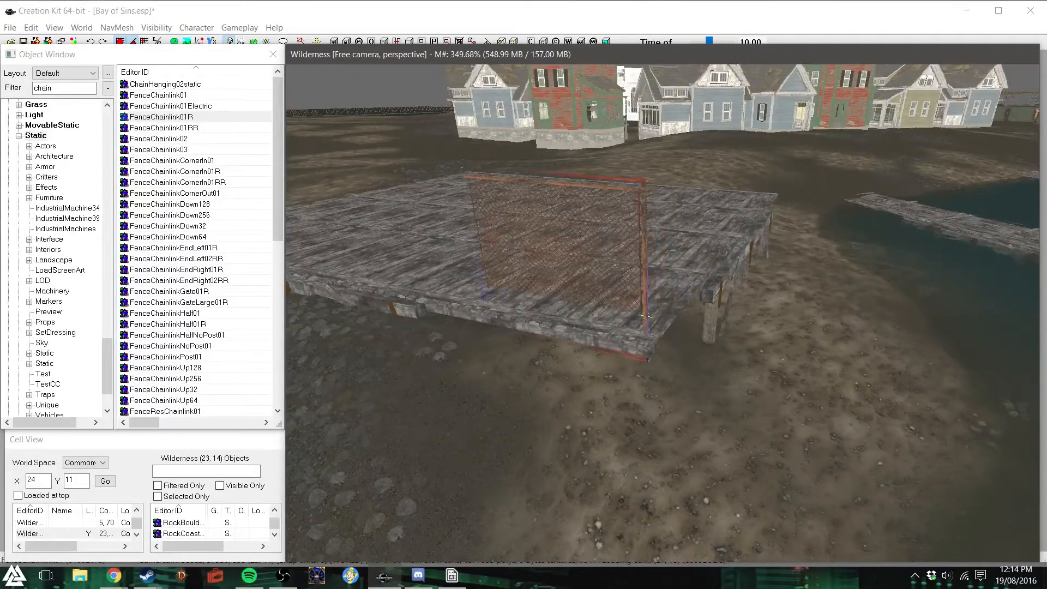
key(z)
drag(619, 236, 619, 212)
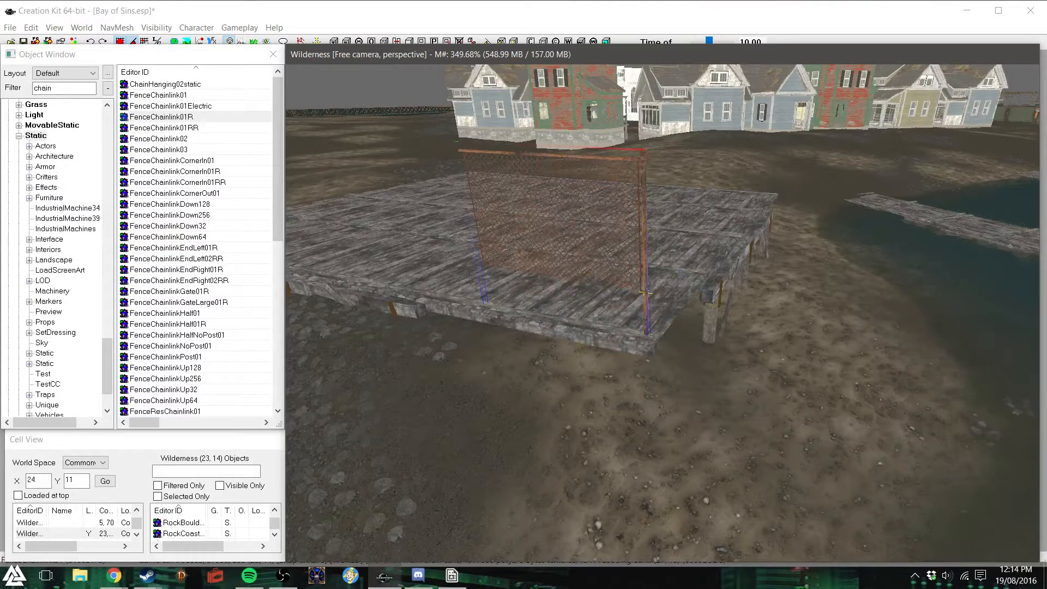
drag(644, 295, 649, 296)
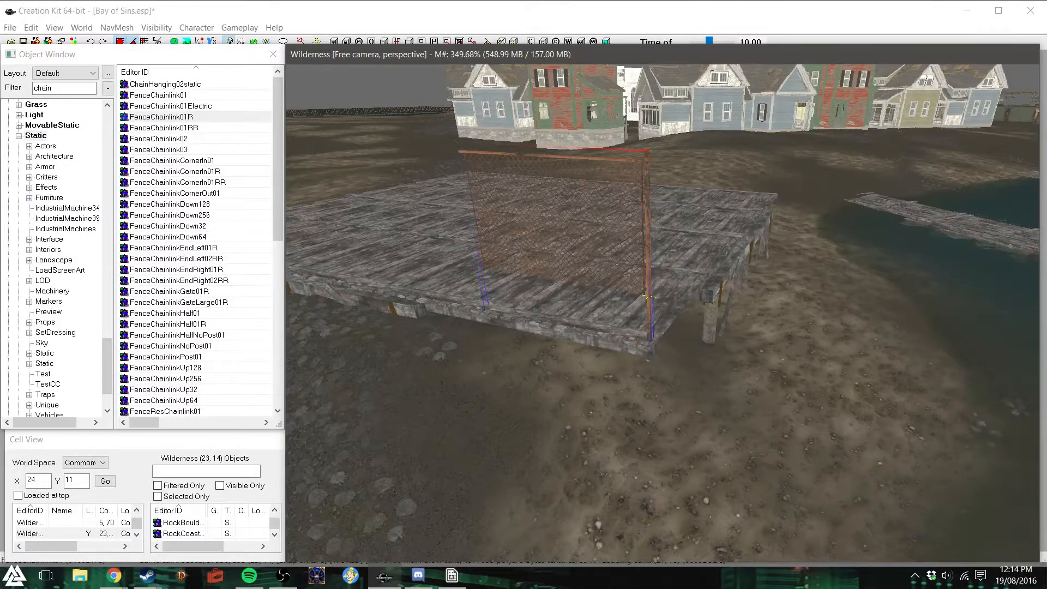
shift+middle_drag(692, 302, 688, 300)
key(Delete)
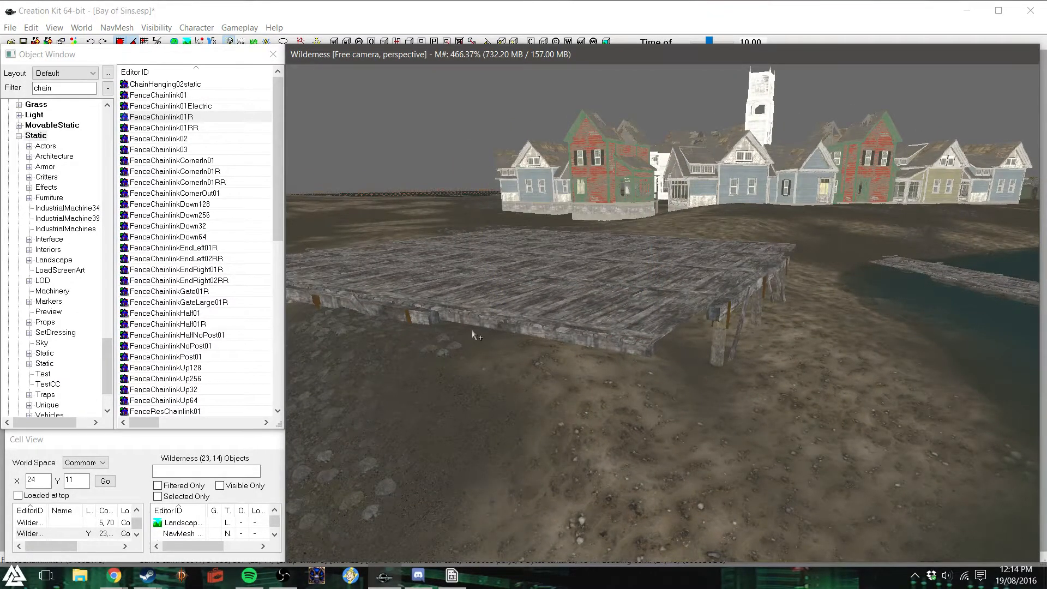
- Filter the static objects for "barr" to find the barricade pieces
scroll(472, 334, down, 1)
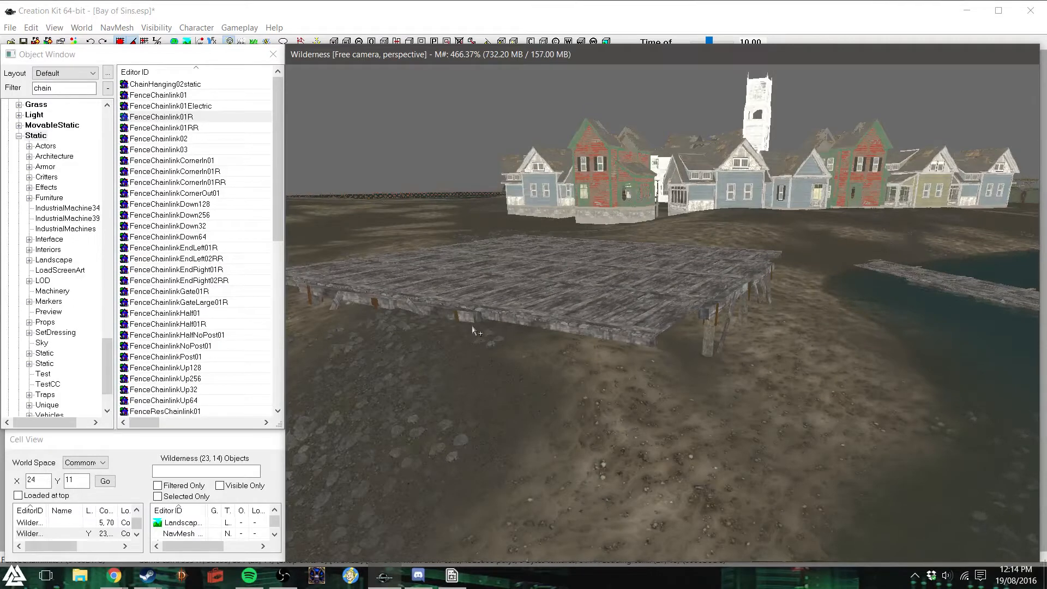
scroll(472, 327, down, 1)
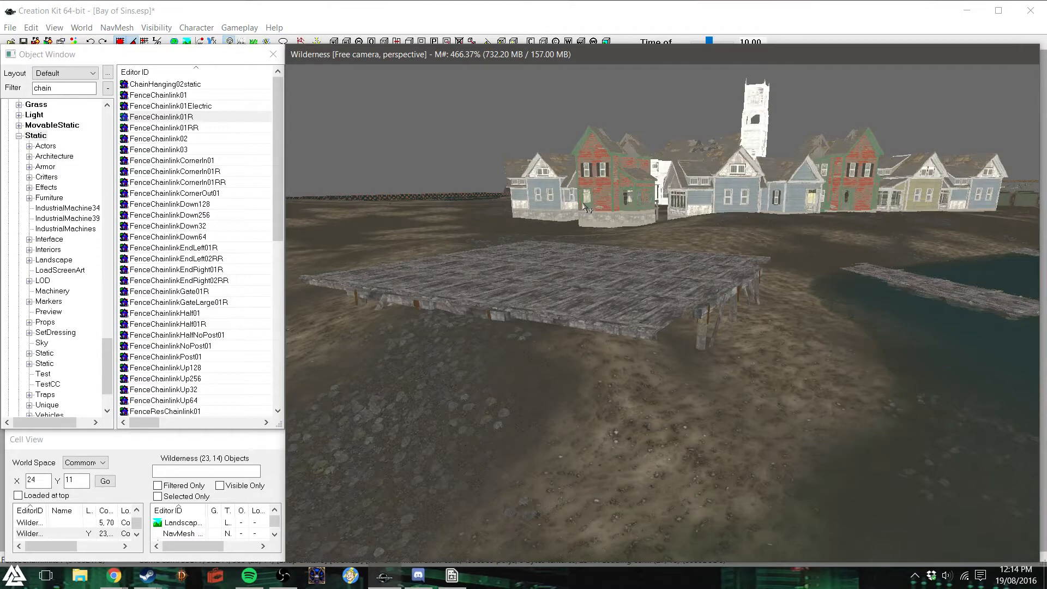
double_click(60, 88)
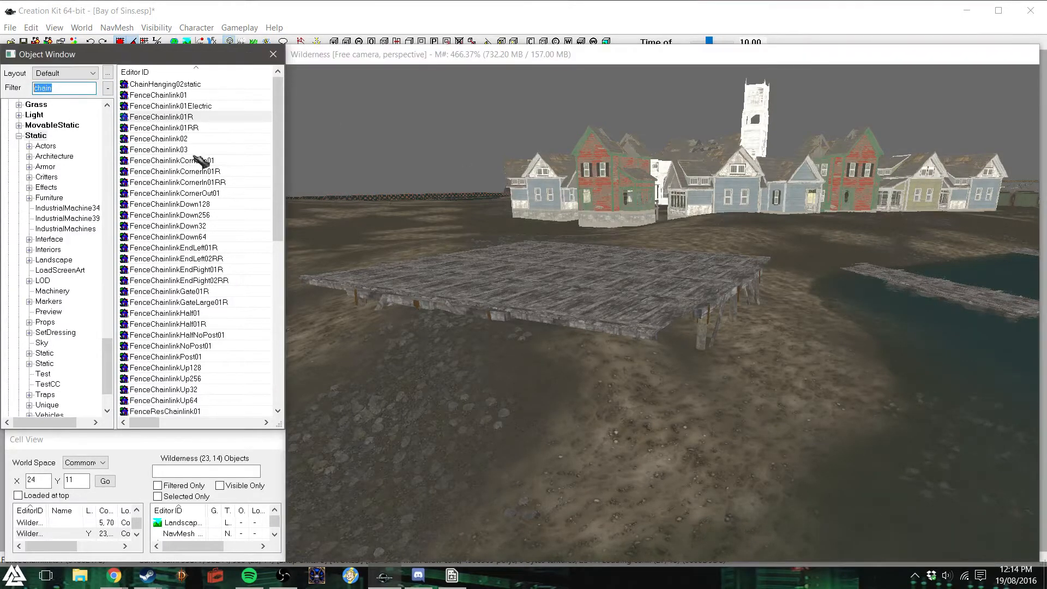
text(bari)
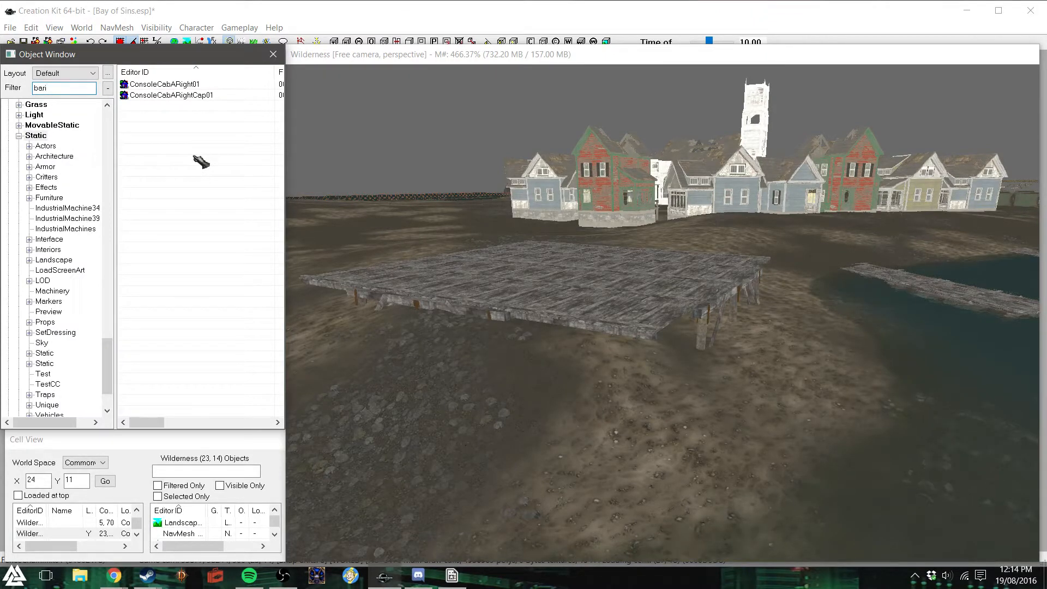
key(BackSpace)
text(r)
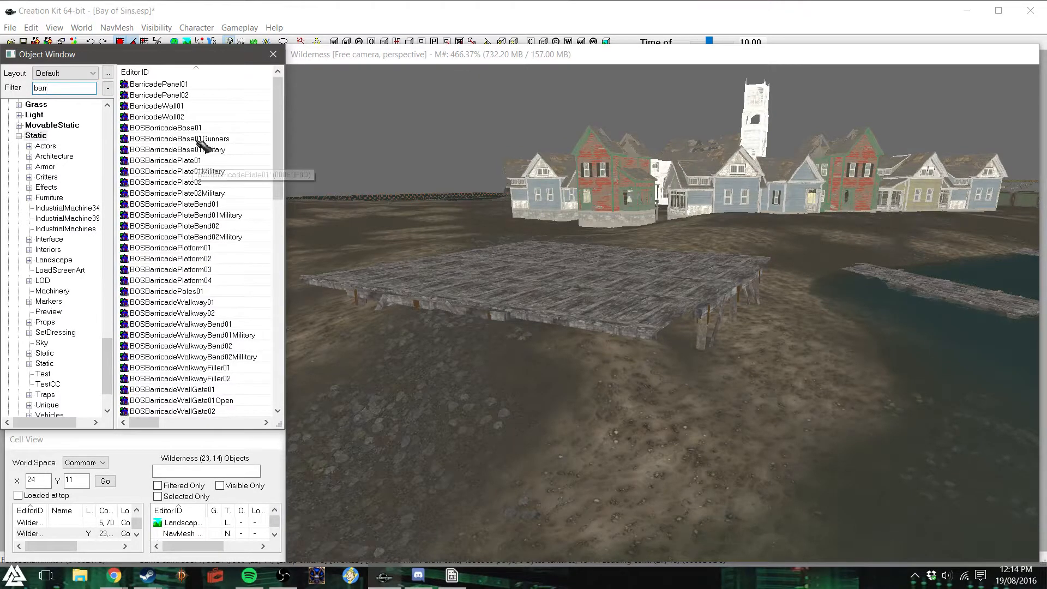
- Place BarricadePanel01 and BarricadePanel02 on the ground beside the deck to compare them, and delete the panel nearer the deck
drag(174, 85, 604, 444)
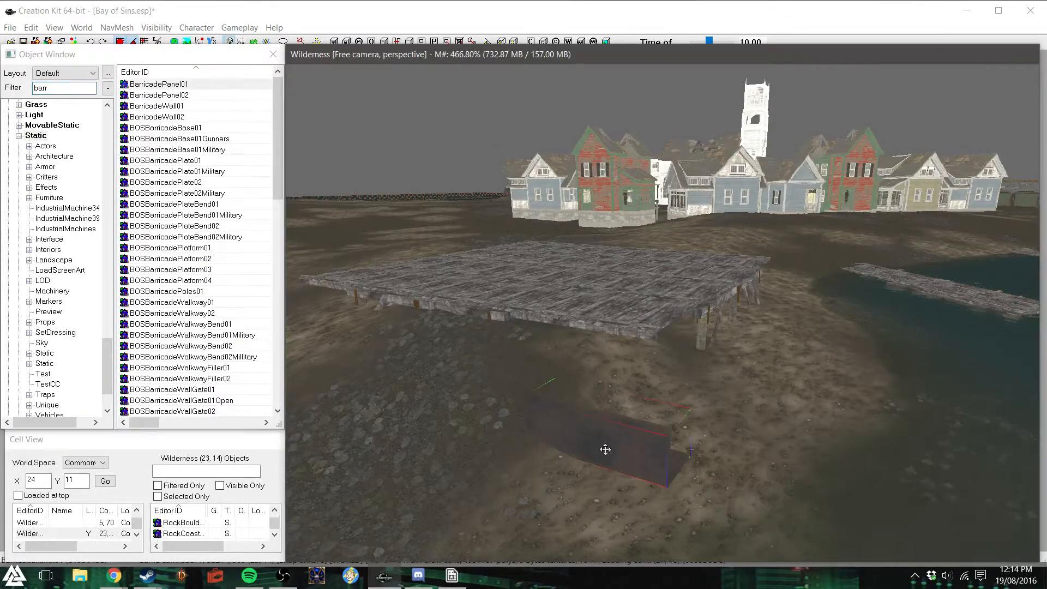
drag(606, 444, 605, 401)
shift+middle_drag(605, 401, 497, 366)
drag(184, 100, 752, 473)
drag(642, 492, 650, 334)
shift+middle_drag(650, 334, 657, 368)
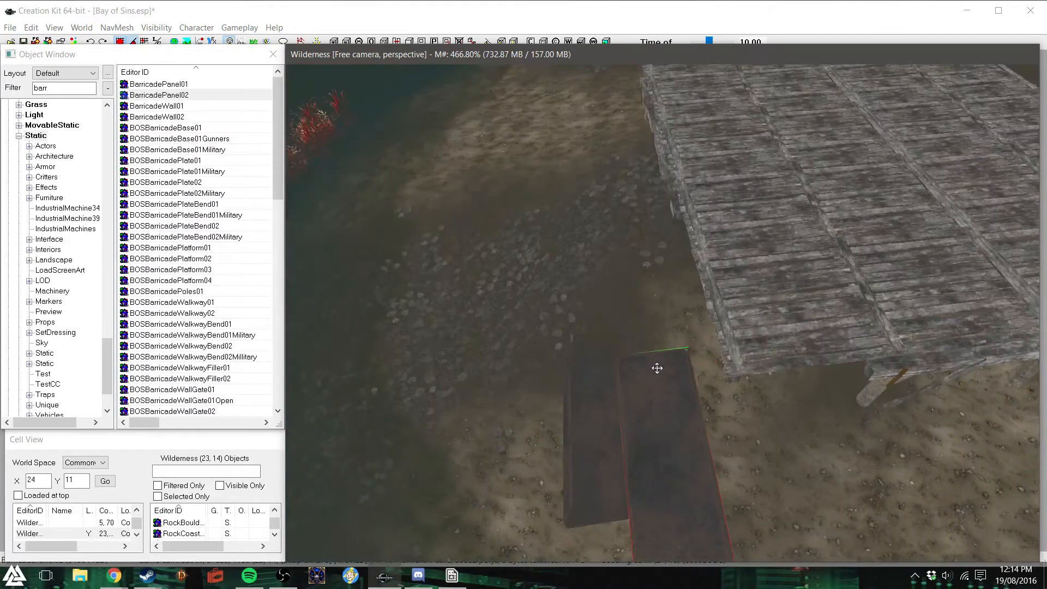
key(Delete)
- Move the remaining barricade panel up onto the deck and fit it along the edge at the corner
drag(604, 447, 633, 424)
mouse_move(596, 472)
mouse_down()
mouse_move(760, 353)
mouse_move(757, 317)
mouse_up()
key(z)
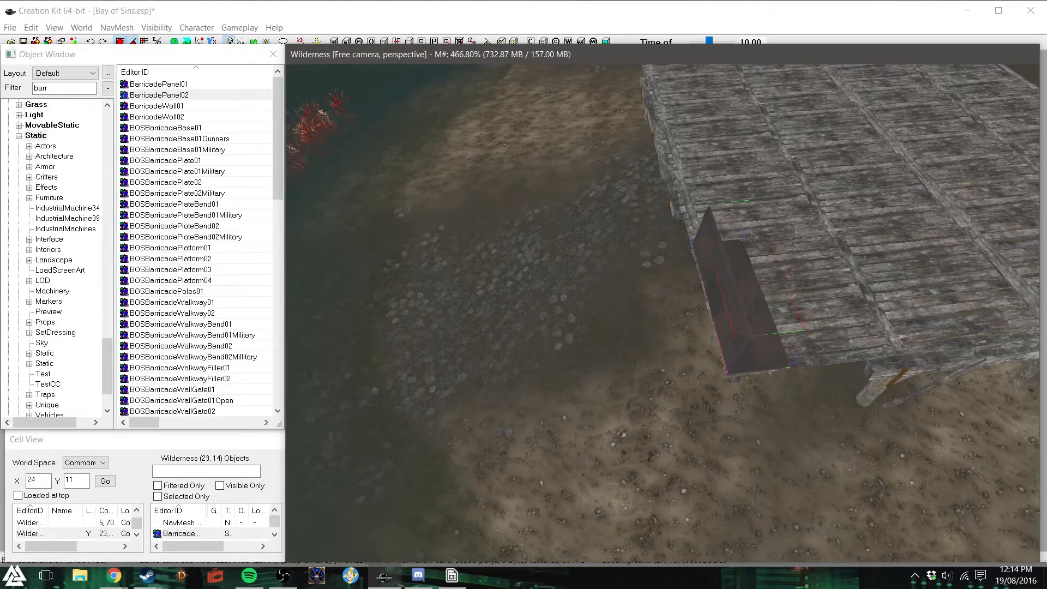
shift+middle_drag(790, 427, 755, 332)
scroll(729, 334, up, 3)
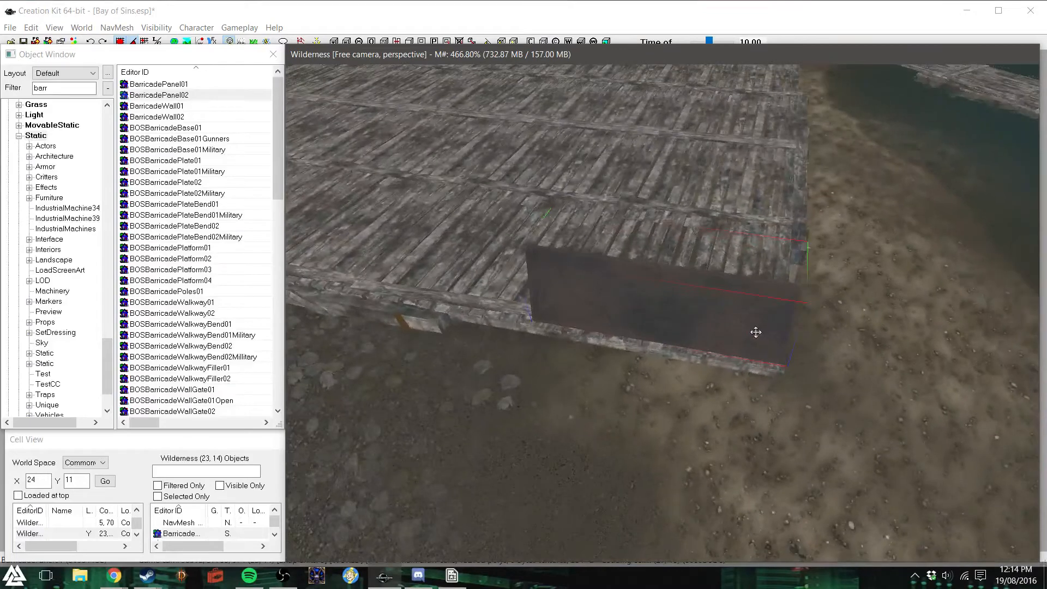
- Duplicate the barricade panel twice and line the copies up end to end along the same deck edge
scroll(755, 333, down, 2)
key(ctrl+d)
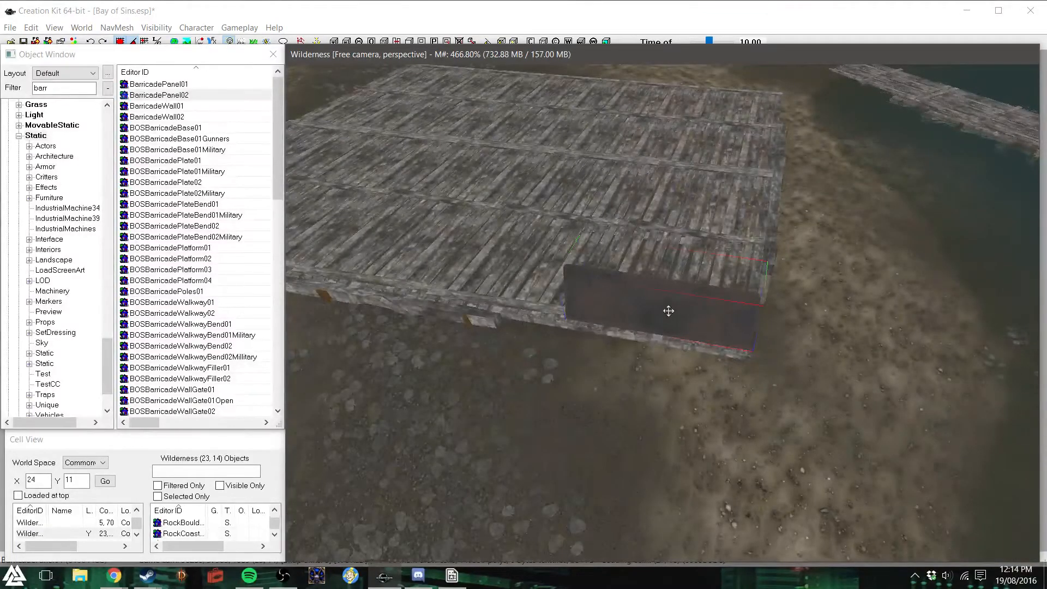
drag(669, 311, 494, 283)
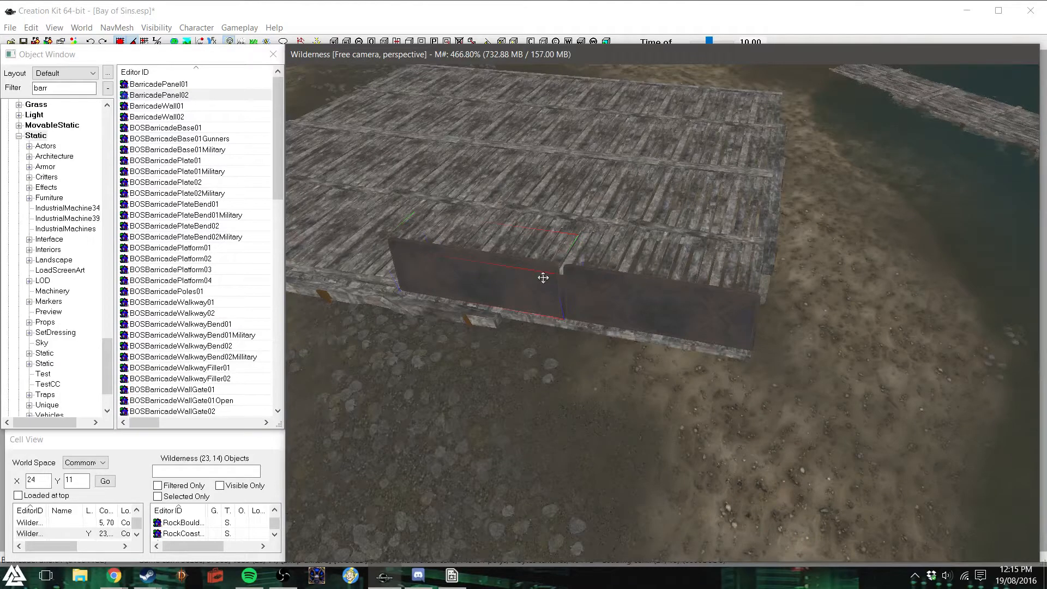
key(ctrl+d)
drag(528, 283, 363, 256)
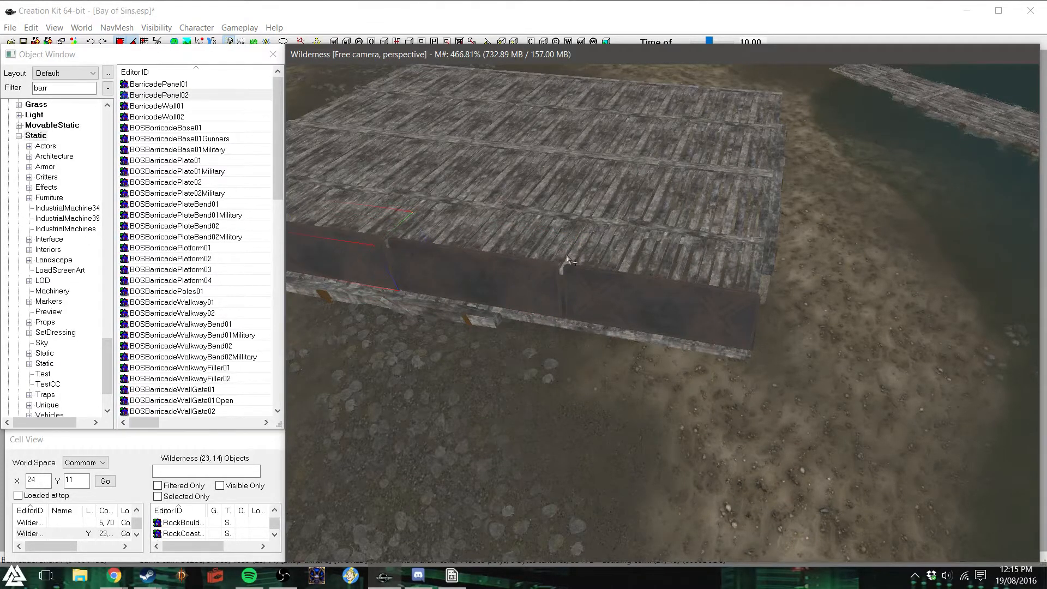
key(f)
scroll(632, 315, down, 3)
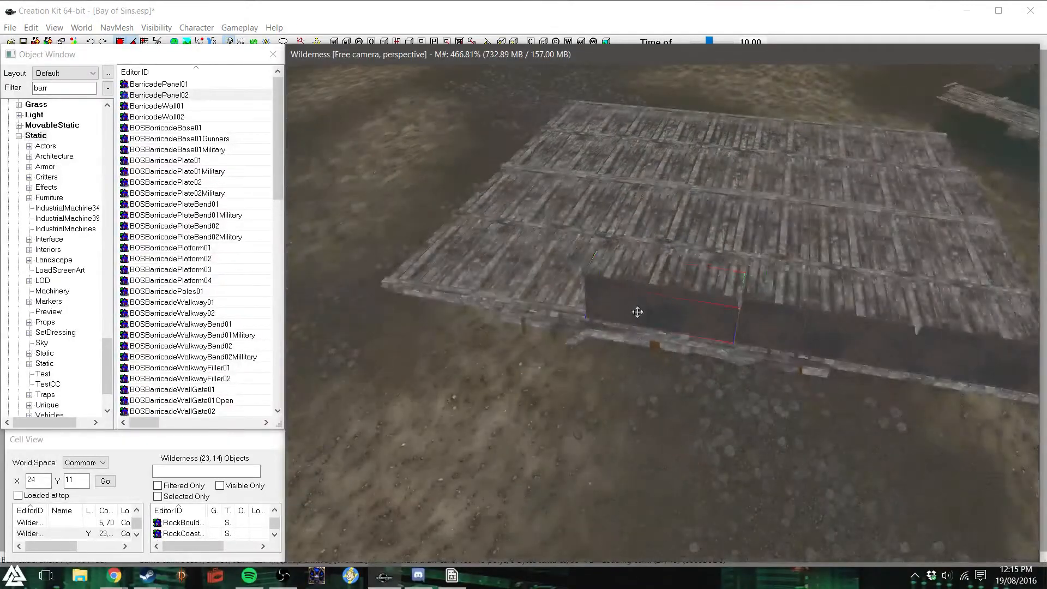
- Add a copy of the barricade panel turned 90 degrees and fit it along the adjoining deck edge at the corner
shift+middle_drag(766, 326, 678, 305)
scroll(692, 454, down, 2)
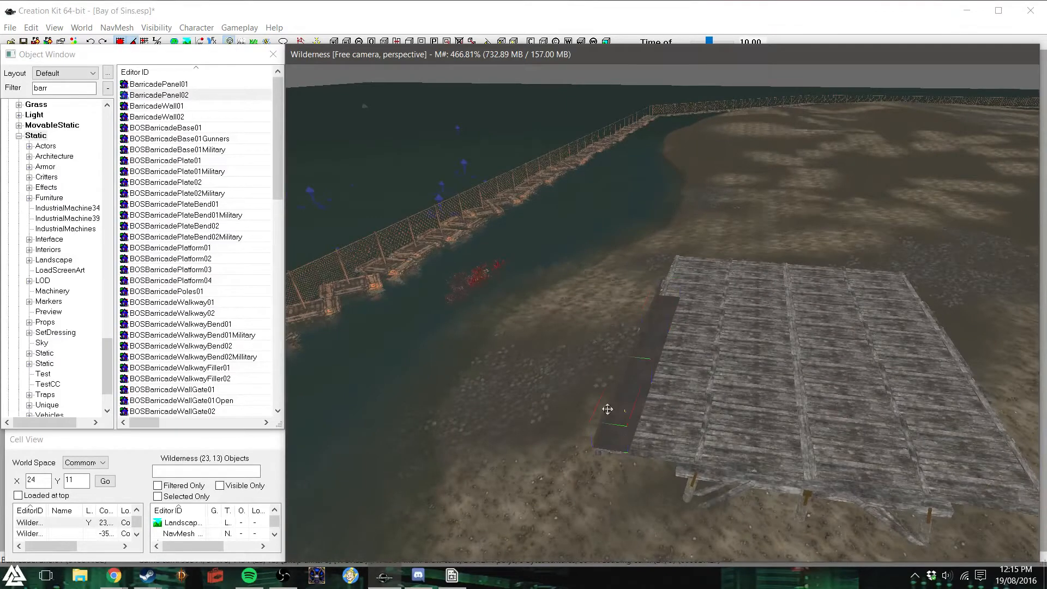
drag(623, 441, 772, 452)
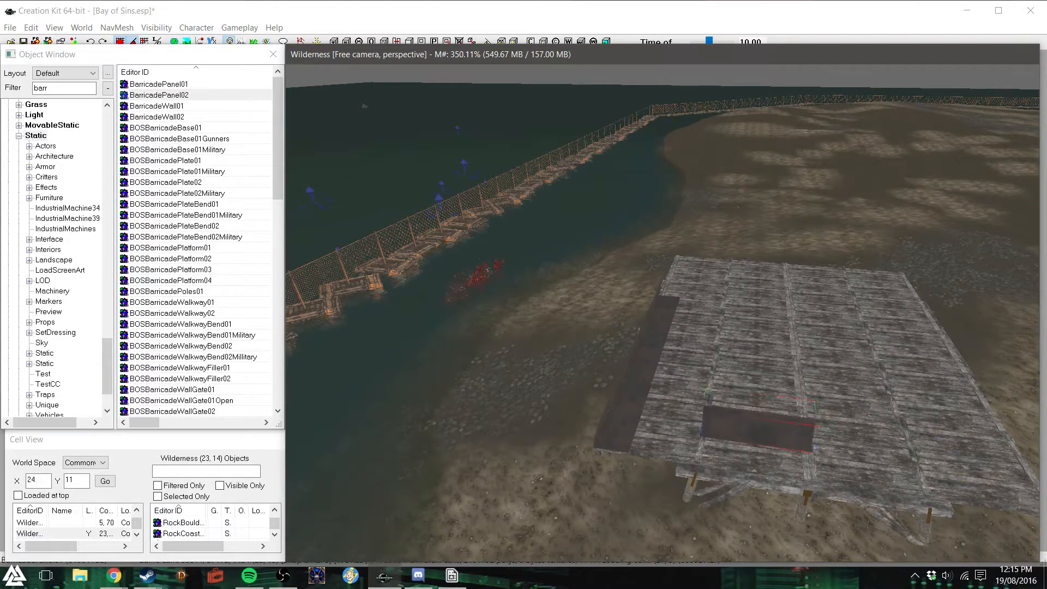
key(ctrl+z)
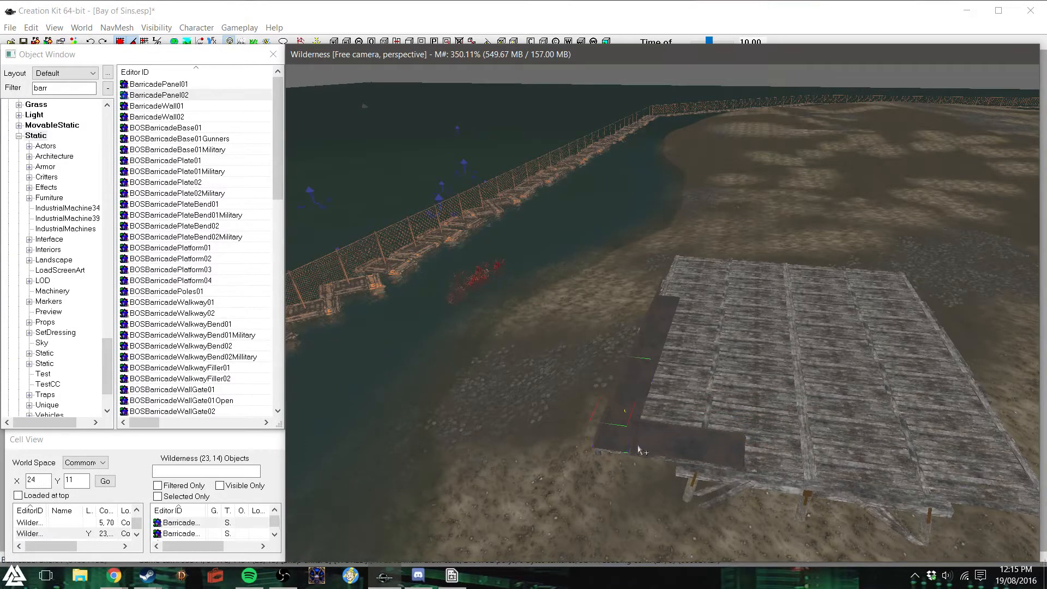
- Duplicate the corner panel of the first row, move the copy to the opposite deck edge and turn its upright face outward
click(642, 420)
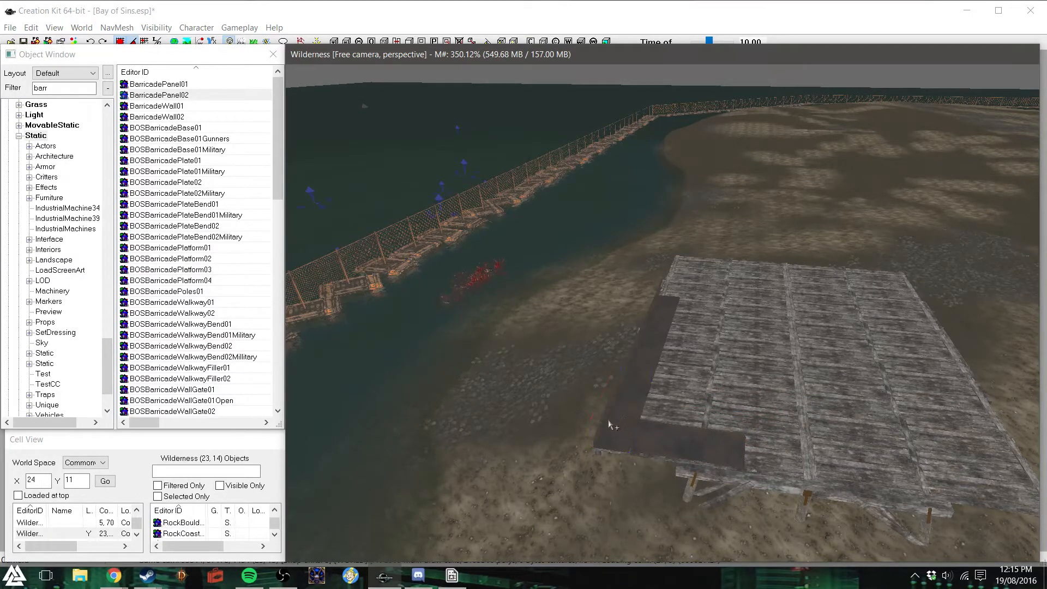
key(ctrl+d)
key(x)
key(y)
drag(604, 423, 1002, 479)
key(c)
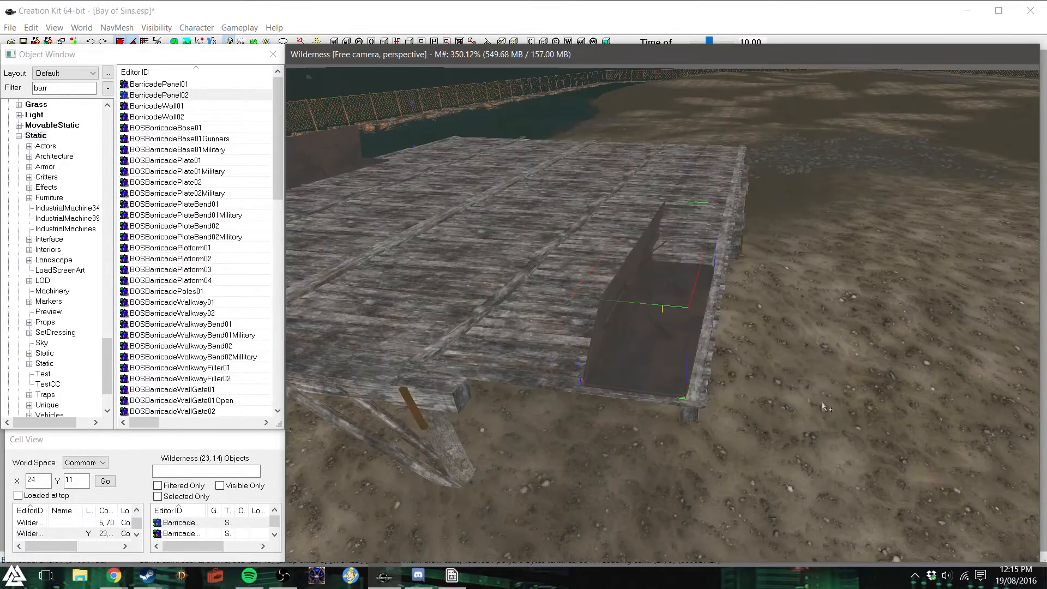
right_drag(675, 346, 688, 338)
drag(685, 339, 668, 309)
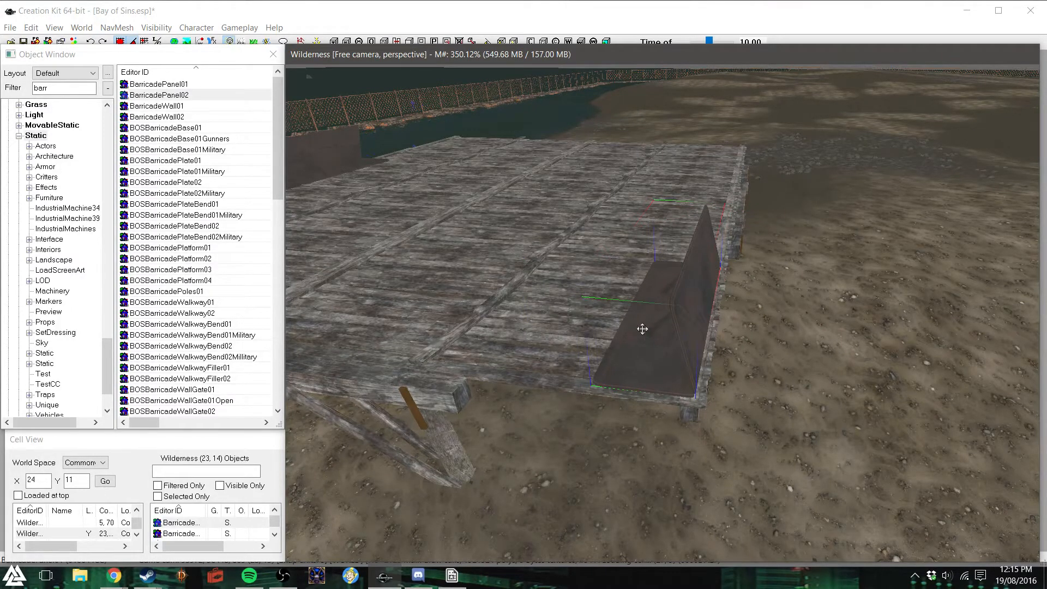
scroll(643, 329, down, 5)
- Duplicate the panel on the adjoining edge twice, extending the barricade row along that edge toward the opposite corner
click(359, 289)
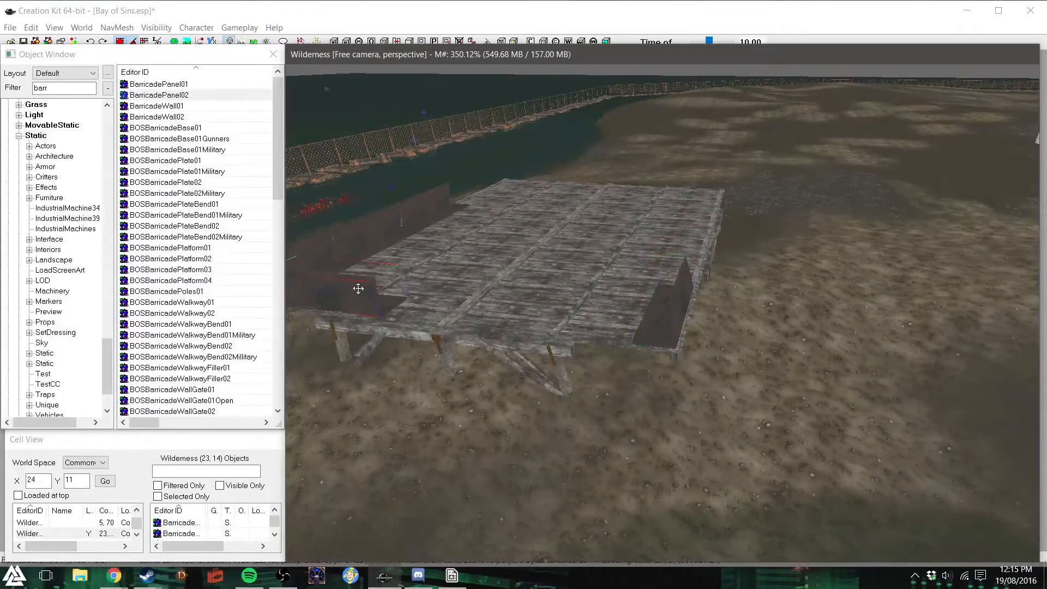
key(ctrl+d)
key(x)
key(c)
drag(359, 289, 462, 300)
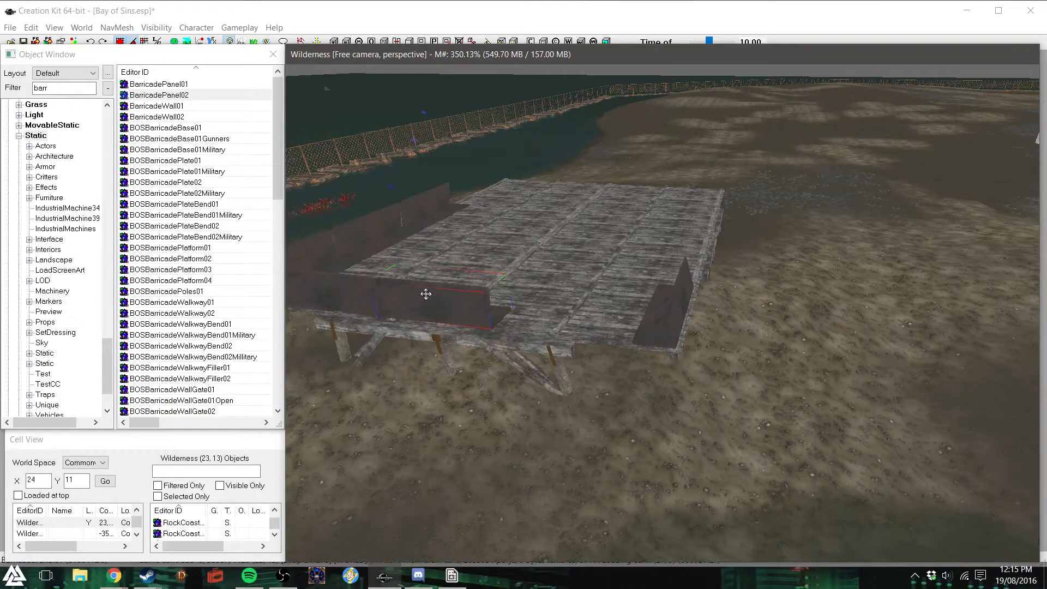
drag(426, 294, 552, 305)
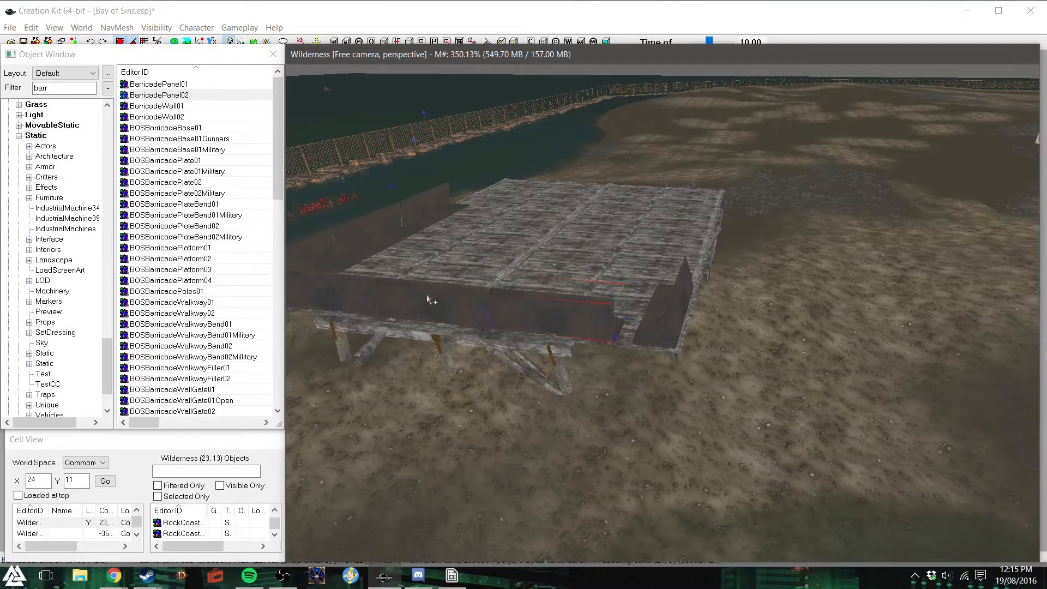
- Slide the last and middle barricade panels along the adjoining deck edge so the row spans evenly from corner to corner
key(d)
shift+middle_drag(538, 332, 520, 329)
scroll(520, 329, up, 4)
click(677, 341)
shift+middle_drag(596, 345, 612, 349)
key(d)
click(687, 357)
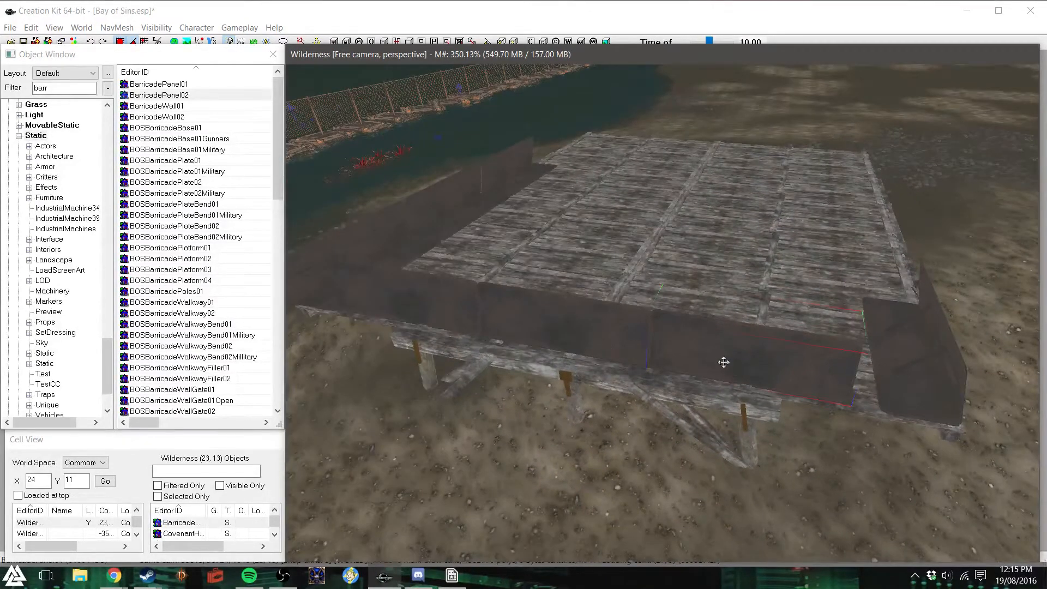
right_drag(724, 362, 748, 362)
click(558, 332)
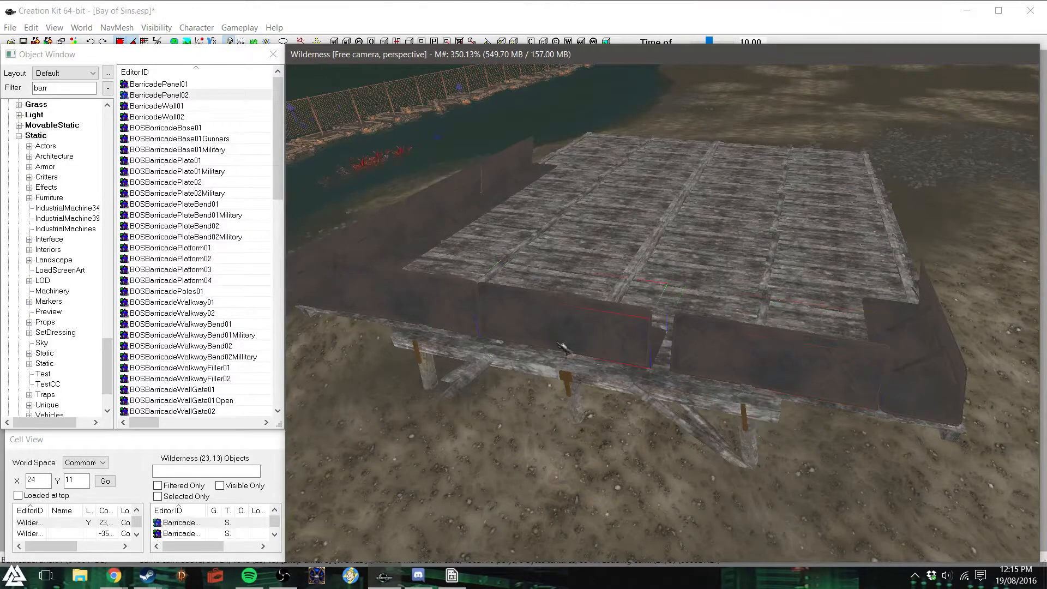
right_drag(559, 329, 560, 329)
middle_drag(560, 329, 585, 291)
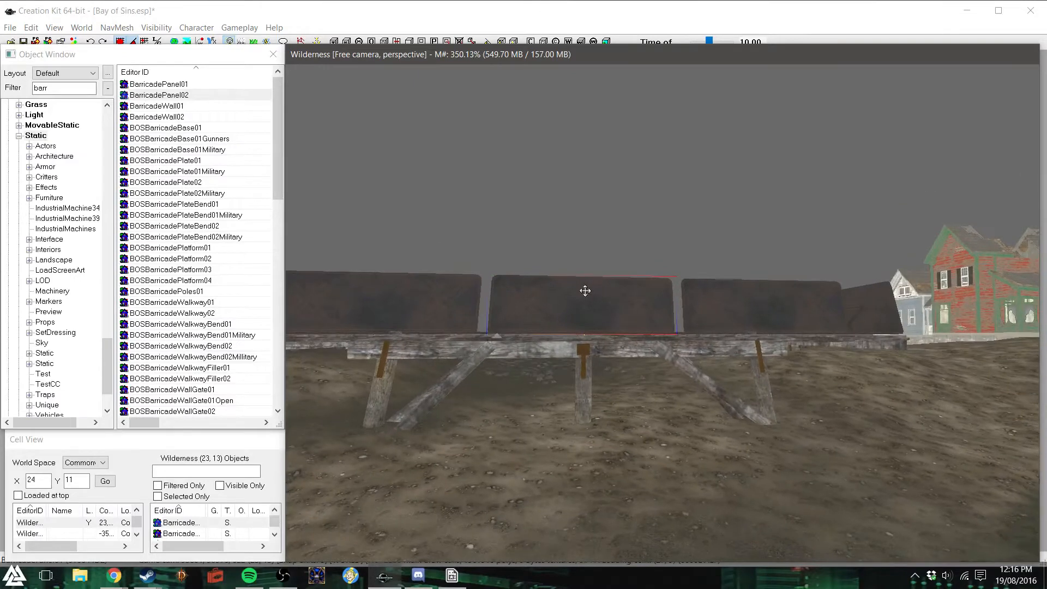
middle_drag(629, 310, 557, 339)
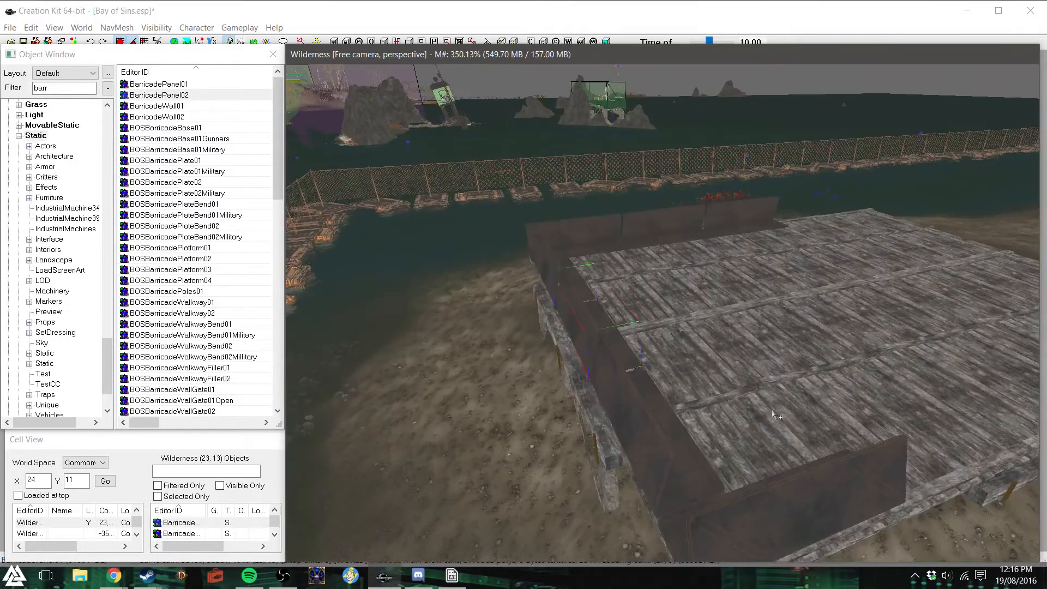
- Duplicate the corner panel on the opposite deck edge twice and line the copies up end to end along that edge
middle_drag(695, 389, 756, 397)
scroll(755, 398, down, 3)
click(622, 472)
middle_drag(664, 415, 667, 415)
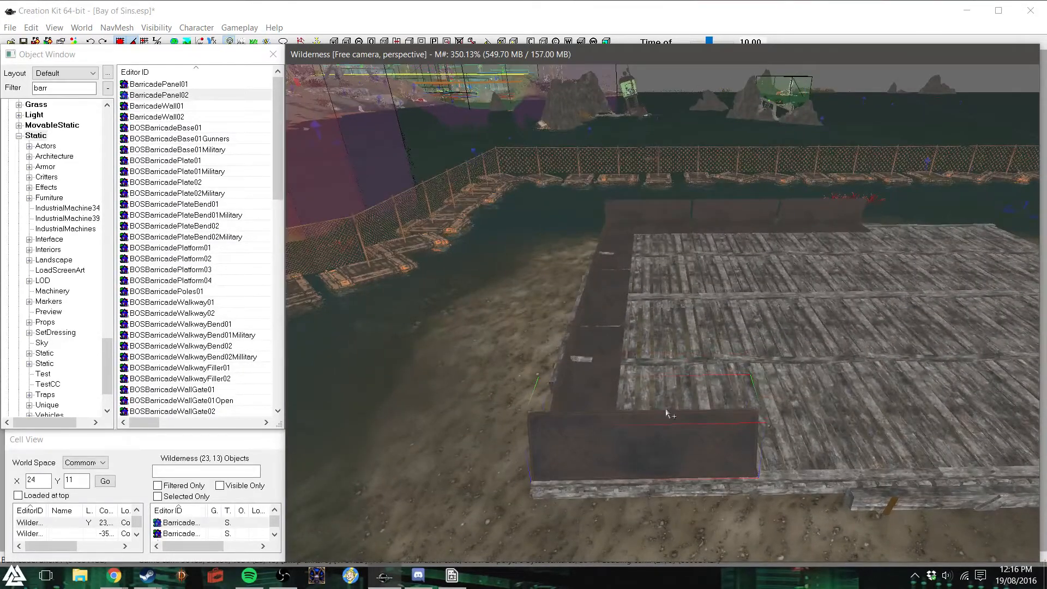
key(ctrl+d)
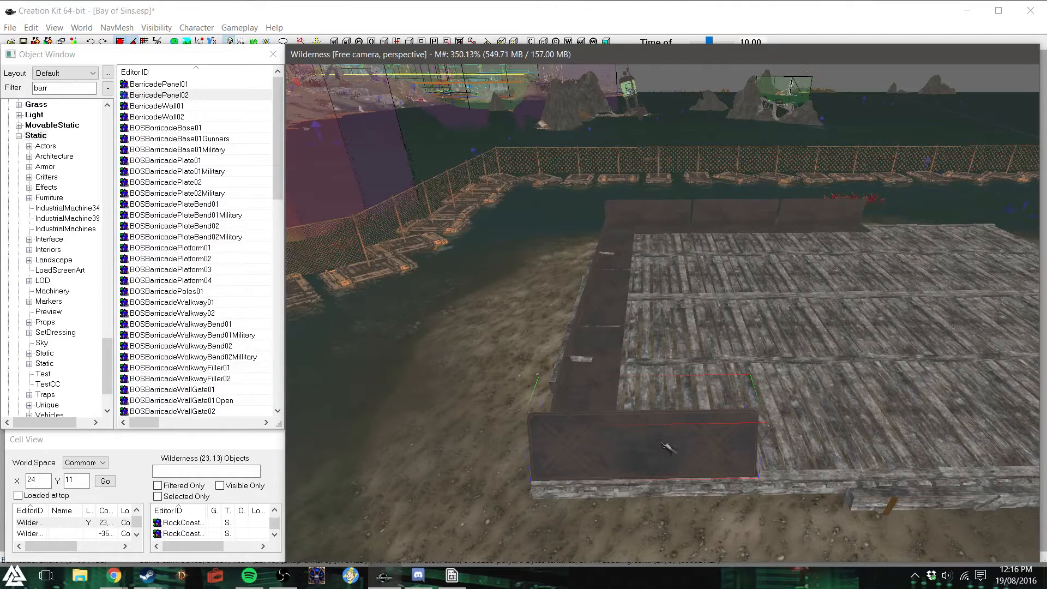
key(x)
drag(661, 441, 878, 442)
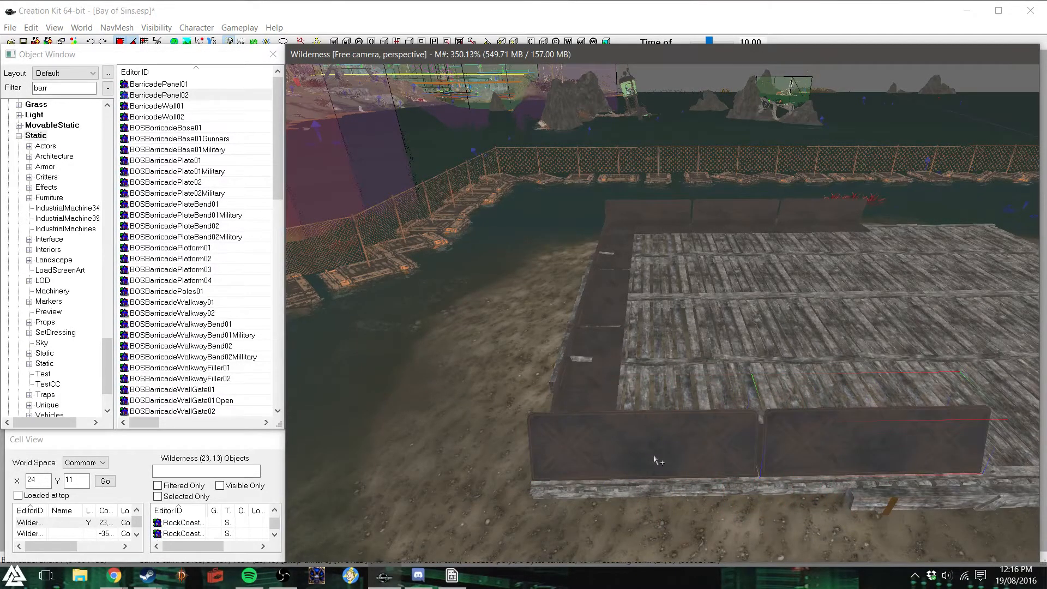
scroll(655, 459, up, 4)
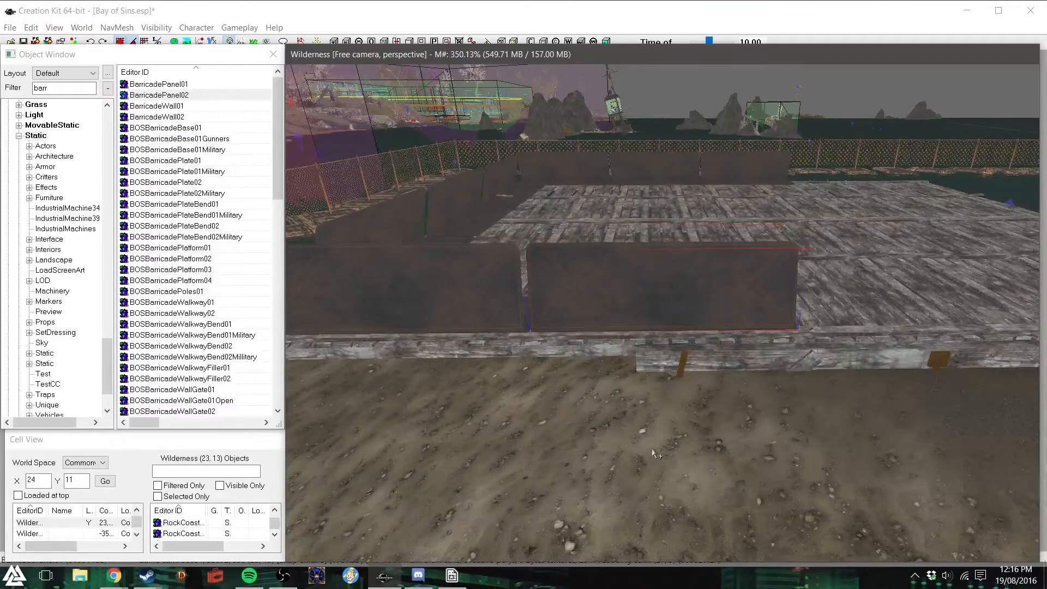
shift+middle_drag(653, 454, 648, 462)
scroll(649, 462, down, 3)
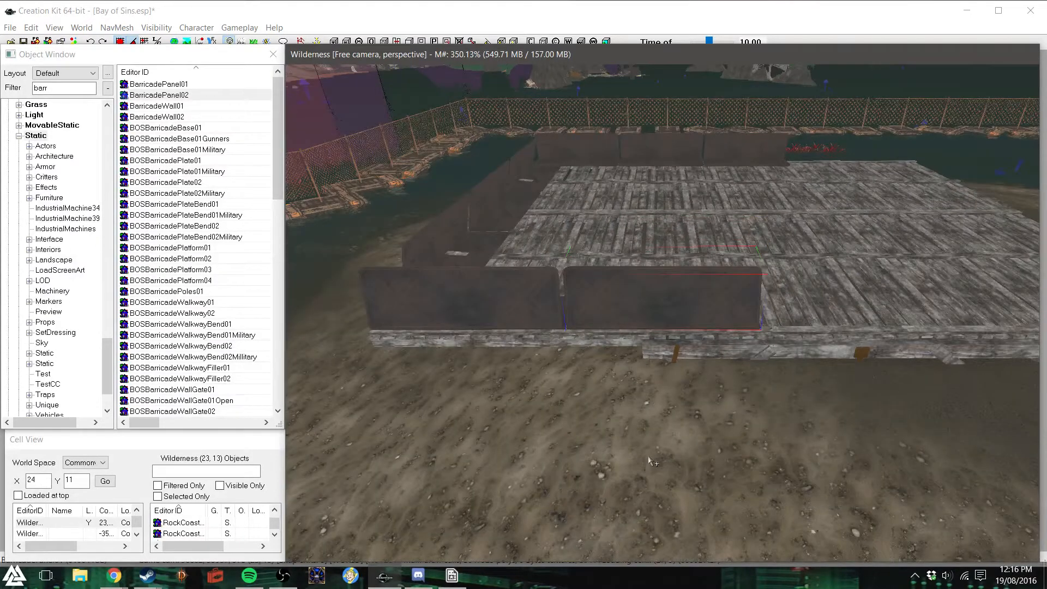
drag(678, 310, 865, 311)
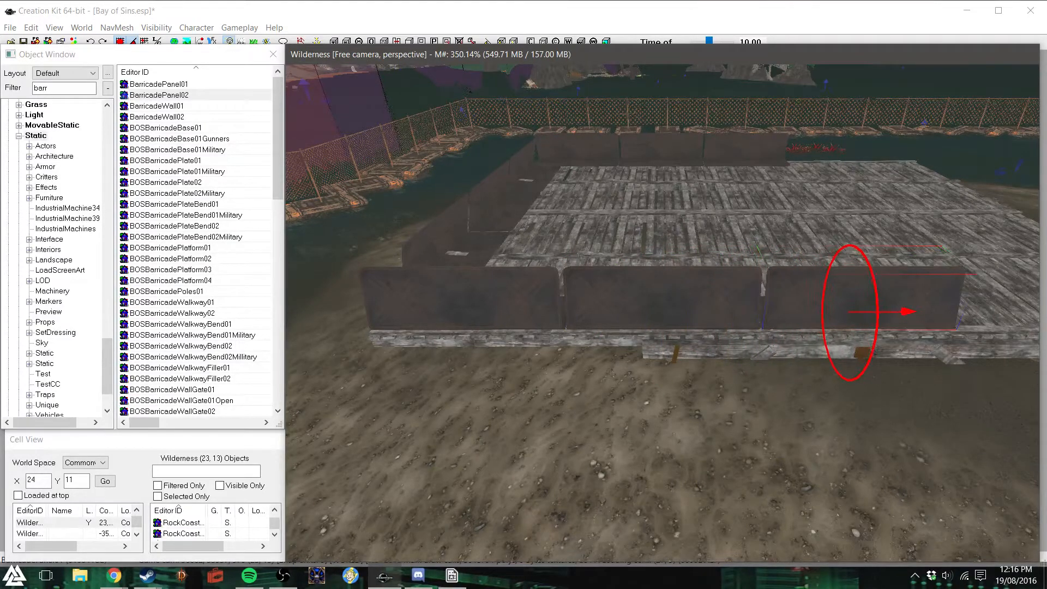
mouse_move(666, 309)
shift+middle_down()
mouse_move(649, 311)
mouse_move(669, 309)
shift+middle_up()
scroll(668, 308, down, 2)
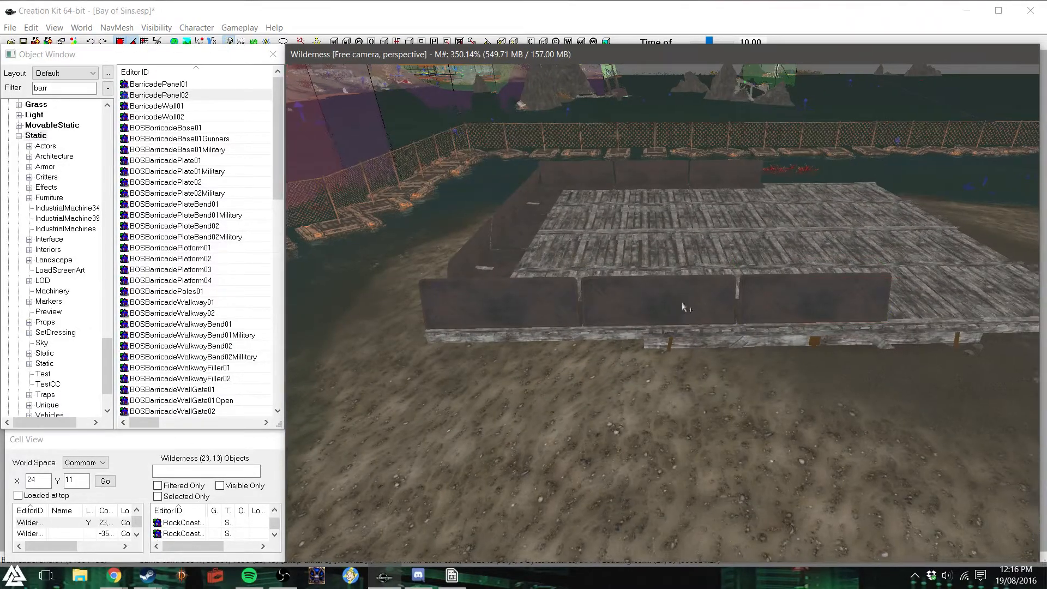
shift+middle_drag(679, 307, 691, 304)
- Duplicate the end panels of both facing rows together and move the copies along the deck edges to extend both barricades
click(667, 304)
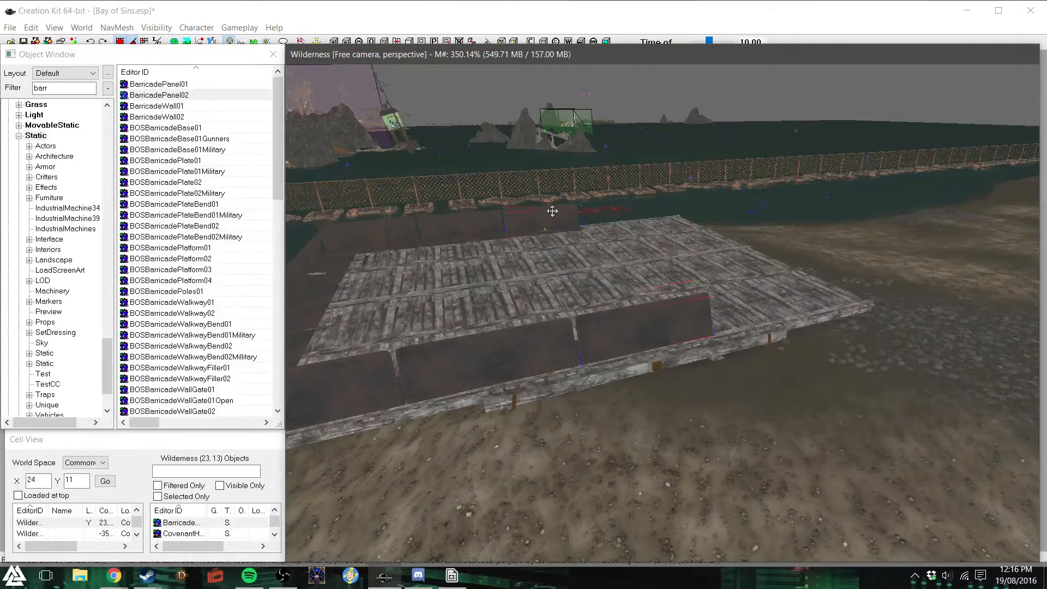
shift+middle_drag(632, 243, 615, 250)
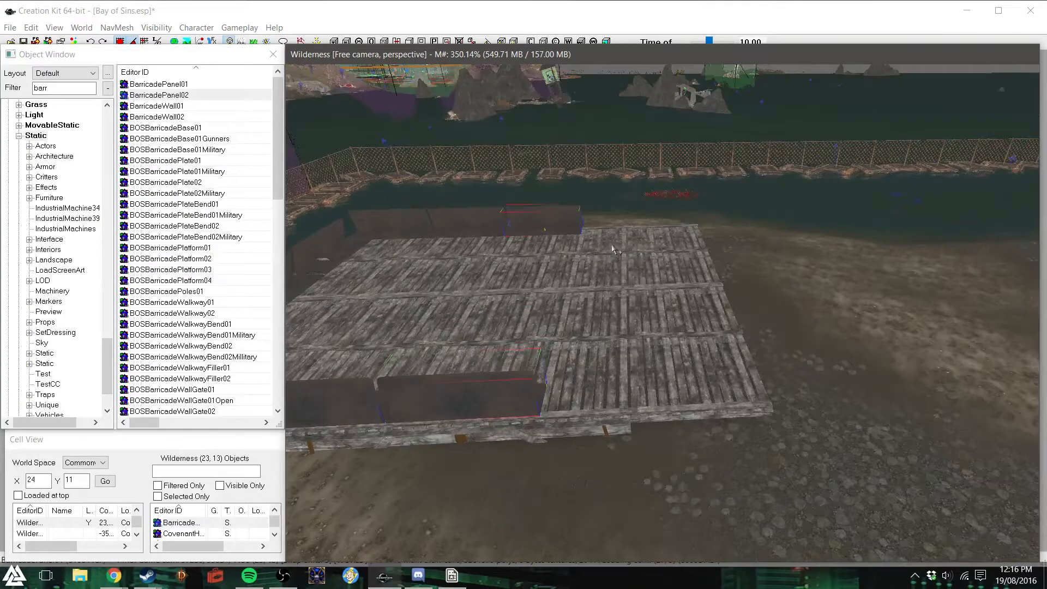
key(ctrl+d)
drag(552, 224, 620, 228)
mouse_move(537, 233)
shift+middle_down()
mouse_move(549, 226)
mouse_move(552, 240)
shift+middle_up()
key(x)
drag(644, 301, 640, 301)
shift+middle_drag(732, 315, 691, 318)
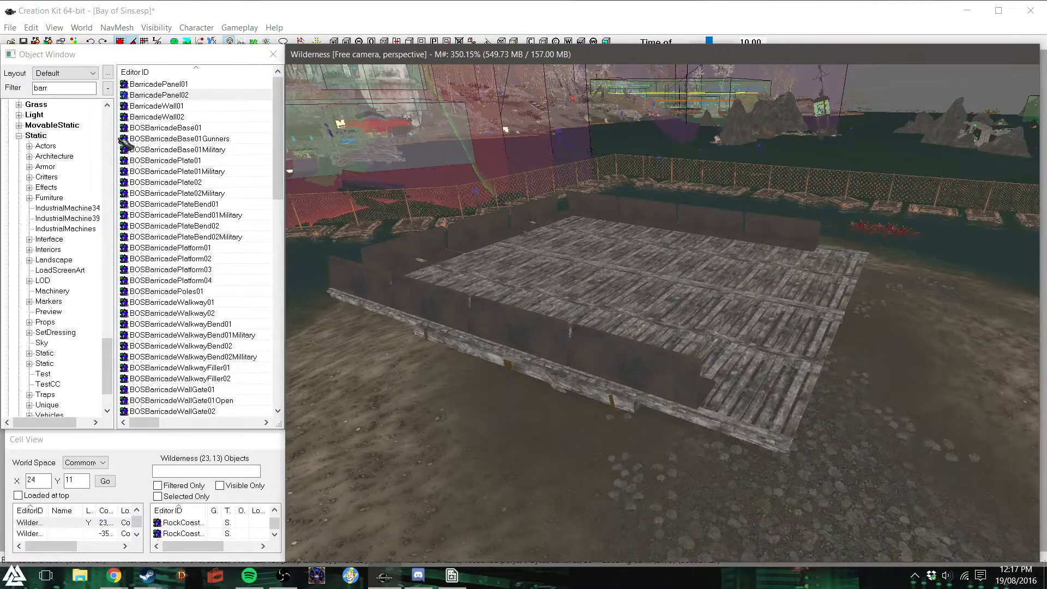
- Filter the static object list for crate
drag(67, 88, 22, 87)
text(crate)
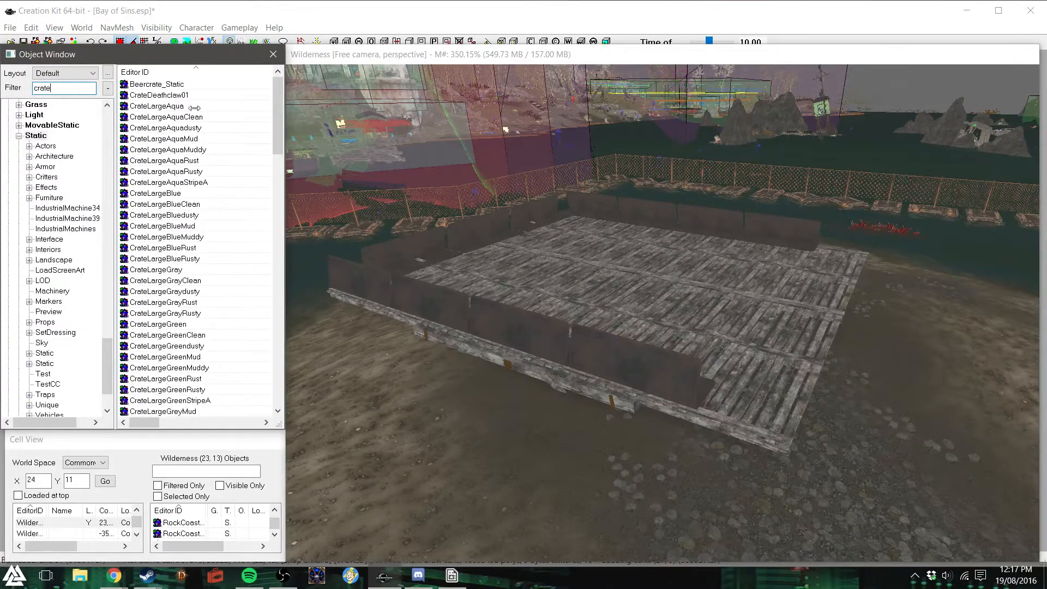
mouse_move(279, 99)
mouse_down()
mouse_move(273, 105)
mouse_move(278, 81)
mouse_up()
middle_drag(636, 284, 728, 295)
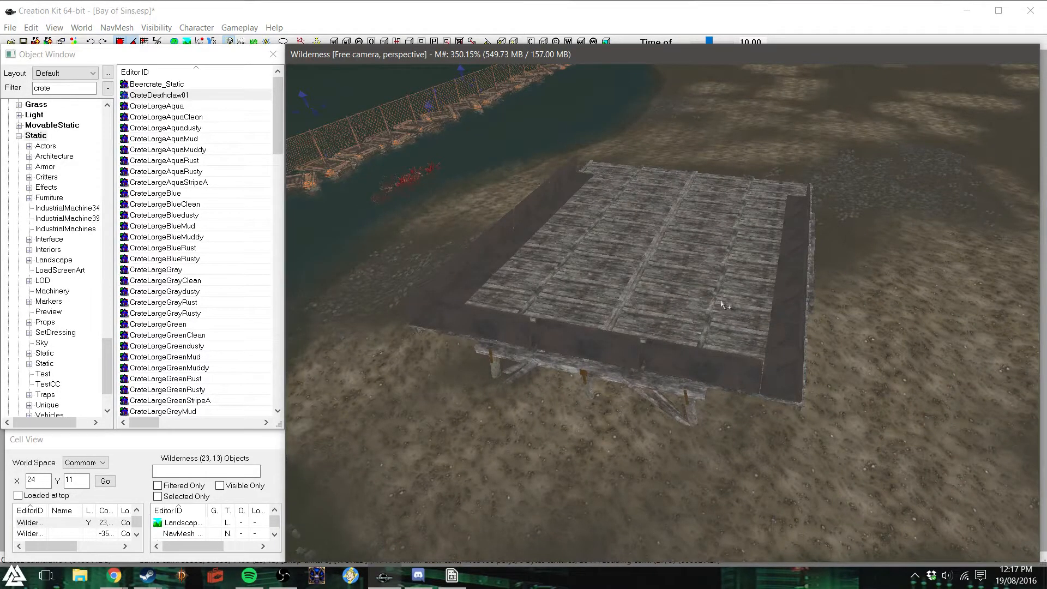
- Try to place CrateDeathclaw01 by the deck, clear the warnings and check its static properties before closing them
drag(186, 96, 835, 196)
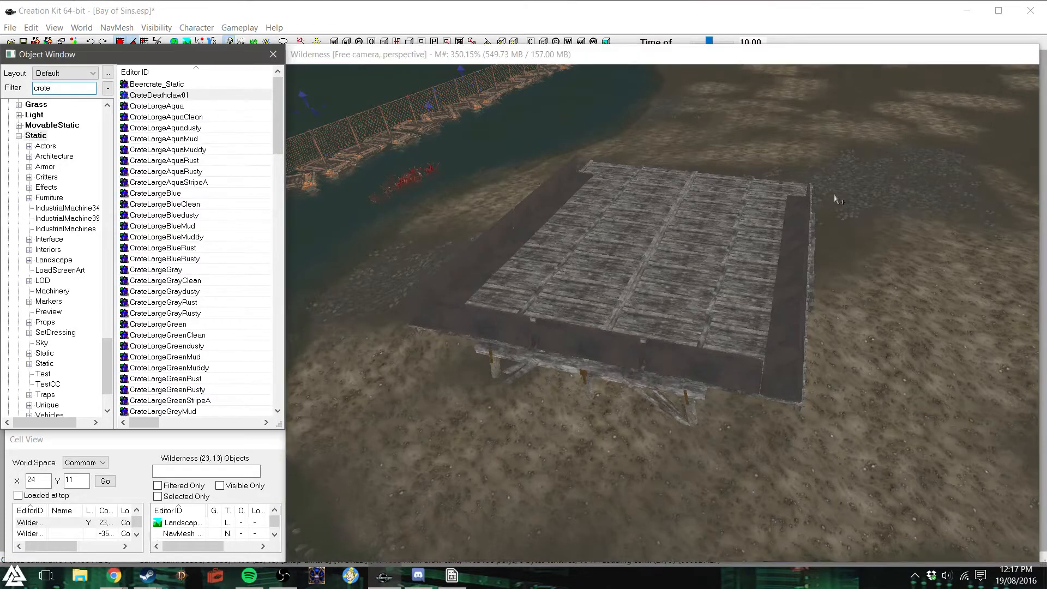
drag(282, 130, 174, 96)
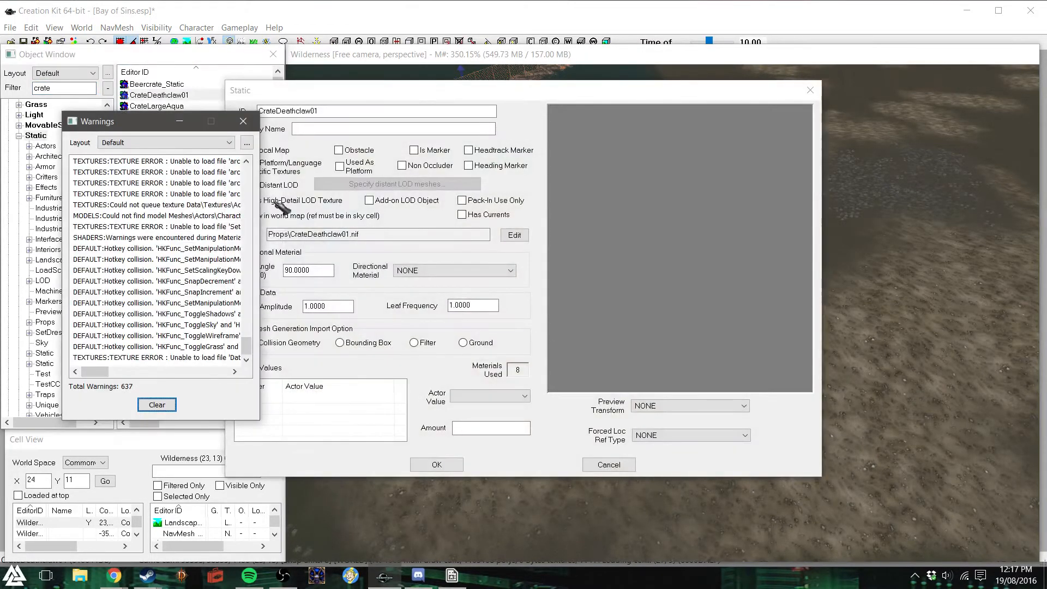
click(163, 404)
click(244, 121)
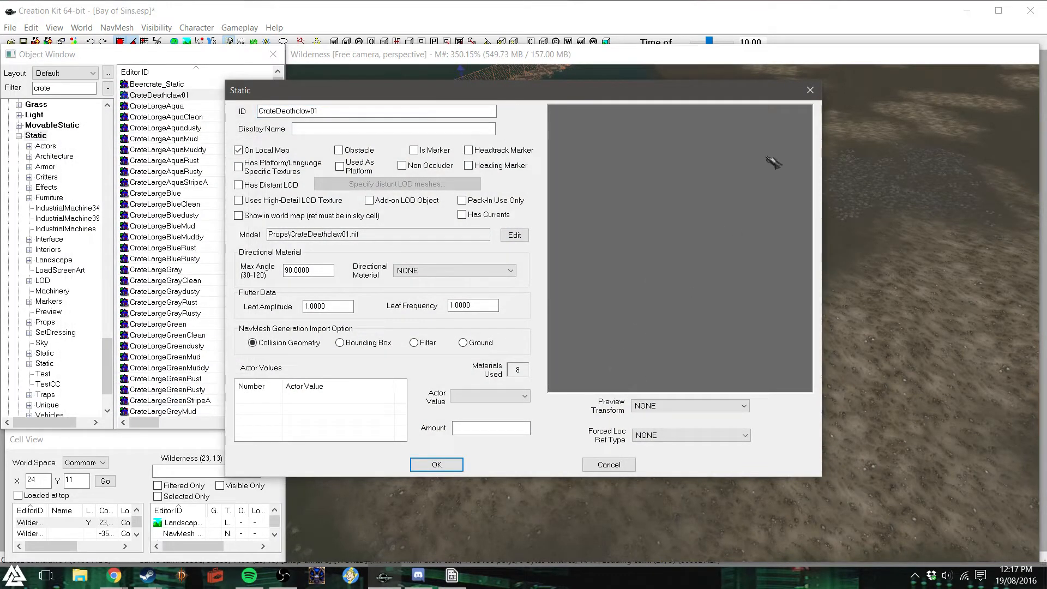
click(811, 90)
mouse_move(276, 117)
mouse_down()
mouse_move(274, 138)
mouse_move(276, 101)
mouse_up()
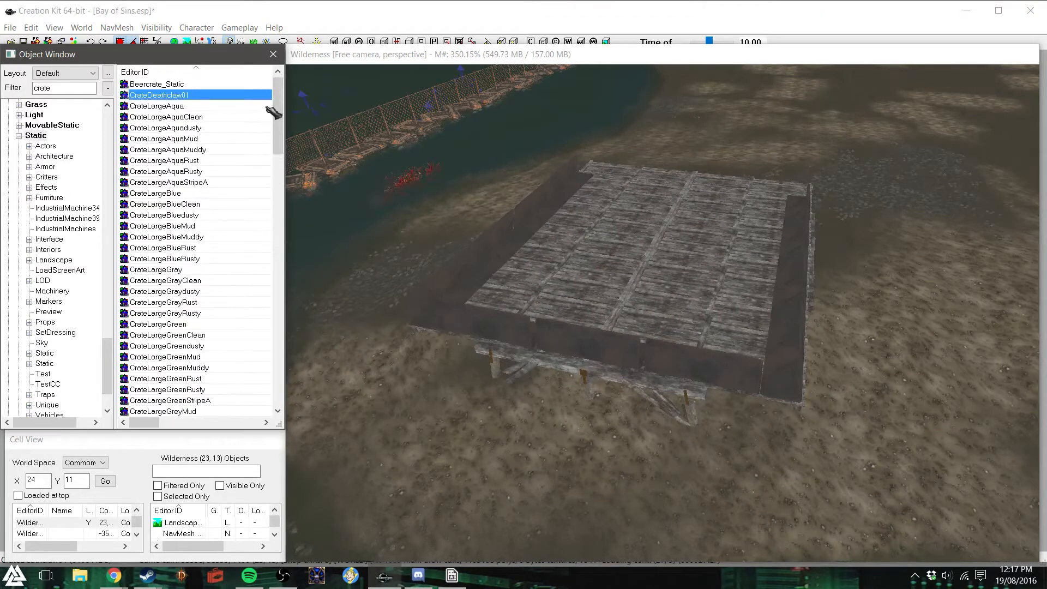
- Try CrateLargeAqua on the deck, rotating it for a look, and delete it
drag(163, 107, 606, 255)
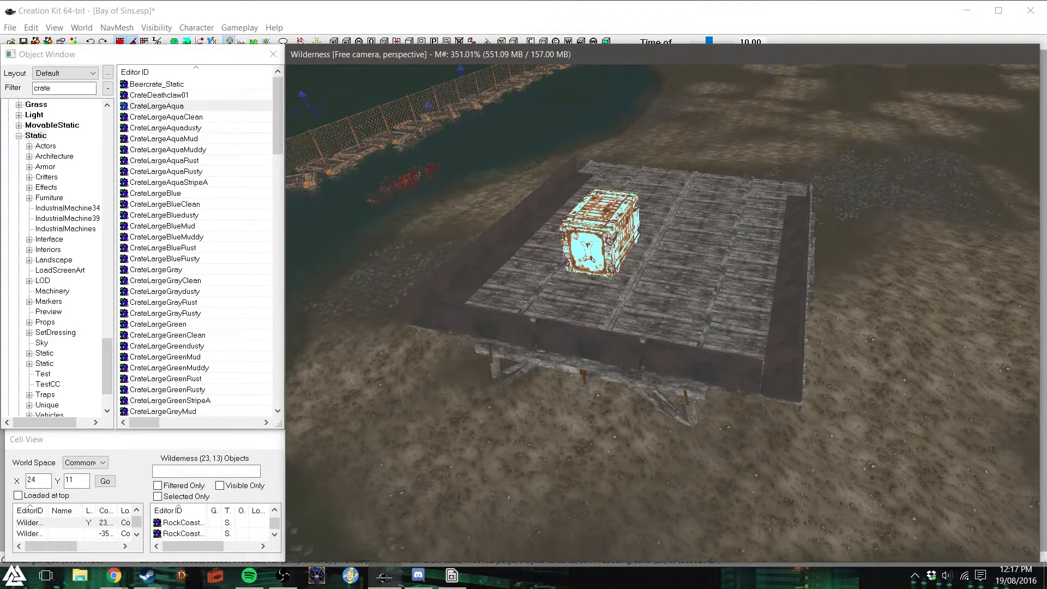
right_drag(604, 240, 377, 136)
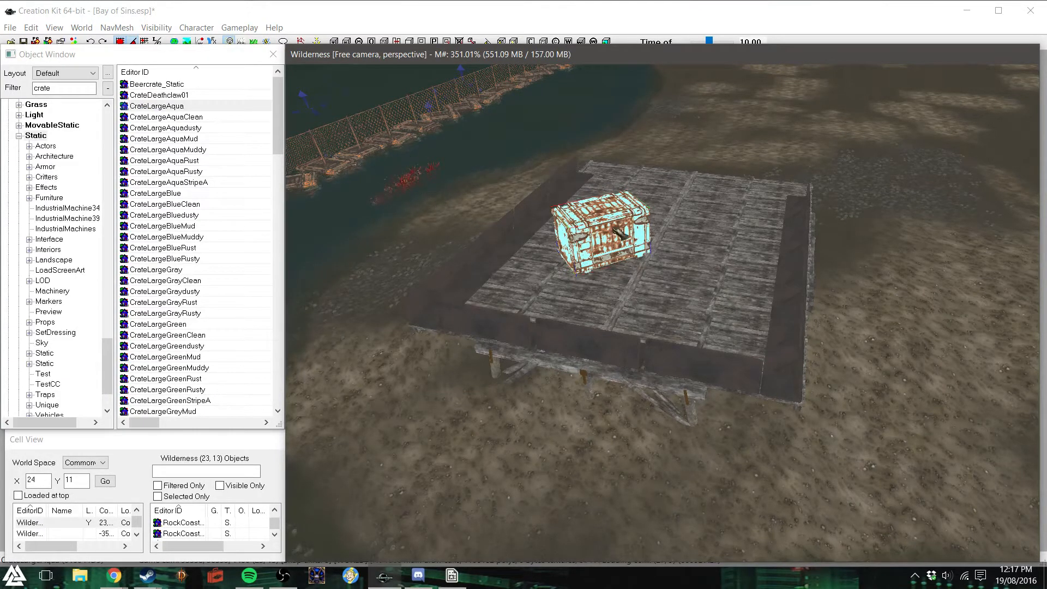
drag(614, 229, 583, 248)
key(Delete)
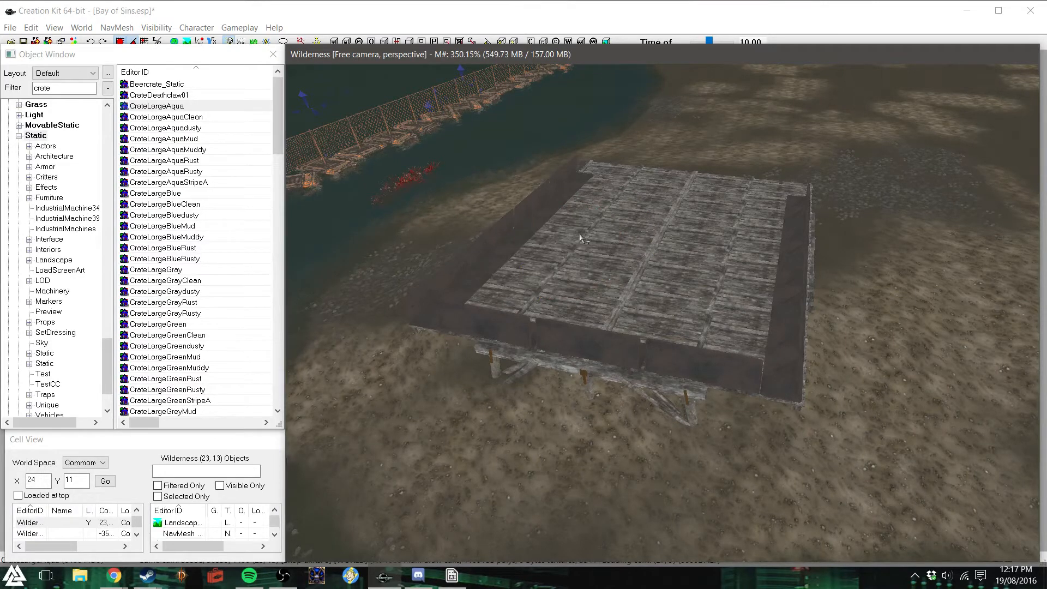
- Try CraterRim01 and FatmanCrate on the deck one after the other and delete each
drag(278, 118, 284, 249)
drag(180, 139, 641, 364)
right_drag(642, 364, 720, 364)
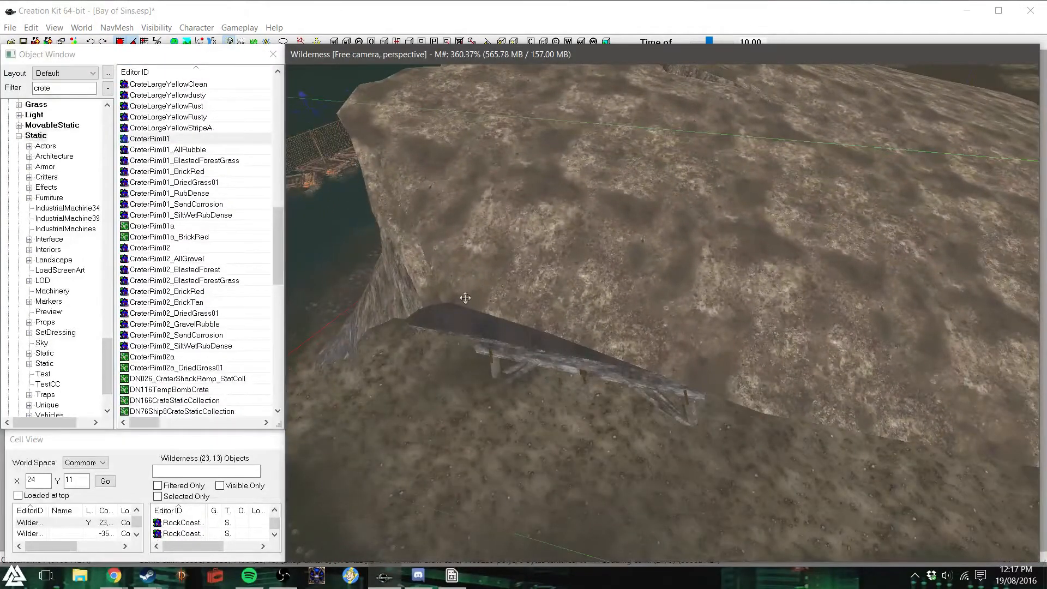
key(Delete)
drag(281, 227, 281, 271)
drag(175, 227, 559, 250)
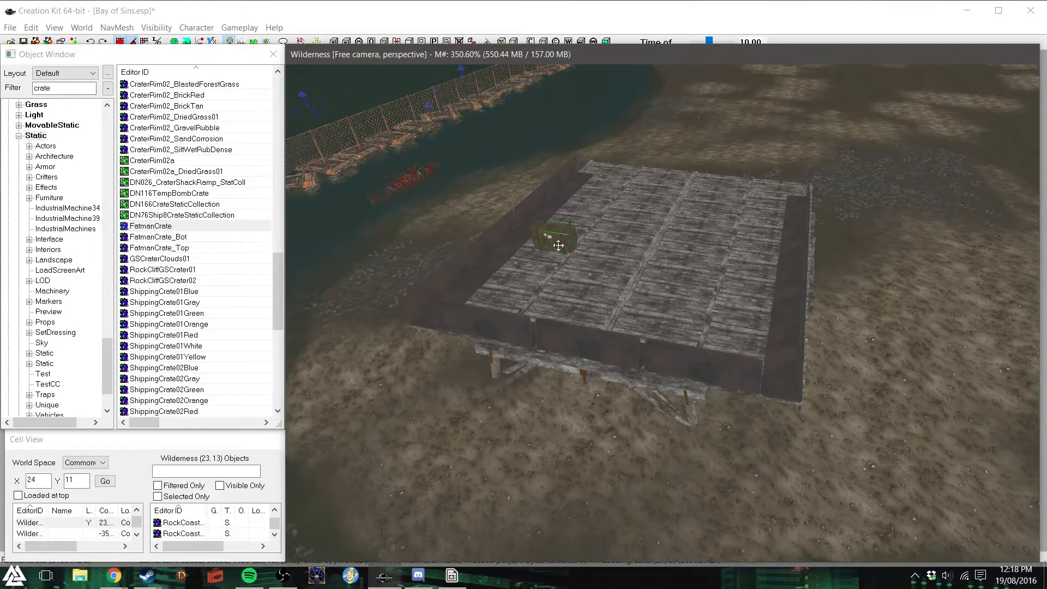
key(Delete)
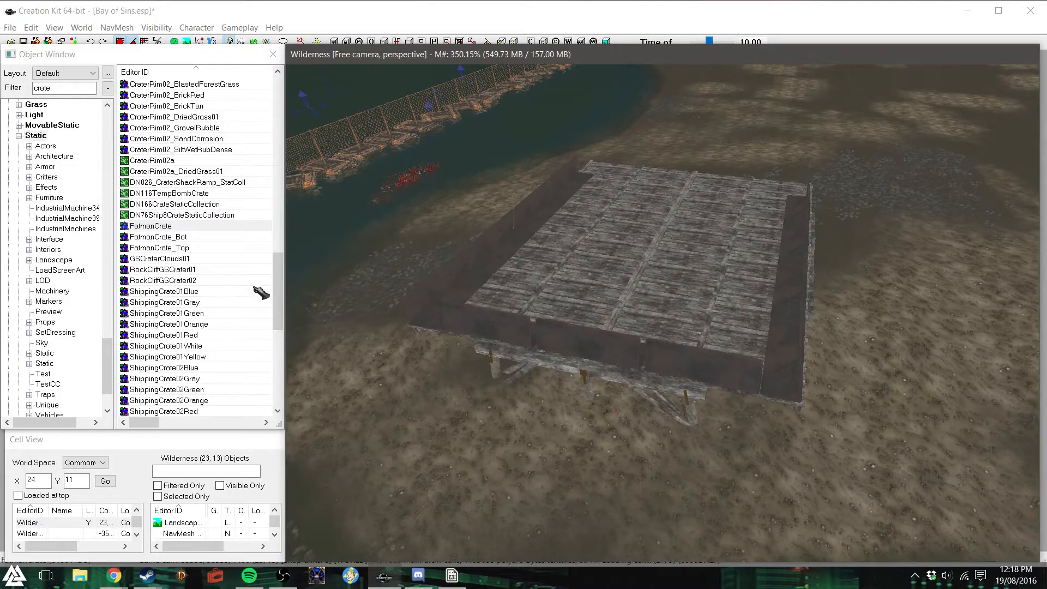
- Try ShippingCrate01Blue and Vault_Crate_01_Beige on the deck, and delete the beige vault crate
click(186, 227)
scroll(186, 229, down, 3)
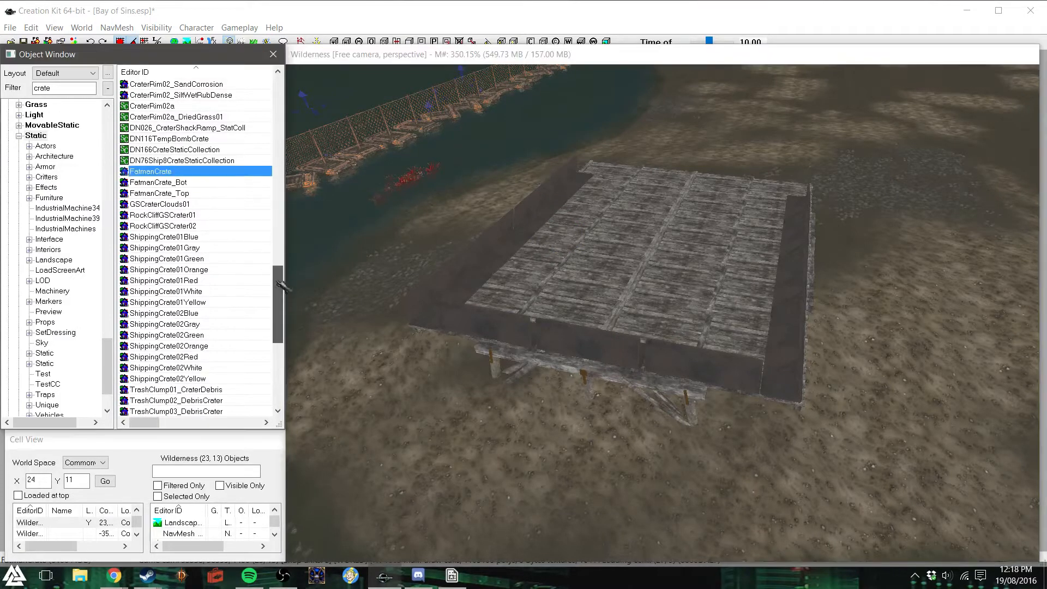
drag(185, 205, 583, 261)
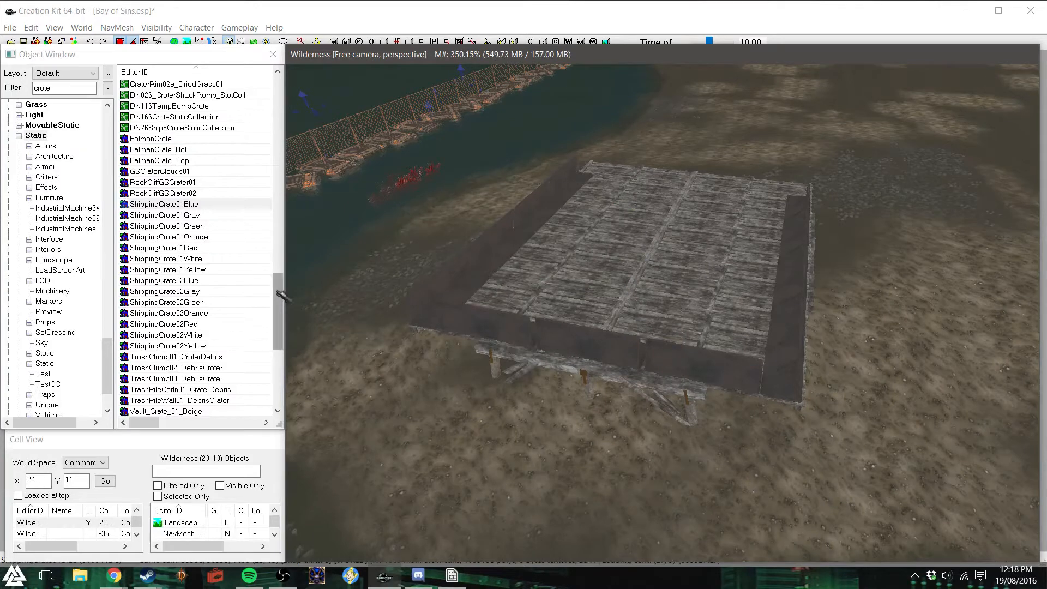
drag(280, 295, 276, 341)
click(204, 172)
drag(204, 171, 630, 265)
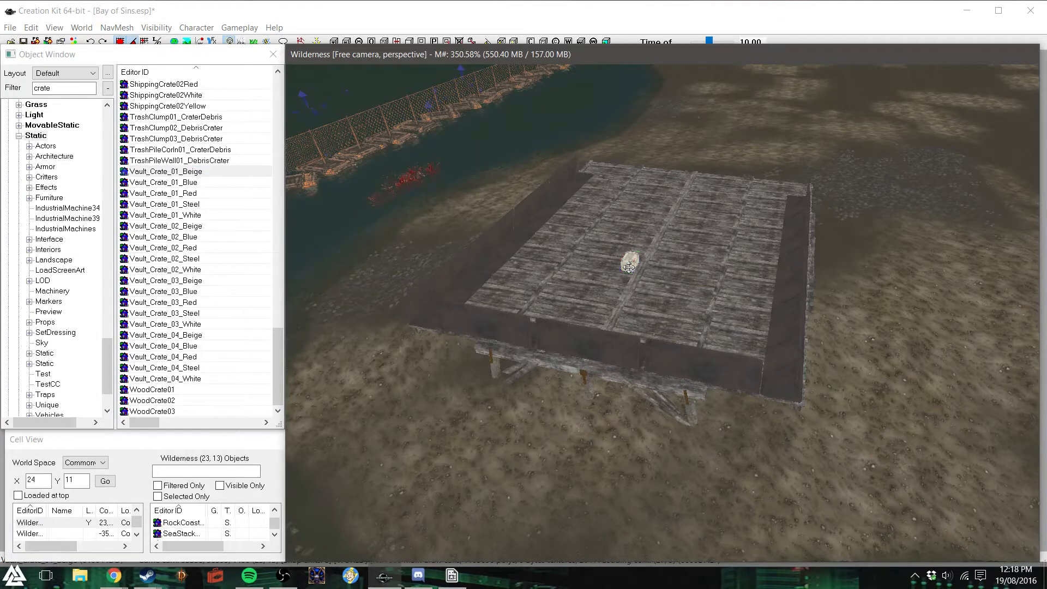
scroll(630, 266, up, 4)
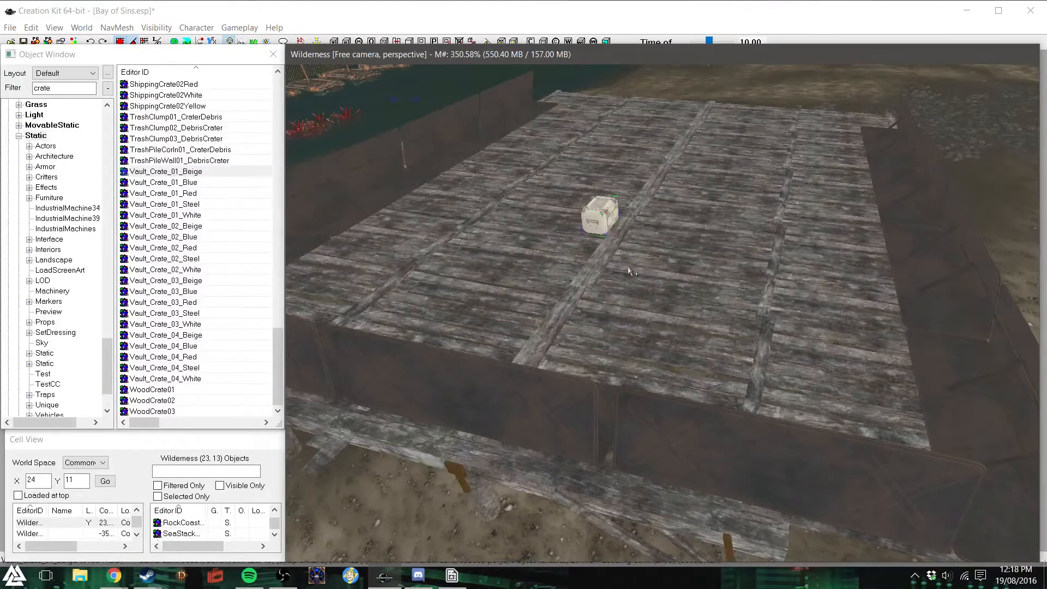
key(Delete)
- Place one each of WoodCrate01, WoodCrate02 and WoodCrate03 on the deck near the barricade
drag(178, 391, 603, 282)
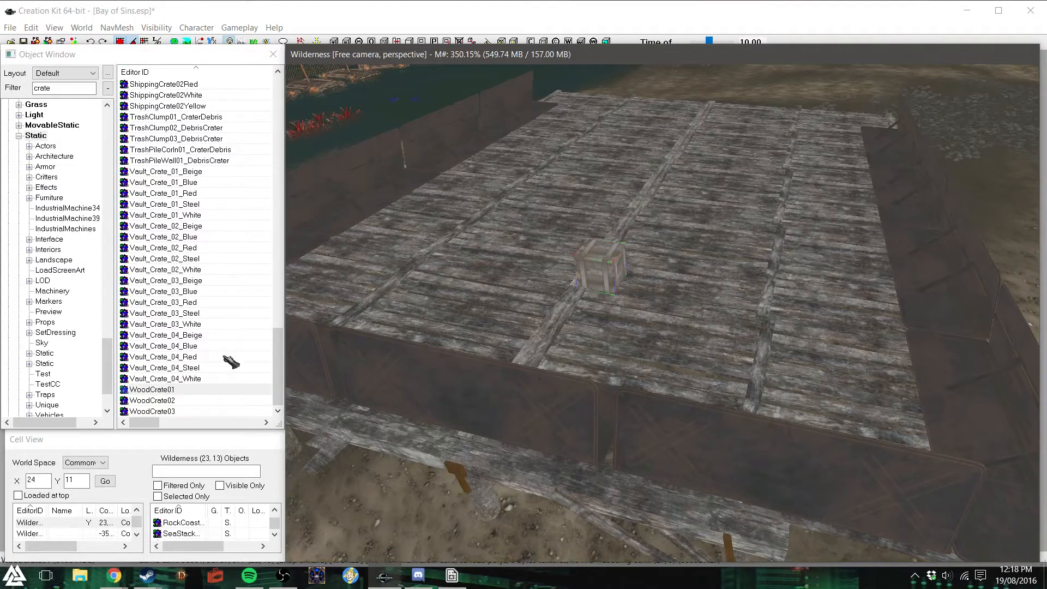
click(164, 400)
drag(512, 307, 512, 306)
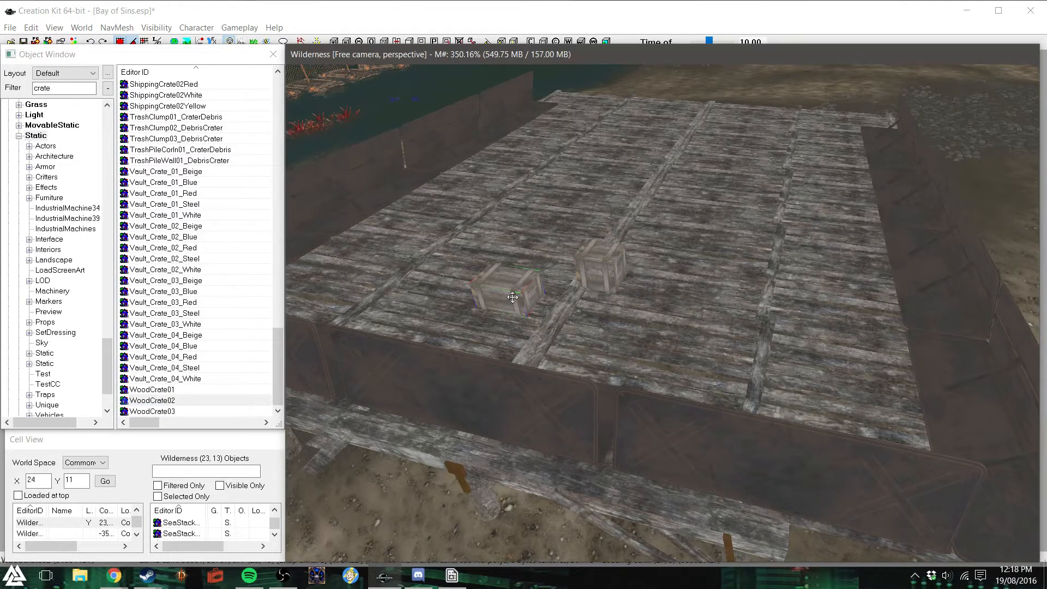
drag(166, 411, 314, 259)
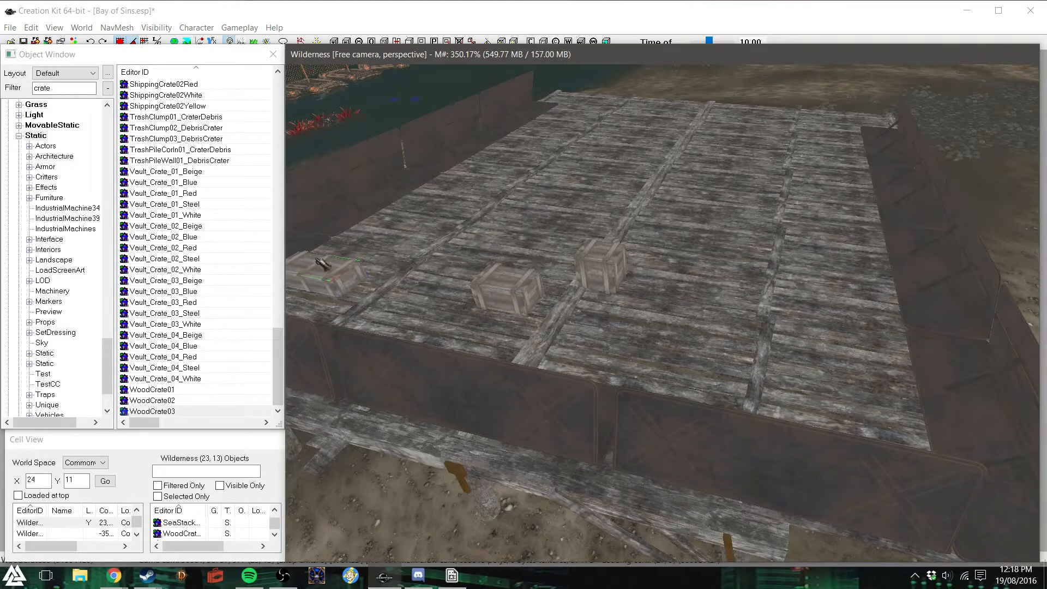
- Set the WoodCrate03 down on the deck planks and move it into the corner against the barricade panels
key(shift+f)
shift+middle_drag(631, 292, 654, 306)
drag(654, 306, 543, 379)
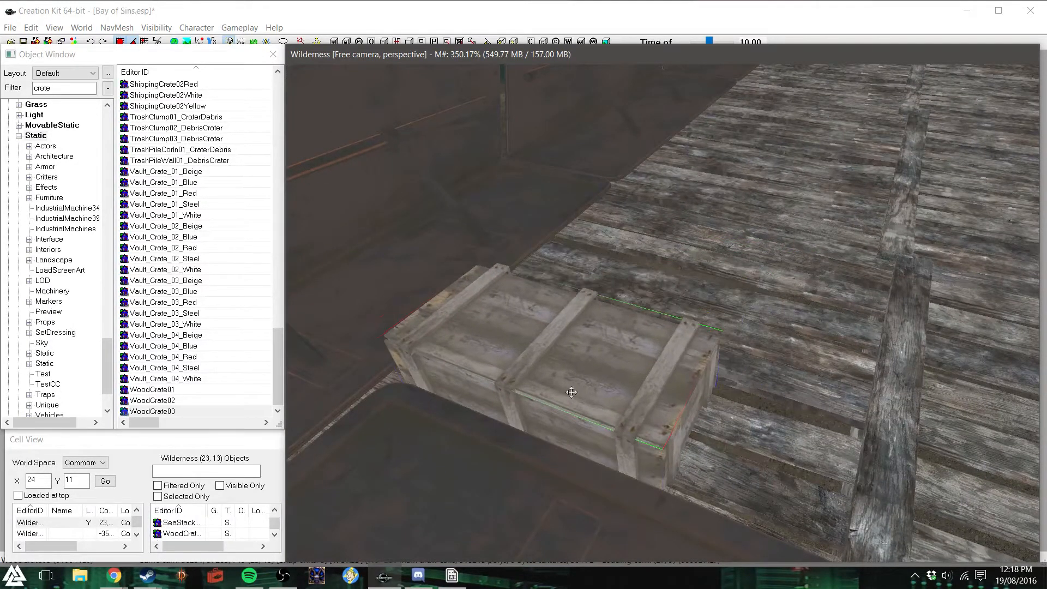
right_drag(572, 373, 611, 392)
scroll(611, 392, down, 5)
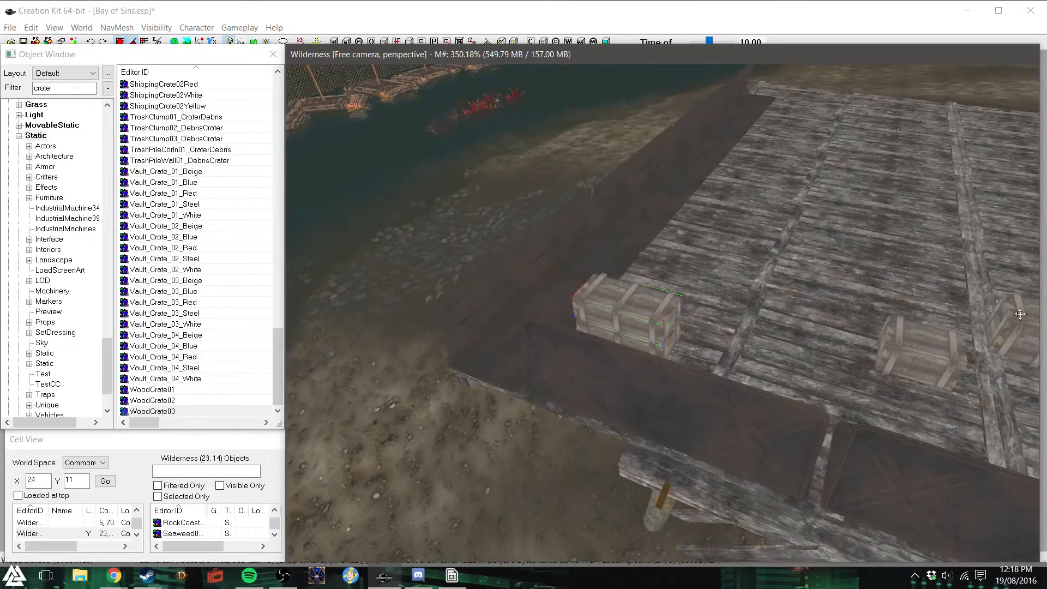
- Move the other two wood crates tight against the crate in the barricade corner of the deck
drag(1019, 314, 687, 292)
shift+middle_drag(678, 252, 601, 227)
scroll(671, 251, up, 5)
scroll(601, 227, down, 5)
drag(649, 267, 723, 284)
scroll(594, 279, down, 5)
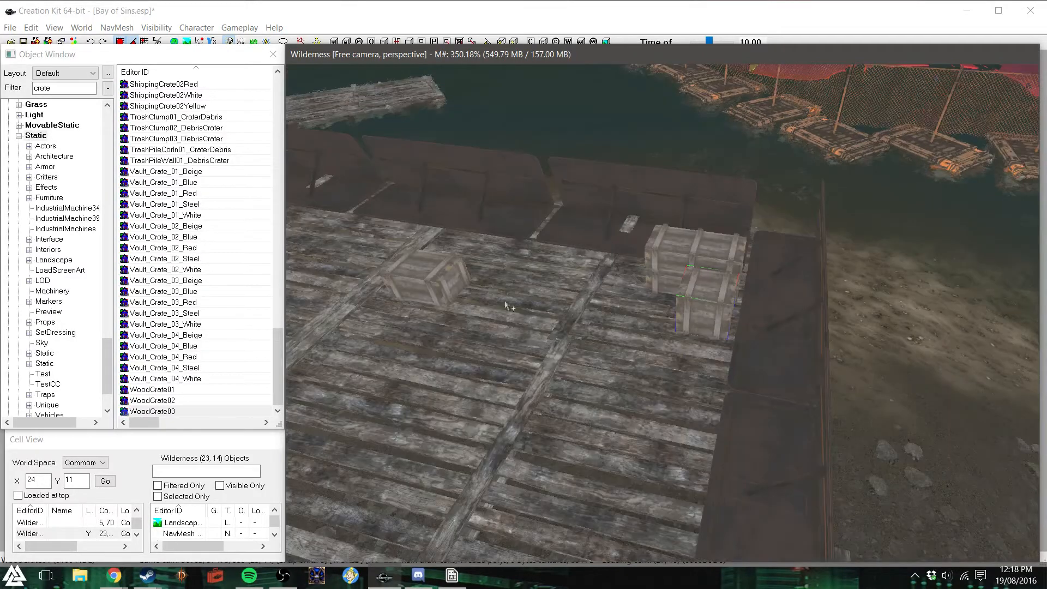
drag(418, 270, 639, 292)
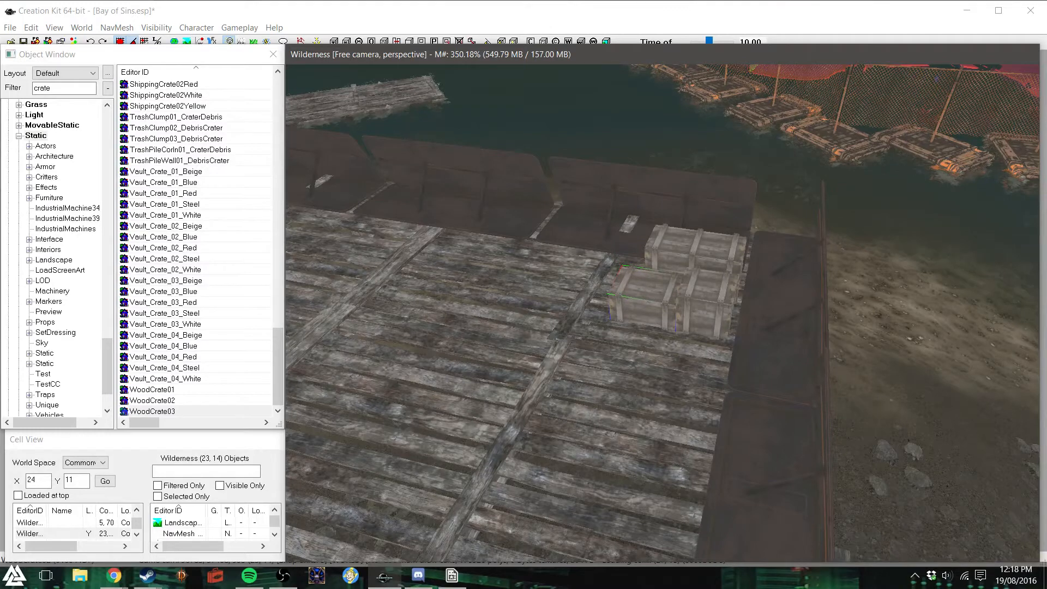
scroll(651, 361, down, 5)
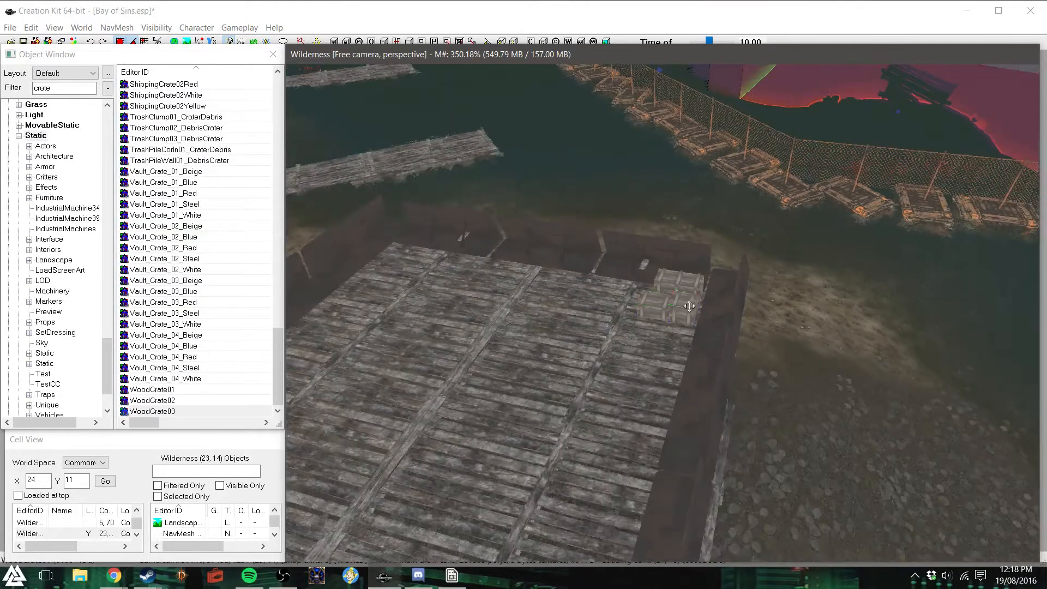
- Duplicate the wood crates and place the copies as a second group on the deck along the side barricade
key(ctrl+d)
drag(690, 315, 639, 361)
key(ctrl+d)
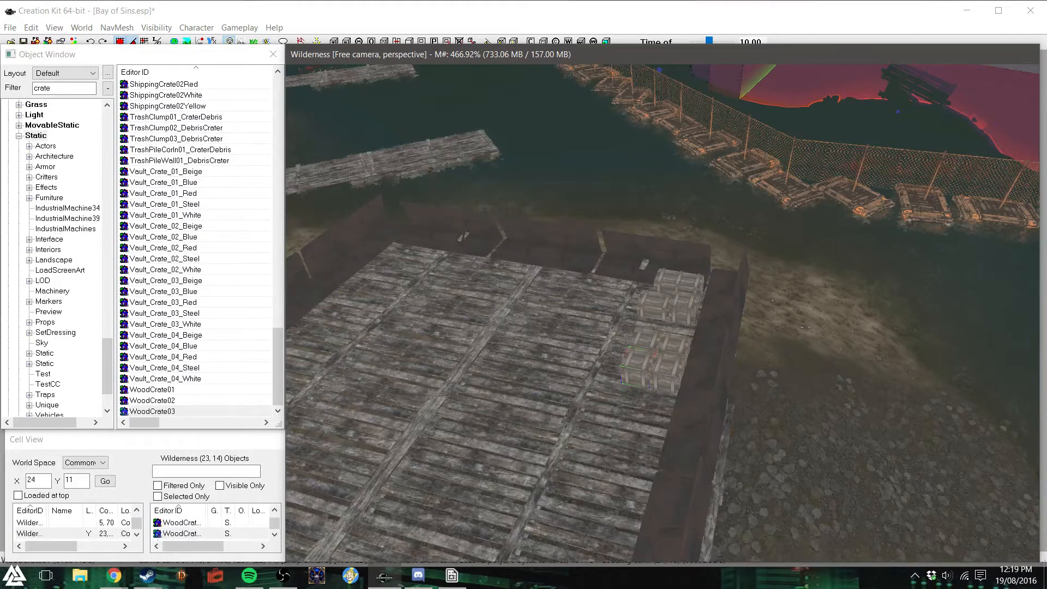
scroll(637, 359, up, 3)
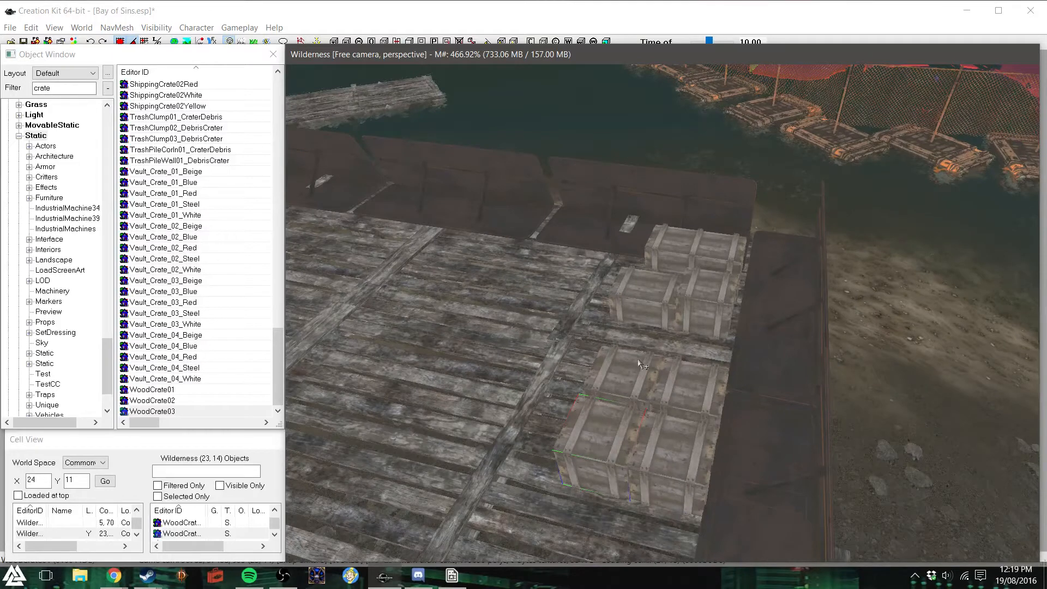
- Duplicate the long crate in the corner and set the copy on the back crates of the second group
click(690, 266)
key(ctrl+d)
drag(691, 254, 641, 358)
shift+middle_drag(658, 352, 692, 339)
scroll(691, 338, down, 4)
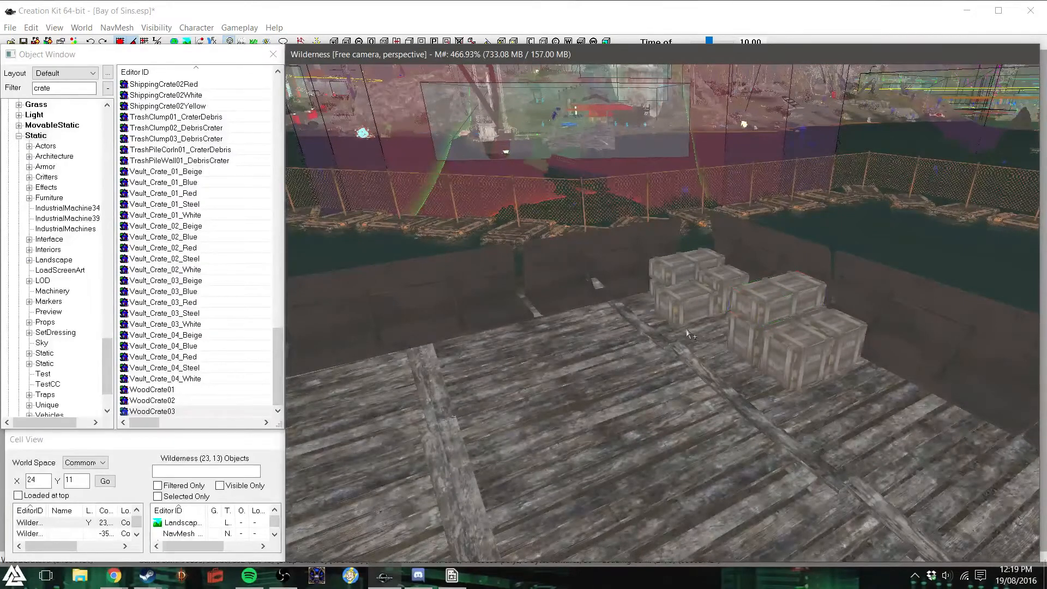
- Duplicate wood crates again and arrange them side by side as a block against the end barricade
shift+middle_drag(687, 331, 685, 327)
click(582, 213)
drag(589, 208, 407, 217)
key(ctrl+d)
drag(426, 253, 445, 273)
drag(447, 236, 523, 216)
mouse_move(497, 245)
shift+middle_down()
mouse_move(497, 265)
mouse_move(506, 263)
shift+middle_up()
scroll(506, 263, up, 5)
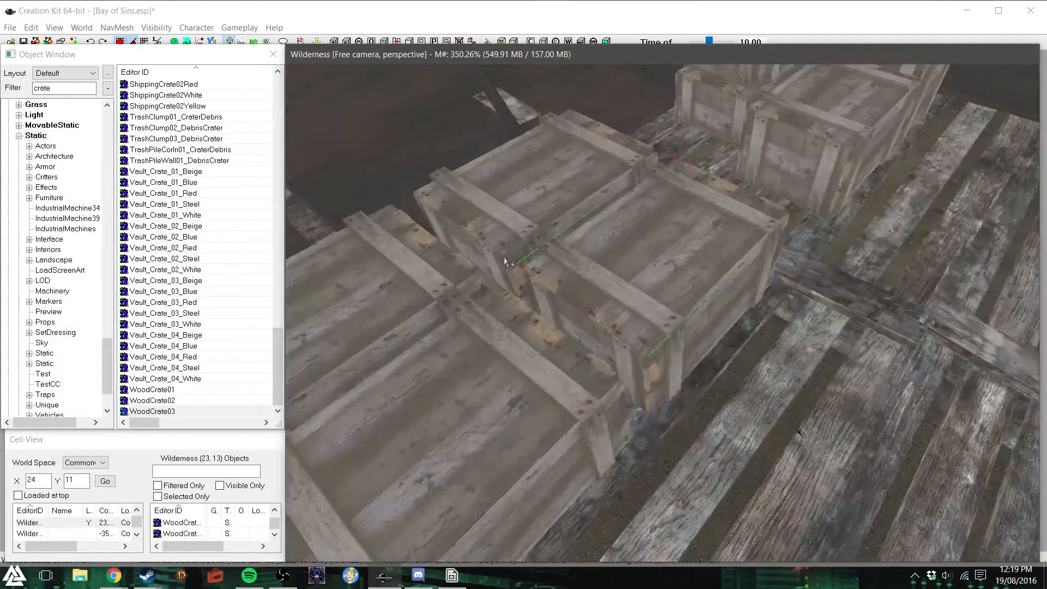
- Duplicate the block of four wood crates and raise the copies to form a second layer on top
scroll(506, 263, down, 6)
shift+middle_drag(506, 262, 541, 271)
ctrl+click(577, 290)
ctrl+click(559, 384)
ctrl+click(640, 448)
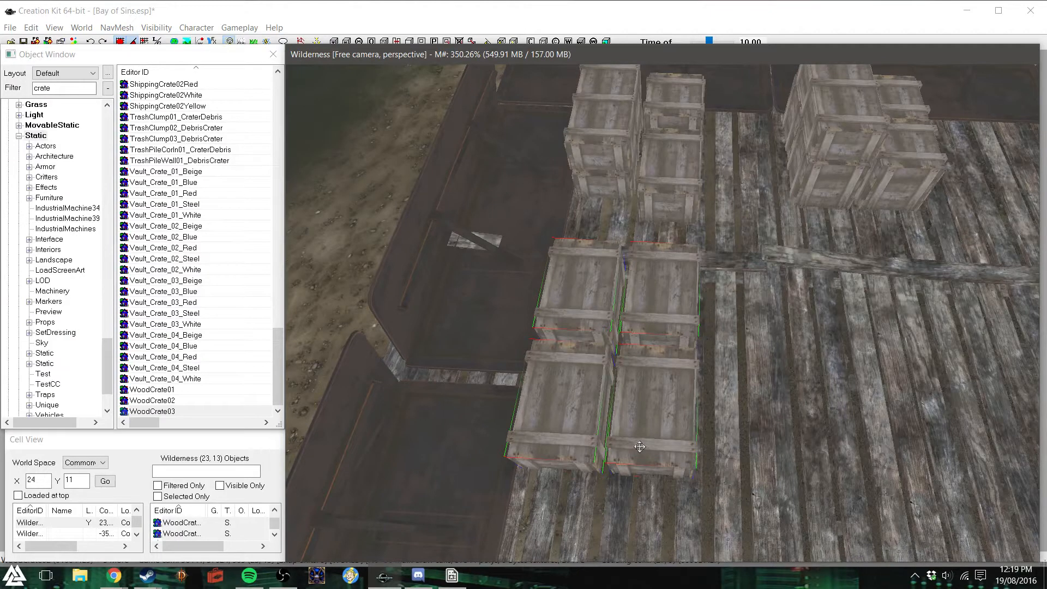
key(ctrl+d)
key(z)
drag(649, 430, 654, 354)
key(f)
- Nudge the pier sections in the deck's middle row, near the end barricade, slightly away from the crates
shift+middle_drag(753, 439, 684, 397)
click(500, 483)
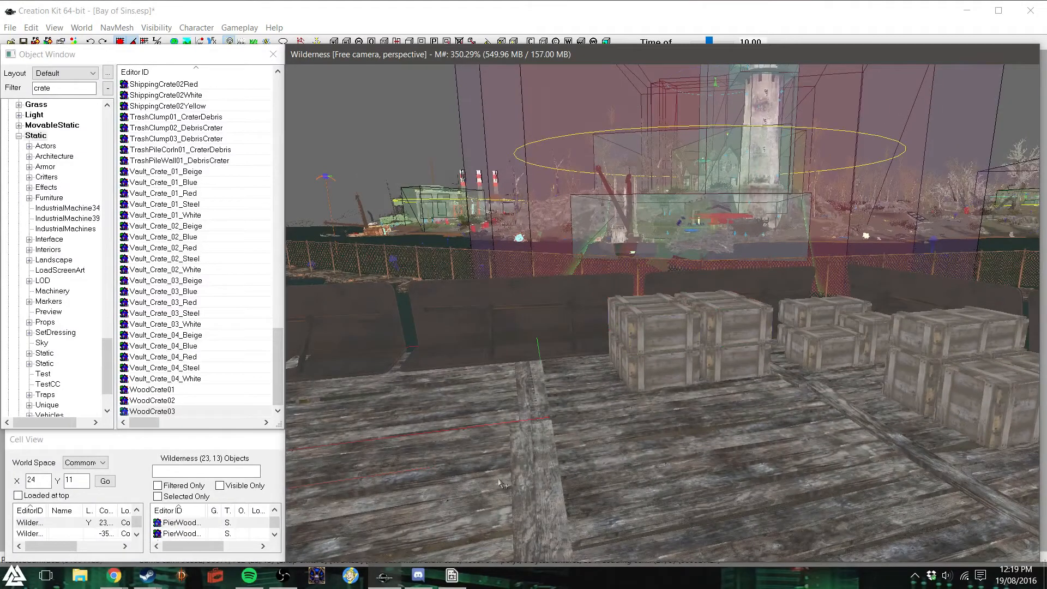
drag(499, 483, 489, 485)
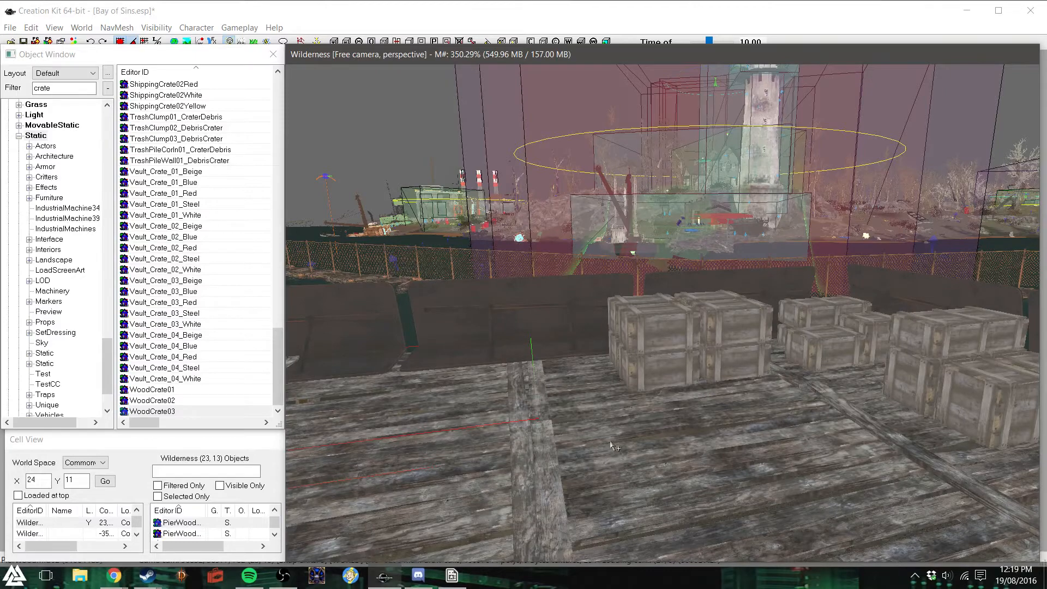
shift+middle_drag(615, 444, 594, 465)
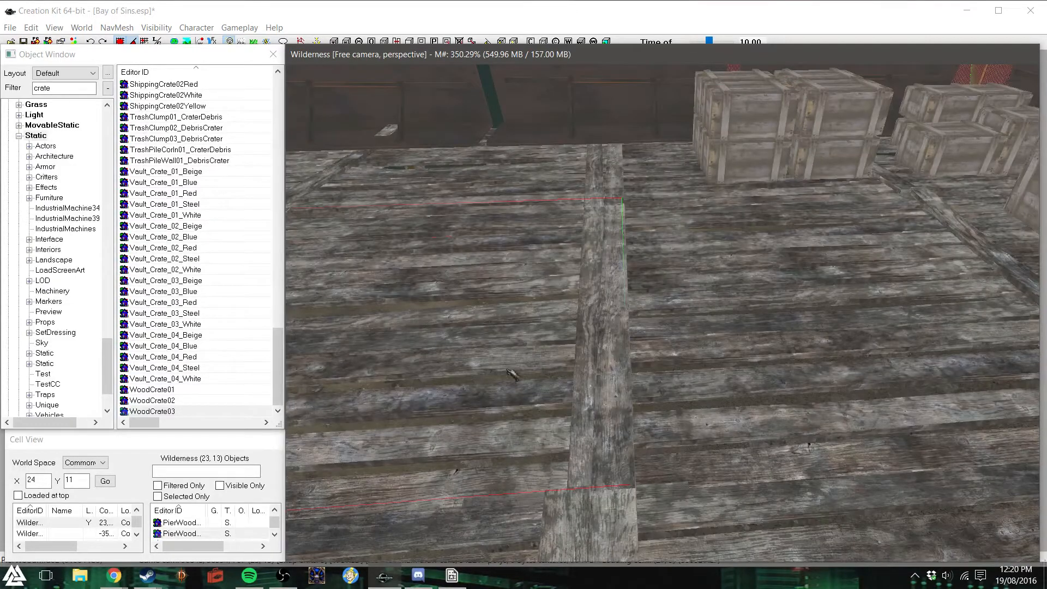
click(532, 187)
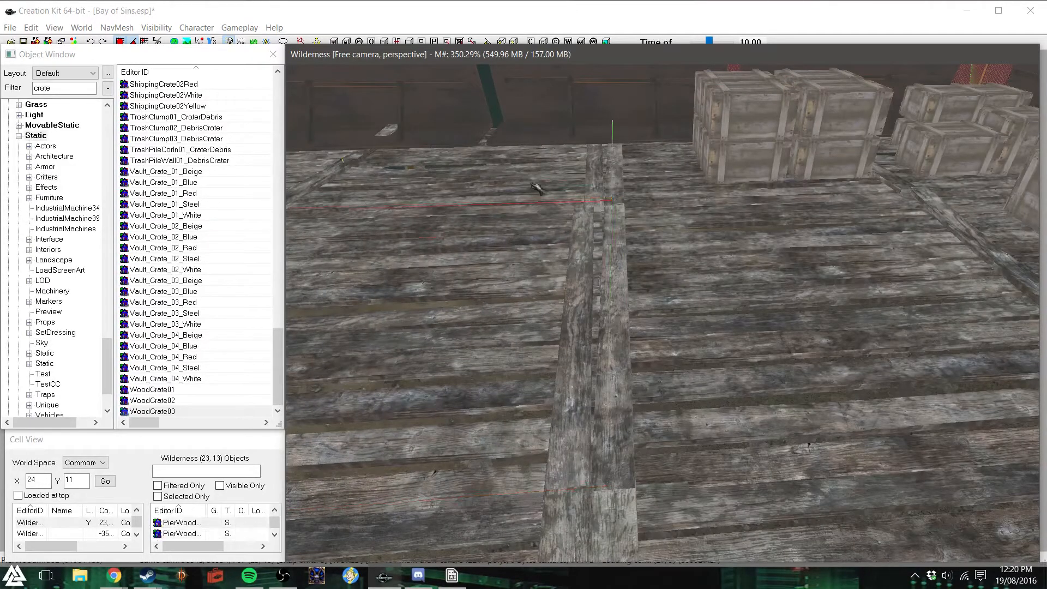
drag(538, 189, 530, 190)
shift+middle_drag(547, 239, 539, 237)
scroll(540, 238, down, 3)
scroll(539, 236, down, 3)
key(d)
shift+middle_drag(538, 232, 538, 232)
- Shift the pier sections farther from the end barricade sideways to line up with the moved row
click(393, 308)
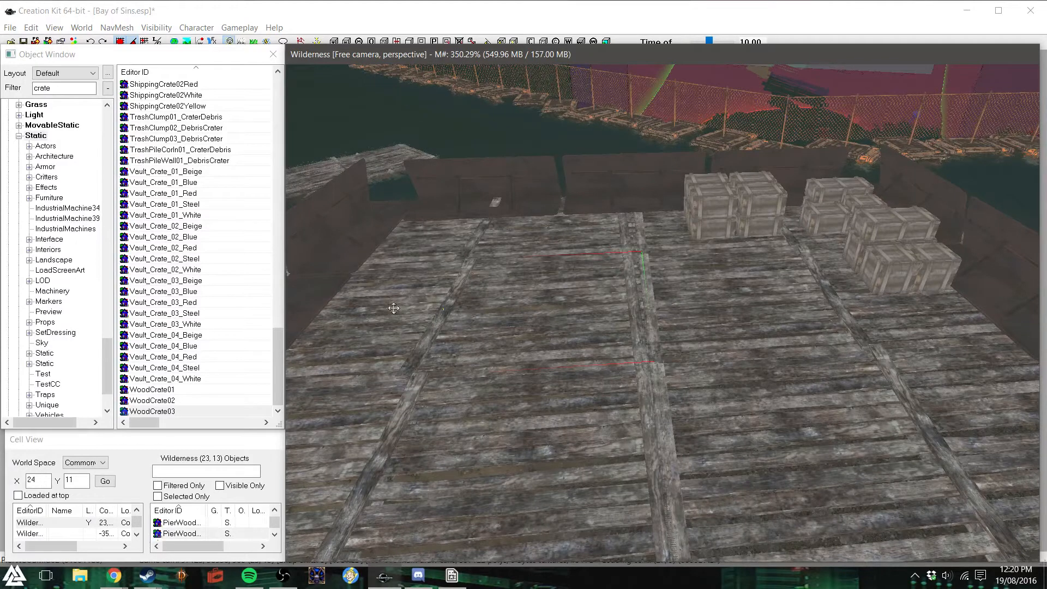
click(566, 478)
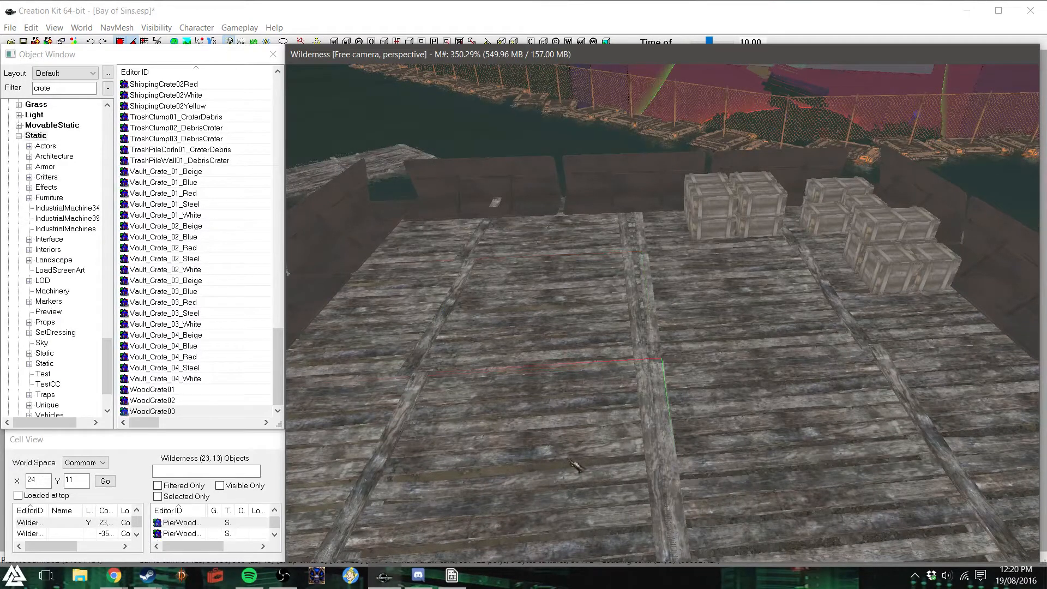
drag(574, 463, 564, 464)
drag(354, 481, 344, 481)
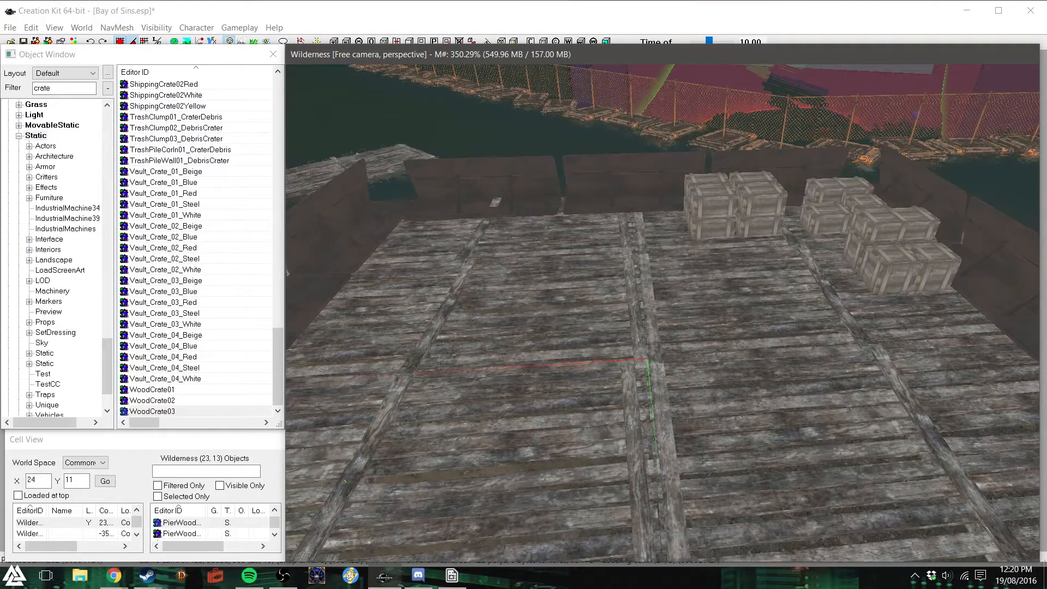
scroll(549, 456, down, 2)
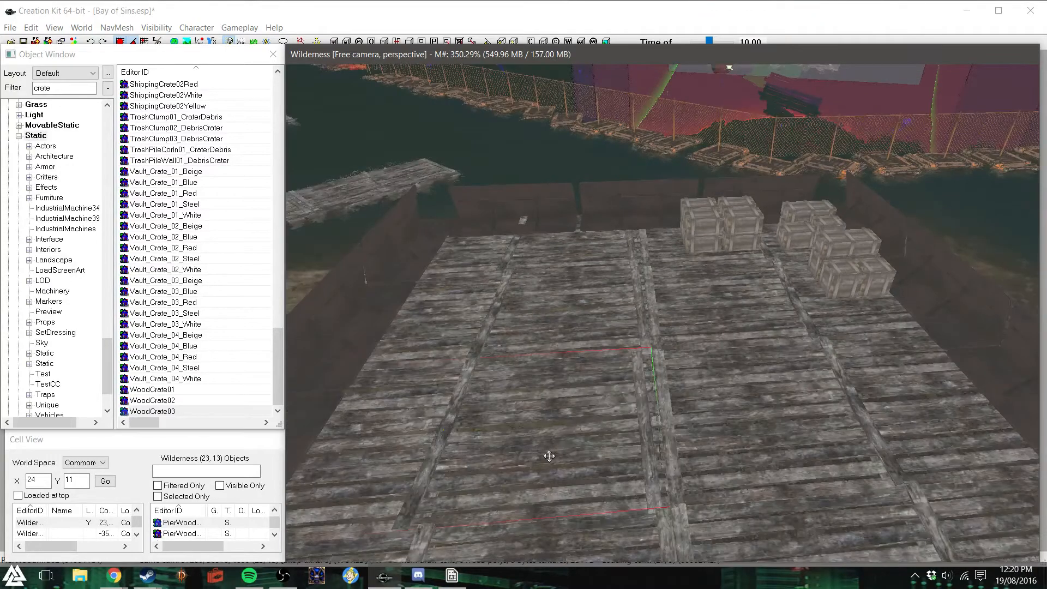
scroll(549, 456, down, 3)
click(587, 472)
drag(587, 472, 580, 472)
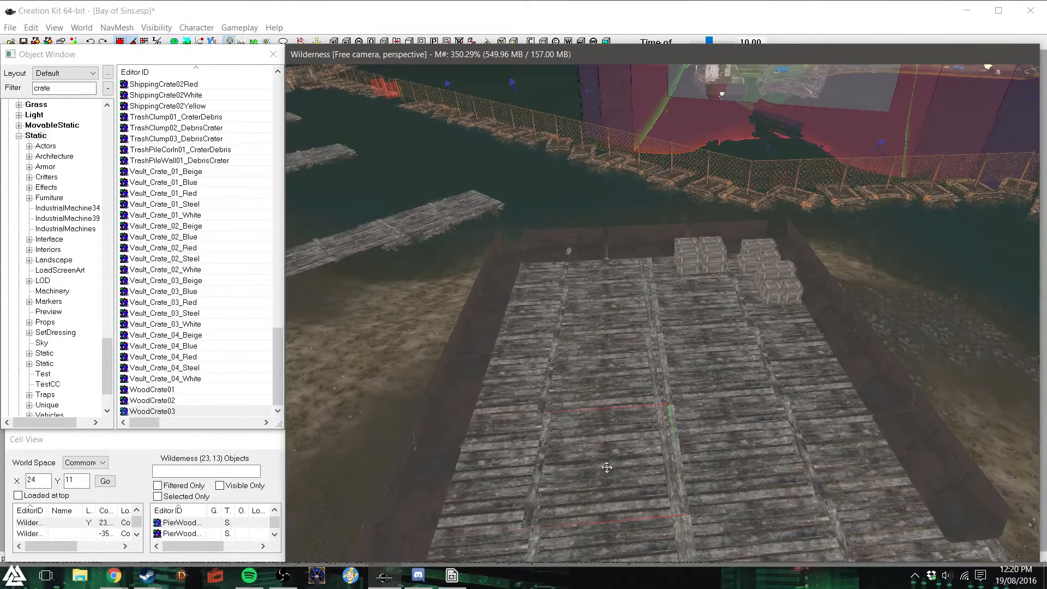
- Readjust the selected pier sections sideways so their edge beams align with the rest of the row
scroll(607, 467, up, 5)
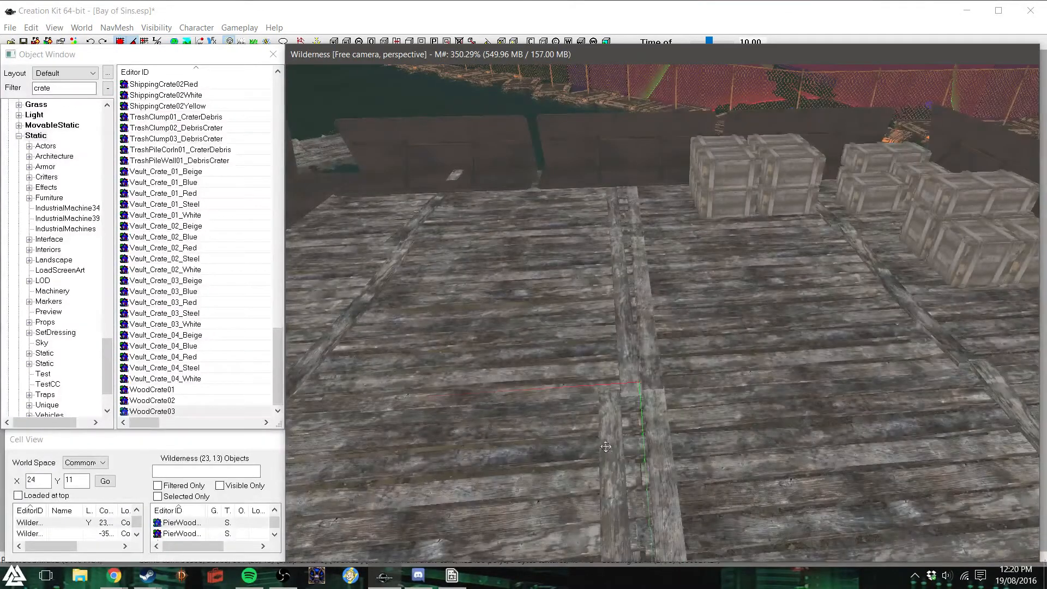
drag(547, 447, 572, 445)
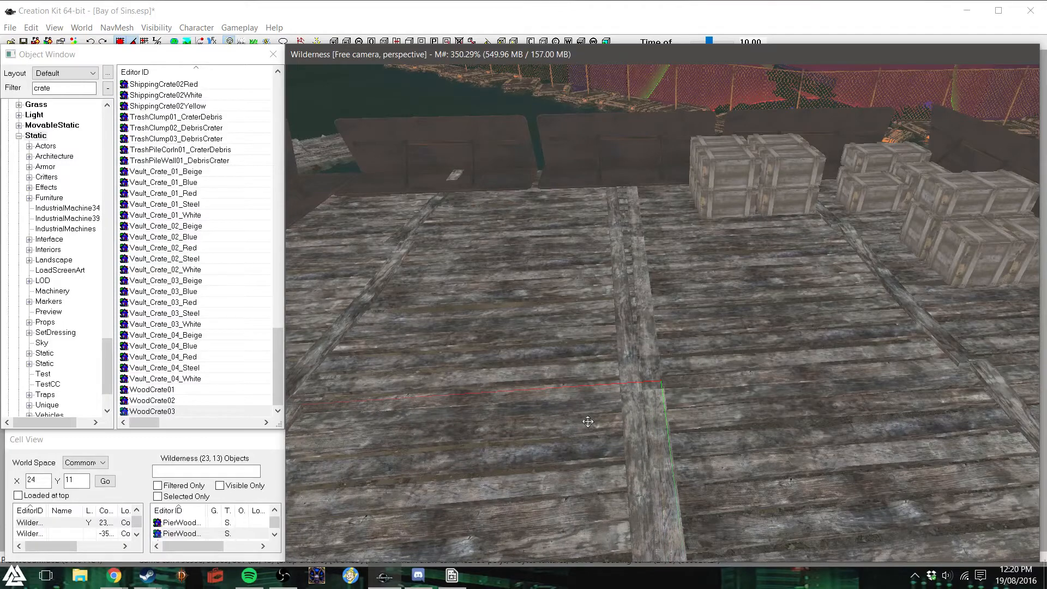
scroll(587, 423, down, 3)
shift+middle_drag(589, 424, 591, 420)
drag(600, 418, 594, 418)
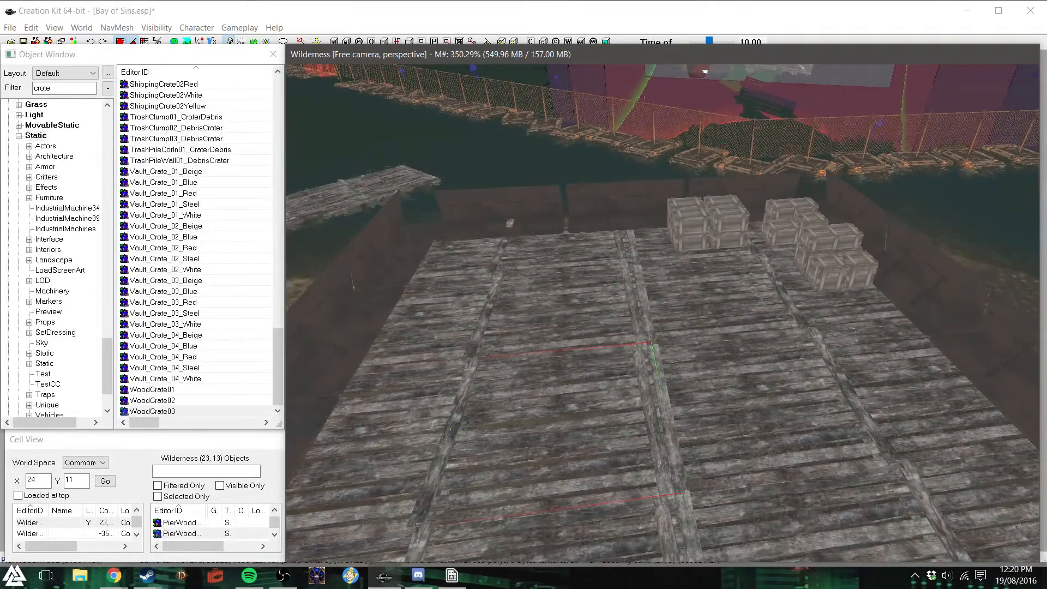
shift+middle_drag(600, 417, 600, 418)
drag(600, 418, 594, 418)
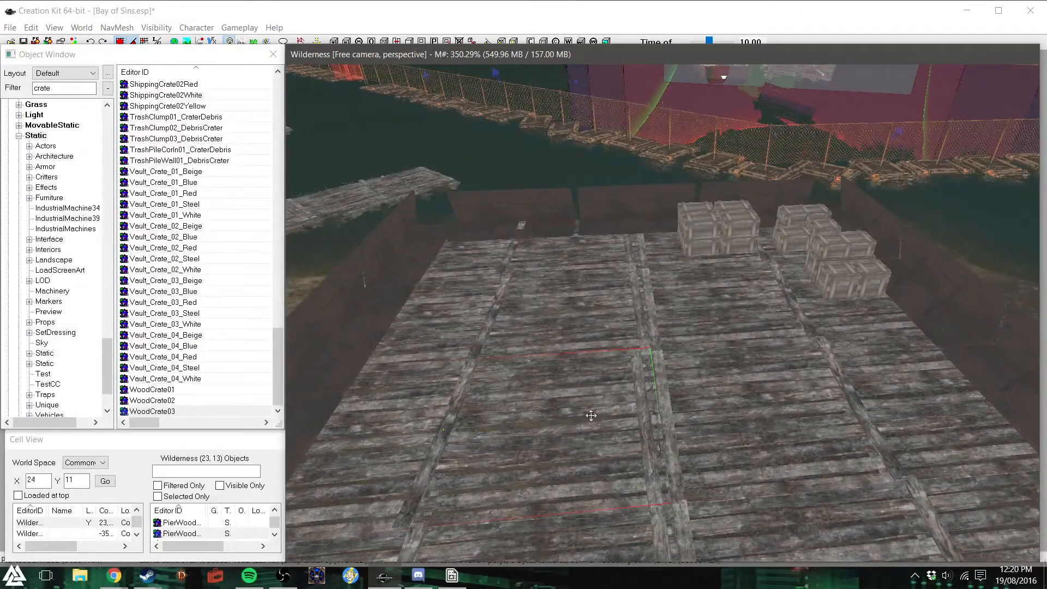
- Select the barricade panels along the deck's long side opposite the crates and shift them outward to the deck edge
scroll(591, 416, down, 3)
drag(626, 457, 637, 530)
scroll(622, 462, down, 2)
scroll(620, 456, up, 1)
key(d)
middle_drag(625, 512, 649, 506)
click(625, 502)
ctrl+click(602, 408)
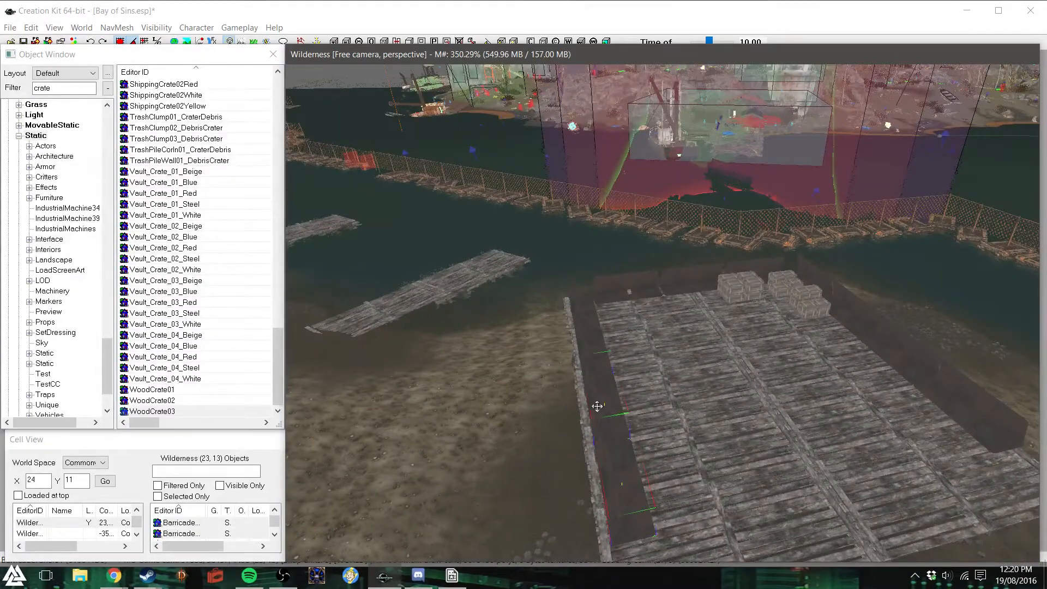
ctrl+click(594, 347)
ctrl+click(585, 310)
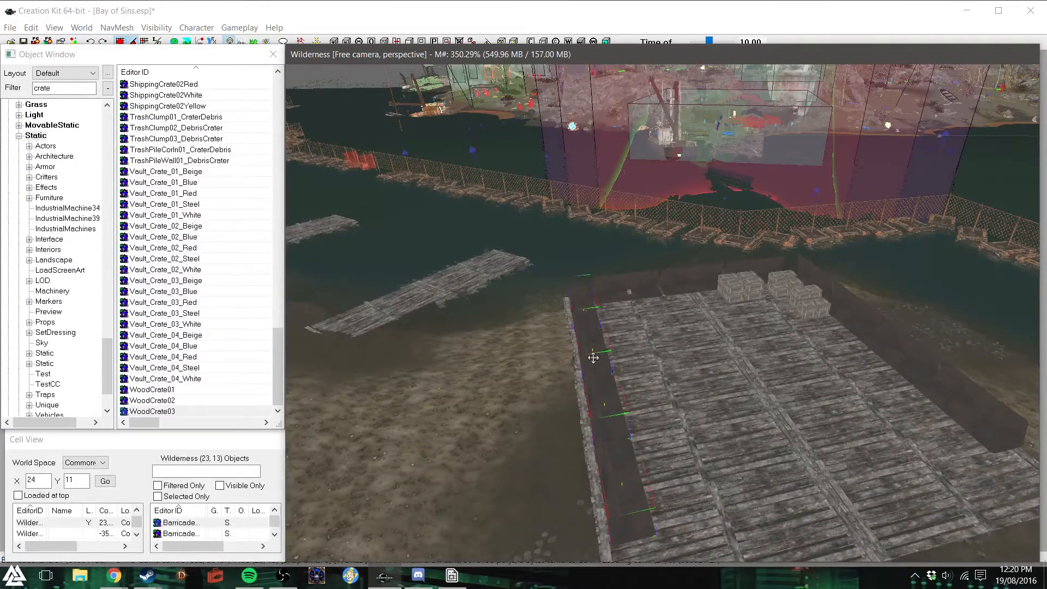
key(y)
key(y)
drag(592, 373, 587, 375)
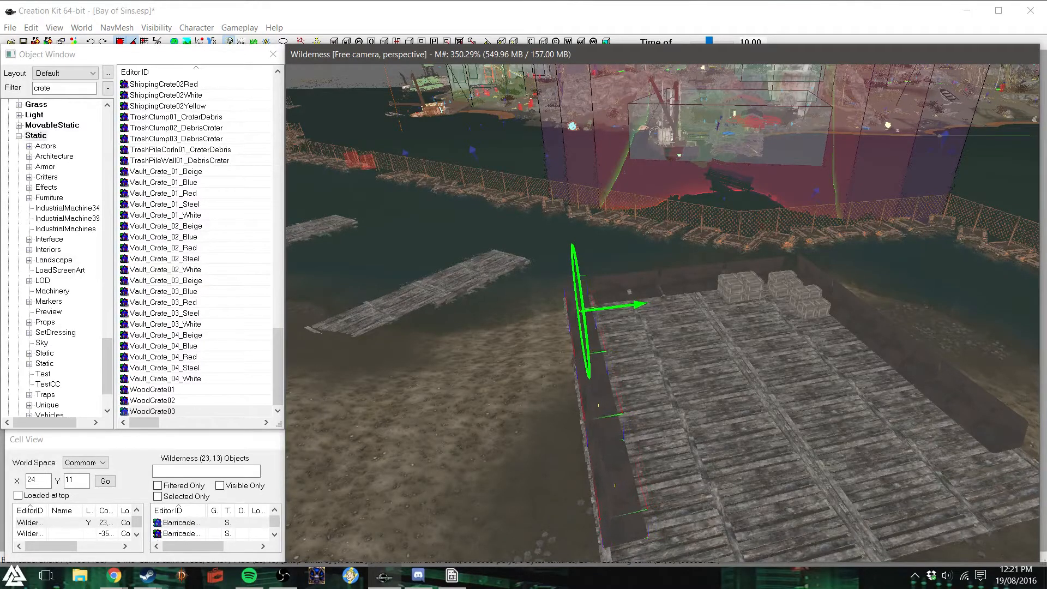
- Slide the end barricade panel nearest the shifted side barricade toward it, and select the neighbouring end panel
click(637, 285)
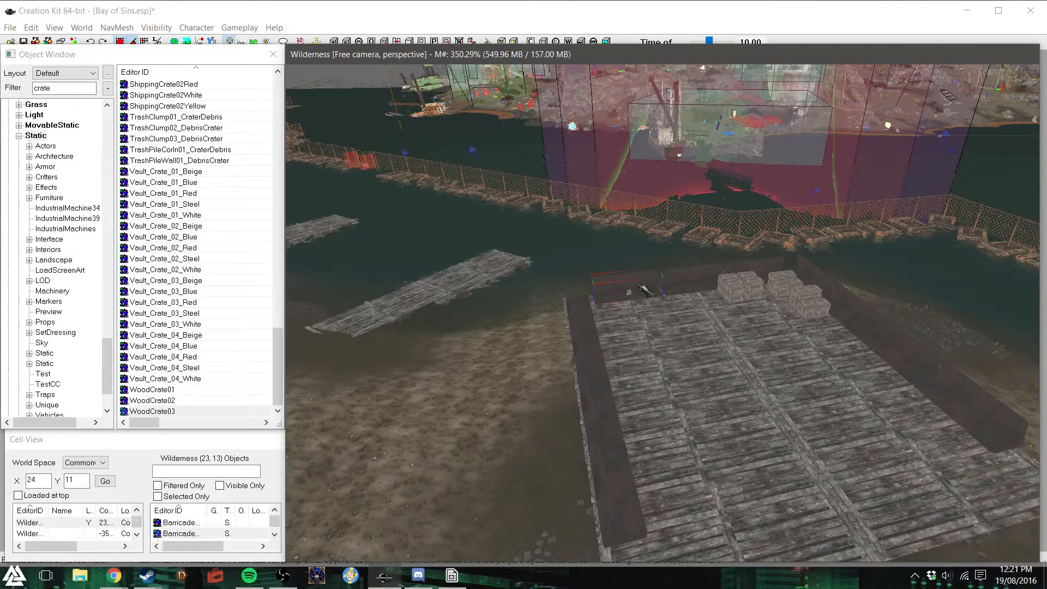
key(z)
key(f)
scroll(649, 291, up, 1)
scroll(646, 284, up, 1)
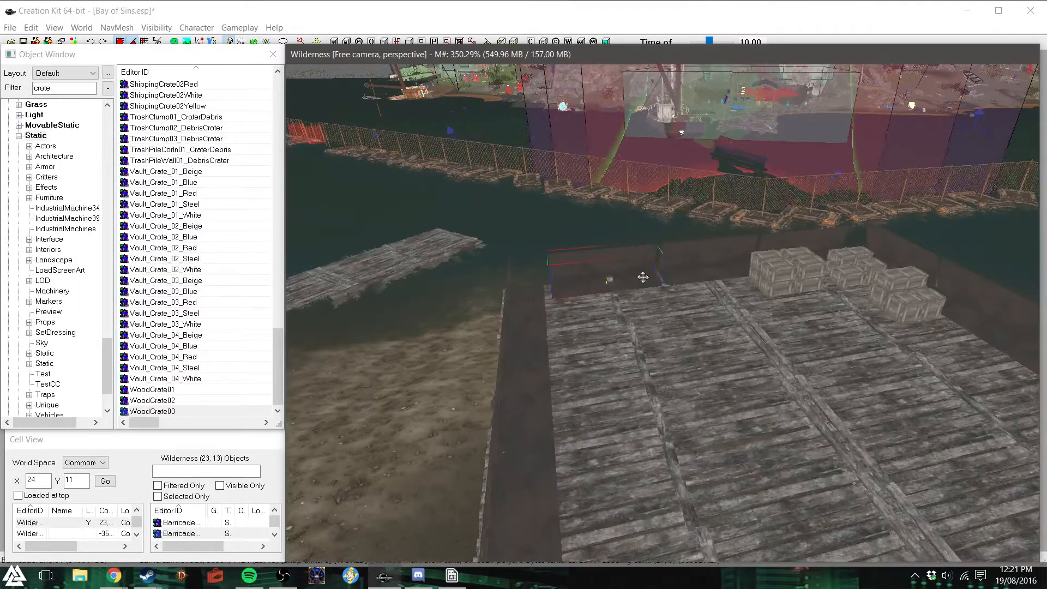
key(x)
key(c)
drag(643, 277, 635, 278)
shift+middle_drag(683, 279, 688, 281)
click(704, 274)
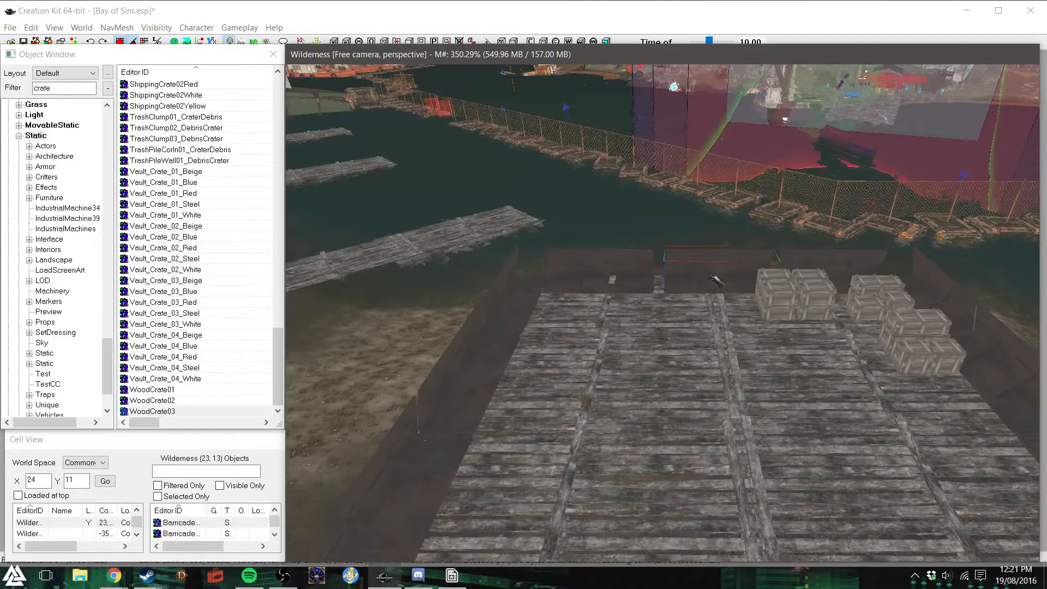
key(c)
shift+middle_drag(709, 274, 705, 299)
key(d)
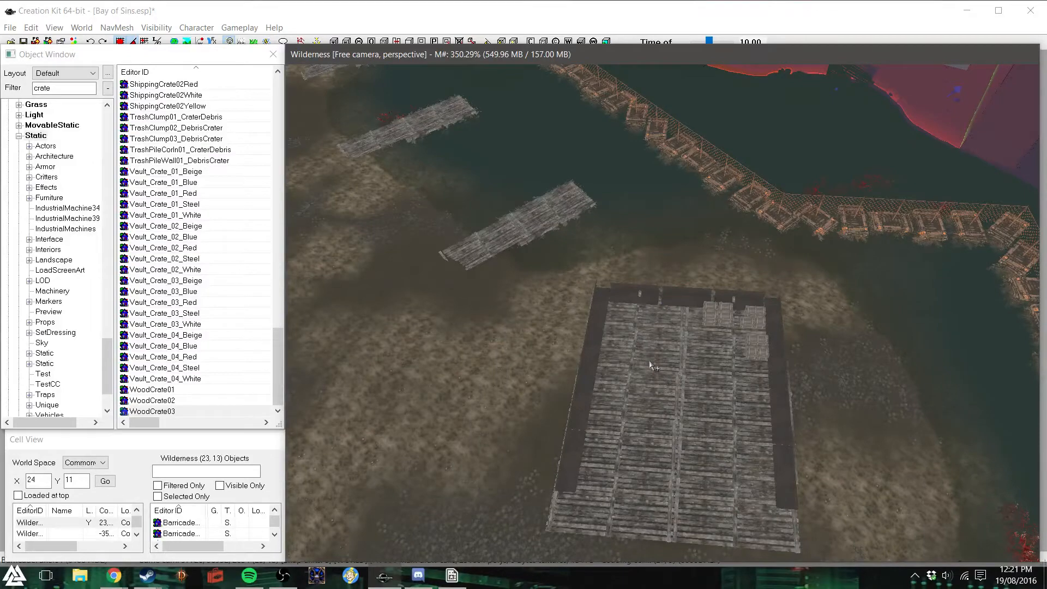
- Select the pier section under the shifted side barricade and nudge it along the deck's outer edge
shift+middle_drag(614, 397, 643, 395)
scroll(588, 392, up, 6)
scroll(644, 395, up, 2)
click(717, 429)
shift+middle_drag(720, 428, 743, 408)
scroll(755, 401, down, 3)
scroll(744, 408, down, 3)
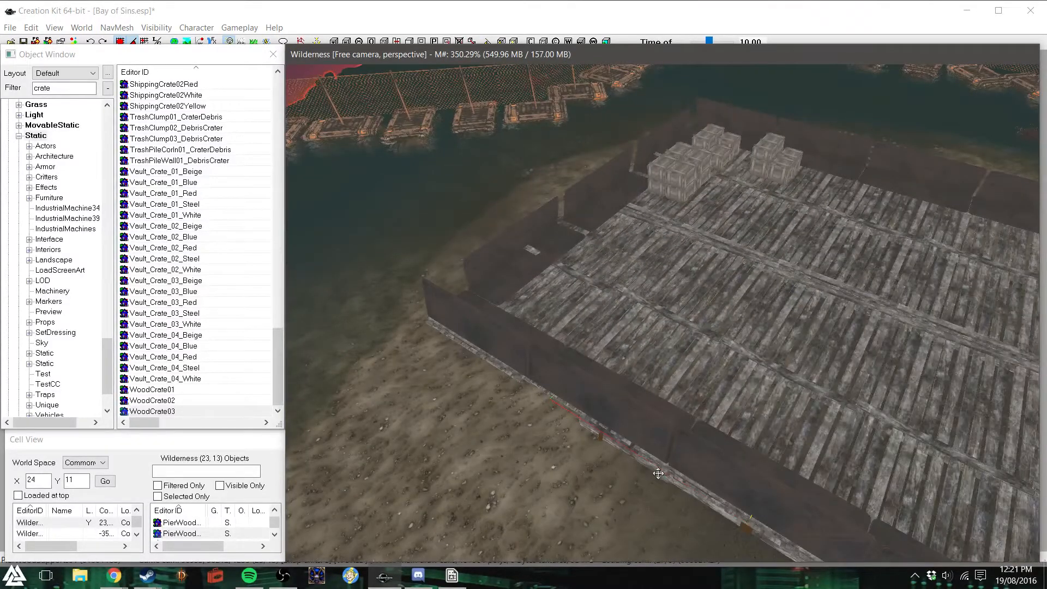
drag(665, 482, 659, 489)
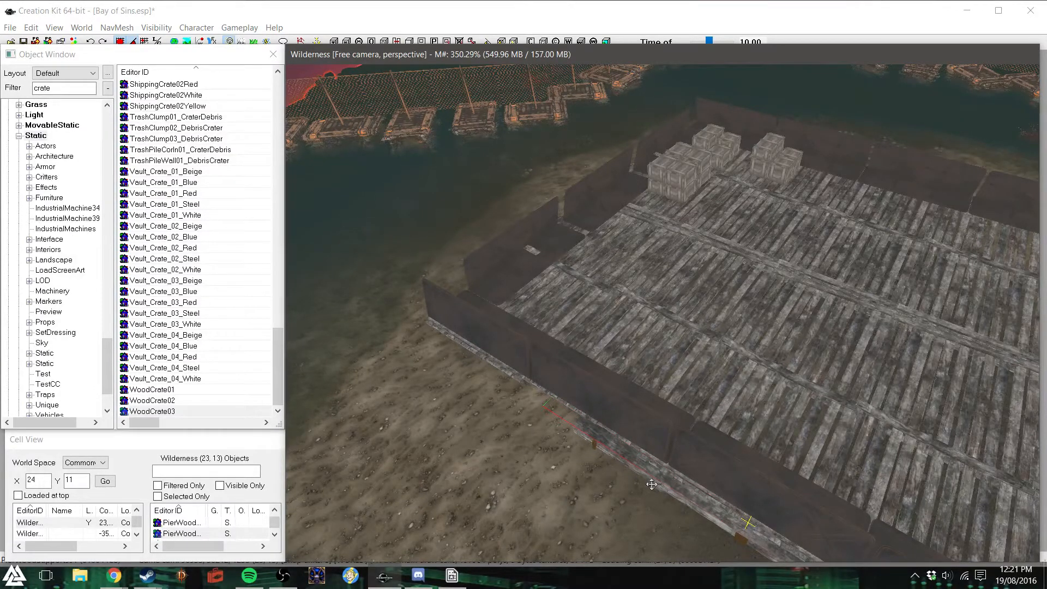
drag(653, 484, 657, 487)
key(d)
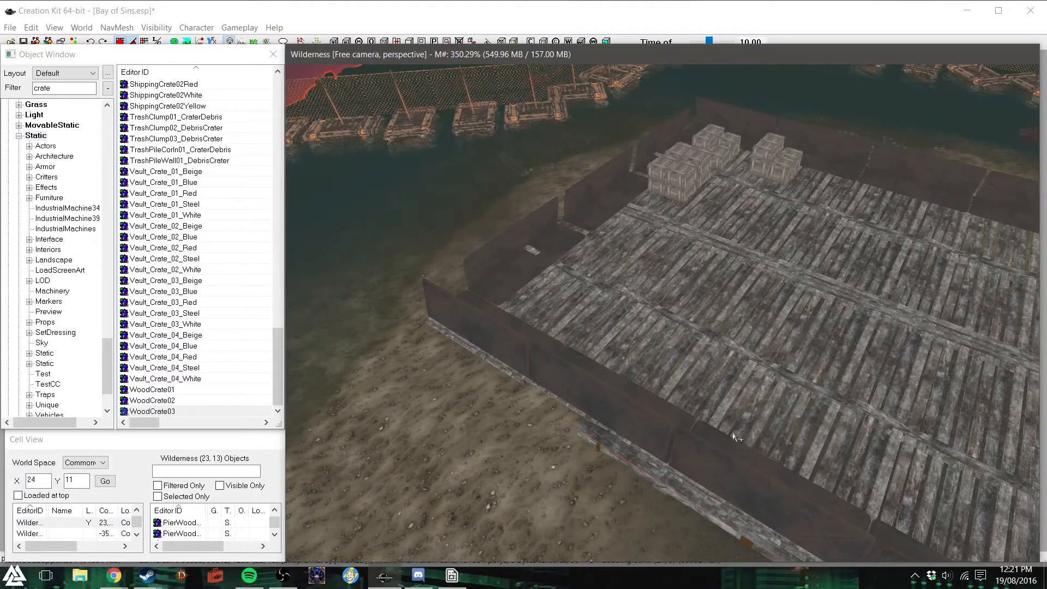
- Place copies of the wood crates on the deck planks in front of the large crate stack
shift+middle_drag(734, 433, 753, 419)
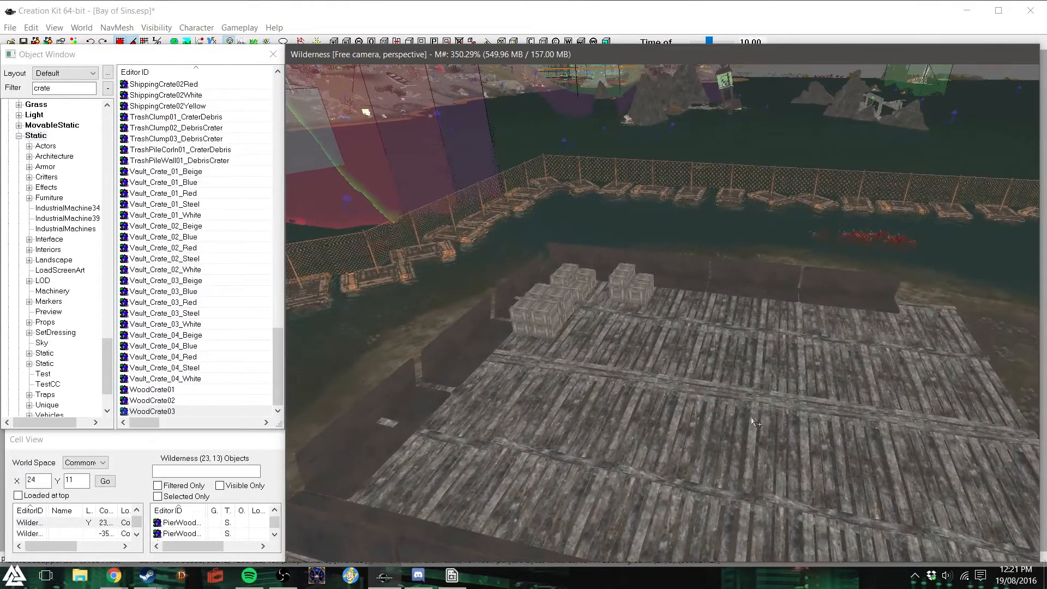
mouse_move(637, 333)
shift+middle_down()
mouse_move(624, 323)
mouse_move(644, 349)
mouse_move(636, 343)
shift+middle_up()
scroll(644, 348, up, 5)
scroll(643, 345, up, 2)
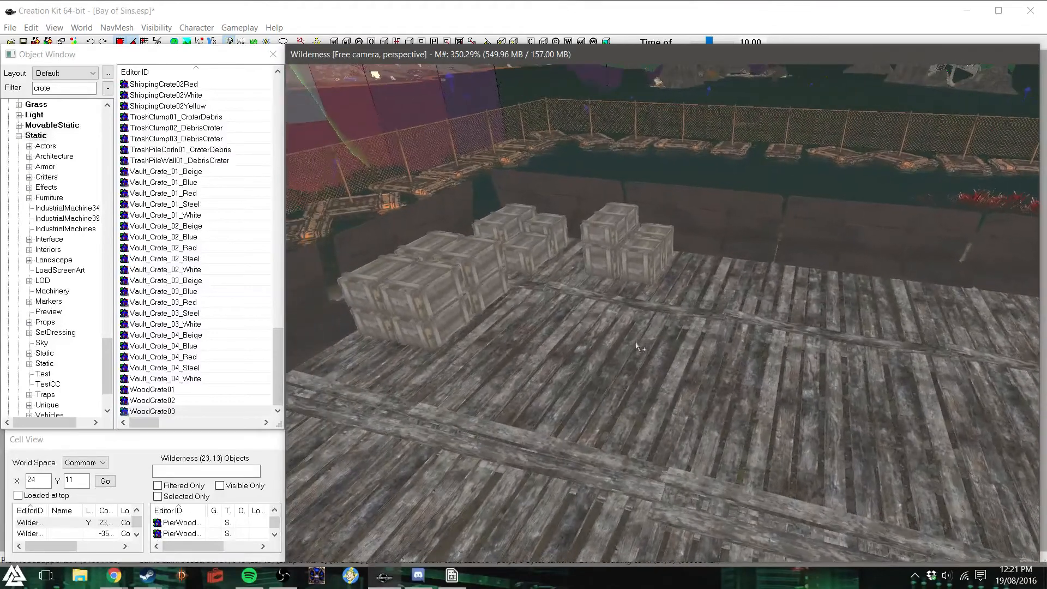
click(504, 221)
drag(504, 221, 483, 345)
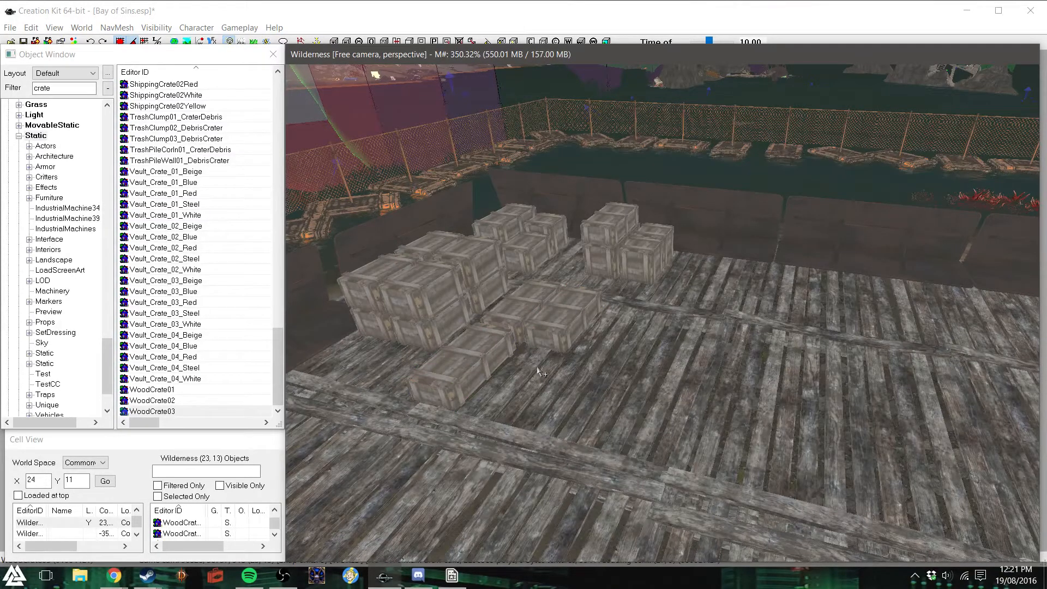
click(472, 338)
ctrl+click(516, 318)
shift+middle_drag(587, 346, 565, 366)
- Select the pier section beside the new crates and nudge it toward the end barricade
click(341, 409)
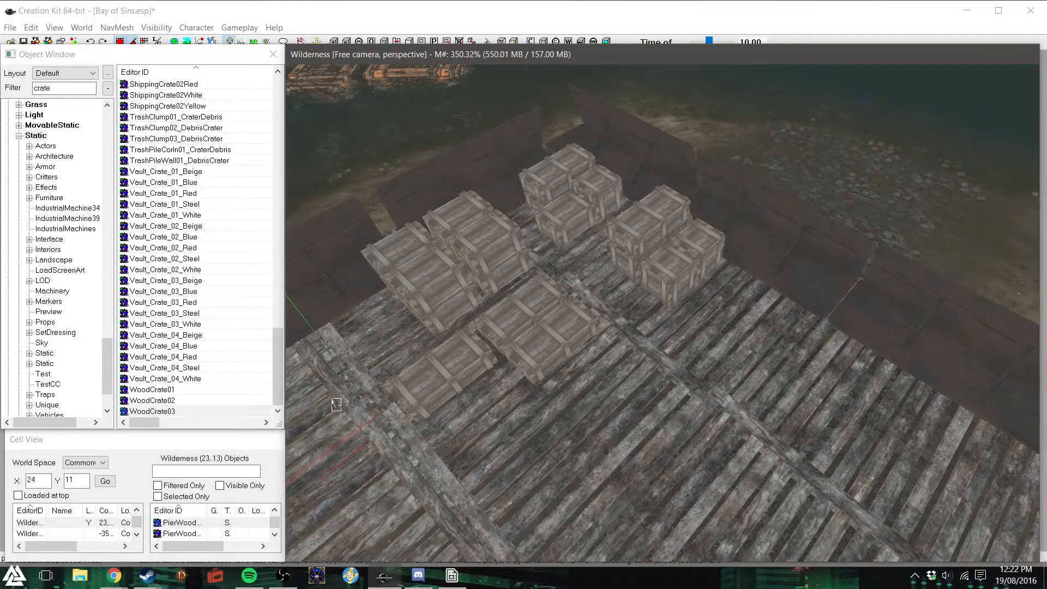
key(d)
drag(342, 413, 334, 407)
shift+middle_drag(360, 416, 397, 416)
scroll(397, 415, down, 2)
scroll(397, 417, down, 5)
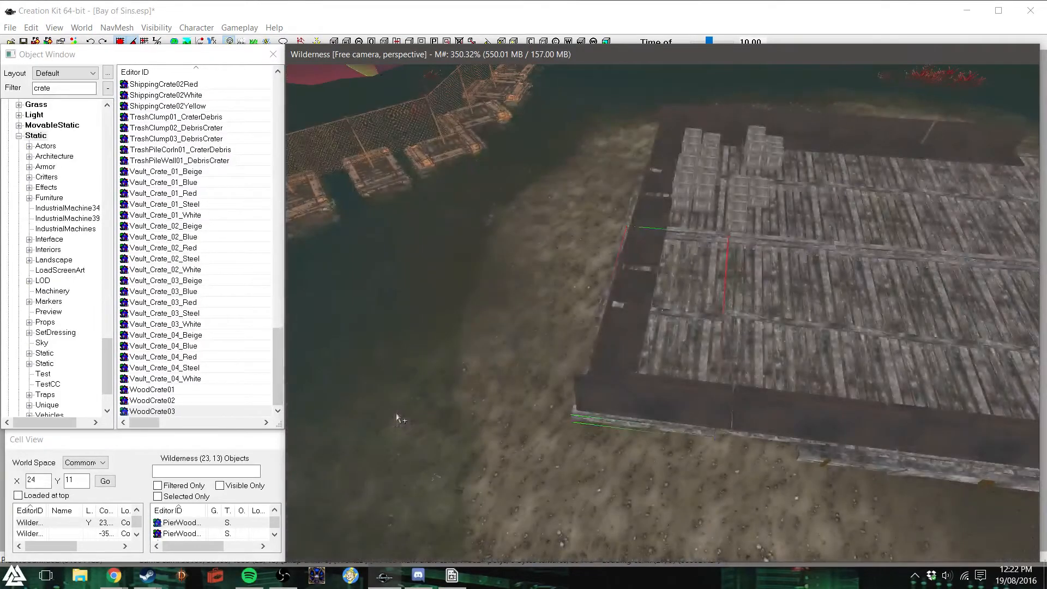
- Select the neighbouring pier sections around the crates in turn and nudge each one into line with the deck
scroll(655, 271, up, 4)
shift+middle_drag(659, 276, 690, 277)
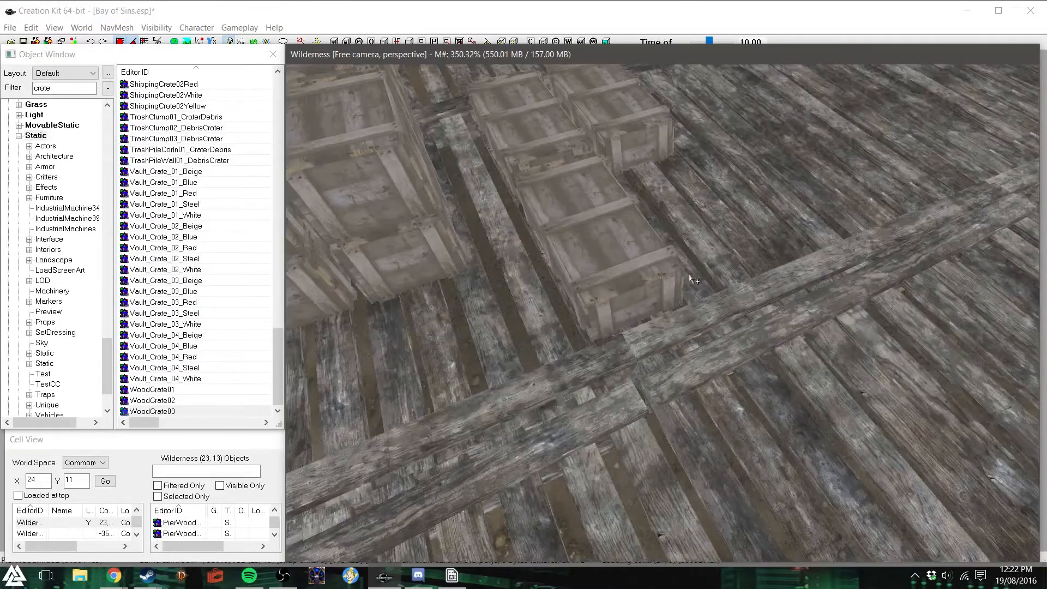
scroll(690, 278, down, 5)
click(832, 344)
mouse_move(852, 347)
shift+middle_down()
mouse_move(831, 342)
mouse_move(845, 348)
shift+middle_up()
scroll(832, 342, down, 8)
click(664, 374)
drag(668, 378, 670, 380)
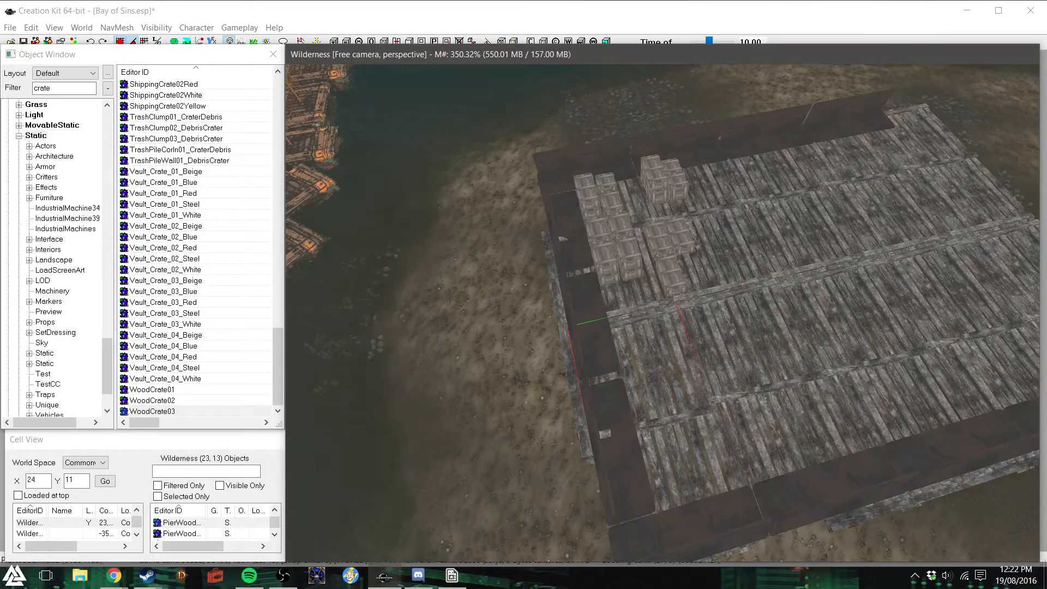
key(d)
- Duplicate two wood crates from the stacks nearest the barricade and add them to the front of the smaller stack
shift+middle_drag(750, 333, 759, 320)
scroll(763, 325, up, 5)
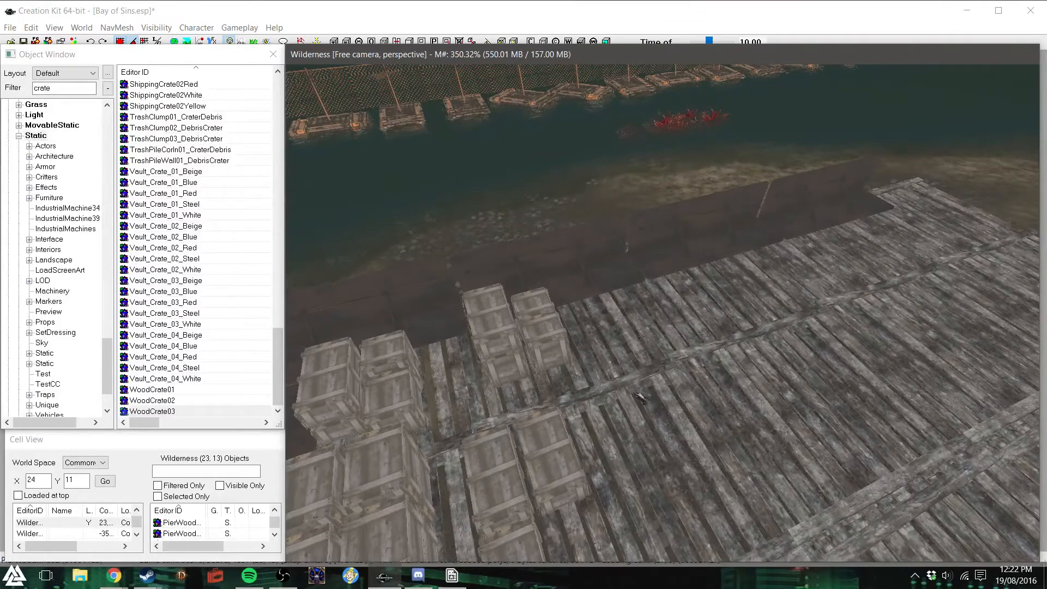
shift+middle_drag(639, 396, 602, 444)
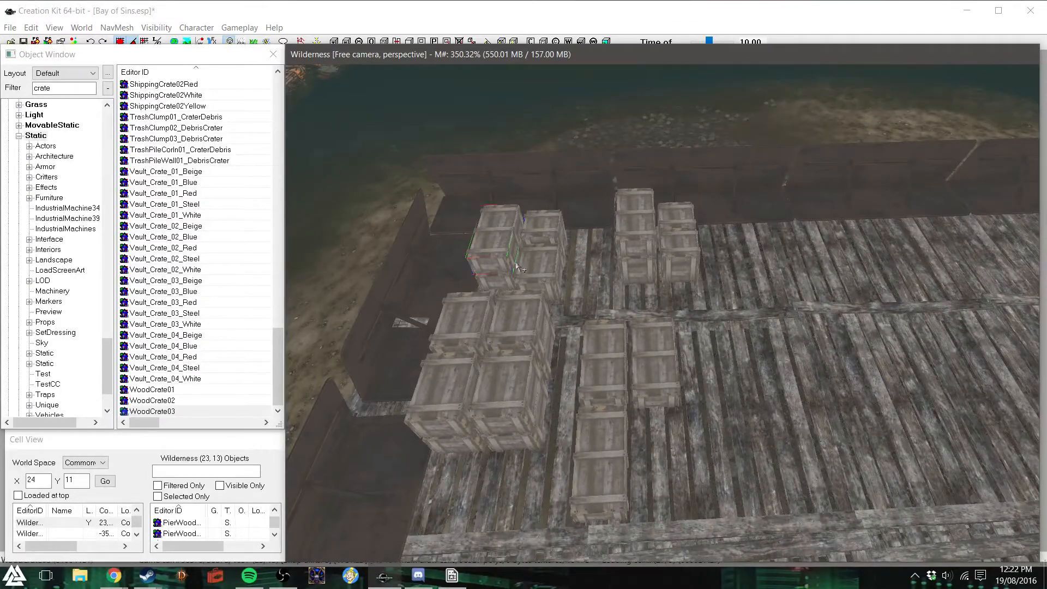
key(ctrl+d)
drag(496, 236, 598, 453)
shift+middle_drag(736, 428, 729, 429)
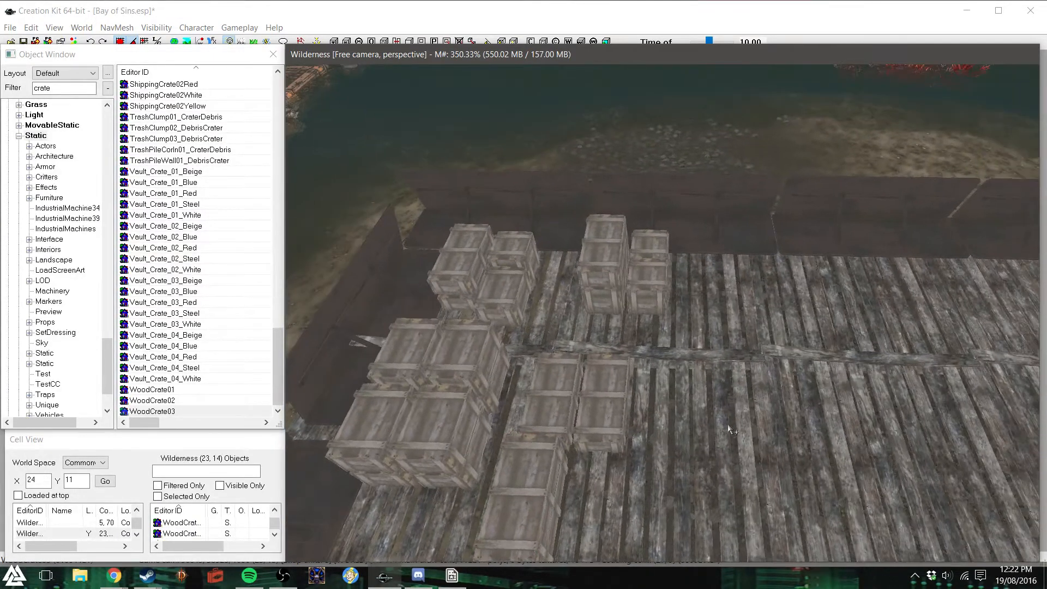
key(ctrl+d)
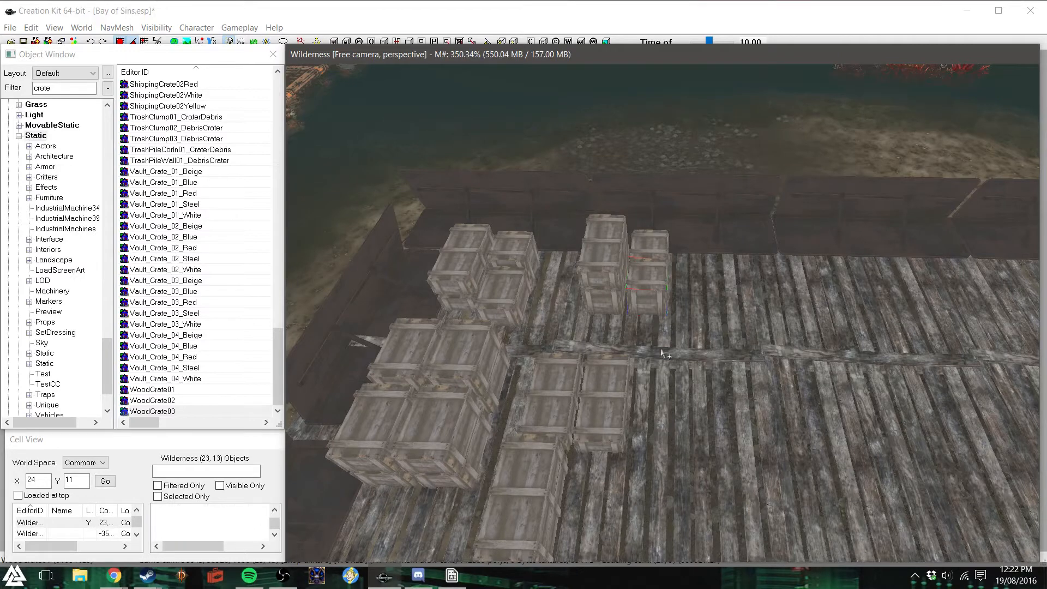
drag(653, 284, 595, 483)
shift+middle_drag(632, 475, 553, 431)
- Select the crates of the filled-out front stack and place a copy of the group in the adjacent deck bay by the barricade
click(517, 362)
ctrl+click(514, 351)
ctrl+click(555, 360)
ctrl+click(611, 332)
ctrl+click(613, 301)
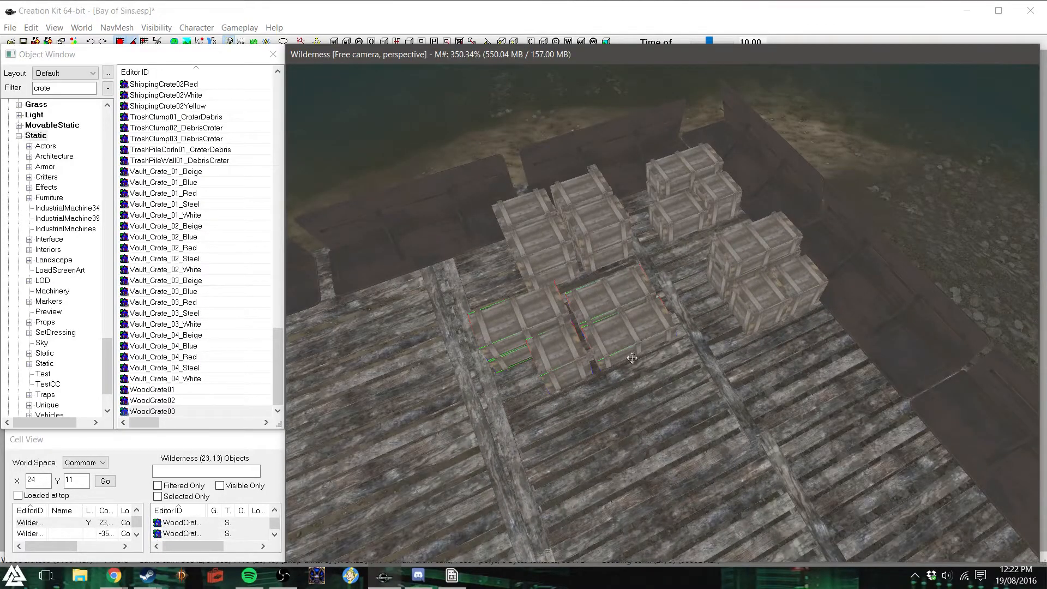
scroll(631, 404, down, 3)
scroll(630, 405, down, 2)
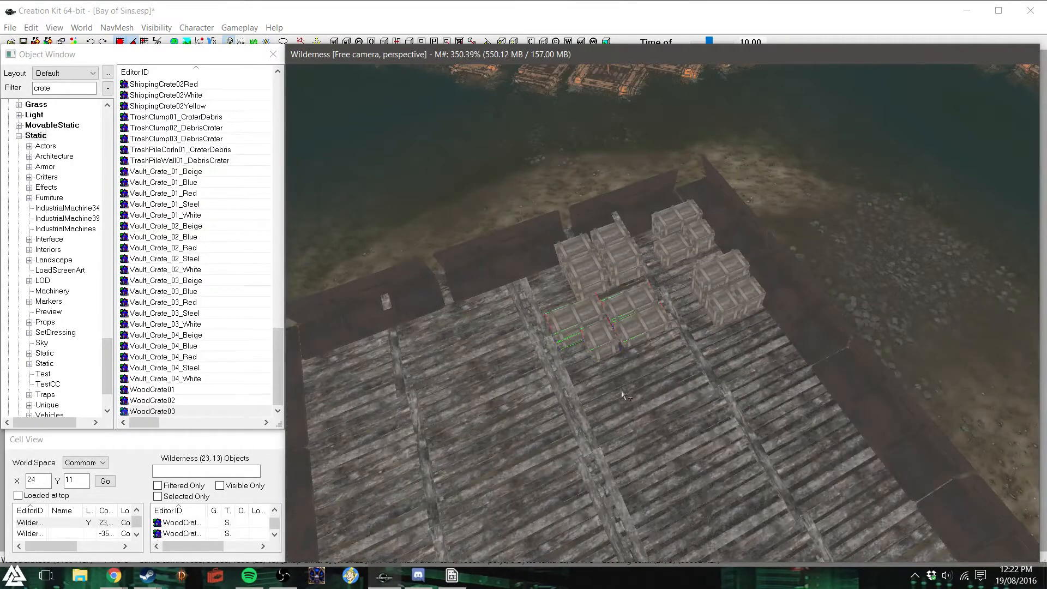
drag(596, 346, 435, 341)
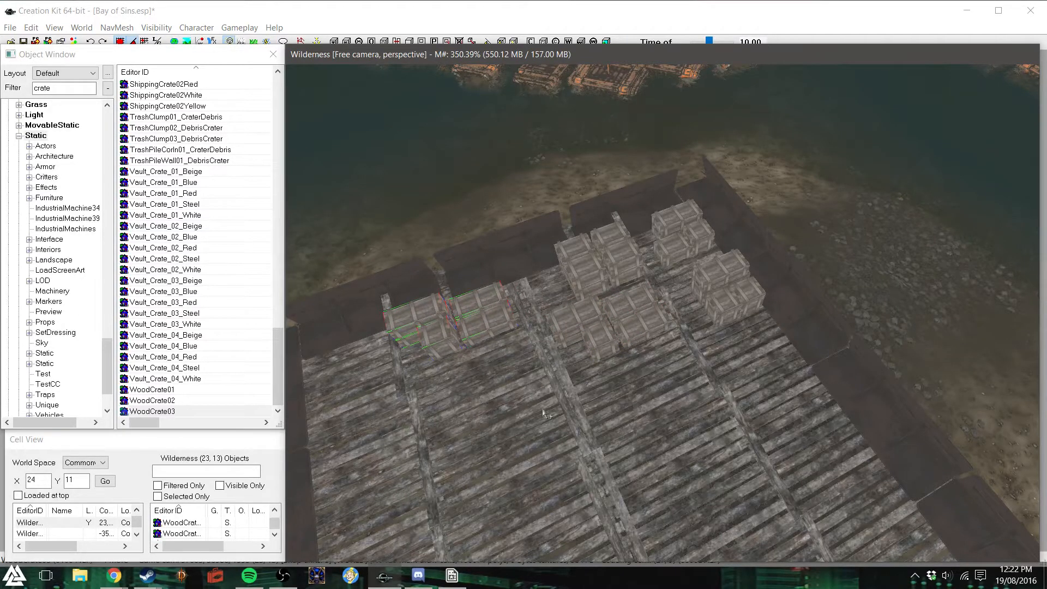
- Place another copy of the same crate group directly in front of the group in the adjacent bay
click(569, 338)
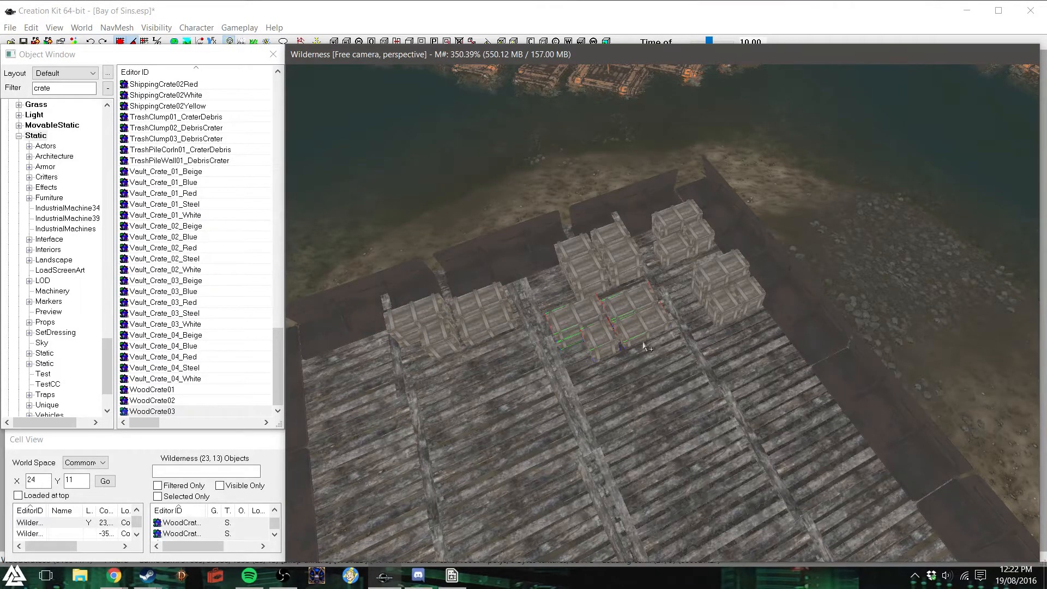
drag(641, 337, 493, 389)
drag(433, 374, 442, 371)
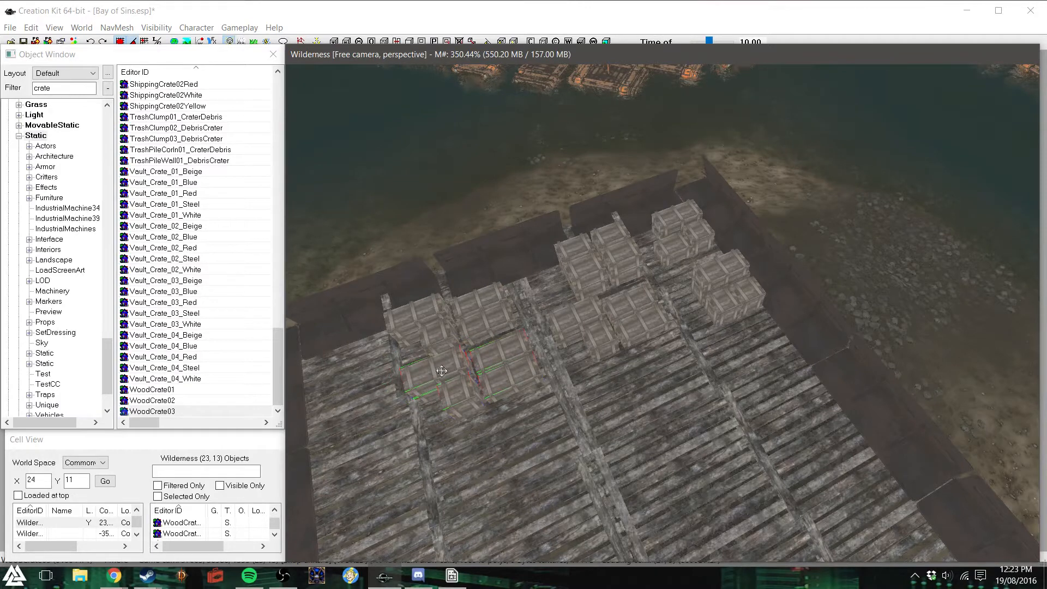
shift+middle_drag(442, 376, 416, 371)
- Move the small crate at the outer front corner of the new group on top of the neighbouring crates
click(564, 304)
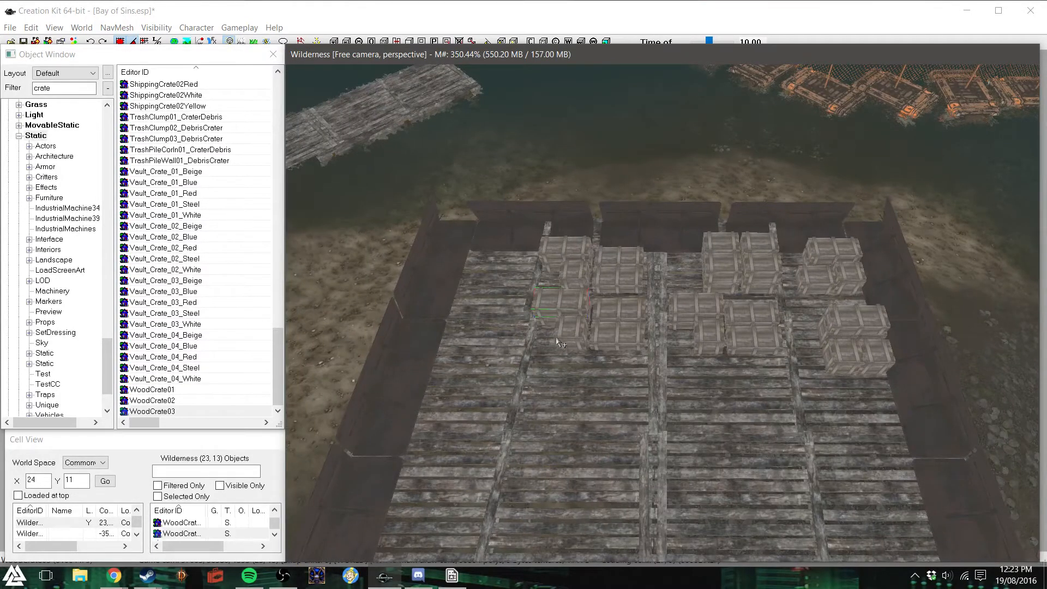
scroll(560, 342, up, 5)
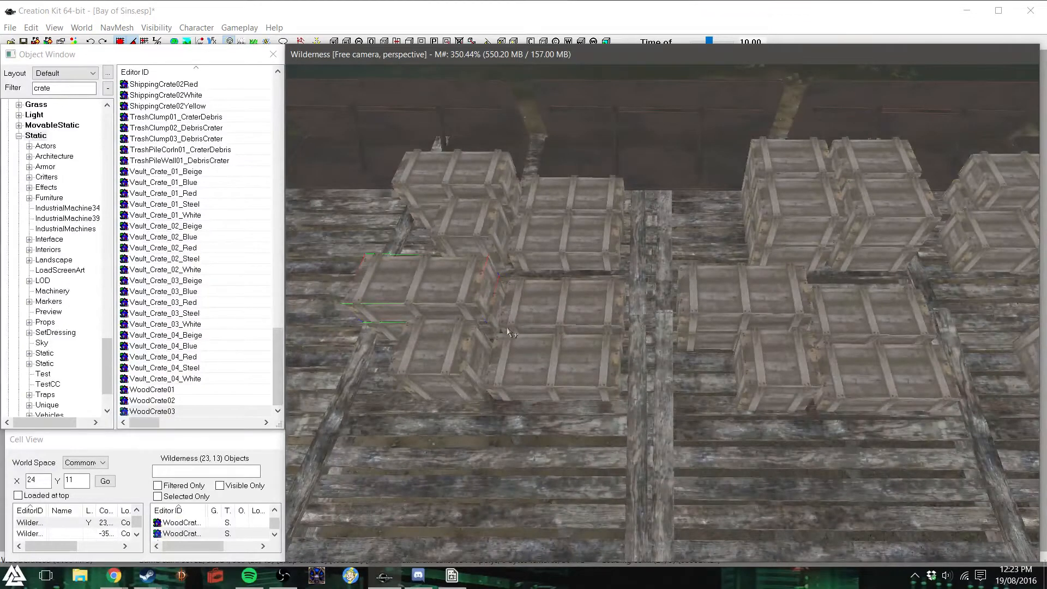
drag(509, 331, 459, 372)
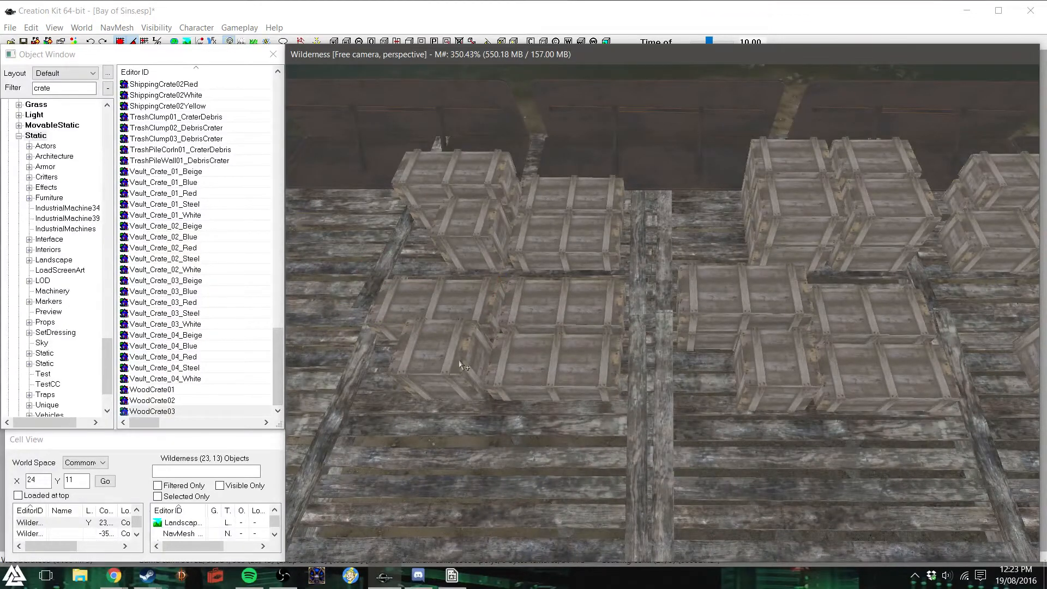
right_drag(461, 371, 451, 360)
drag(451, 360, 589, 292)
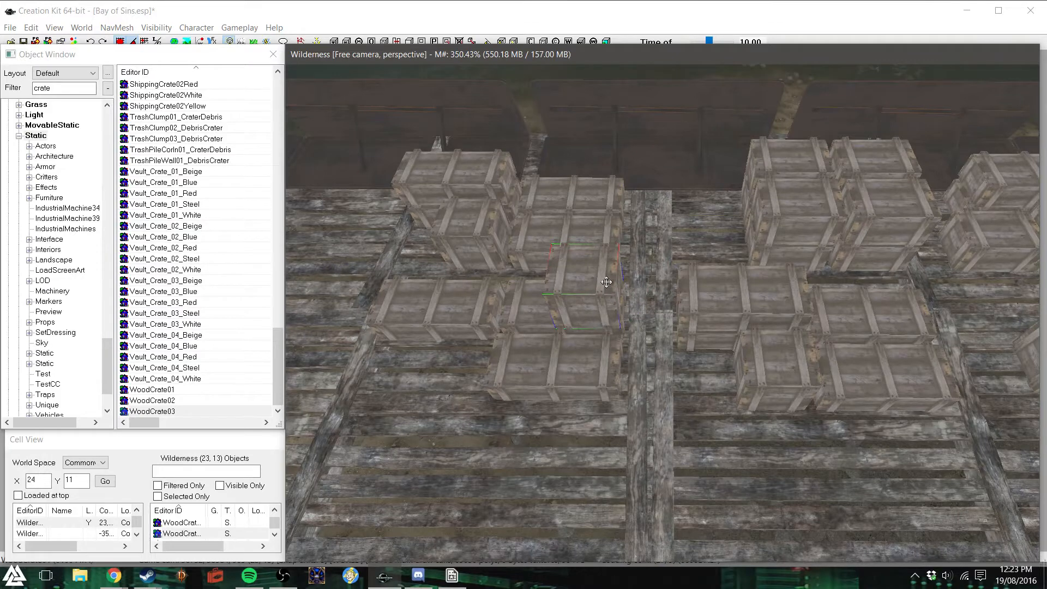
right_drag(606, 282, 605, 265)
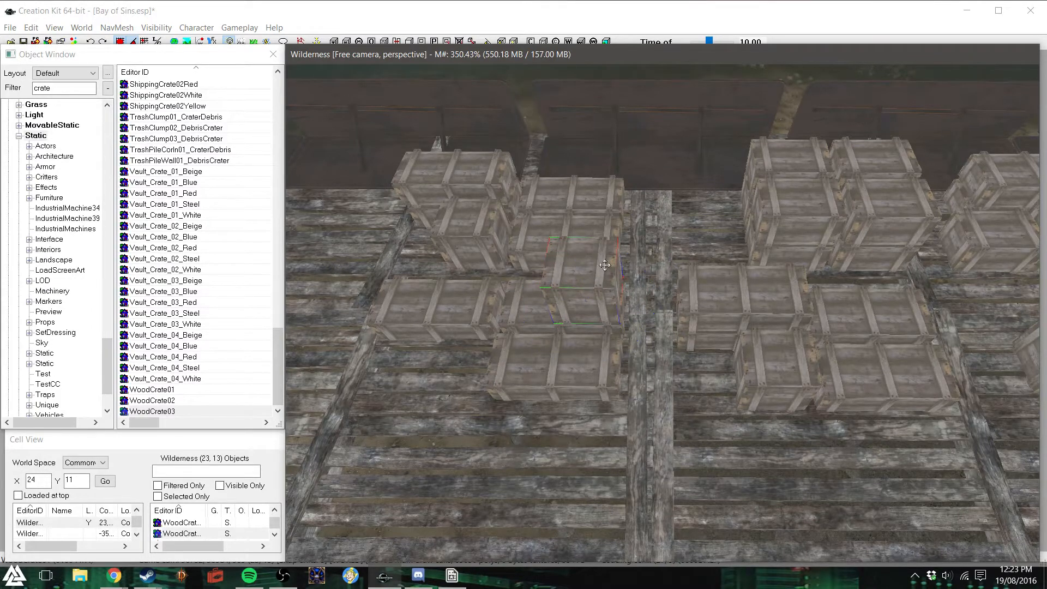
drag(604, 265, 591, 272)
- Move the long crate from the top of the rear group down into the gap at the outer front corner
click(483, 178)
drag(482, 177, 480, 334)
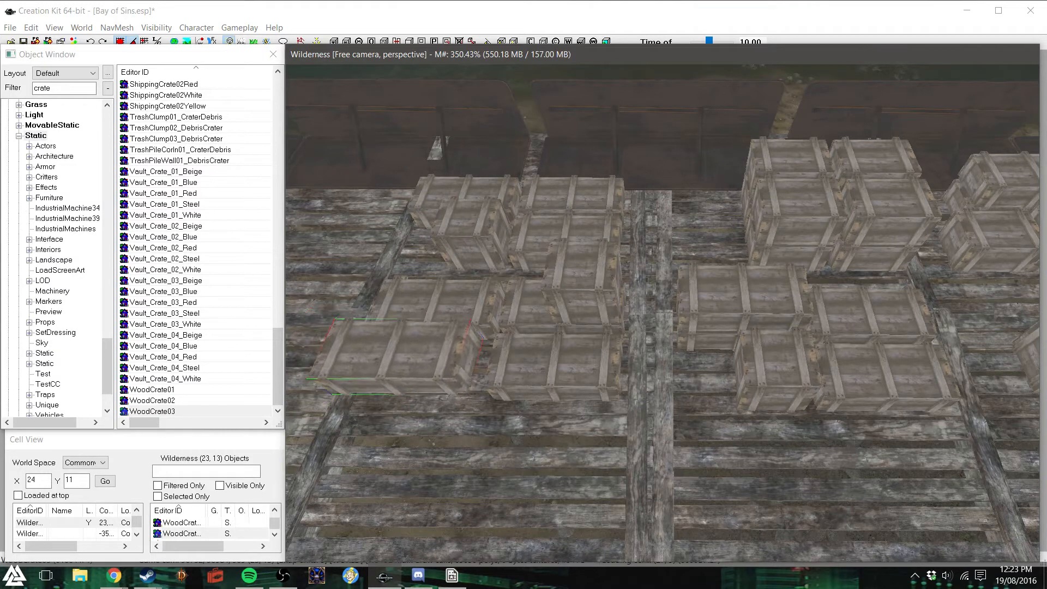
drag(417, 347, 442, 359)
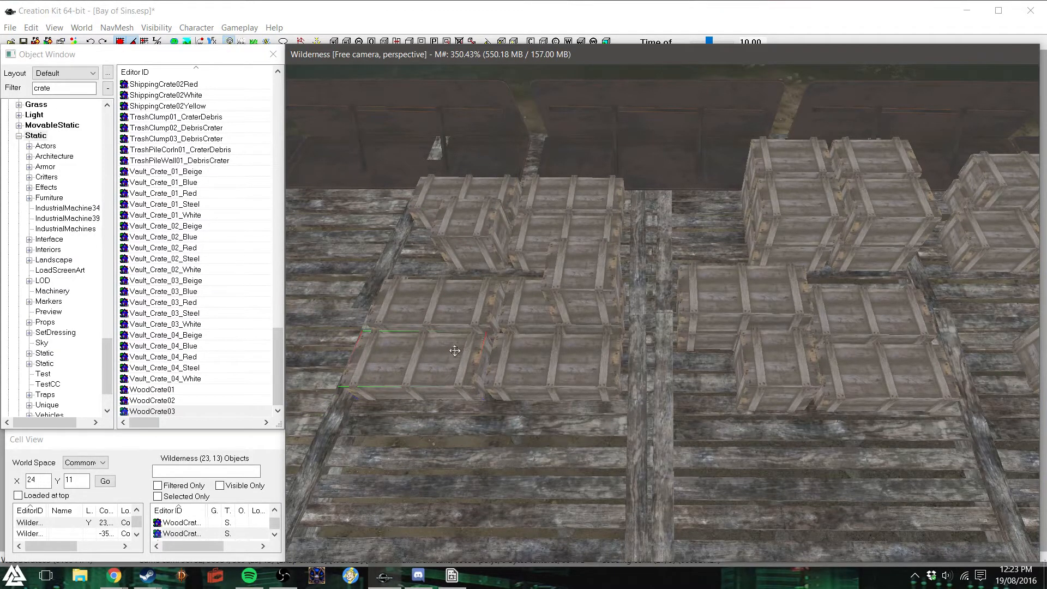
key(d)
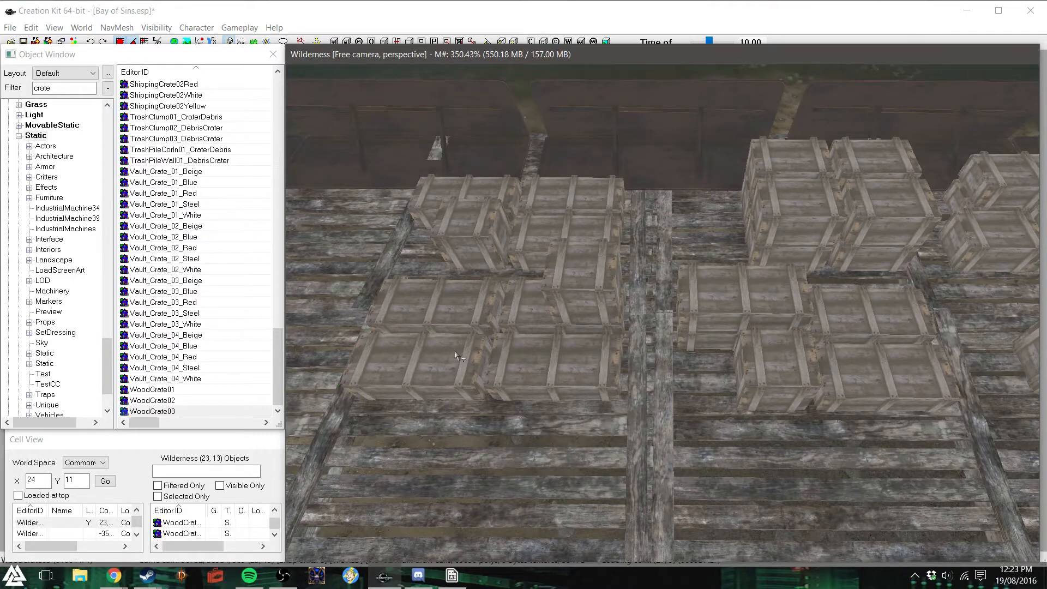
shift+middle_drag(470, 352, 485, 347)
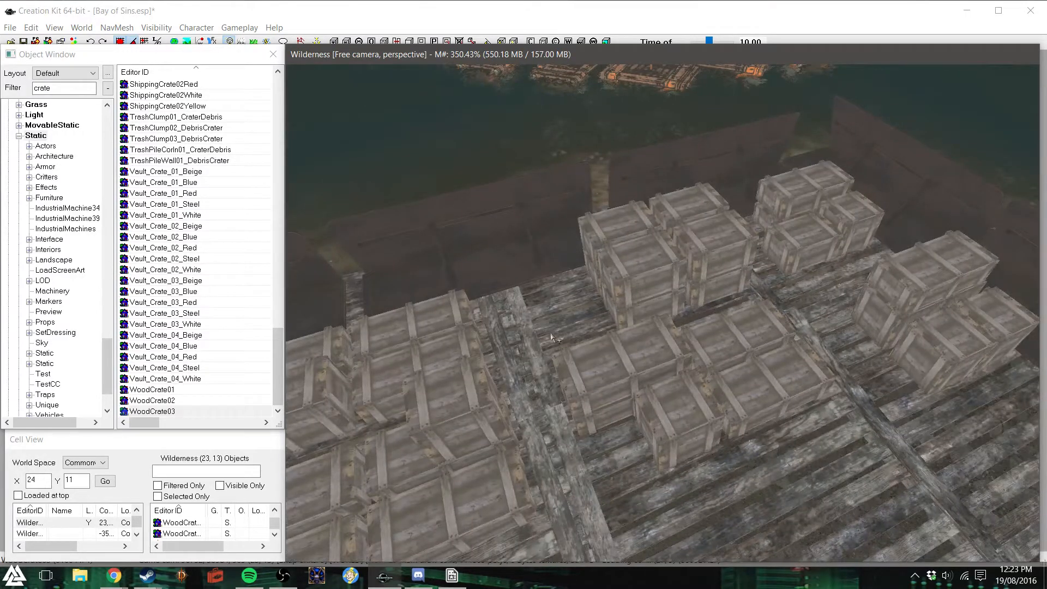
- Select two crates of the tall stack and place copies of them on the newly built stack in the adjacent bay
click(615, 230)
ctrl+click(644, 272)
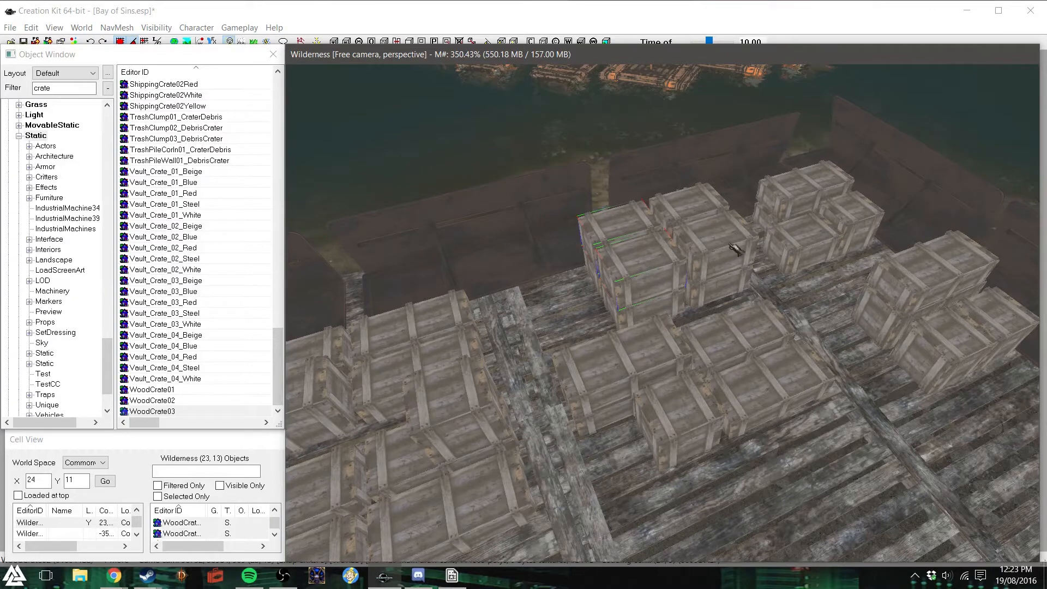
scroll(733, 247, down, 3)
drag(643, 275, 477, 417)
shift+middle_drag(568, 443, 511, 306)
click(697, 223)
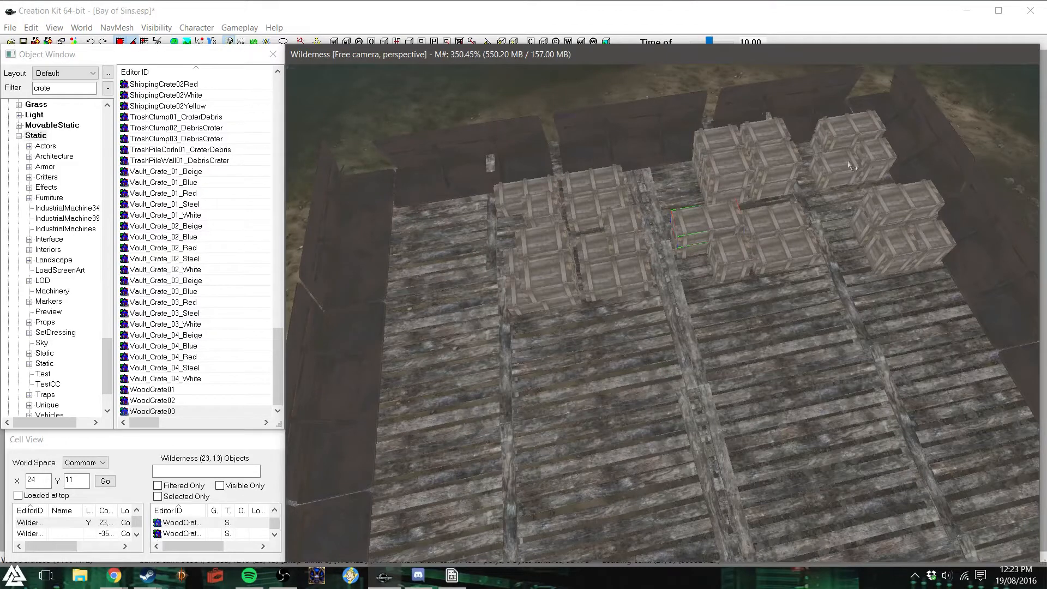
- Duplicate the crate stack in the deck corner and place the copy in the opposite corner beside the side barricade
click(850, 130)
ctrl+click(873, 153)
scroll(799, 277, down, 3)
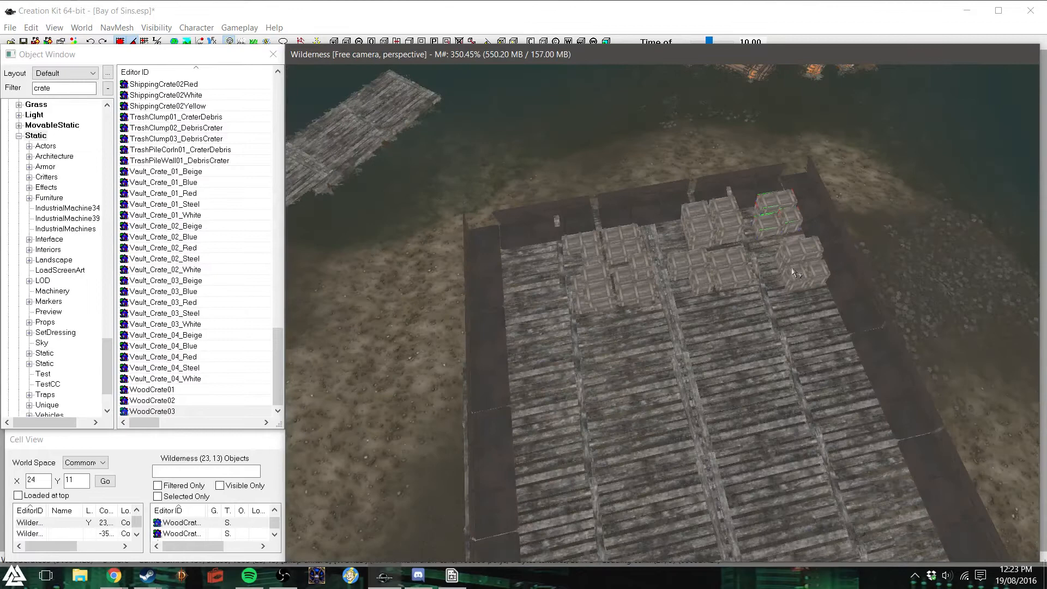
key(ctrl+d)
drag(778, 224, 524, 281)
right_drag(524, 276, 539, 267)
drag(539, 271, 539, 257)
key(d)
- Place copies of crates from the new corner stack in front of it, along the side barricade
shift+middle_drag(537, 307, 641, 296)
scroll(633, 278, up, 2)
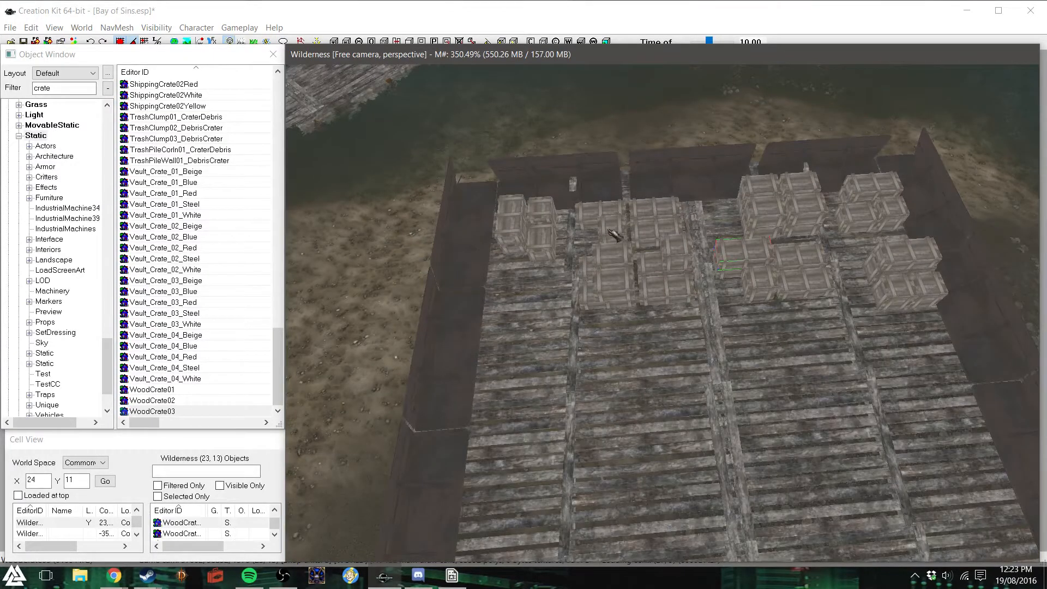
click(548, 240)
ctrl+click(547, 249)
drag(547, 249, 536, 269)
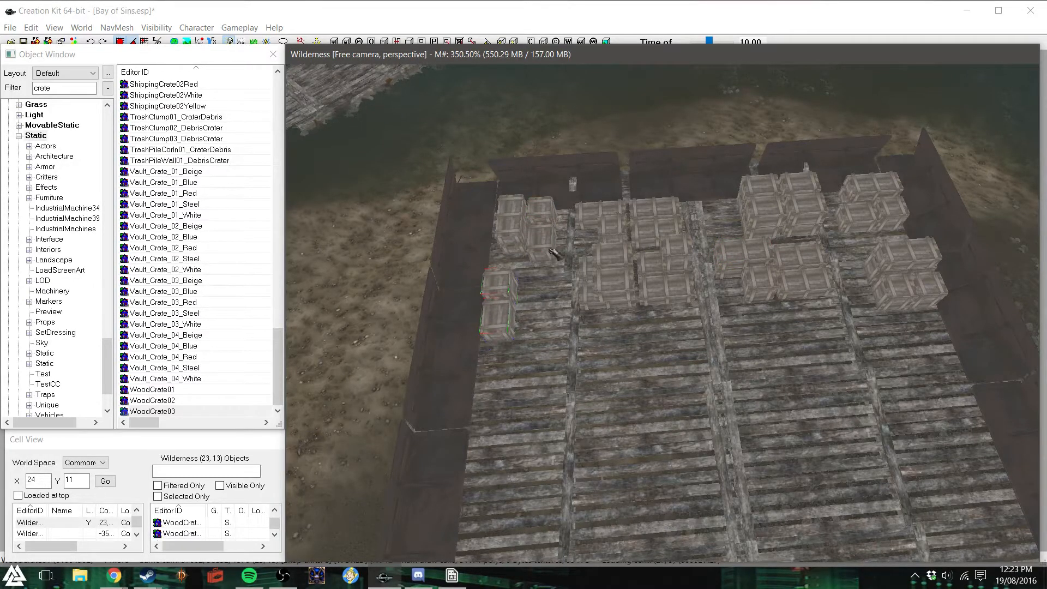
- Duplicate two more crates from the corner stack and set them beside the crates just placed along the side barricade
click(518, 209)
ctrl+click(514, 238)
key(ctrl+d)
drag(514, 239, 537, 296)
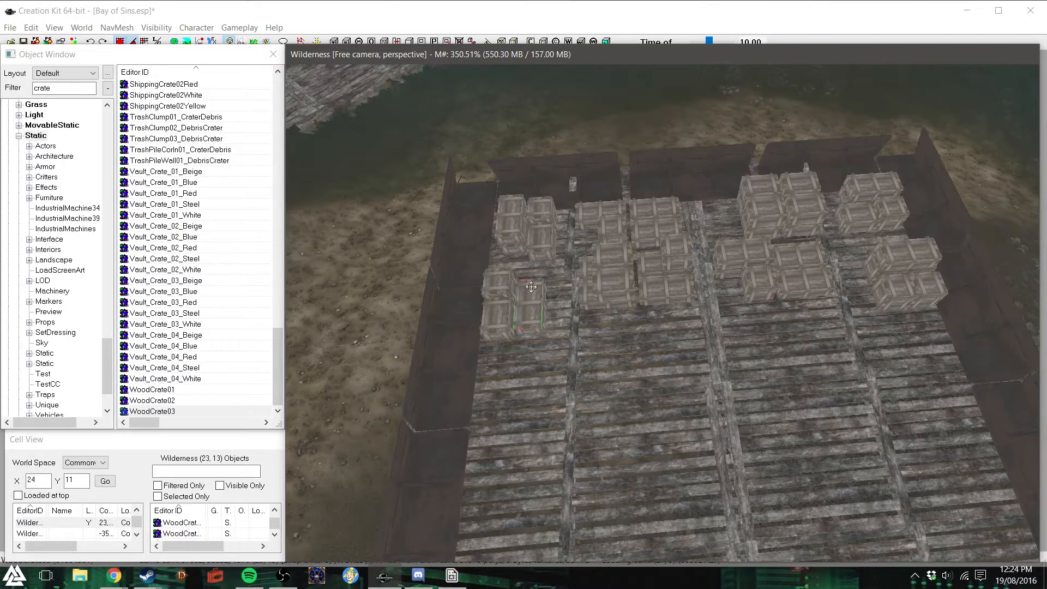
key(d)
shift+middle_drag(620, 375, 631, 376)
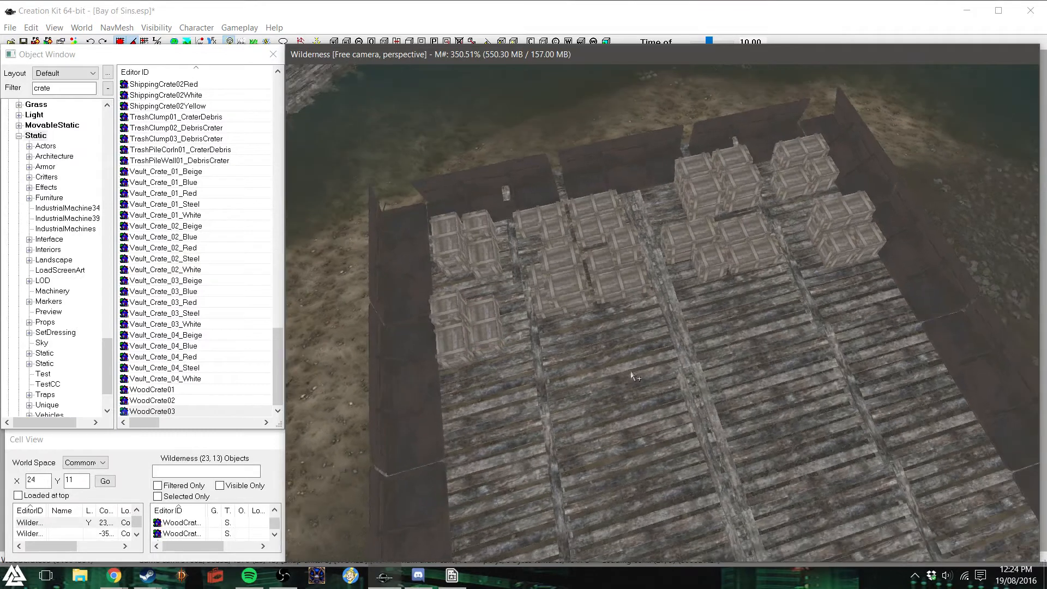
- Duplicate a few crates from the middle stacks and line them up against the front of the largest crate group
scroll(702, 381, down, 5)
shift+middle_drag(703, 382, 756, 392)
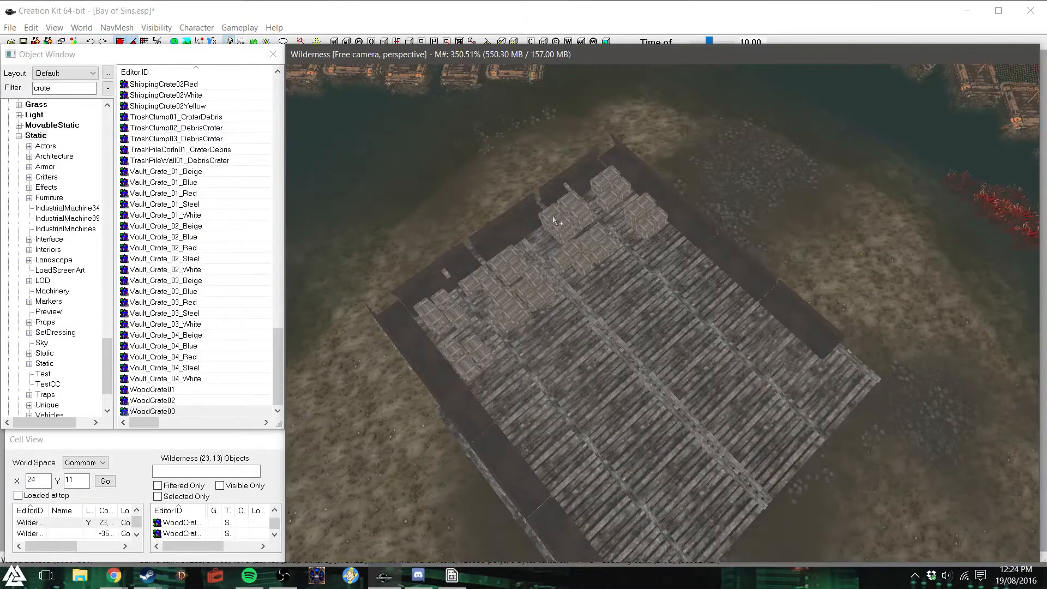
scroll(554, 220, up, 3)
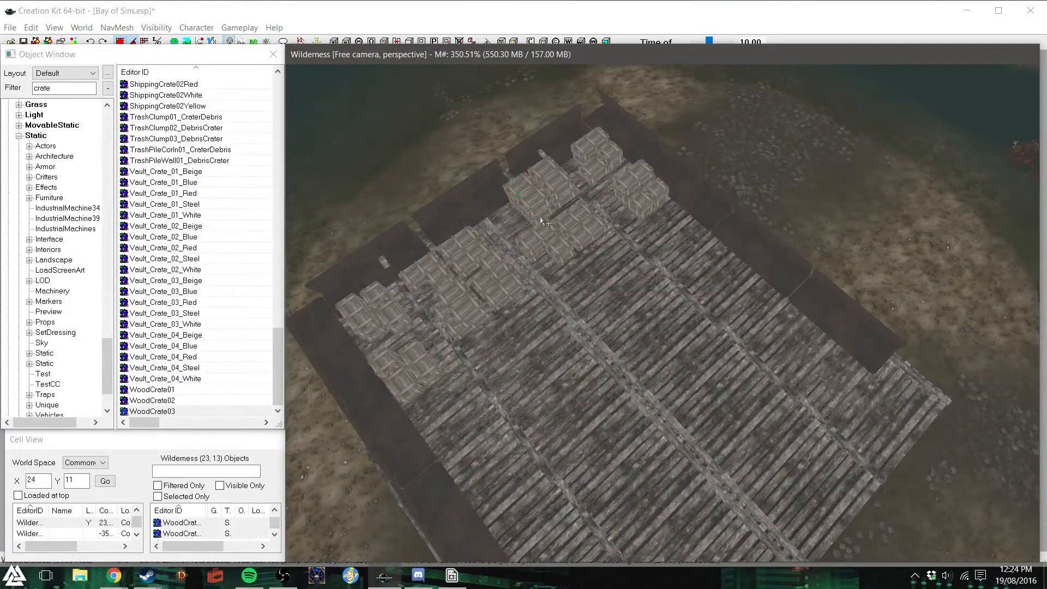
click(548, 255)
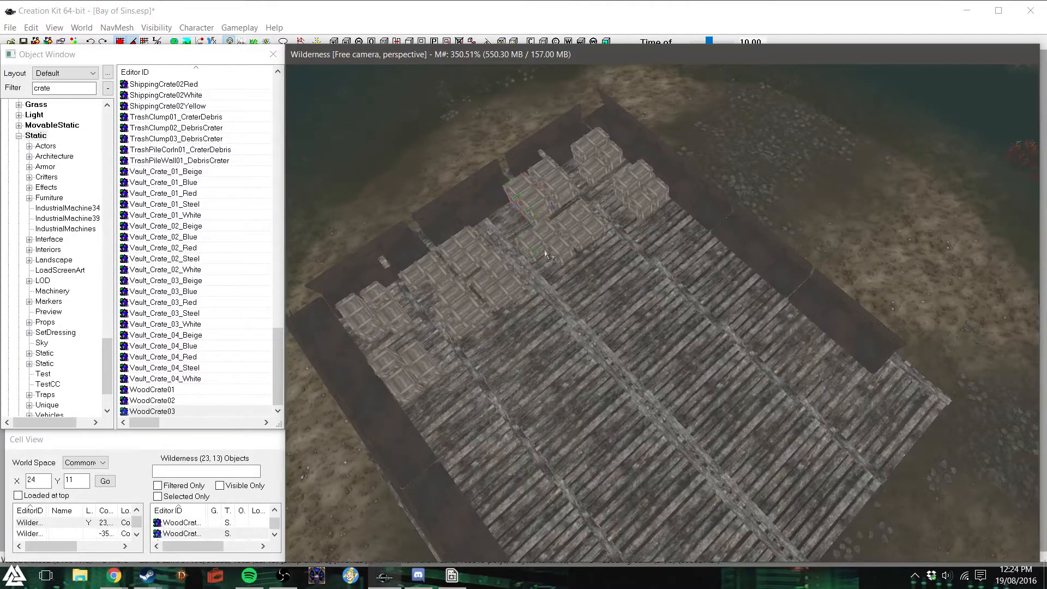
drag(547, 254, 547, 366)
shift+middle_drag(550, 365, 592, 361)
drag(625, 290, 656, 299)
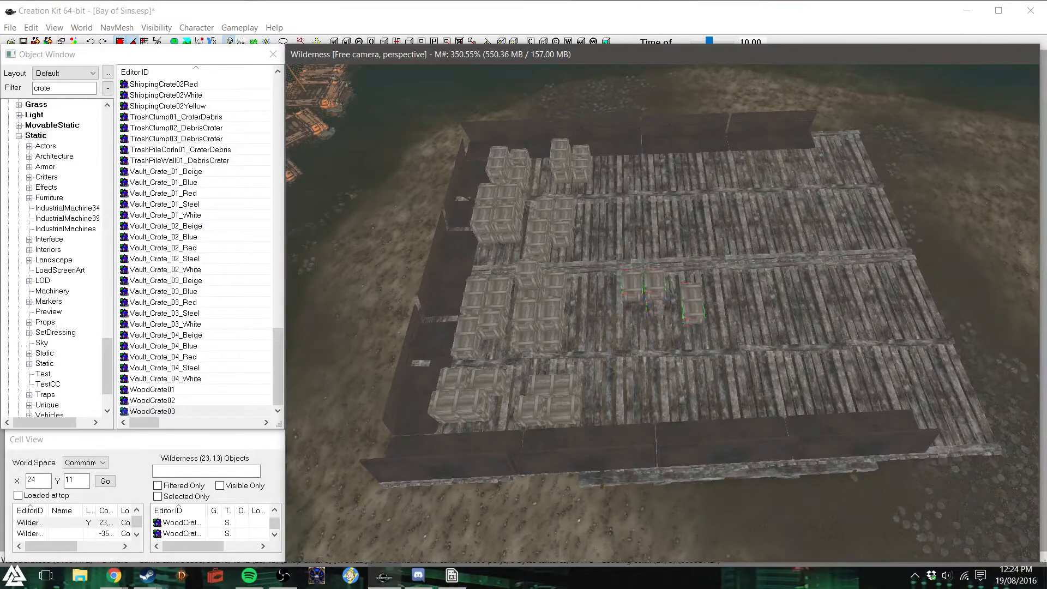
drag(662, 284, 576, 319)
click(637, 300)
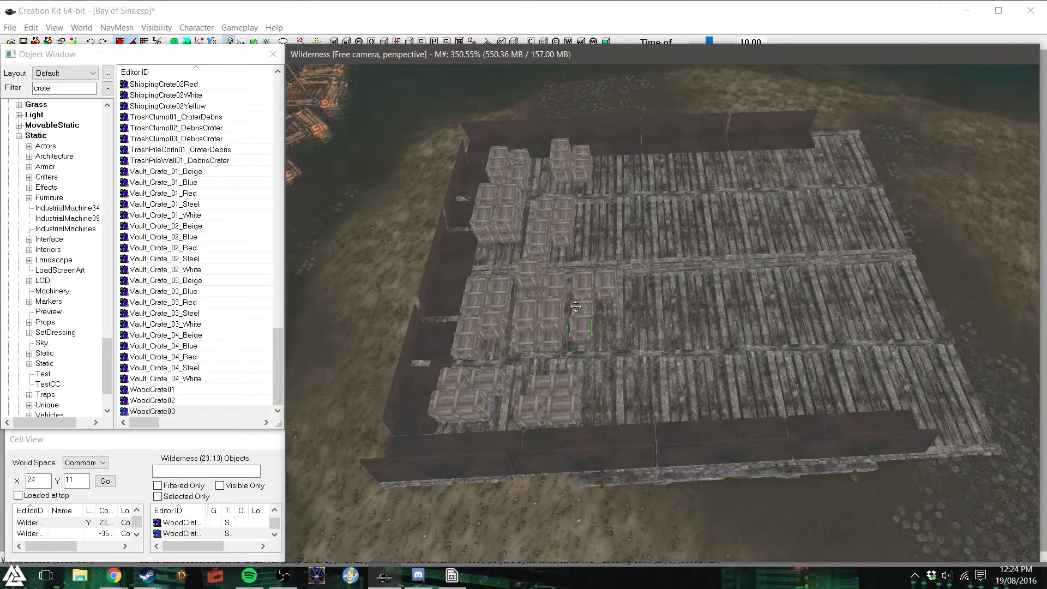
- Place crate copies against the fronts of the smaller stacks in the two neighbouring deck bays
click(588, 161)
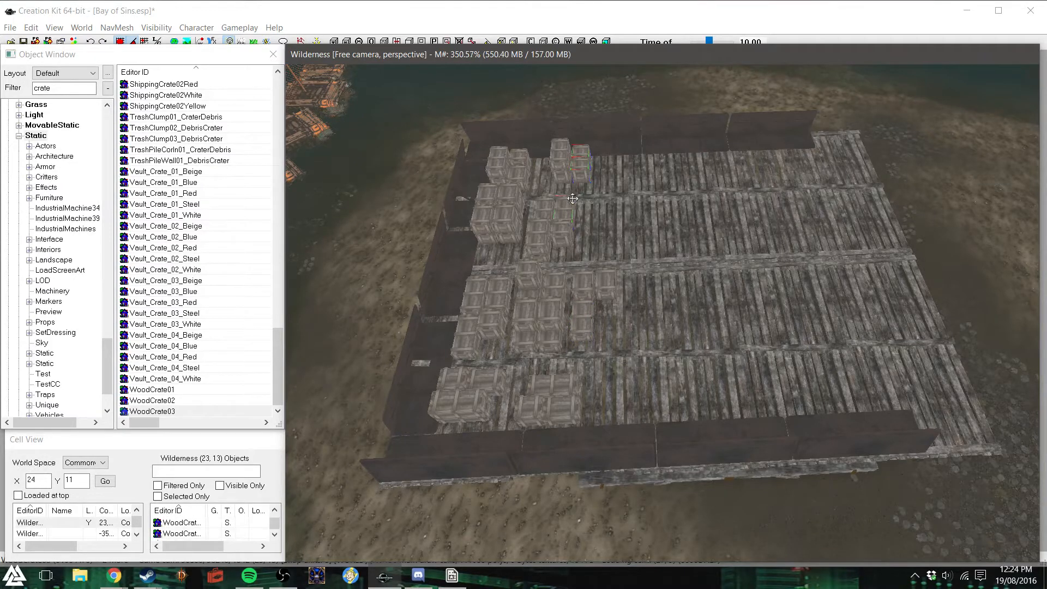
drag(591, 172, 612, 172)
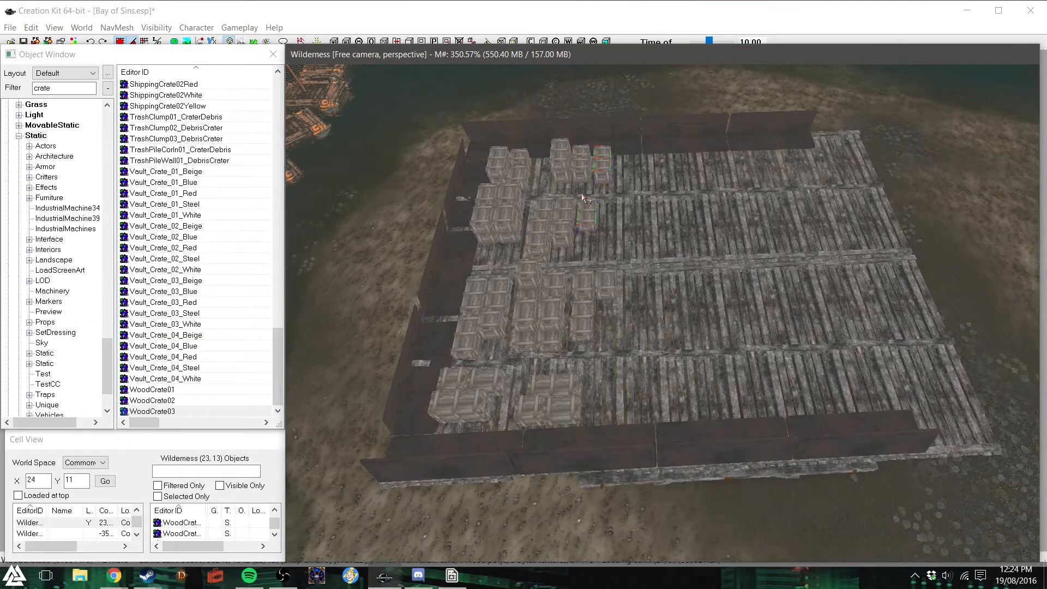
- Examine the barricaded deck's crate stacks and the neighbouring piers along the shoreline
key(Delete)
key(ctrl+z)
shift+middle_drag(633, 252, 552, 216)
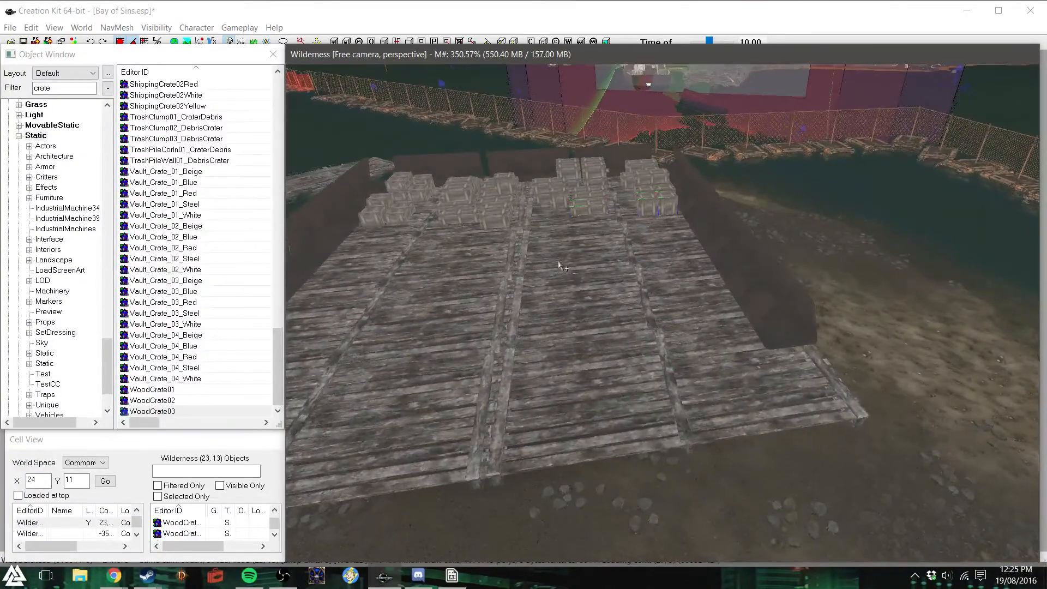
scroll(559, 266, down, 3)
shift+middle_drag(559, 265, 741, 266)
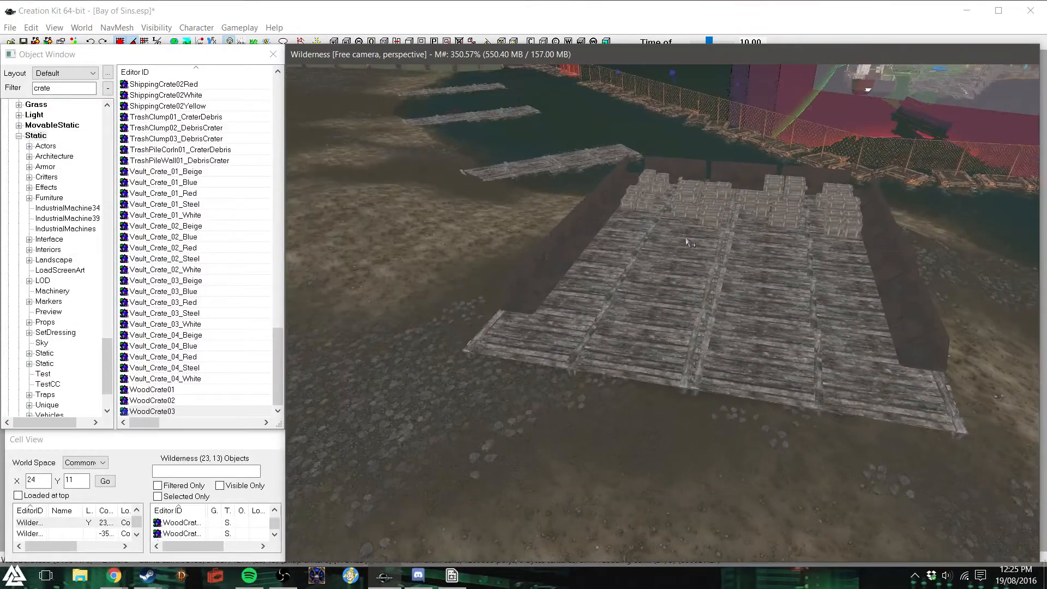
shift+middle_drag(641, 259, 662, 266)
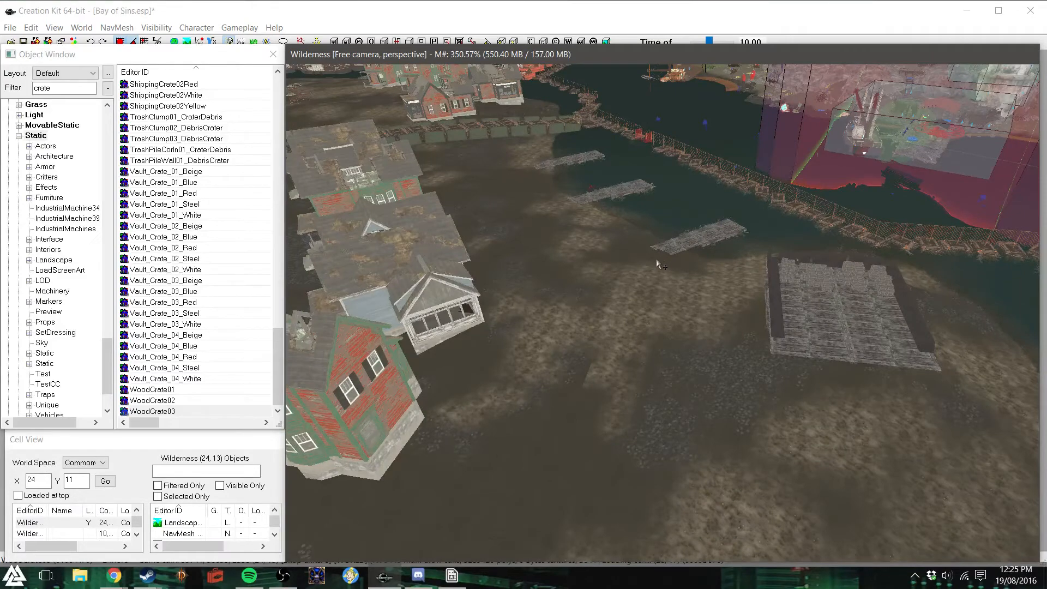
mouse_move(649, 253)
shift+middle_down()
mouse_move(651, 240)
mouse_move(657, 262)
mouse_move(649, 256)
shift+middle_up()
scroll(650, 256, up, 2)
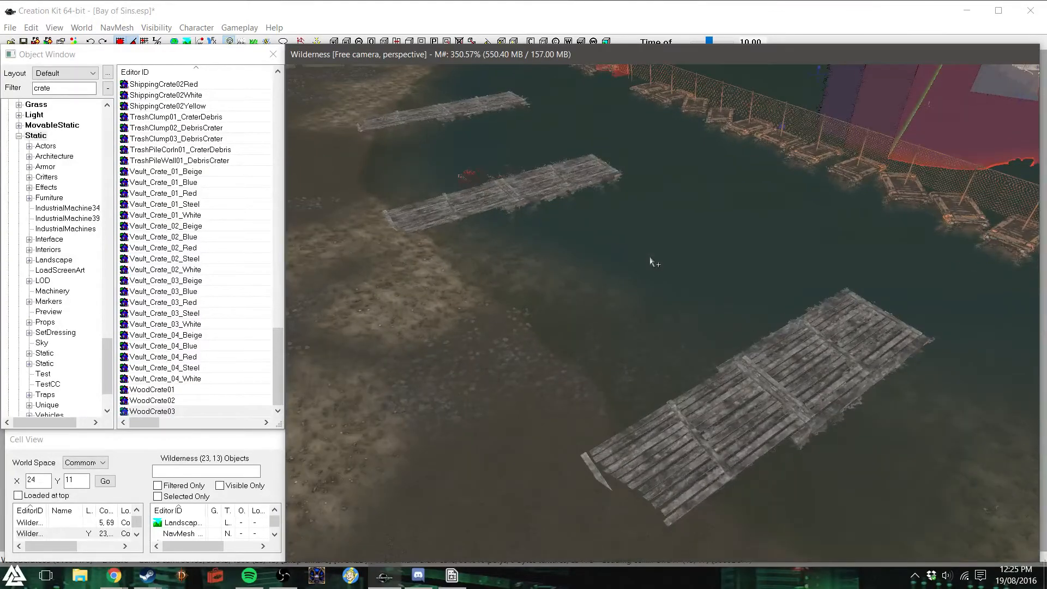
- Filter the object list for boat and browse the available boat models
double_click(61, 88)
text(boat)
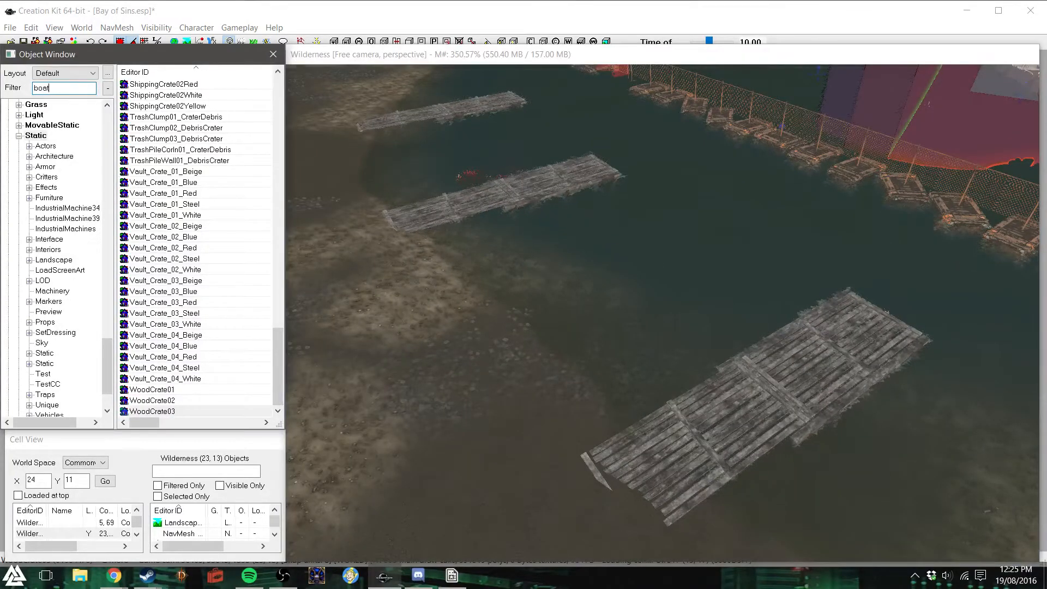
scroll(283, 201, up, 5)
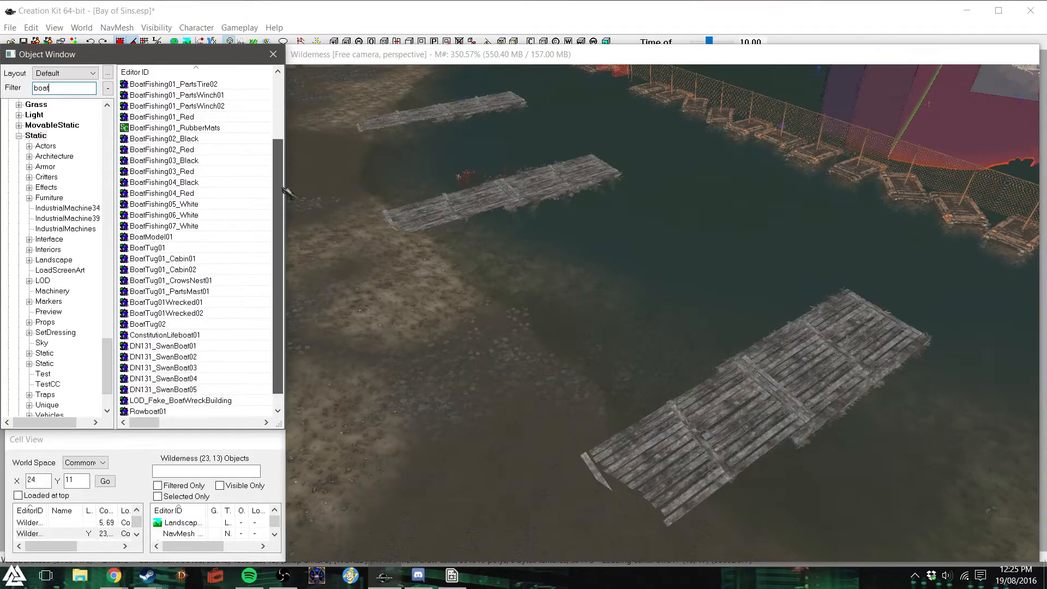
scroll(281, 109, up, 1)
- Try BoatFishing01_Black and BoatModel01 in the water near the closest pier, deleting each one
drag(636, 233, 636, 233)
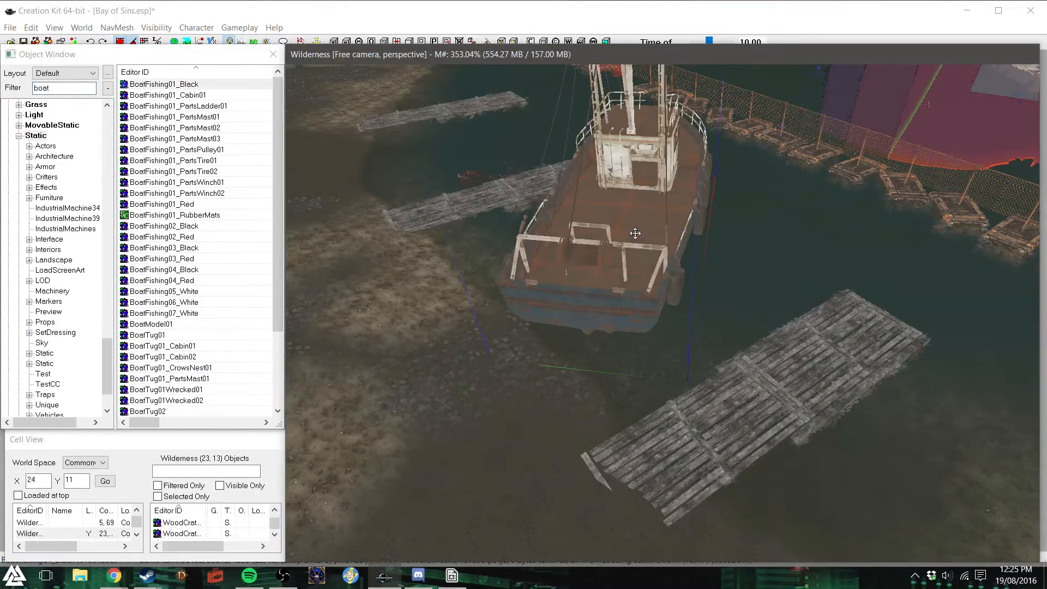
key(Delete)
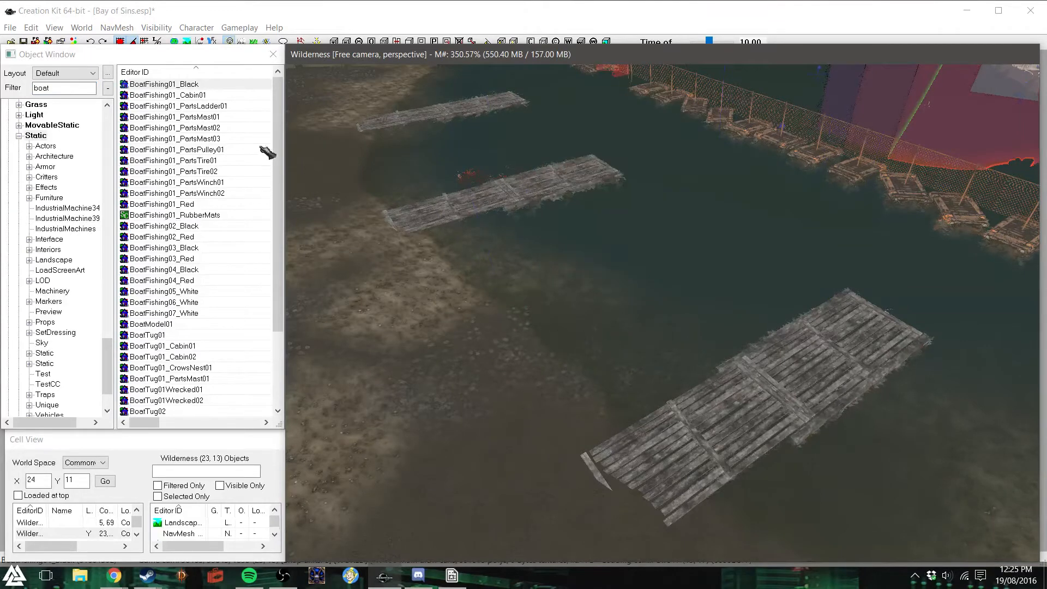
drag(277, 142, 277, 199)
drag(177, 248, 656, 339)
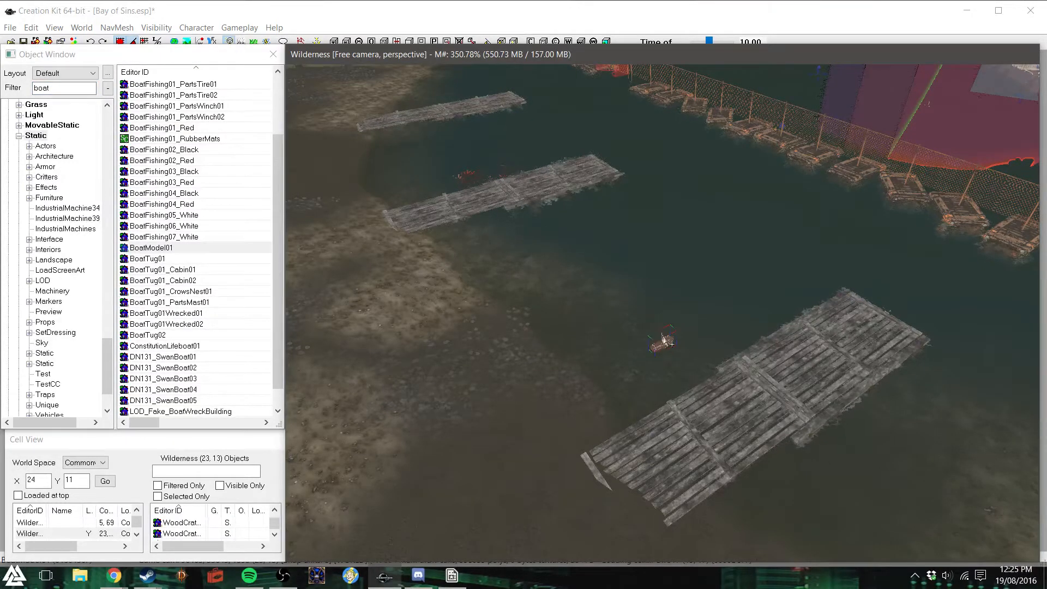
drag(670, 342, 806, 298)
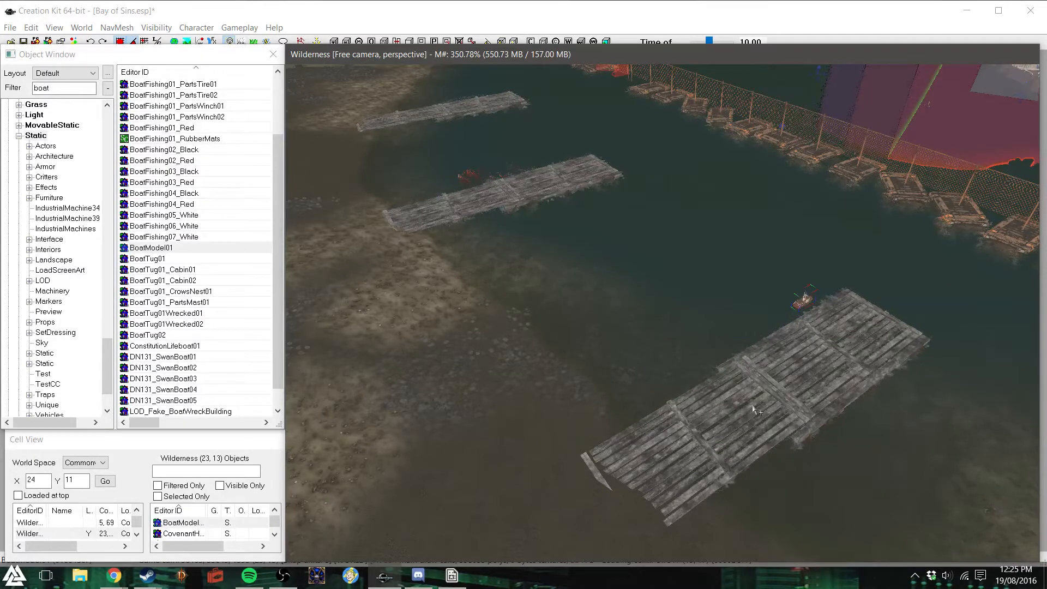
key(Delete)
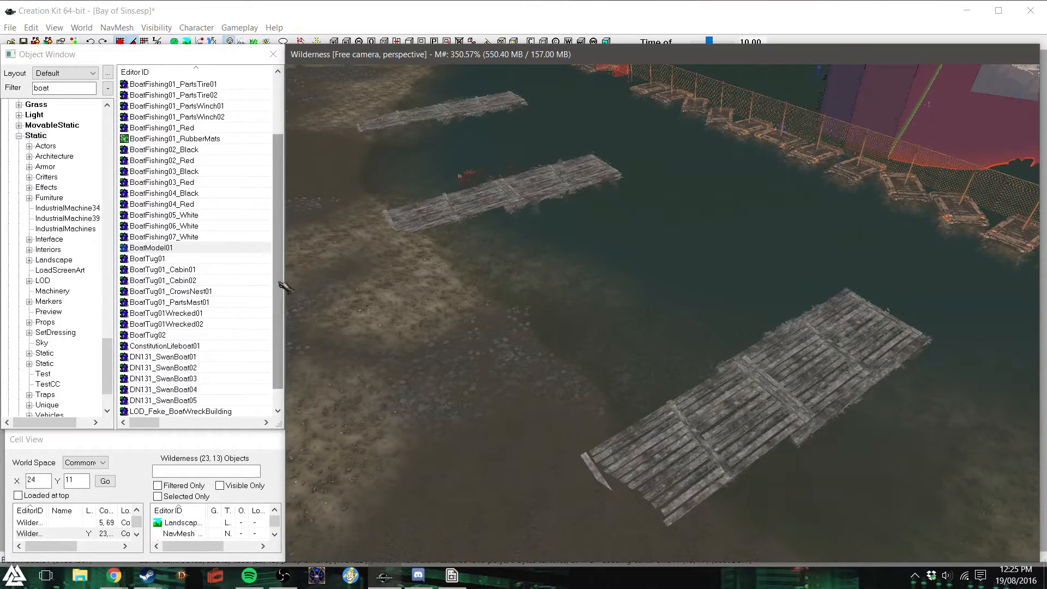
- Place a Rowboat01 in the water beside the pier nearest the barricaded deck
drag(280, 282, 283, 312)
drag(147, 400, 588, 340)
mouse_move(588, 339)
right_down()
mouse_move(567, 339)
mouse_move(578, 339)
right_up()
drag(591, 343, 768, 307)
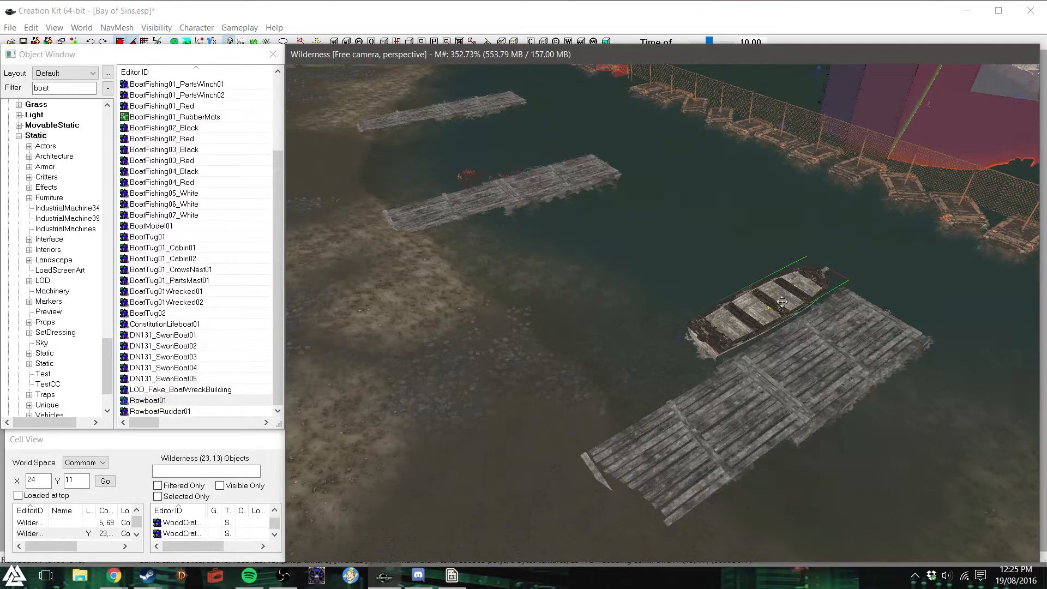
- Position the rowboat close along the pier's side and adjust its height in the water
key(c)
shift+middle_drag(762, 306, 824, 296)
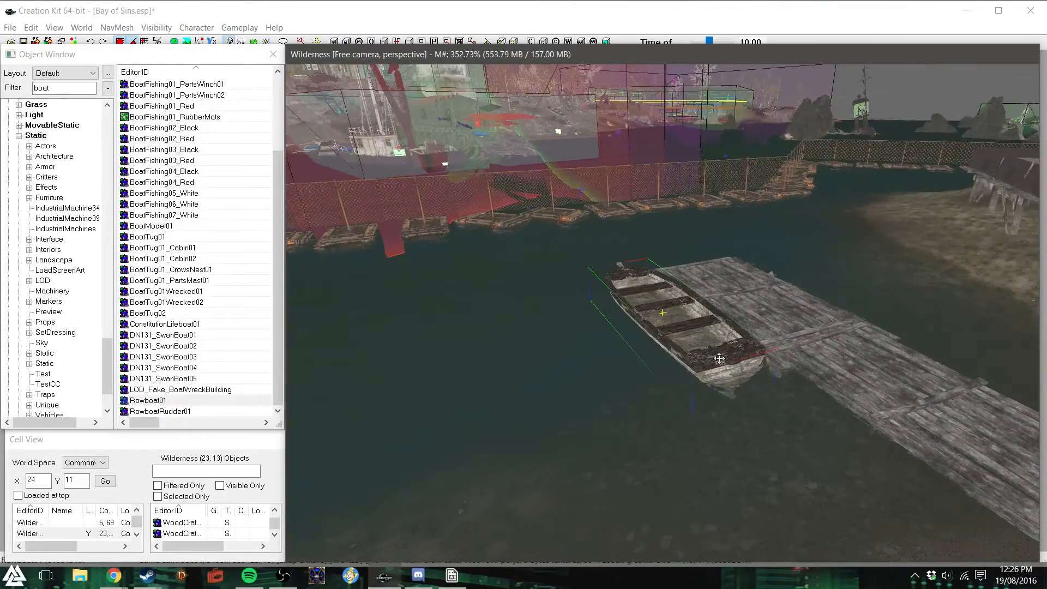
key(z)
drag(719, 358, 719, 355)
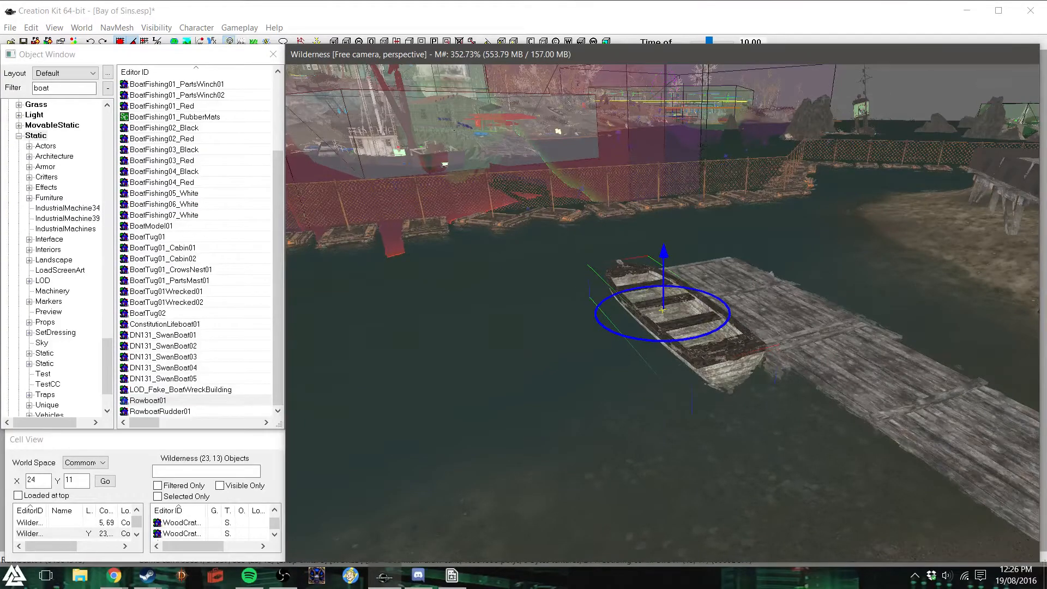
shift+middle_drag(722, 348, 636, 348)
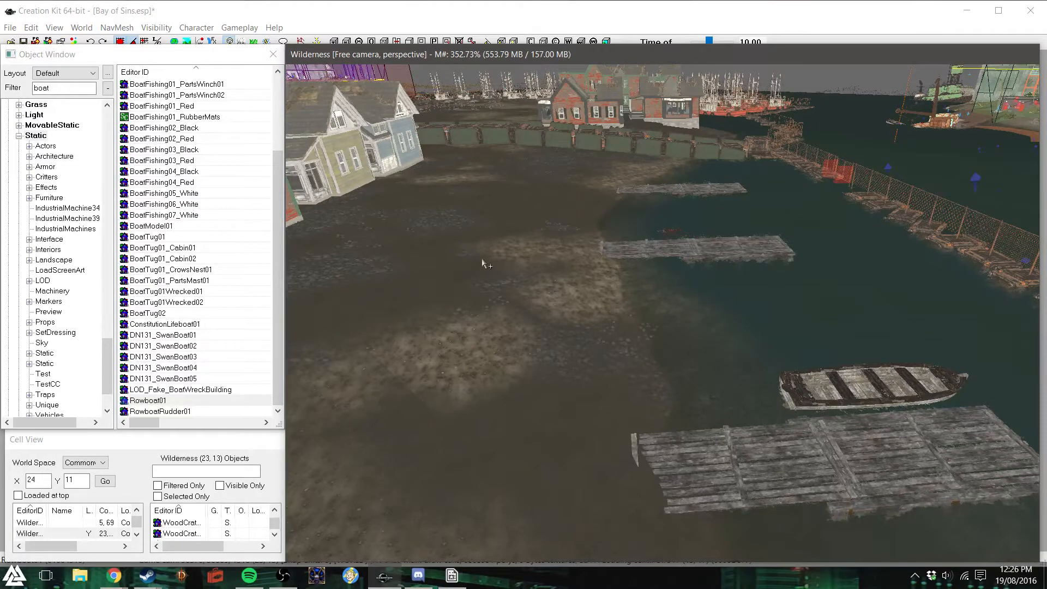
- Select the whole barricaded deck with its crates and rotate it so the open side faces the houses
scroll(501, 366, down, 5)
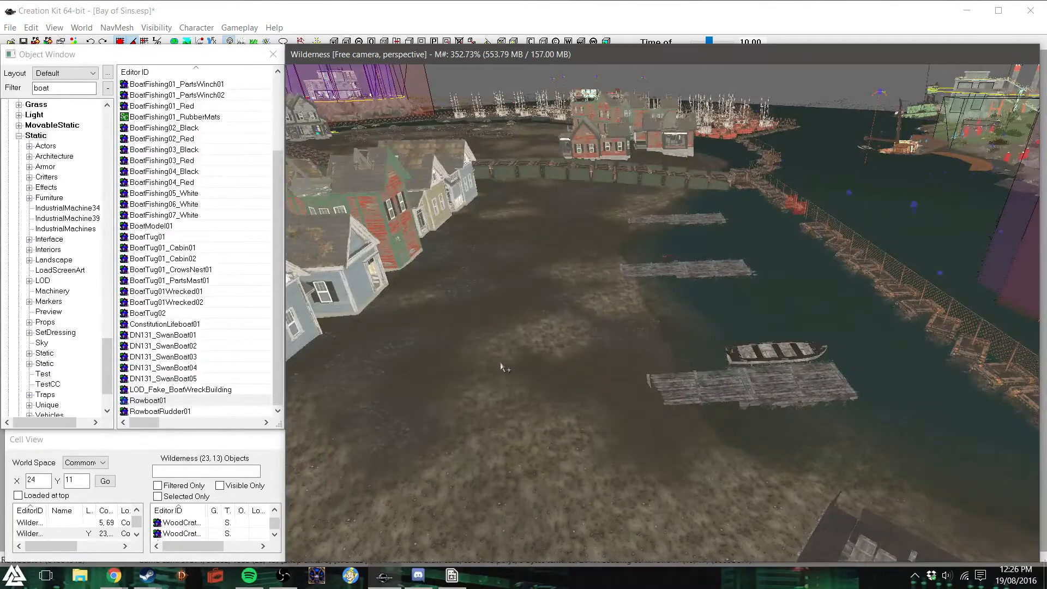
scroll(527, 402, up, 5)
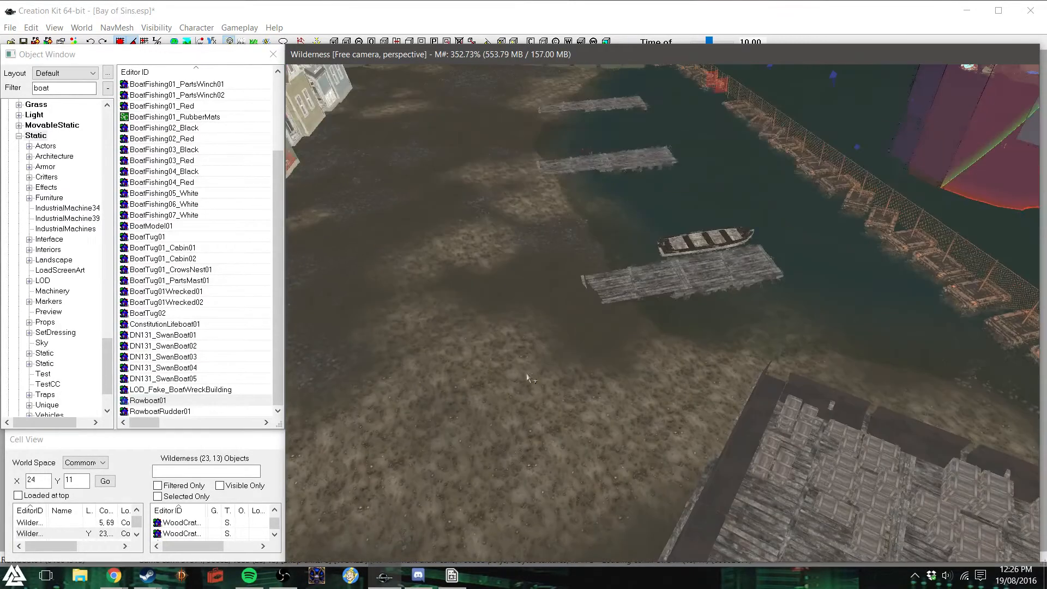
scroll(621, 372, down, 6)
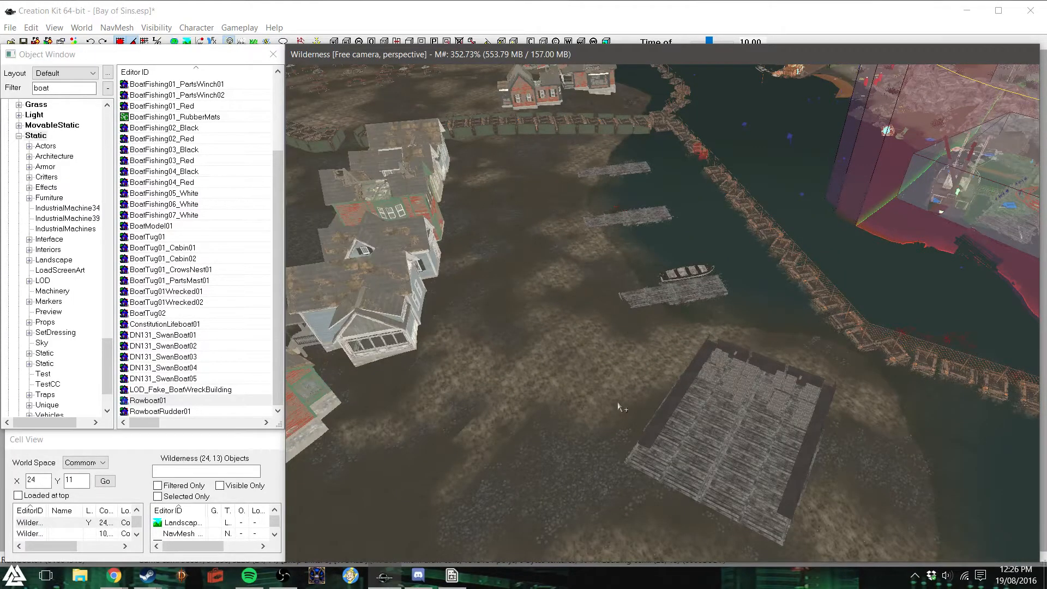
drag(620, 349, 832, 550)
right_drag(731, 442, 839, 442)
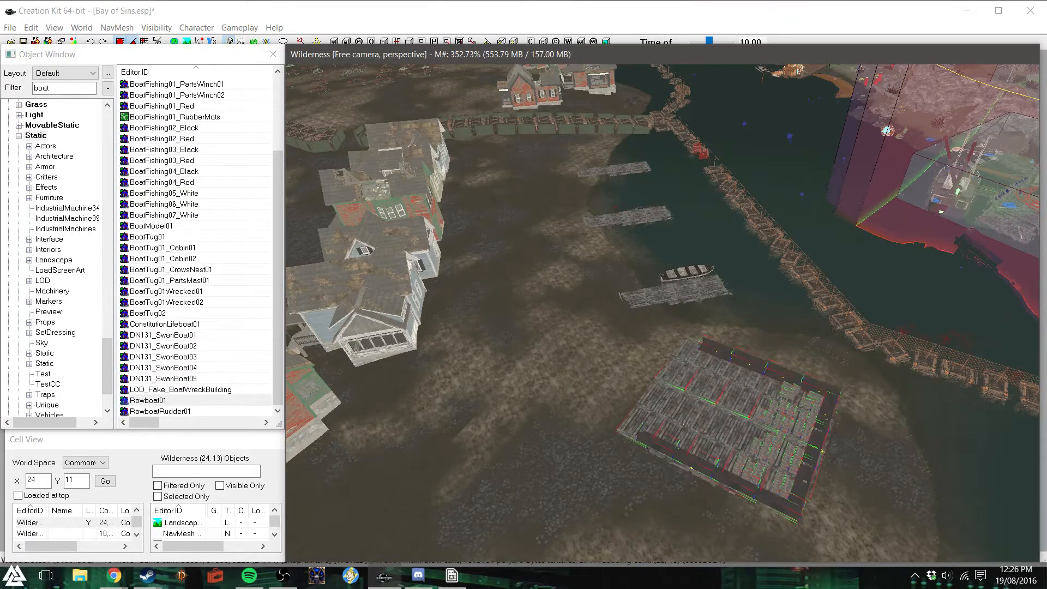
shift+middle_drag(773, 428, 626, 385)
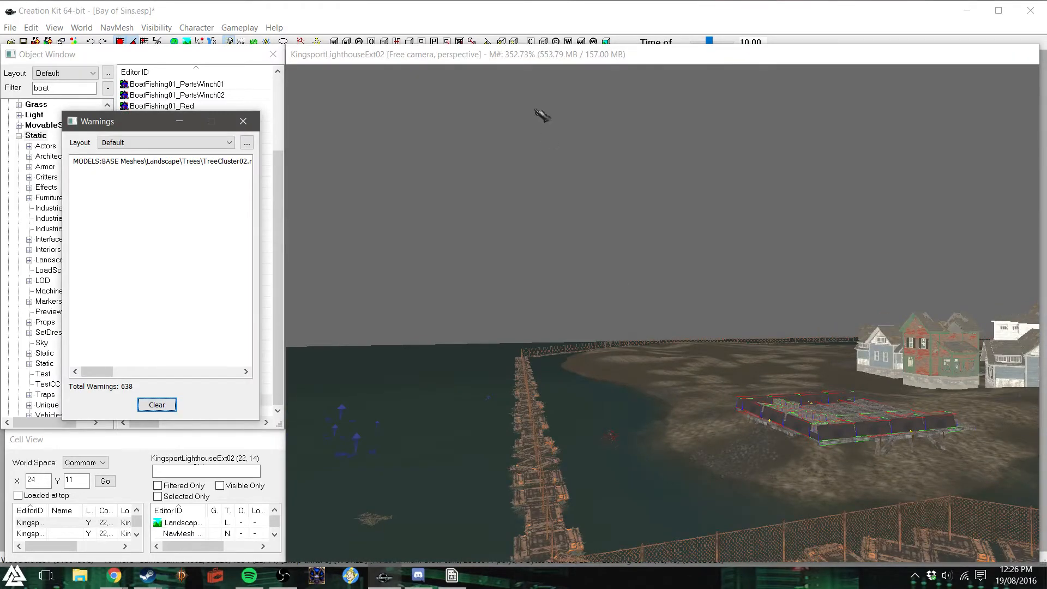
- Try adding a multibound volume around the barricaded deck and delete it
click(243, 121)
click(359, 42)
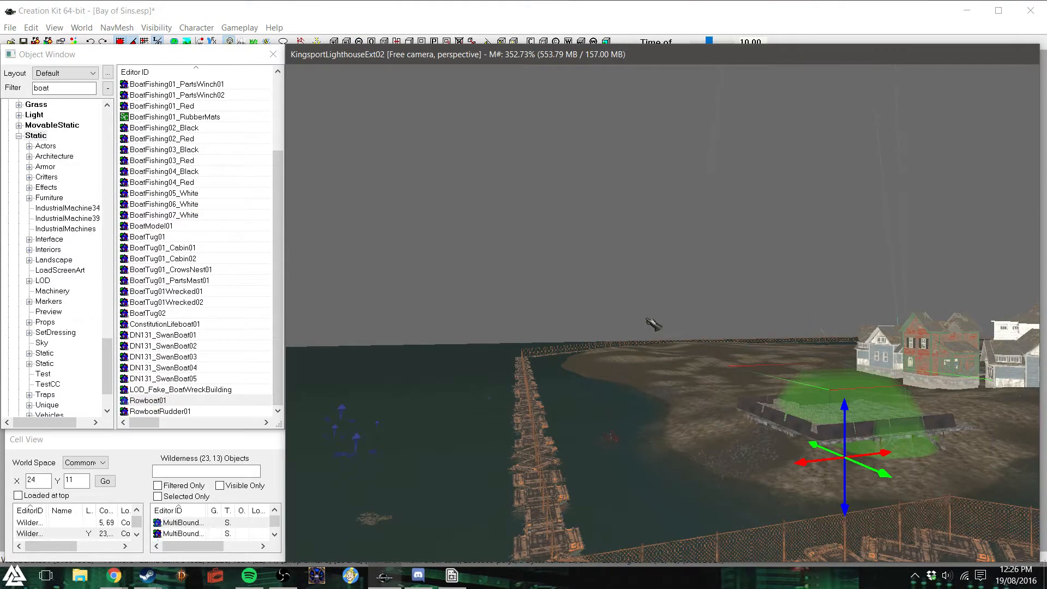
key(Delete)
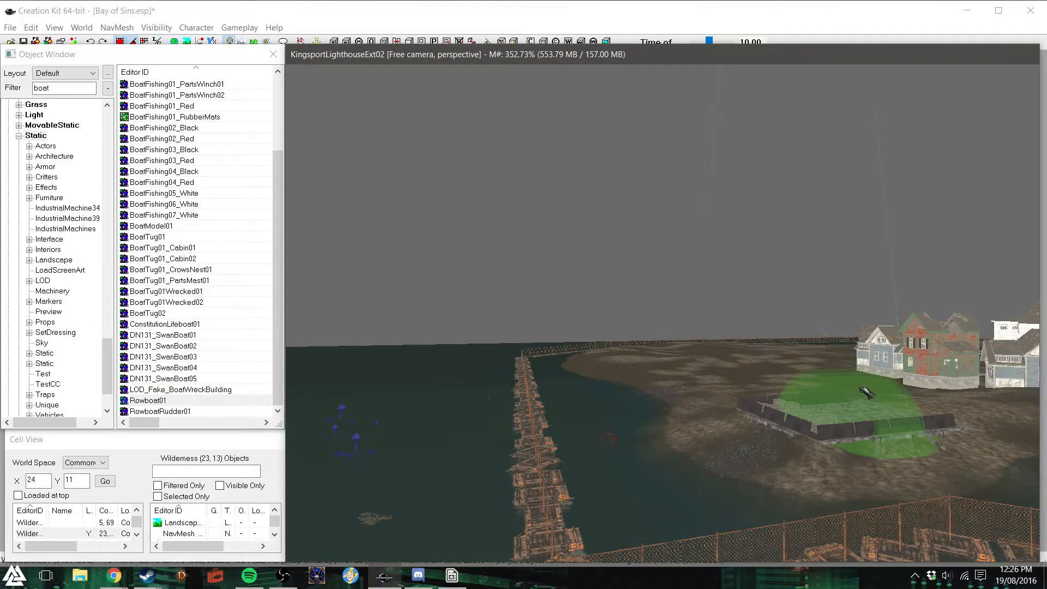
key(ctrl+z)
key(Delete)
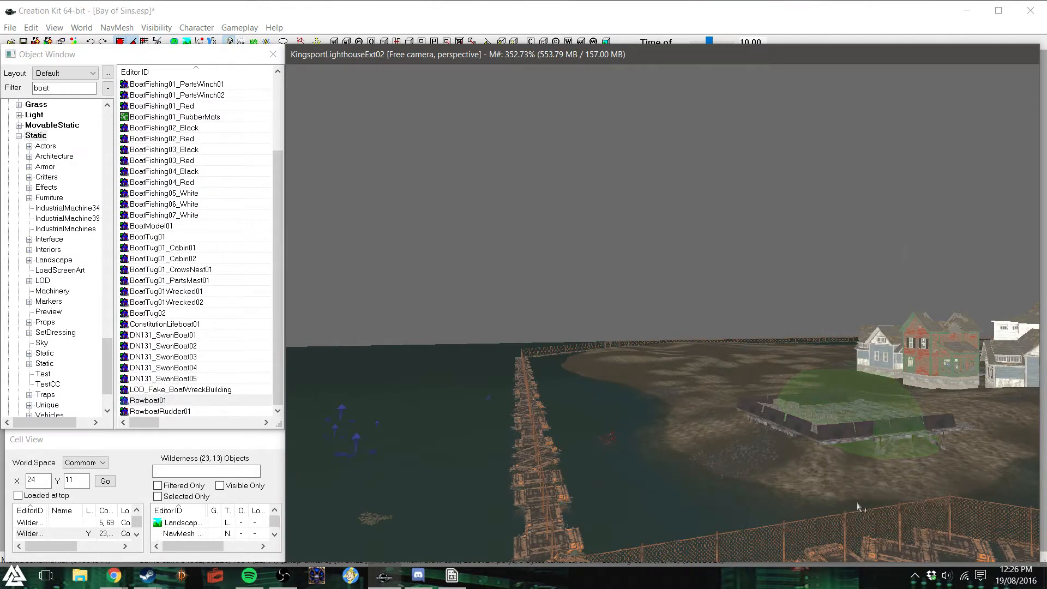
- Examine the rotated deck from the water and from inland, checking how its open edge meets the ground
shift+middle_drag(769, 448, 810, 457)
scroll(810, 457, up, 5)
scroll(809, 458, up, 5)
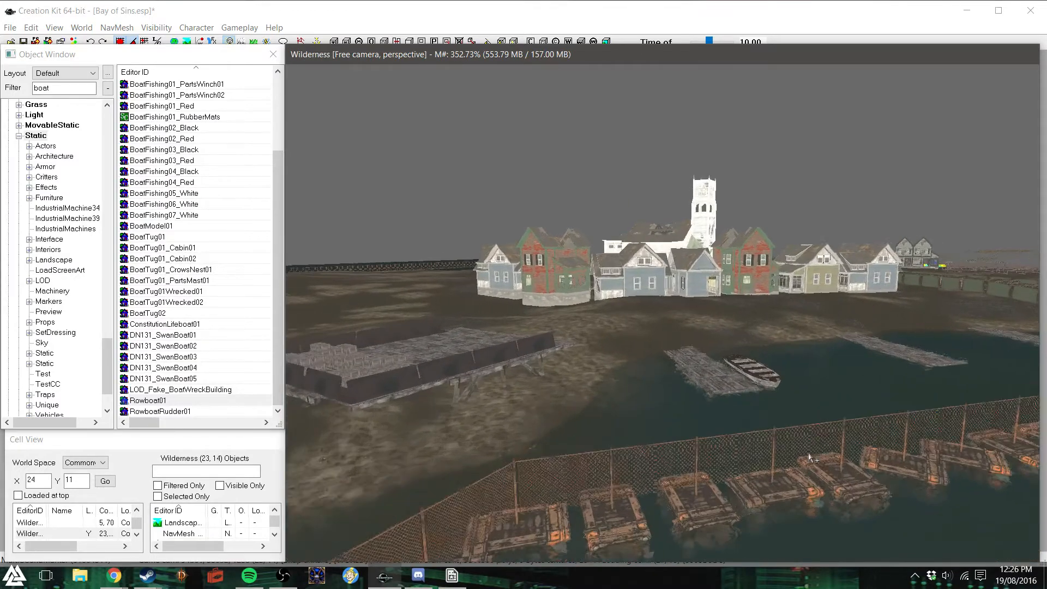
scroll(810, 457, up, 2)
shift+middle_drag(810, 457, 798, 457)
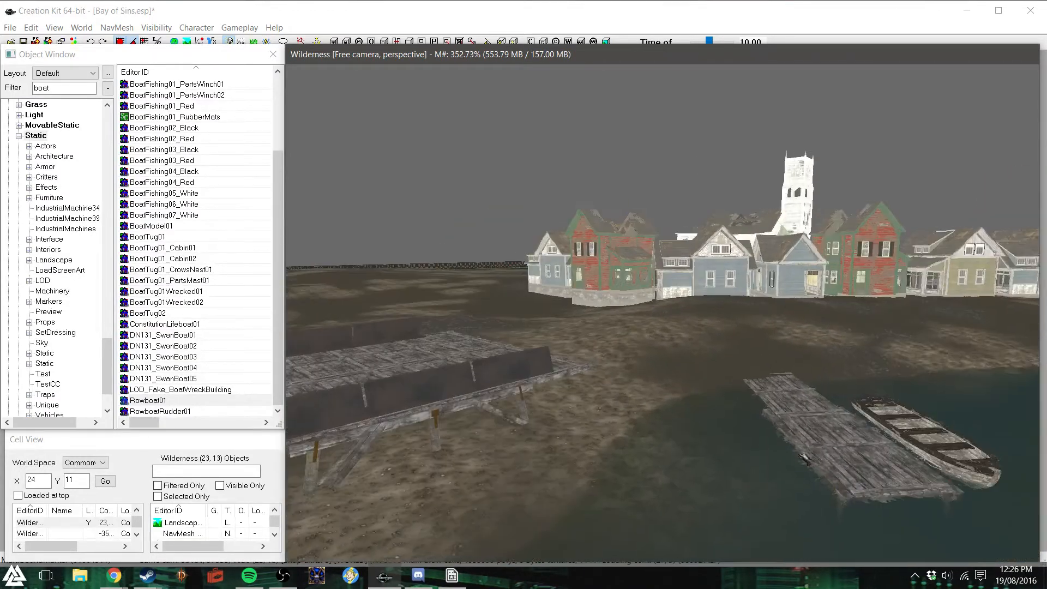
scroll(798, 457, up, 5)
scroll(797, 453, up, 2)
shift+middle_drag(798, 453, 757, 468)
scroll(756, 448, up, 3)
scroll(758, 467, down, 3)
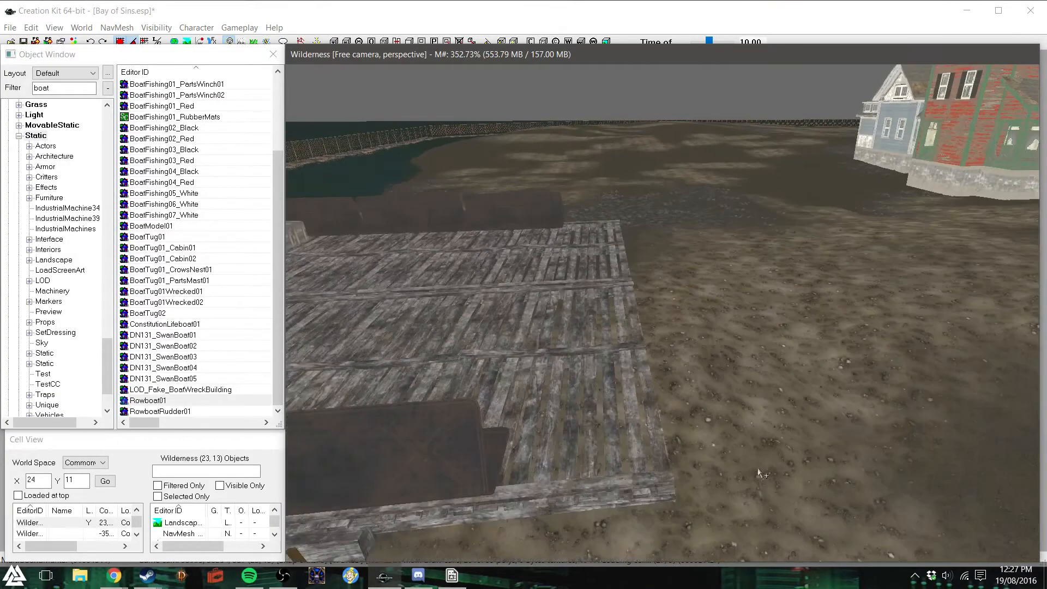
shift+middle_drag(724, 398, 719, 402)
click(844, 433)
shift+middle_drag(845, 433, 822, 446)
click(789, 431)
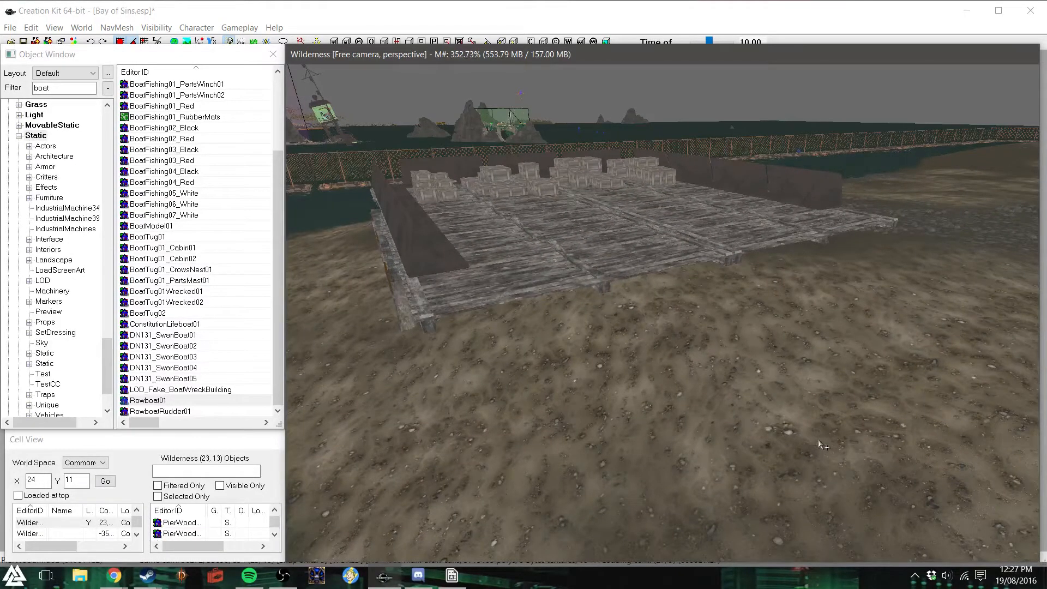
scroll(822, 445, down, 3)
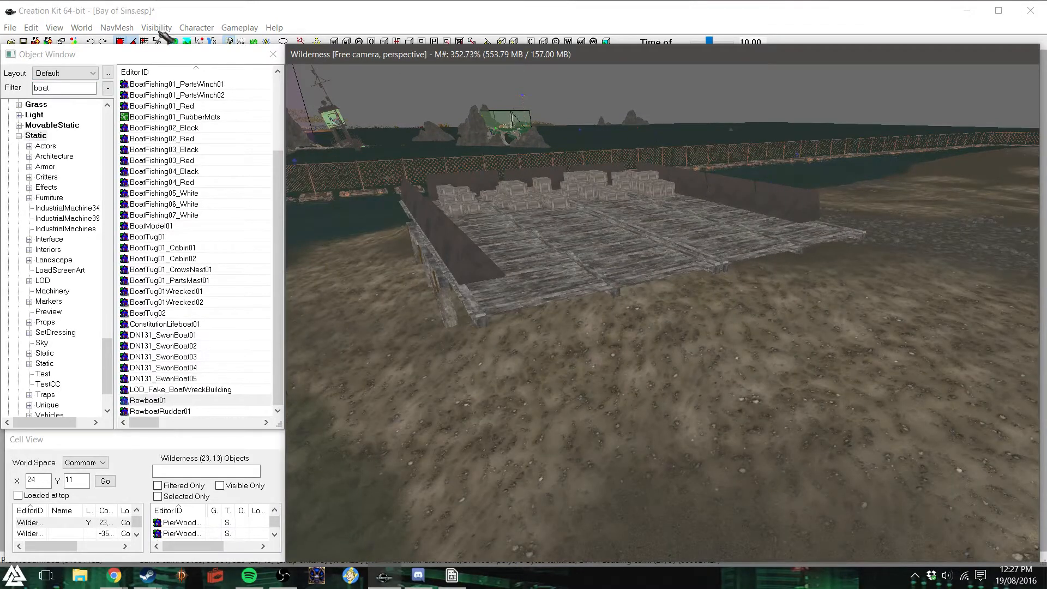
- Turn on landscape editing and disable Soften Vertices, keeping the edit radius at 3
click(179, 14)
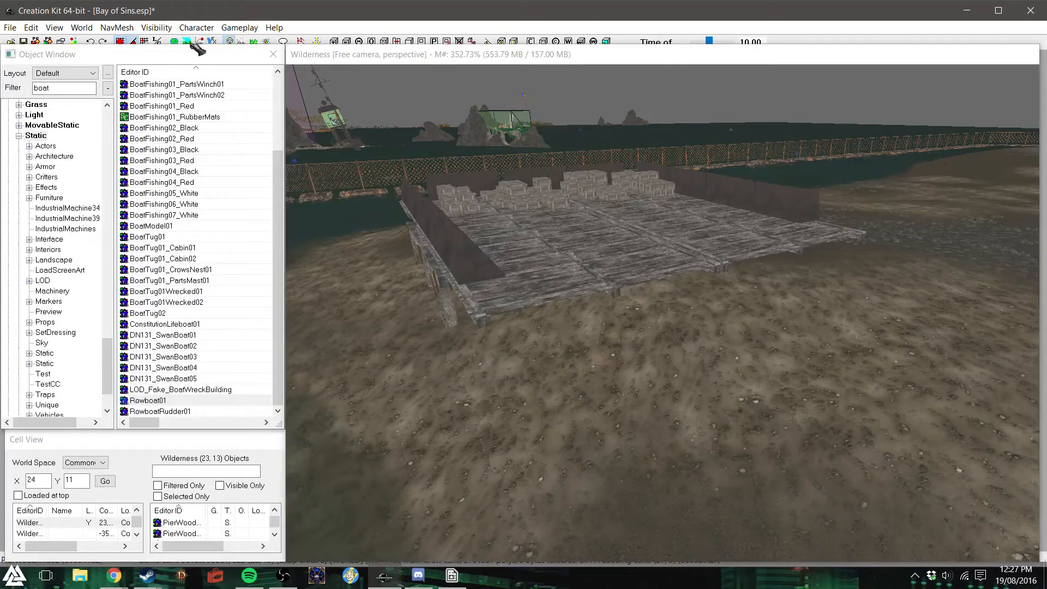
click(187, 42)
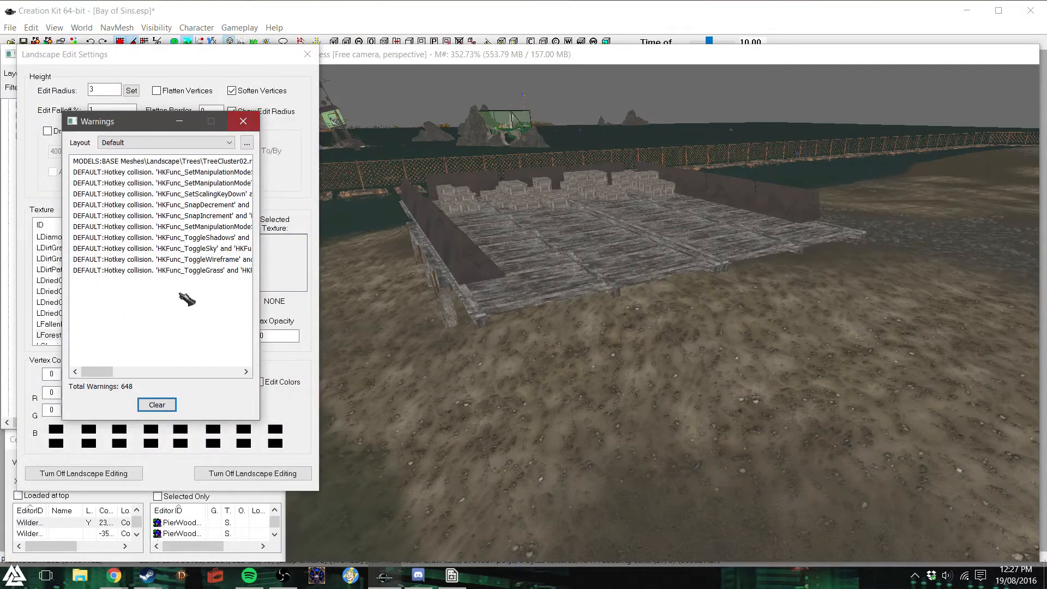
click(243, 123)
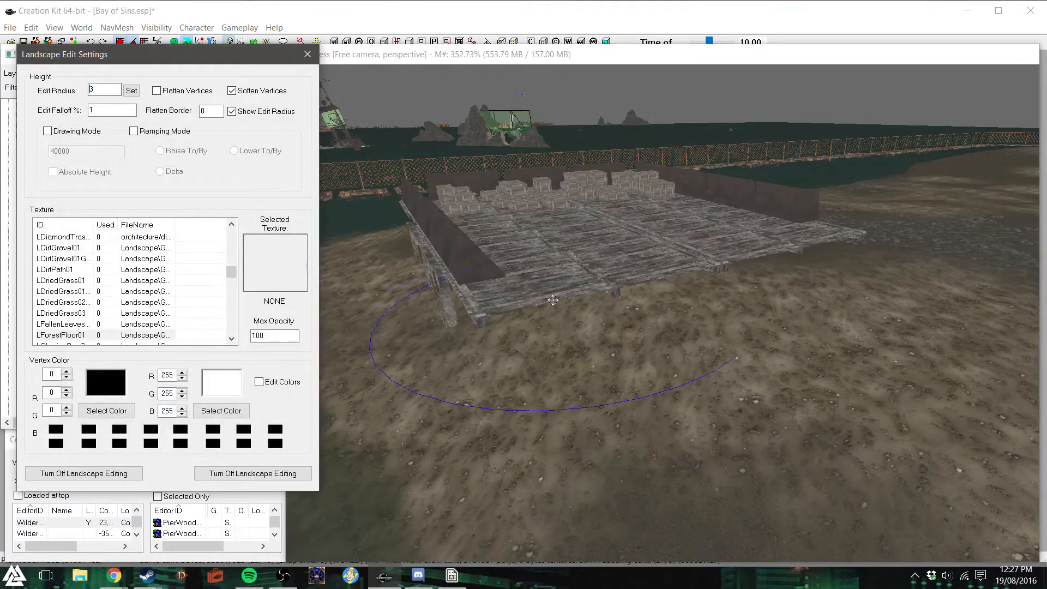
click(644, 335)
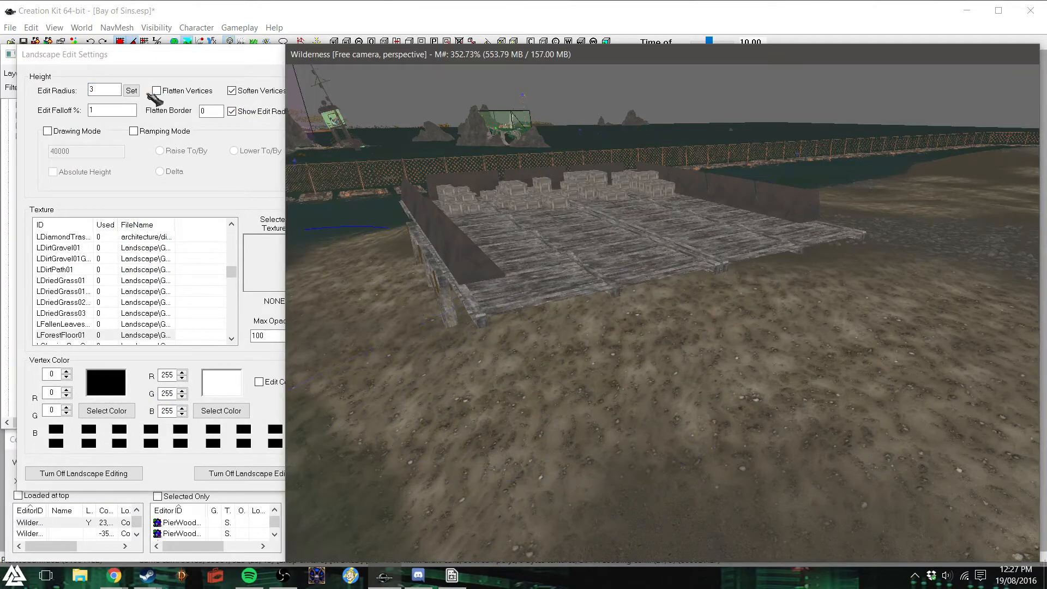
click(232, 90)
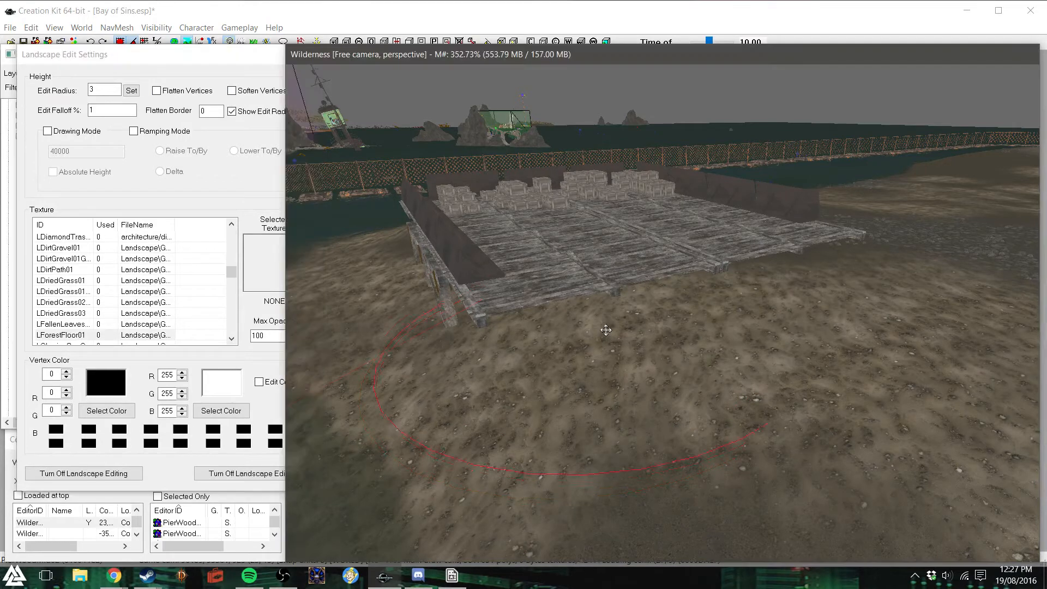
- Raise the ground along the deck's open edge from the near corner to the far corner, lowering the part that covers the planks
mouse_move(607, 339)
mouse_down()
mouse_move(600, 324)
mouse_move(451, 344)
mouse_move(505, 329)
mouse_move(489, 346)
mouse_move(495, 327)
mouse_up()
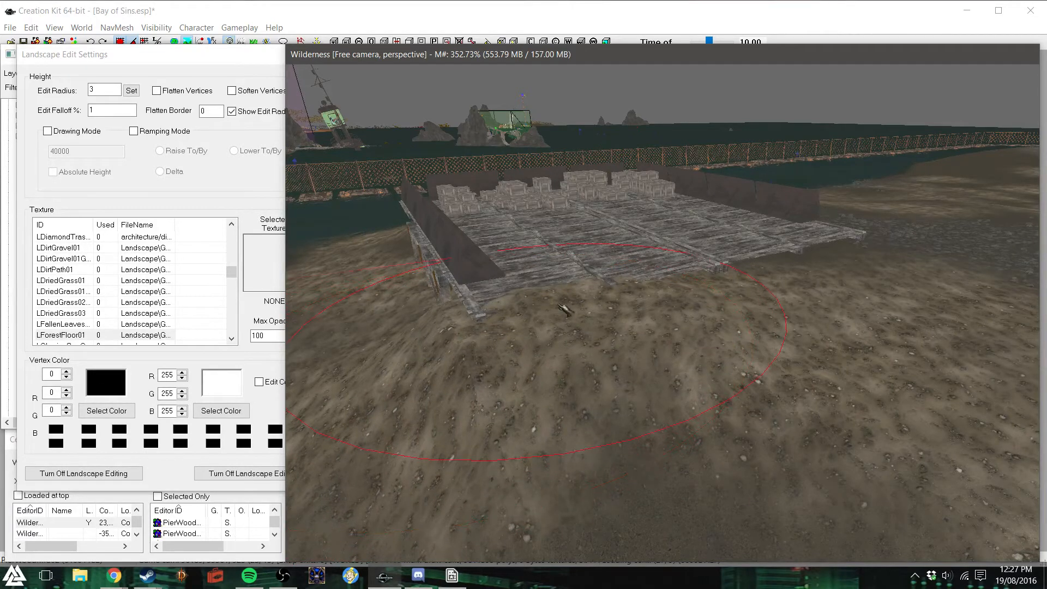
drag(748, 277, 750, 272)
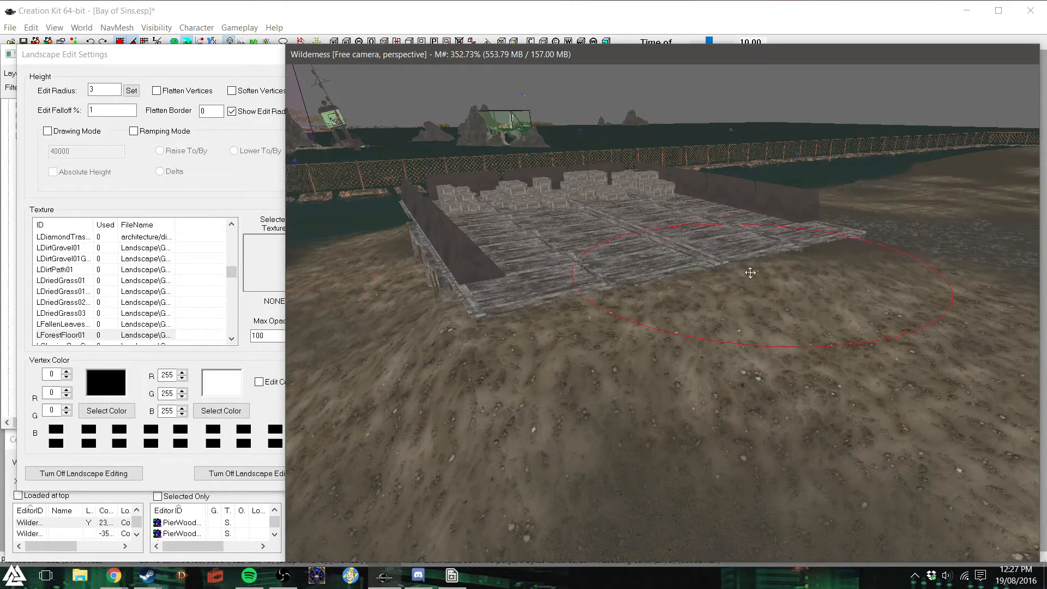
drag(832, 260, 835, 257)
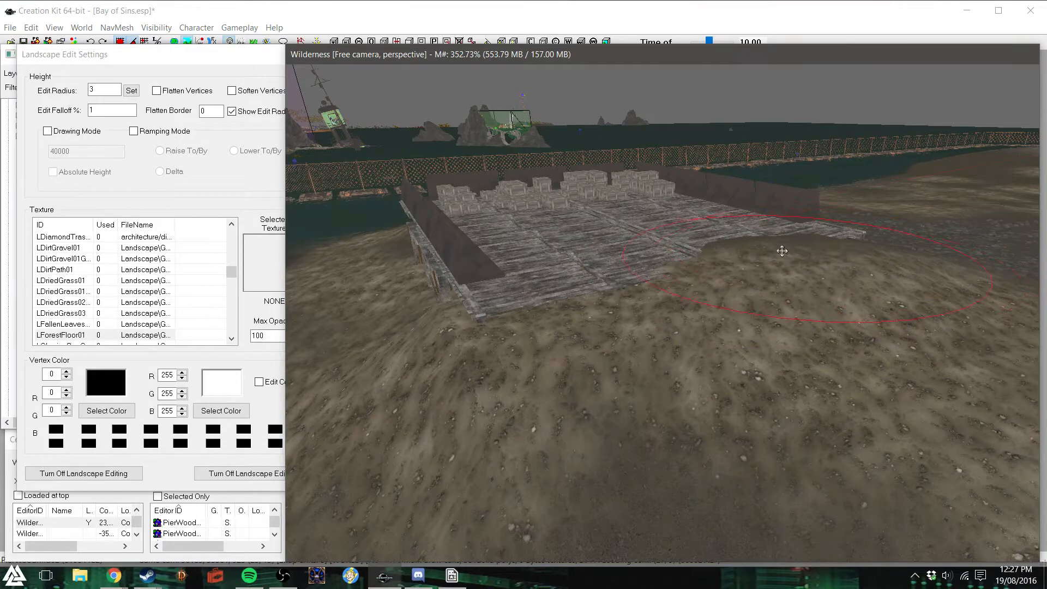
drag(762, 248, 762, 252)
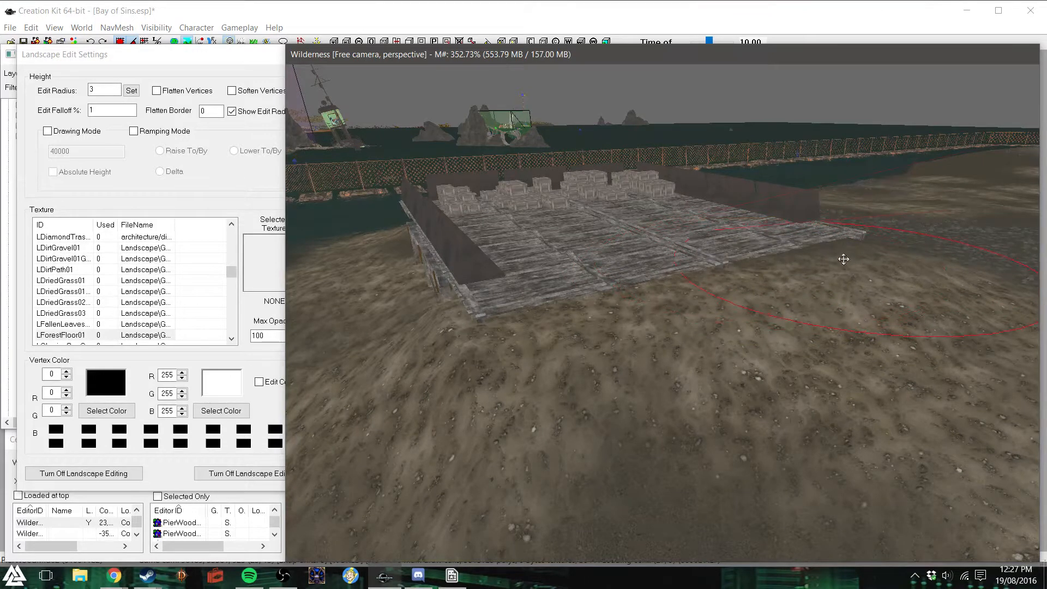
drag(858, 250, 883, 246)
drag(819, 247, 819, 248)
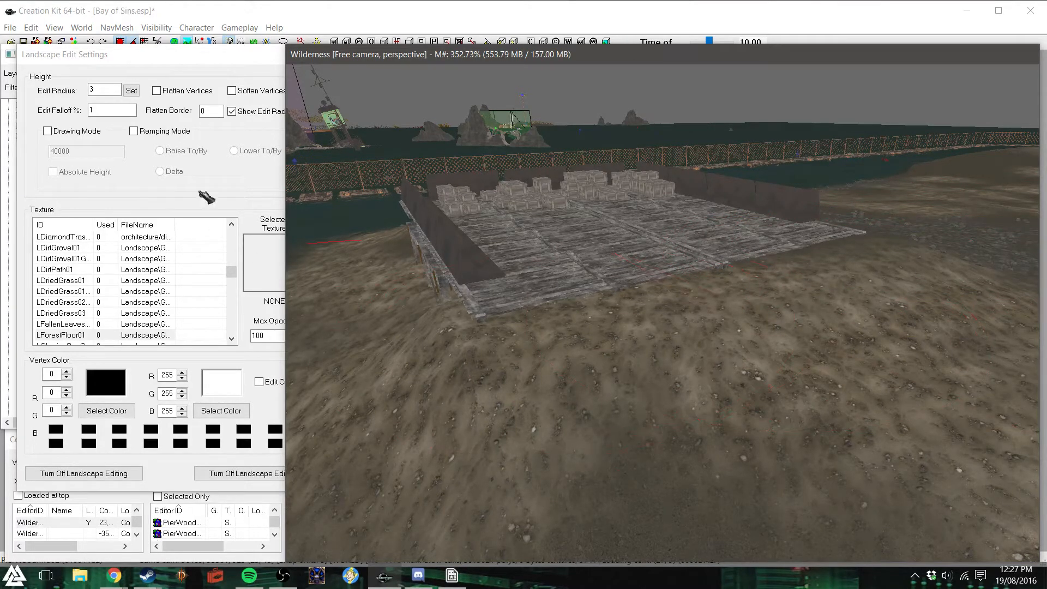
- Enable Soften Vertices and smooth the raised slope in front of the deck's open edge
click(237, 90)
click(231, 91)
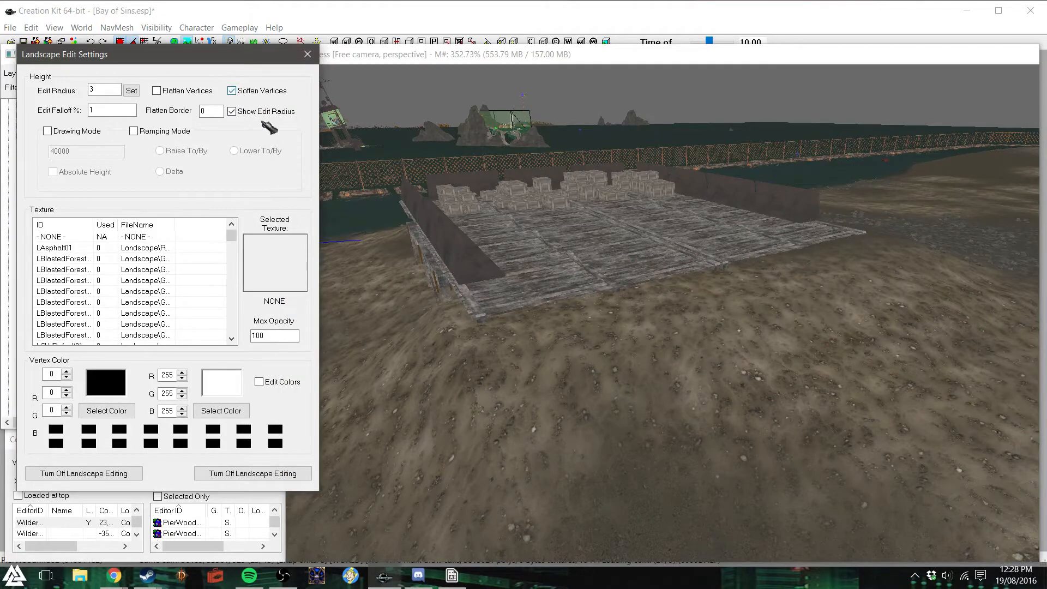
click(662, 330)
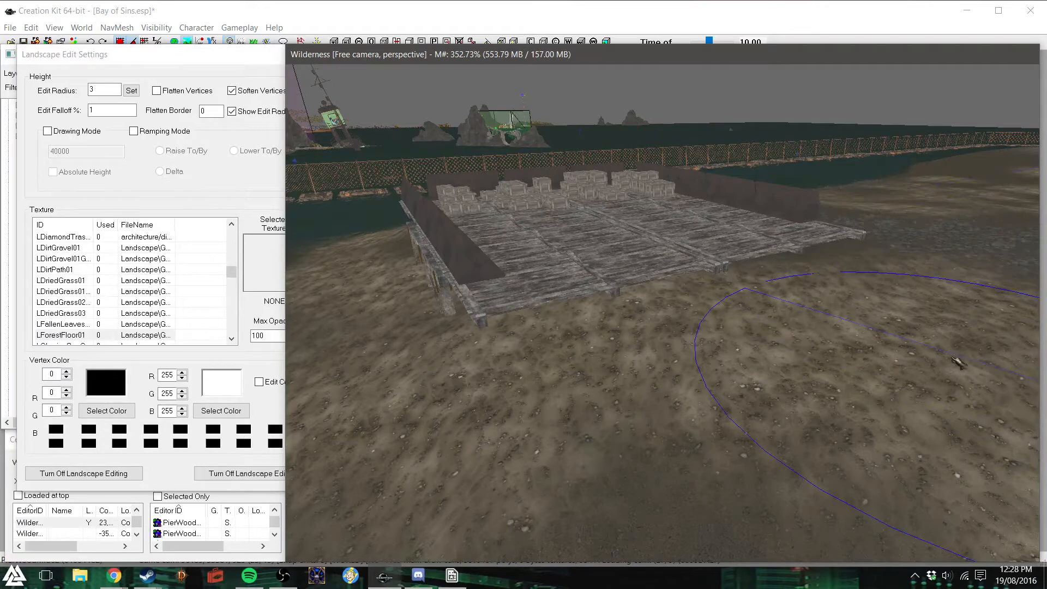
middle_drag(764, 445, 813, 398)
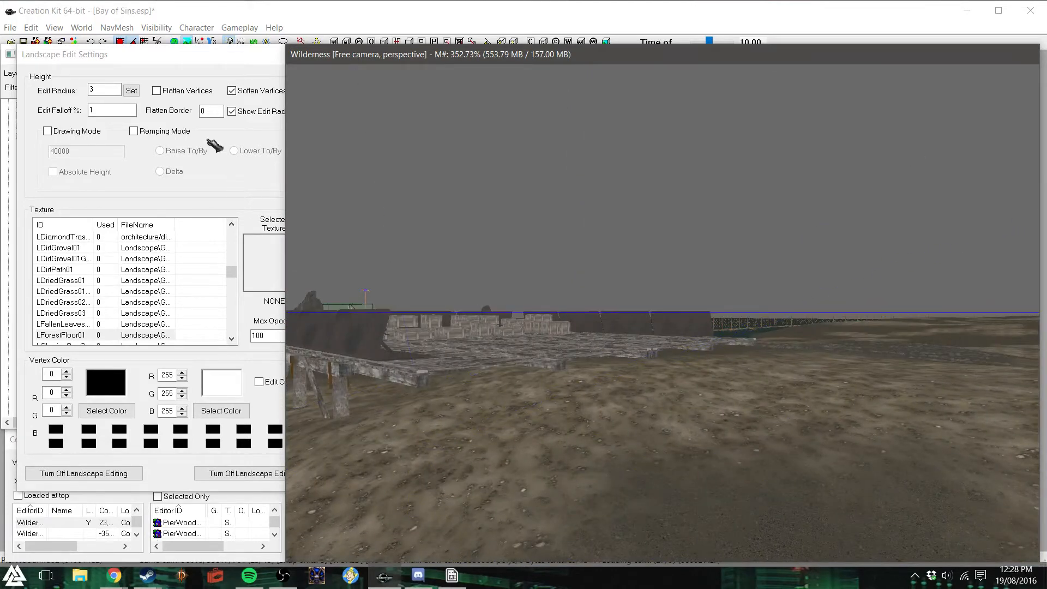
- Disable Soften Vertices and build the ground back up at the deck's near corner and along its open edge
click(232, 91)
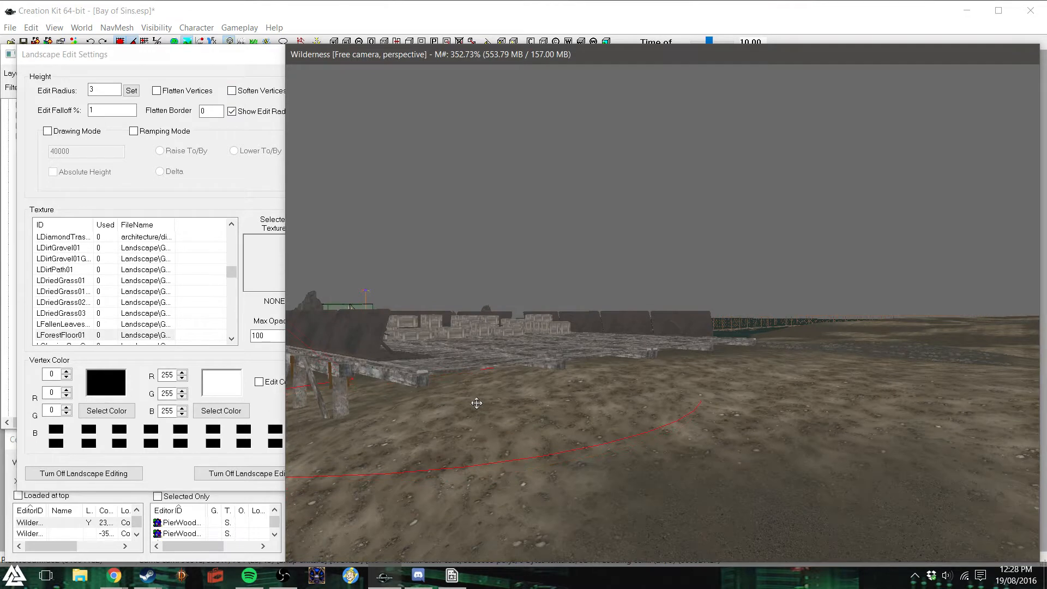
mouse_move(444, 407)
mouse_down()
mouse_move(458, 402)
mouse_move(461, 384)
mouse_up()
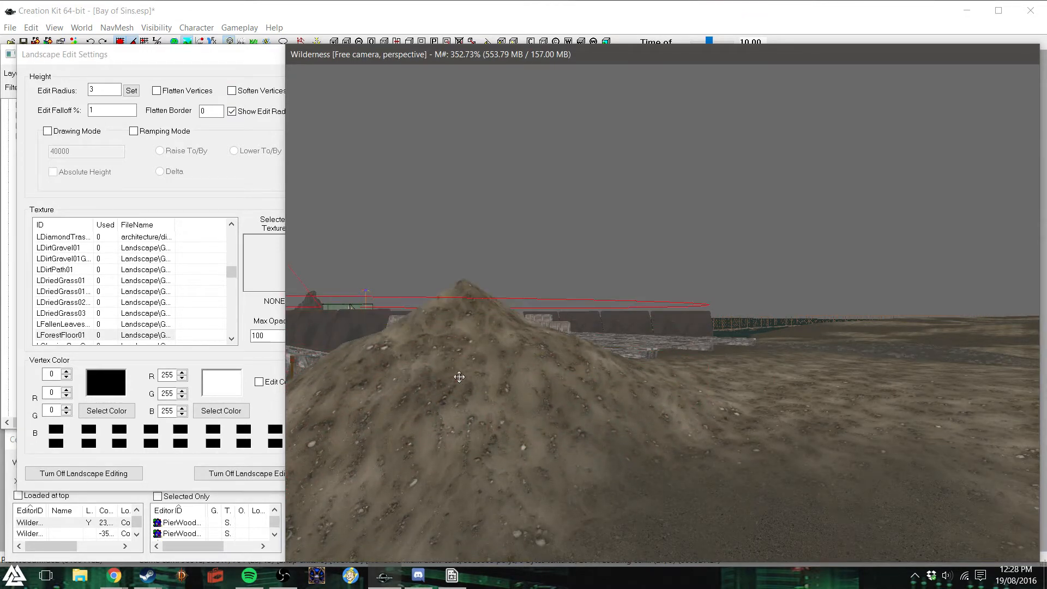
shift+middle_drag(594, 372, 575, 403)
mouse_move(742, 274)
mouse_down()
mouse_move(865, 265)
mouse_move(870, 228)
mouse_move(791, 245)
mouse_up()
- Enable Soften Vertices again and smooth the mound covering the deck's open edge
click(232, 90)
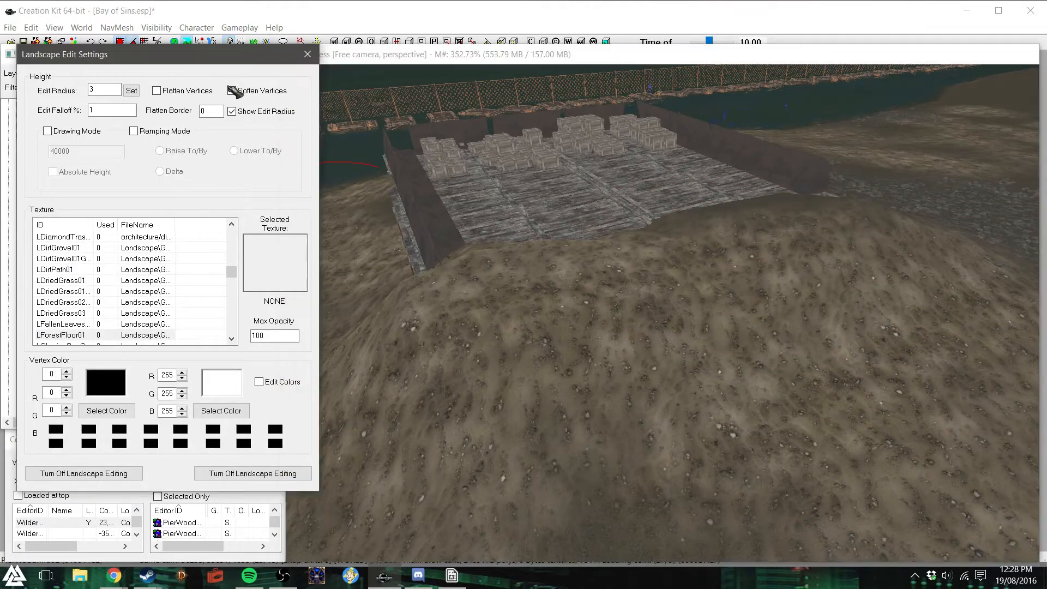
mouse_move(720, 338)
mouse_down()
mouse_move(714, 370)
mouse_move(737, 255)
mouse_move(774, 235)
mouse_move(846, 236)
mouse_move(620, 303)
mouse_up()
mouse_move(649, 391)
shift+middle_down()
mouse_move(695, 341)
mouse_move(721, 342)
mouse_move(415, 237)
shift+middle_up()
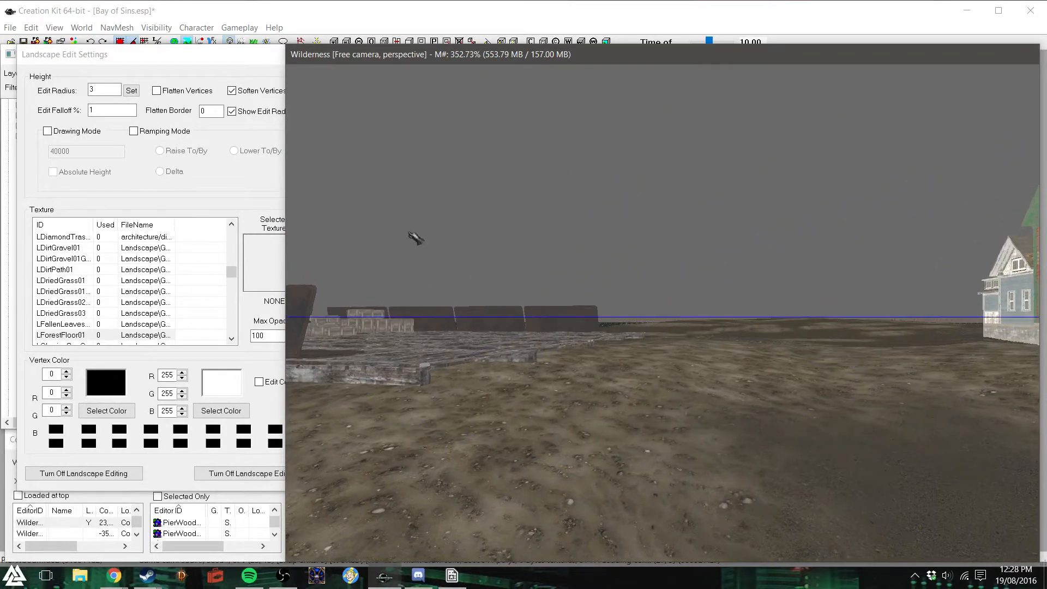
- Disable Soften Vertices and make small height corrections to the ground at the deck's near corner
click(231, 91)
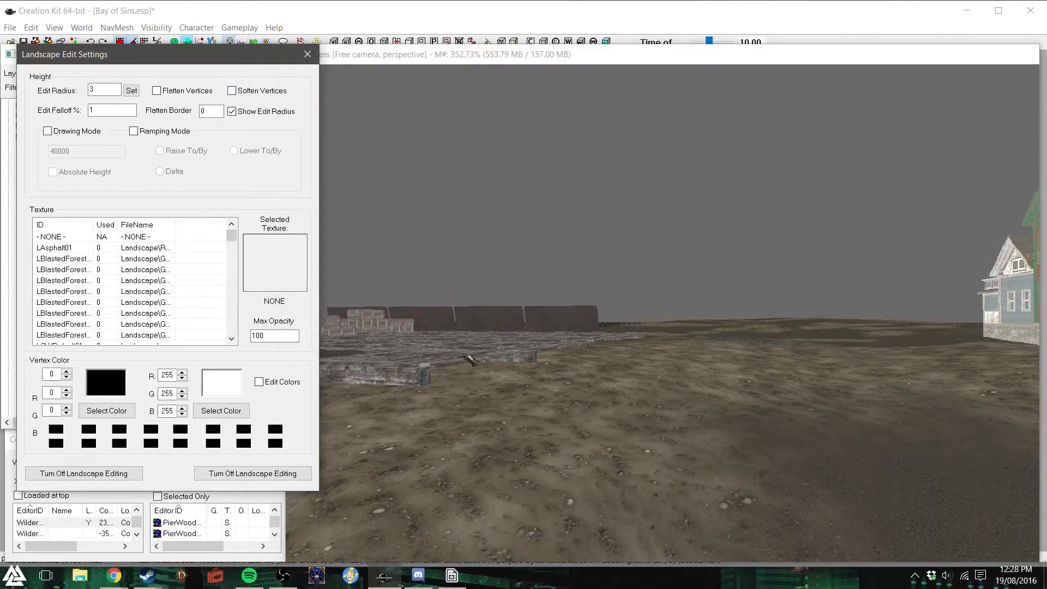
click(430, 411)
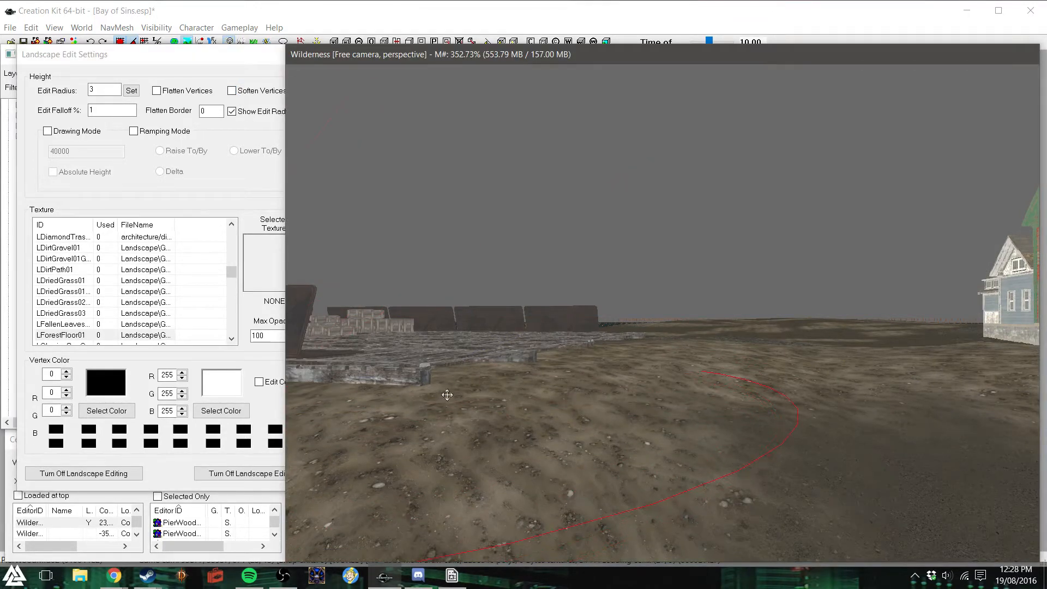
mouse_move(450, 419)
shift+middle_down()
mouse_move(446, 400)
mouse_move(416, 434)
shift+middle_up()
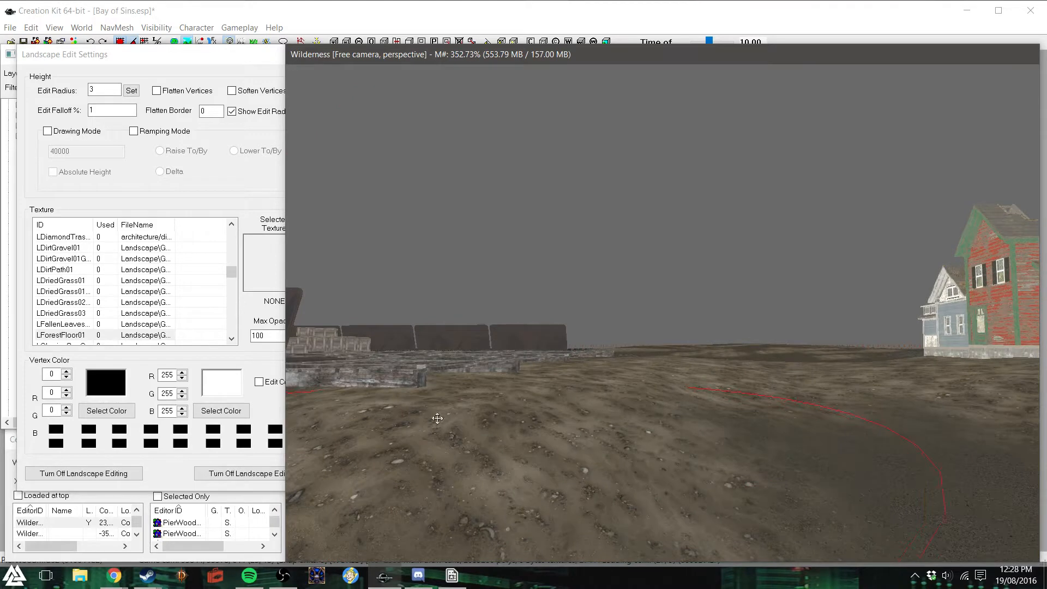
- Adjust the ground height along the rest of the deck's open edge so the soil meets the planks
mouse_move(448, 406)
mouse_down()
mouse_move(436, 402)
mouse_move(553, 370)
mouse_up()
mouse_move(625, 354)
shift+middle_down()
mouse_move(598, 377)
mouse_move(570, 447)
mouse_move(545, 384)
mouse_move(600, 383)
shift+middle_up()
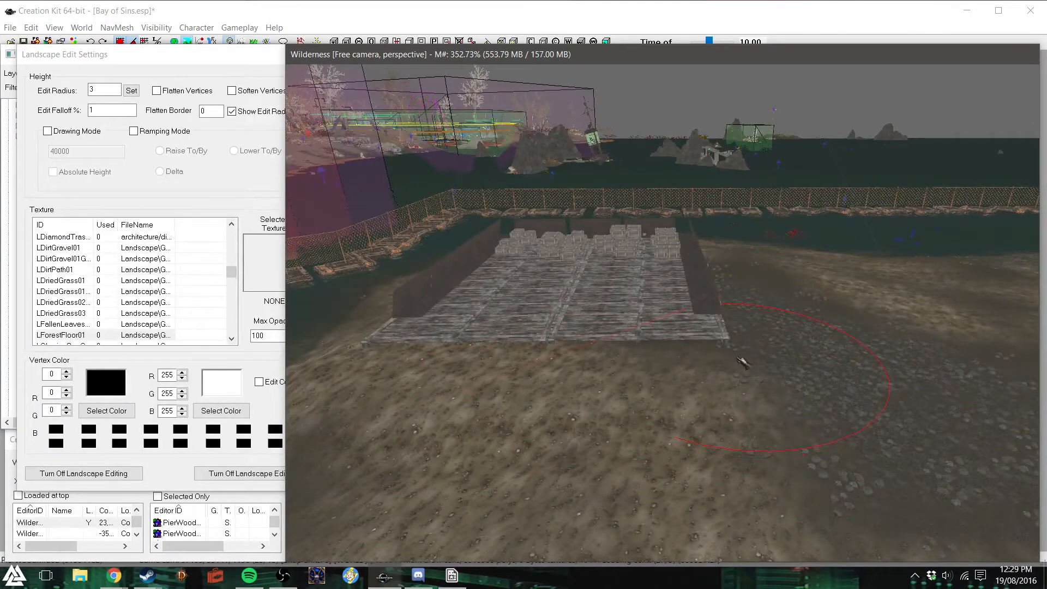
shift+middle_drag(619, 391, 624, 362)
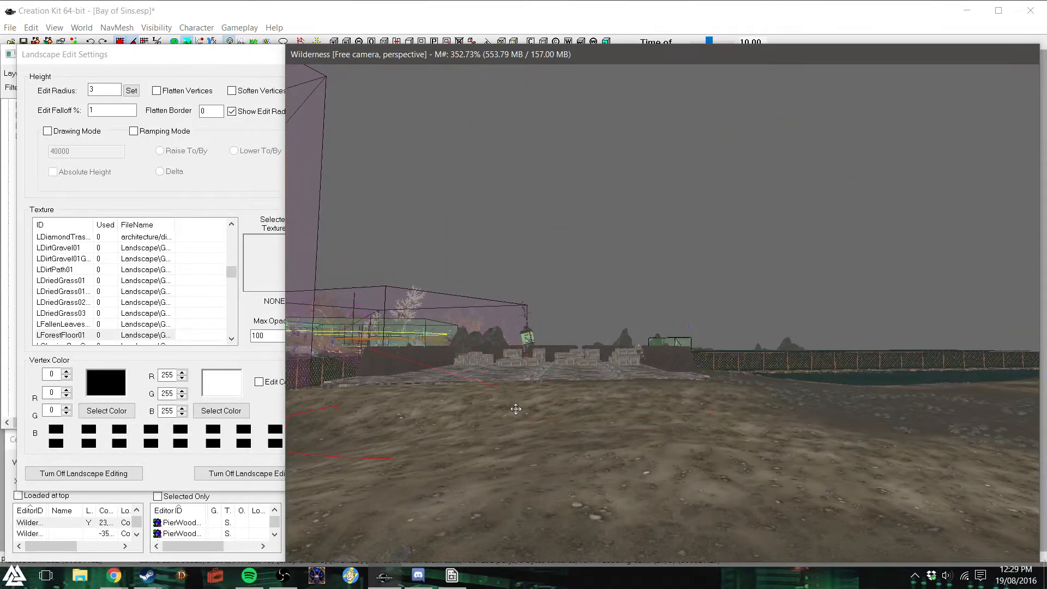
shift+middle_drag(518, 403, 287, 260)
- Close the landscape editing settings and save the plugin
click(229, 59)
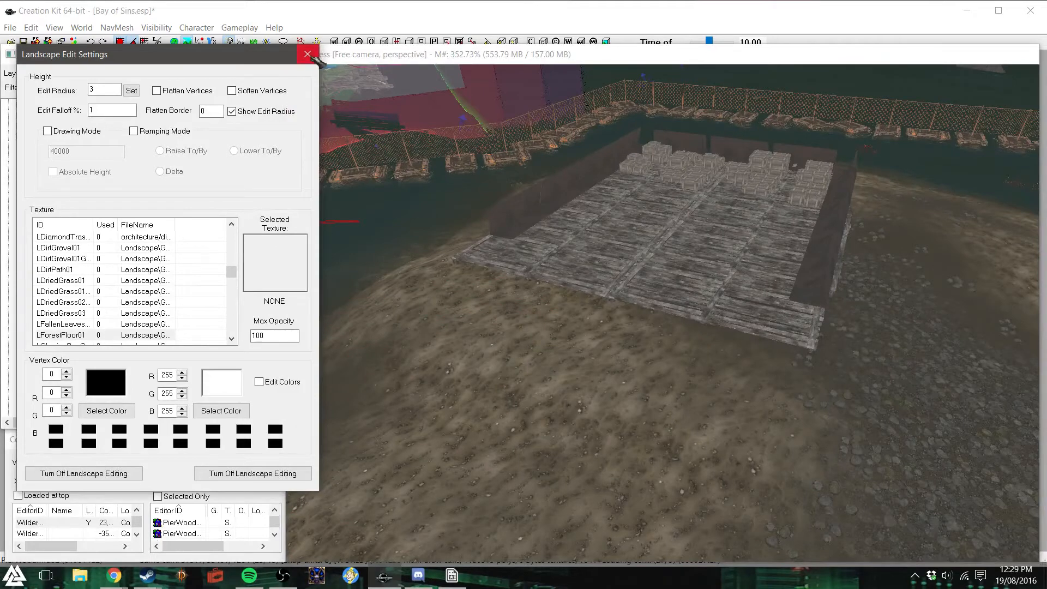
click(310, 55)
click(23, 41)
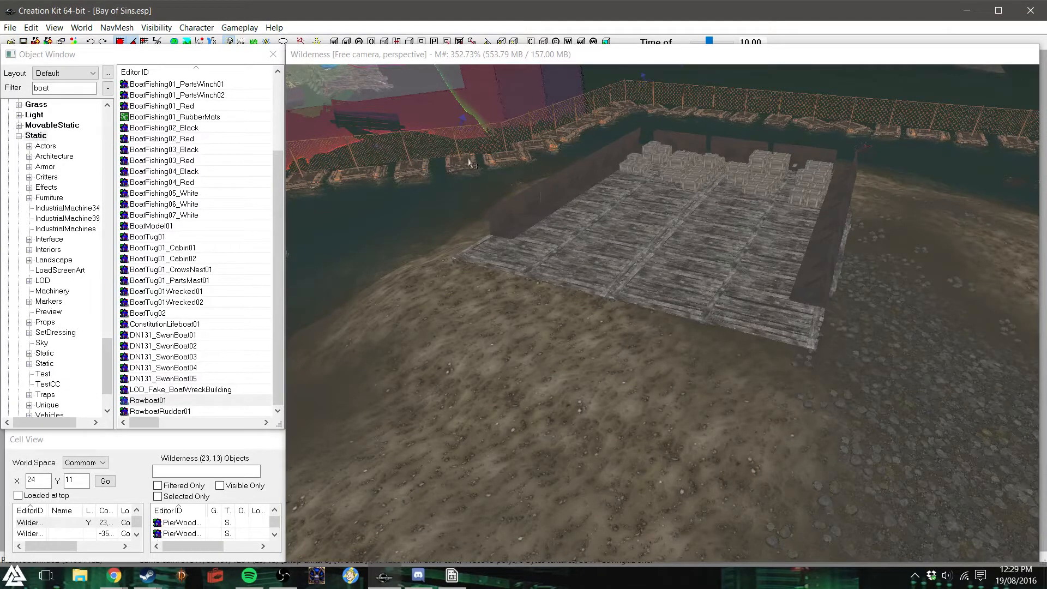
- Try moving a pier section at the deck's open edge outward onto the ground
click(510, 61)
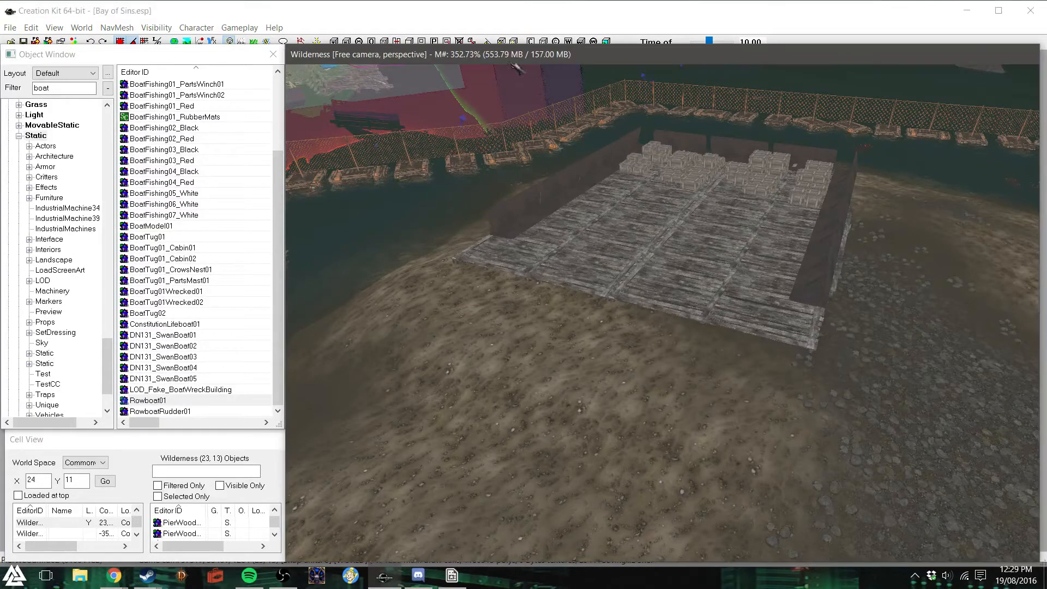
click(578, 265)
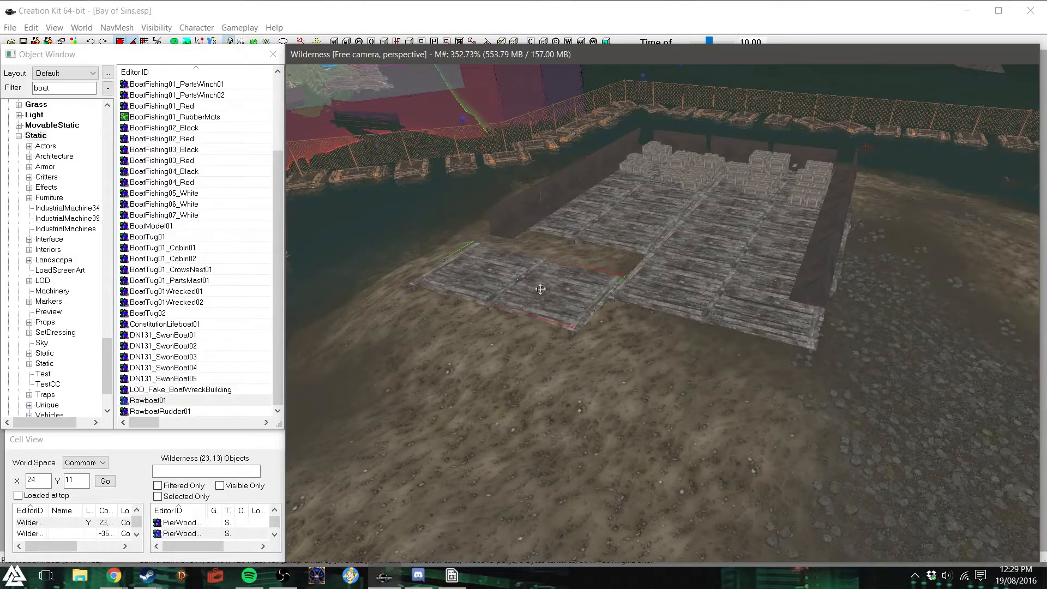
click(515, 330)
- Examine how the deck's open edge meets the reshaped ground, along with the nearby shoreline and piers
shift+middle_drag(672, 376, 644, 361)
scroll(644, 361, up, 3)
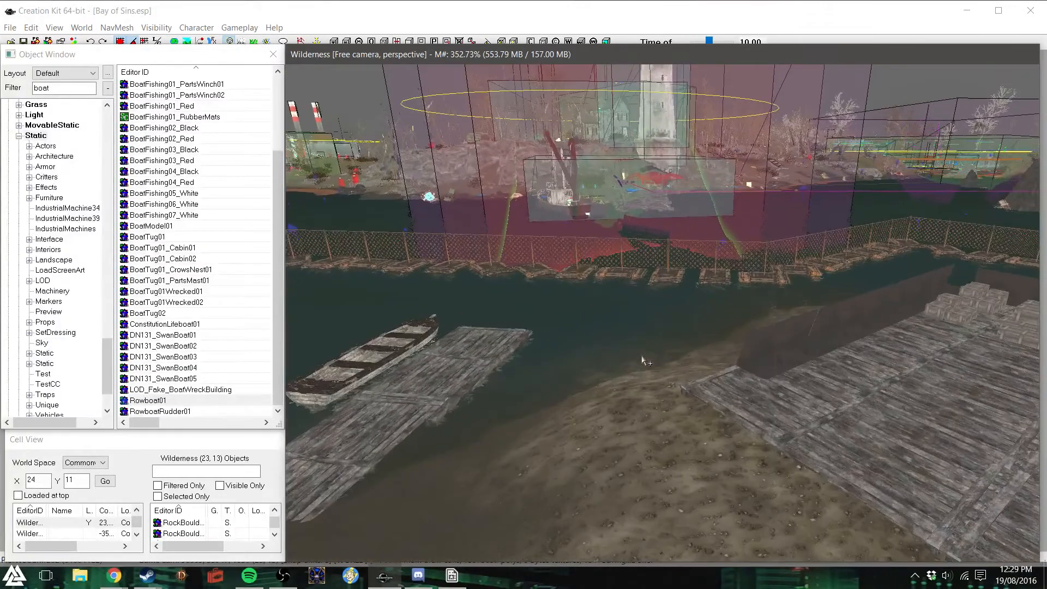
scroll(643, 360, up, 2)
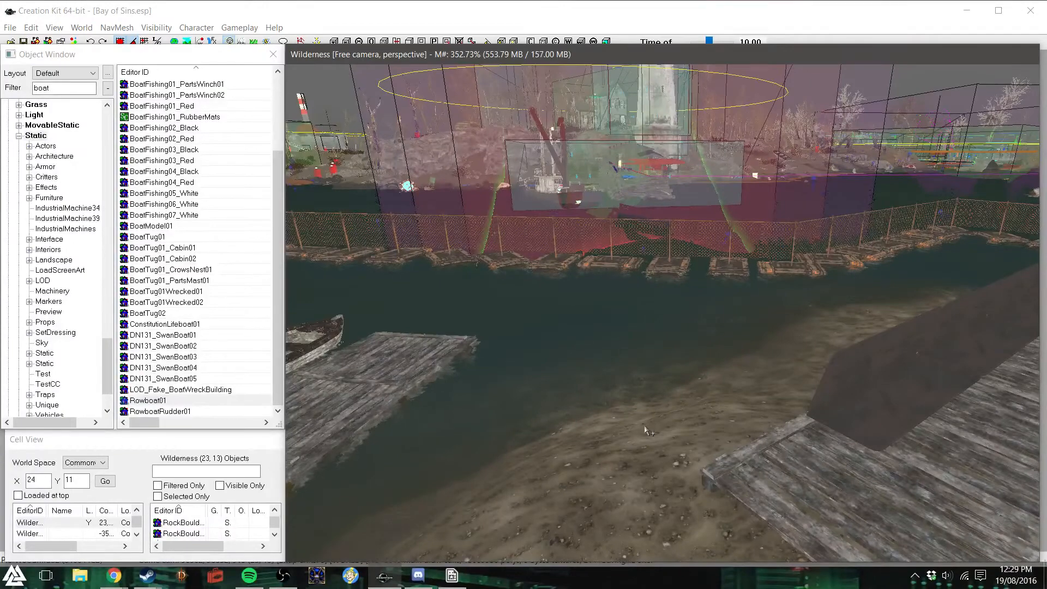
shift+middle_drag(643, 360, 649, 436)
scroll(649, 437, up, 3)
scroll(649, 436, down, 5)
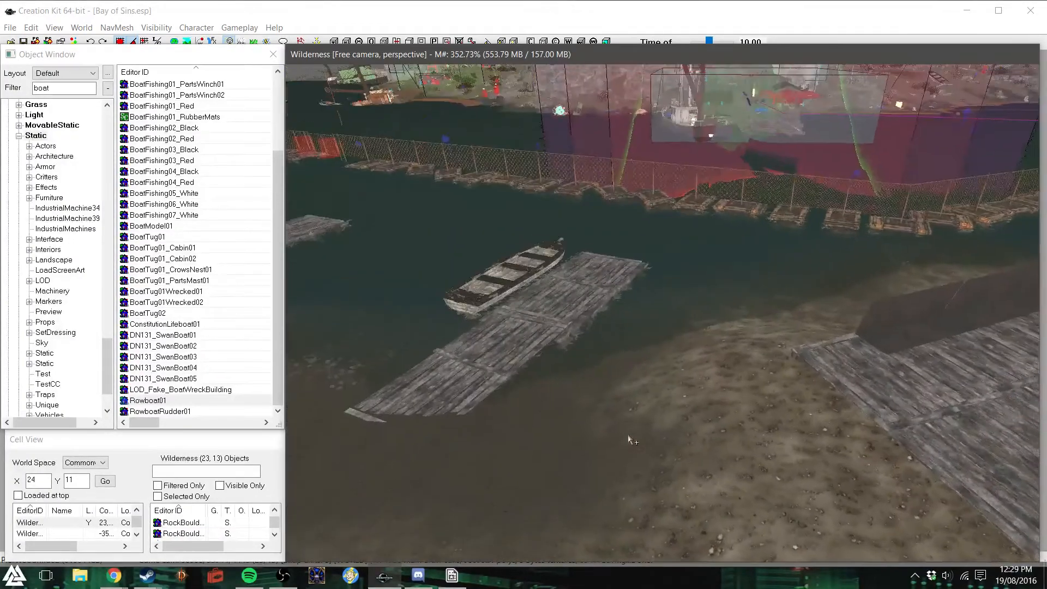
shift+middle_drag(628, 437, 790, 445)
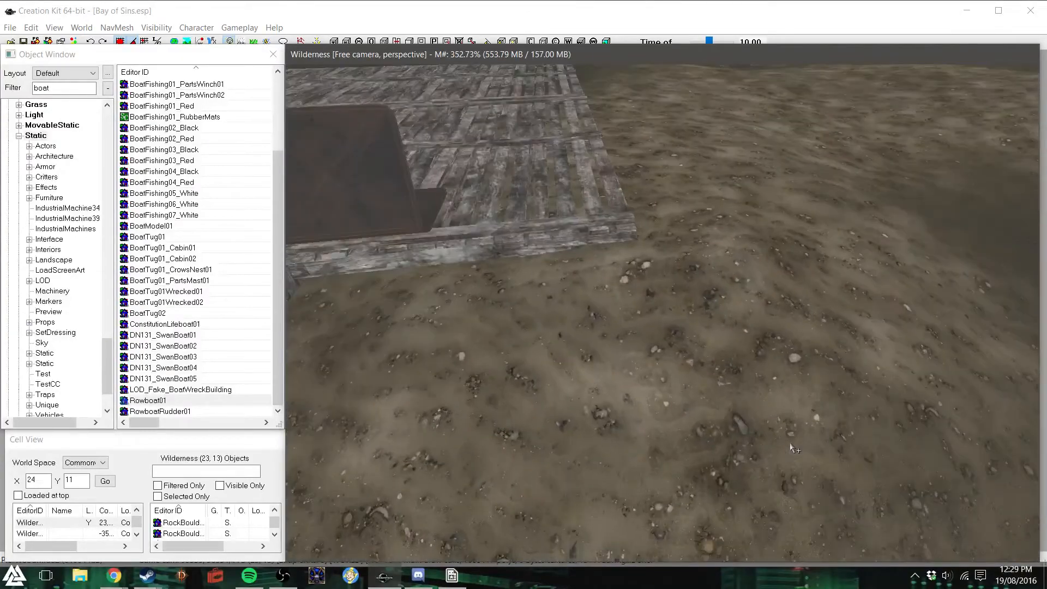
scroll(790, 445, down, 5)
scroll(792, 447, up, 5)
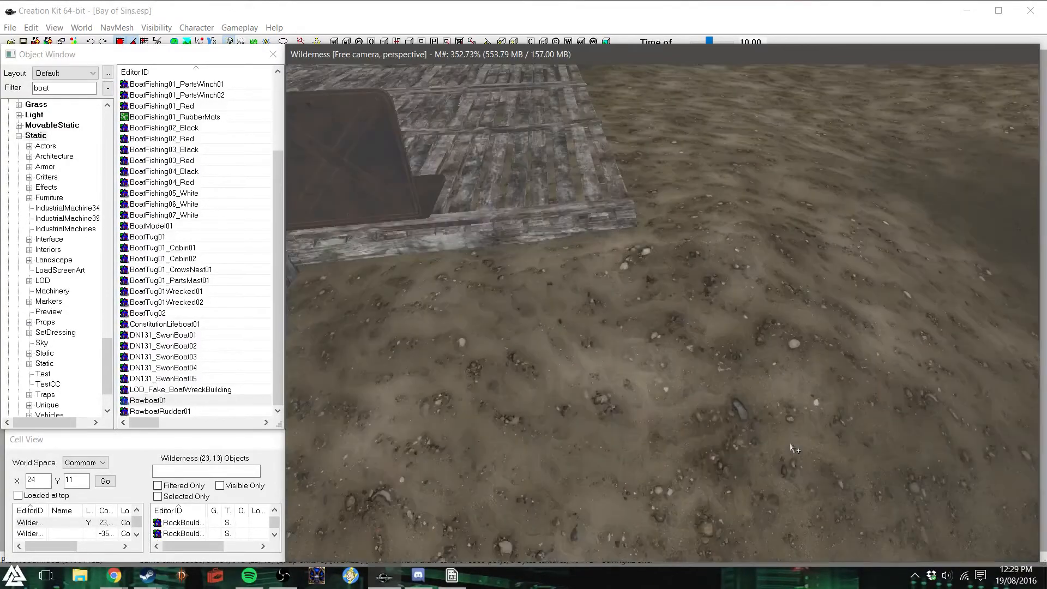
scroll(791, 447, down, 5)
shift+middle_drag(743, 415, 783, 388)
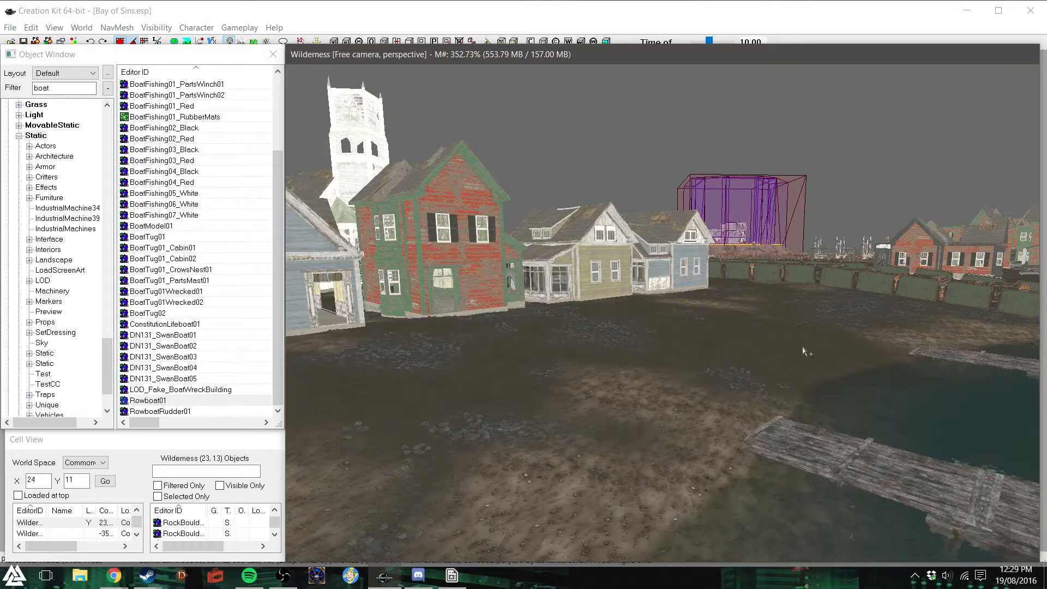
- Survey the row of houses, the church and the fenced ground around the settlement from above, dismissing the warnings list
mouse_move(717, 369)
shift+middle_down()
mouse_move(620, 364)
mouse_move(616, 355)
mouse_move(673, 384)
mouse_move(706, 387)
shift+middle_up()
scroll(705, 383, down, 1)
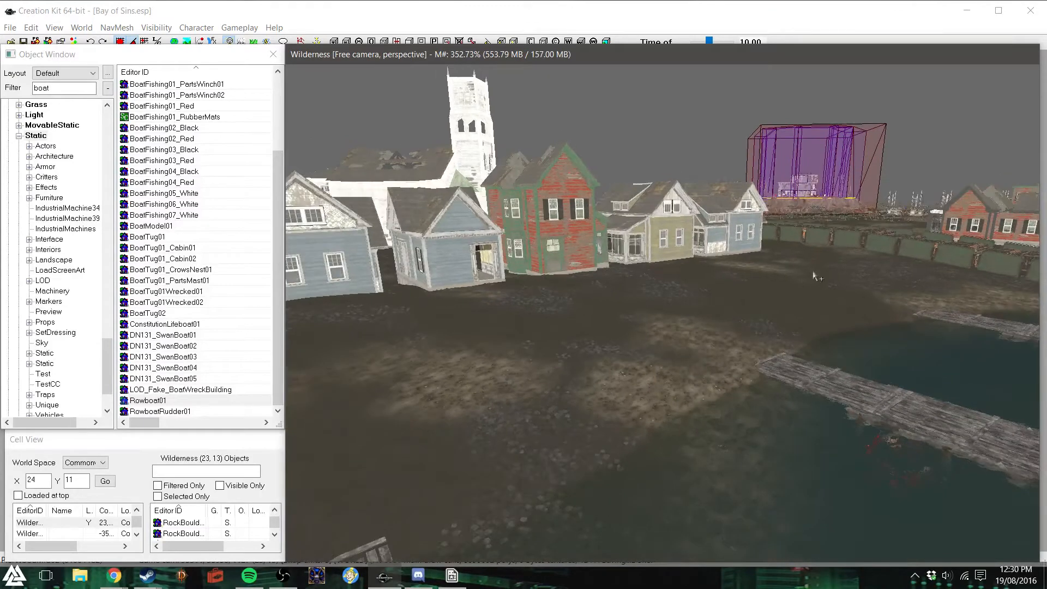
shift+middle_drag(674, 289, 663, 290)
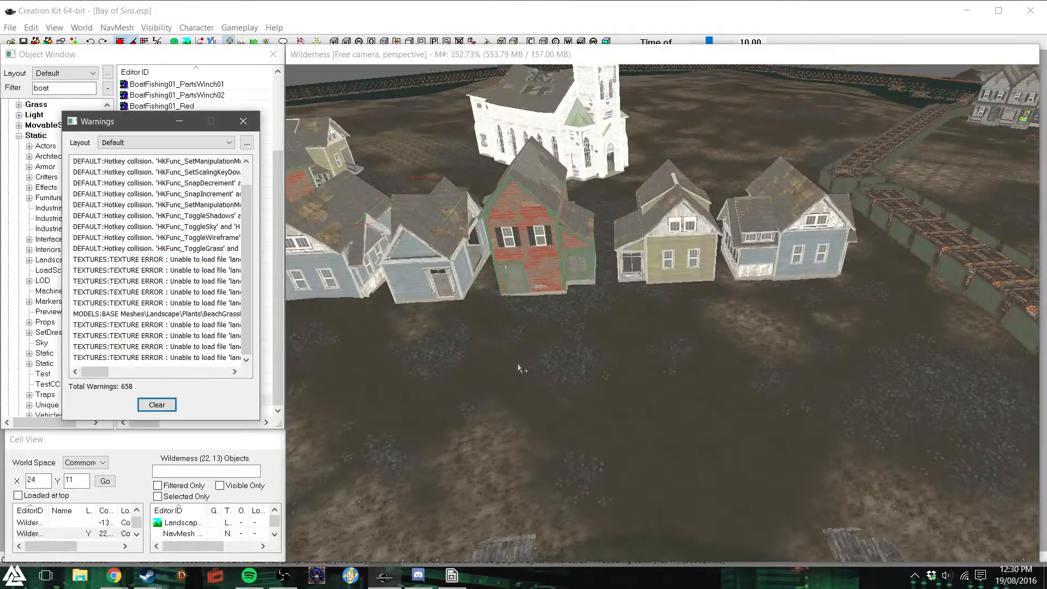
click(244, 121)
shift+middle_drag(486, 219, 476, 222)
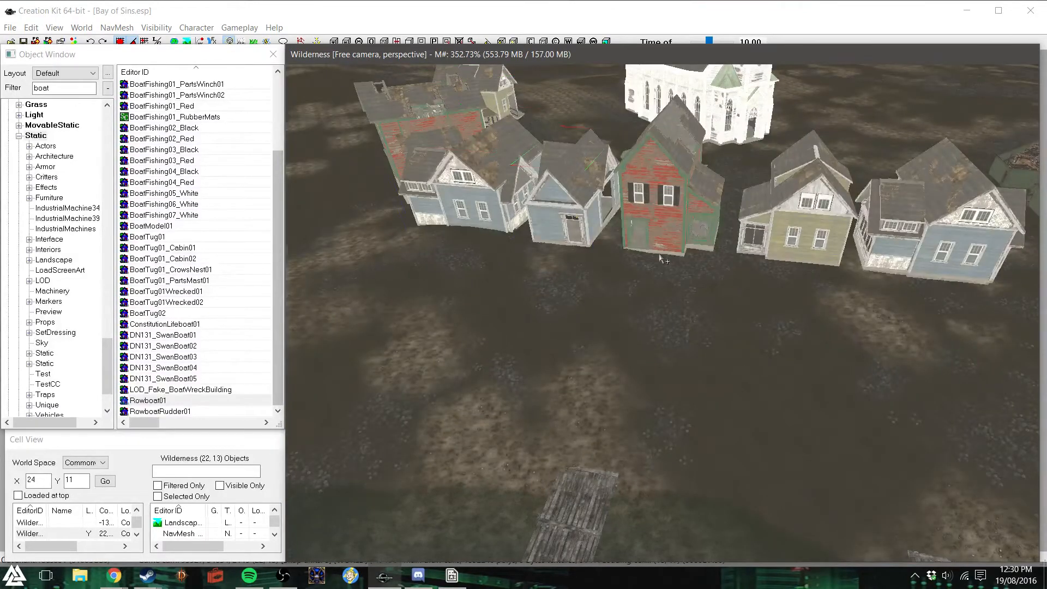
shift+middle_drag(660, 257, 746, 245)
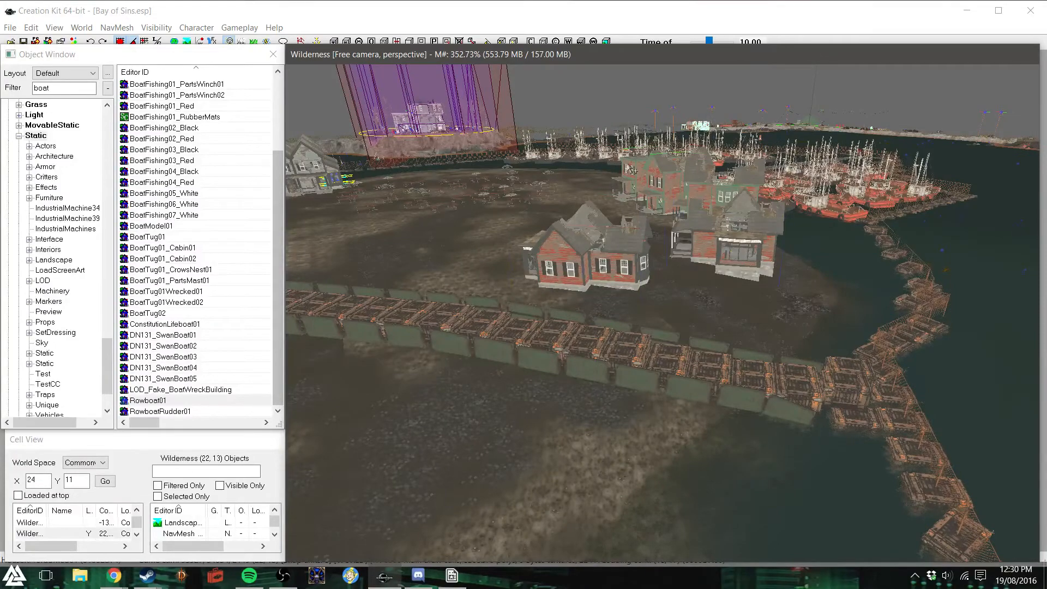
shift+middle_drag(637, 340, 522, 341)
shift+middle_drag(619, 349, 674, 320)
scroll(623, 361, down, 4)
scroll(630, 331, up, 5)
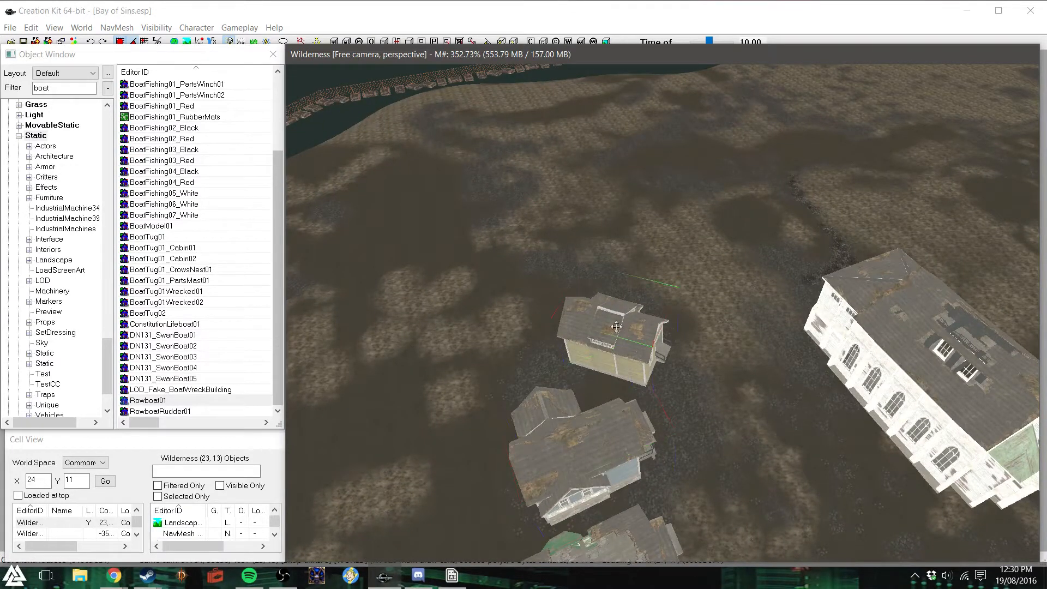
shift+middle_drag(688, 389, 793, 377)
key(d)
- Place a BoatFishing01_PartsWinch01 on the ground near the wooden planks and adjust its height
click(202, 87)
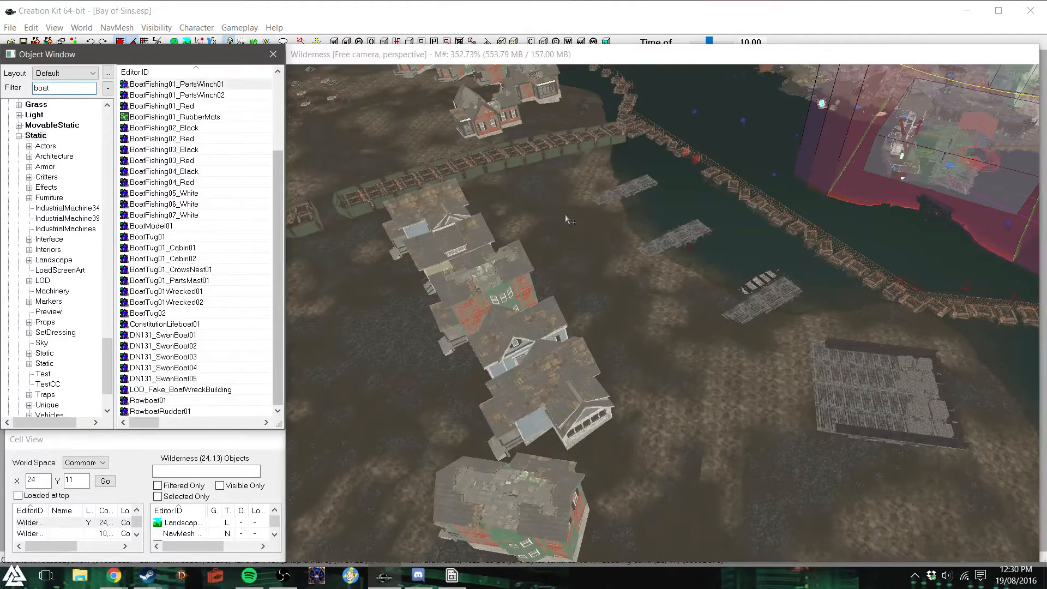
drag(567, 216, 566, 215)
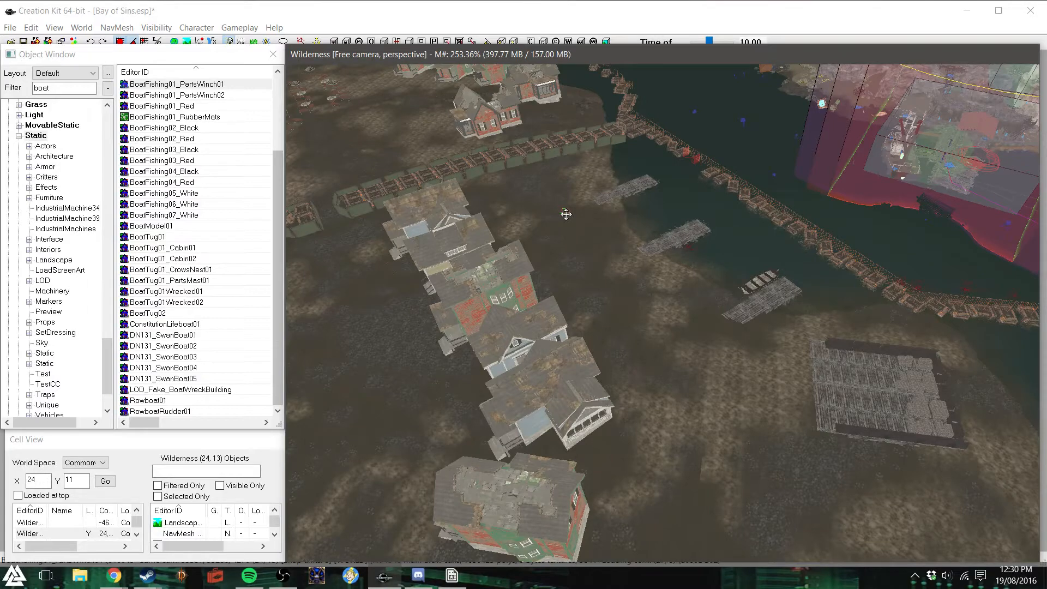
key(c)
drag(653, 311, 650, 234)
key(z)
drag(653, 310, 653, 259)
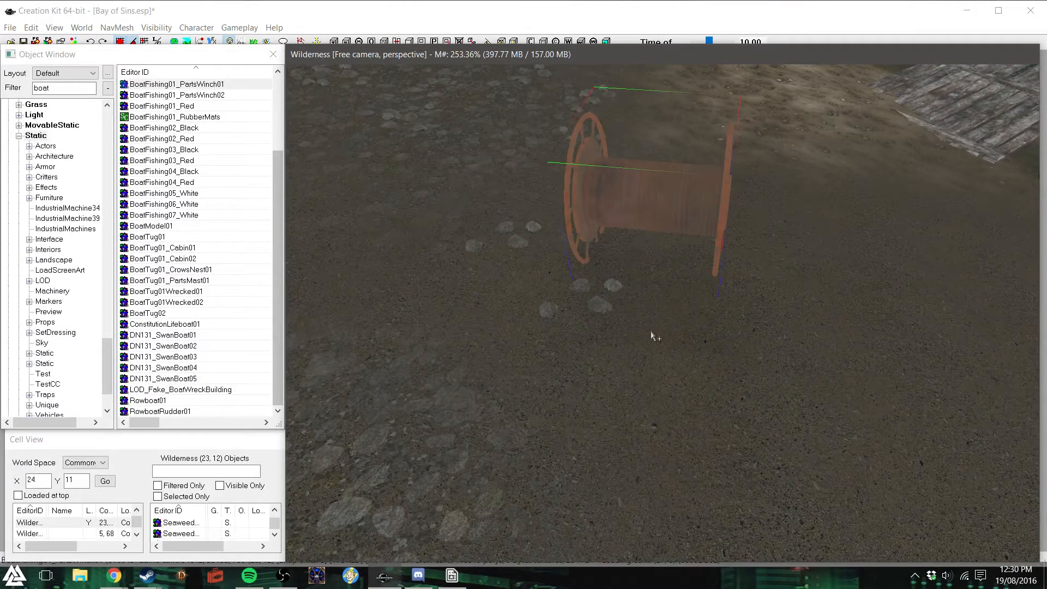
- Delete the BoatFishing01_PartsWinch01 from the ground near the wooden planks
key(Delete)
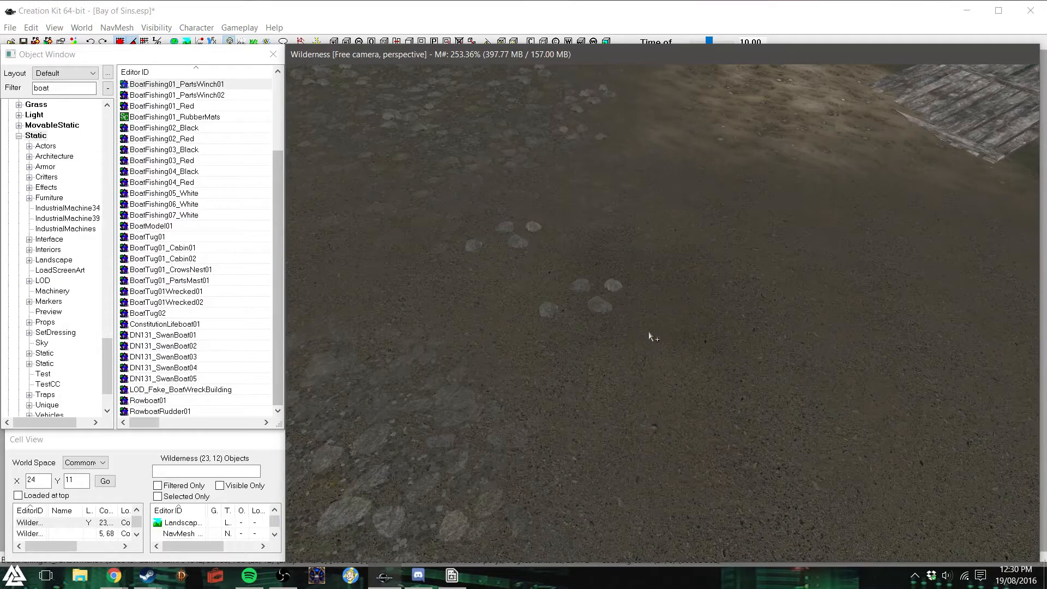
scroll(694, 345, down, 3)
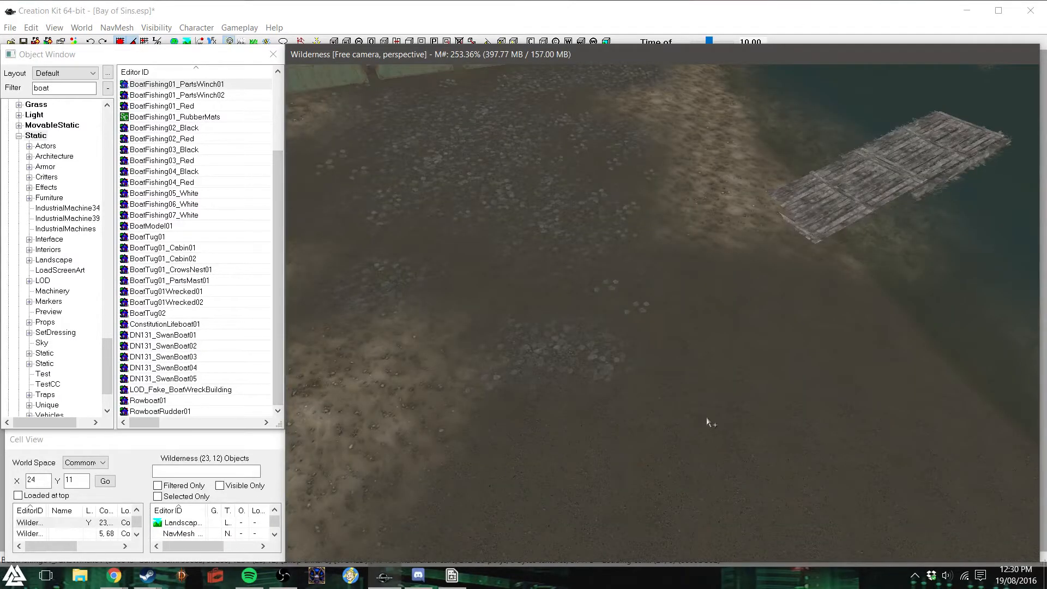
scroll(706, 419, down, 5)
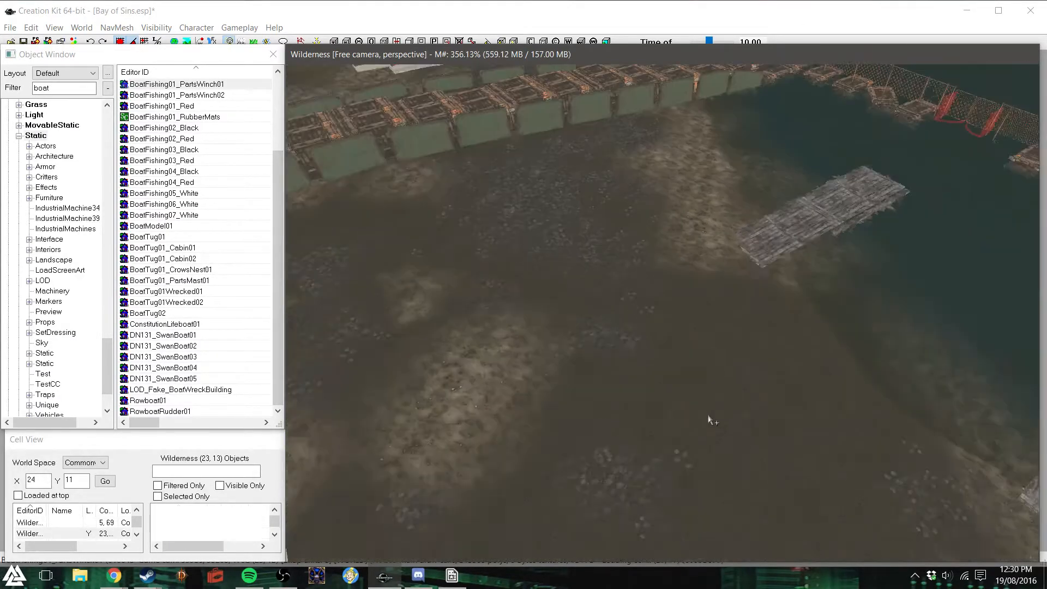
- Examine the spacing and placement of the plank piers along the shoreline between the floating fence and the houses
scroll(711, 421, down, 4)
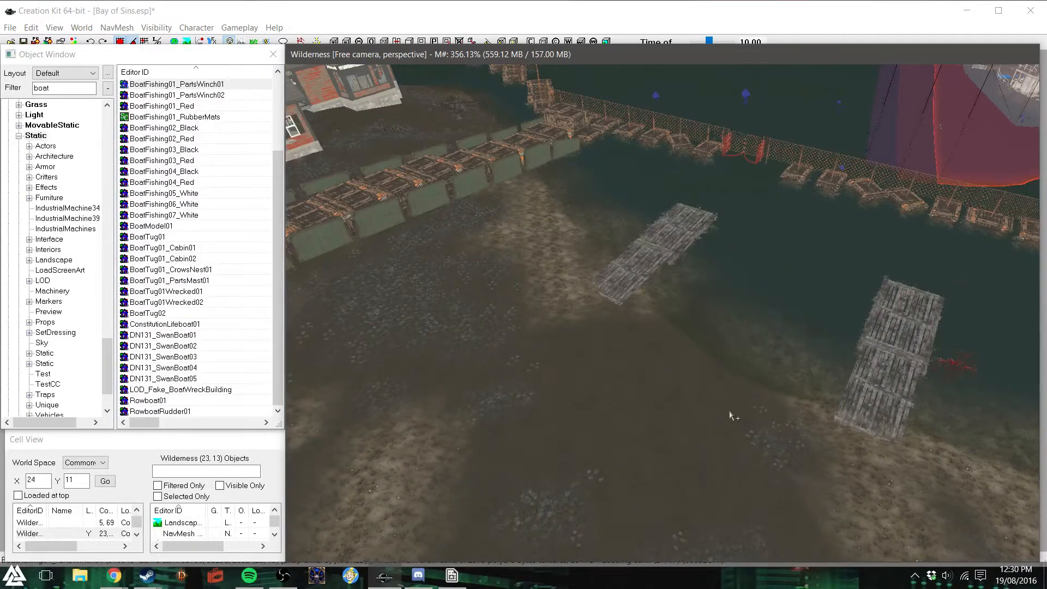
scroll(728, 413, down, 3)
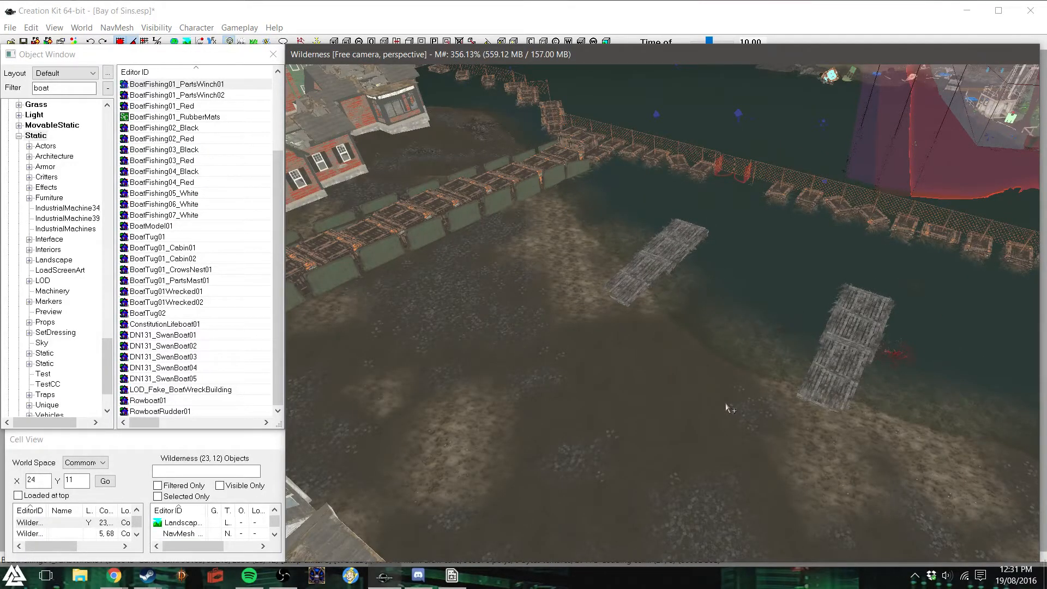
shift+middle_drag(727, 408, 779, 397)
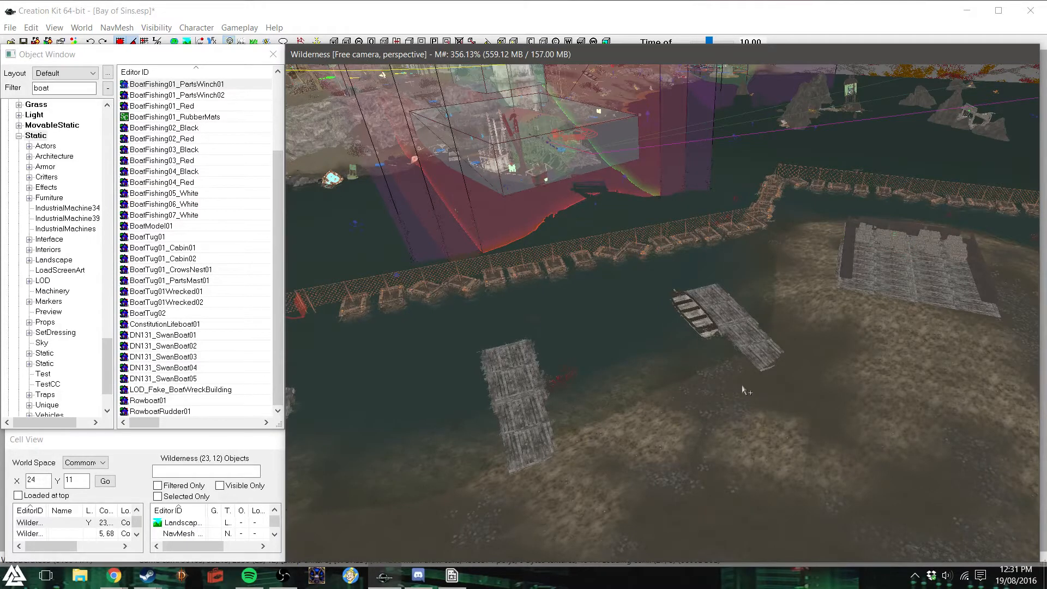
shift+middle_drag(732, 386, 728, 401)
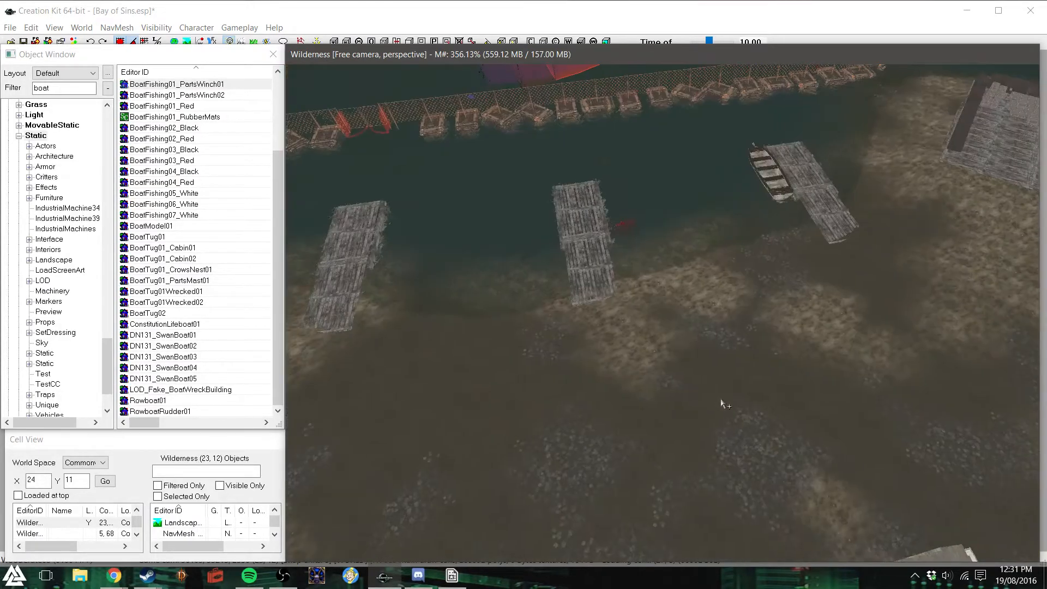
scroll(728, 401, down, 2)
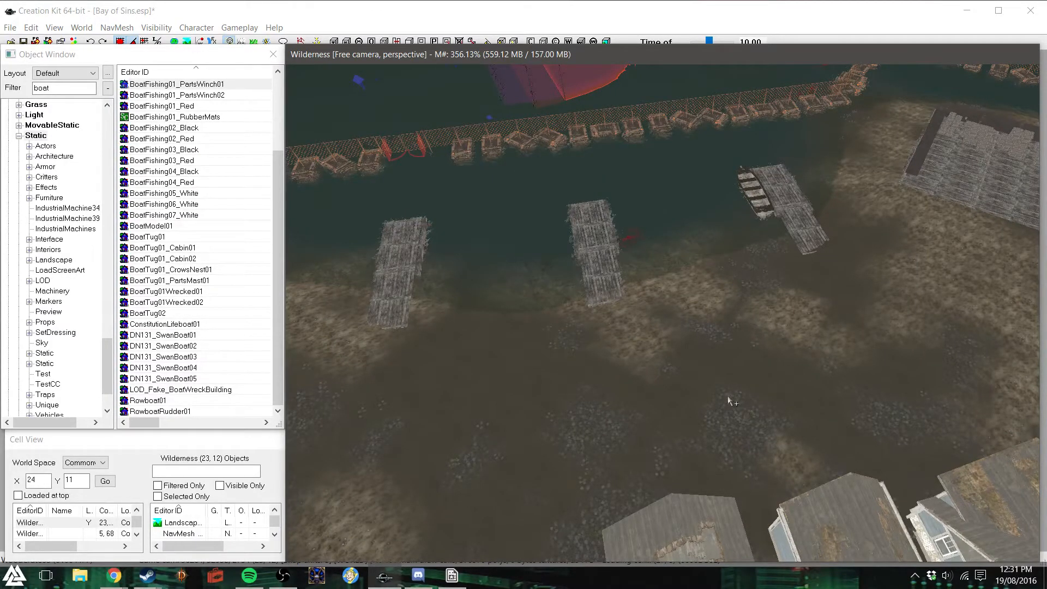
shift+middle_drag(729, 397, 698, 437)
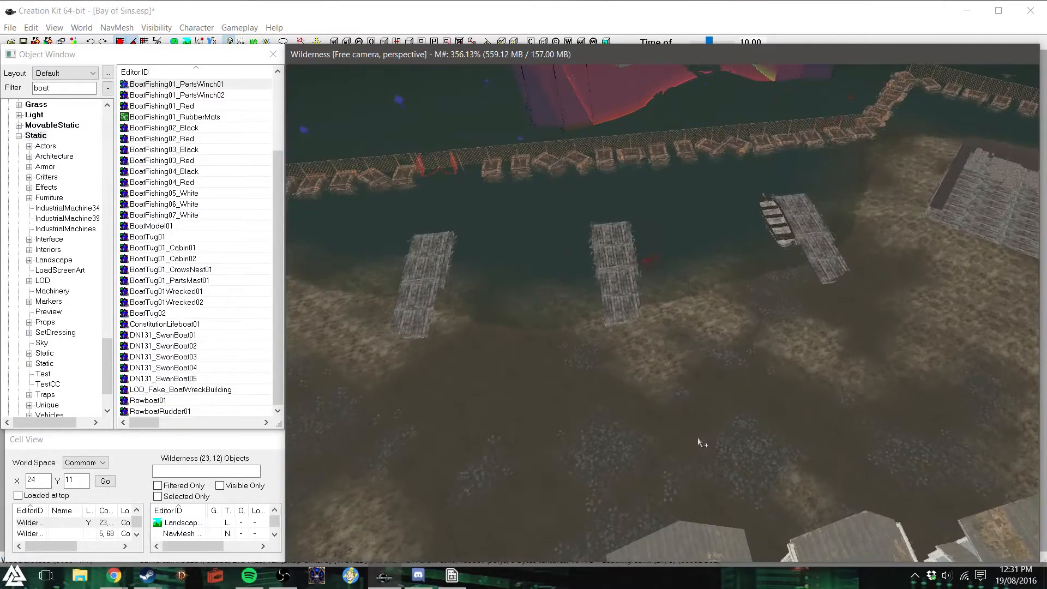
scroll(698, 437, down, 3)
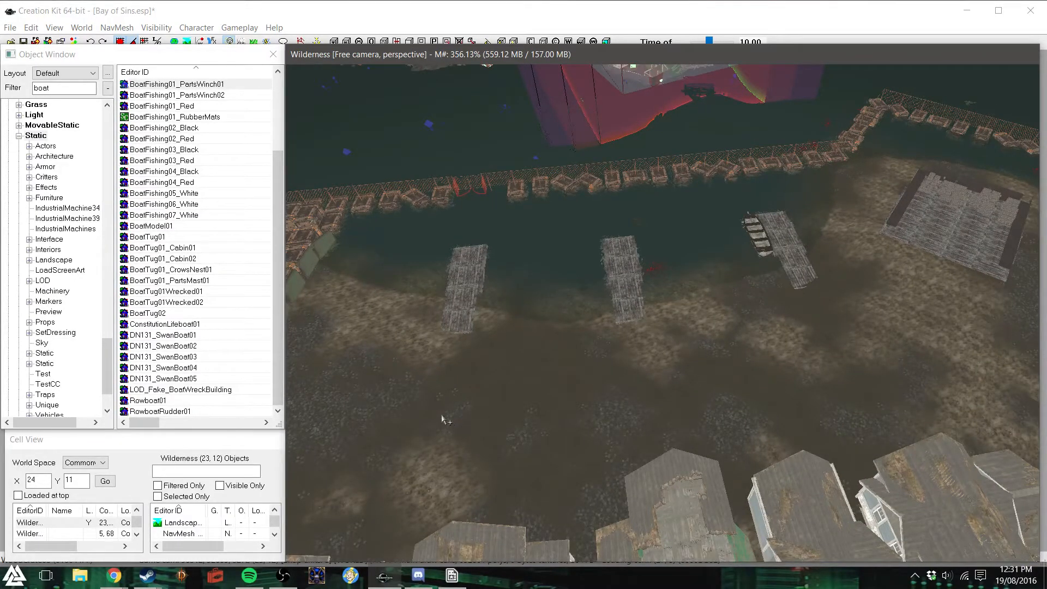
click(683, 513)
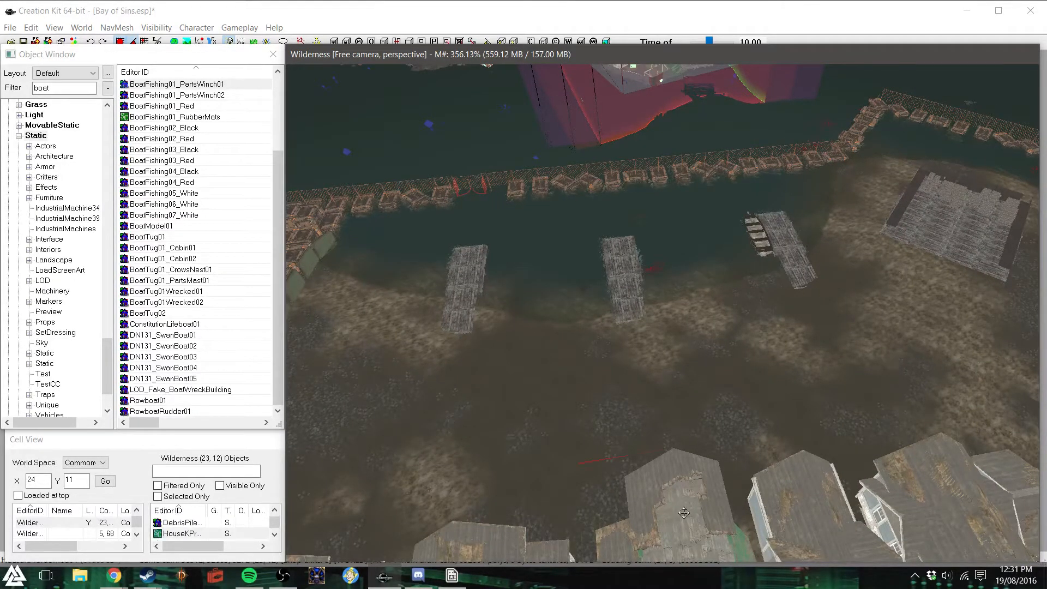
click(580, 403)
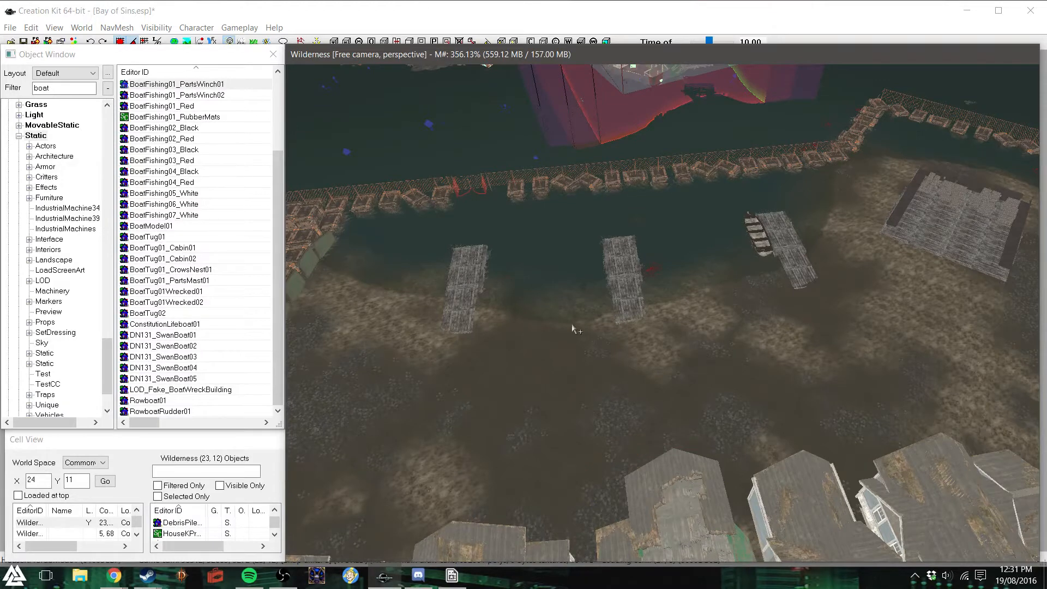
shift+middle_drag(573, 329, 562, 327)
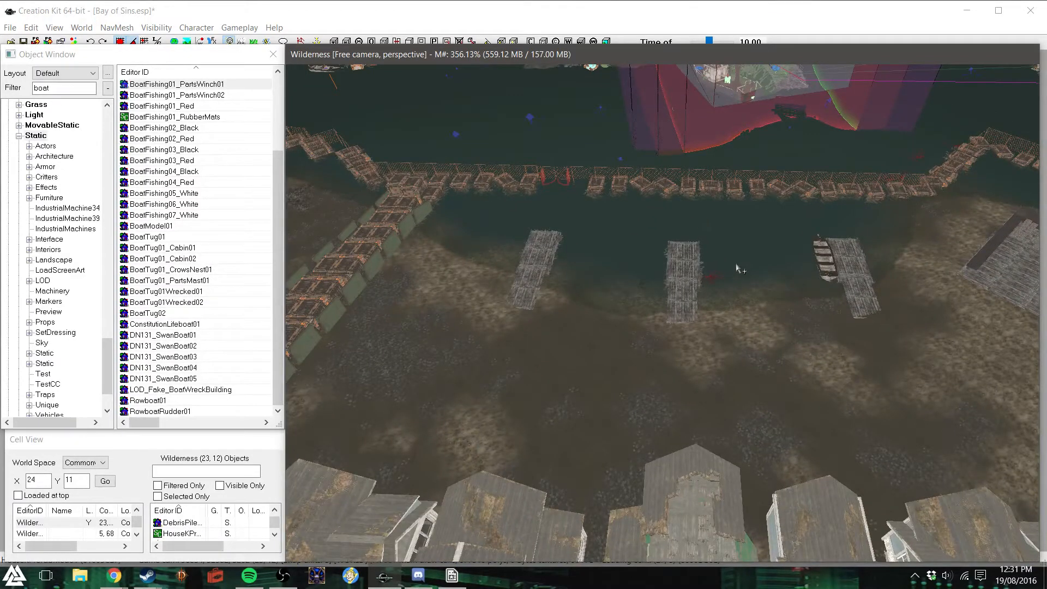
shift+middle_drag(740, 343, 681, 332)
- Survey the row of houses, the church and the crate-topped wall dividing the settlement from above
scroll(697, 344, down, 3)
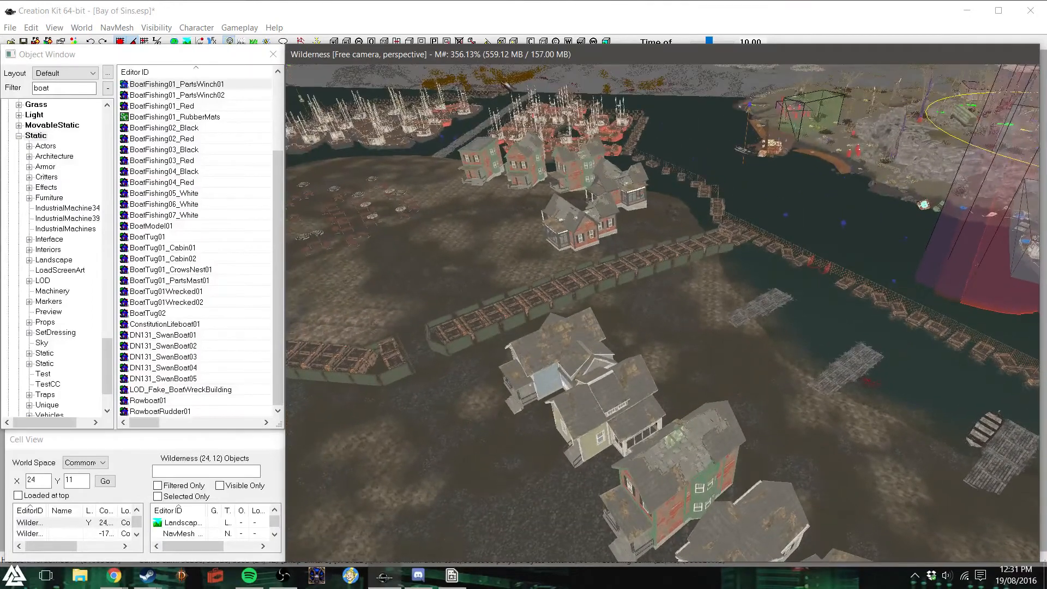
shift+middle_drag(732, 378, 692, 374)
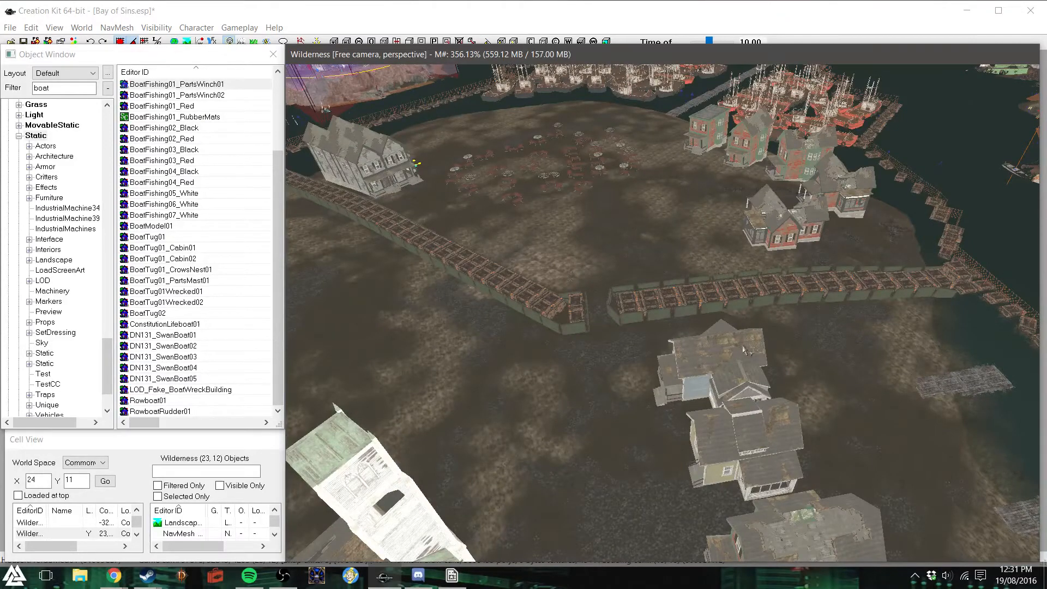
shift+middle_drag(750, 411, 785, 419)
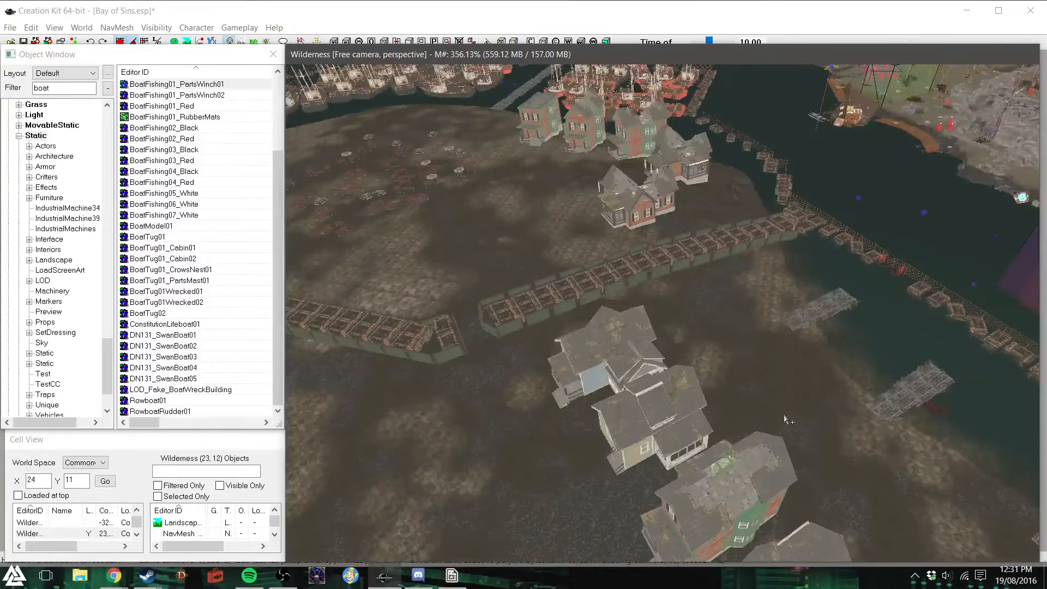
shift+middle_drag(678, 378, 771, 402)
shift+middle_drag(723, 342, 671, 363)
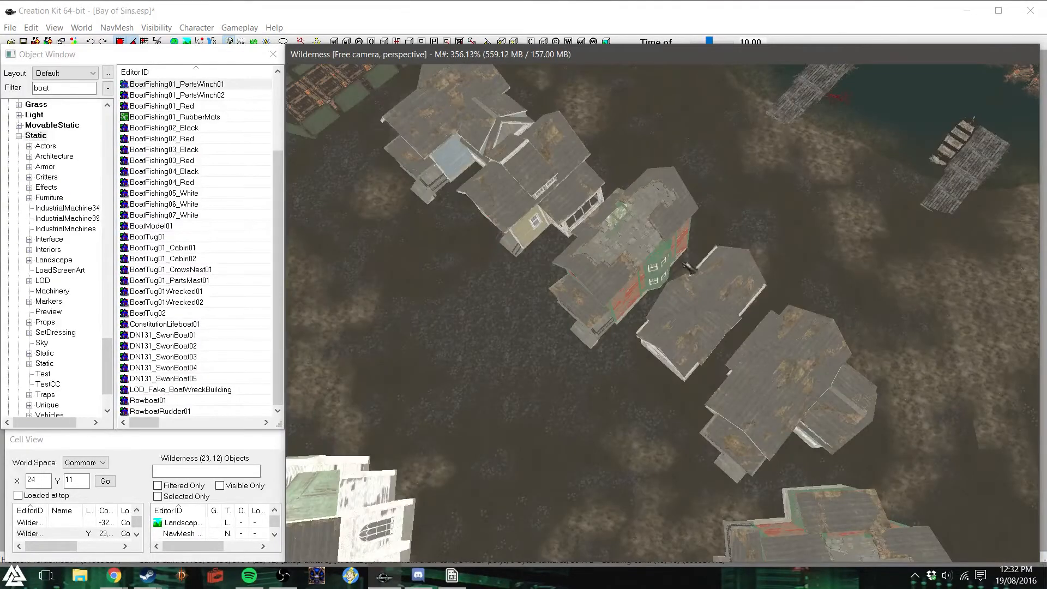
shift+middle_drag(706, 247, 782, 268)
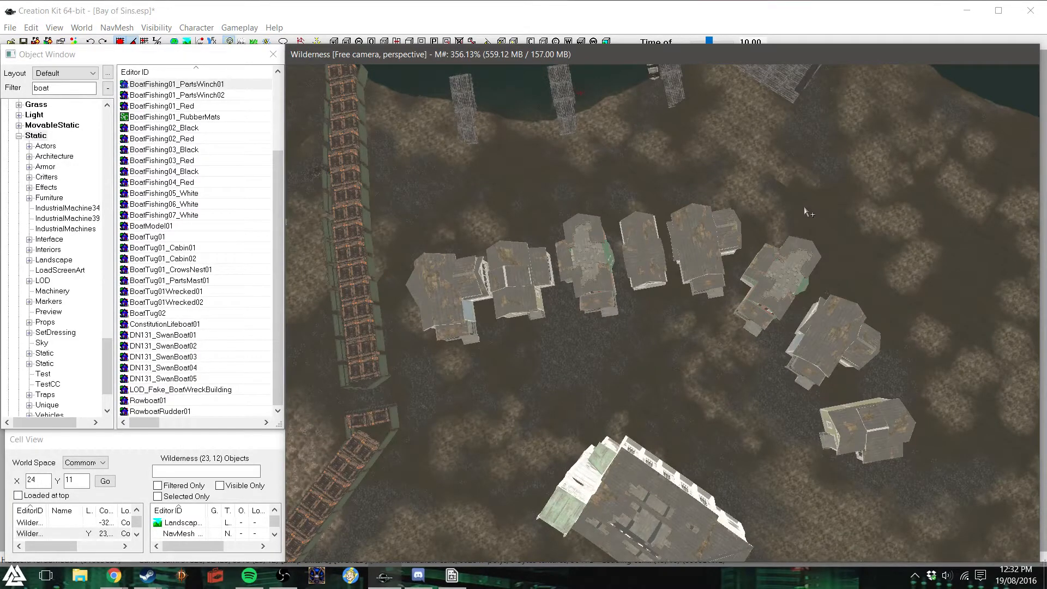
click(589, 266)
drag(629, 170, 948, 457)
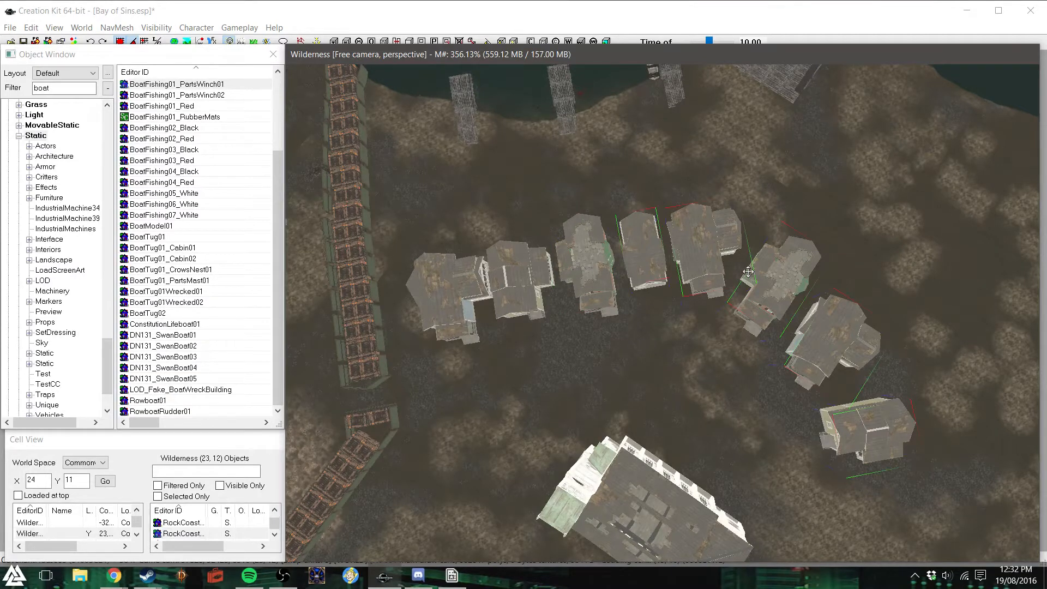
key(d)
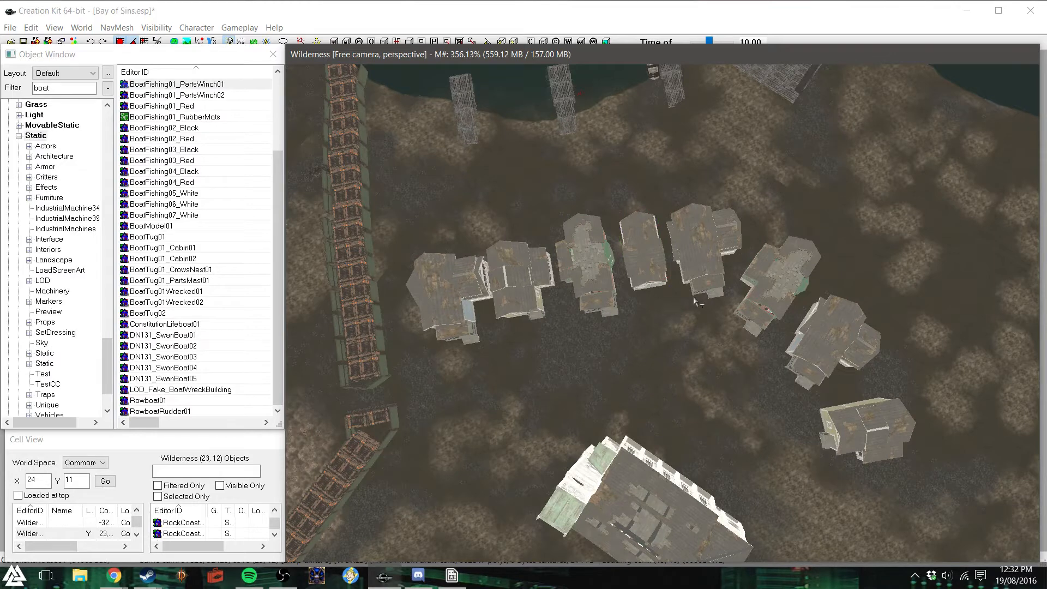
- Inspect the shoreline and open ground beyond the houses and consult the district plan in Island - Possible Divison.png
shift+middle_drag(693, 296, 744, 262)
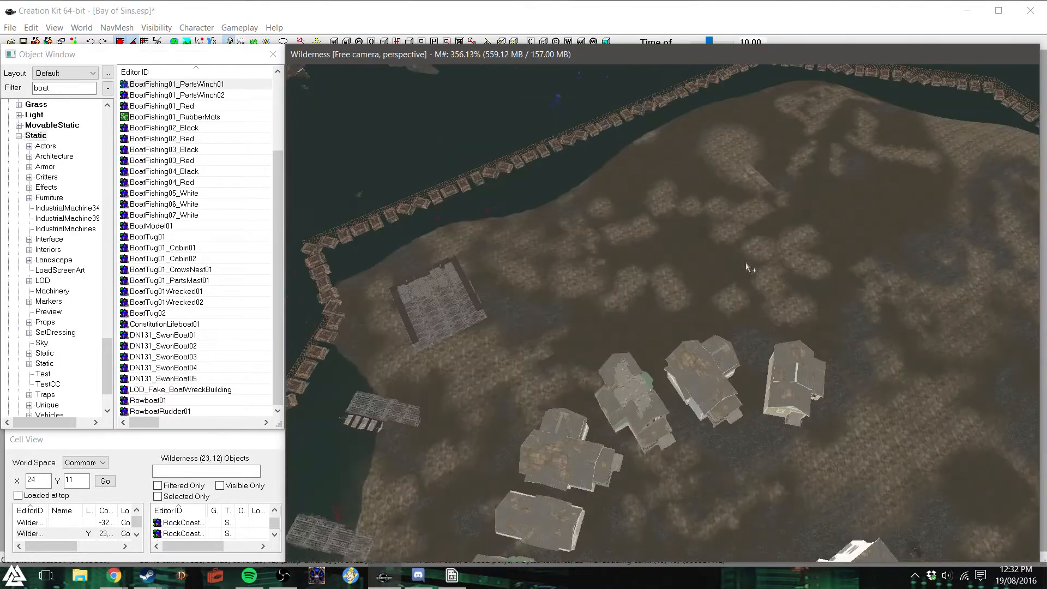
shift+middle_drag(681, 286, 666, 270)
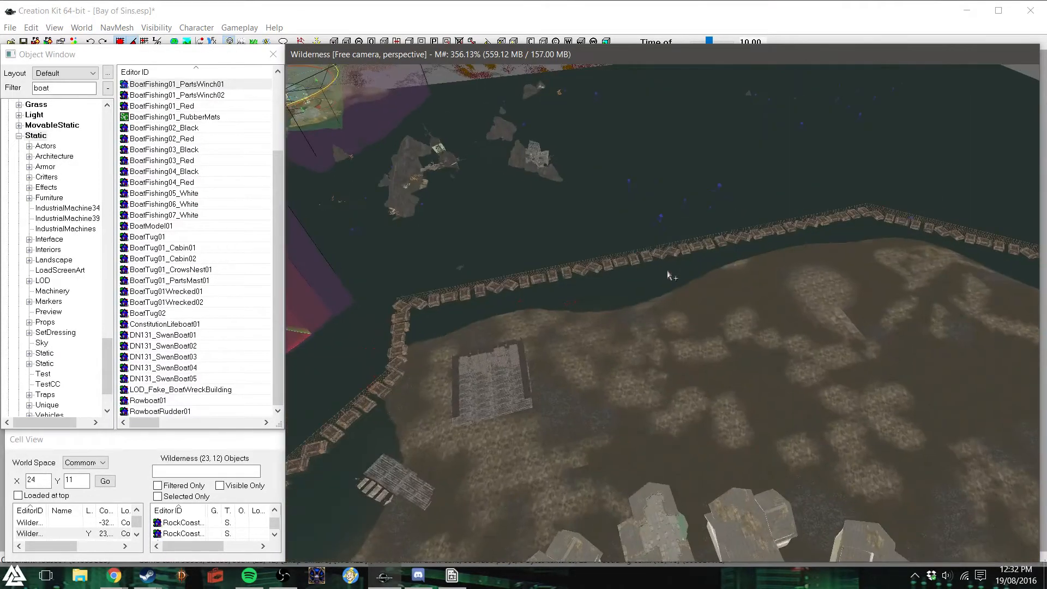
scroll(667, 270, up, 3)
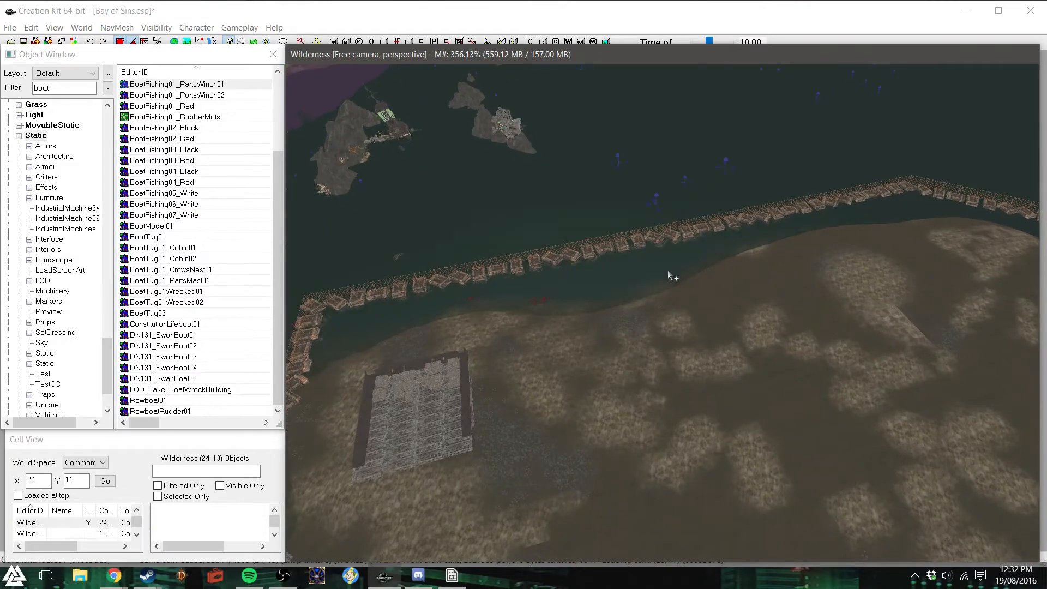
scroll(667, 270, up, 2)
shift+middle_drag(667, 270, 680, 303)
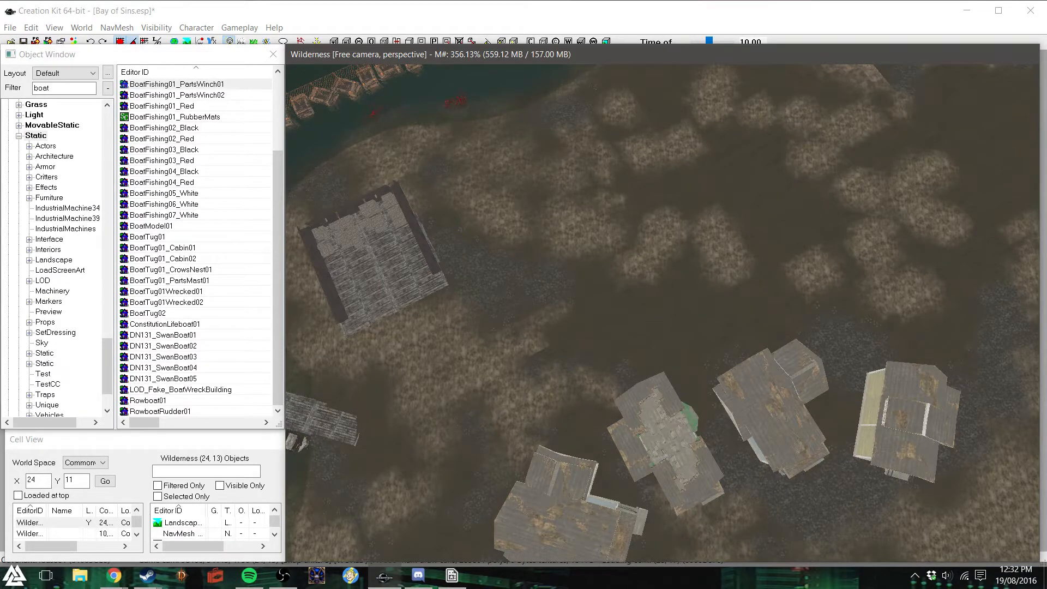
key(super+e)
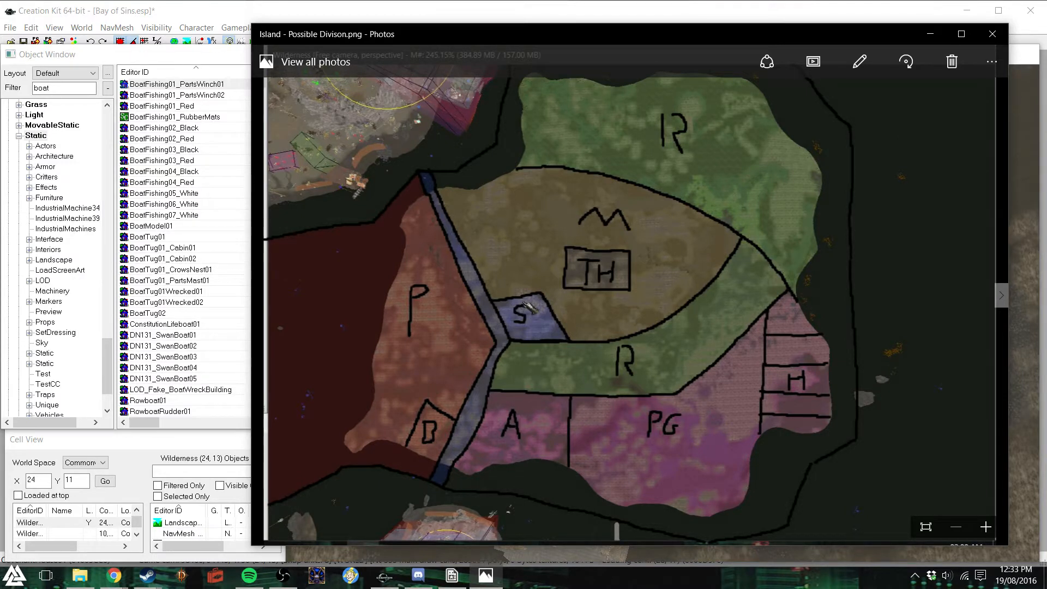
click(993, 34)
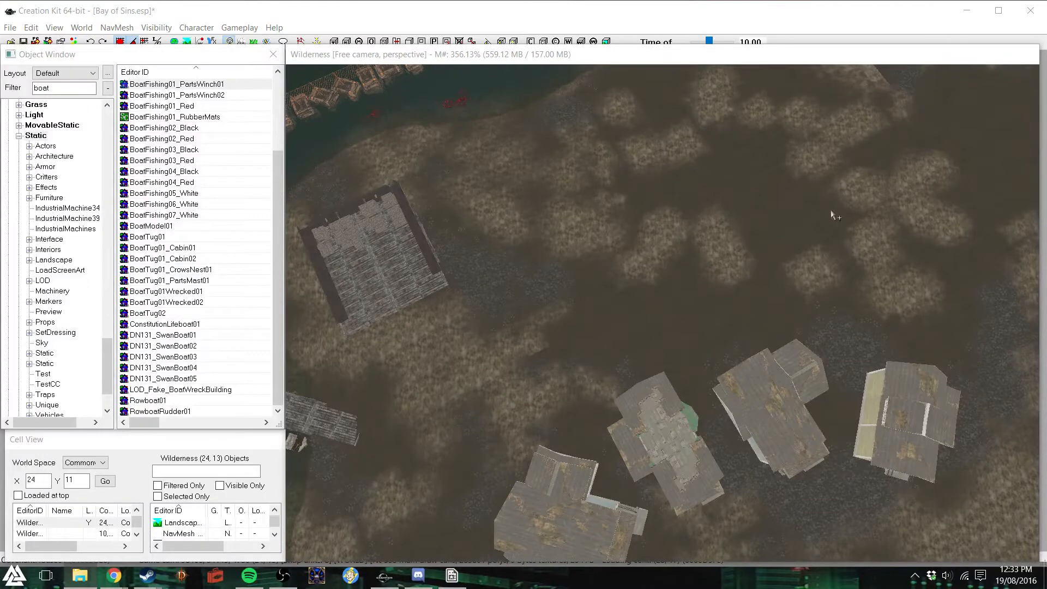
- Bring the bare ground near the far fence into view and filter the object list by "house"
click(595, 65)
shift+middle_drag(610, 228, 694, 191)
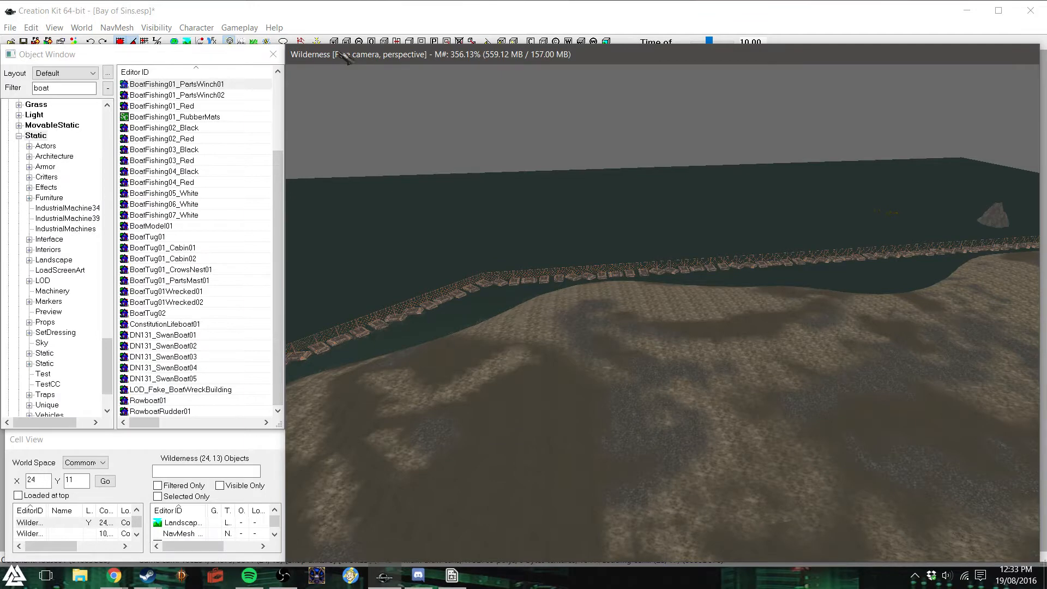
scroll(758, 381, up, 2)
shift+middle_drag(758, 381, 738, 385)
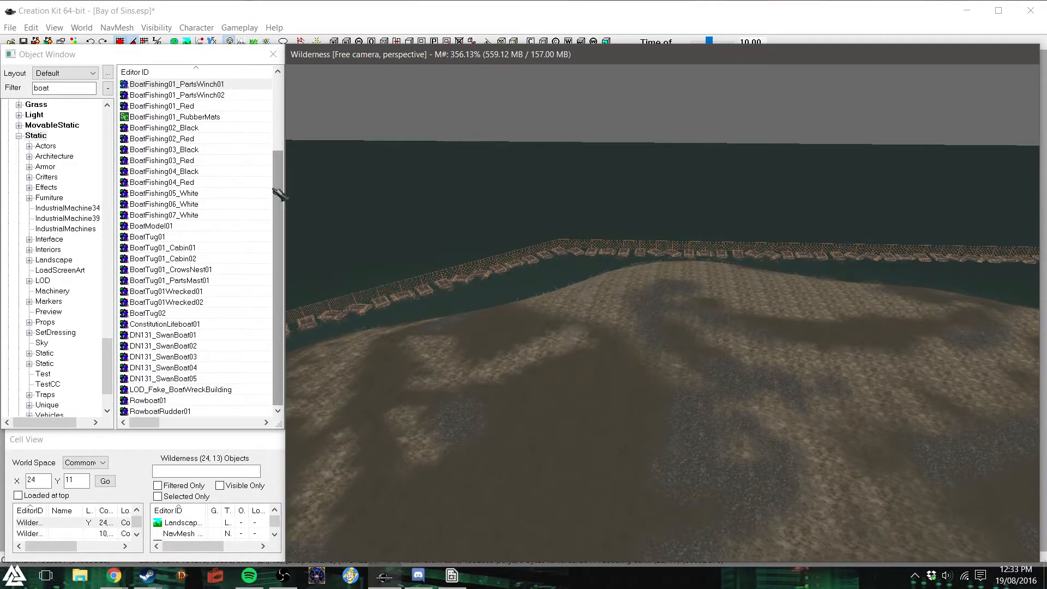
drag(278, 181, 275, 109)
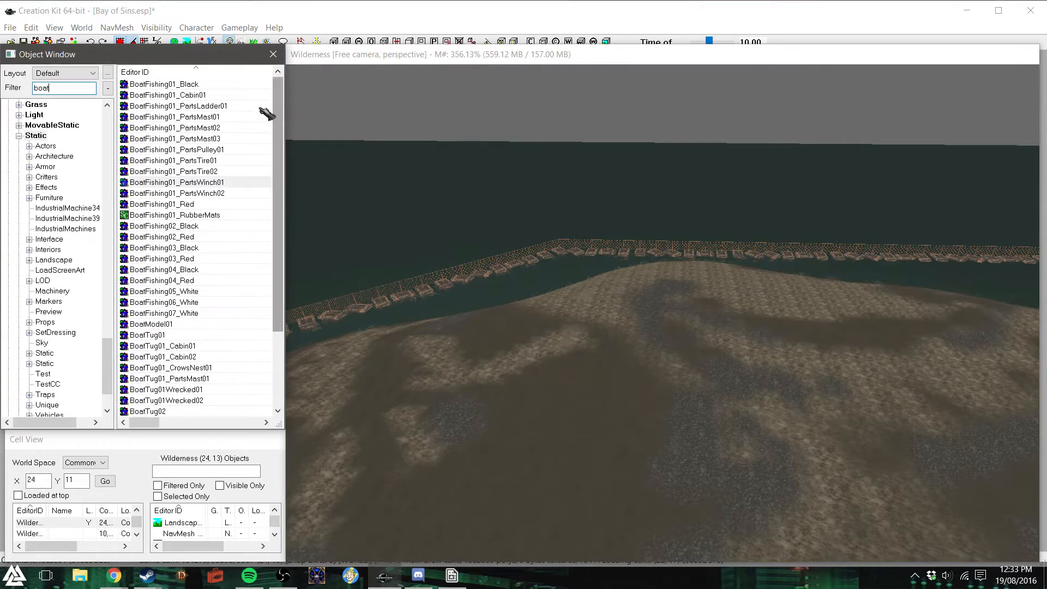
drag(56, 88, 29, 87)
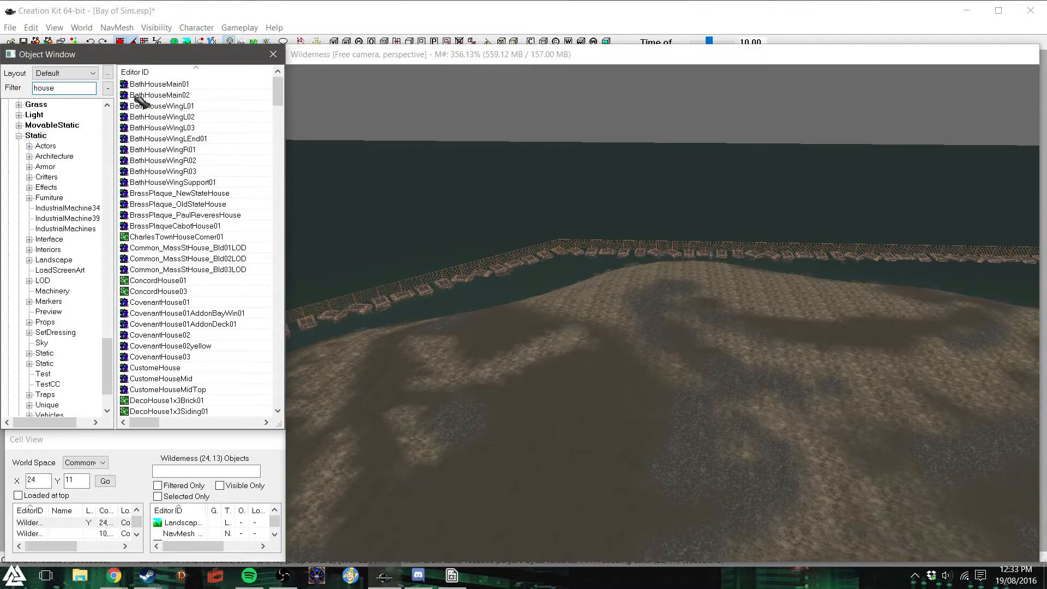
- Browse the house-related statics and place an RRSignSafehouse01 on the bare ground
drag(279, 98, 277, 210)
scroll(265, 232, down, 13)
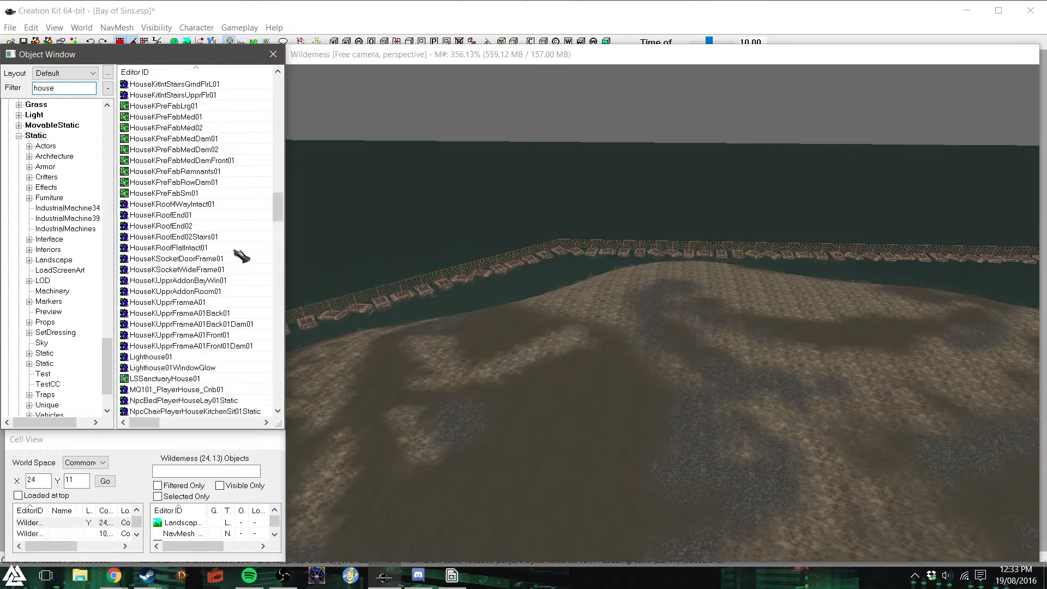
scroll(229, 273, down, 15)
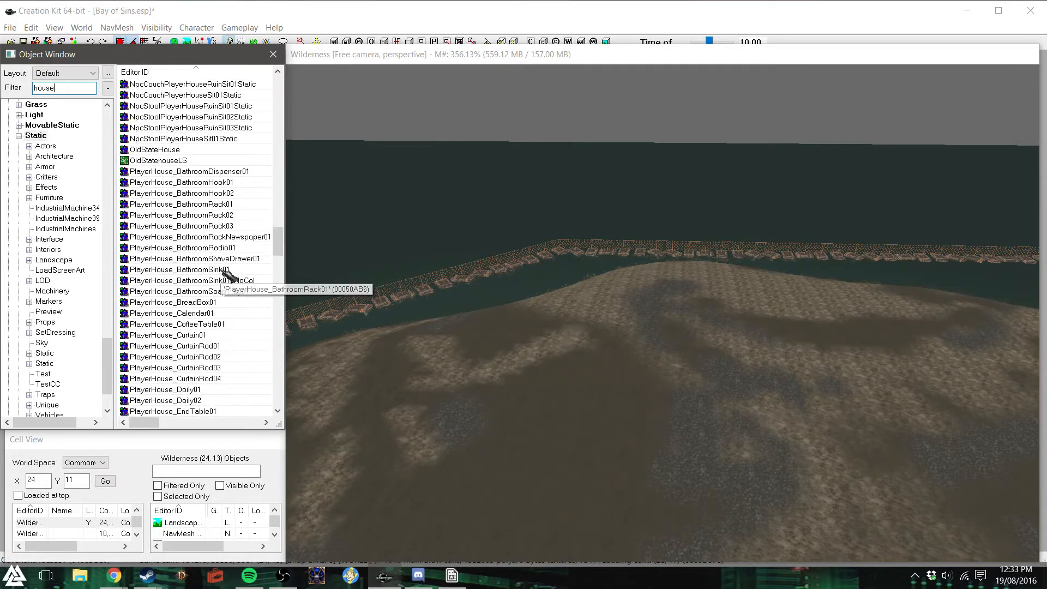
scroll(228, 272, down, 15)
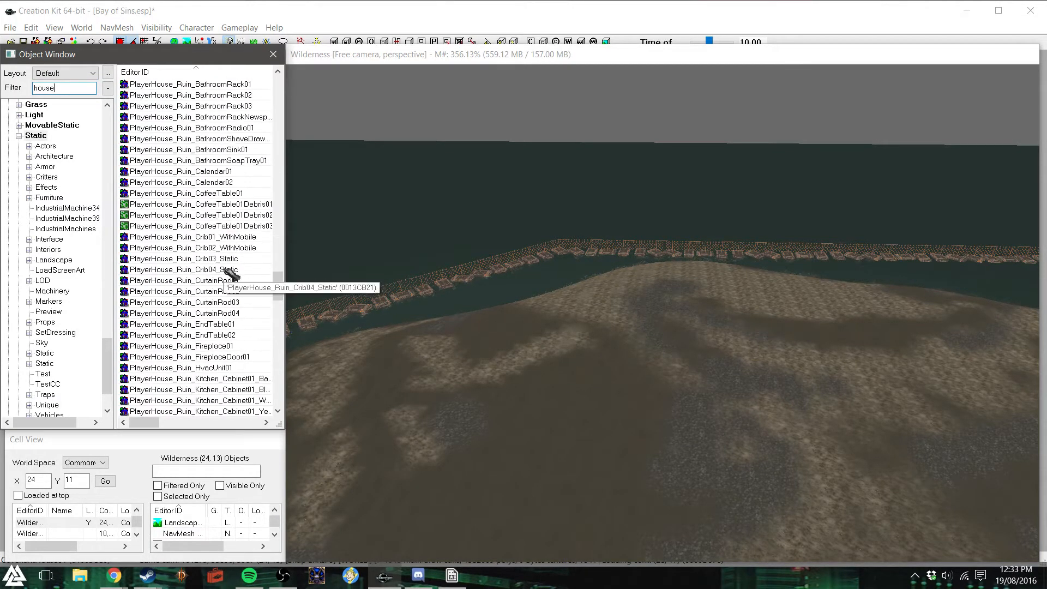
scroll(224, 272, down, 15)
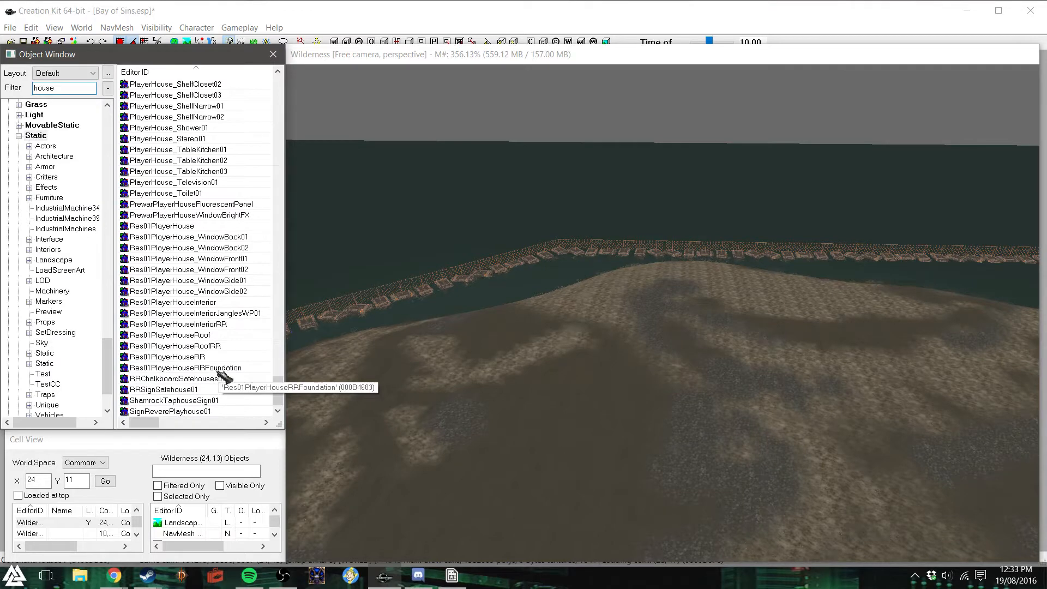
drag(210, 391, 569, 477)
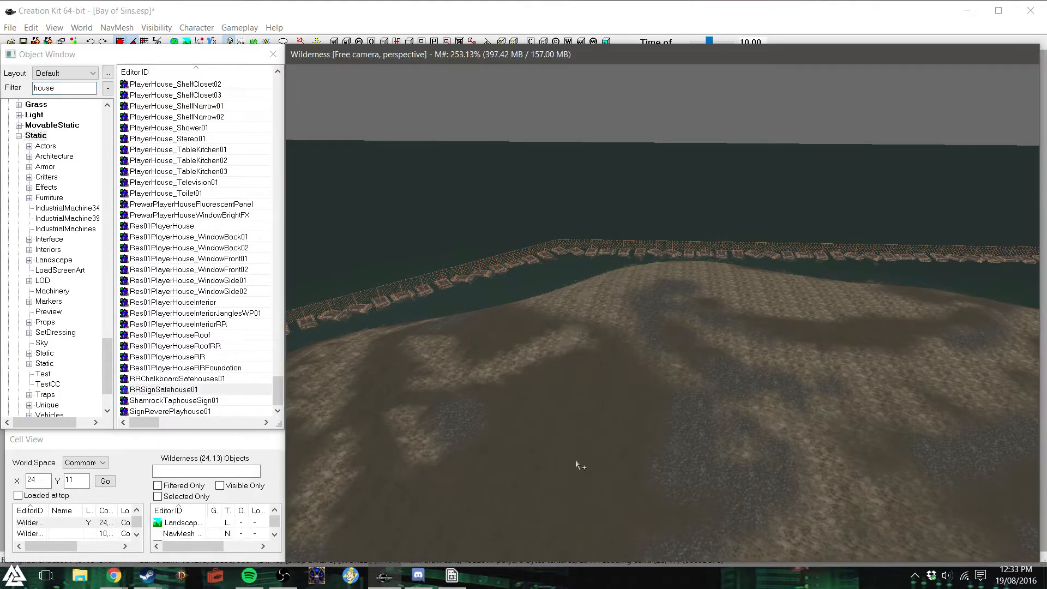
- Inspect the RRSignSafehouse01 up close, try raising it off the ground, and delete it
scroll(582, 424, up, 3)
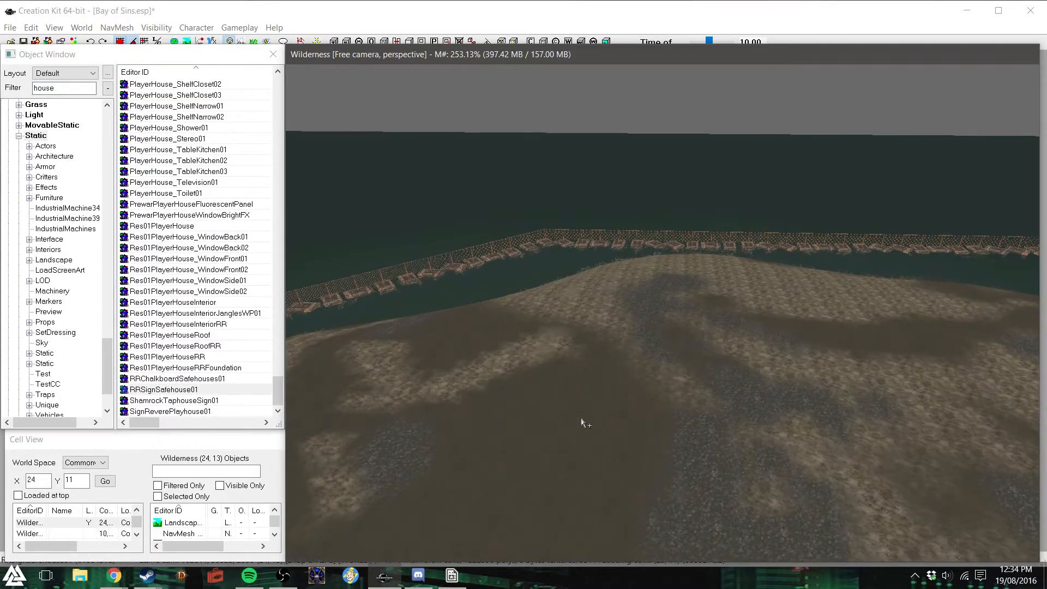
key(shift+f)
shift+middle_drag(696, 352, 667, 322)
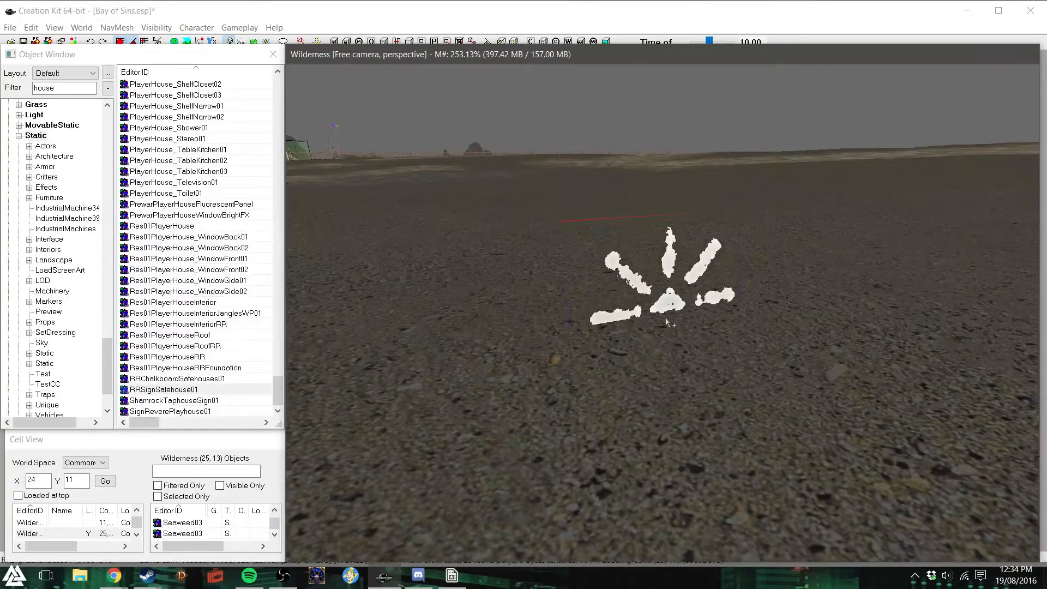
key(z)
drag(664, 303, 667, 60)
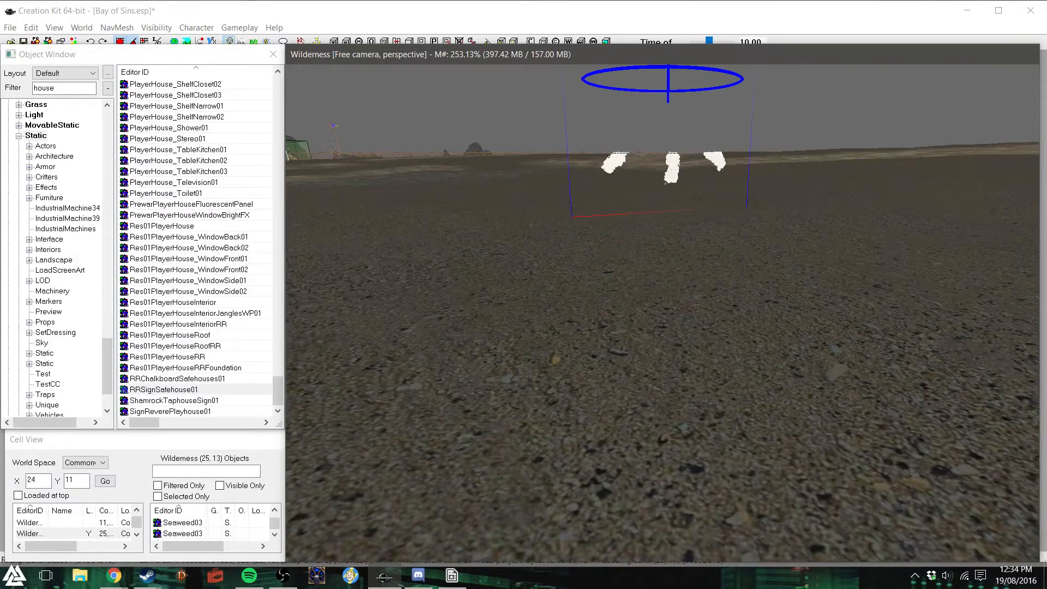
shift+middle_drag(668, 77, 672, 88)
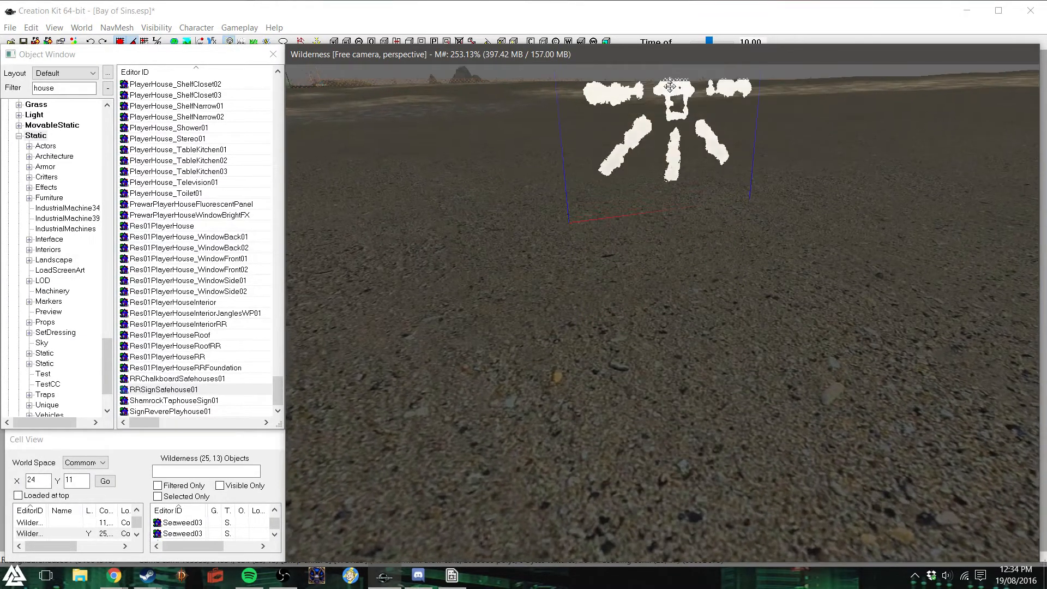
scroll(672, 89, down, 5)
scroll(676, 92, down, 3)
key(Delete)
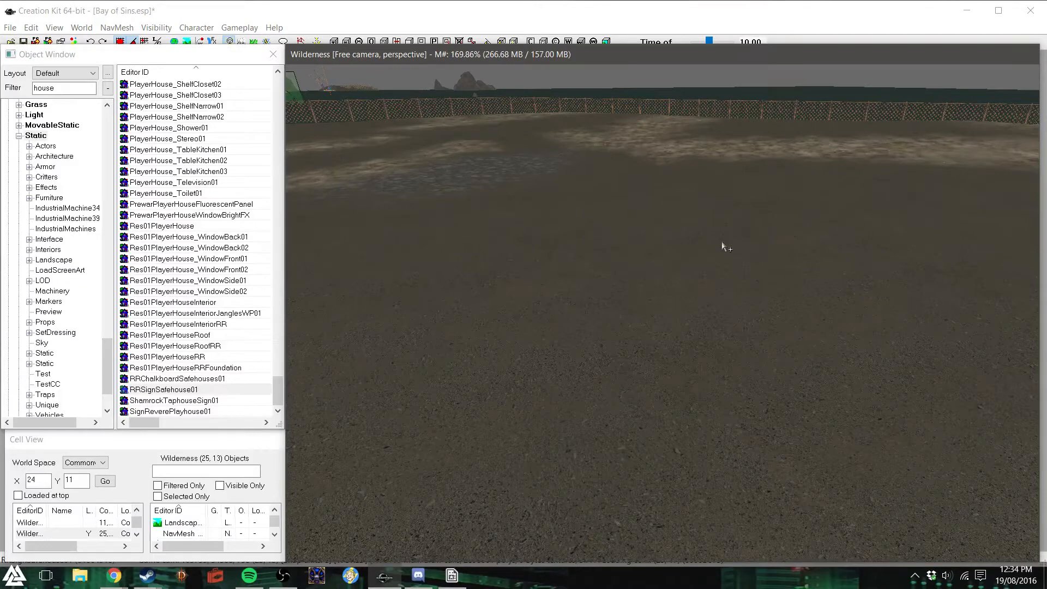
- Try a Res01PlayerHouseRRFoundation on the bare ground, adjust its height, and delete it
scroll(720, 244, down, 3)
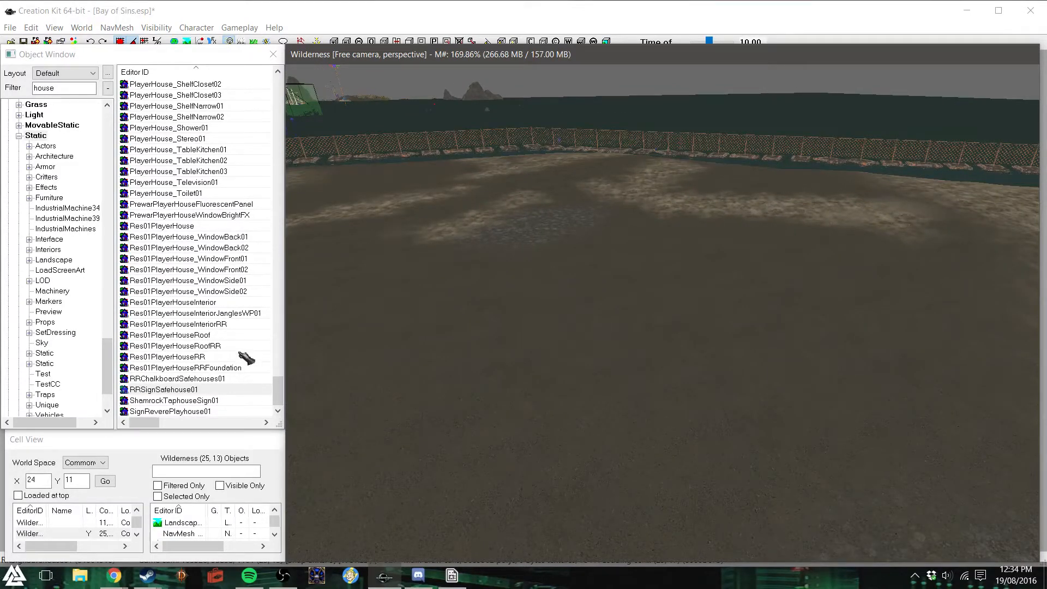
drag(182, 367, 674, 309)
key(z)
drag(657, 402, 658, 365)
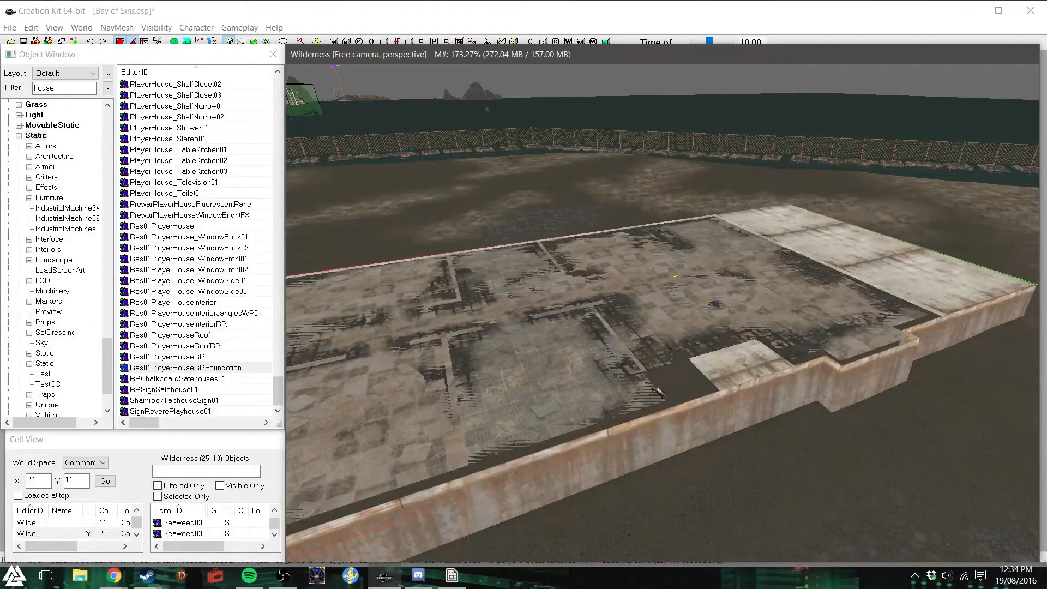
shift+middle_drag(660, 391, 605, 373)
key(z)
drag(605, 374, 604, 385)
shift+middle_drag(604, 384, 610, 415)
scroll(610, 415, down, 3)
key(Delete)
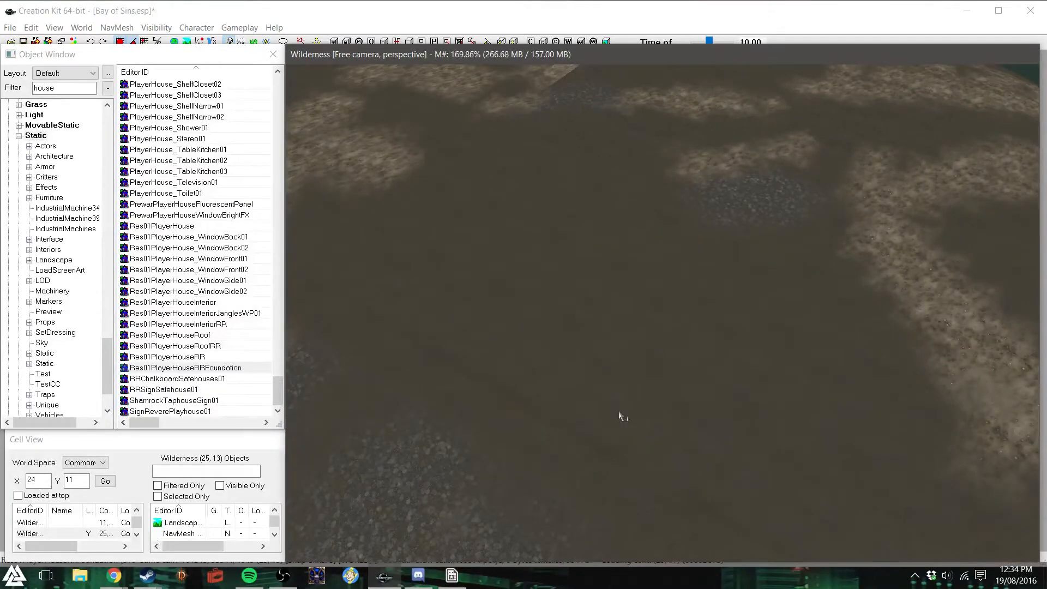
- Try out the Res01PlayerHouseRR shell and the Res01PlayerHouseRoofRR on the bare ground, deleting each one
drag(169, 357, 537, 301)
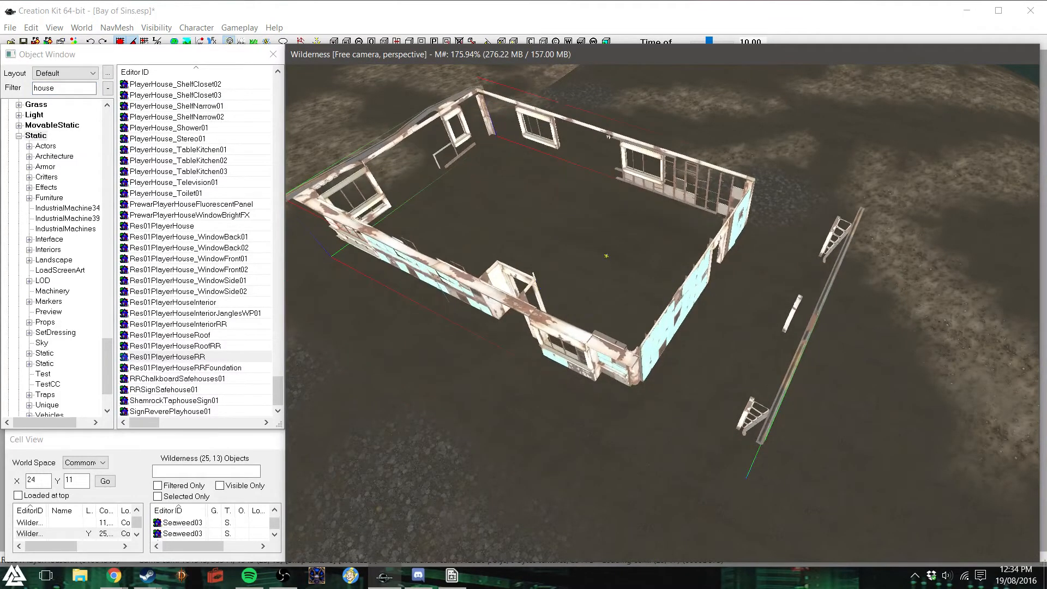
middle_drag(642, 372, 659, 332)
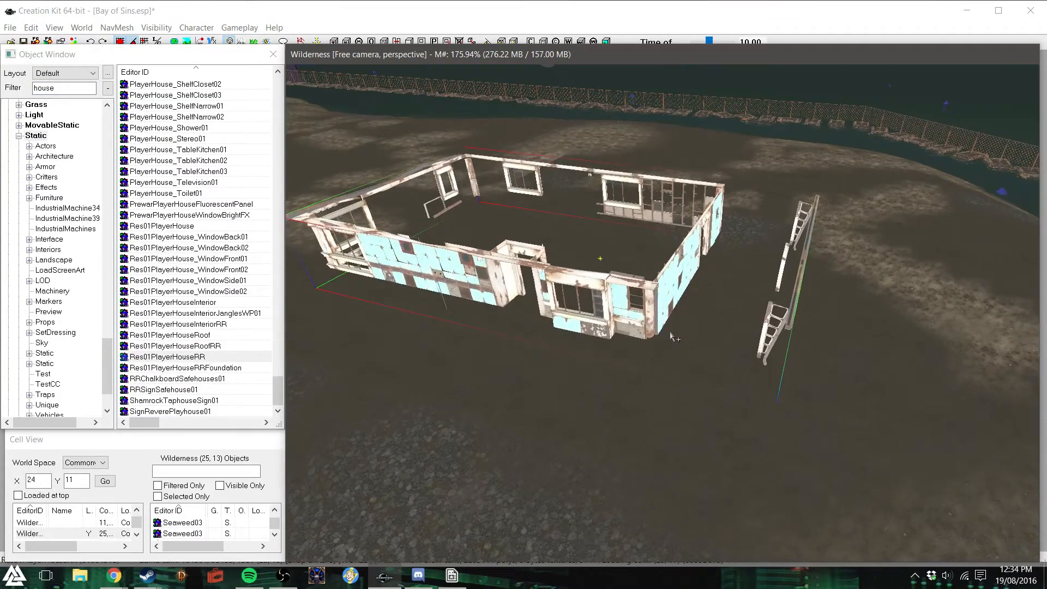
key(Delete)
drag(207, 346, 607, 224)
key(z)
key(Delete)
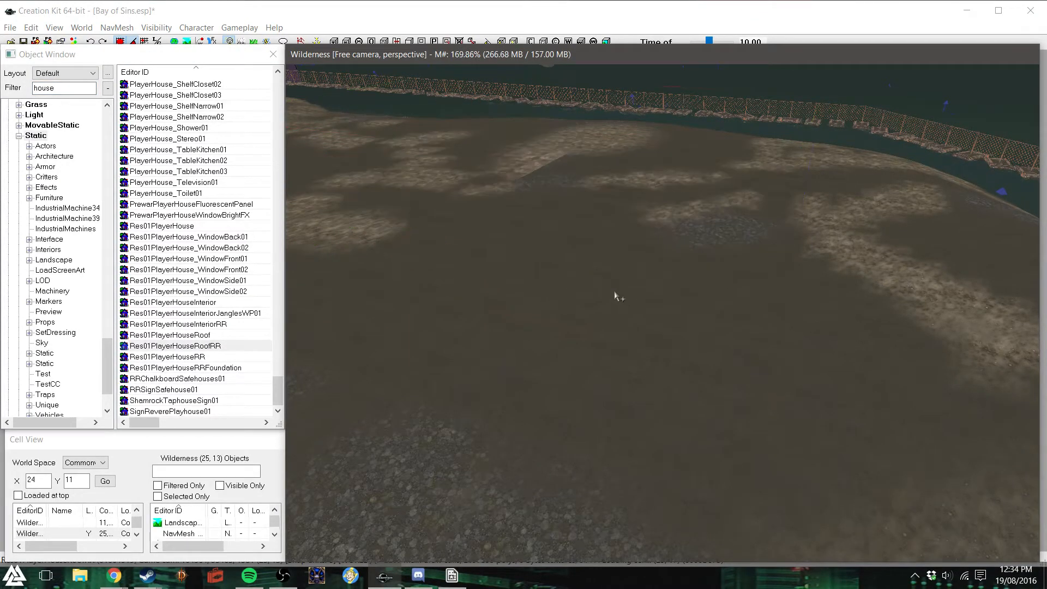
- Try out the Res01PlayerHouseRoof and the Res01PlayerHouseInteriorRR on the bare ground, deleting each one
drag(207, 335, 731, 291)
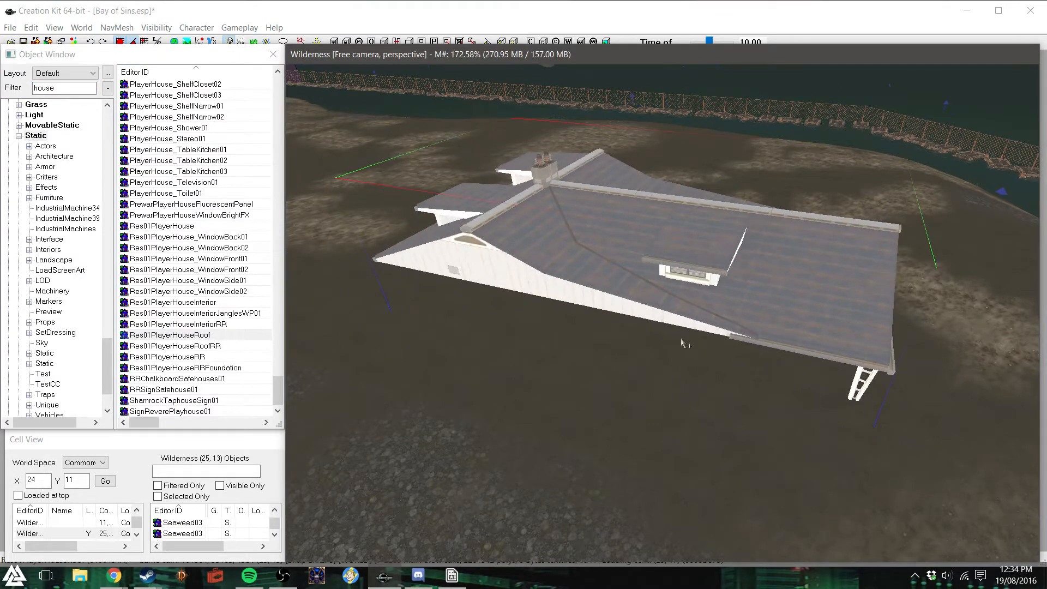
key(Delete)
drag(213, 325, 516, 307)
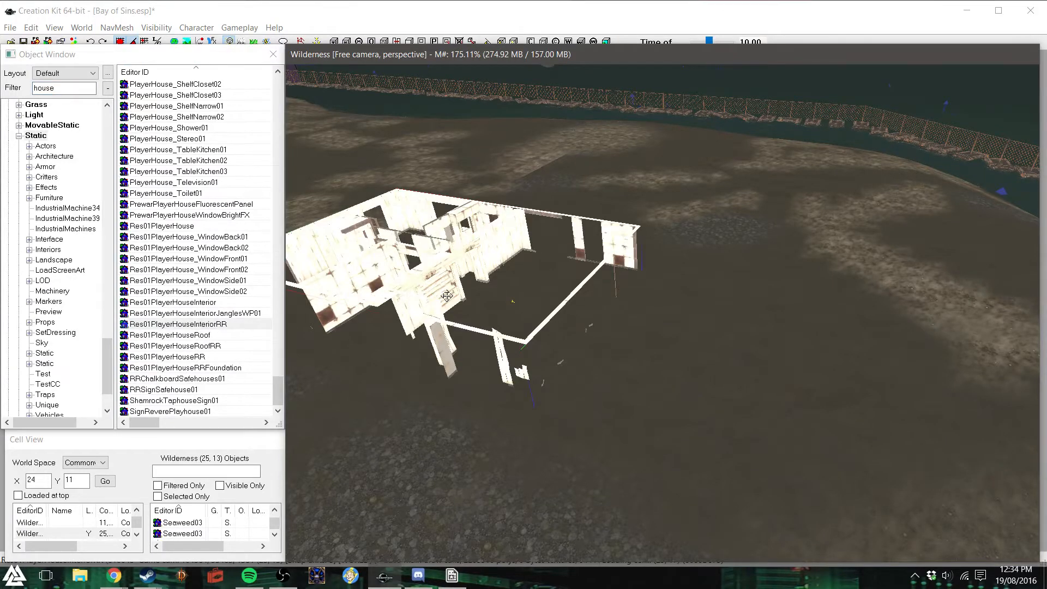
drag(447, 295, 537, 284)
key(Delete)
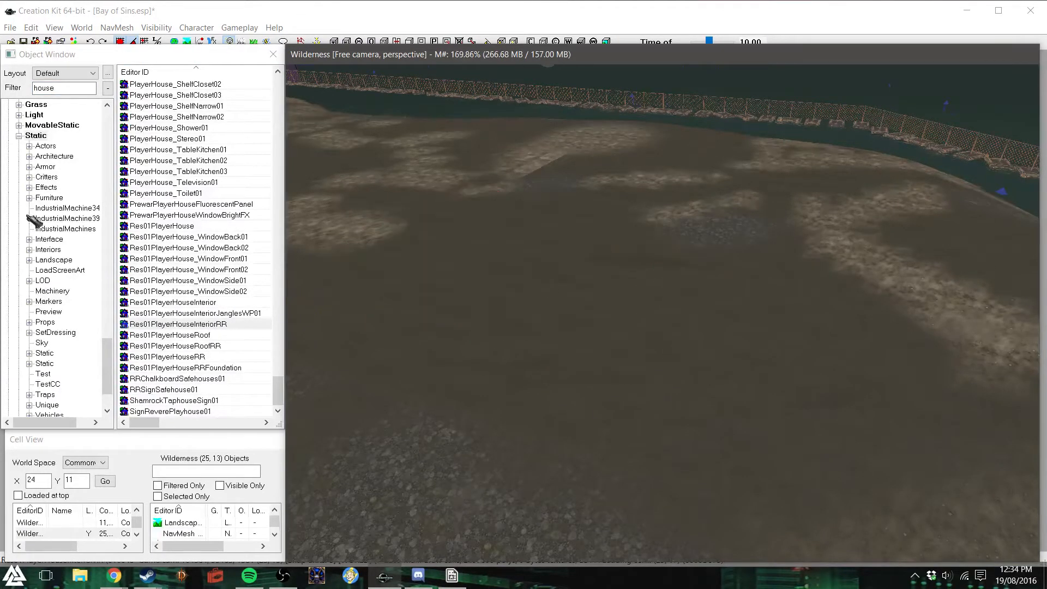
- Try a Res01PlayerHouseInterior on the bare ground, reposition it to view its rooms, and delete it
drag(199, 302, 613, 264)
key(z)
drag(521, 316, 521, 273)
drag(534, 231, 606, 464)
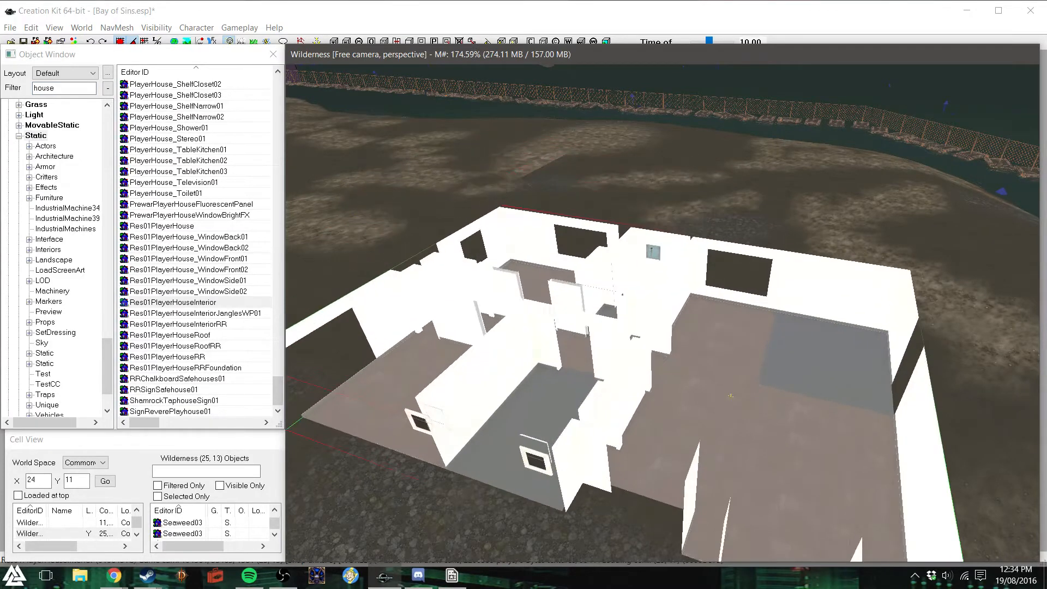
drag(731, 396, 622, 394)
mouse_move(633, 403)
right_down()
mouse_move(949, 403)
mouse_move(628, 402)
right_up()
key(Delete)
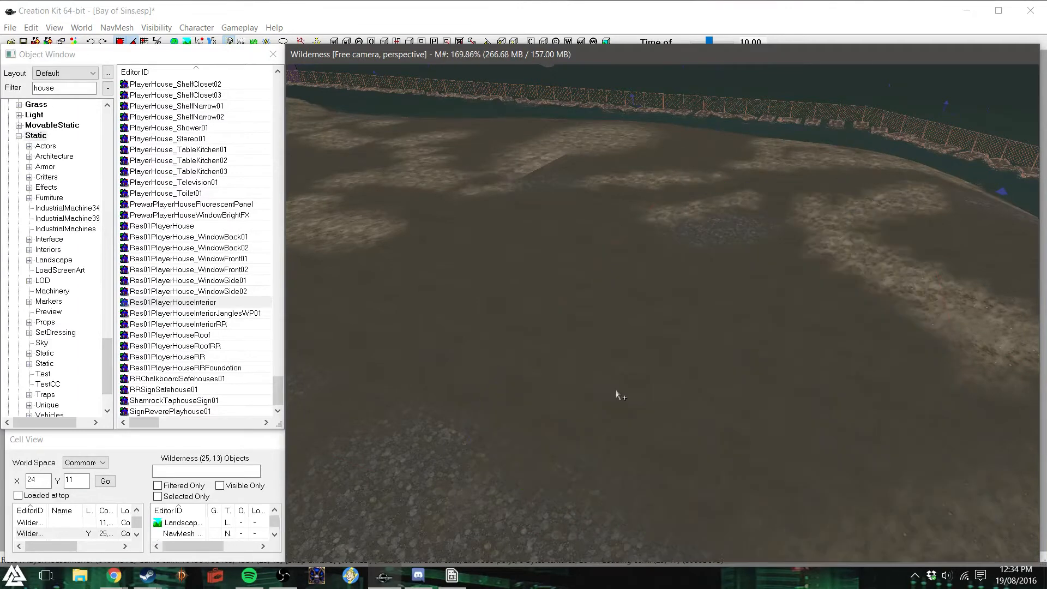
- Place a Res01PlayerHouse on the bare ground, reposition it, and view its front facade
scroll(212, 258, up, 2)
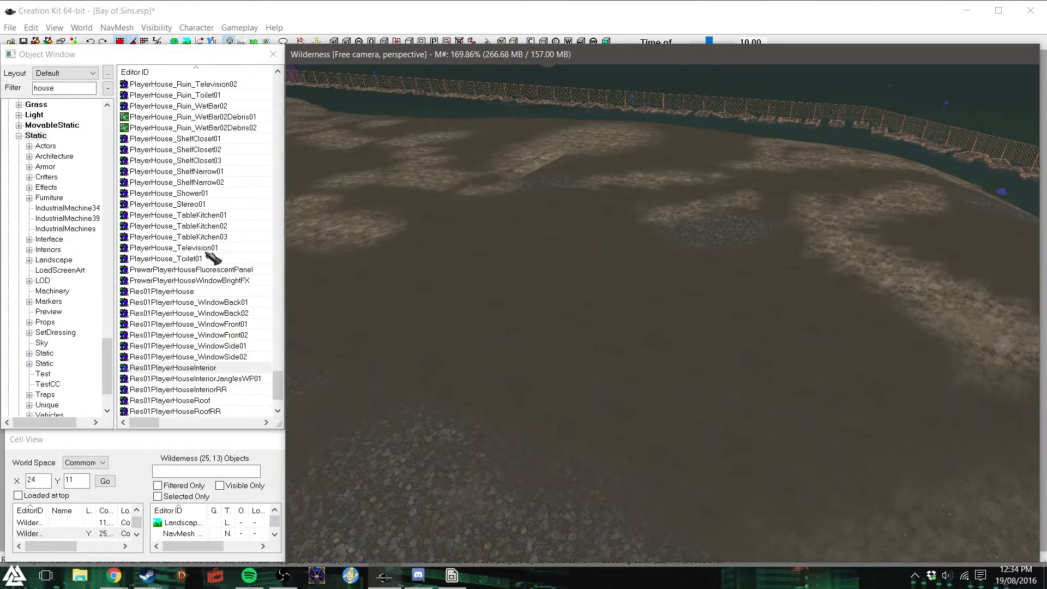
drag(185, 269, 305, 281)
drag(195, 238, 480, 319)
drag(498, 372, 563, 360)
drag(543, 298, 711, 278)
shift+middle_drag(753, 328, 751, 306)
scroll(630, 248, up, 5)
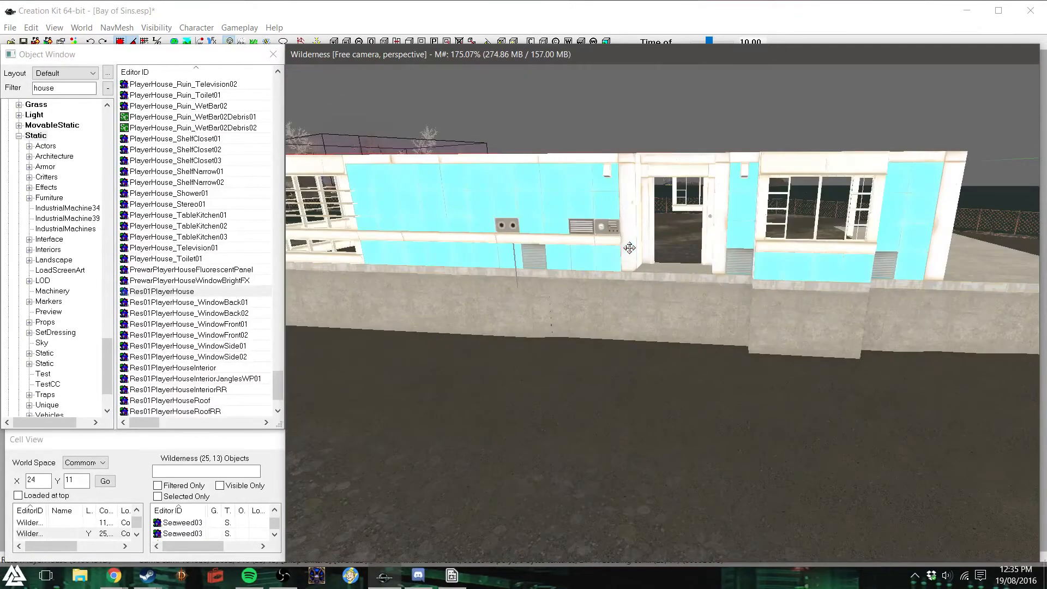
- Examine the Res01PlayerHouse with the viewport's bright lighting switched off, and switch the lighting back on
click(230, 41)
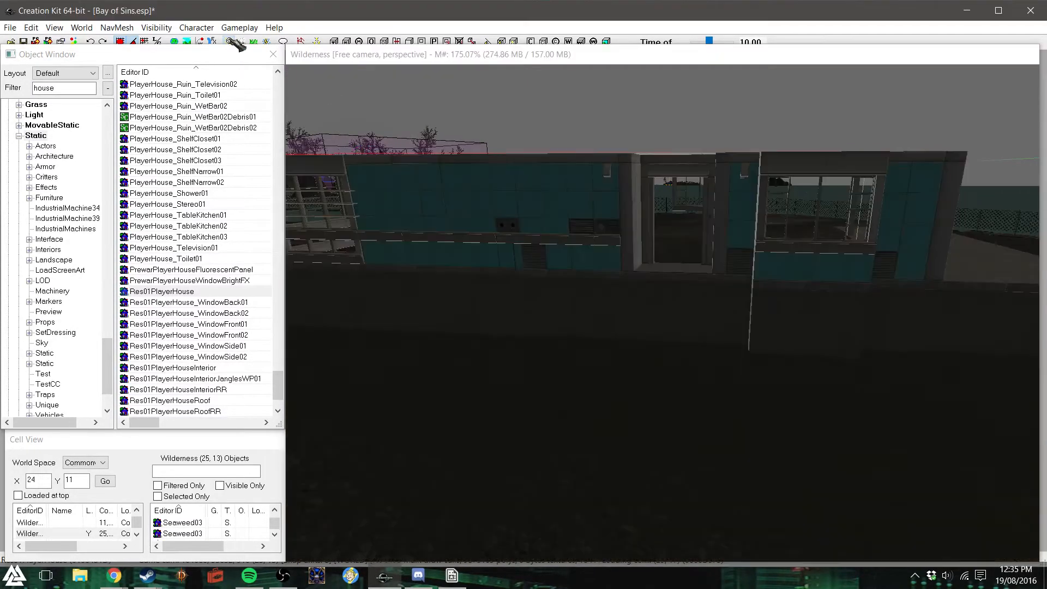
mouse_move(643, 305)
shift+middle_down()
mouse_move(502, 303)
mouse_move(697, 306)
mouse_move(640, 306)
shift+middle_up()
scroll(615, 297, down, 6)
scroll(640, 306, up, 2)
scroll(537, 265, up, 3)
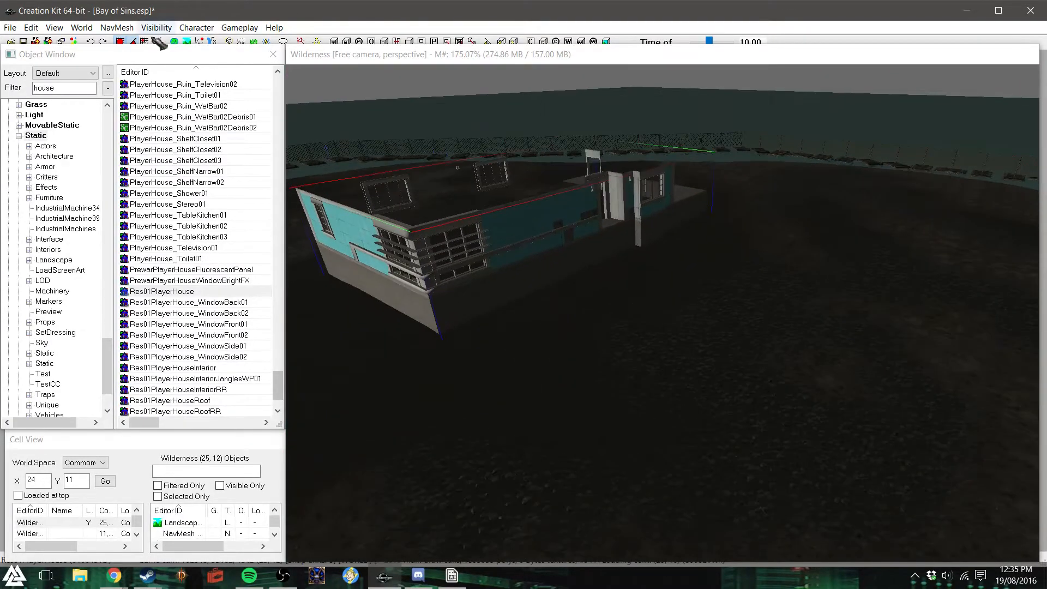
click(230, 41)
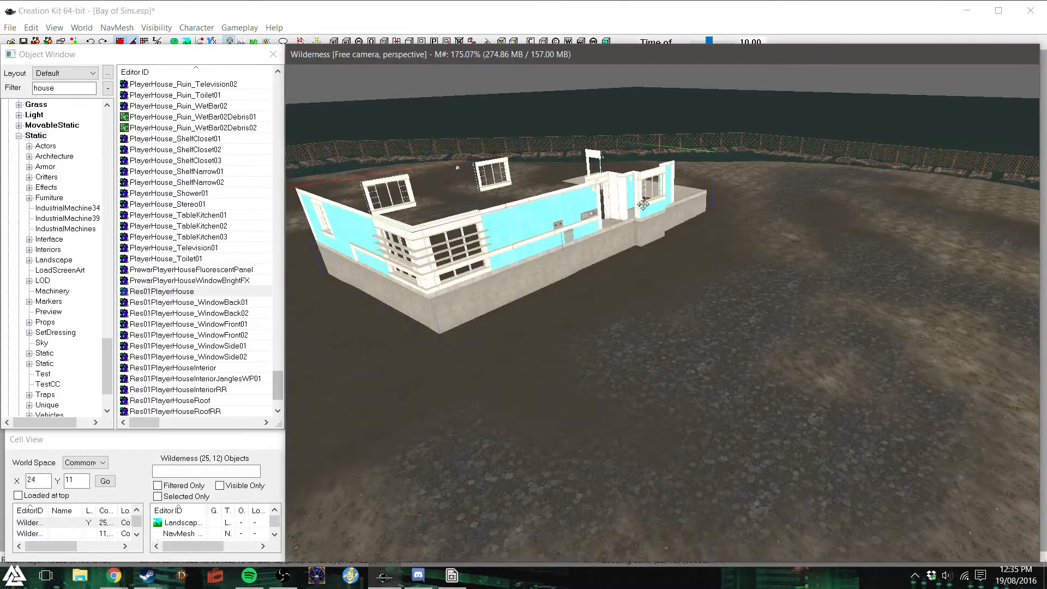
- Try rotating the Res01PlayerHouse about its vertical axis to examine its other sides, and delete it
shift+middle_drag(634, 212, 538, 221)
mouse_move(673, 220)
right_down()
mouse_move(749, 220)
mouse_move(654, 220)
right_up()
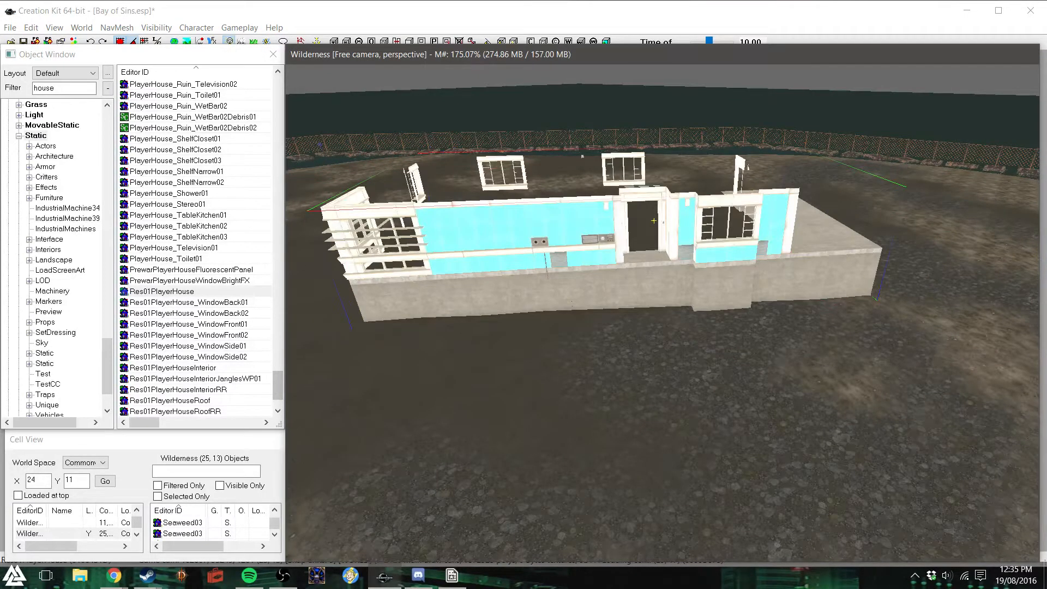
right_drag(583, 157, 781, 181)
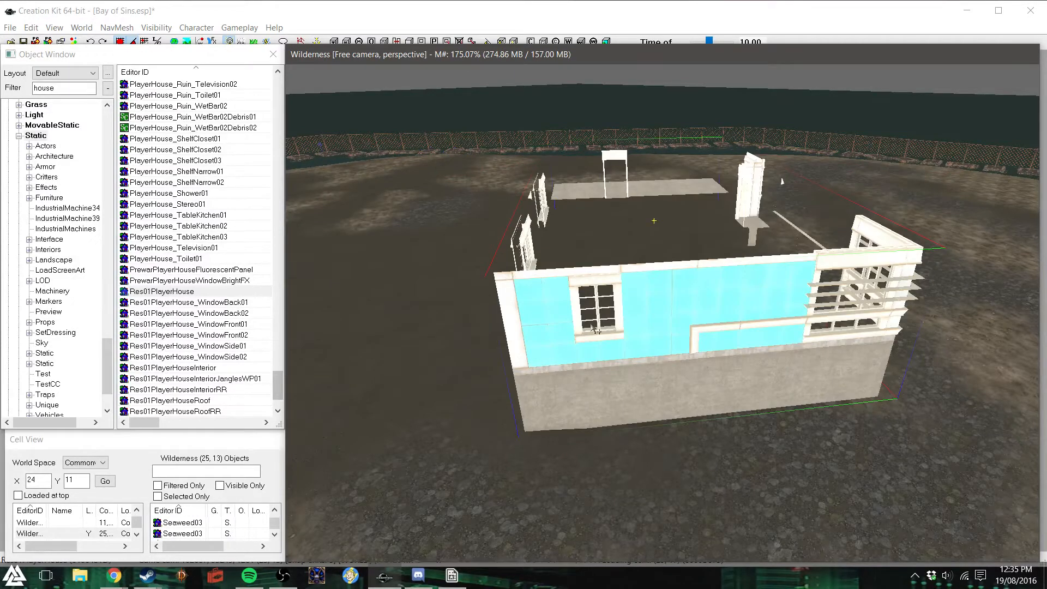
click(279, 389)
scroll(279, 388, down, 2)
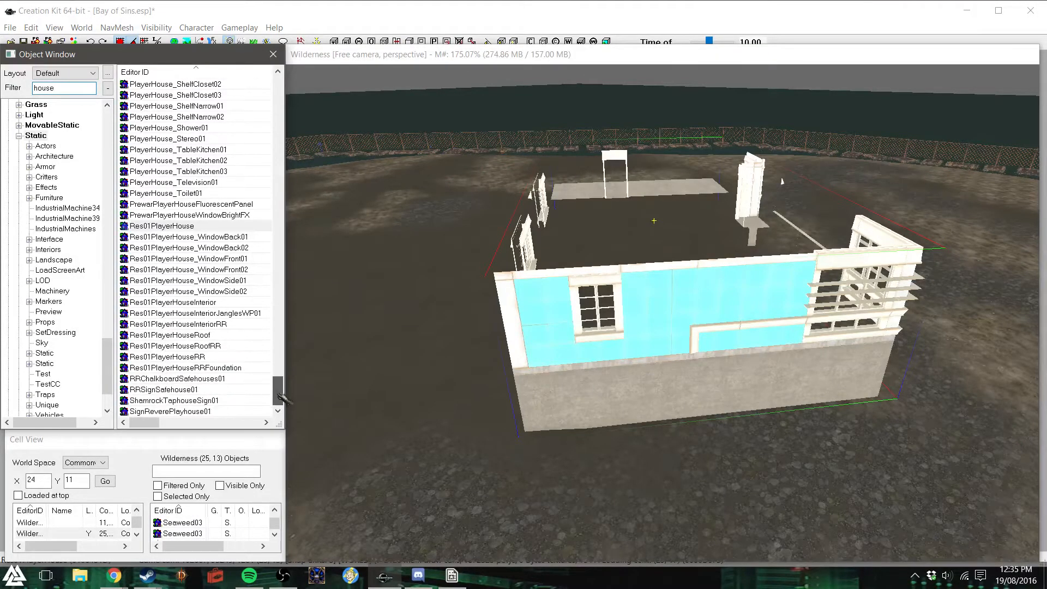
click(659, 395)
key(Delete)
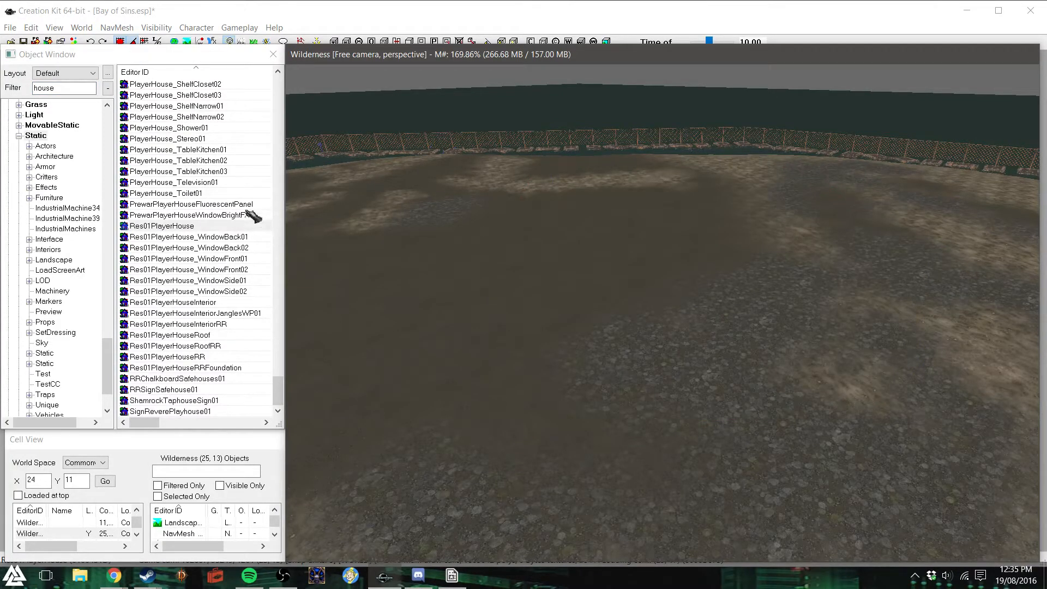
- Go back to the start of the house-related statics, try a BathHouseMain01 on the ground, and delete it
scroll(234, 267, up, 15)
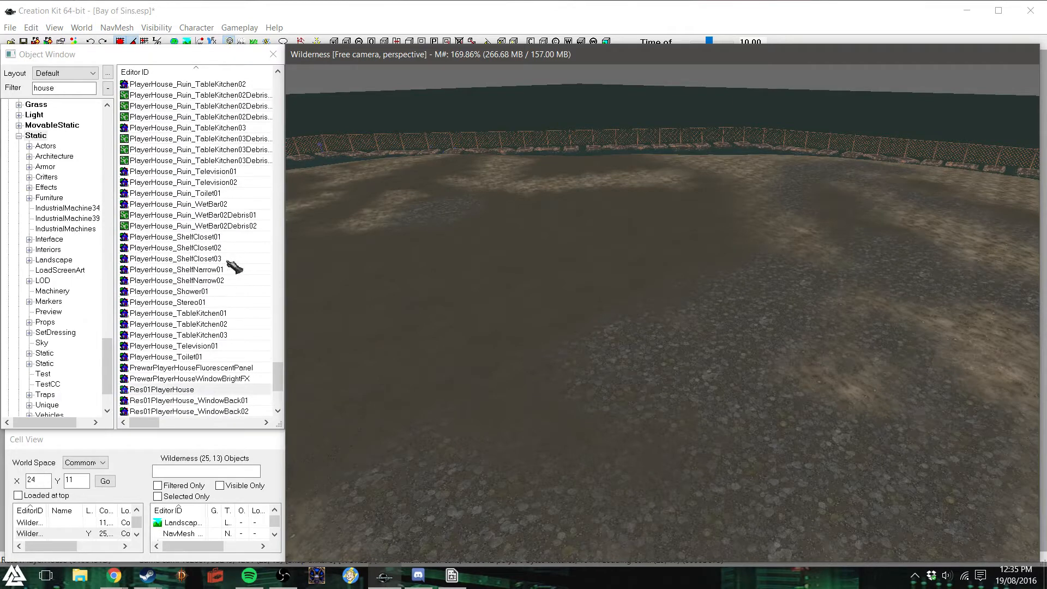
scroll(233, 266, up, 15)
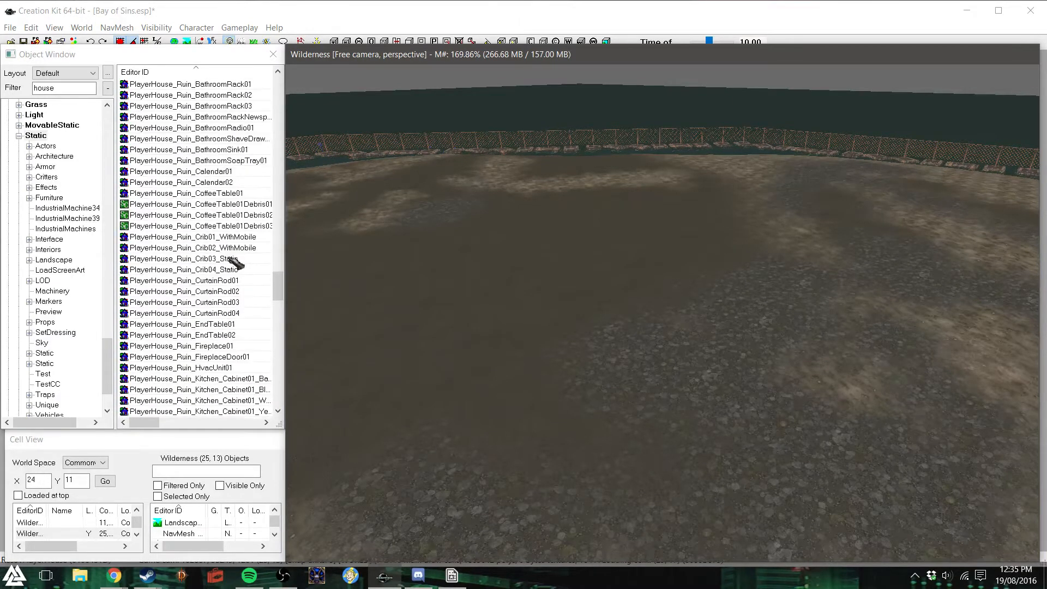
scroll(236, 260, up, 15)
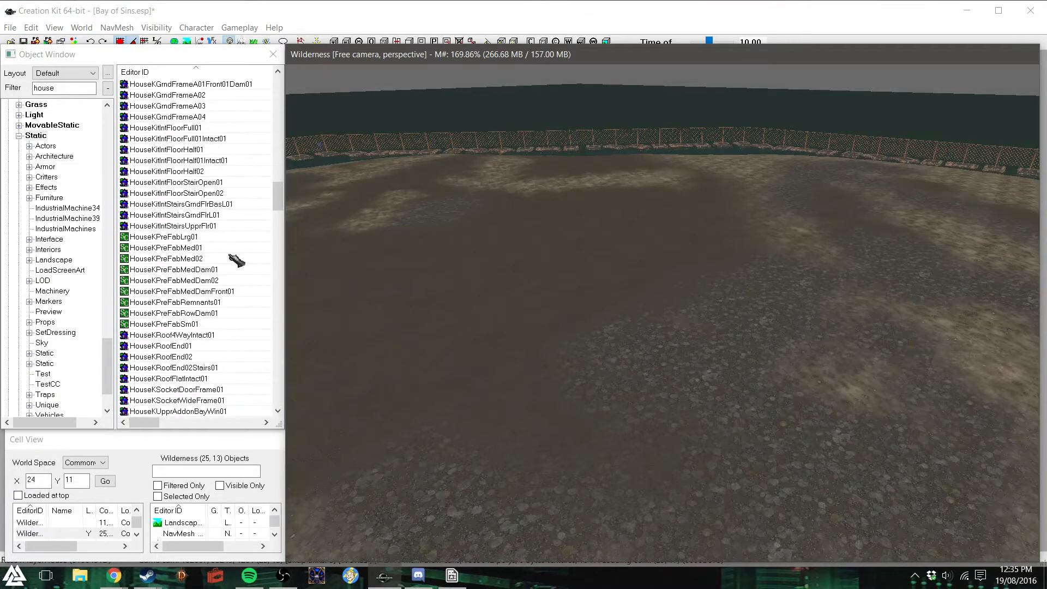
scroll(236, 258, up, 12)
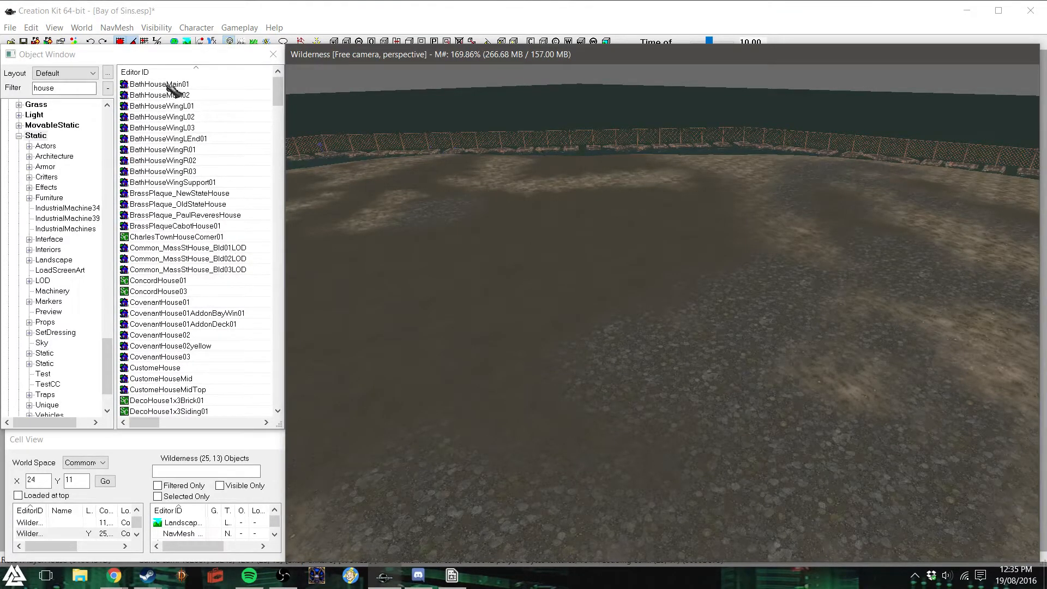
drag(164, 84, 530, 345)
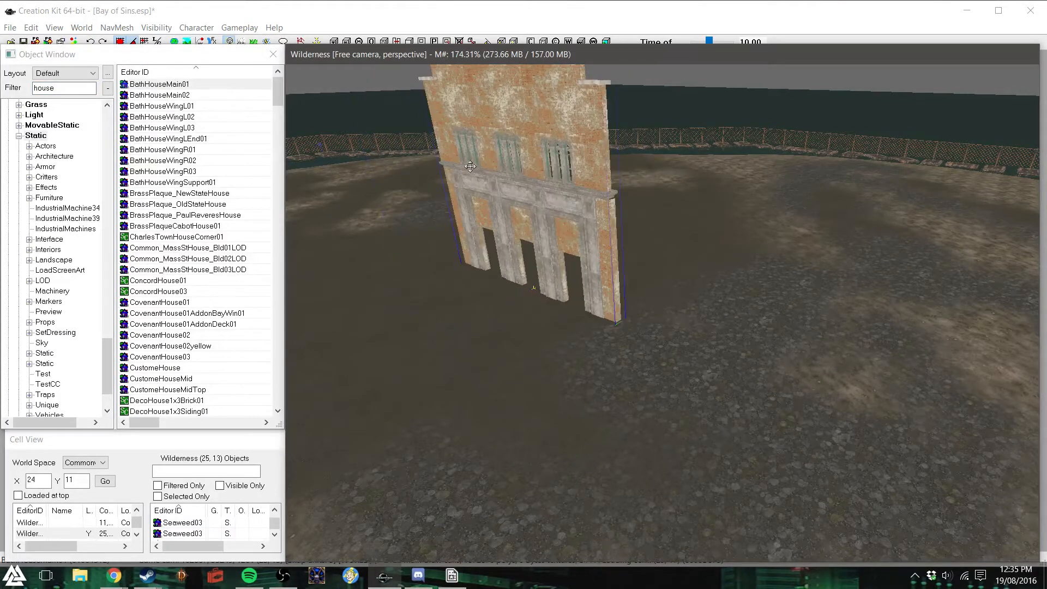
key(Delete)
- Try a CustomeHouse on the bare ground and delete it
scroll(213, 265, down, 3)
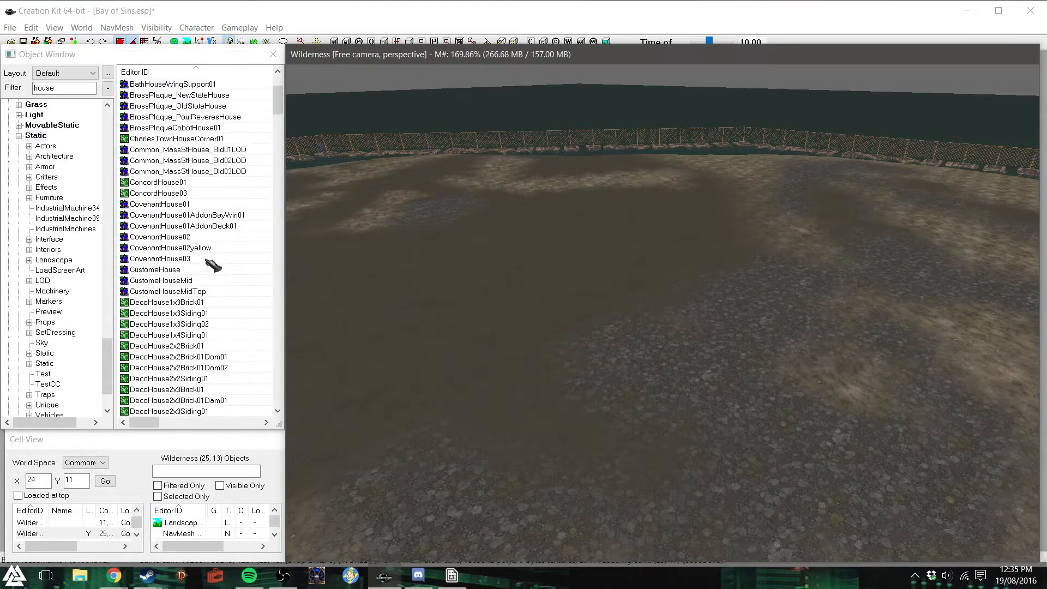
scroll(212, 265, down, 1)
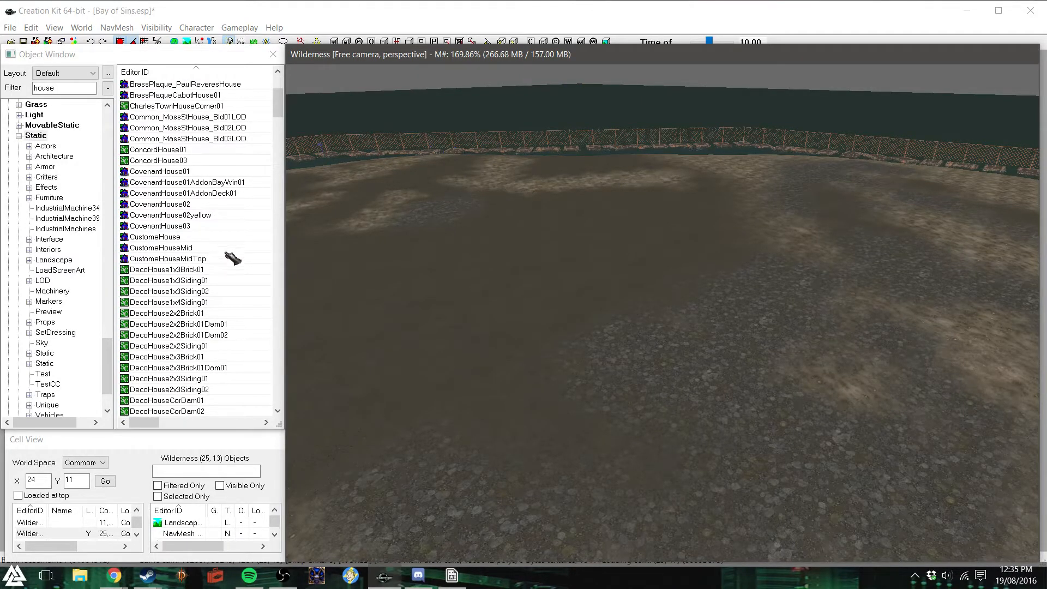
drag(175, 237, 644, 356)
scroll(591, 78, down, 2)
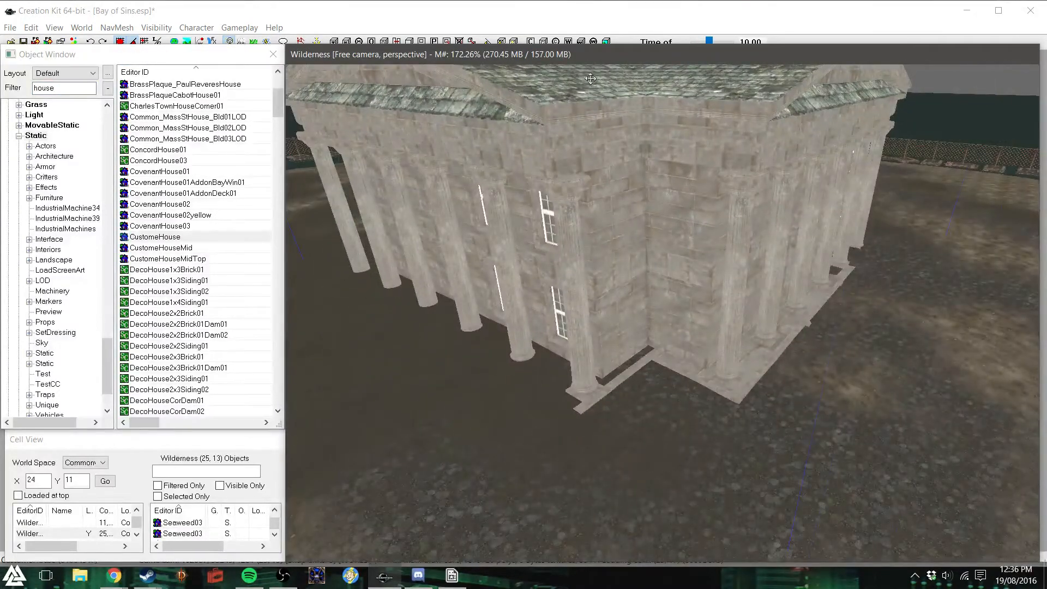
key(Delete)
- Place a DecoHouseRes01 on the bare ground and turn it to show its porch and bay window
scroll(177, 237, down, 6)
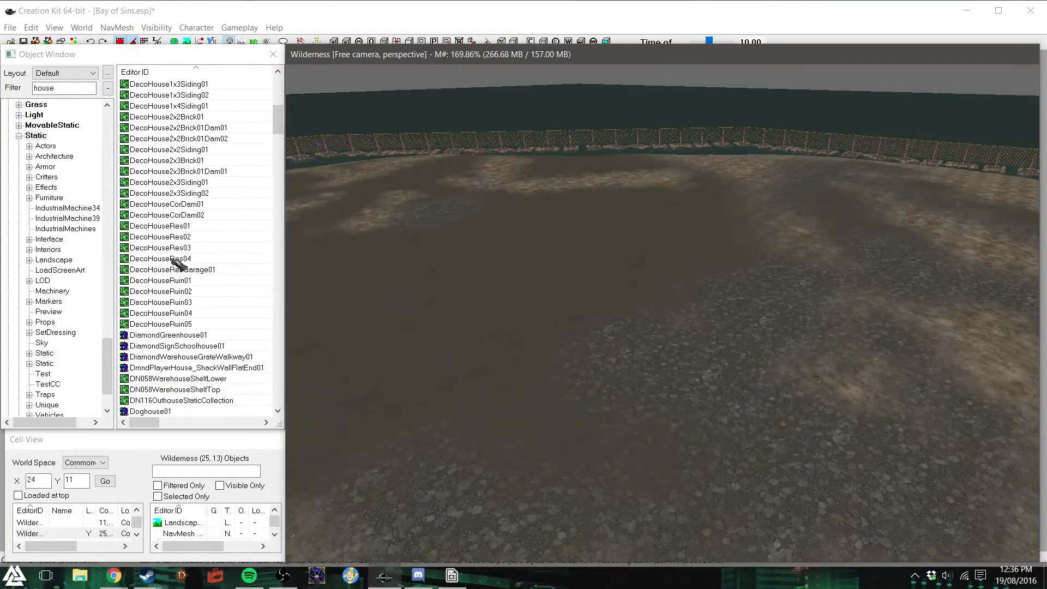
scroll(185, 327, down, 2)
scroll(191, 308, up, 1)
drag(164, 194, 549, 351)
right_drag(549, 327, 736, 327)
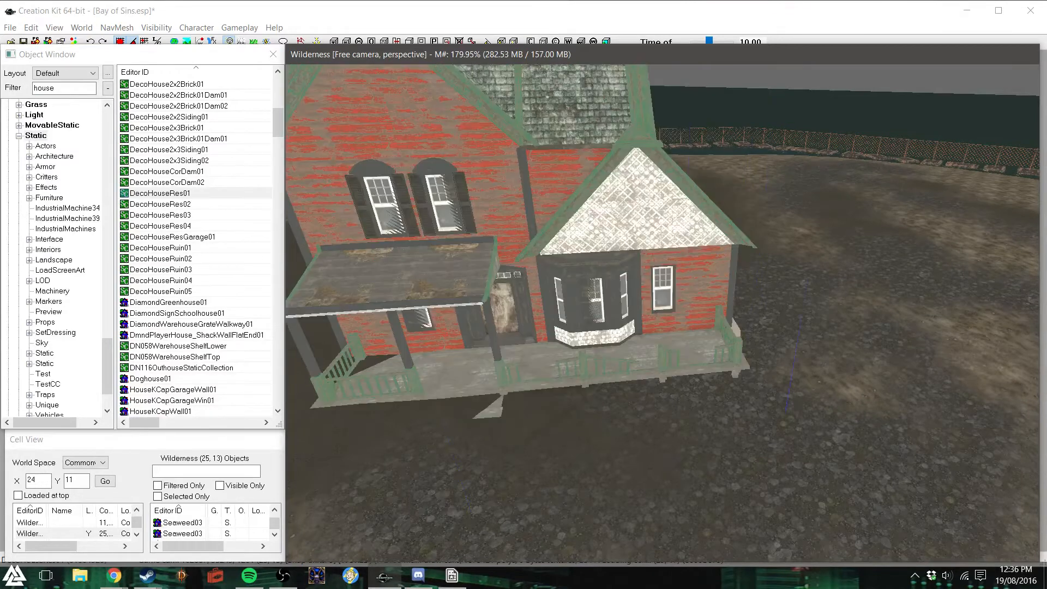
- Raise the DecoHouseRes01 so its front steps and porch posts clear the ground, and inspect its boarded front doorway up close
drag(557, 307, 515, 290)
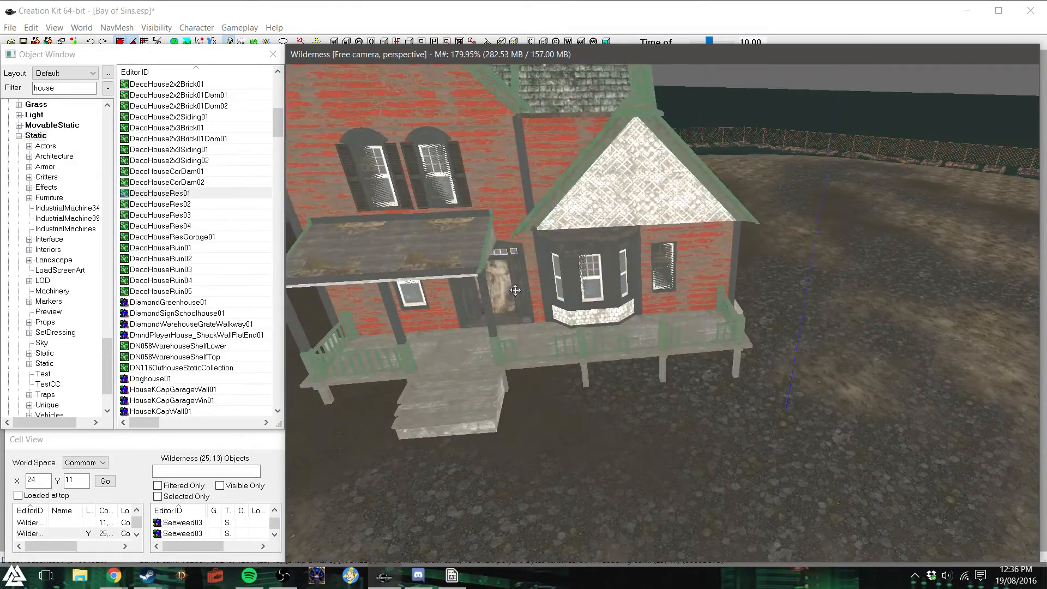
shift+middle_drag(516, 295, 499, 295)
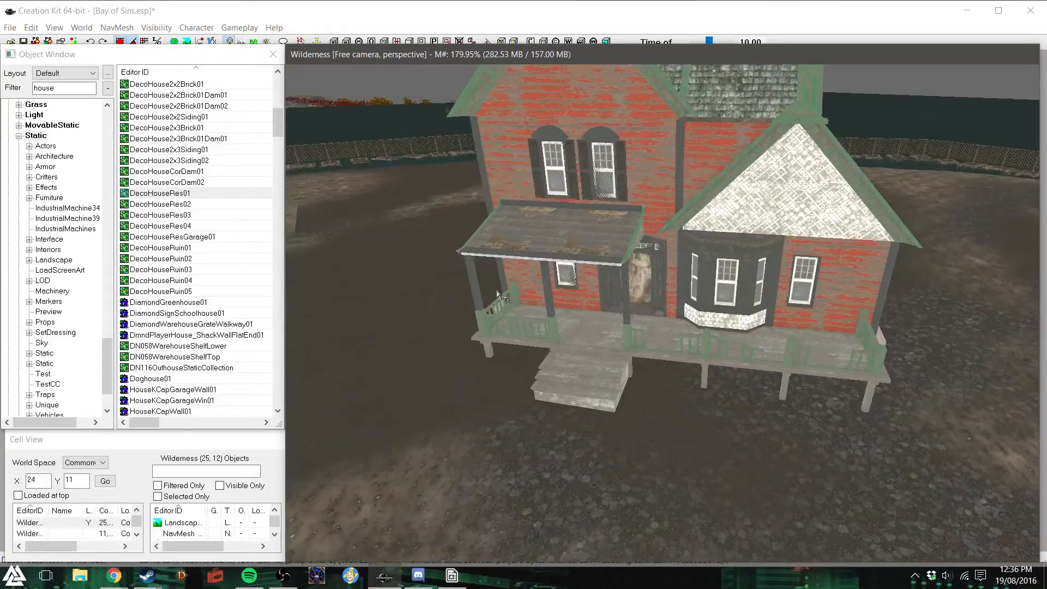
scroll(498, 295, up, 4)
scroll(501, 295, up, 8)
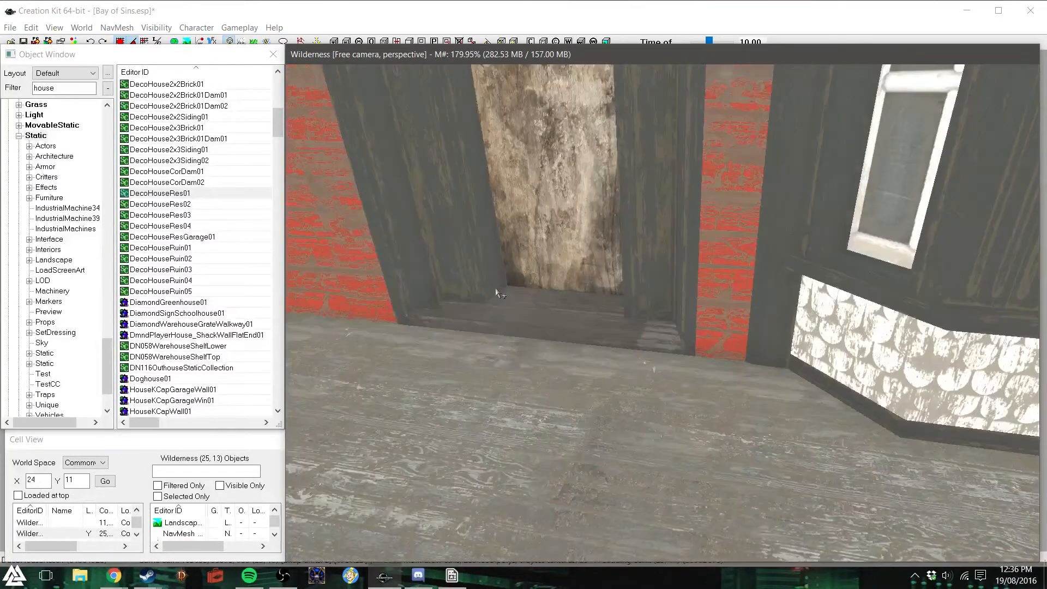
scroll(492, 268, down, 5)
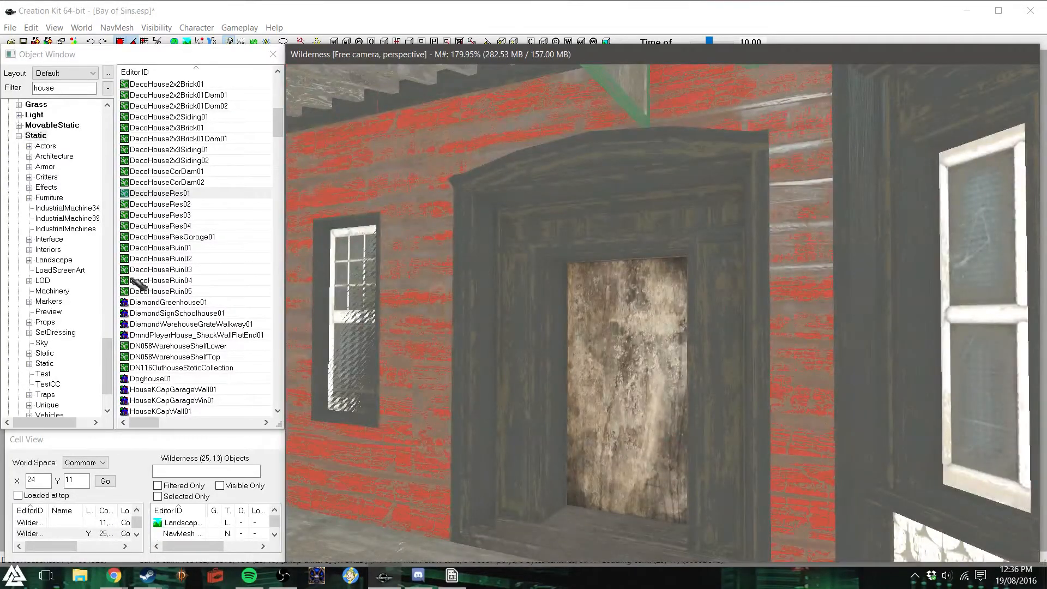
- Search the door objects for a deco house door, and check the placed house's reference properties without changing them
drag(107, 357, 109, 315)
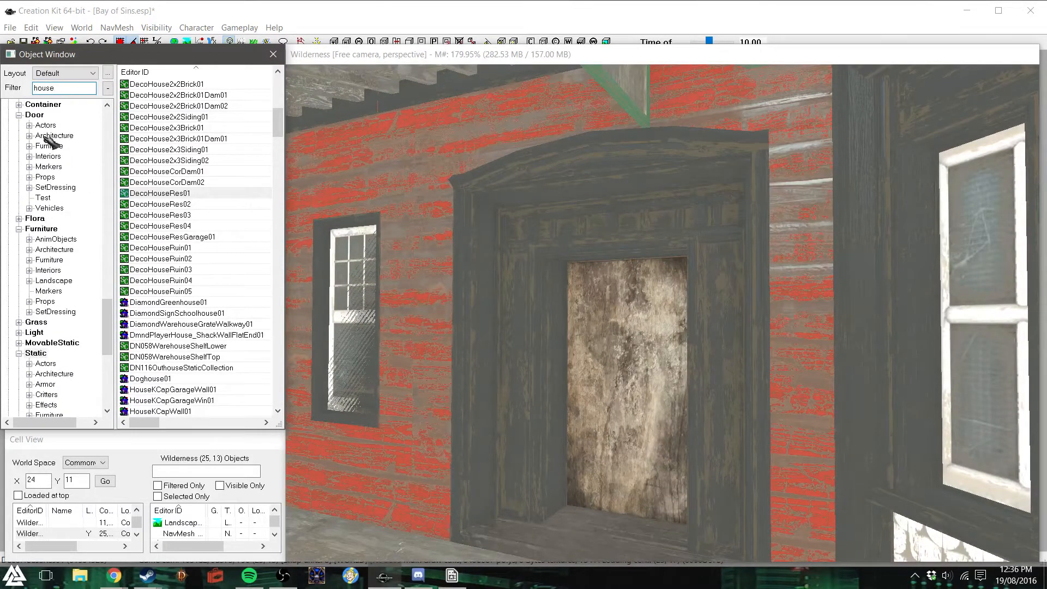
click(42, 115)
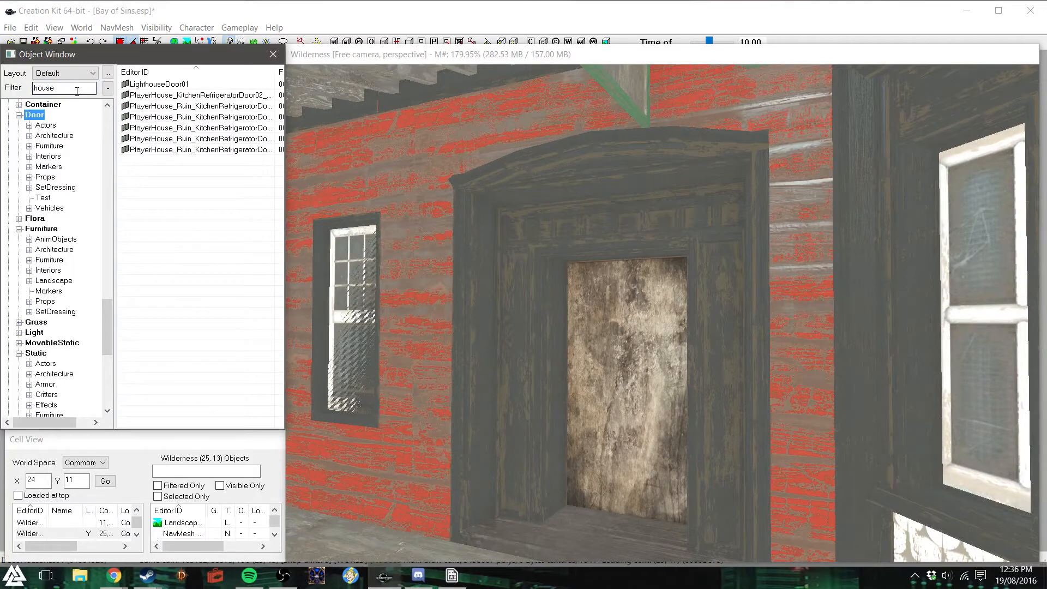
double_click(77, 88)
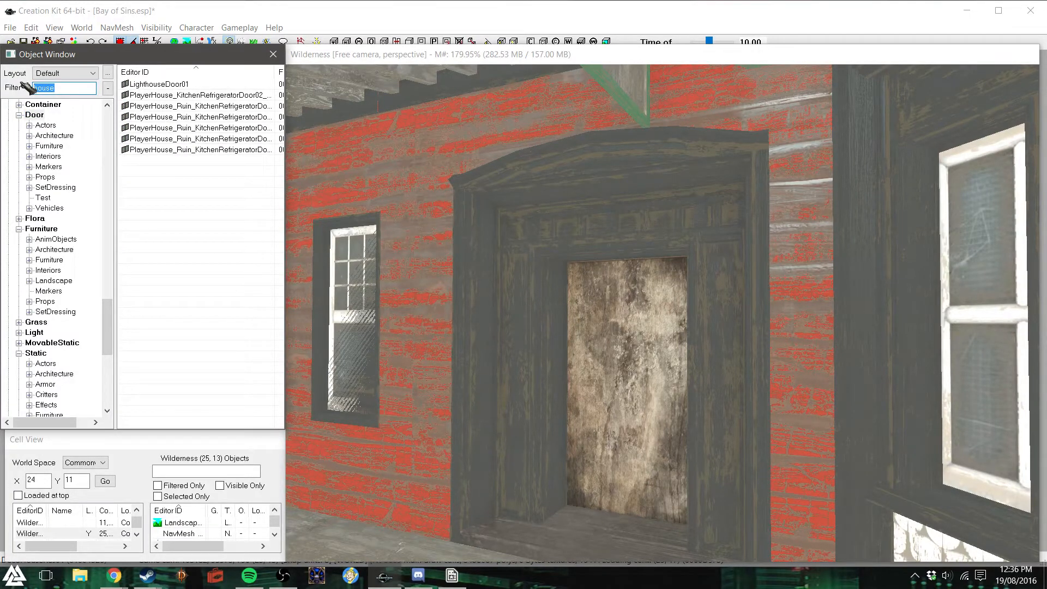
text(de)
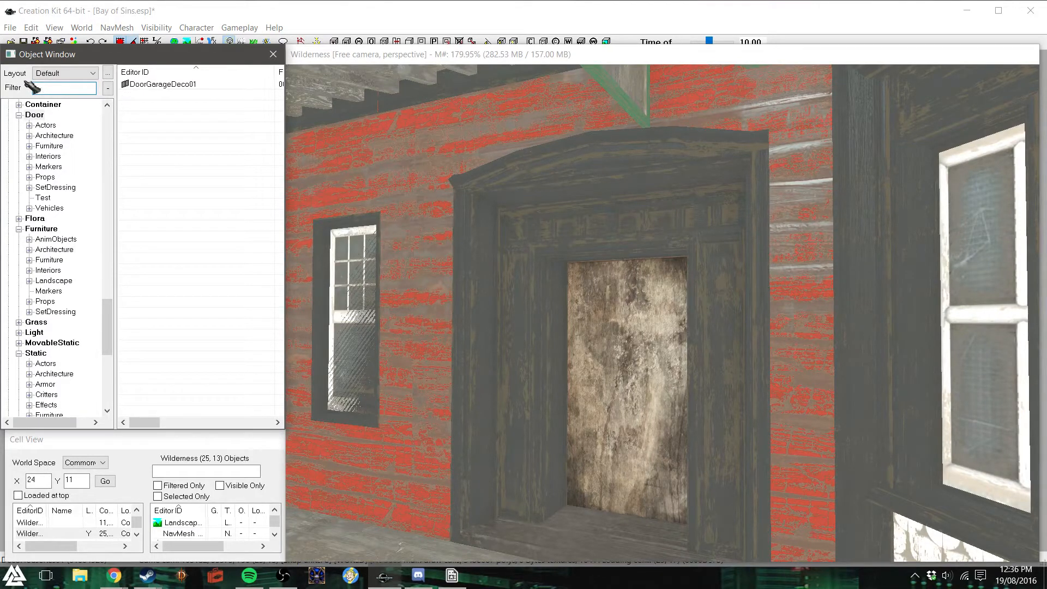
double_click(731, 426)
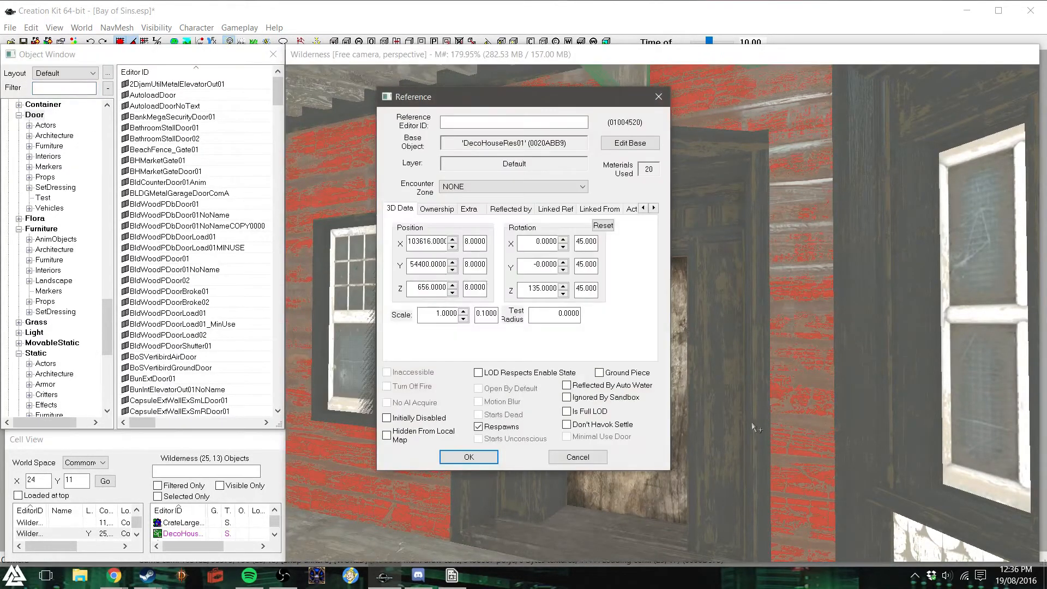
click(658, 97)
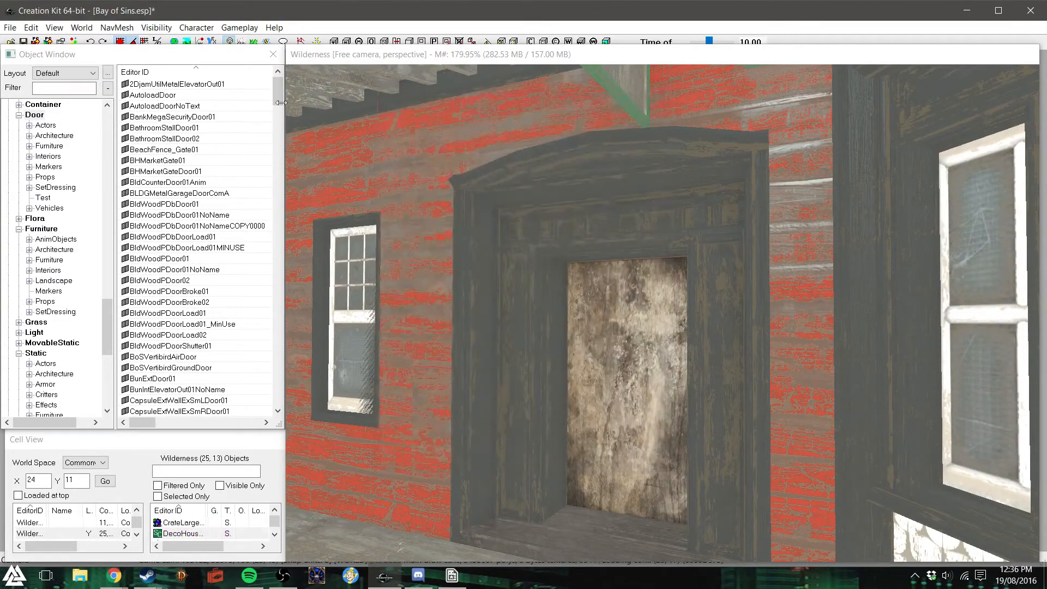
- Look through the unfiltered door objects and search them for "cove" models
scroll(216, 258, down, 4)
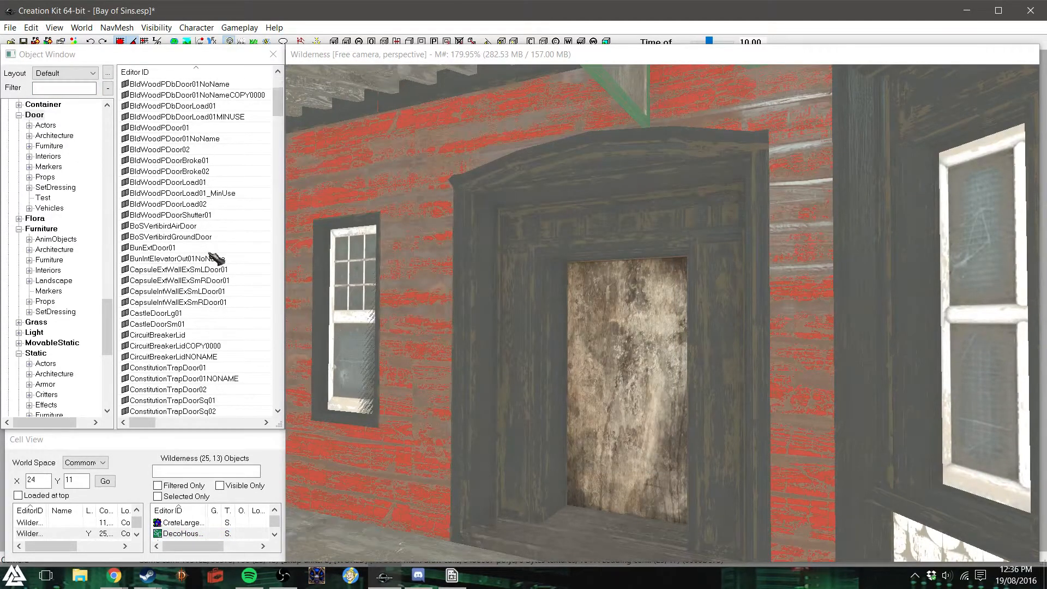
scroll(216, 259, down, 5)
click(69, 88)
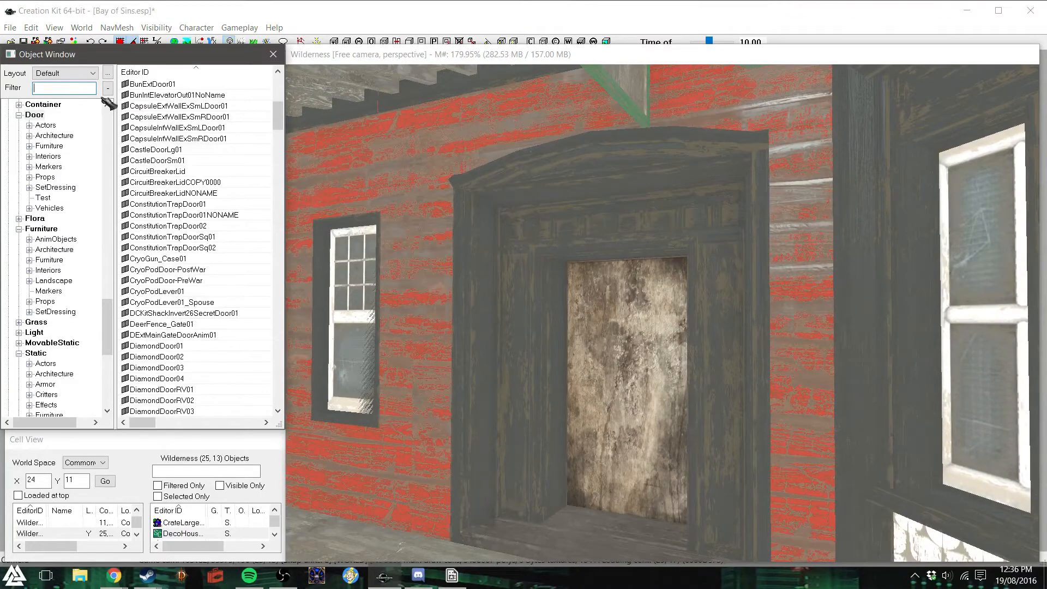
text(cove)
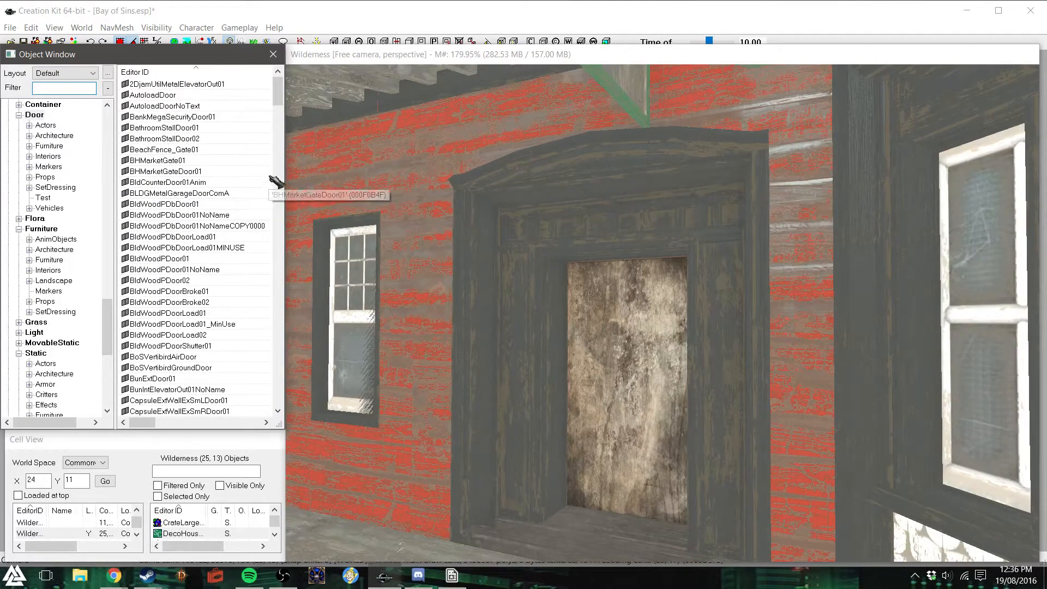
- Try fitting a BathroomStallDoor01 into the front doorway of the DecoHouseRes01, and delete it
drag(203, 130, 720, 384)
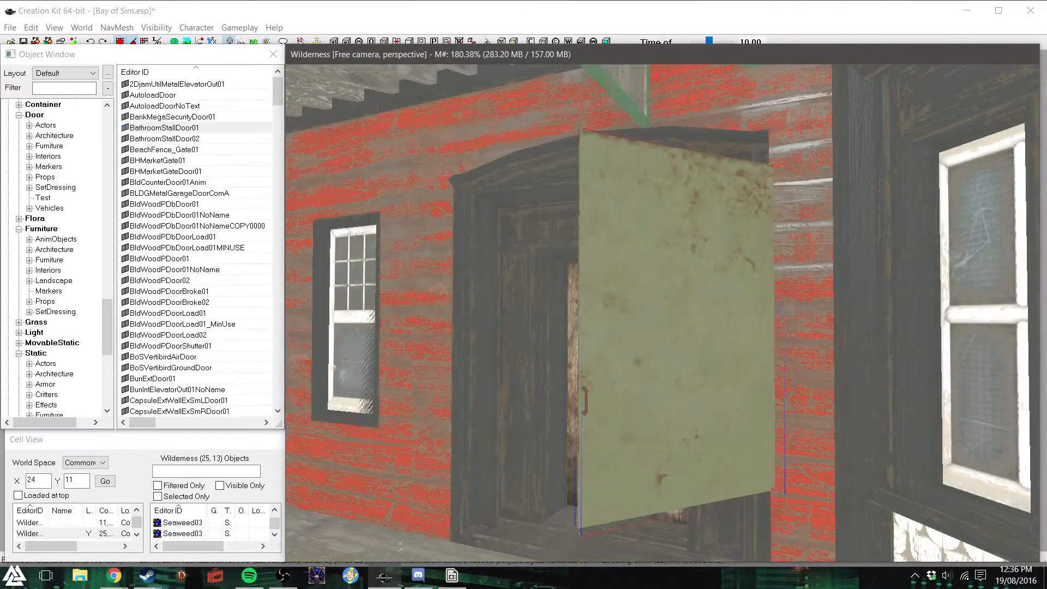
key(Delete)
right_drag(720, 384, 753, 384)
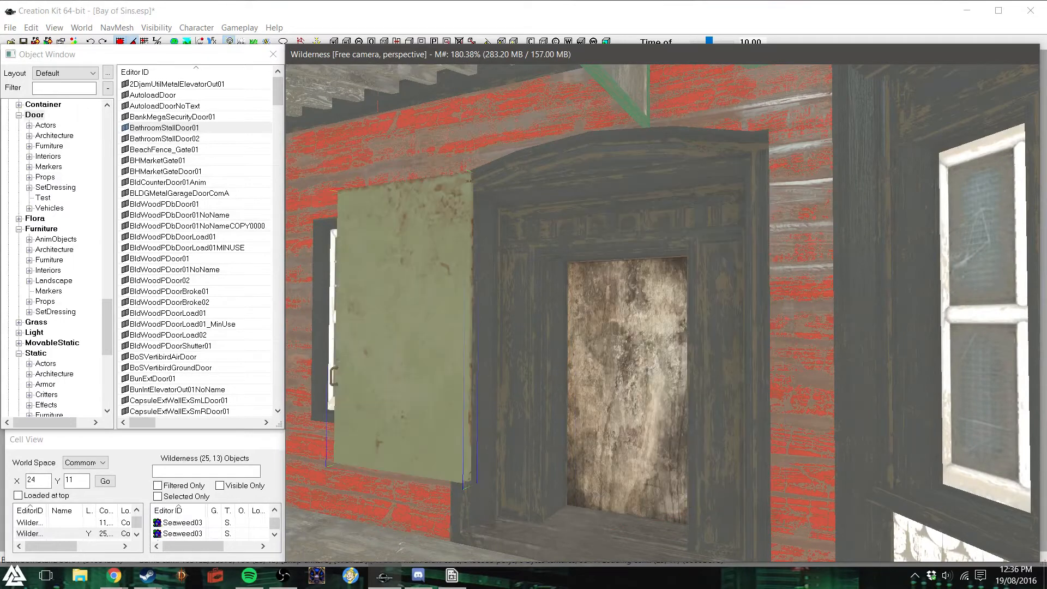
drag(389, 329, 614, 311)
key(z)
drag(398, 334, 399, 392)
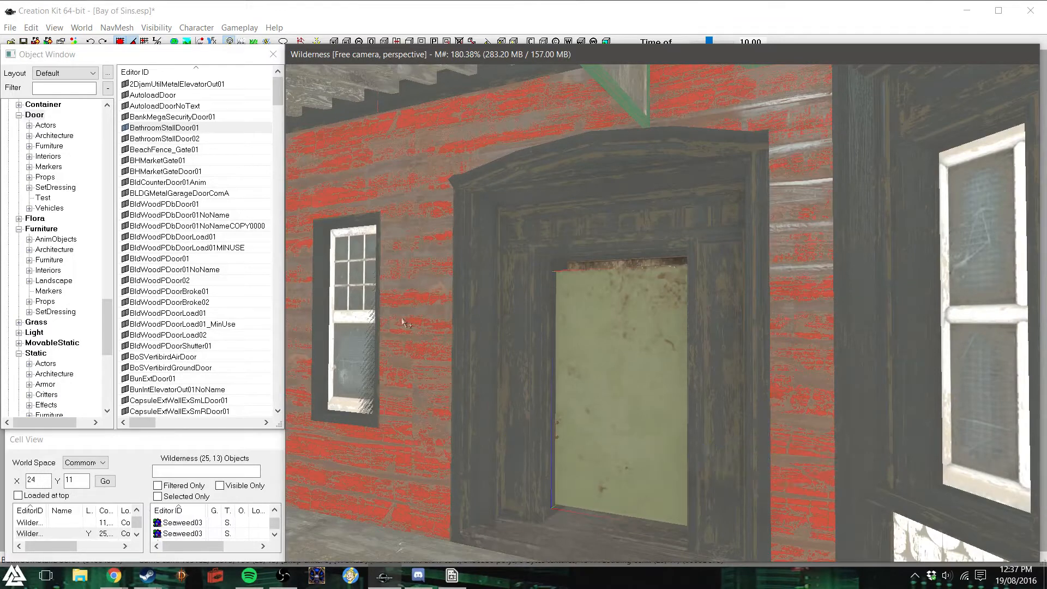
key(Delete)
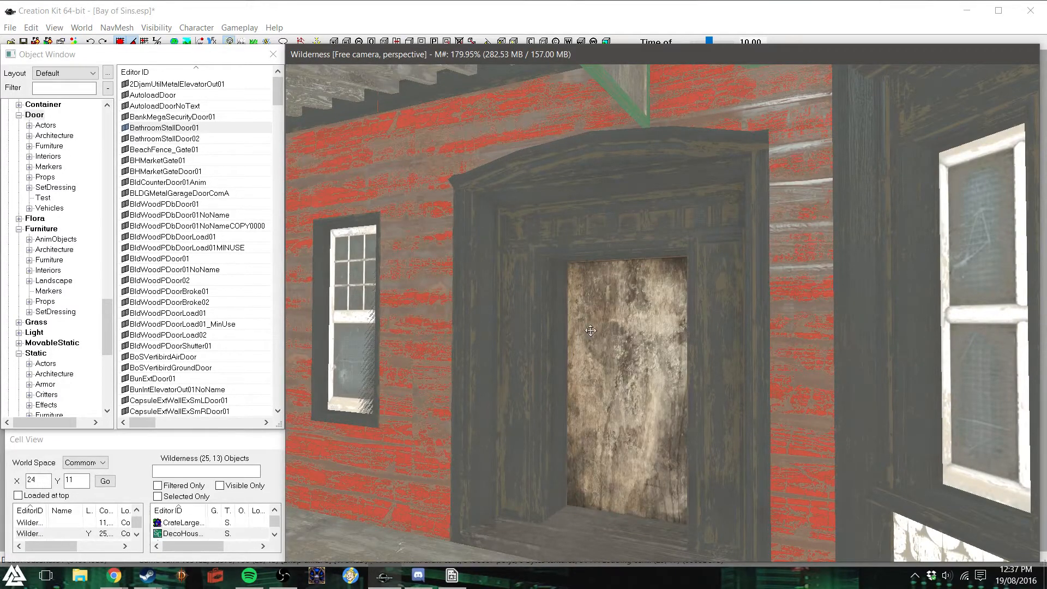
- Examine the exterior of the DecoHouseRes01 from the porch side and from above
scroll(590, 330, up, 3)
scroll(590, 331, down, 5)
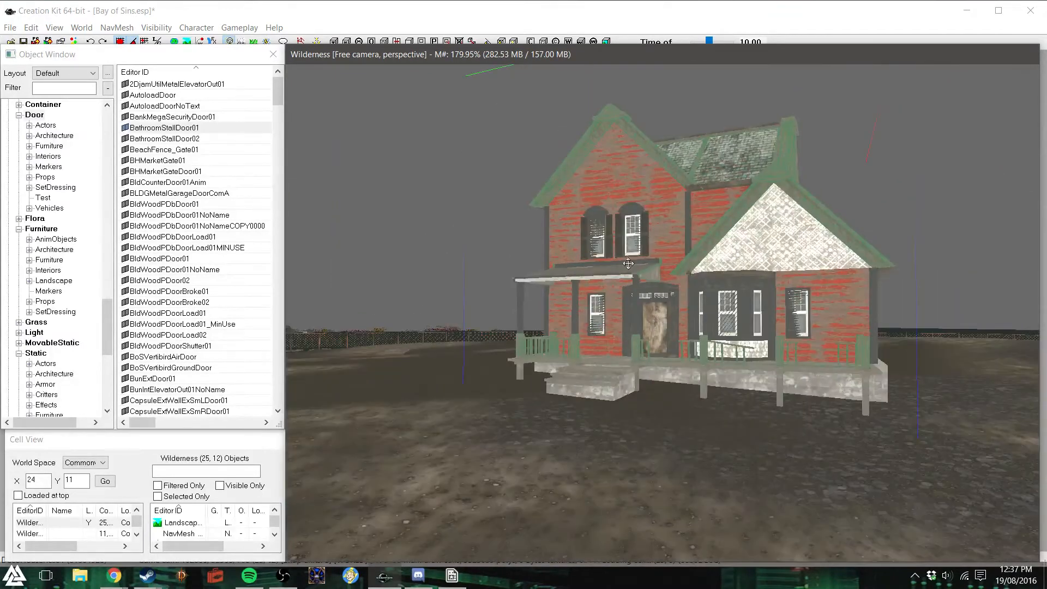
shift+middle_drag(630, 283, 636, 313)
shift+middle_drag(693, 295, 549, 273)
shift+middle_drag(716, 291, 687, 306)
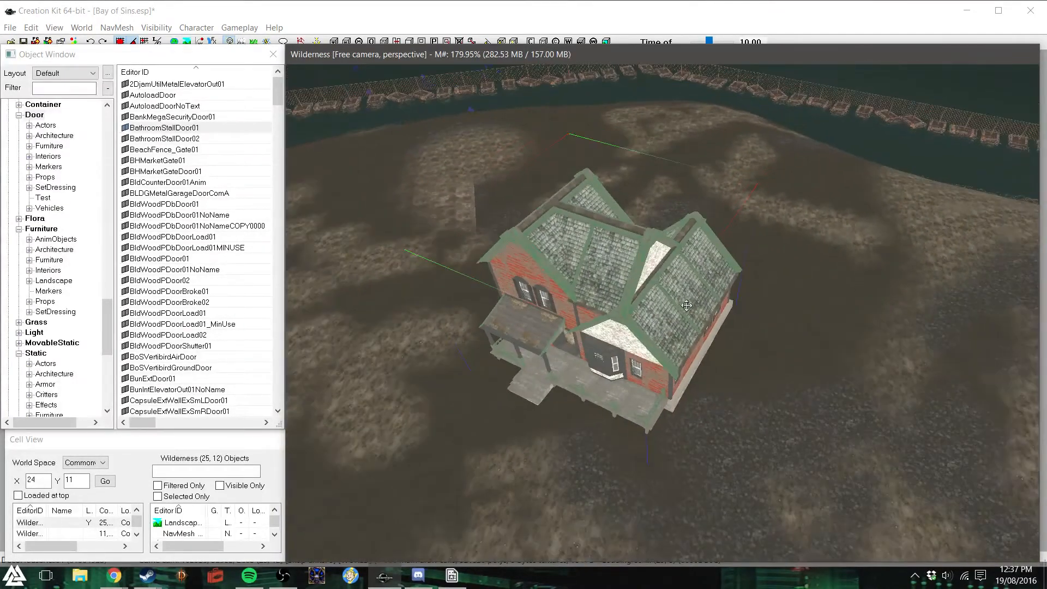
scroll(686, 306, down, 3)
shift+middle_drag(688, 305, 664, 305)
- Try turning and shifting the DecoHouseRes01 on the open ground near the water to judge its garage side, and delete it
drag(764, 374, 677, 186)
key(z)
drag(654, 136, 653, 137)
shift+middle_drag(654, 137, 711, 162)
shift+middle_drag(706, 228, 673, 337)
scroll(674, 337, up, 3)
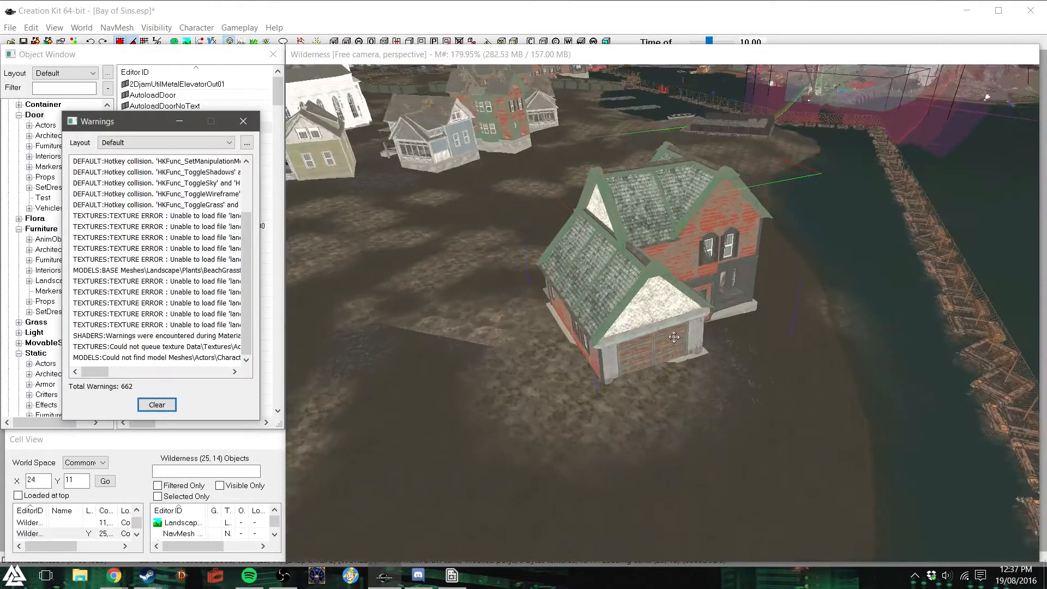
click(243, 121)
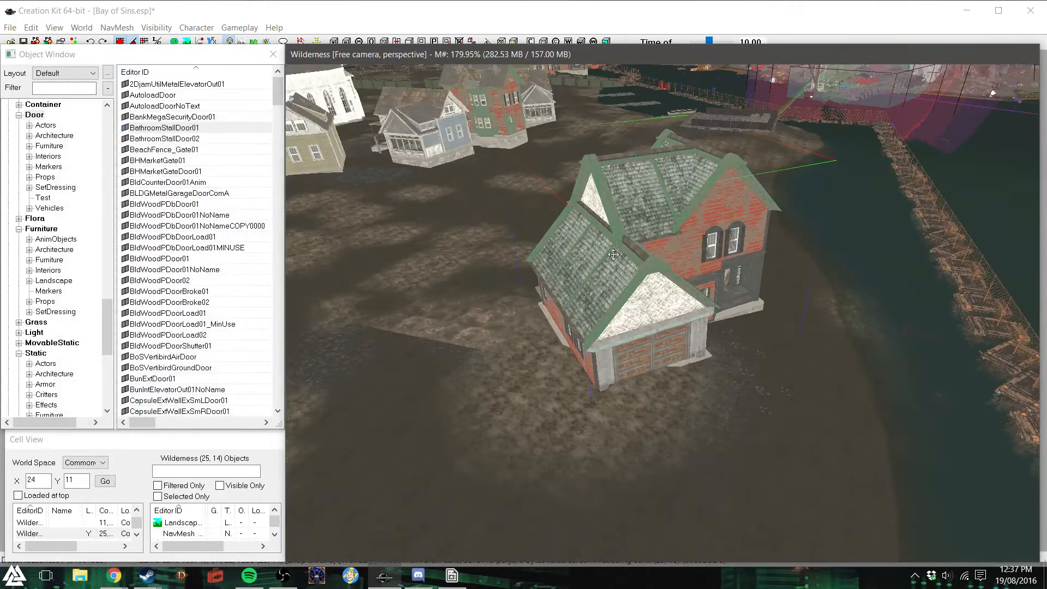
drag(618, 260, 574, 262)
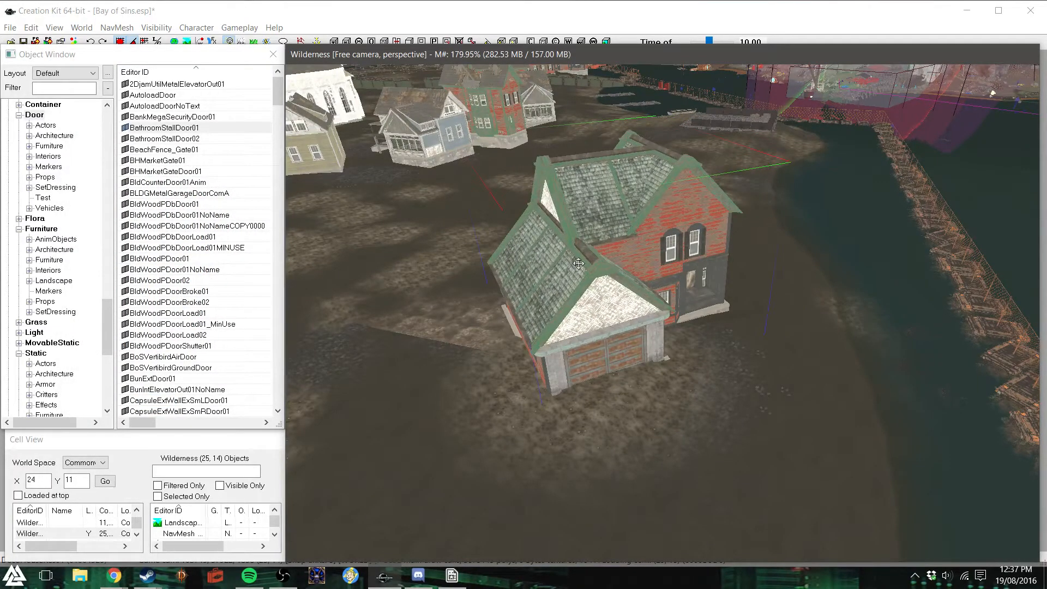
key(Delete)
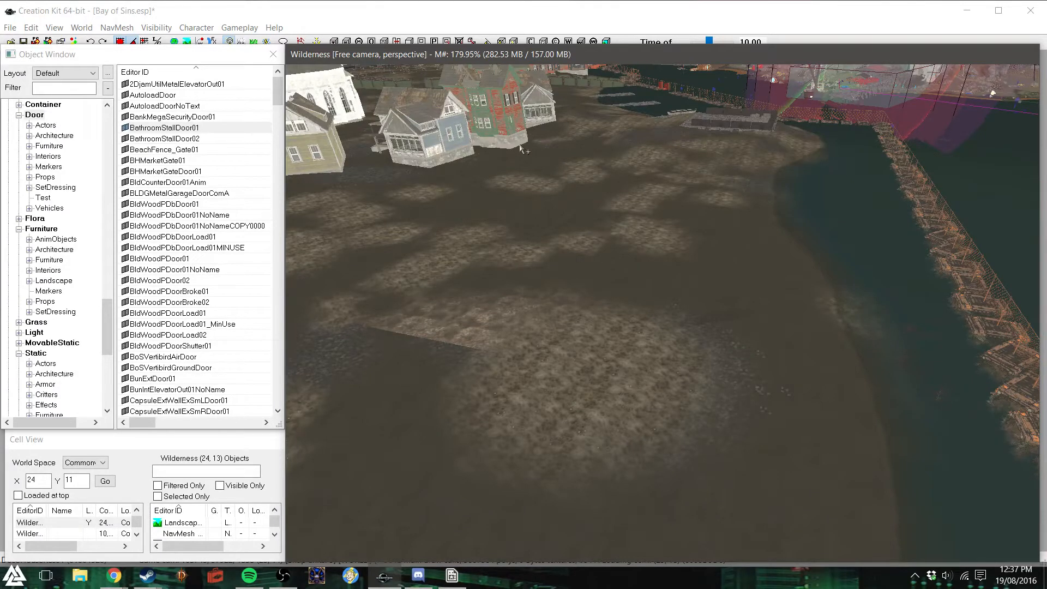
- Survey the bare shore ground, and return to the beginning of the full list of static objects
mouse_move(521, 148)
shift+middle_down()
mouse_move(515, 131)
mouse_move(498, 131)
mouse_move(512, 159)
shift+middle_up()
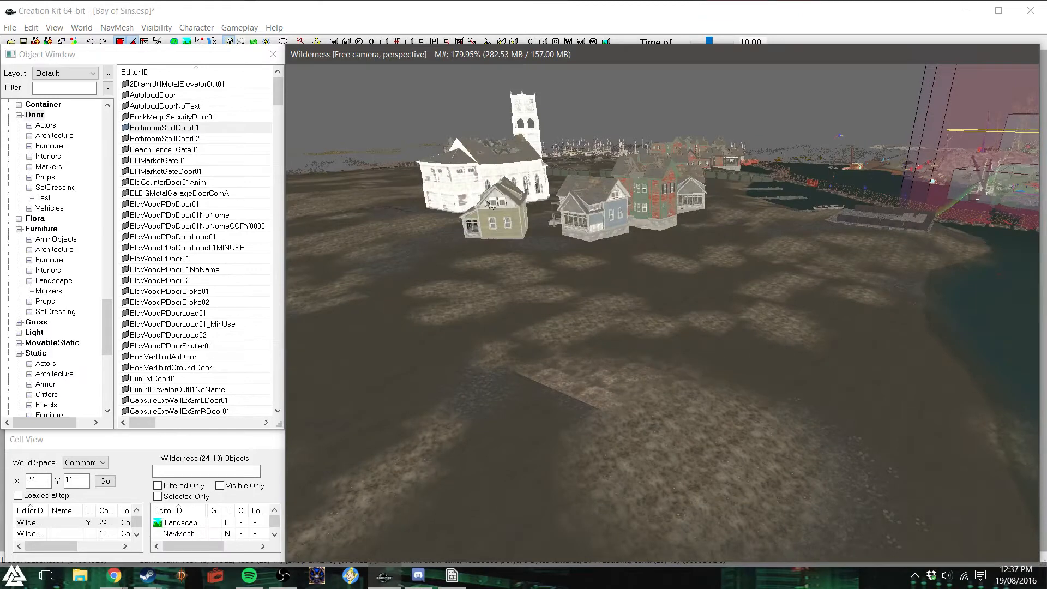
shift+middle_drag(672, 423, 703, 438)
drag(108, 341, 95, 380)
click(35, 146)
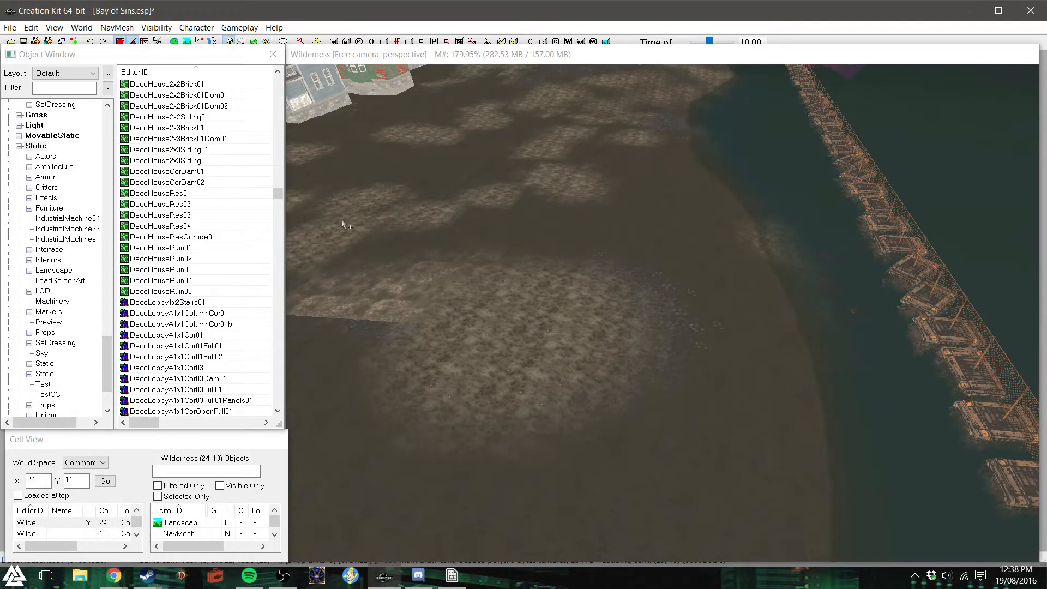
drag(278, 196, 282, 97)
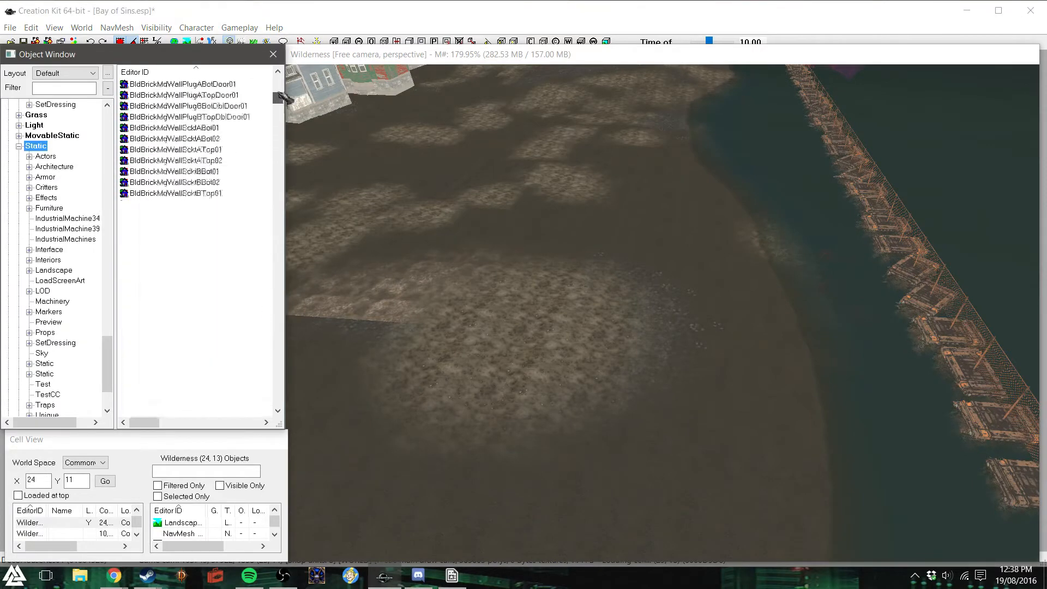
click(64, 88)
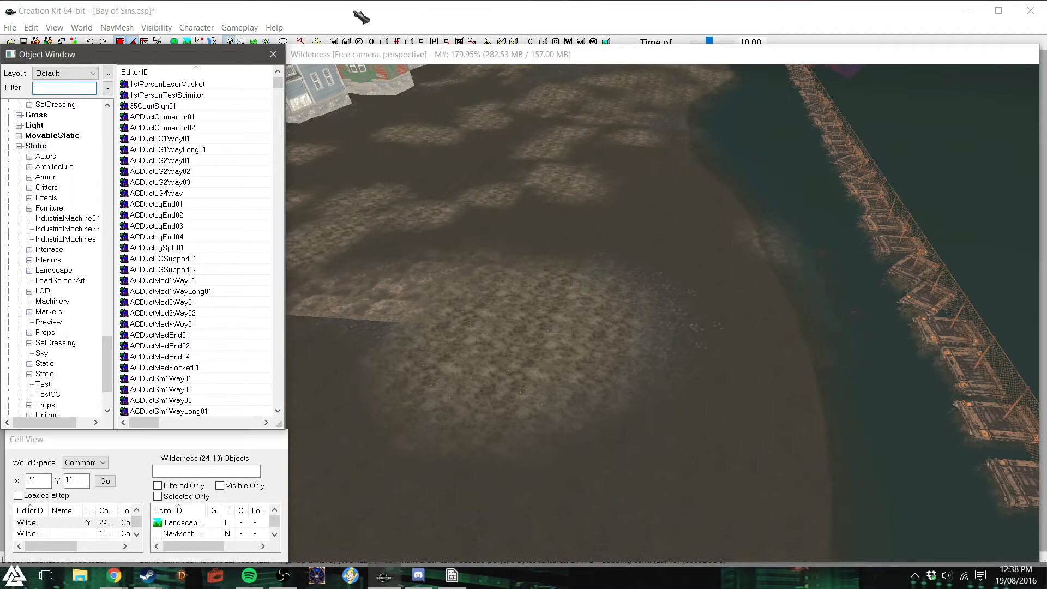
- Dismiss the warnings and filter the static objects by "house"
scroll(50, 206, down, 2)
scroll(50, 212, up, 7)
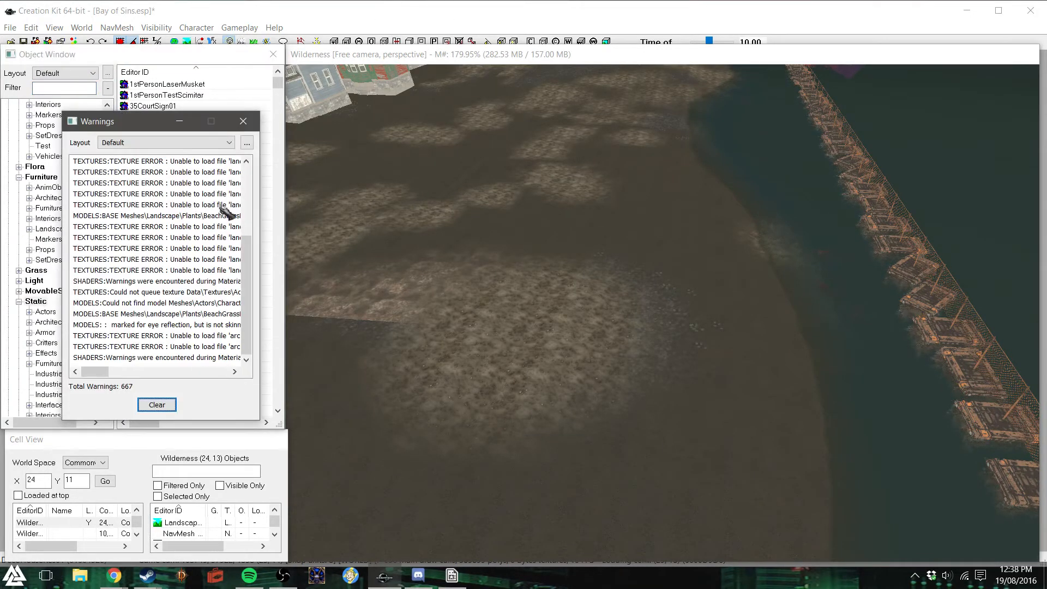
click(244, 121)
click(65, 88)
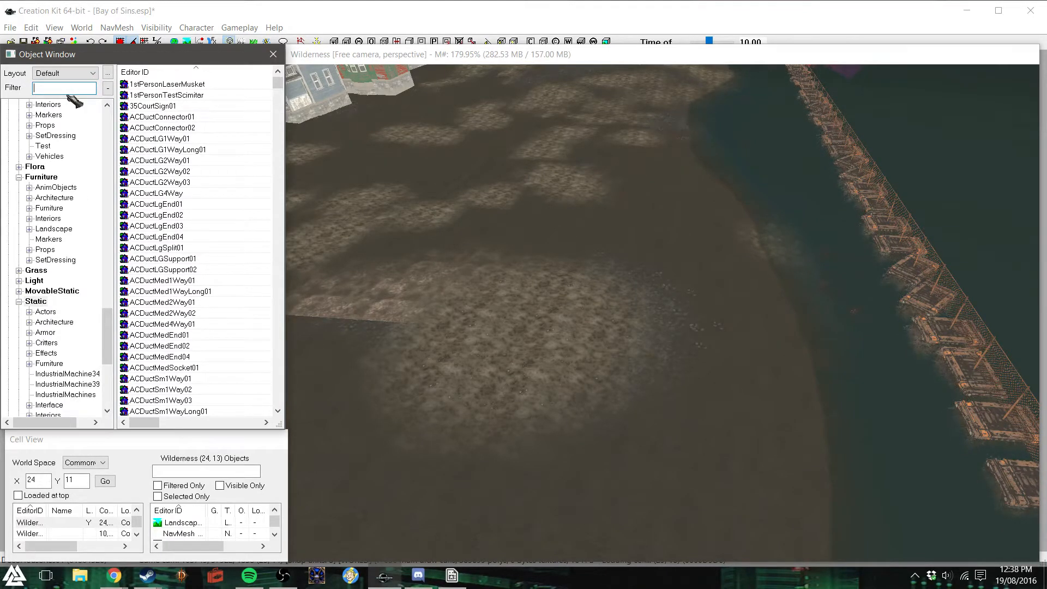
text(house)
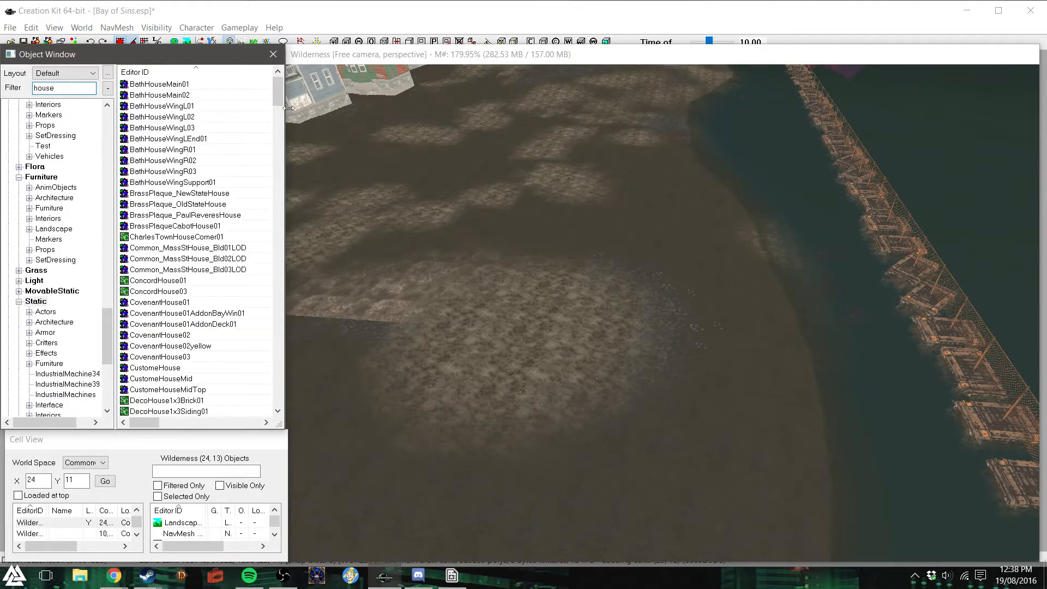
- Try a DecoHouseRuin02 on the bare ground, turn it to see its other side, and delete it
drag(281, 104, 278, 141)
drag(169, 174, 554, 290)
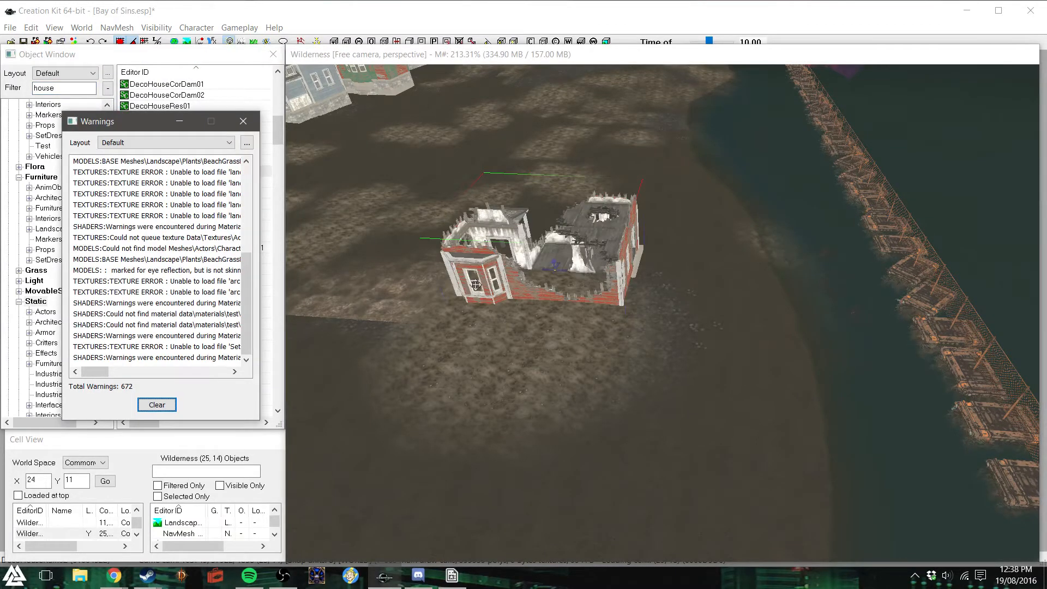
key(z)
mouse_move(483, 268)
mouse_down()
mouse_move(483, 244)
mouse_move(483, 256)
mouse_up()
right_drag(482, 256, 537, 257)
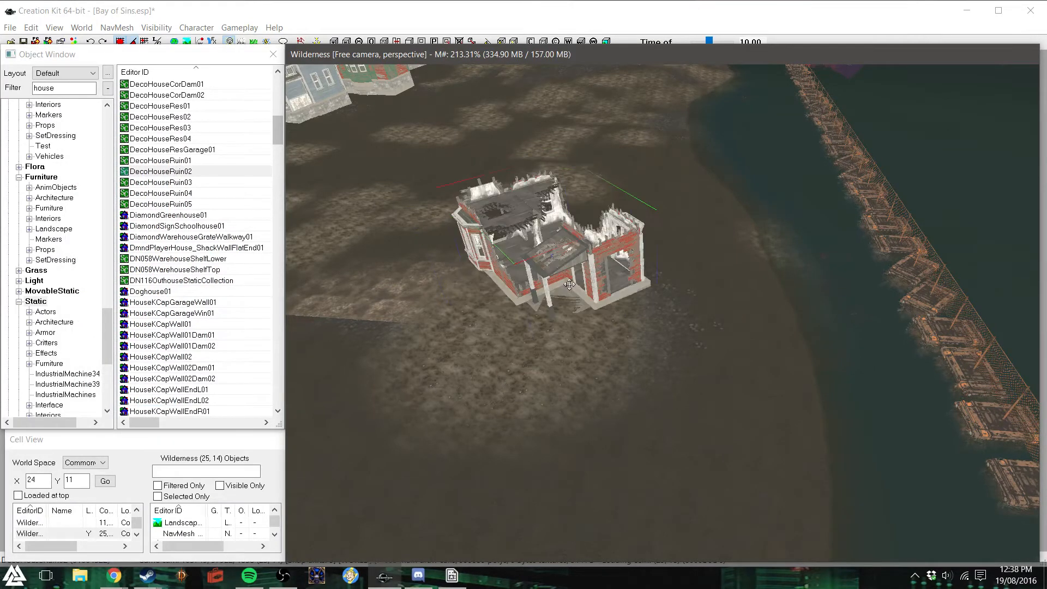
key(Delete)
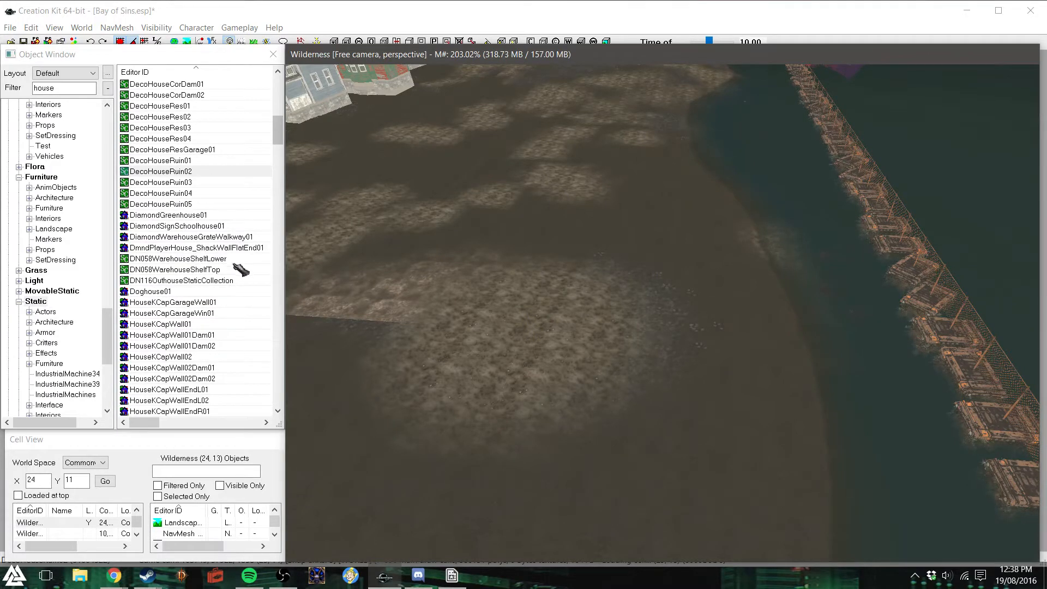
- Place a HouseKPreFabLrg01 from the filtered static objects on the bare ground near the shore and turn it to check its sides
scroll(240, 270, down, 4)
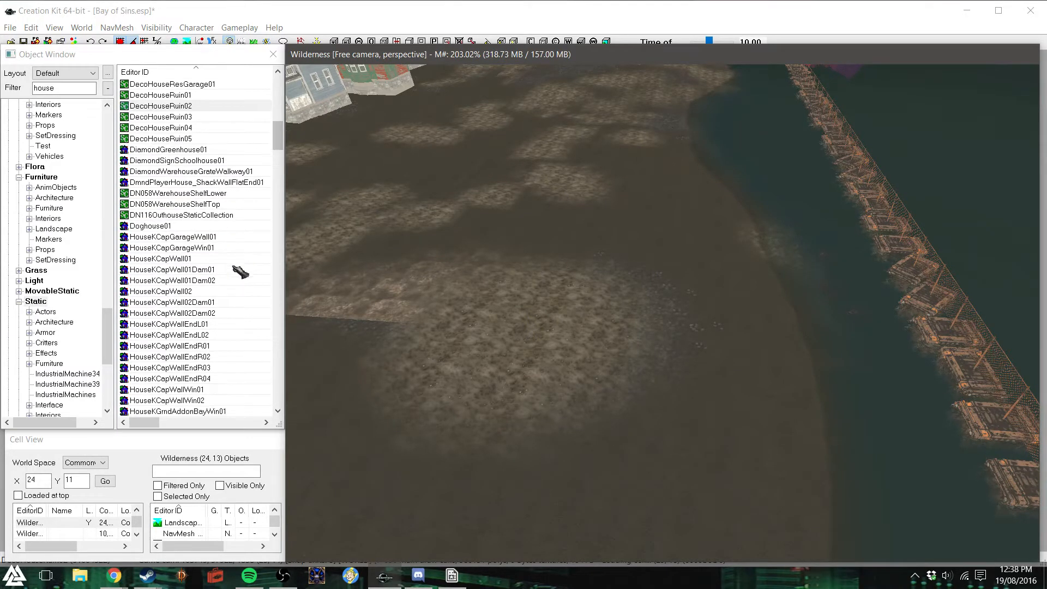
scroll(240, 273, down, 12)
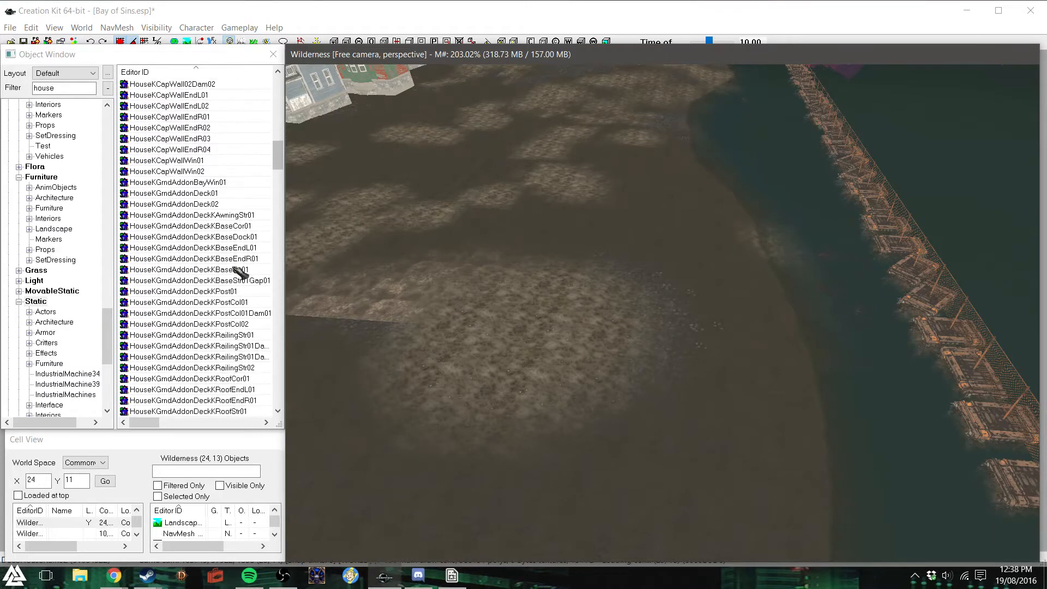
scroll(240, 271, down, 8)
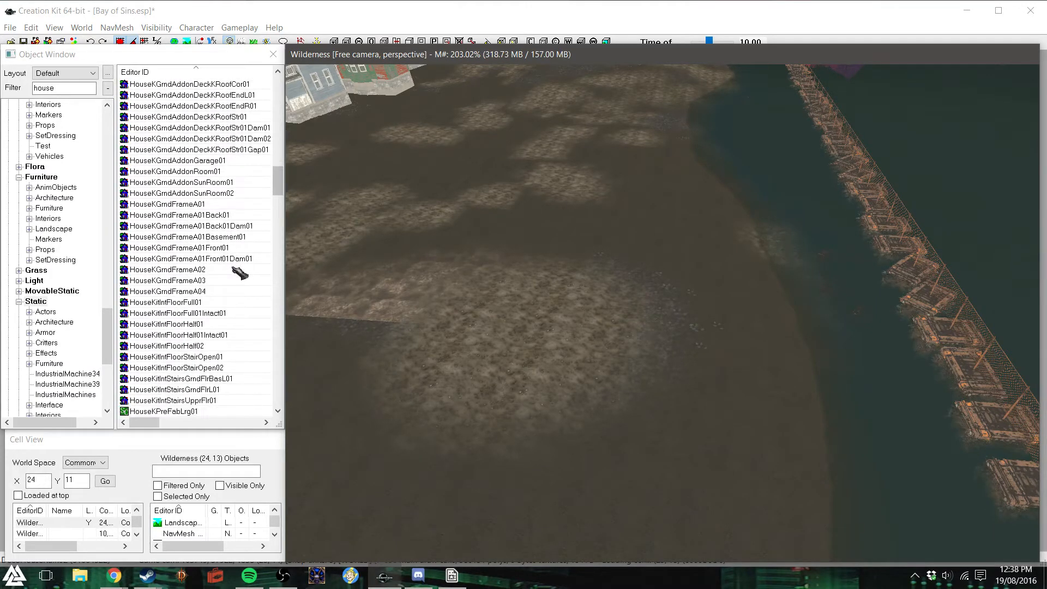
scroll(240, 271, down, 1)
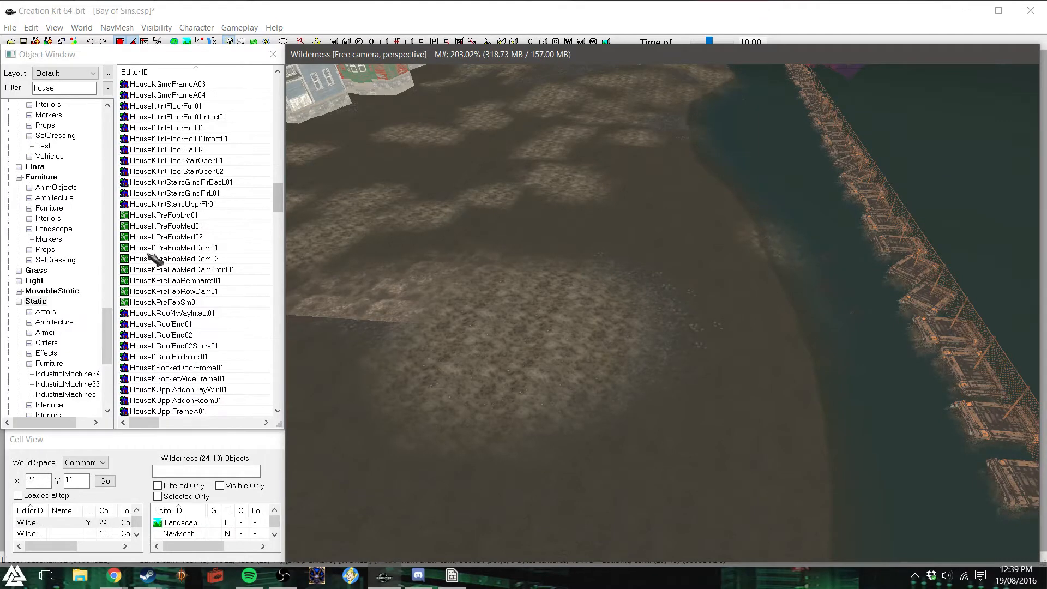
drag(167, 215, 572, 269)
shift+middle_drag(569, 266, 478, 217)
drag(478, 221, 551, 239)
right_drag(551, 240, 703, 240)
drag(587, 232, 565, 275)
shift+middle_drag(565, 274, 400, 321)
right_drag(466, 192, 551, 192)
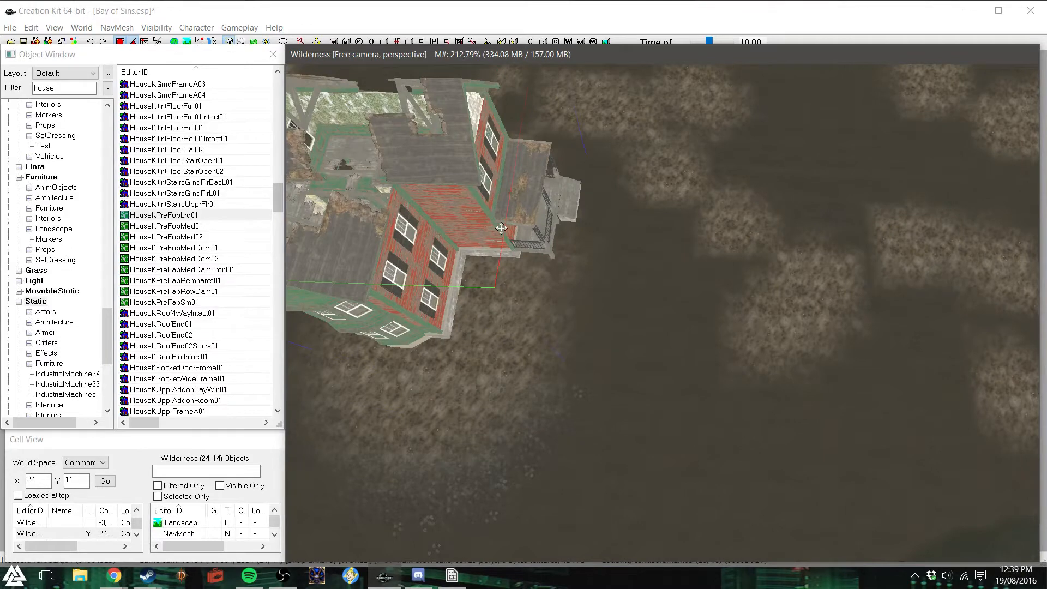
- Shift the large prefab house into position on the open ground beside the water
key(t)
shift+middle_drag(503, 230, 676, 296)
drag(677, 296, 632, 302)
key(d)
shift+middle_drag(706, 338, 669, 341)
click(780, 335)
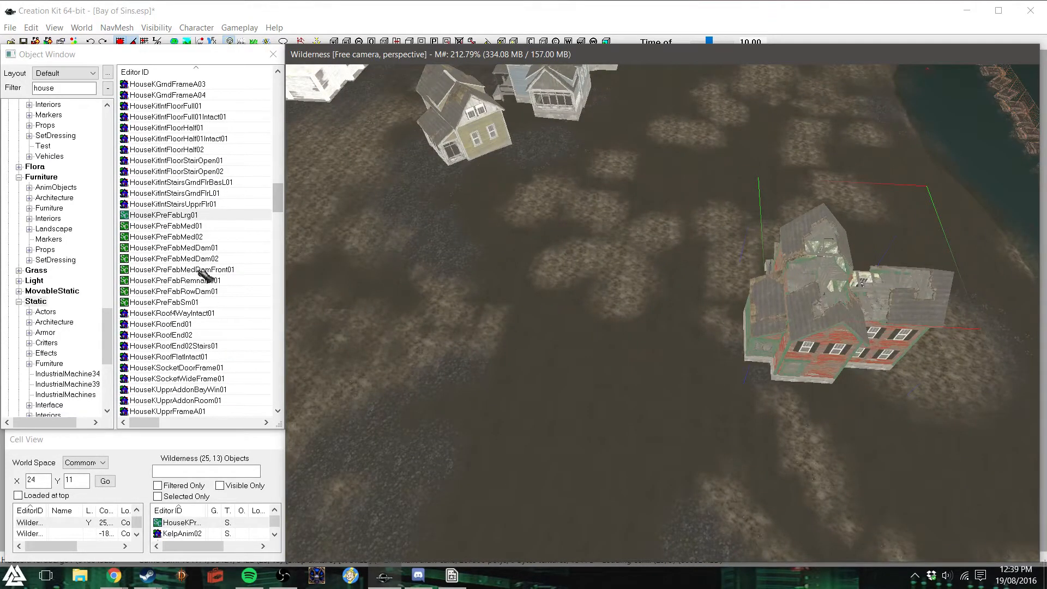
- Place a HouseKPreFabMed01 directly beside the large prefab house
drag(177, 226, 834, 427)
scroll(706, 369, down, 2)
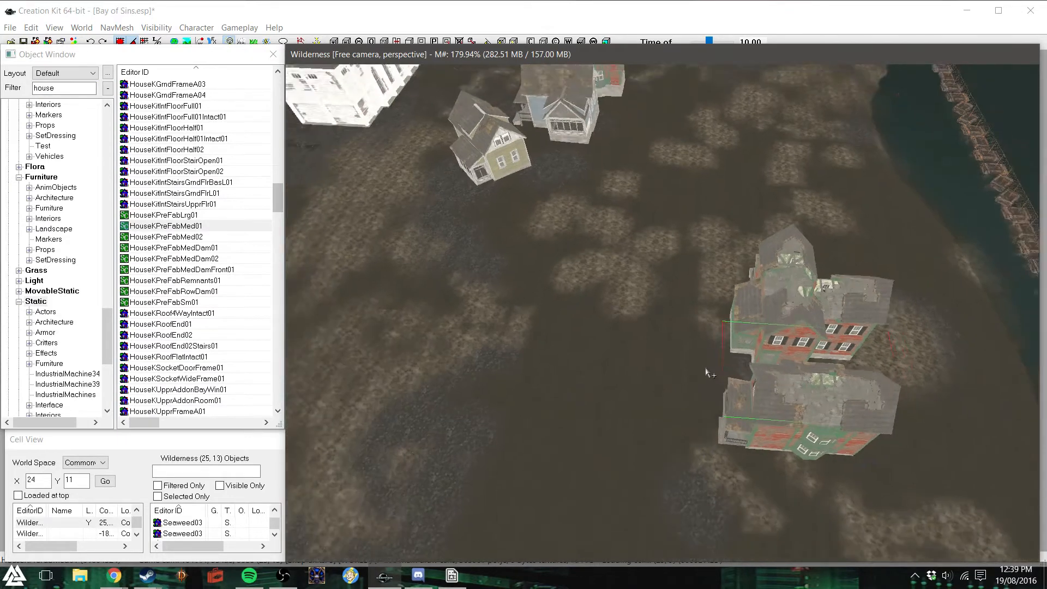
scroll(706, 369, down, 5)
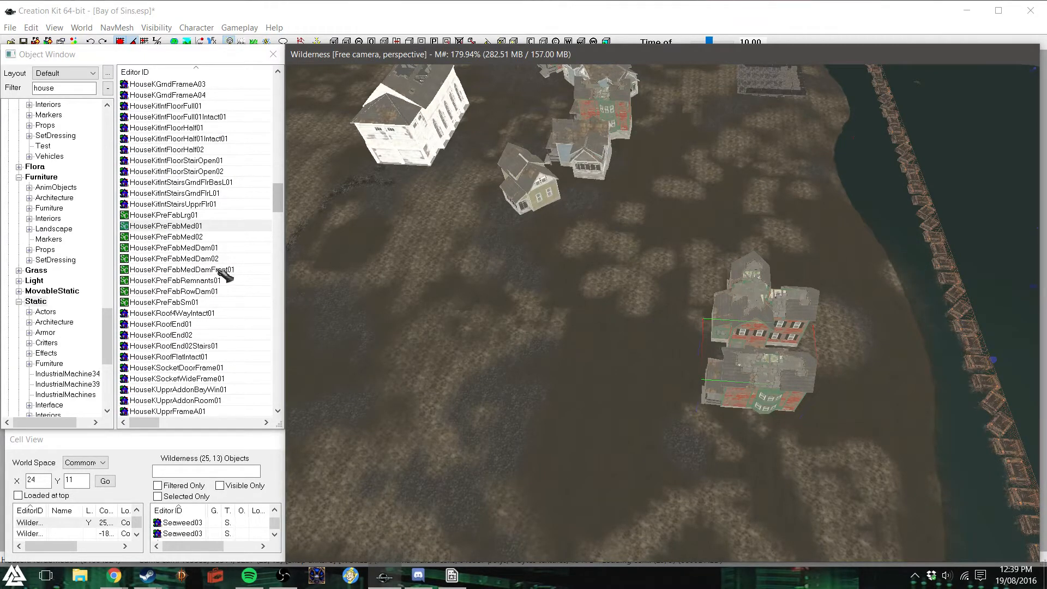
- Try a HouseKPreFabSm01 on the other side of the large prefab house, and delete it
drag(191, 302, 396, 301)
drag(681, 274, 687, 266)
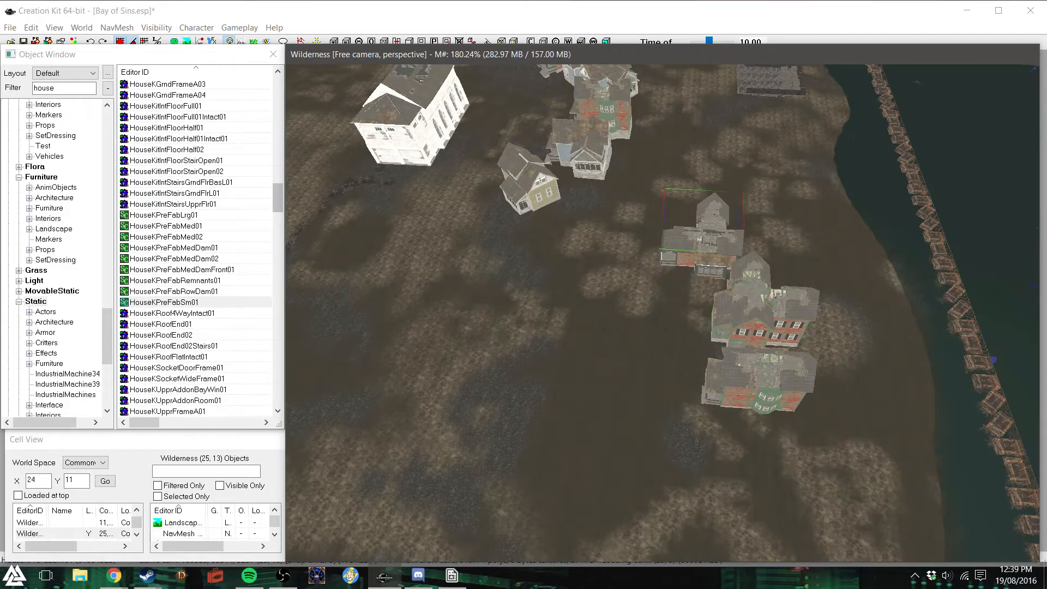
right_drag(713, 214, 714, 215)
drag(713, 214, 745, 240)
scroll(723, 241, up, 3)
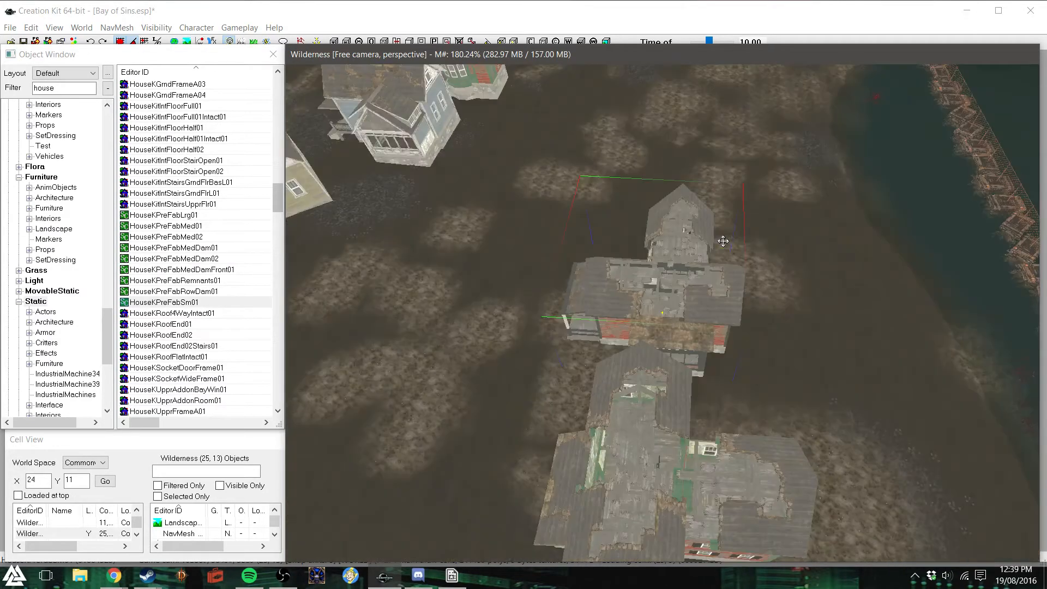
shift+middle_drag(804, 285, 710, 269)
key(Delete)
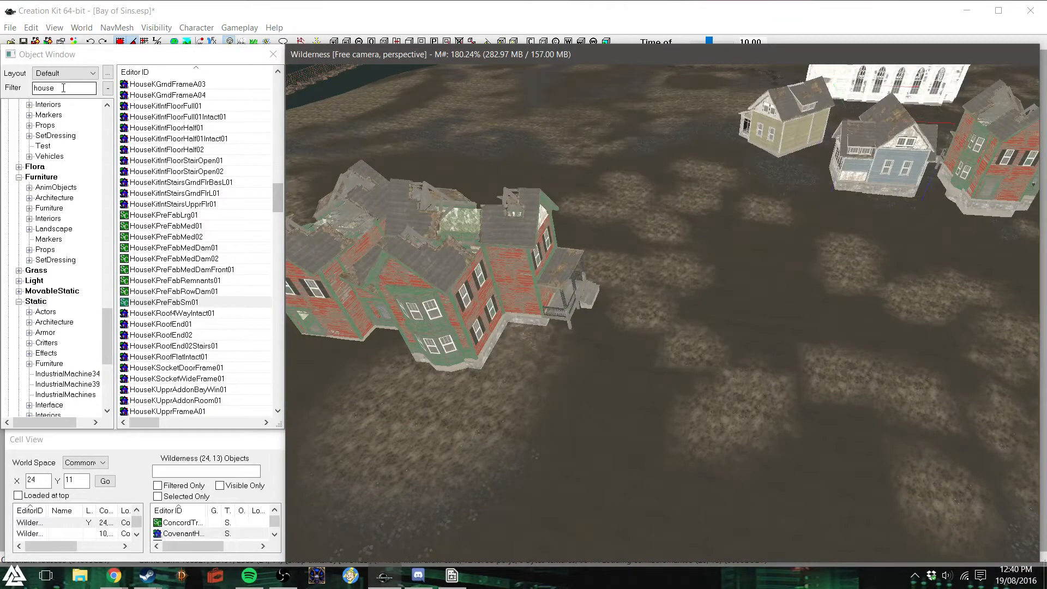
- Copy the blue two-storey house from the church row and set the copy beside the large prefab house
double_click(874, 167)
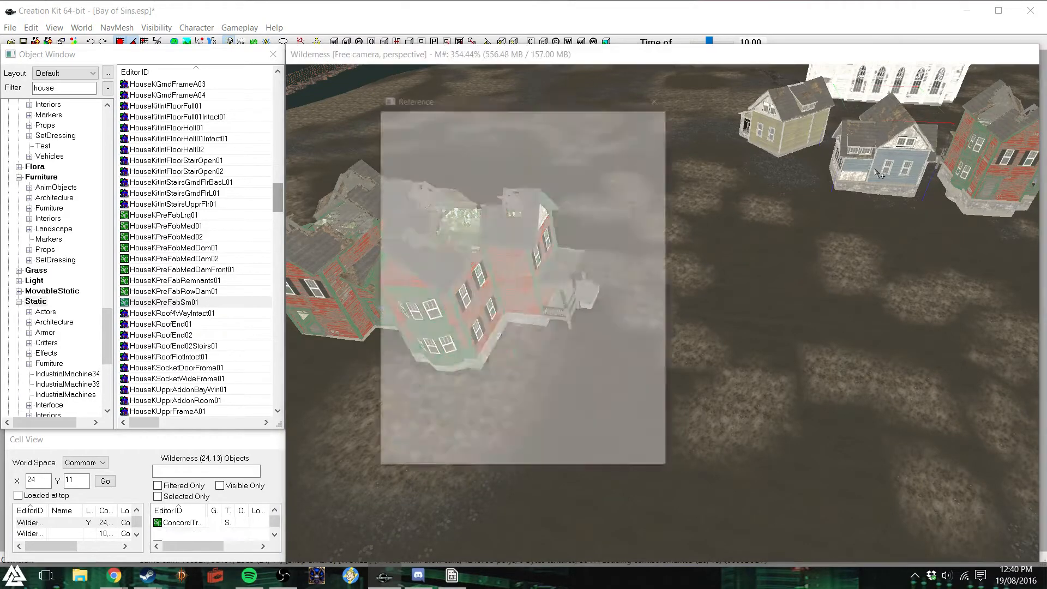
click(660, 92)
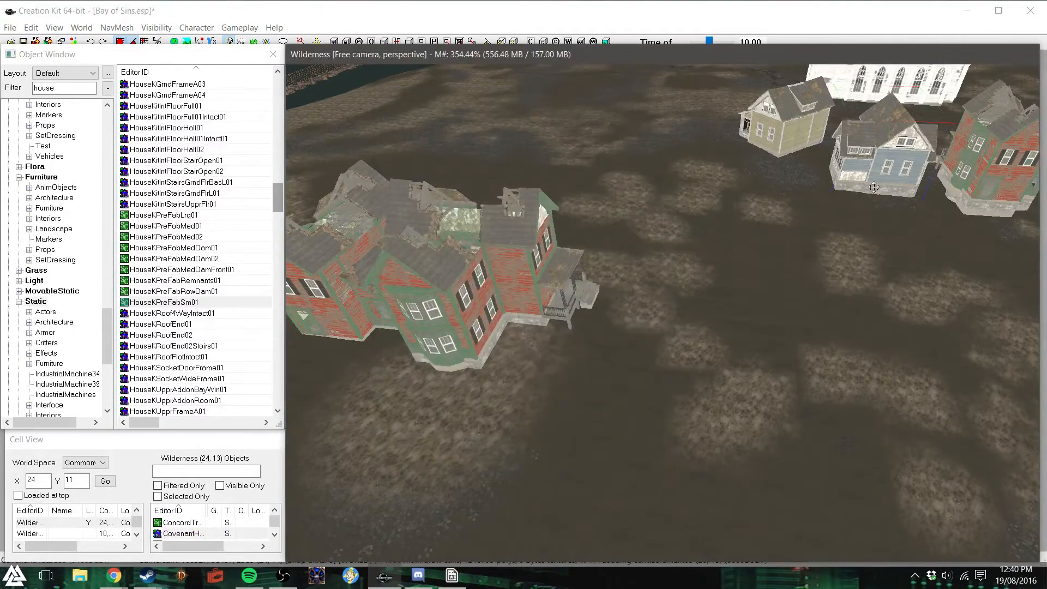
drag(860, 161, 557, 355)
shift+middle_drag(618, 362, 656, 368)
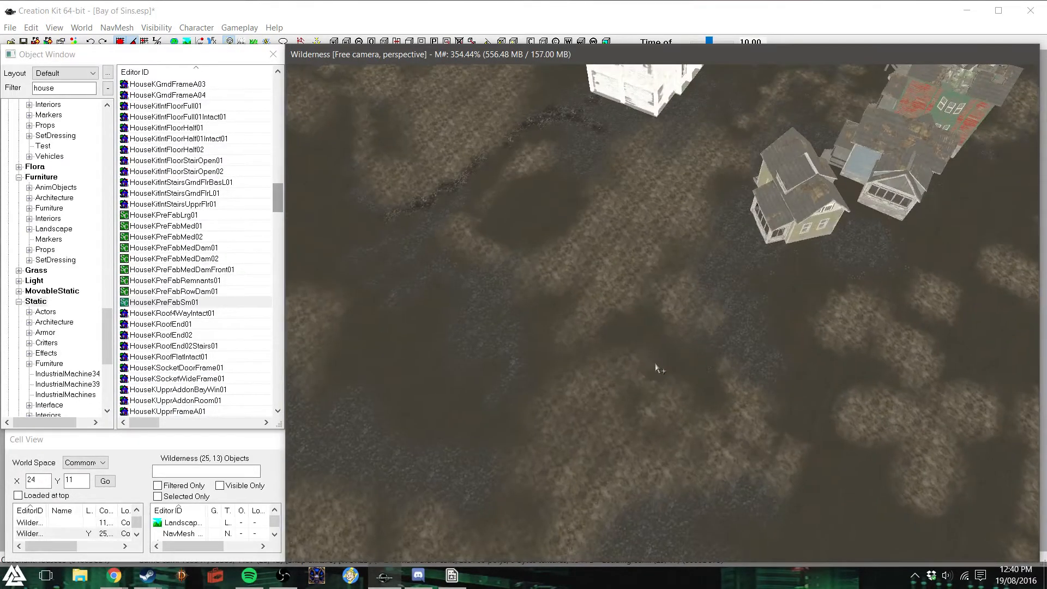
key(f)
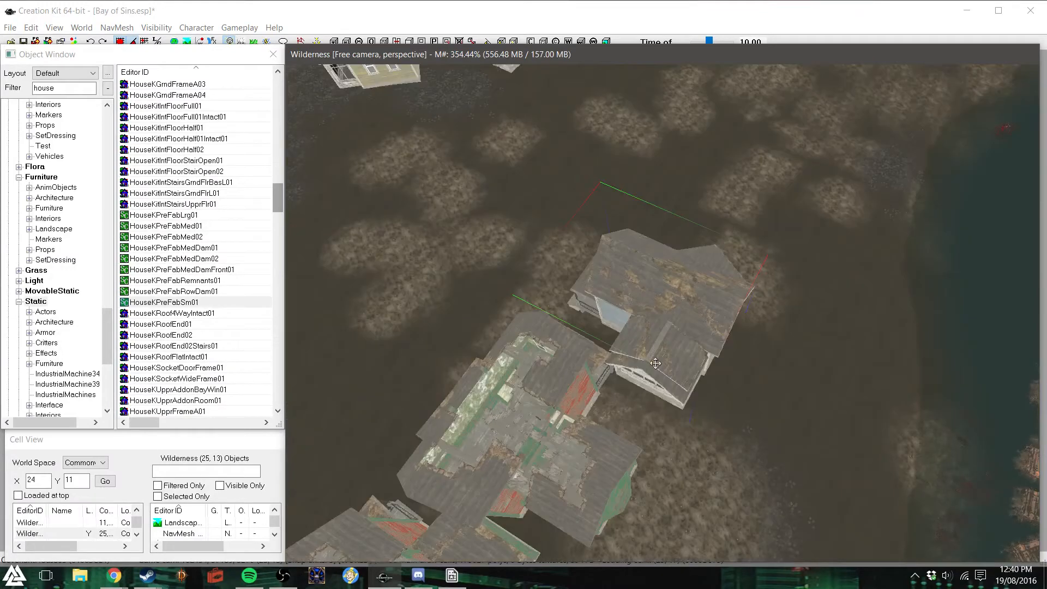
mouse_move(673, 364)
mouse_down()
mouse_move(690, 363)
mouse_move(675, 347)
mouse_up()
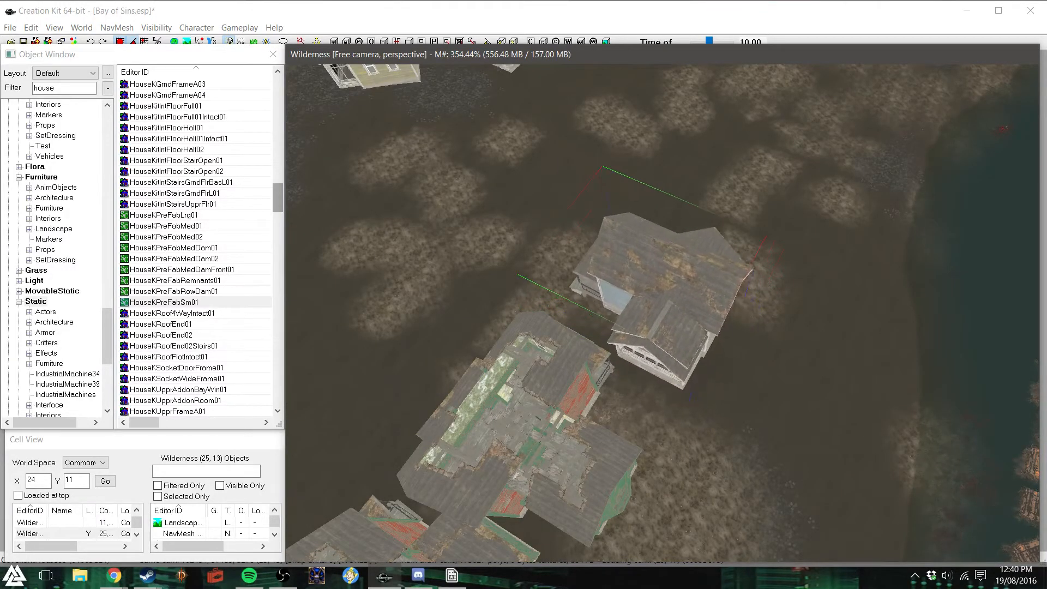
- Adjust the medium prefab house at the end of the new row so it lines up beside the large one
key(d)
shift+middle_drag(536, 331, 514, 358)
click(518, 361)
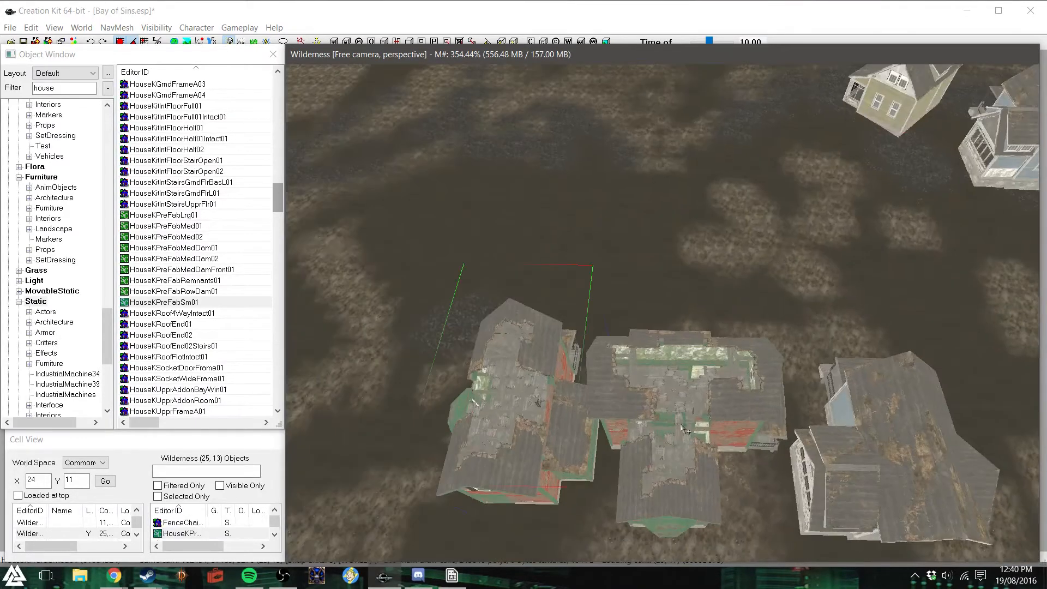
scroll(810, 286, down, 2)
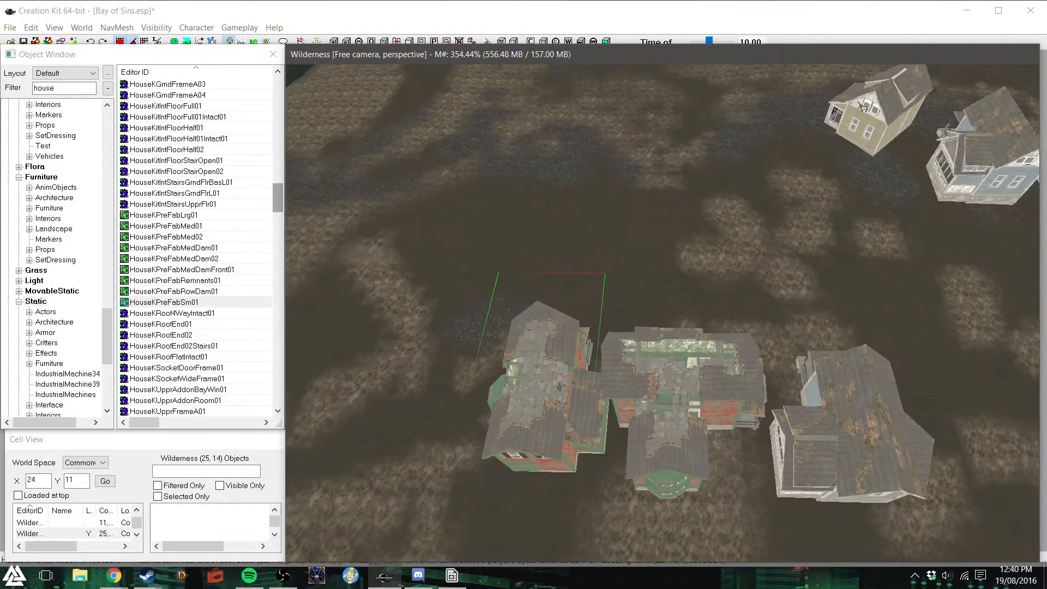
- Copy the yellow house near the church to the open ground past the medium prefab house and turn it to face the new group
click(866, 94)
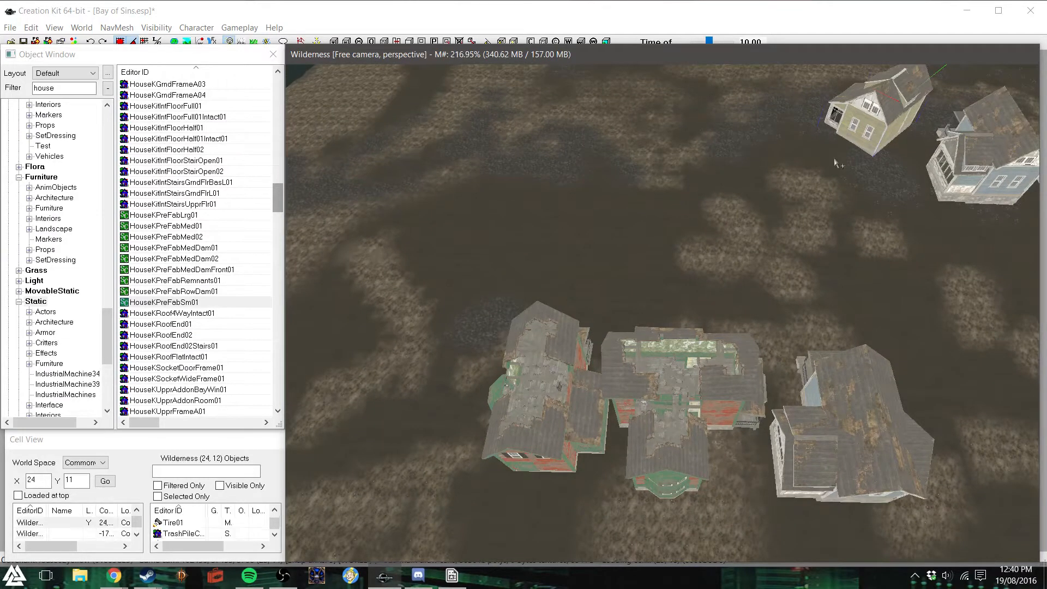
drag(916, 80, 524, 220)
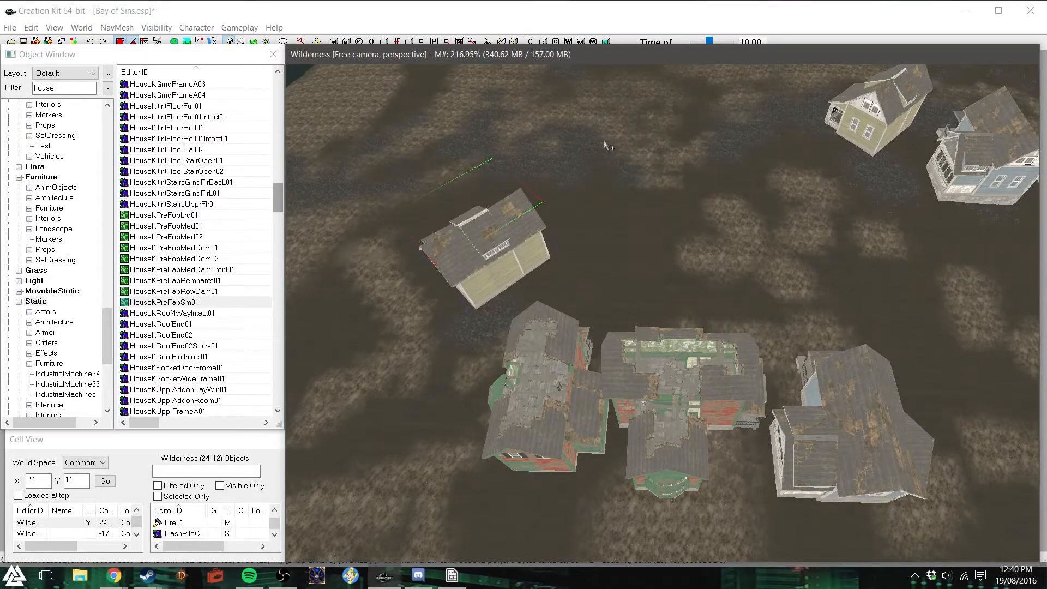
right_drag(485, 245, 507, 245)
drag(511, 273, 485, 332)
key(c)
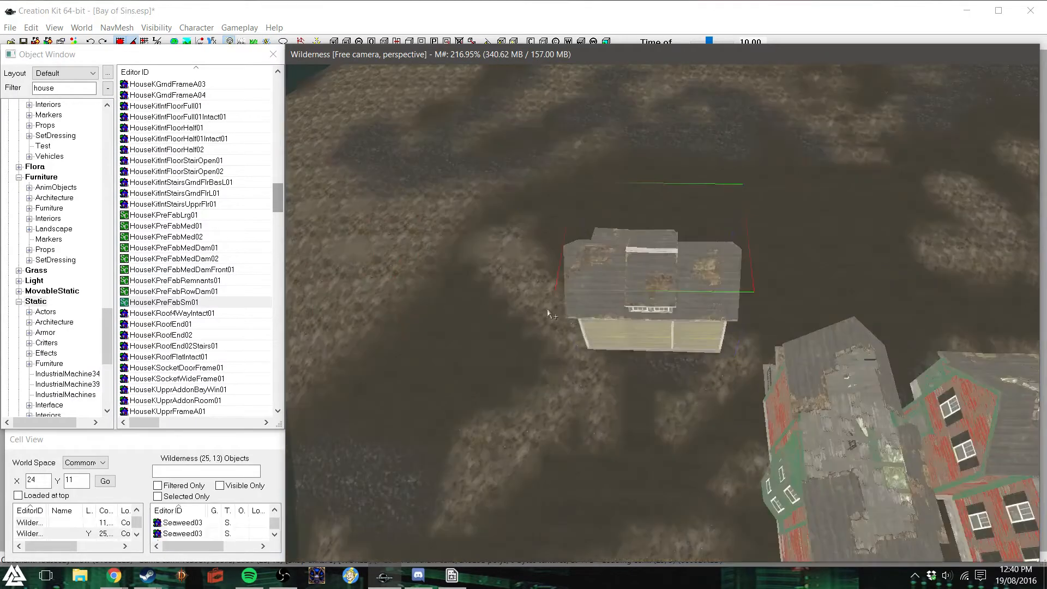
shift+middle_drag(616, 303, 676, 293)
drag(657, 293, 625, 290)
drag(669, 327, 680, 329)
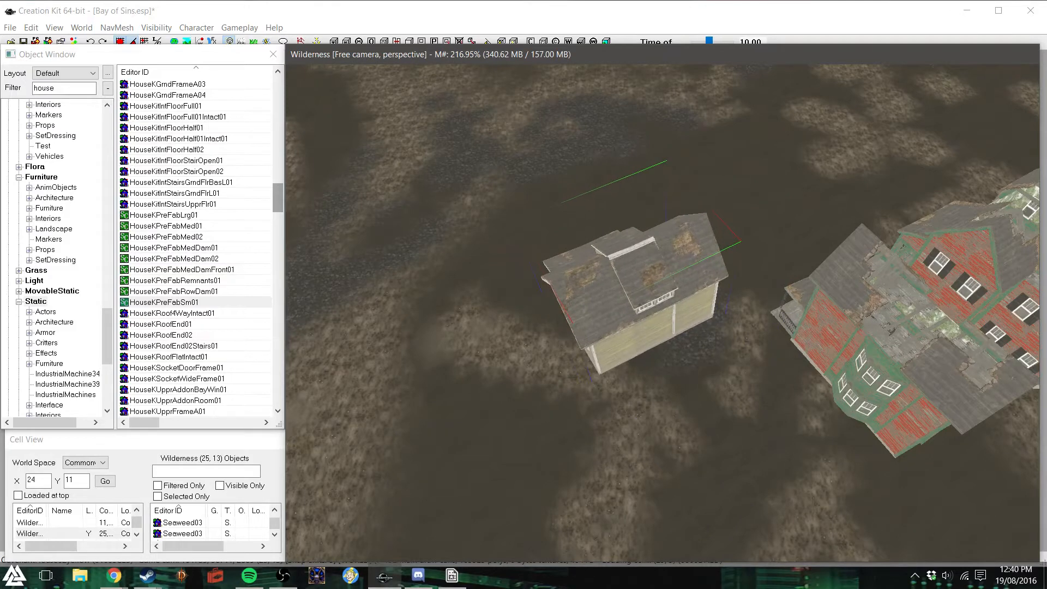
scroll(680, 329, down, 3)
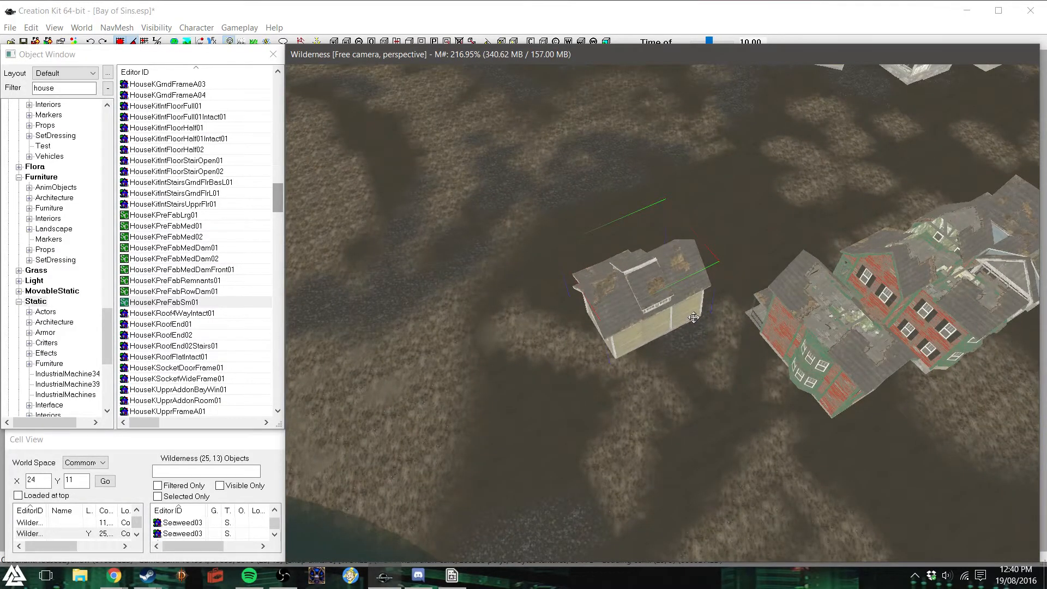
- Copy a blue single-storey house from the distant row, turn it, and line it up beside the copied yellow house
shift+middle_drag(694, 320, 695, 248)
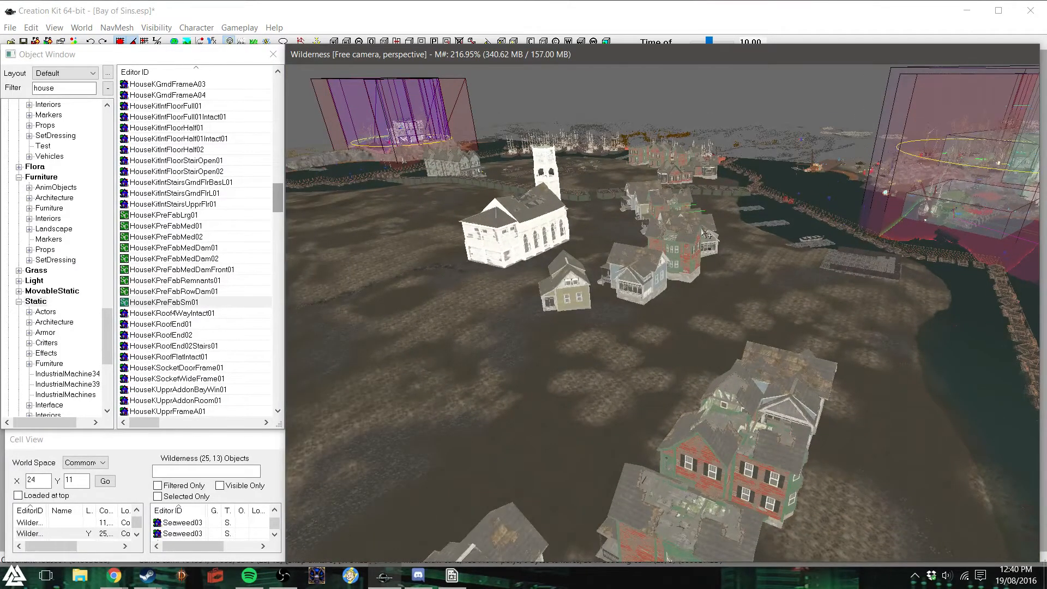
drag(688, 220, 383, 483)
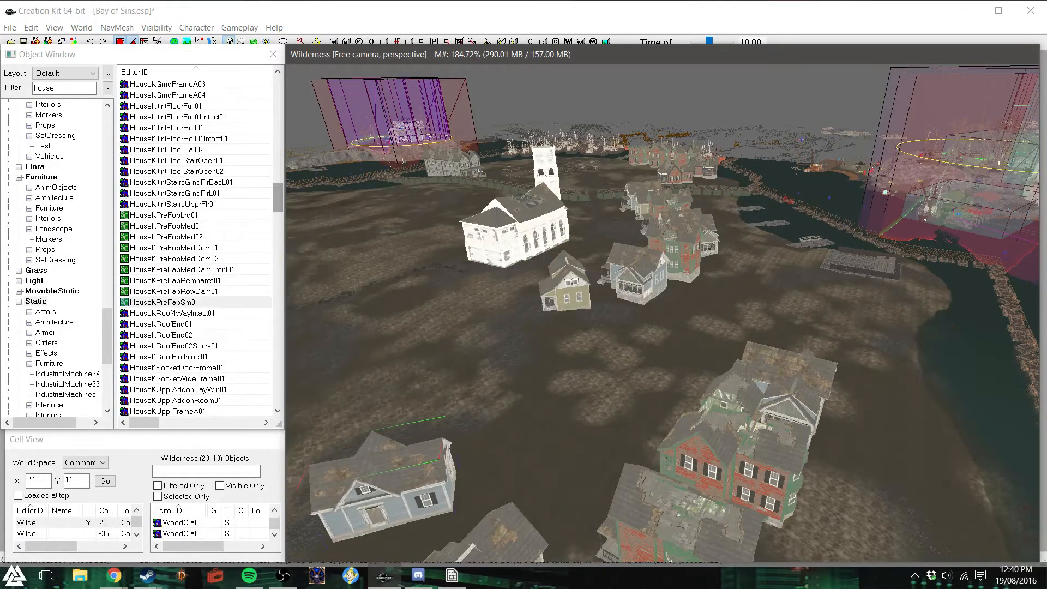
right_drag(381, 449, 382, 476)
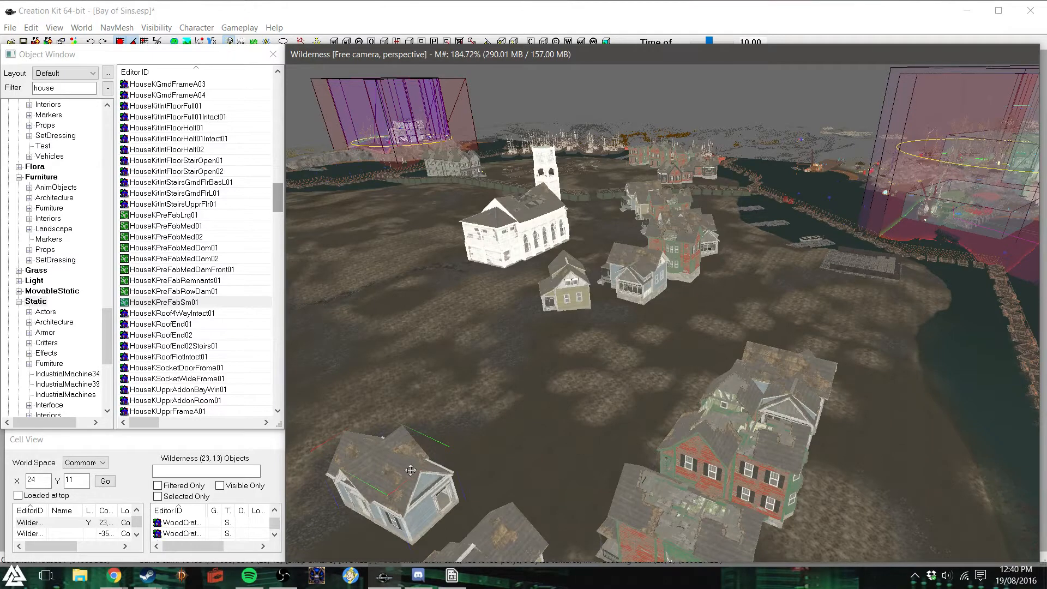
key(c)
drag(697, 280, 697, 330)
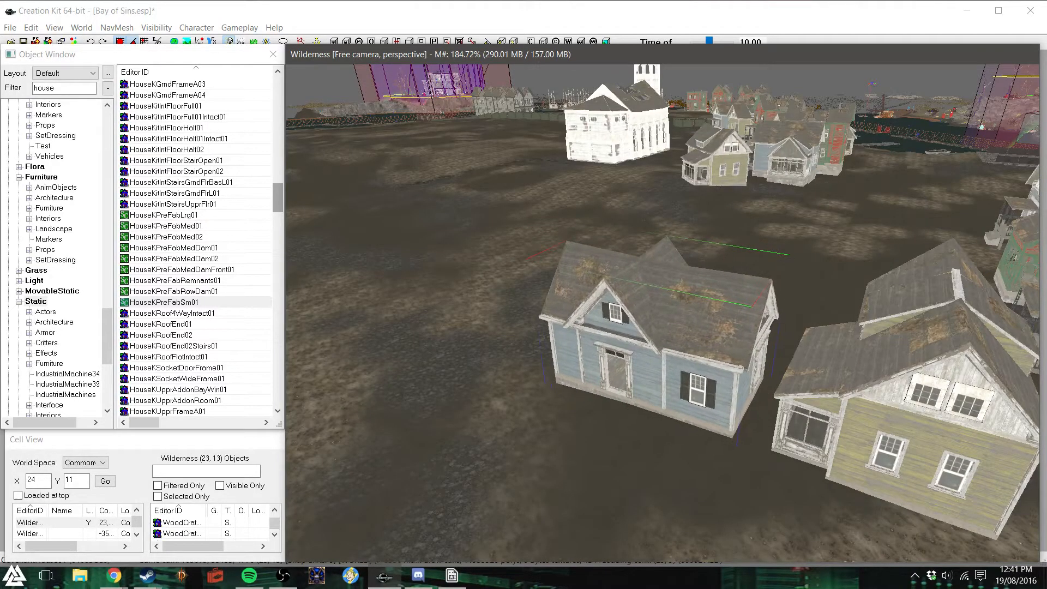
shift+middle_drag(757, 350, 796, 323)
click(766, 326)
- Delete the original yellow, blue and red-green houses at the near end of the row by the church
shift+middle_drag(609, 264, 562, 236)
click(580, 226)
key(Delete)
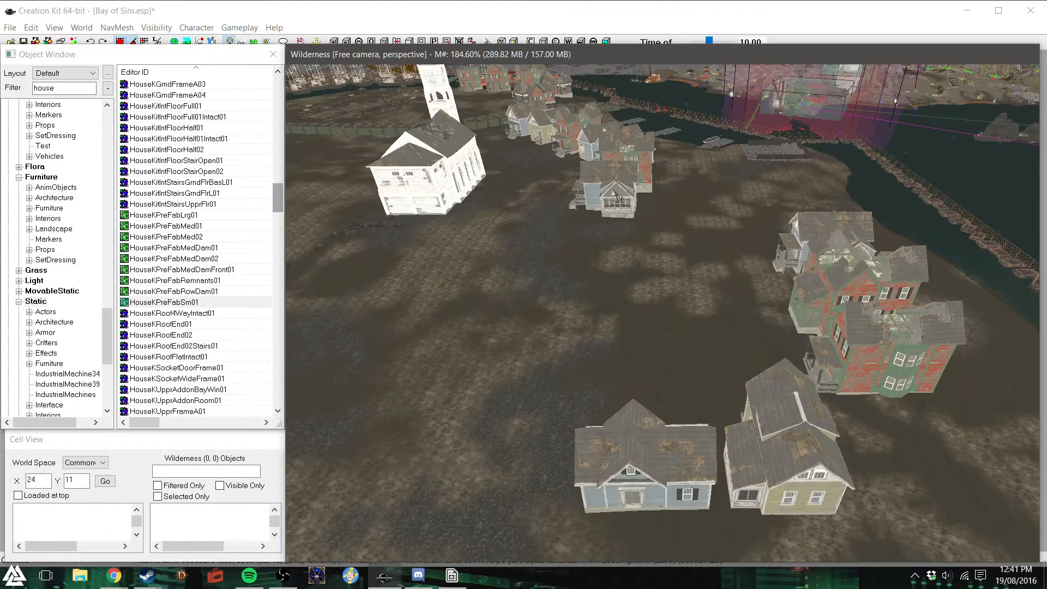
key(Delete)
click(626, 168)
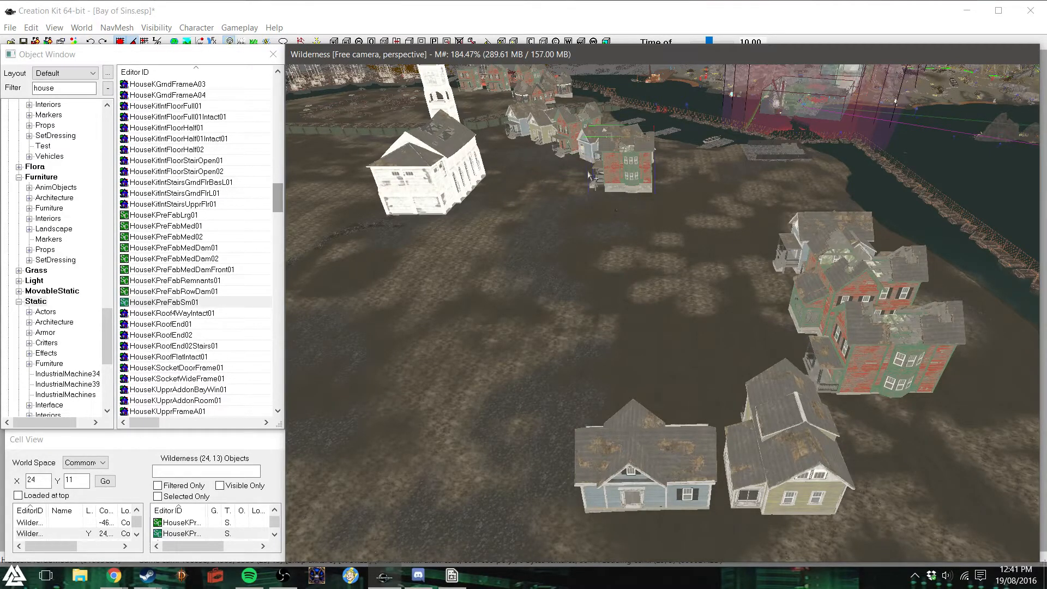
key(Delete)
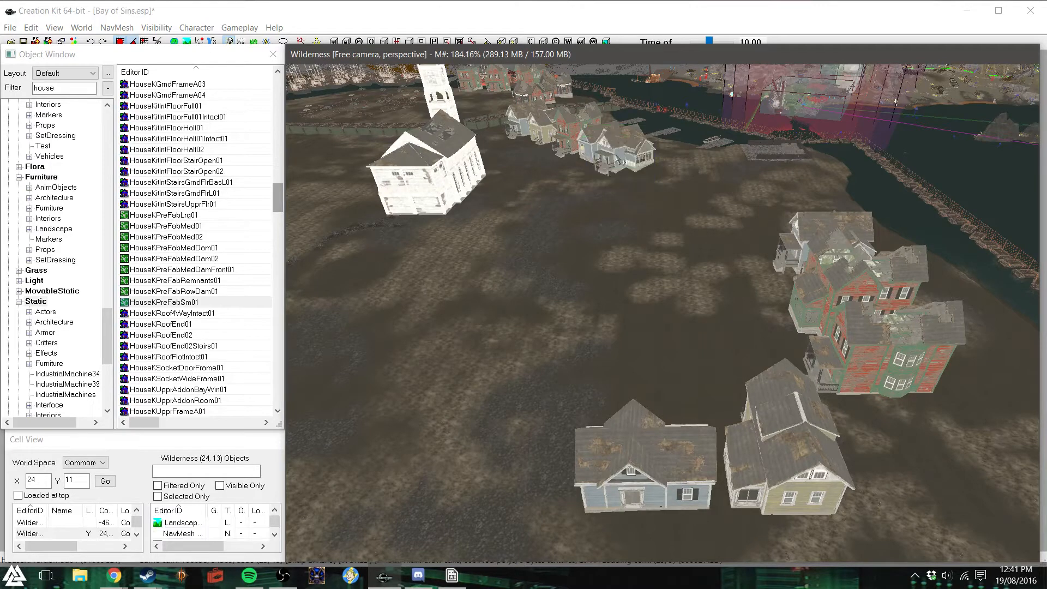
- Copy the blue porch house from the row by the church, turn it, and line it up beside the single-storey blue house
drag(617, 158, 487, 419)
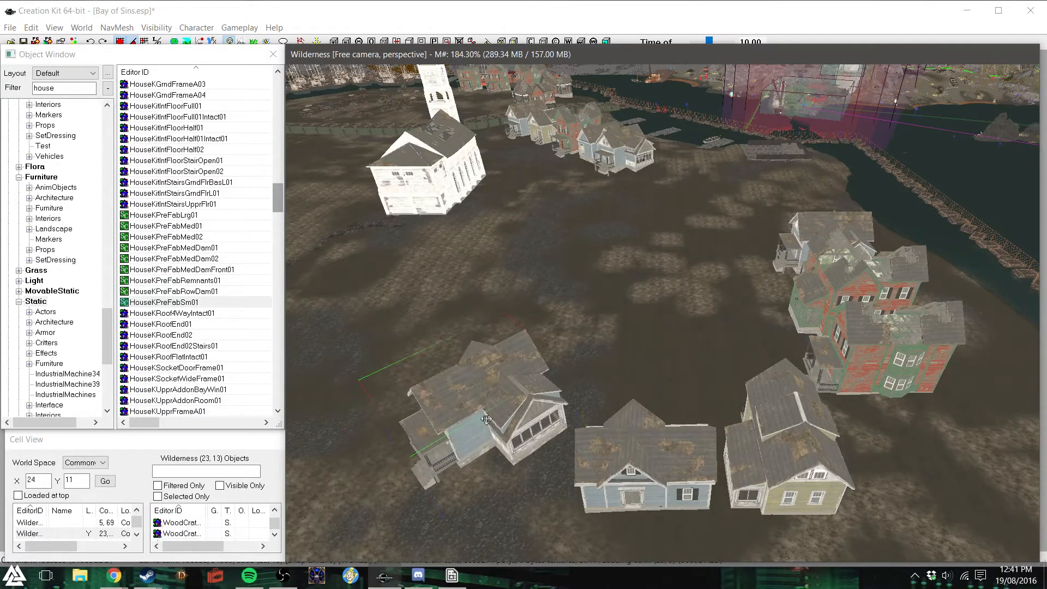
right_drag(486, 419, 504, 401)
drag(504, 401, 548, 455)
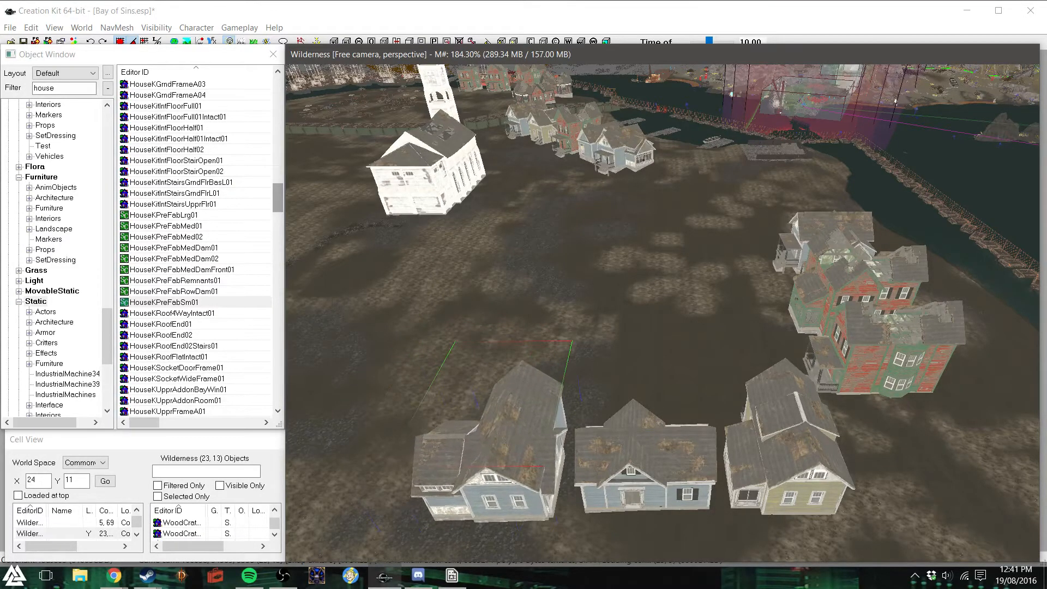
shift+middle_drag(550, 456, 566, 452)
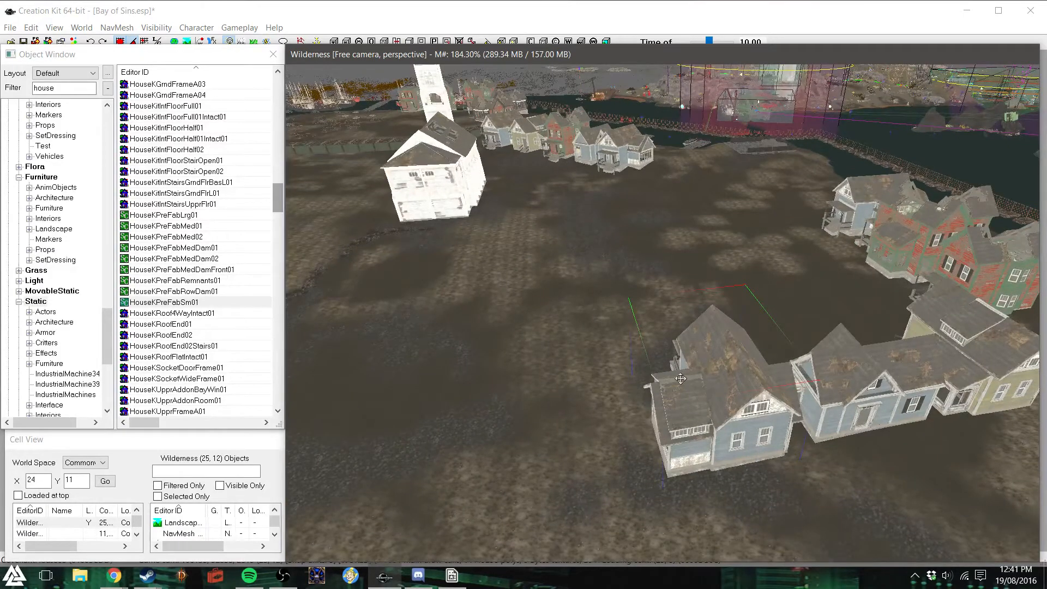
shift+middle_drag(689, 379, 692, 398)
scroll(689, 390, down, 5)
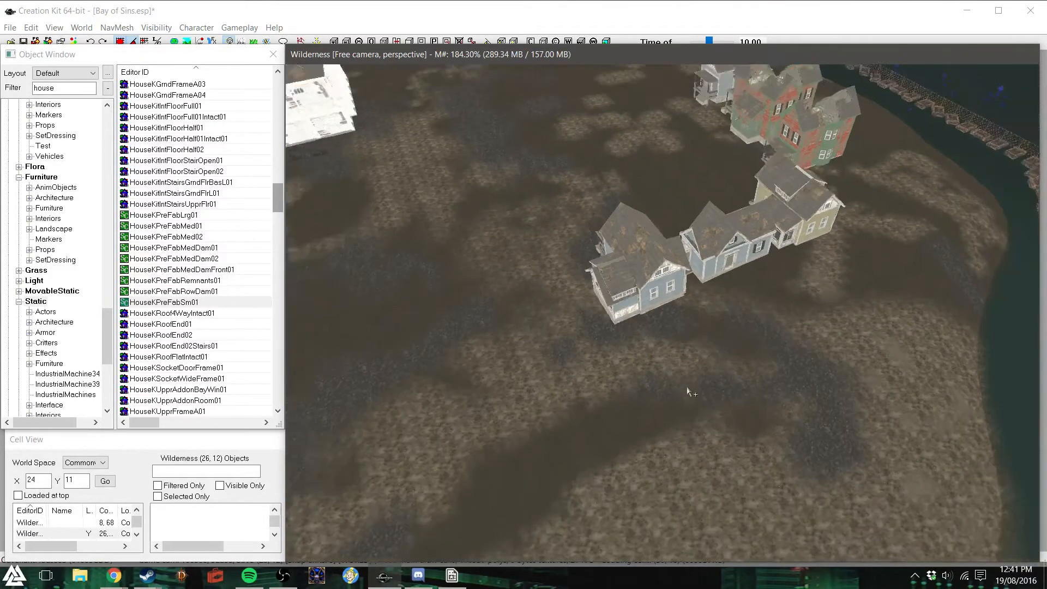
scroll(688, 388, down, 1)
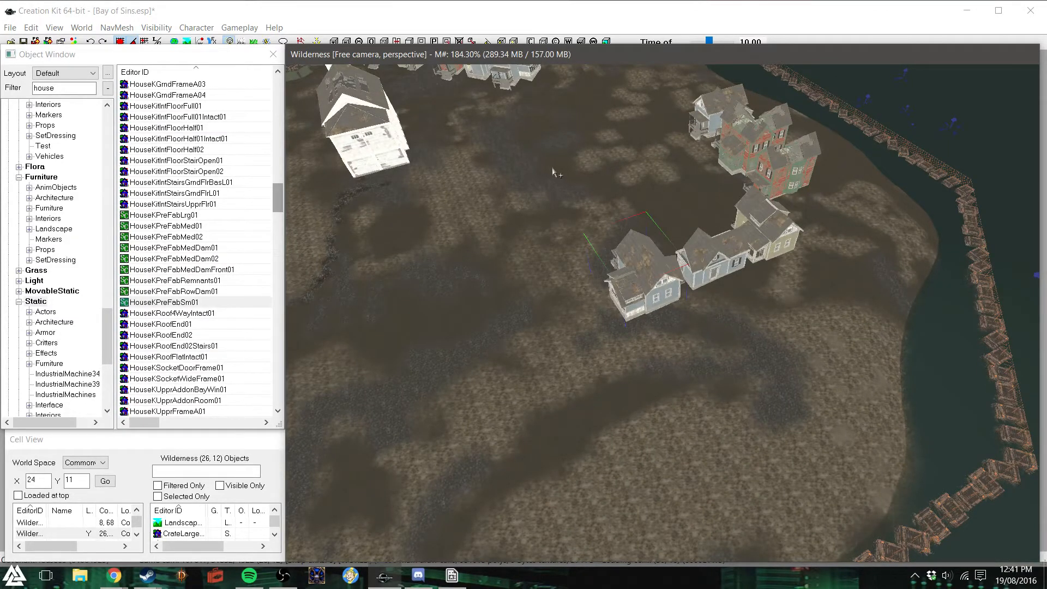
- Copy the blue porch house from the red-green group near the shore, turn it, and line it up at the open end of the new row
shift+middle_drag(554, 168, 548, 162)
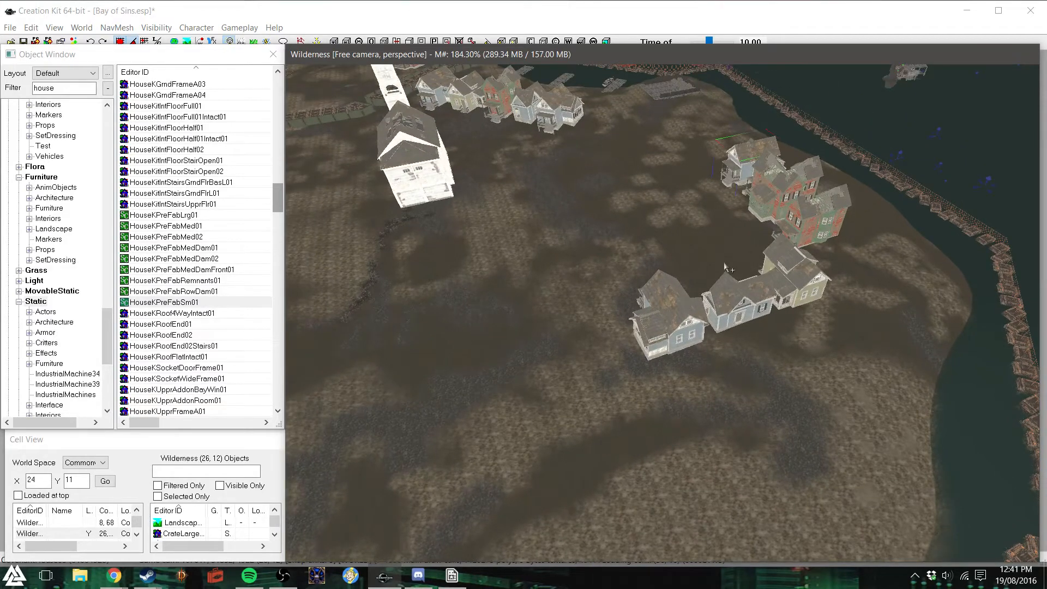
drag(739, 158, 570, 264)
right_drag(571, 263, 557, 279)
drag(557, 279, 583, 332)
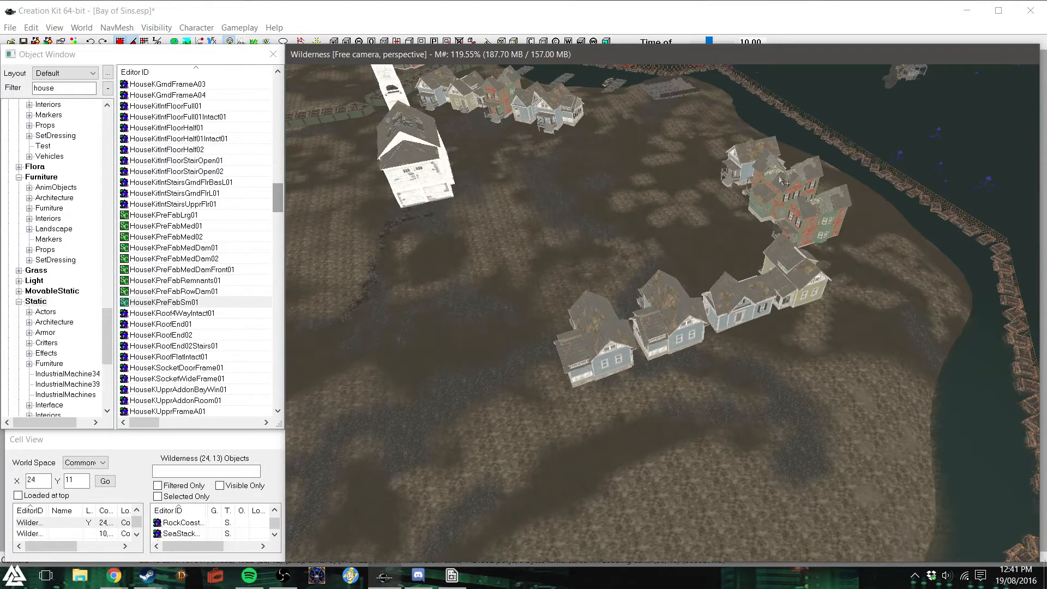
- Copy a red-green house from the shore group, turn it, and line it up beside the last blue porch house in the new row
click(769, 199)
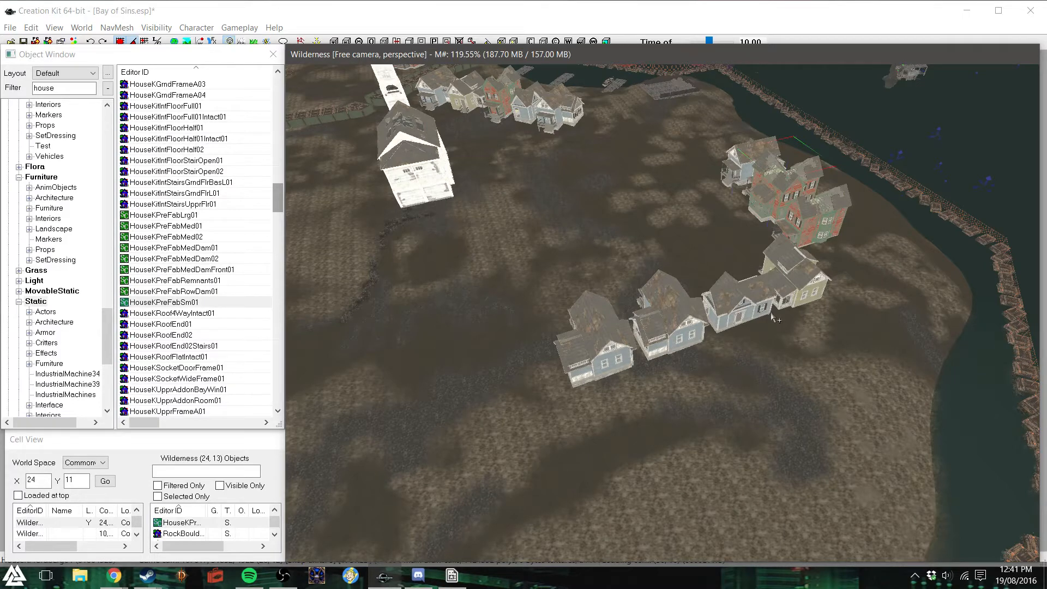
key(ctrl+d)
drag(777, 187, 473, 394)
drag(462, 424, 531, 382)
scroll(530, 382, down, 2)
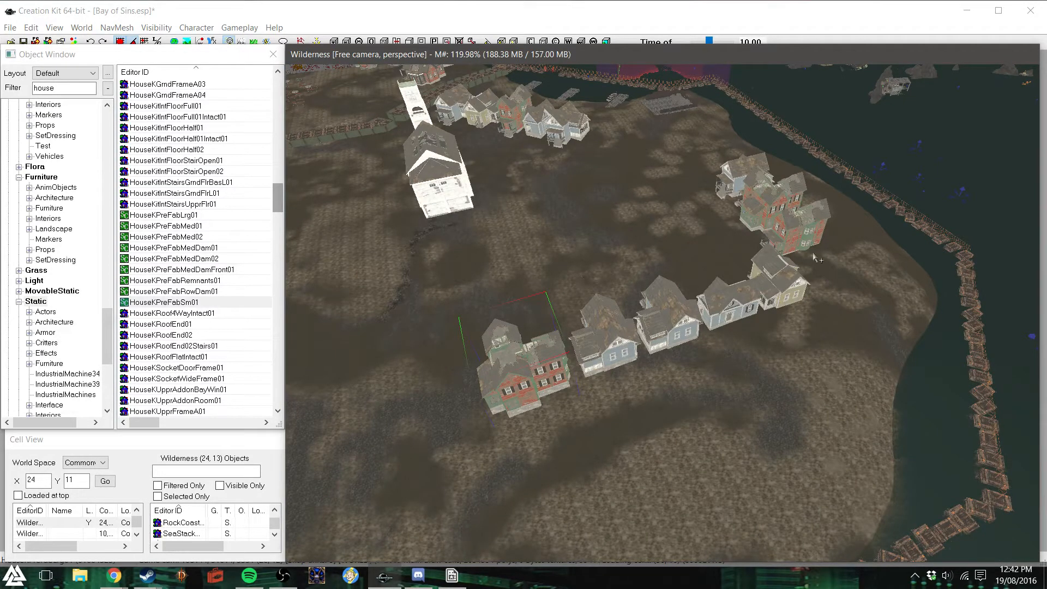
key(ctrl+d)
drag(489, 385, 384, 425)
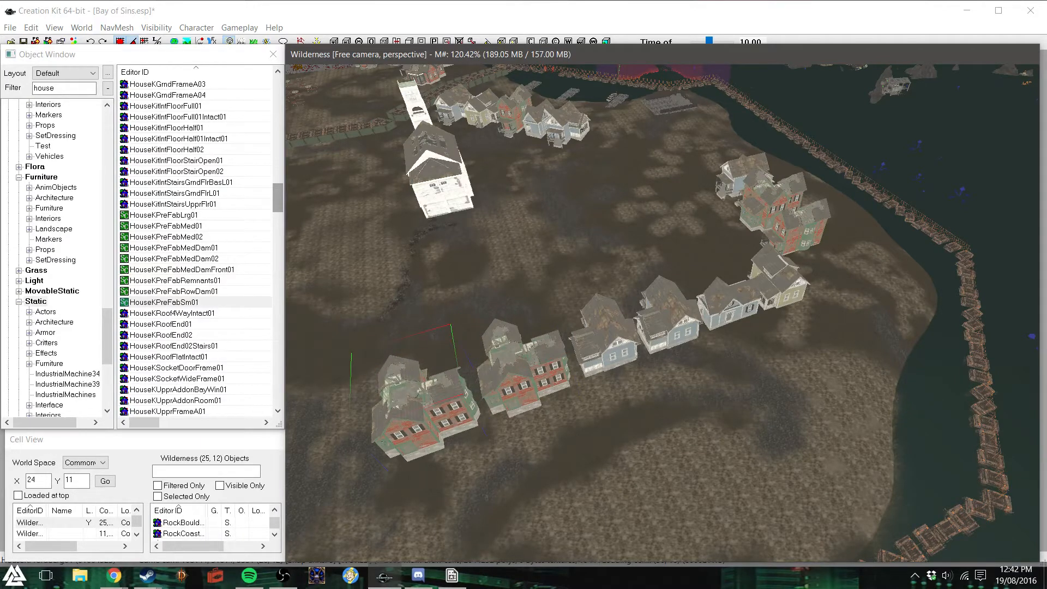
key(Delete)
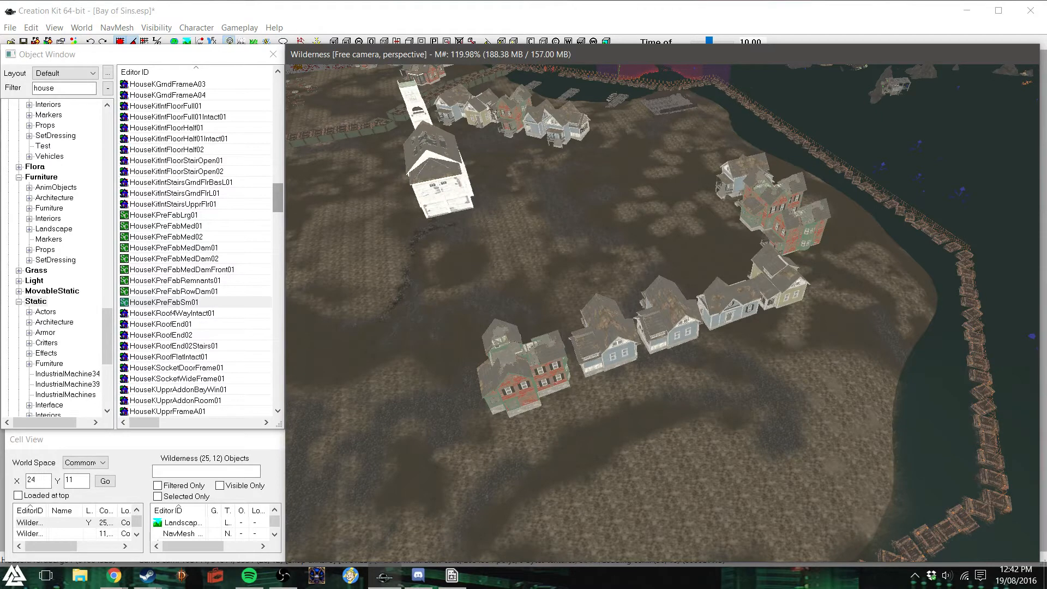
- Copy the yellow house from the row by the church, turn it, and line it up beside the red-green house ending the new row
key(ctrl+d)
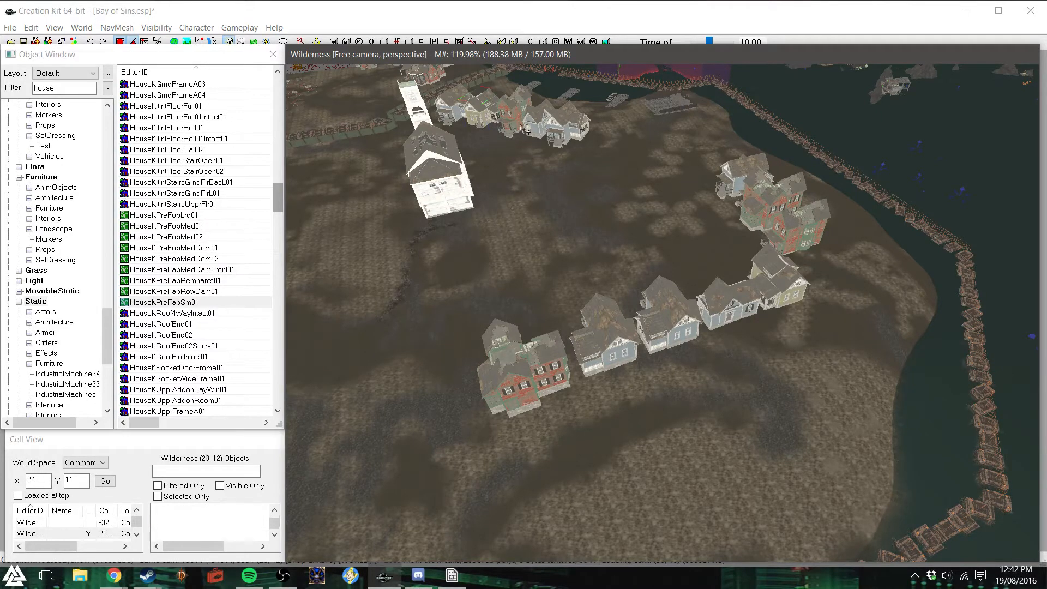
drag(499, 111, 505, 112)
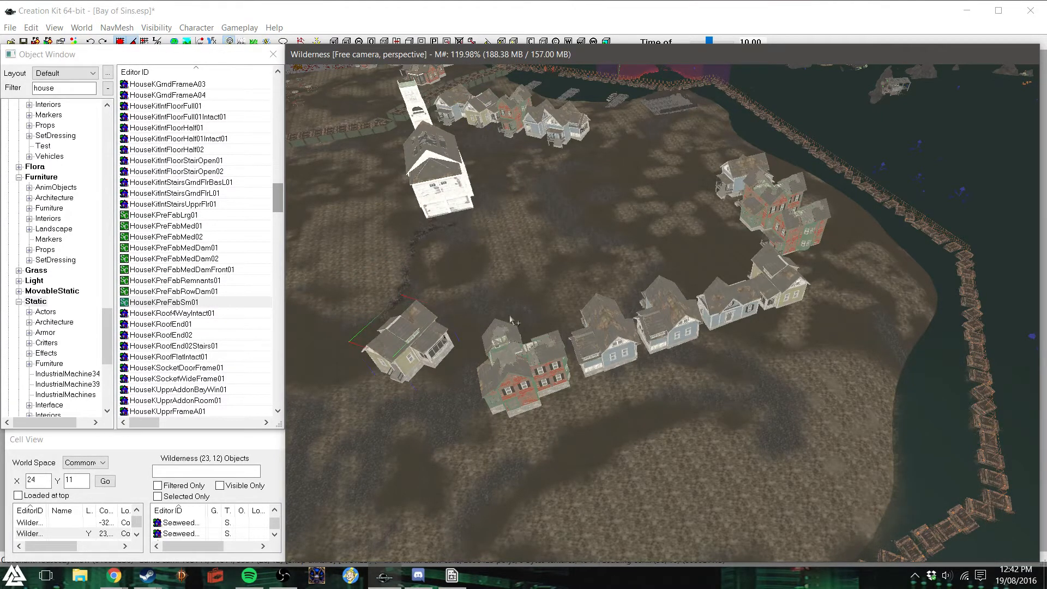
drag(414, 320, 410, 362)
right_drag(410, 362, 458, 363)
right_drag(406, 388, 394, 391)
drag(395, 391, 441, 398)
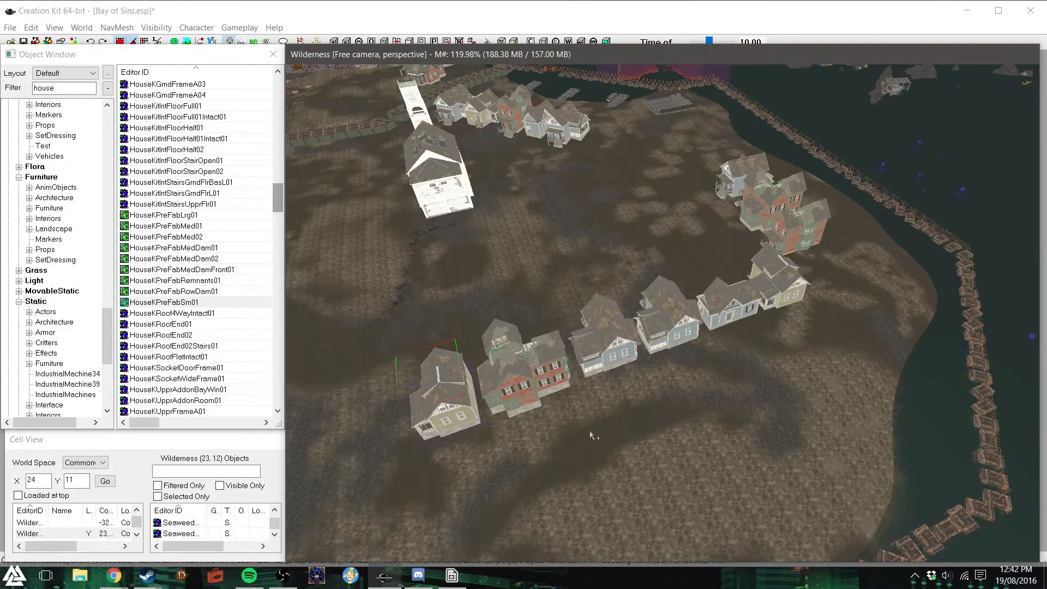
- Duplicate all six houses of the new row together and place the copy parallel to it on the side toward the church
shift+middle_drag(671, 163, 574, 185)
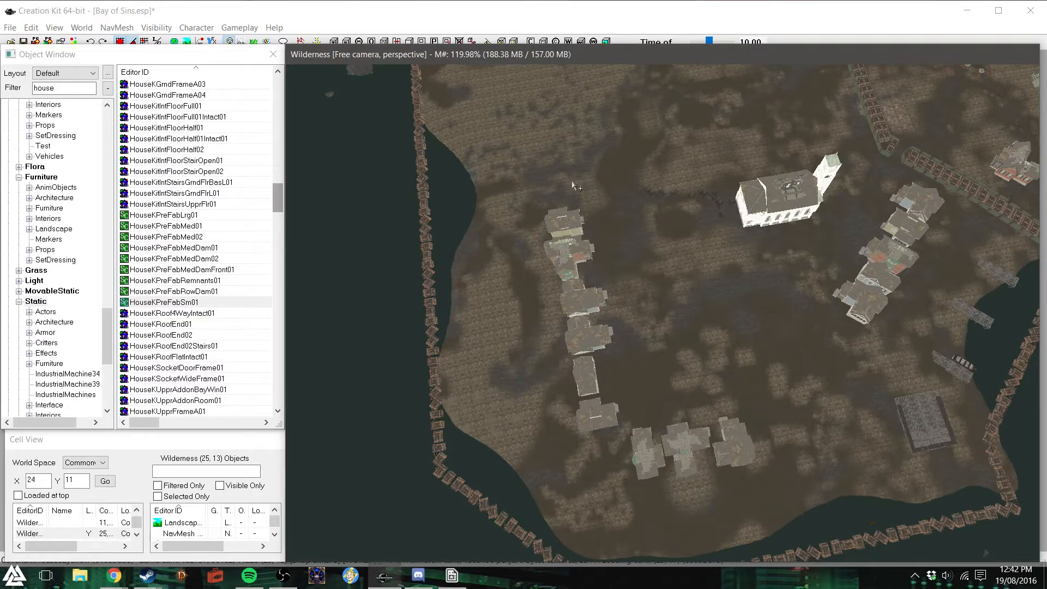
shift+middle_drag(572, 182, 592, 209)
shift+middle_drag(672, 240, 701, 217)
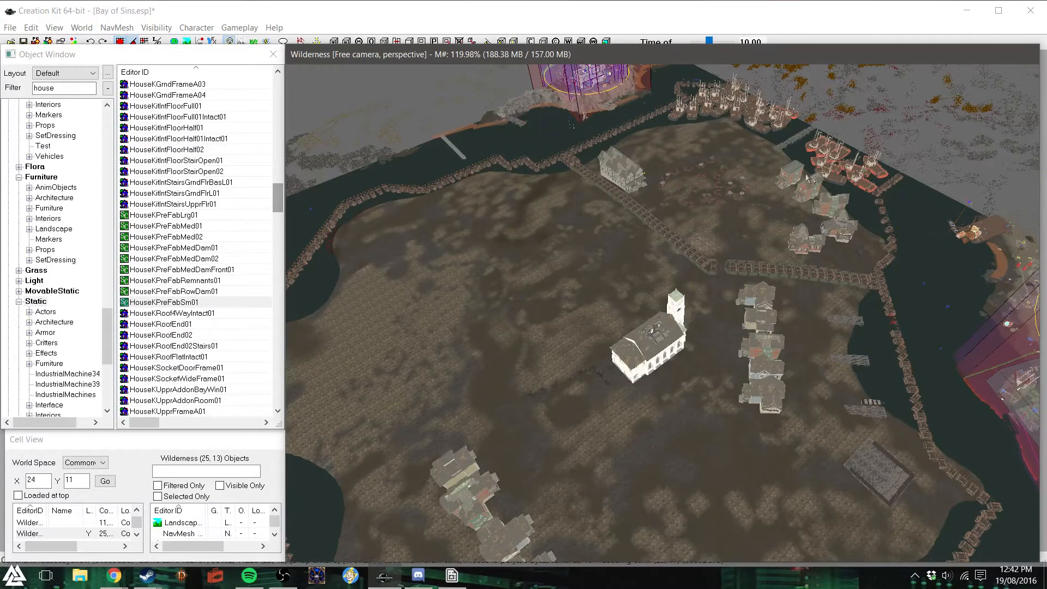
shift+middle_drag(646, 434, 634, 452)
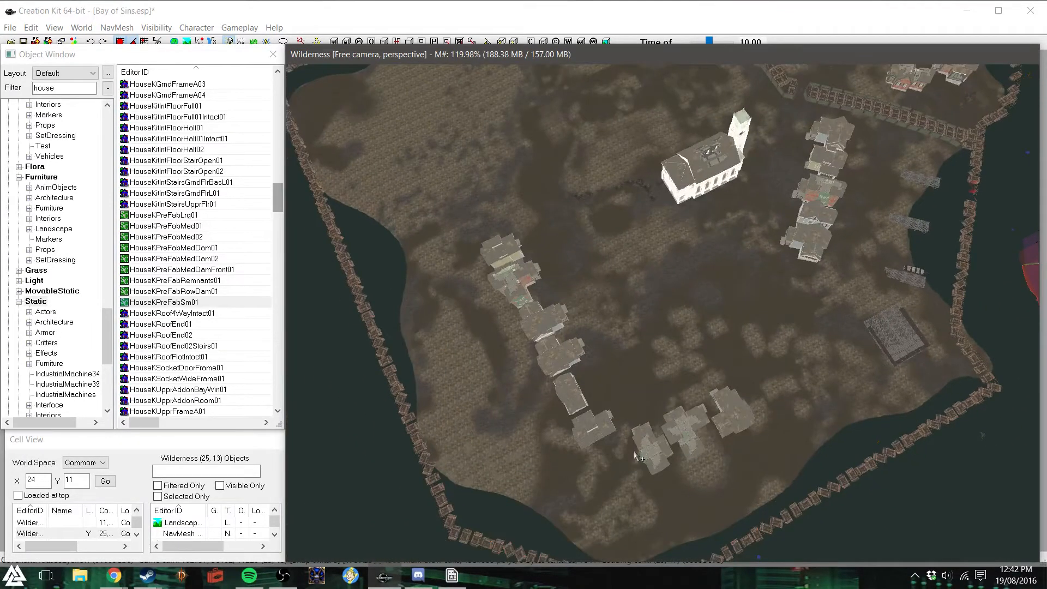
click(505, 251)
ctrl+click(593, 425)
ctrl+click(573, 399)
ctrl+click(550, 354)
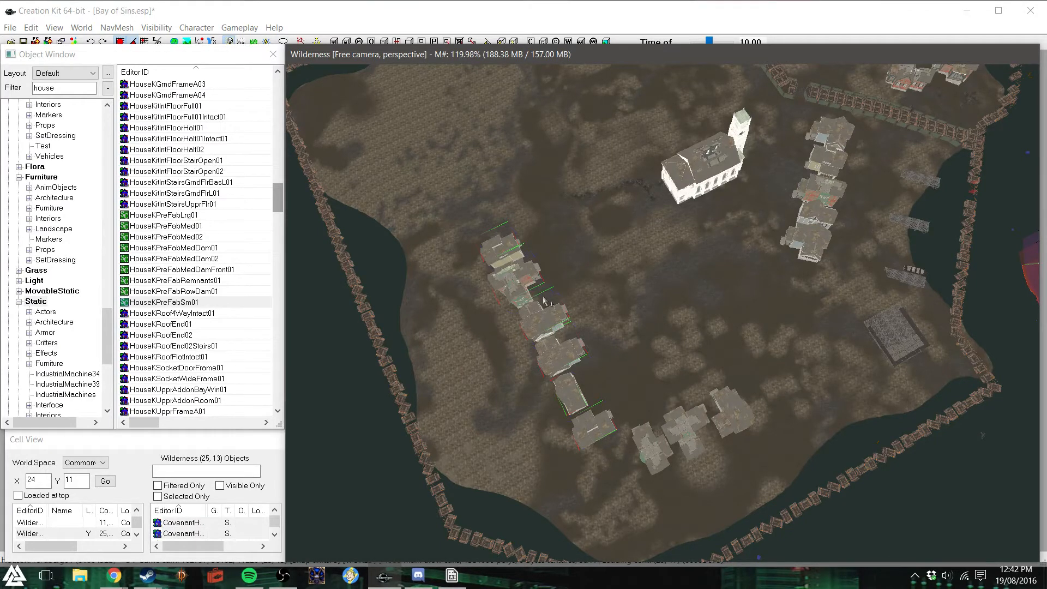
ctrl+click(534, 282)
key(ctrl+d)
drag(534, 281, 597, 247)
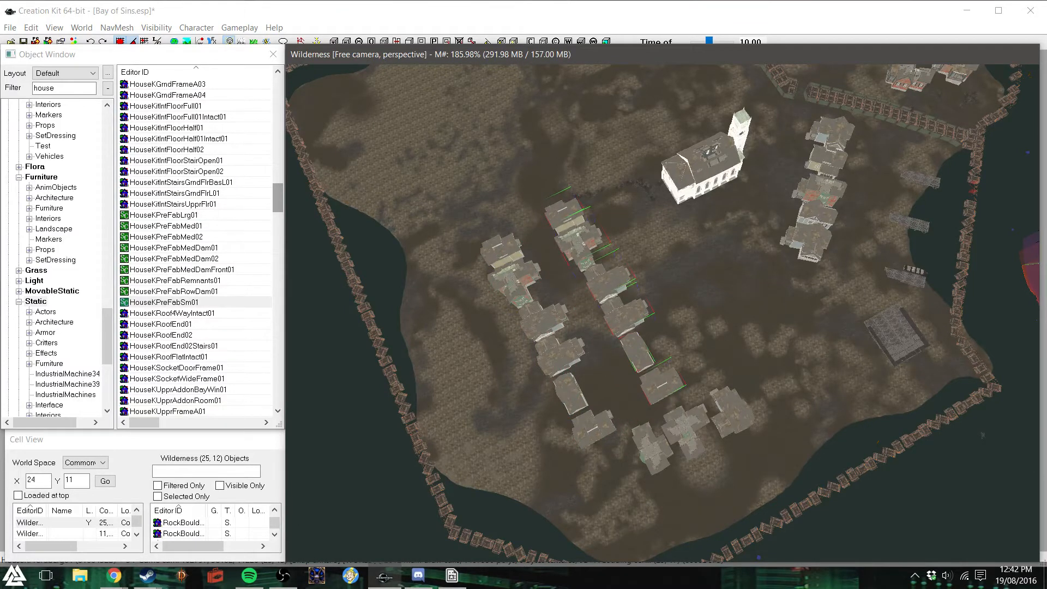
- Turn the copied row around to face the original row and shift it along the street away from the shore group
right_drag(597, 247, 695, 247)
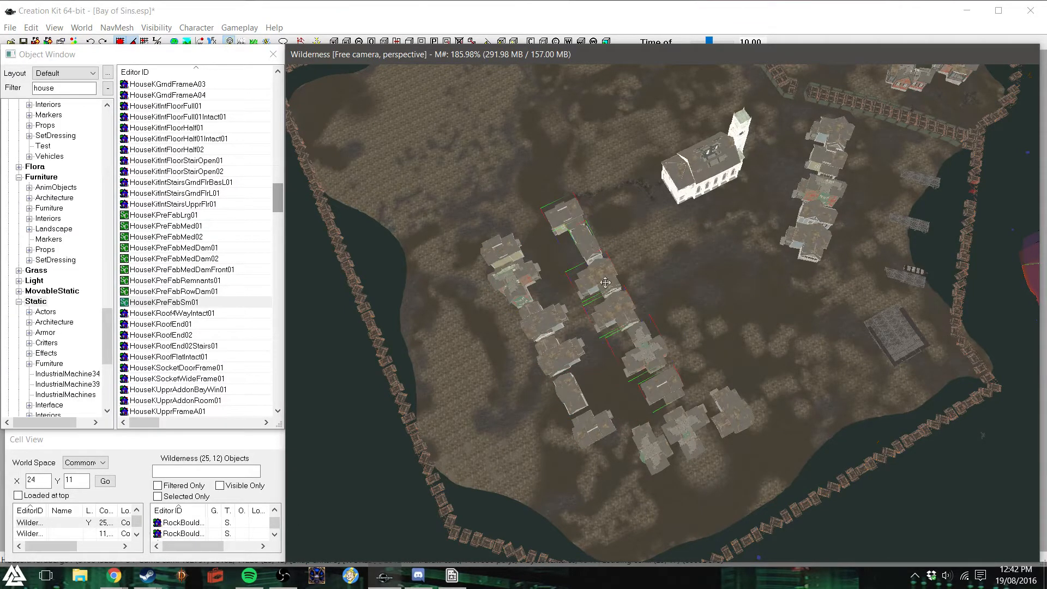
drag(614, 308, 597, 278)
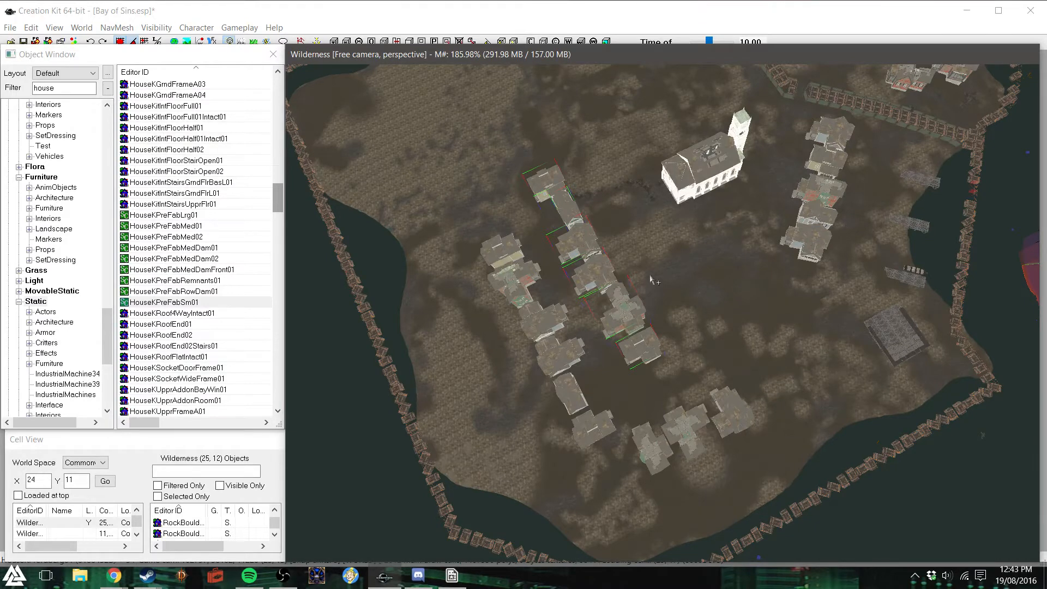
click(754, 293)
mouse_move(727, 288)
shift+middle_down()
mouse_move(735, 273)
mouse_move(722, 271)
shift+middle_up()
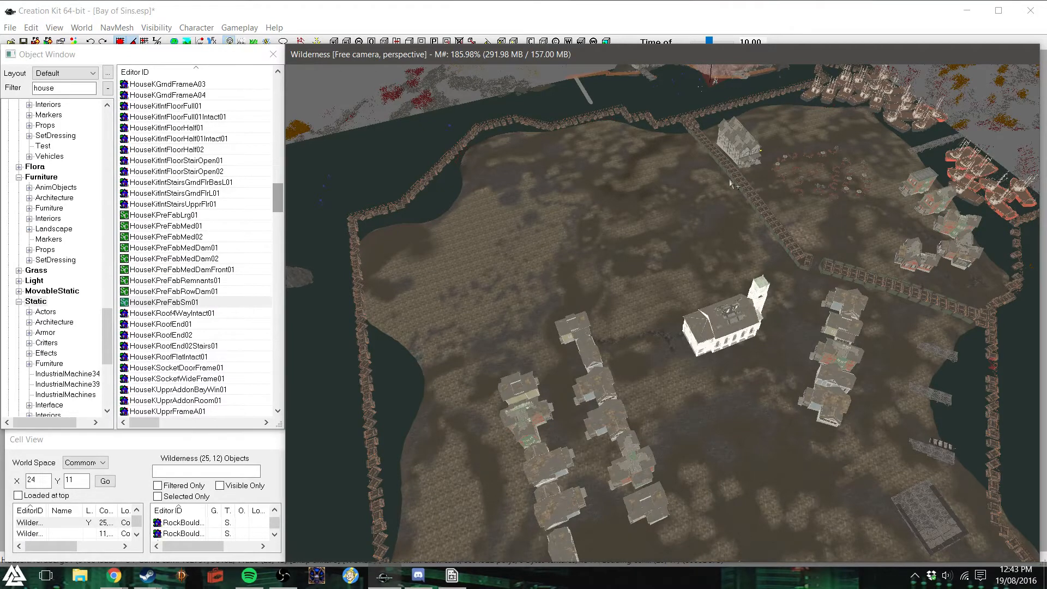
- Delete the whole group of red-green houses on the shore beyond the inner fence, beside the moored boats
mouse_move(839, 322)
shift+middle_down()
mouse_move(851, 322)
mouse_move(843, 337)
shift+middle_up()
scroll(843, 337, down, 2)
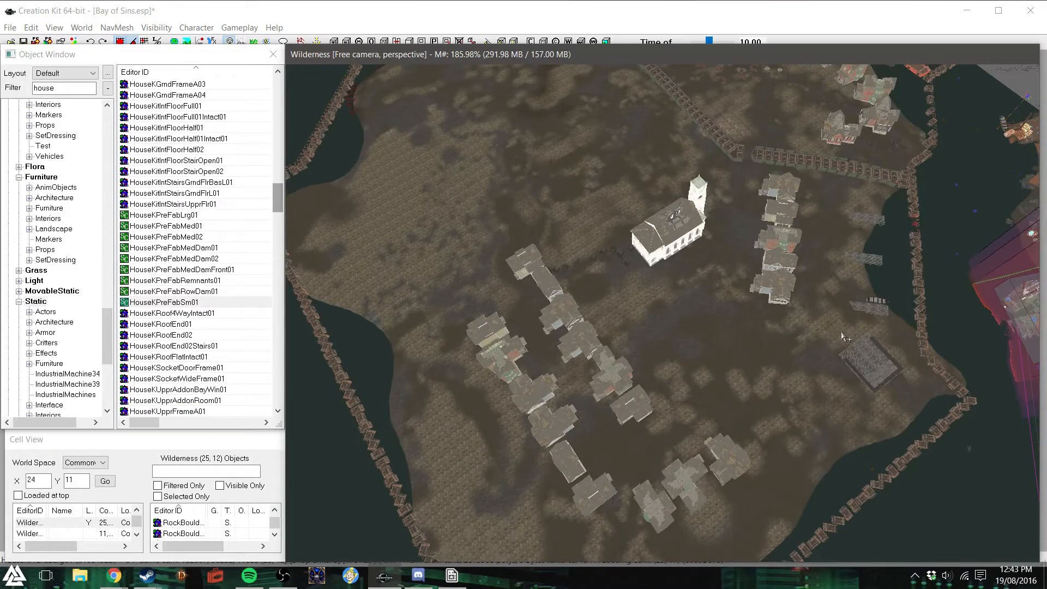
shift+middle_drag(765, 337, 773, 336)
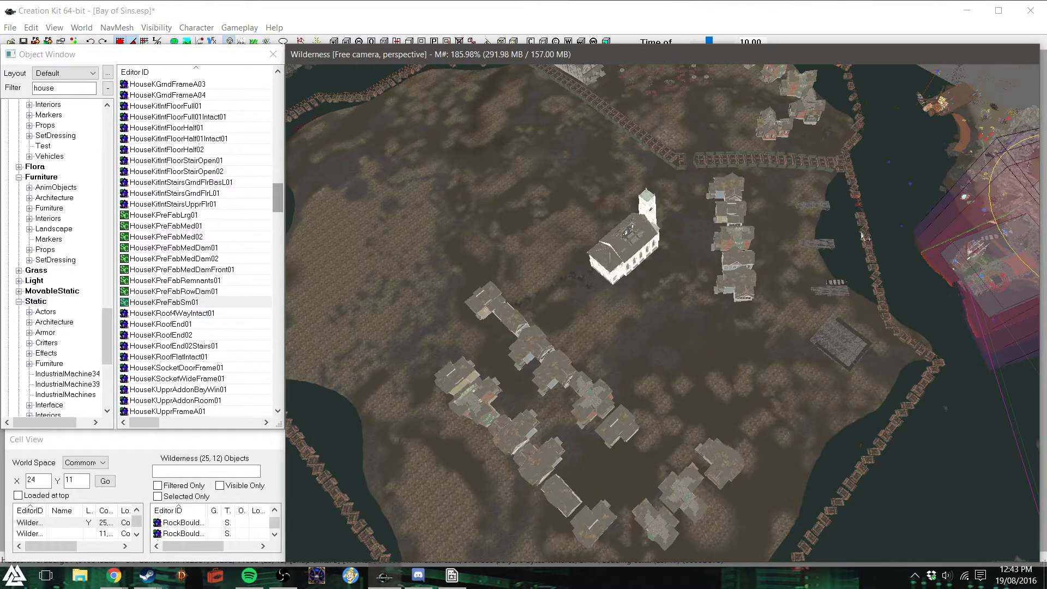
shift+middle_drag(790, 230, 793, 224)
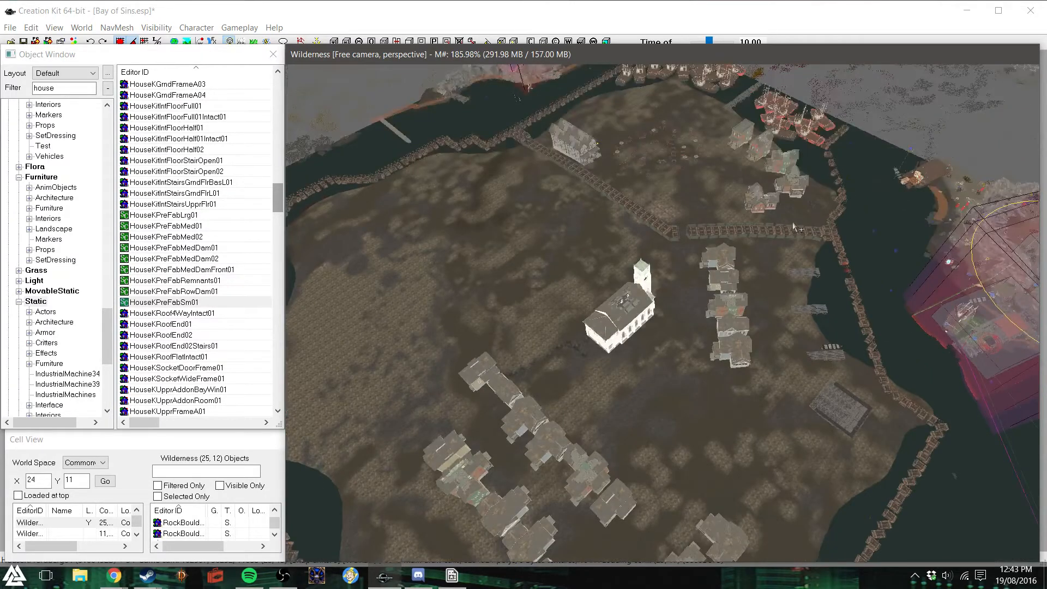
click(800, 178)
key(f)
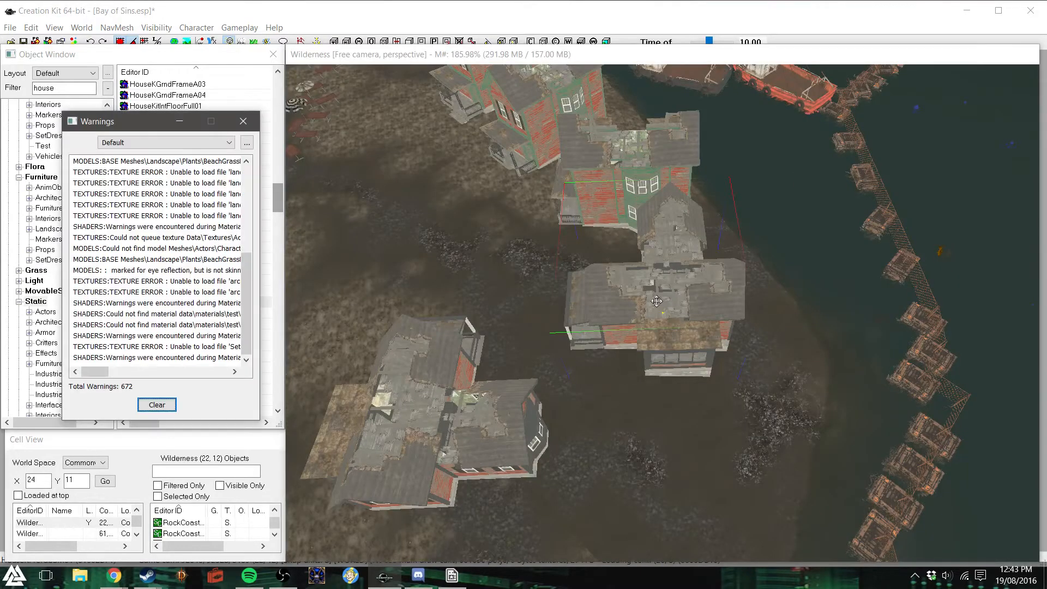
click(244, 121)
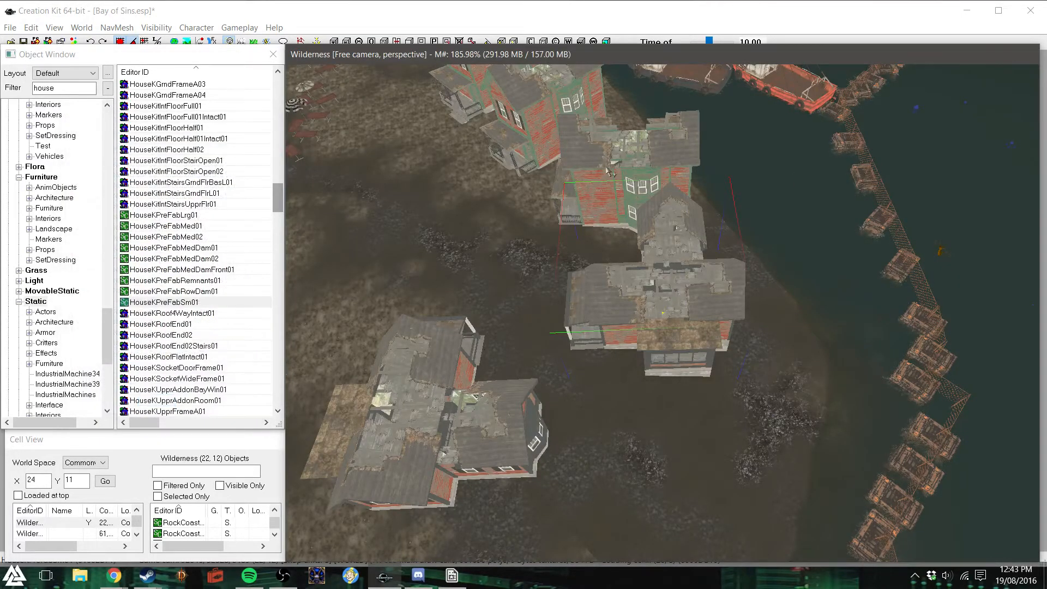
scroll(607, 185, down, 3)
middle_drag(545, 327, 533, 309)
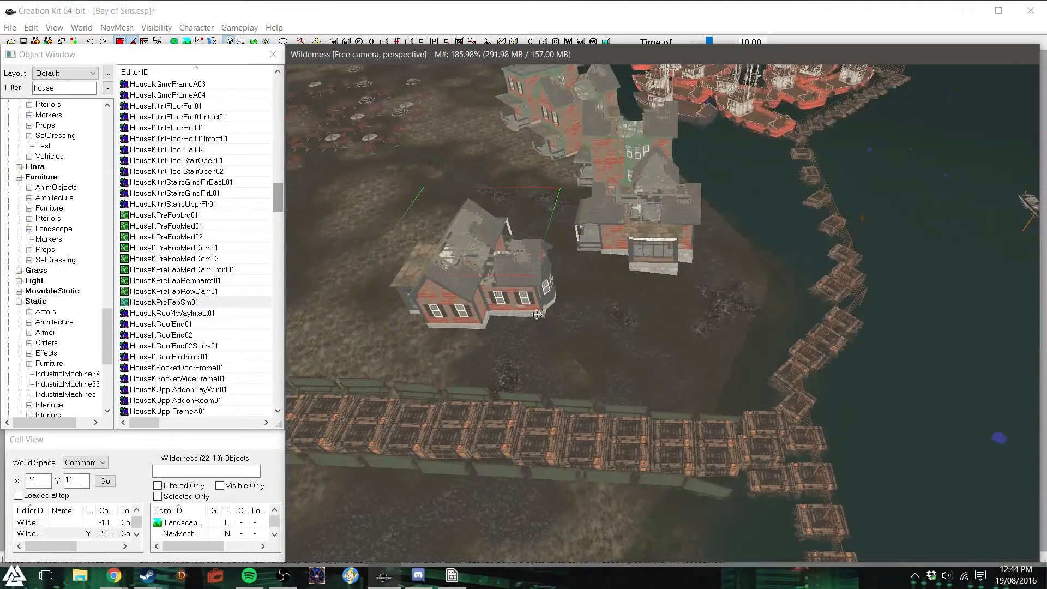
click(635, 221)
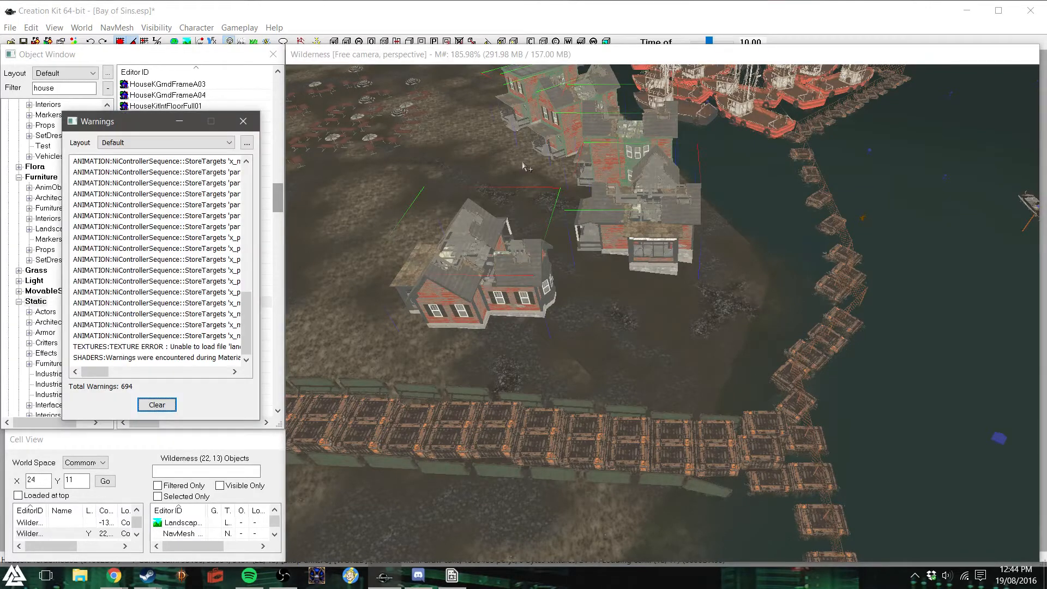
click(243, 121)
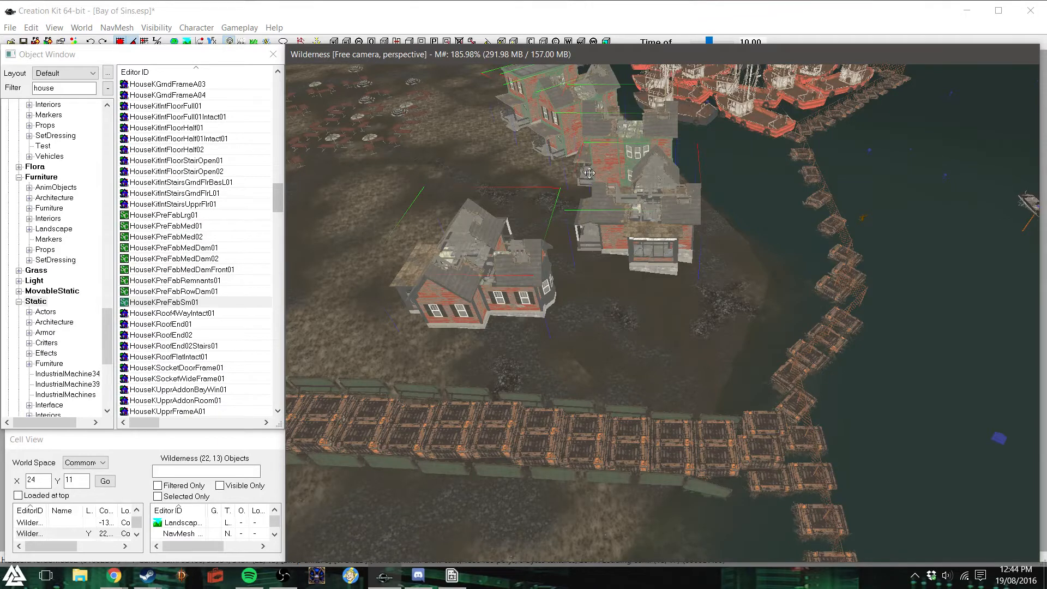
key(Delete)
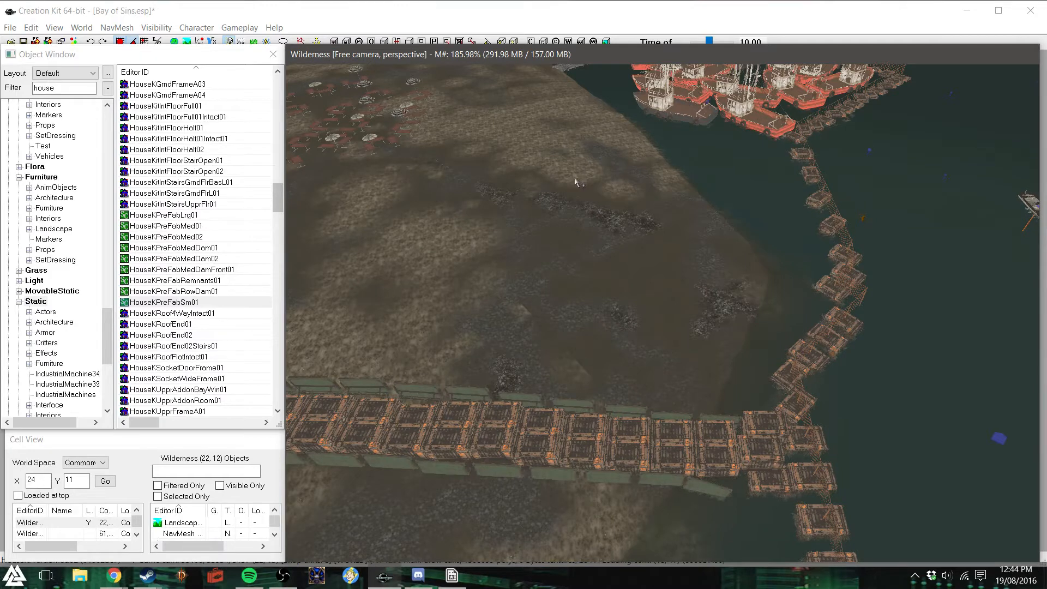
scroll(577, 182, down, 3)
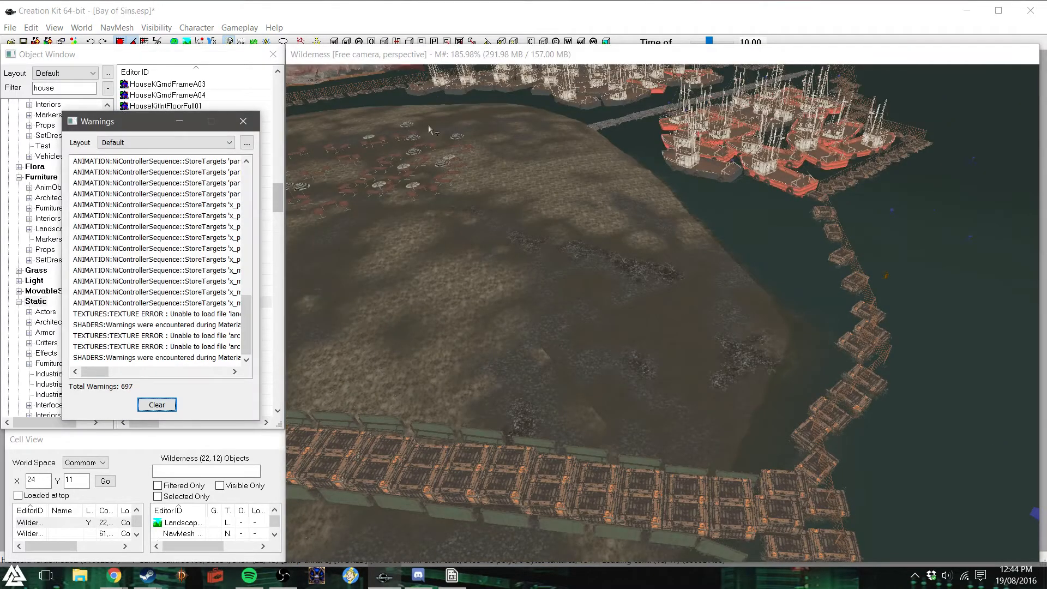
click(243, 121)
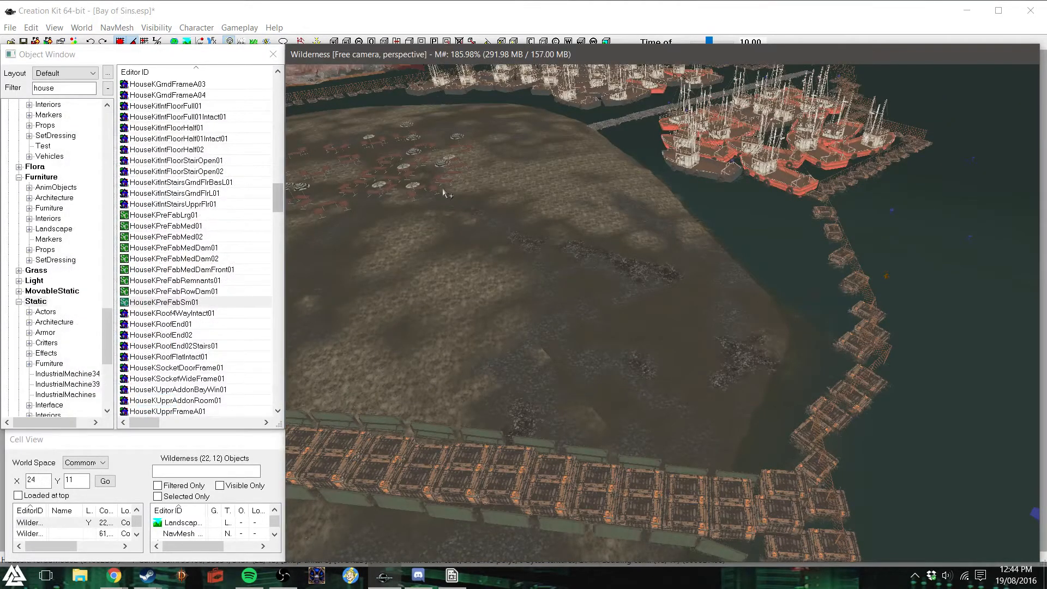
- Filter the object list by "shack" to find models for the cleared shore area
shift+middle_drag(443, 193, 694, 250)
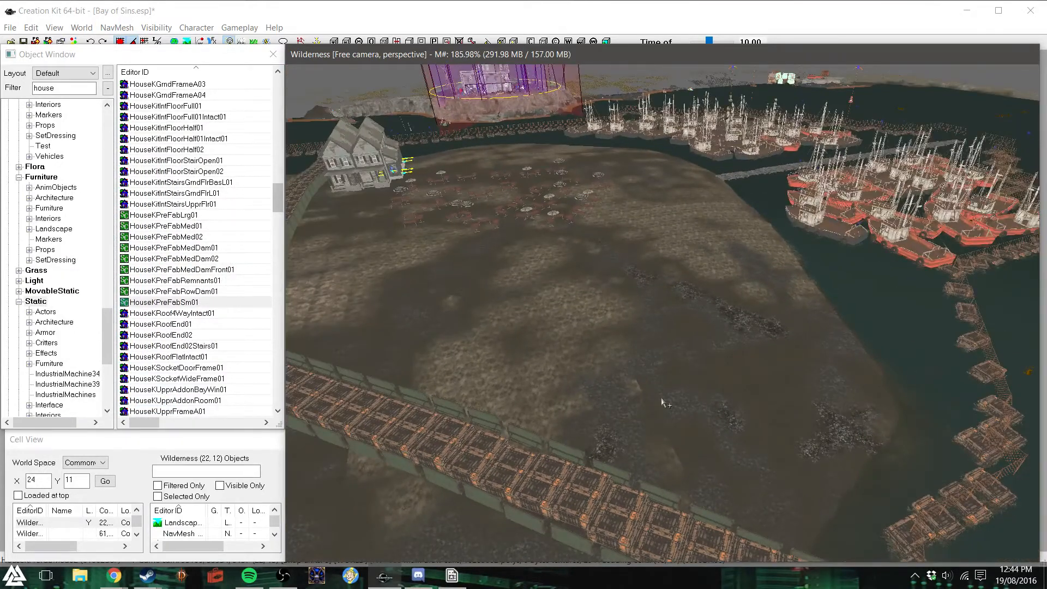
click(95, 90)
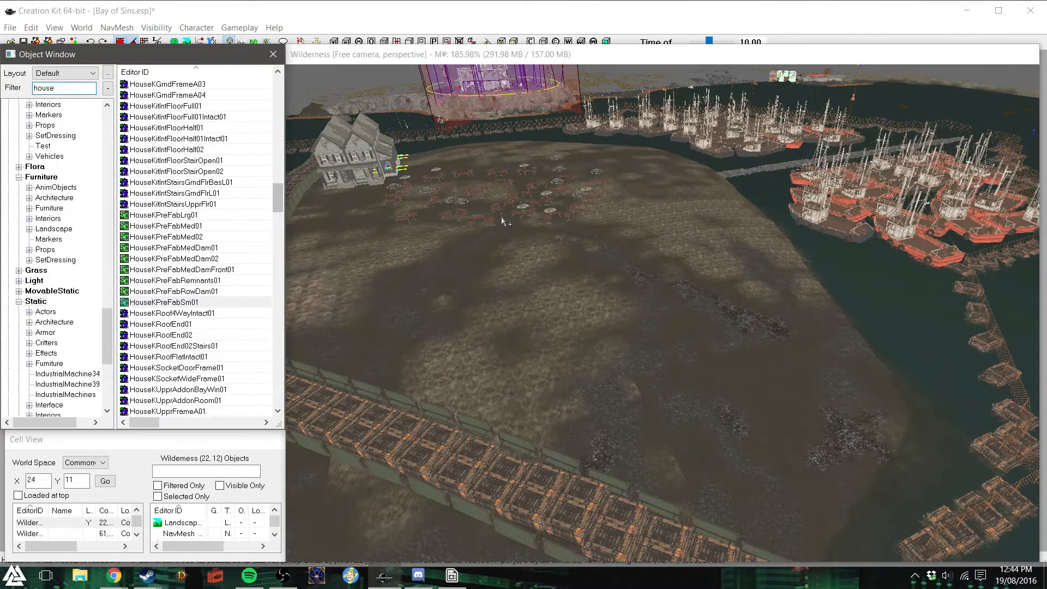
drag(278, 205, 275, 94)
double_click(44, 88)
text(shack)
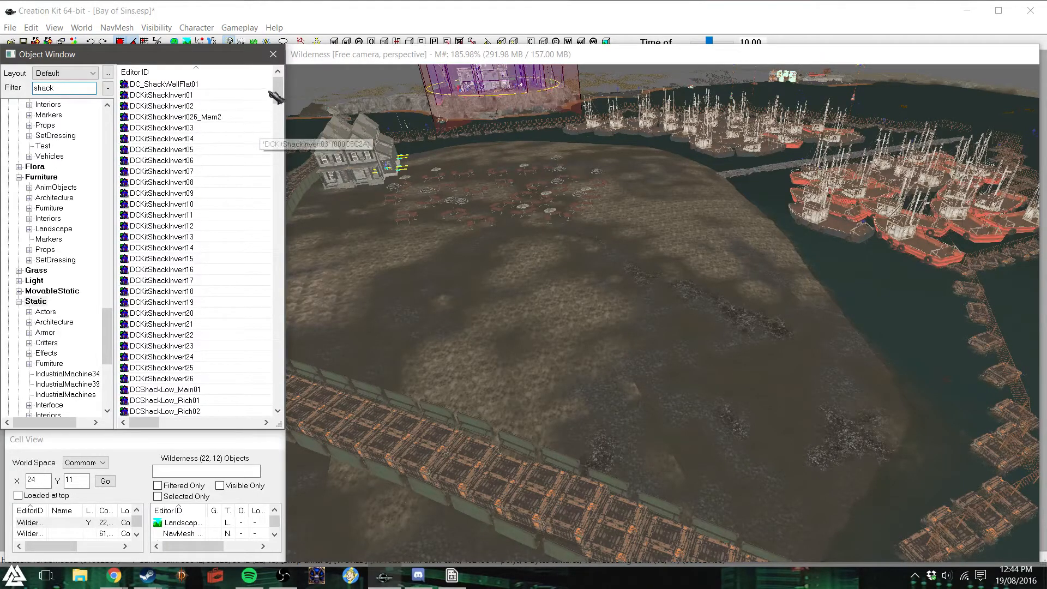
- Try out the Shack_Single_Plank01 piece on the cleared shore ground and remove it again
drag(278, 90, 276, 182)
drag(206, 139, 605, 355)
key(z)
key(z)
key(Delete)
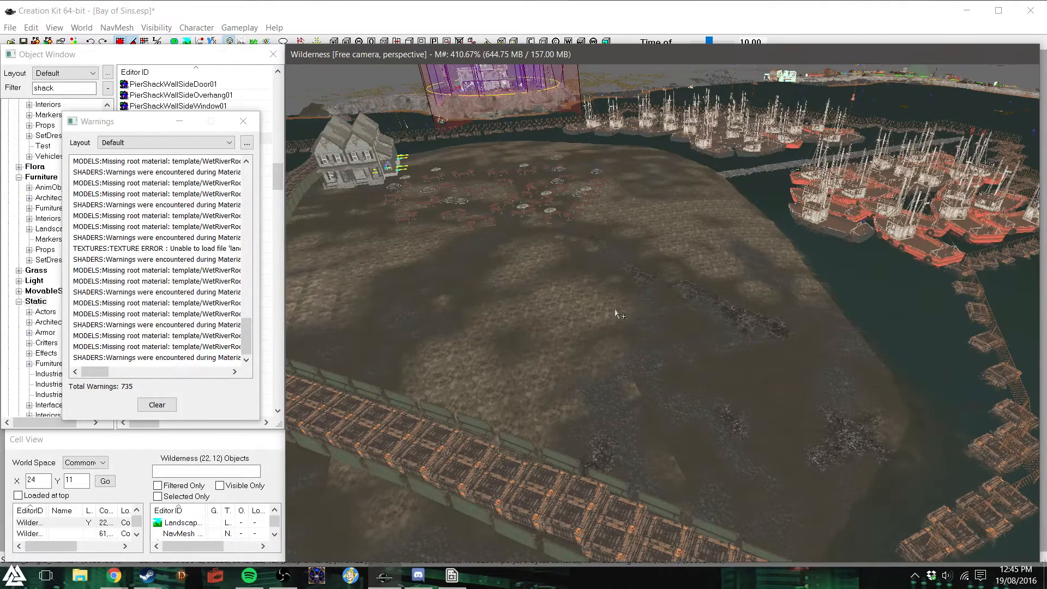
click(243, 121)
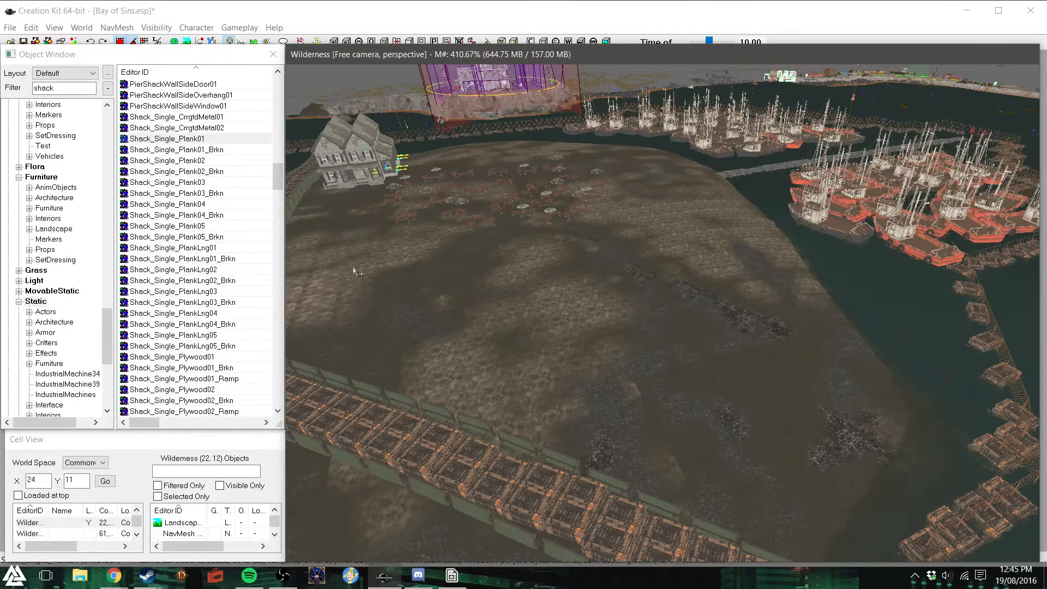
- Try out the DCKitShackInvert02 piece on the cleared shore ground and delete it again
drag(278, 177, 295, 86)
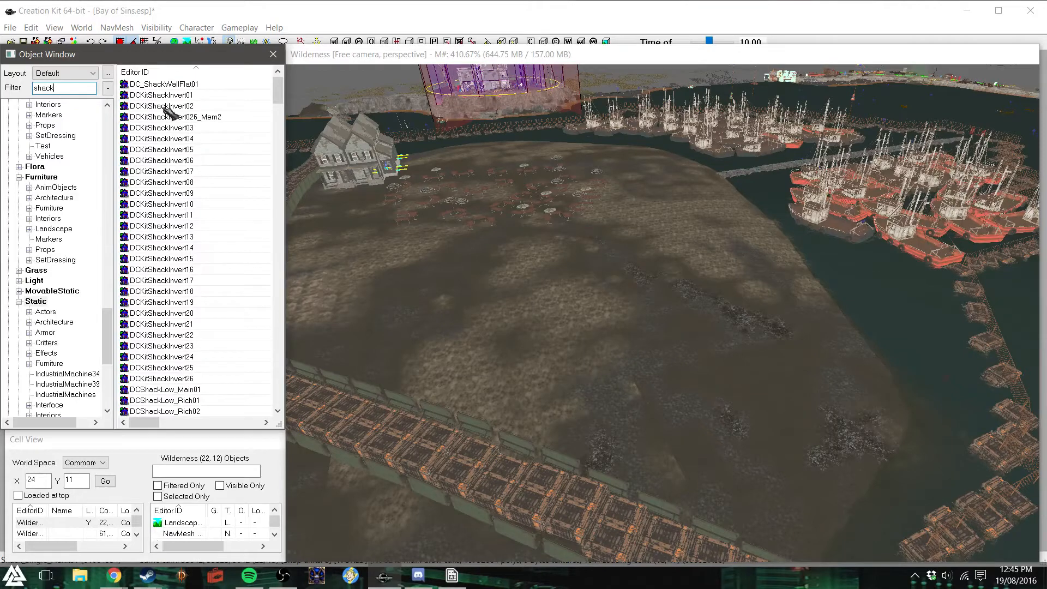
drag(163, 106, 614, 344)
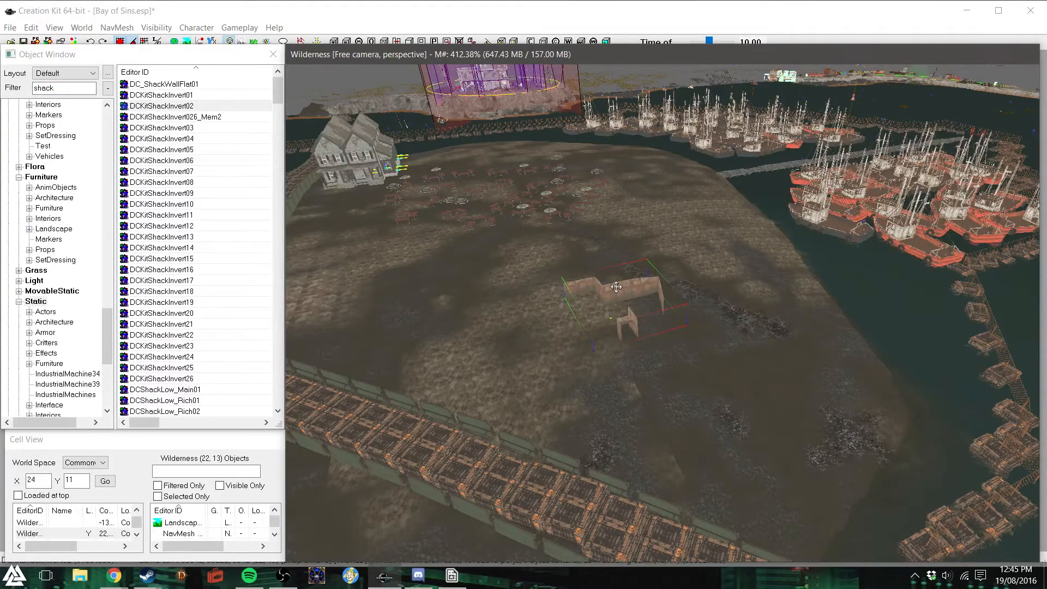
key(Delete)
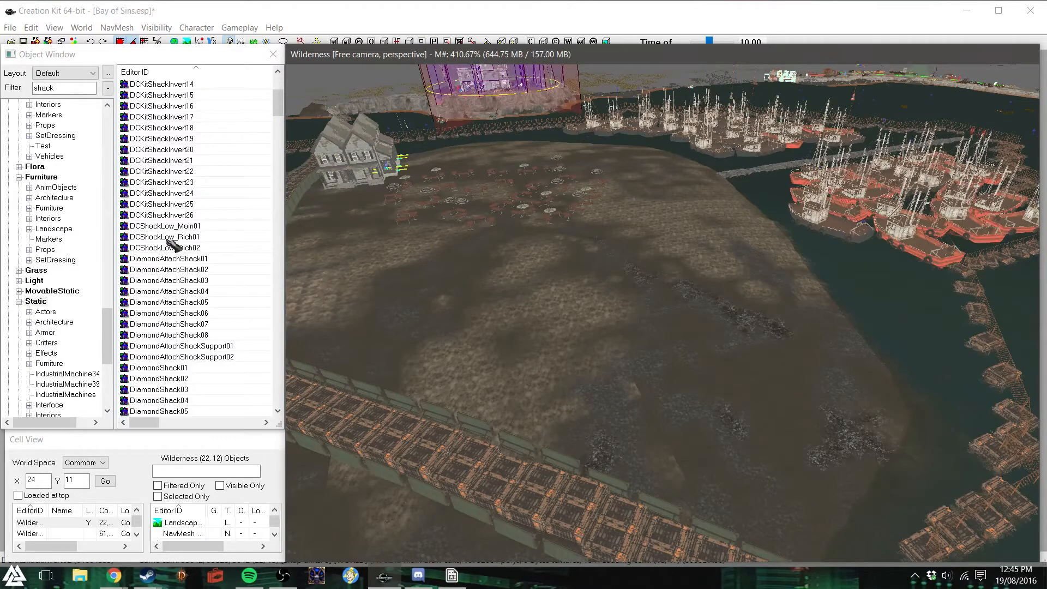
- Try out the large DCShackLow_Rich01 model on the cleared shore ground and delete it again
drag(167, 239, 690, 270)
right_drag(690, 270, 868, 224)
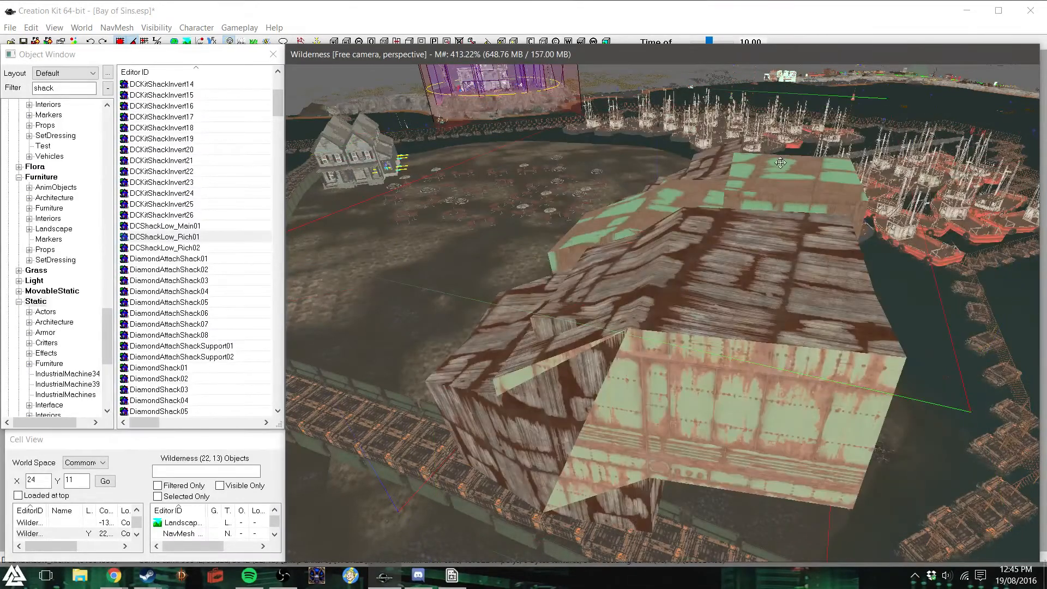
key(Delete)
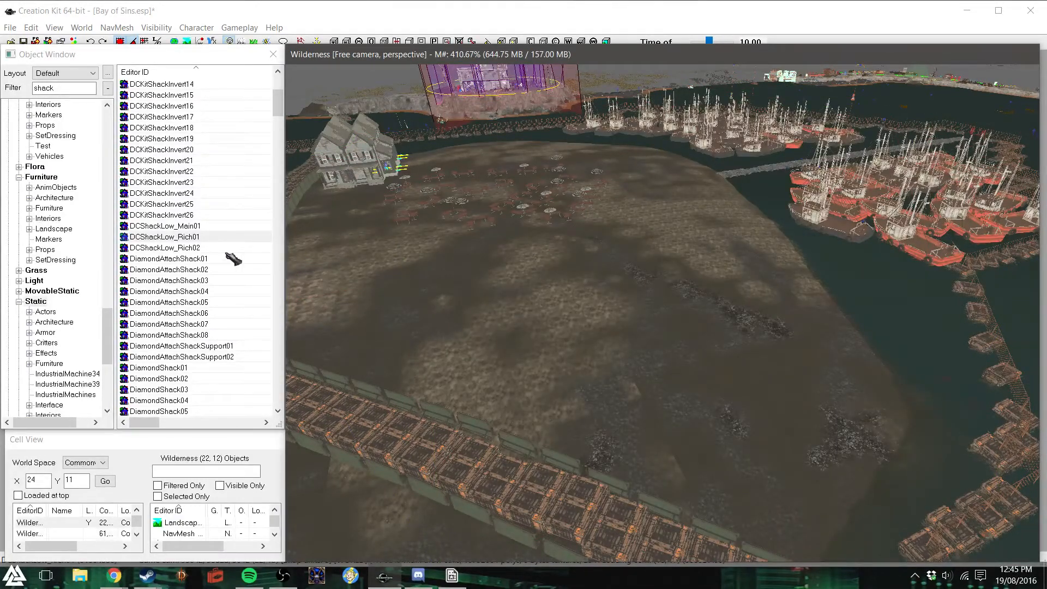
- Browse the DiamondShack models, try out DiamondShack06 on the cleared ground and delete it again
scroll(233, 262, down, 5)
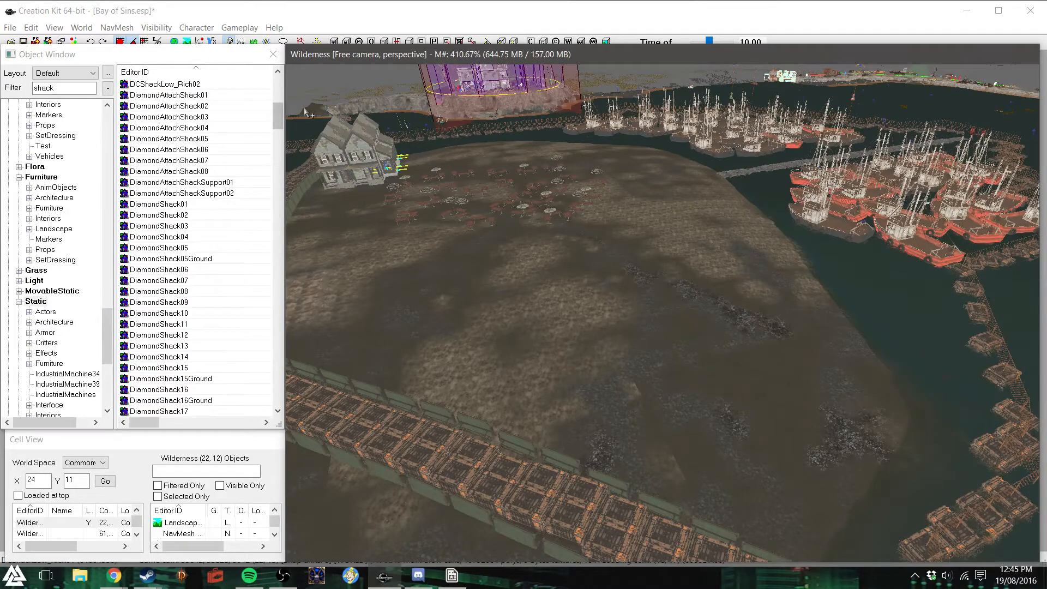
scroll(175, 210, down, 5)
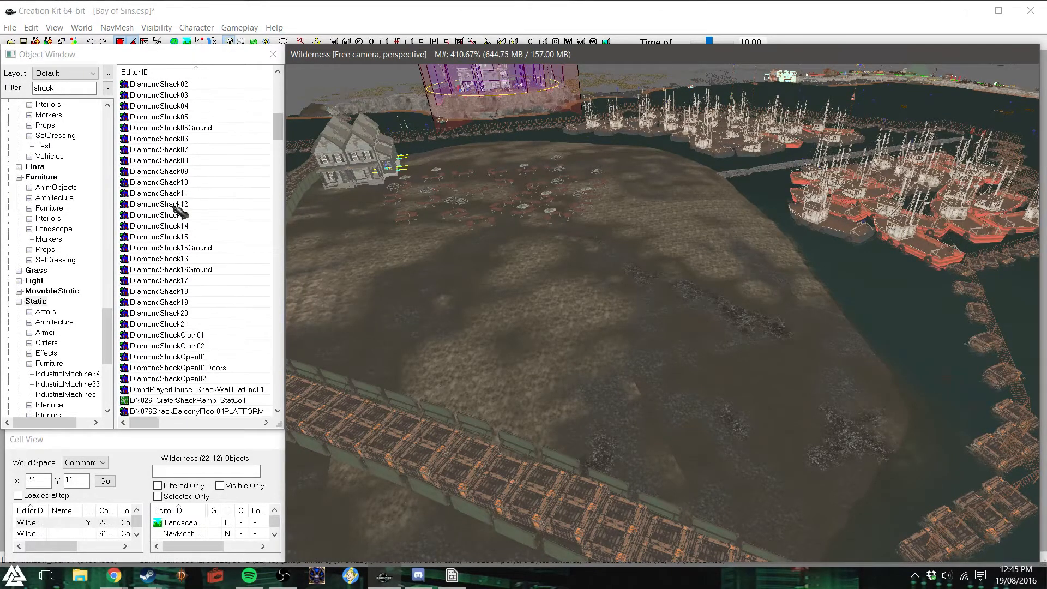
scroll(201, 293, up, 2)
drag(180, 171, 568, 303)
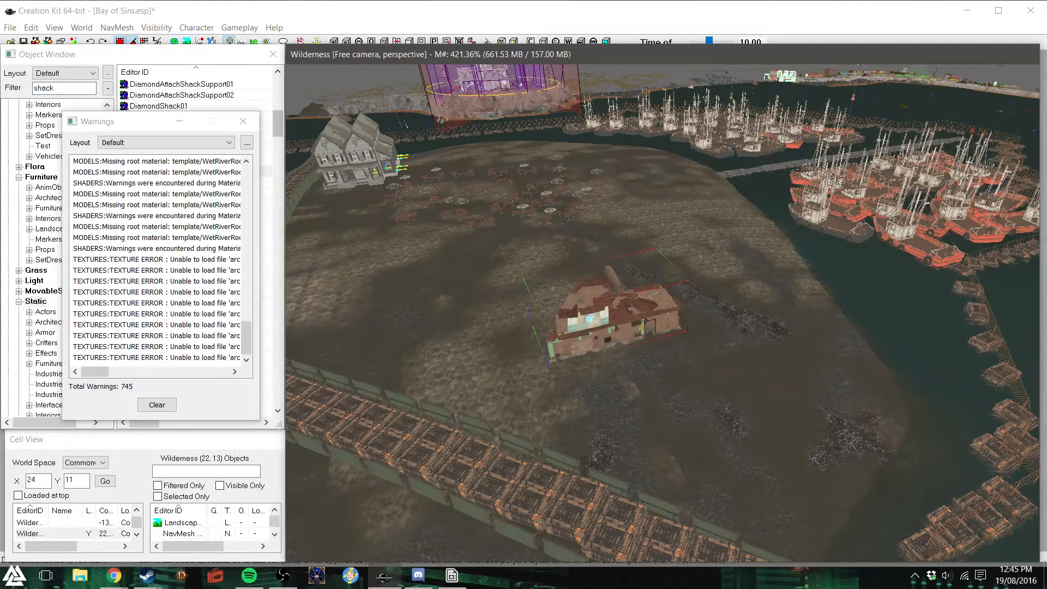
key(Delete)
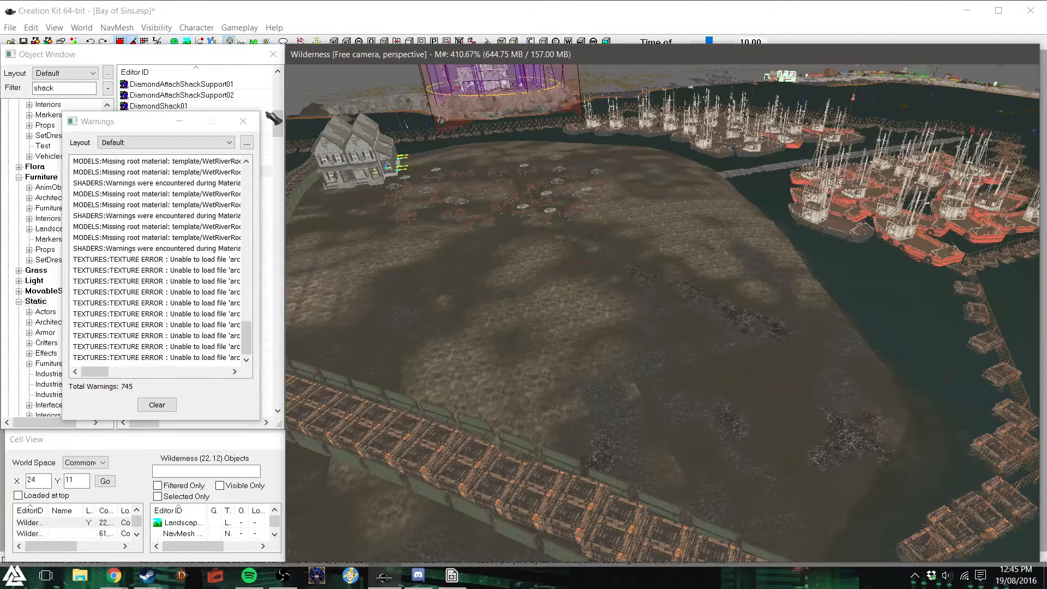
click(243, 121)
- Look through the pier shack pieces, try out PierShackRoof01 near the inner fence and delete it again
scroll(234, 319, down, 5)
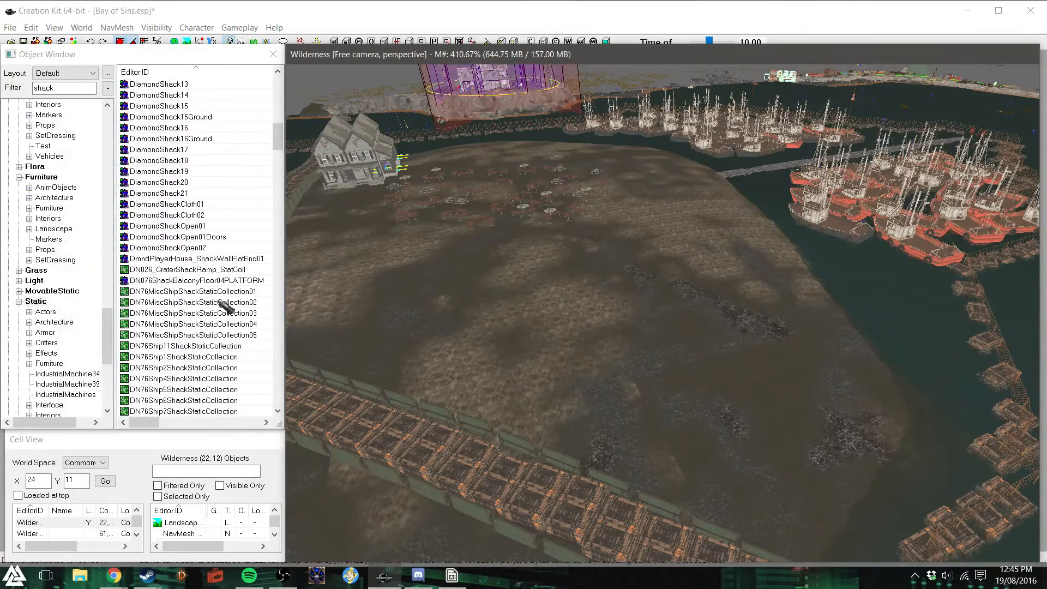
scroll(172, 316, down, 2)
scroll(184, 339, down, 4)
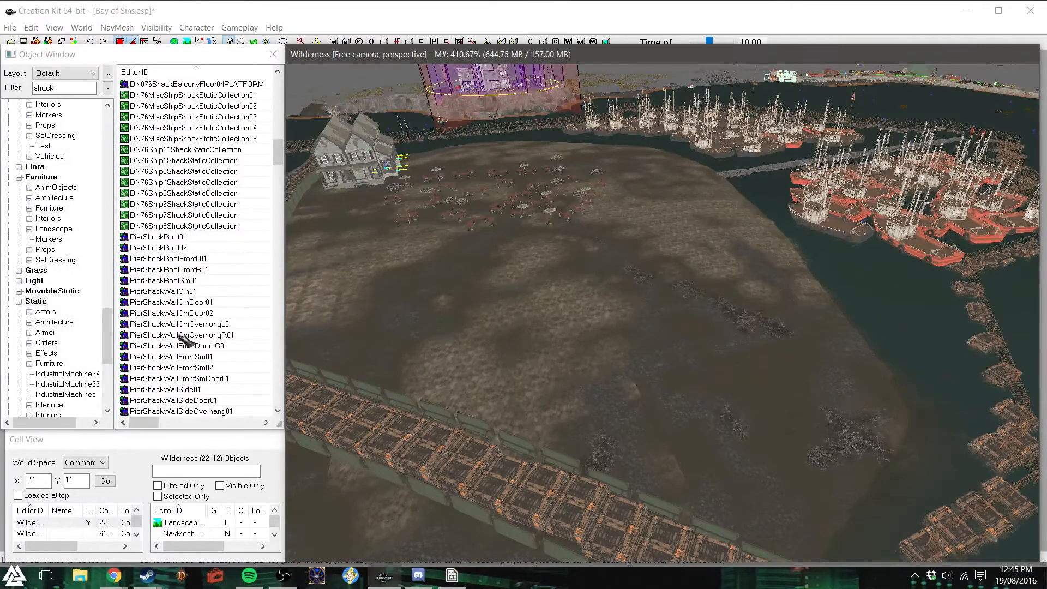
scroll(167, 243, down, 2)
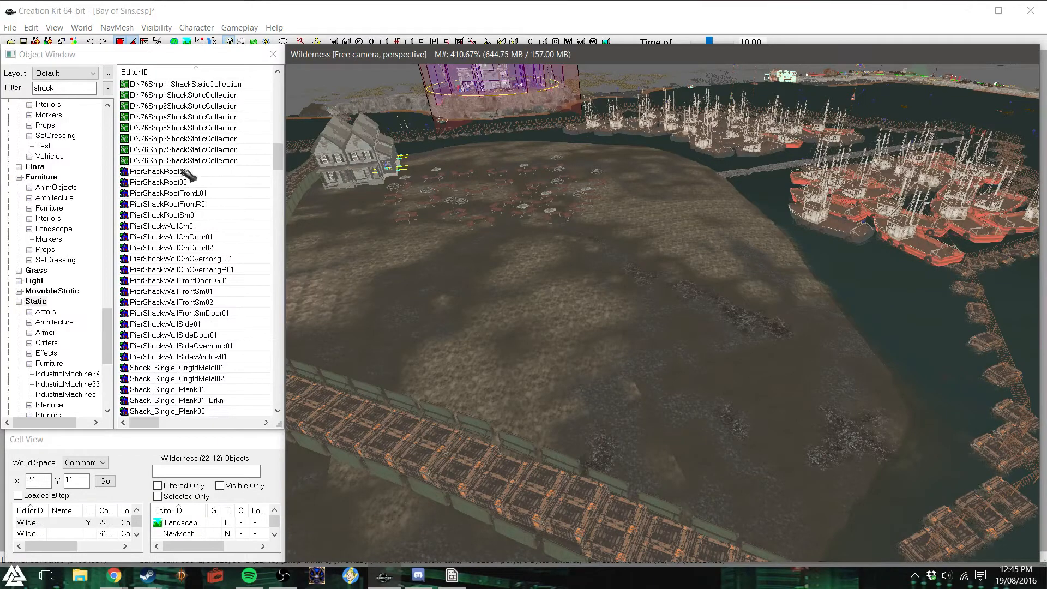
scroll(185, 240, down, 2)
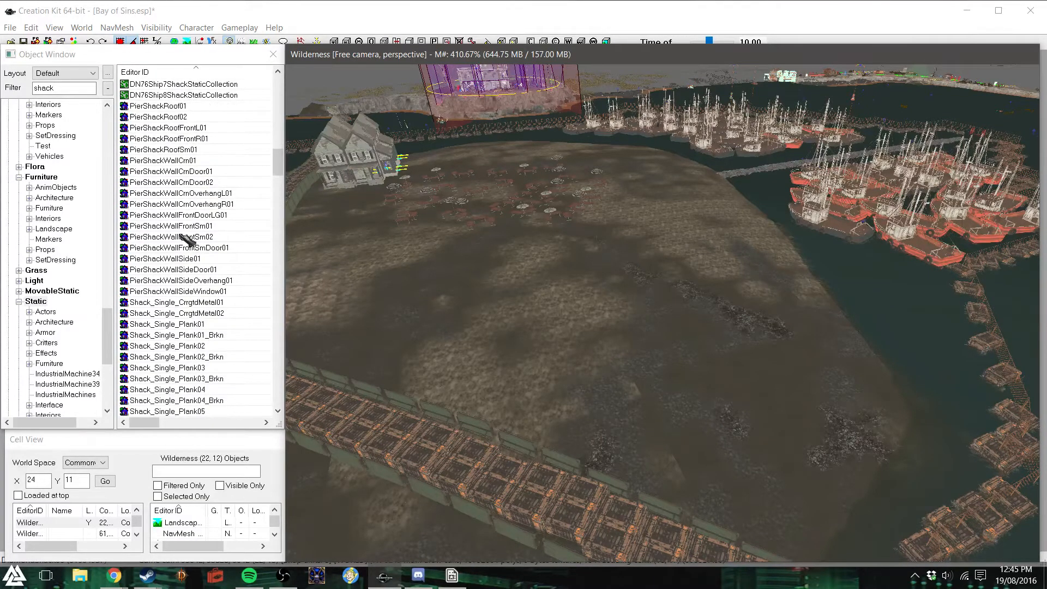
drag(158, 105, 590, 388)
key(z)
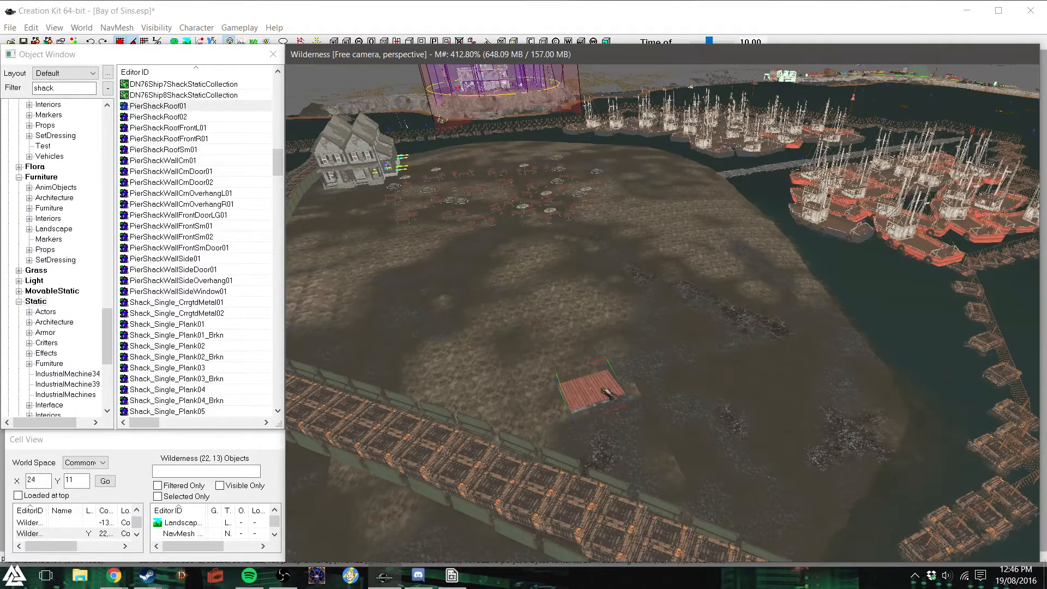
right_drag(602, 388, 649, 388)
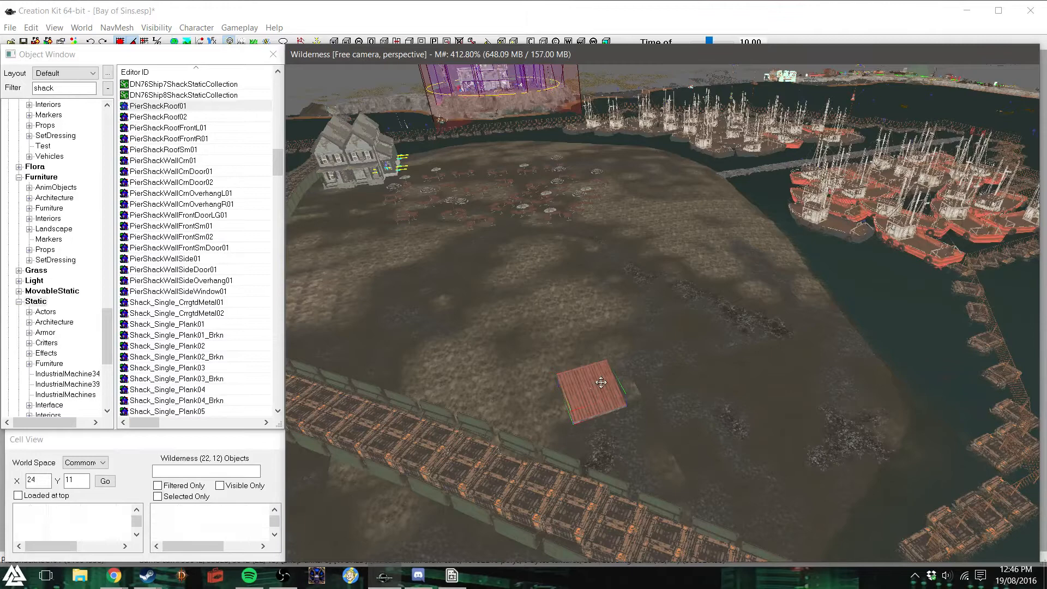
key(Delete)
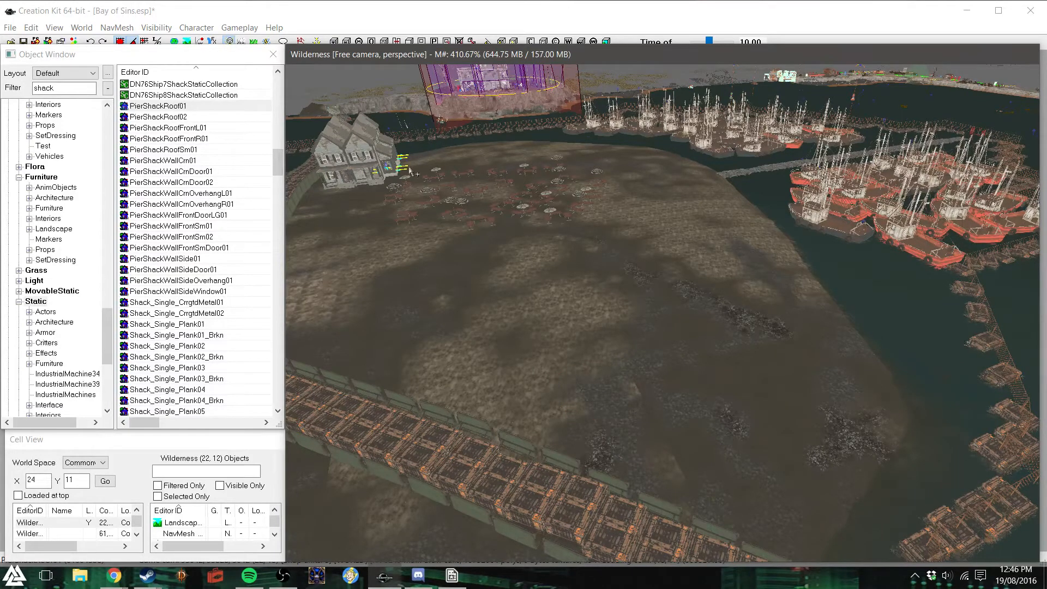
- Try out the PierShackWallCrn01 corner wall on the cleared ground, inspect it up close and delete it
drag(163, 160, 629, 294)
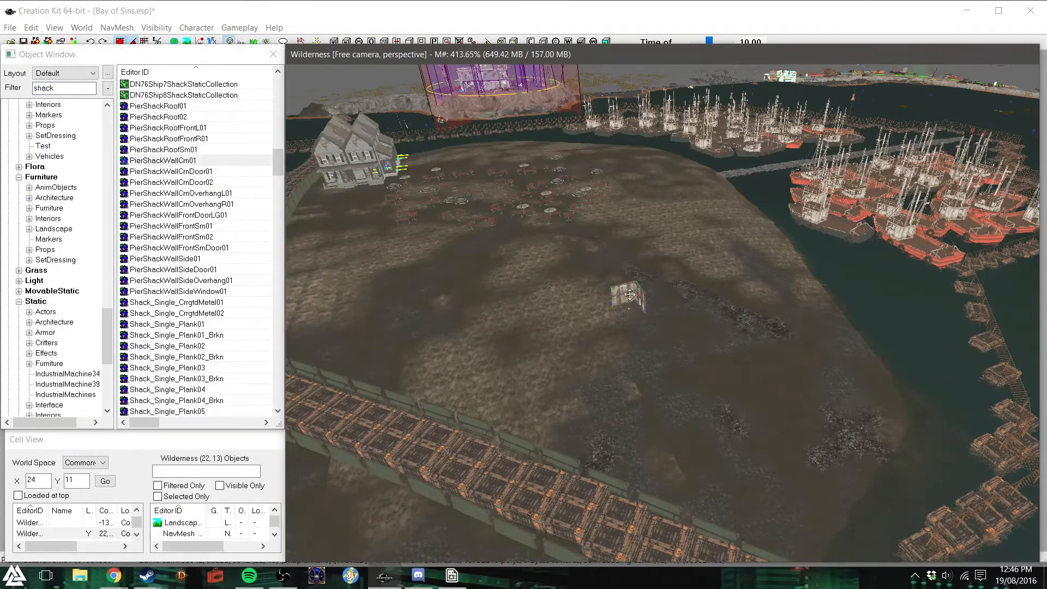
scroll(630, 294, up, 8)
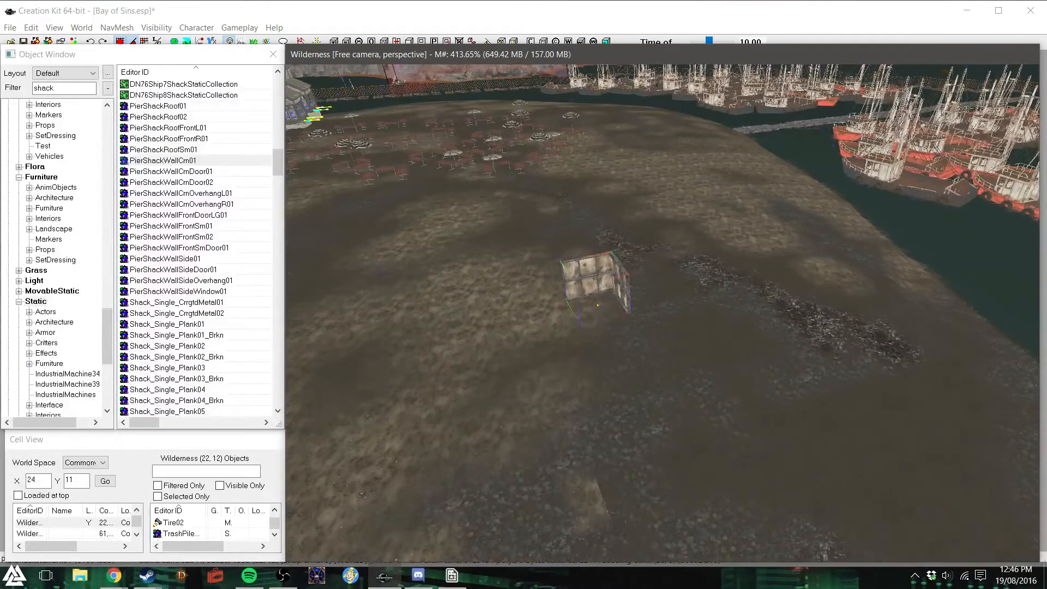
right_drag(594, 286, 659, 286)
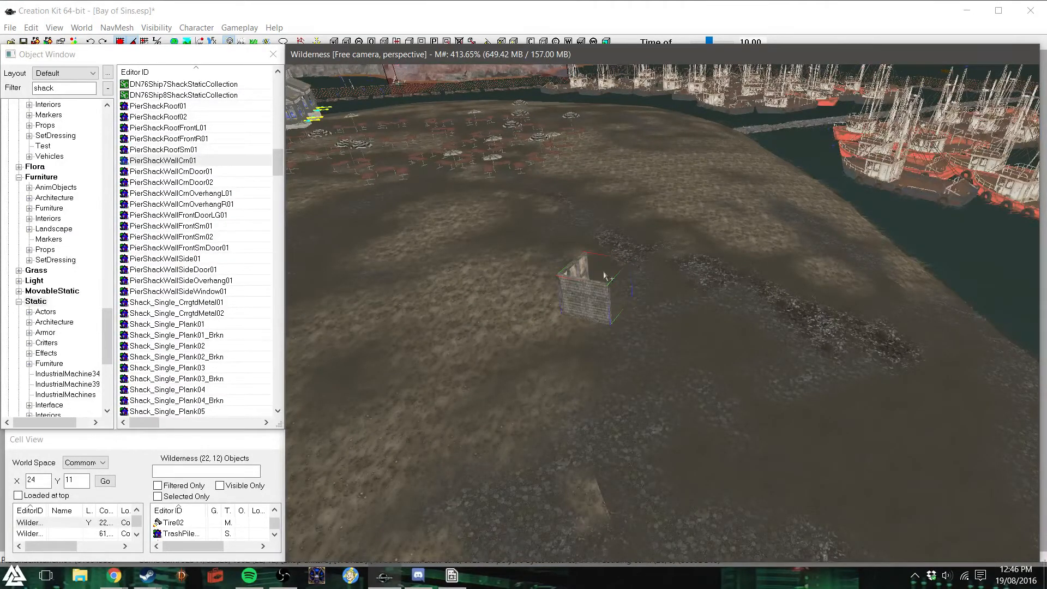
key(Delete)
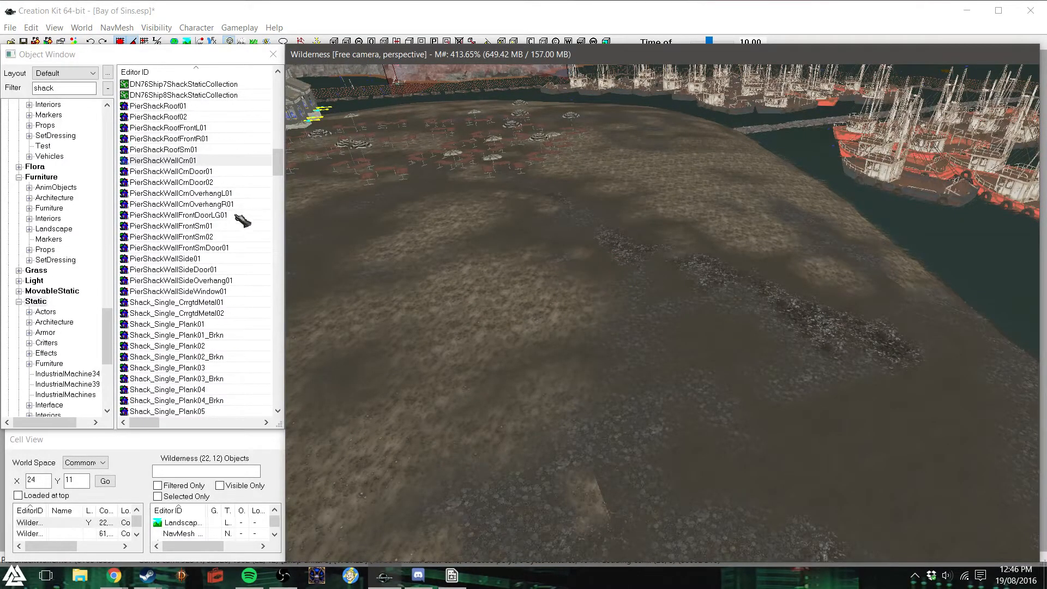
- Try out ShackMetalPrefab3Way01 and ShackMetalPrefabCompleteLg01 on the cleared ground, deleting each one again
scroll(241, 218, down, 5)
scroll(240, 221, down, 4)
scroll(239, 225, down, 3)
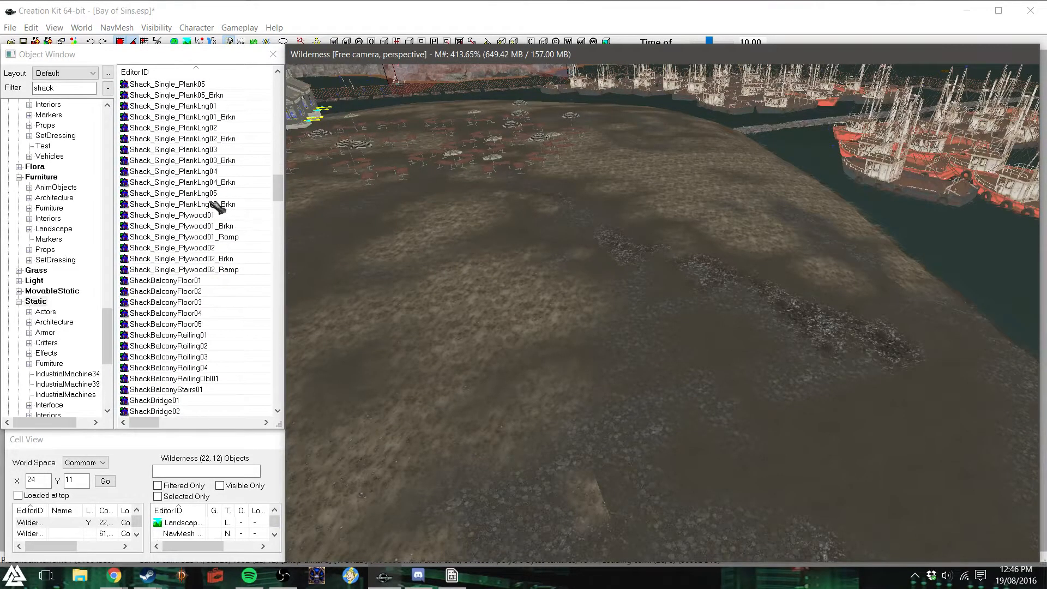
scroll(242, 298, down, 1)
scroll(242, 298, down, 7)
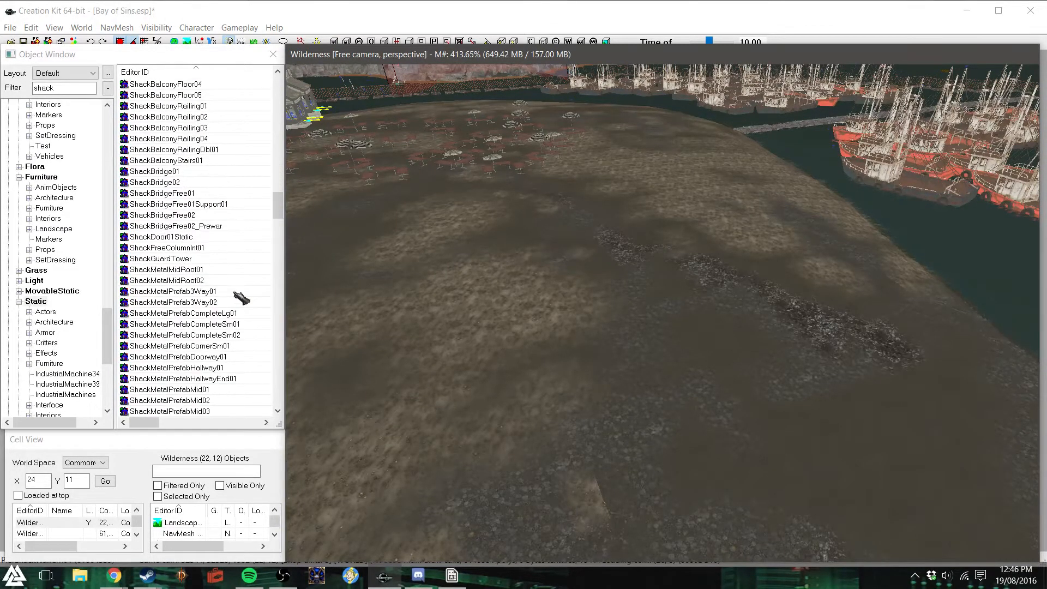
scroll(242, 297, down, 1)
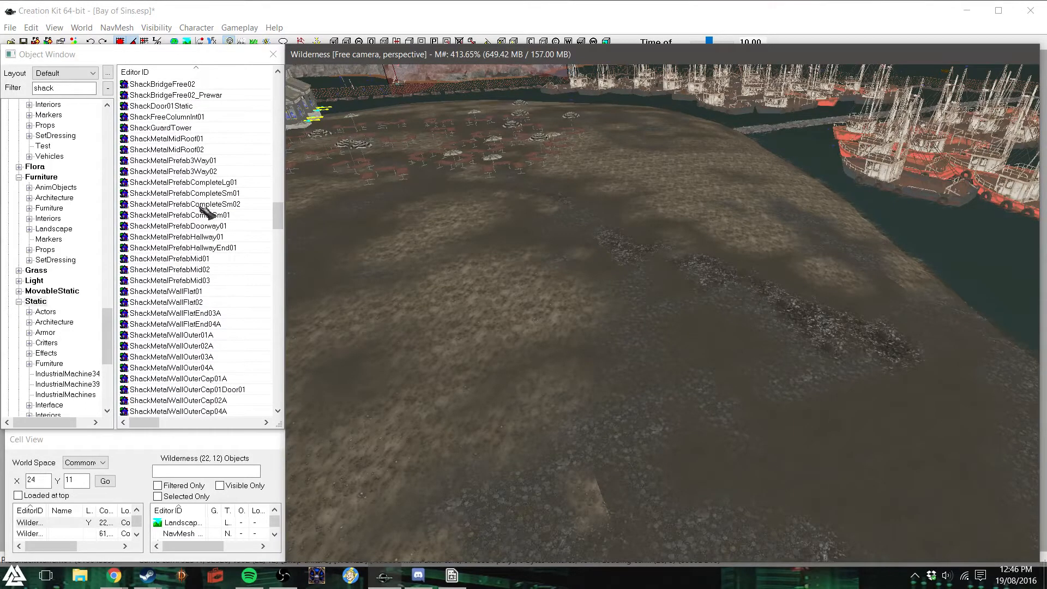
drag(529, 330, 559, 283)
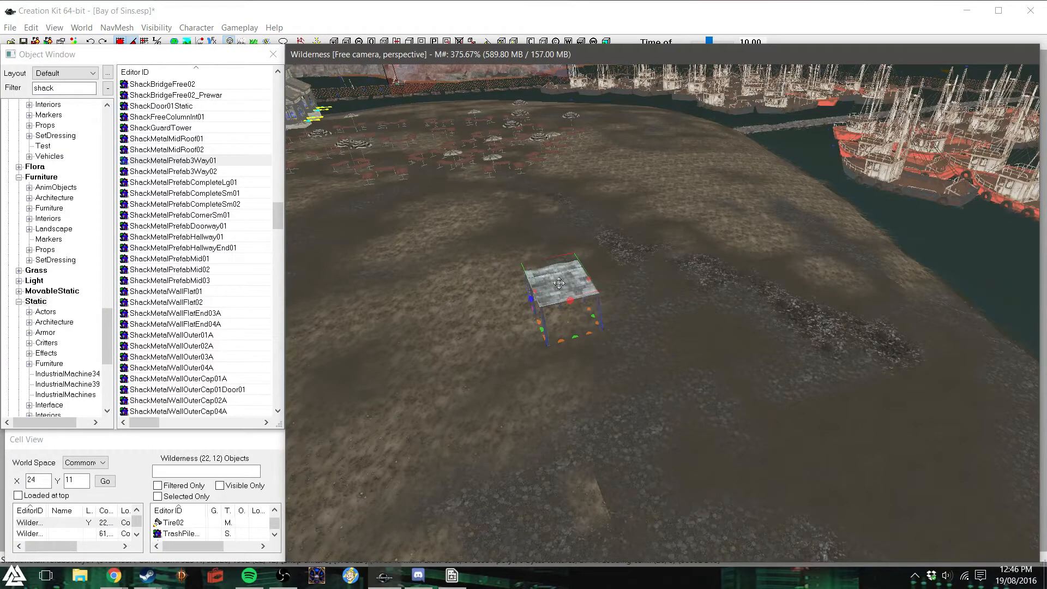
key(Delete)
drag(211, 186, 604, 326)
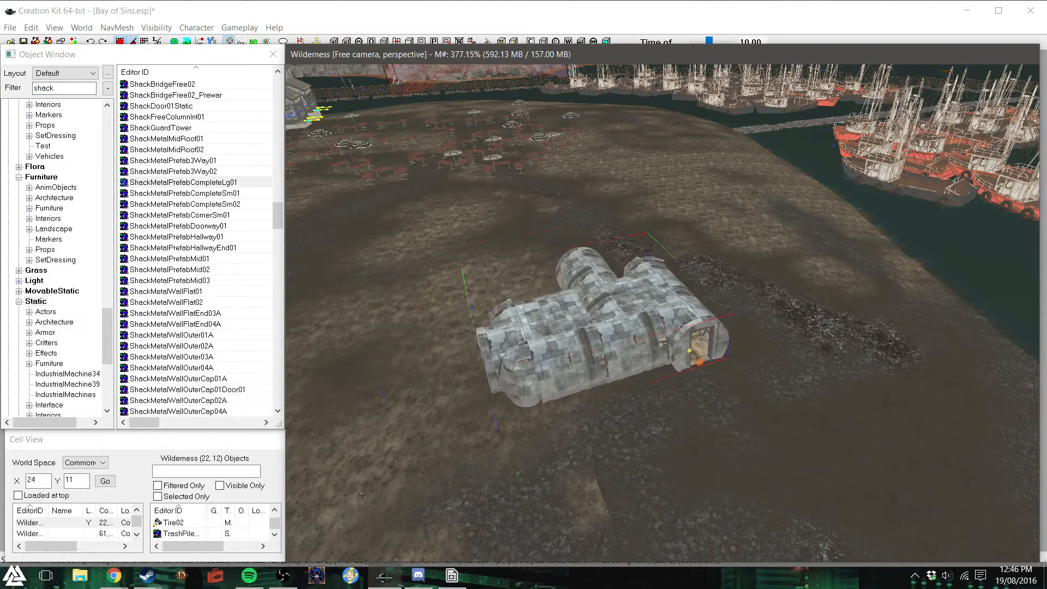
key(Delete)
- Look through the remaining shack models, including the metal, wall and workshop variants, for a complete prefab shack
scroll(234, 248, down, 4)
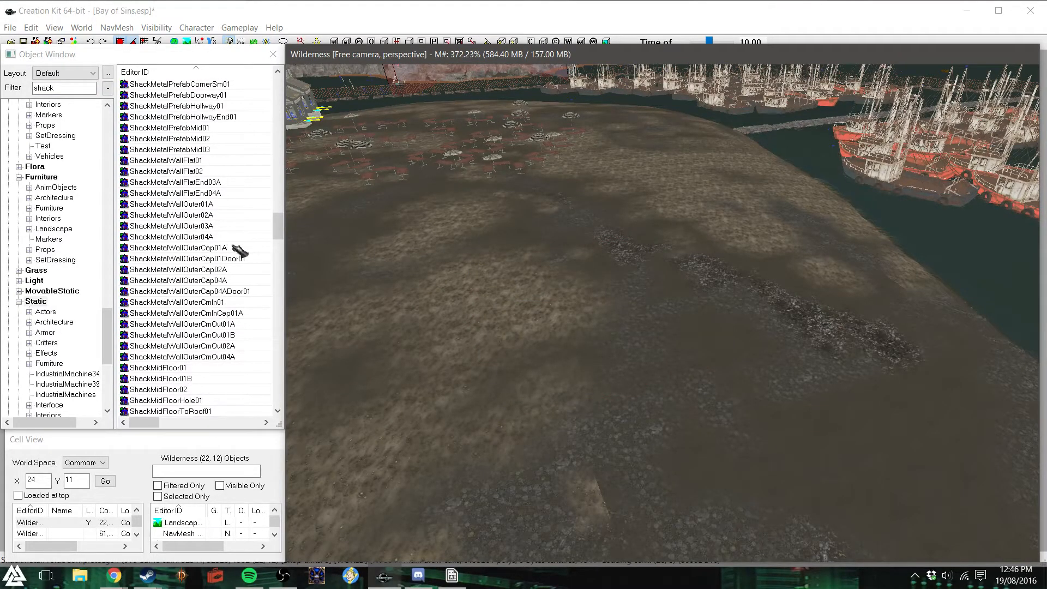
scroll(240, 251, down, 10)
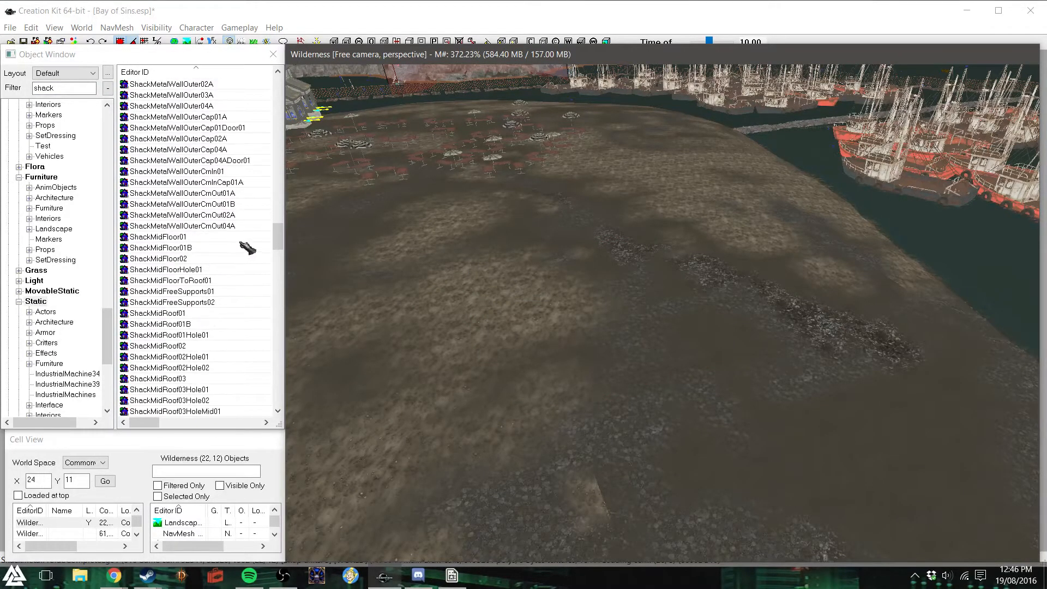
scroll(252, 251, down, 7)
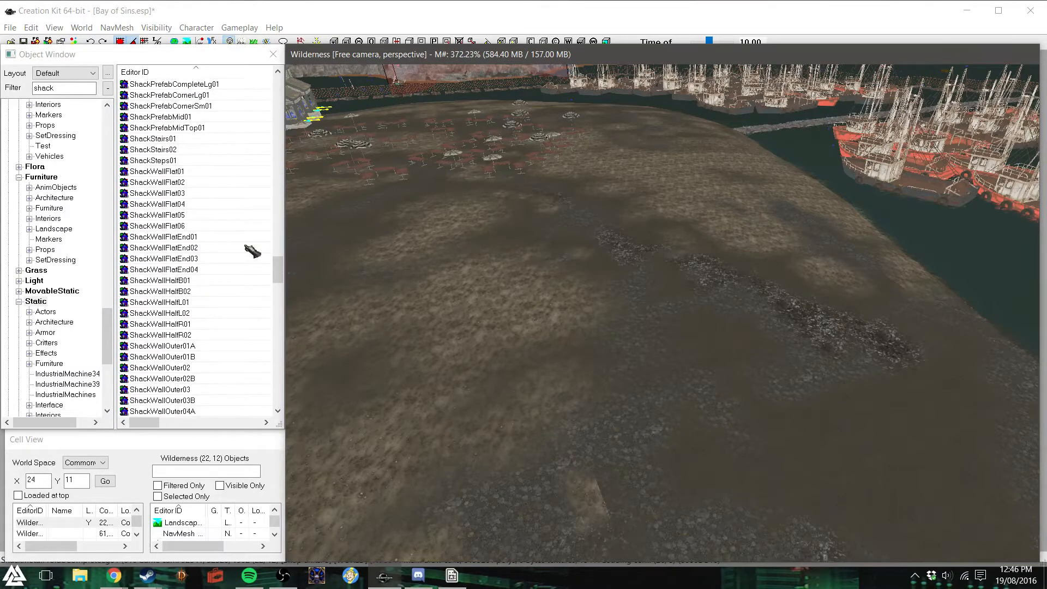
scroll(243, 249, down, 11)
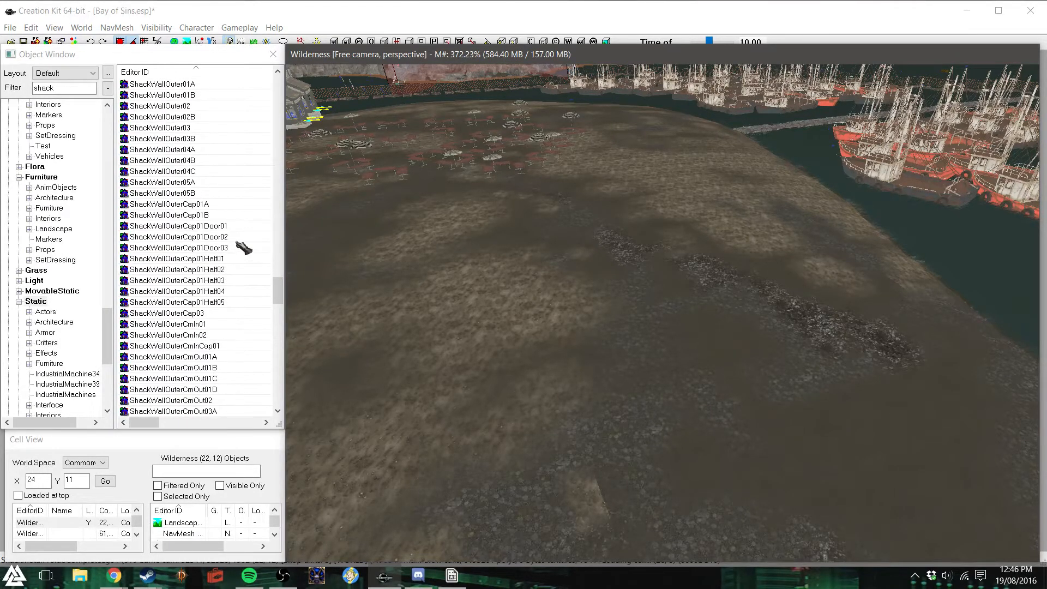
scroll(243, 248, down, 16)
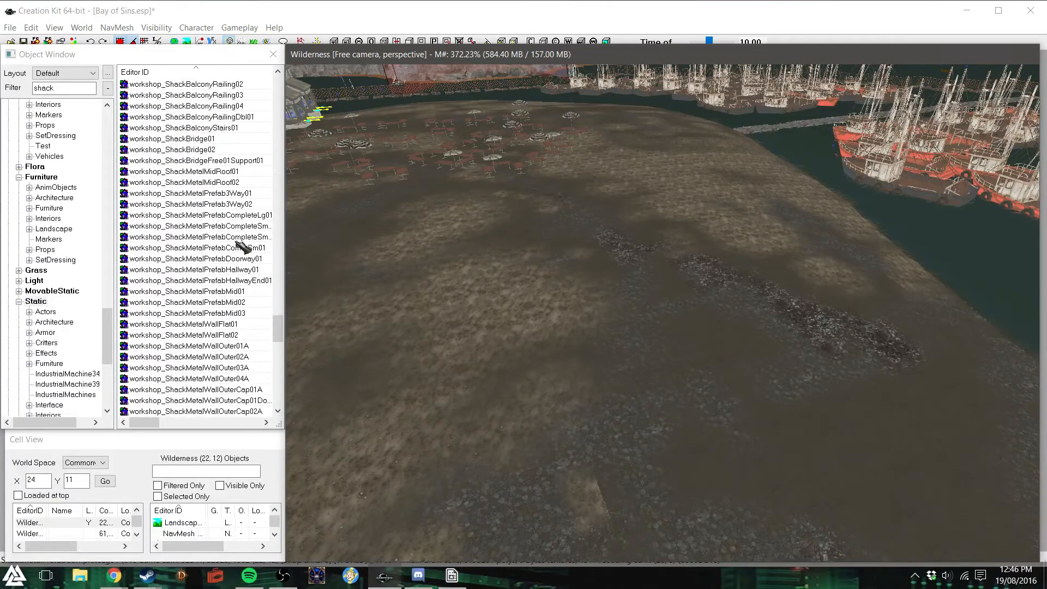
scroll(243, 249, down, 15)
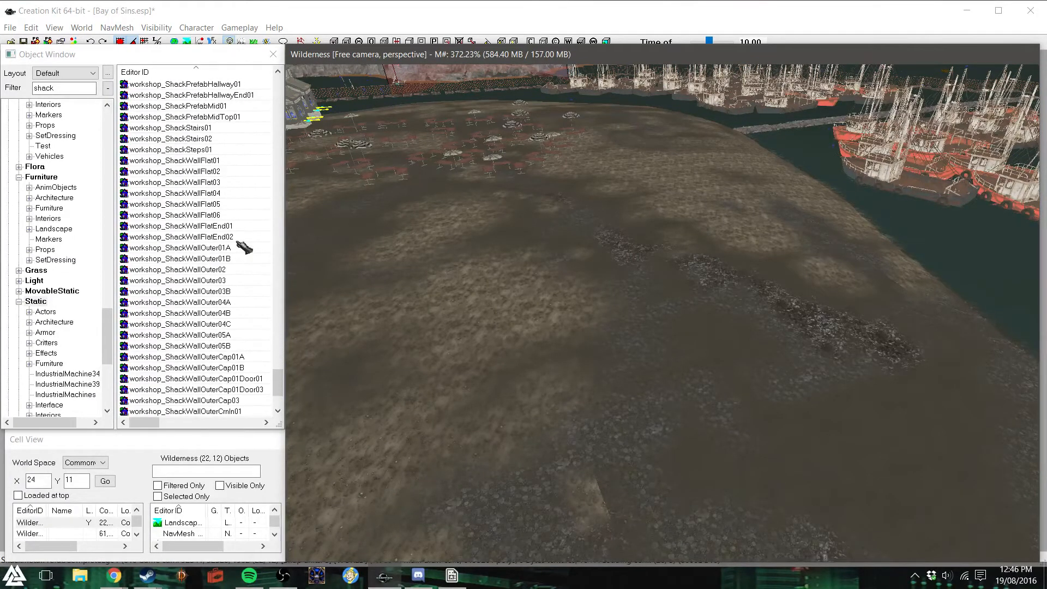
scroll(243, 249, up, 15)
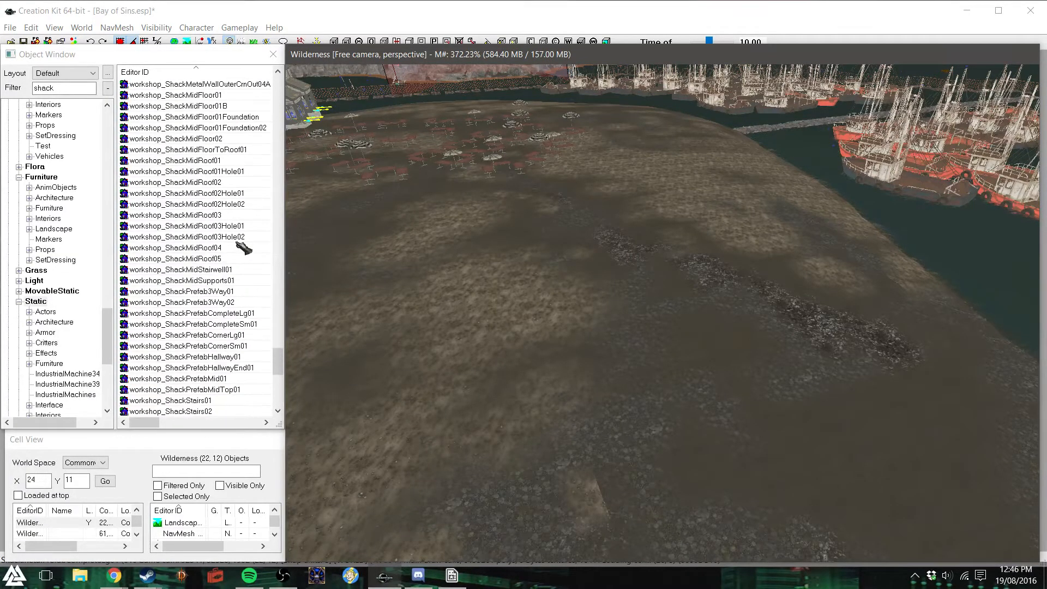
scroll(244, 249, down, 6)
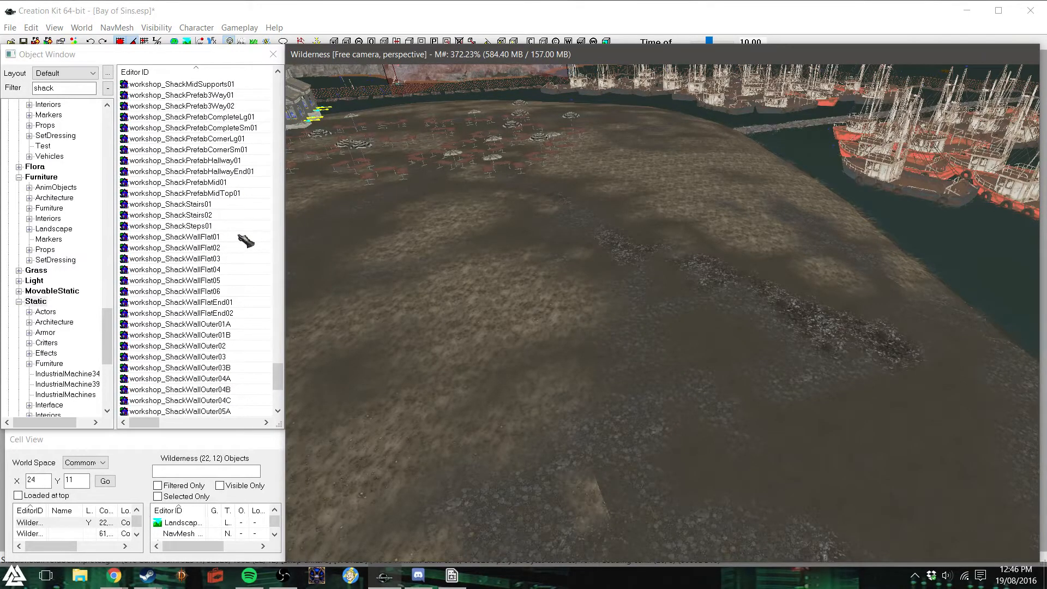
scroll(245, 241, down, 6)
scroll(246, 242, up, 9)
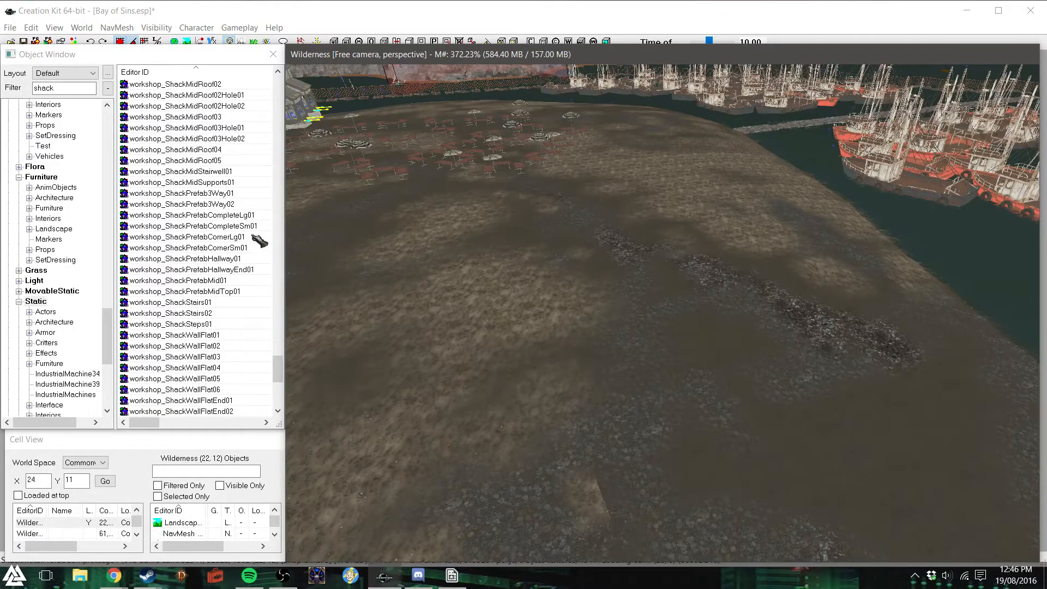
scroll(256, 240, up, 10)
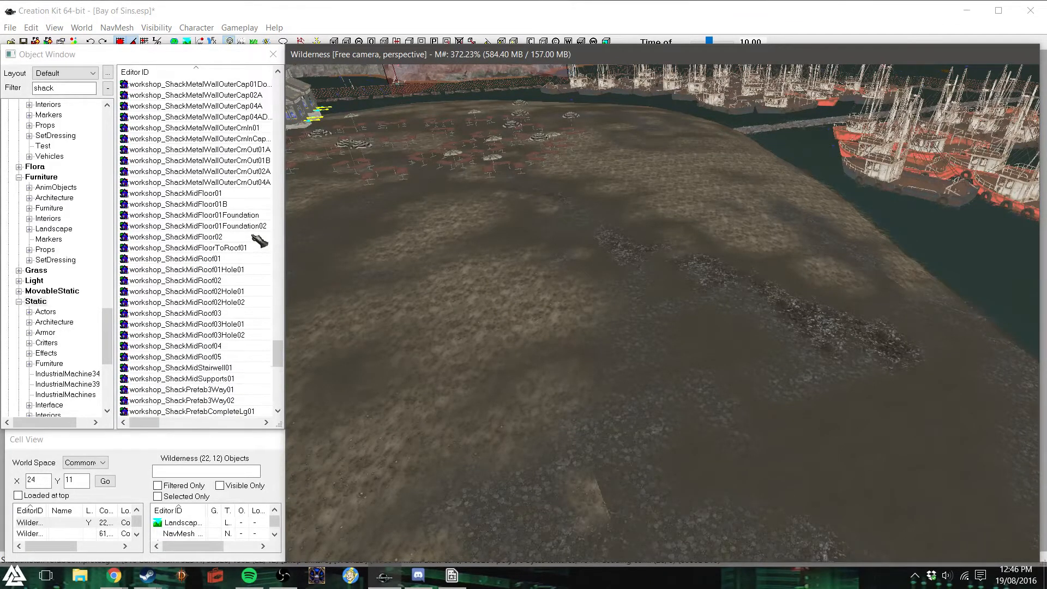
scroll(257, 240, up, 8)
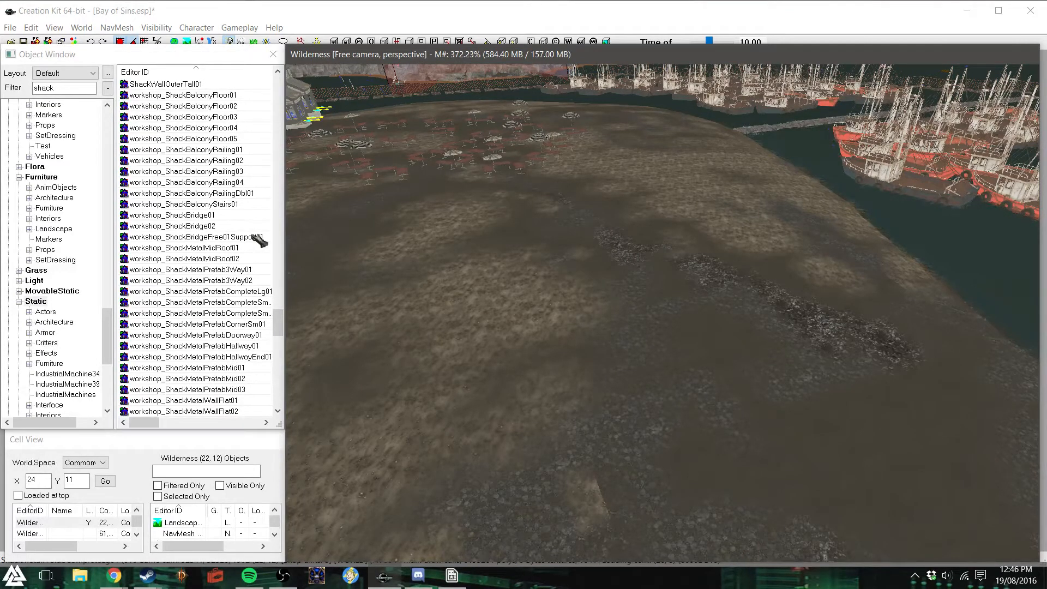
scroll(259, 240, down, 4)
scroll(259, 240, down, 12)
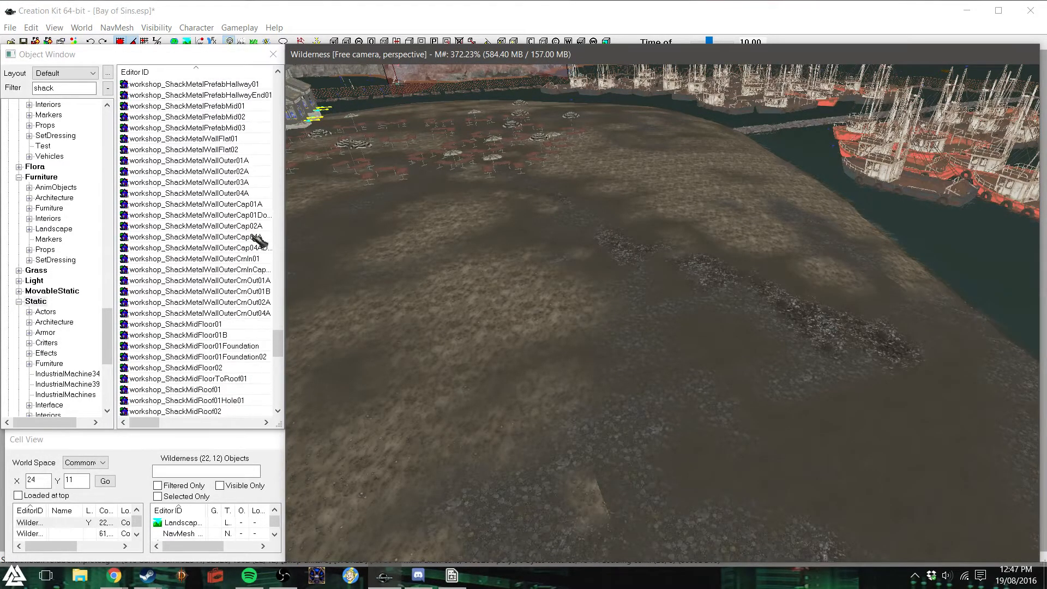
scroll(259, 241, down, 11)
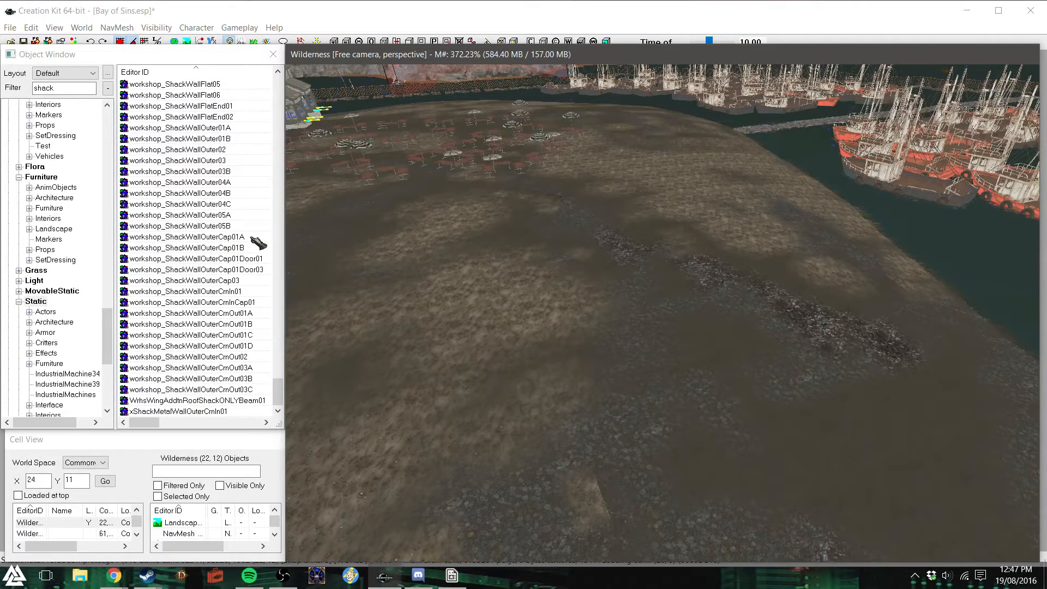
drag(277, 390, 279, 317)
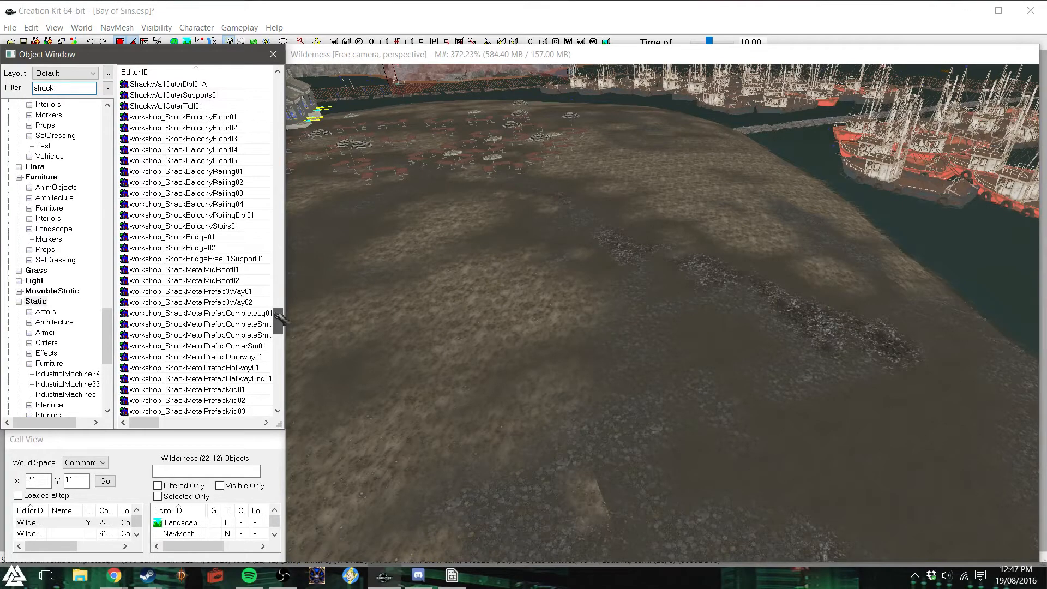
- Place workshop_ShackPrefabCompleteLg01 on the cleared ground and shift it towards the inner container fence
drag(279, 318, 272, 359)
scroll(210, 322, down, 1)
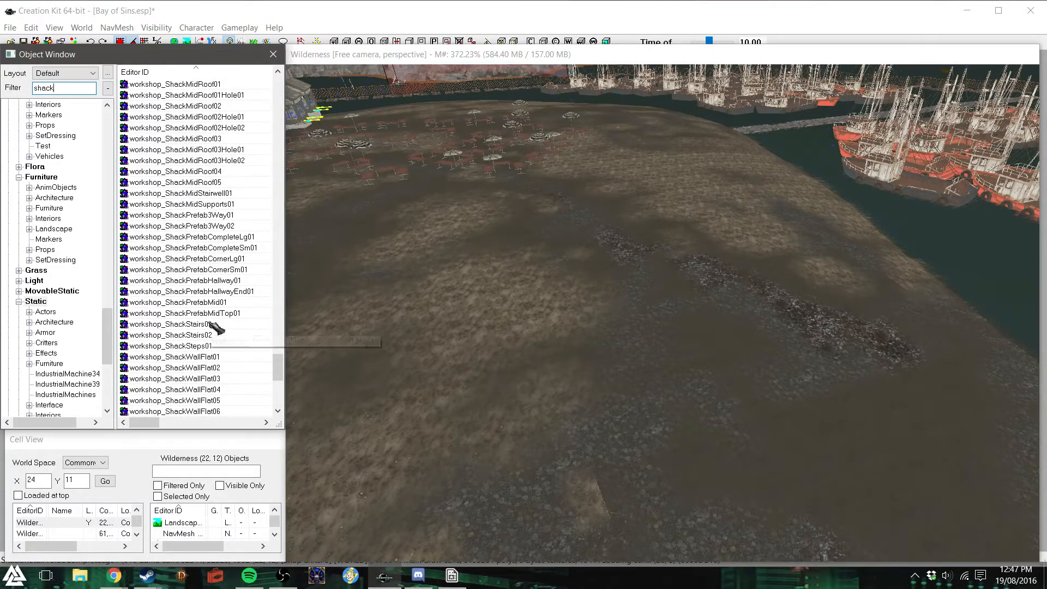
drag(226, 240, 749, 403)
right_drag(796, 409, 1025, 410)
shift+middle_drag(811, 405, 755, 385)
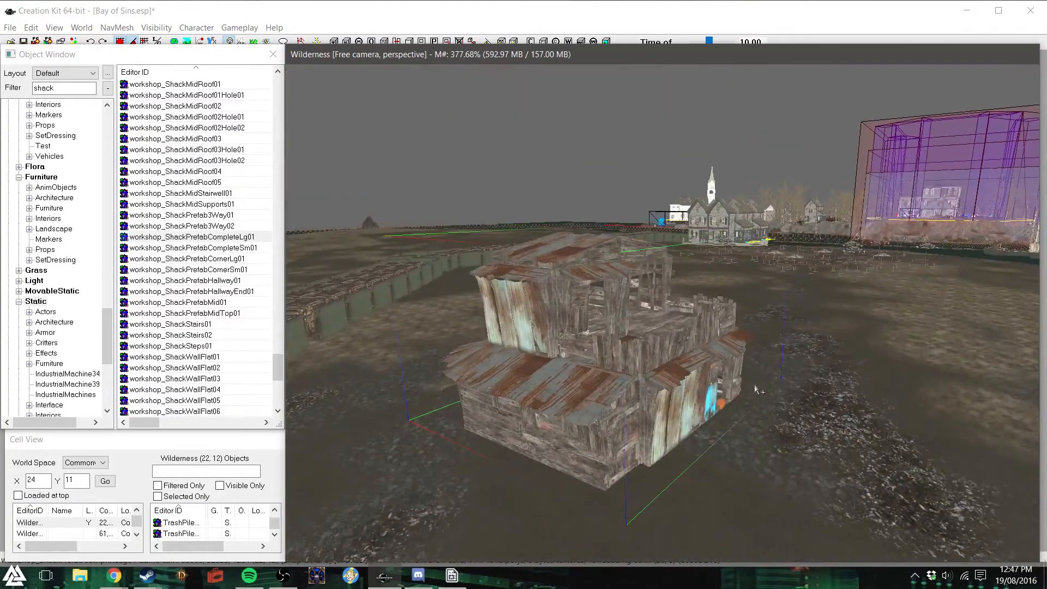
drag(592, 353, 477, 293)
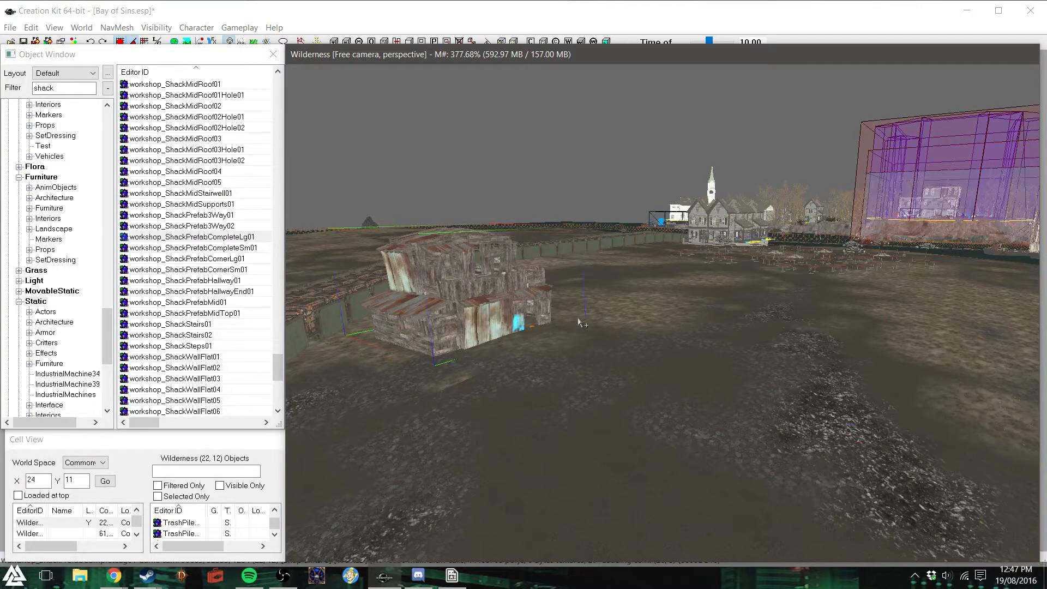
- Fine-tune the large shack's position on the ground beside the inner container fence
click(581, 321)
shift+middle_drag(581, 320, 709, 278)
scroll(689, 273, up, 2)
scroll(690, 273, down, 4)
click(683, 224)
scroll(732, 264, up, 2)
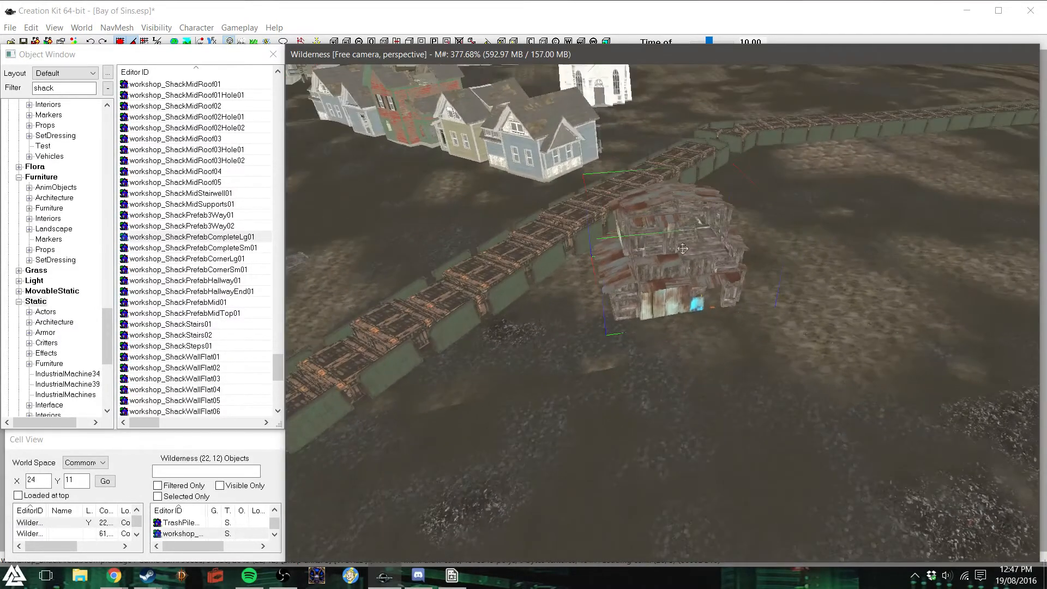
drag(708, 278, 797, 325)
right_drag(749, 318, 750, 305)
- Duplicate the large shack and set the copy apart from the original along the inner container fence
key(ctrl+d)
drag(746, 311, 577, 464)
right_drag(577, 465, 655, 462)
right_drag(583, 394, 622, 392)
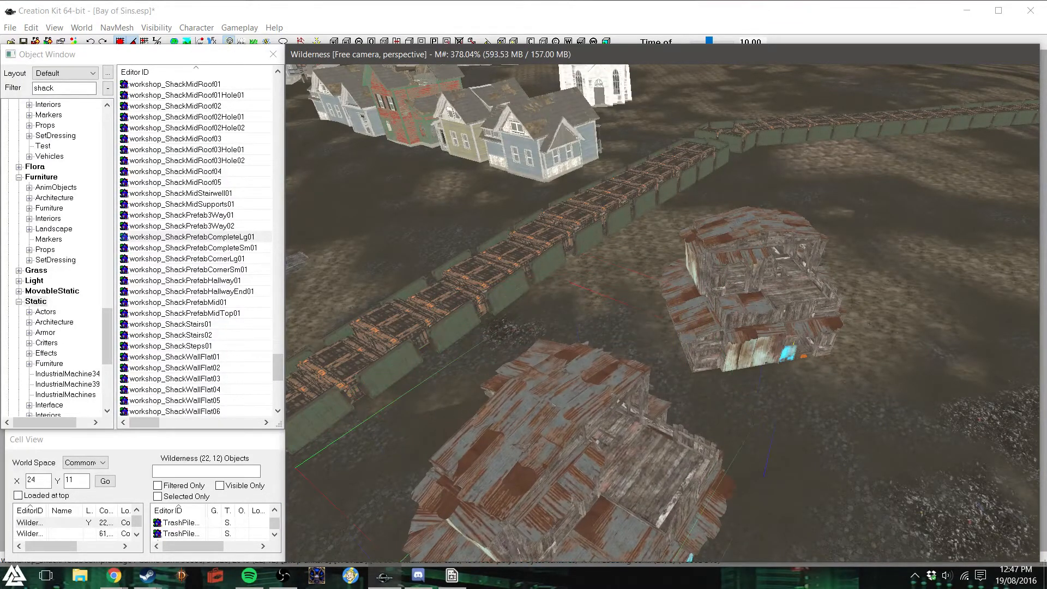
right_drag(668, 453, 665, 452)
key(d)
shift+middle_drag(641, 434, 652, 432)
- From a top view, rotate one of the two large shacks so that they face different directions
click(640, 331)
key(t)
right_drag(641, 331, 612, 330)
drag(578, 349, 594, 326)
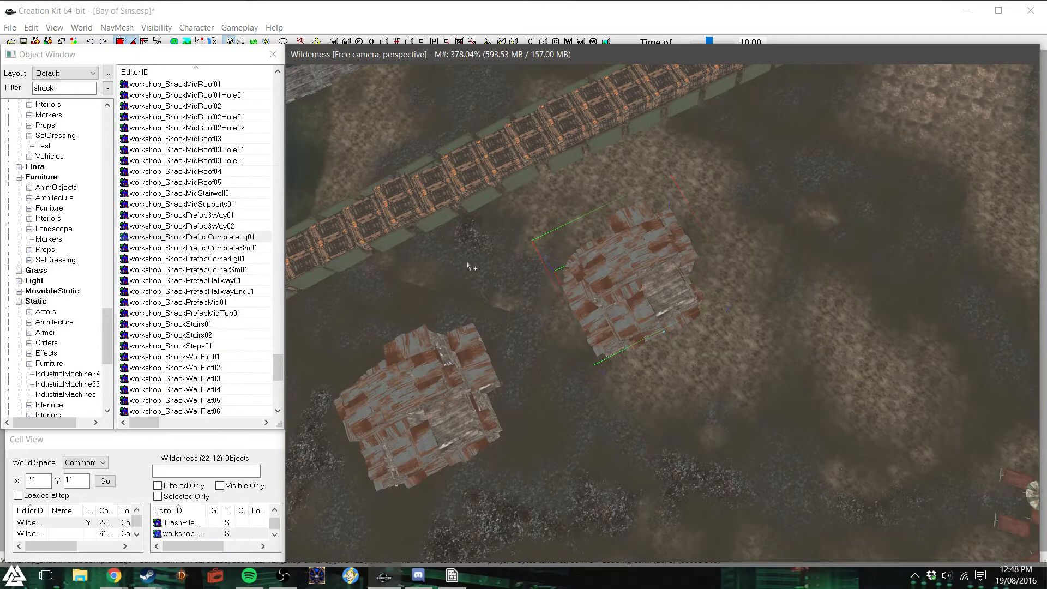
click(662, 351)
shift+middle_drag(669, 351, 675, 351)
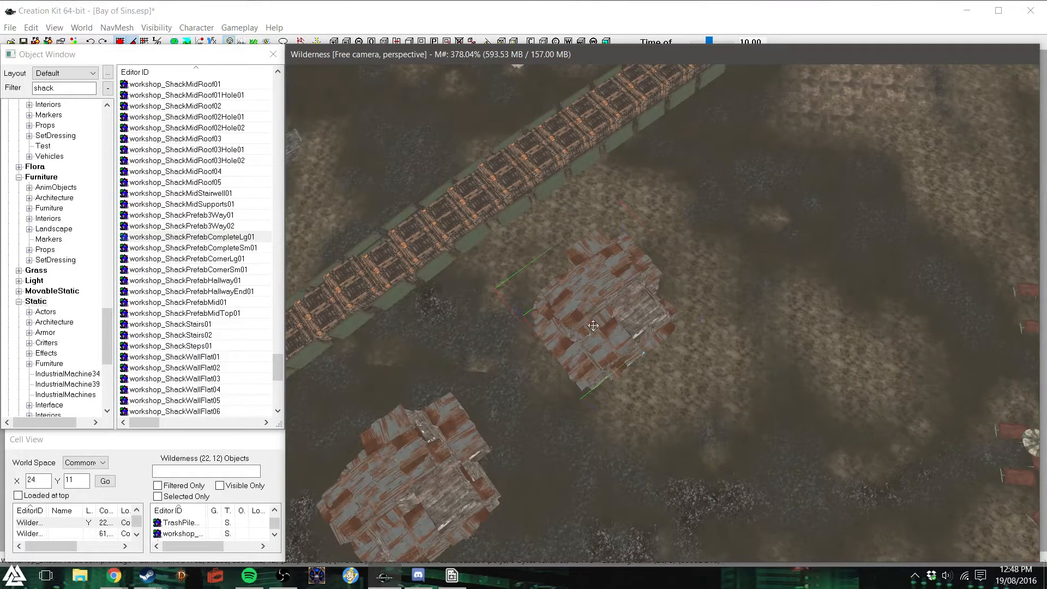
right_drag(593, 325, 572, 335)
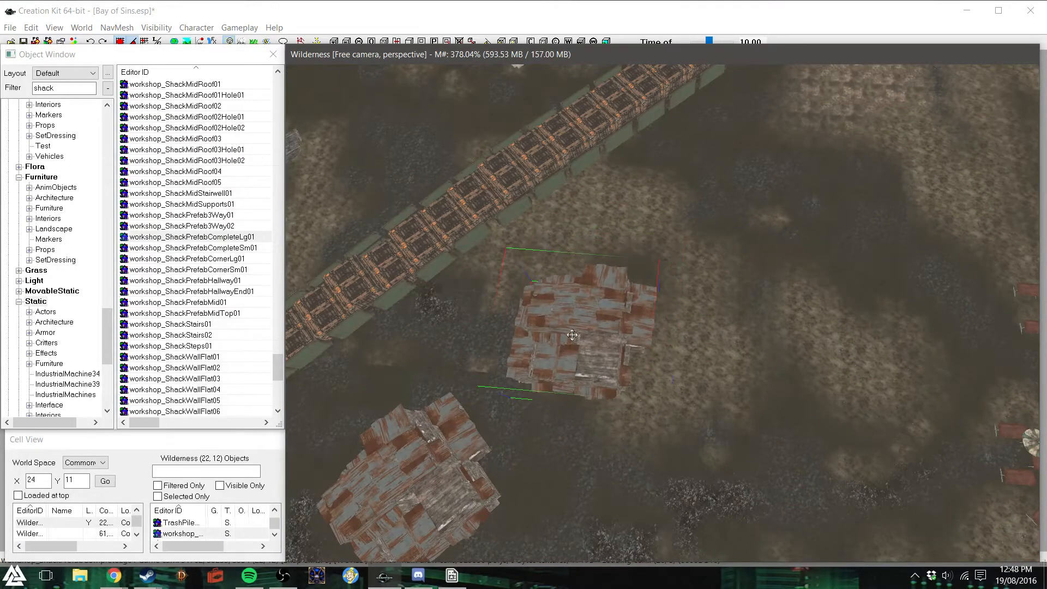
- Place workshop_ShackPrefabCompleteSm01 beside the rotated large shack and adjust its position on the ground
click(224, 248)
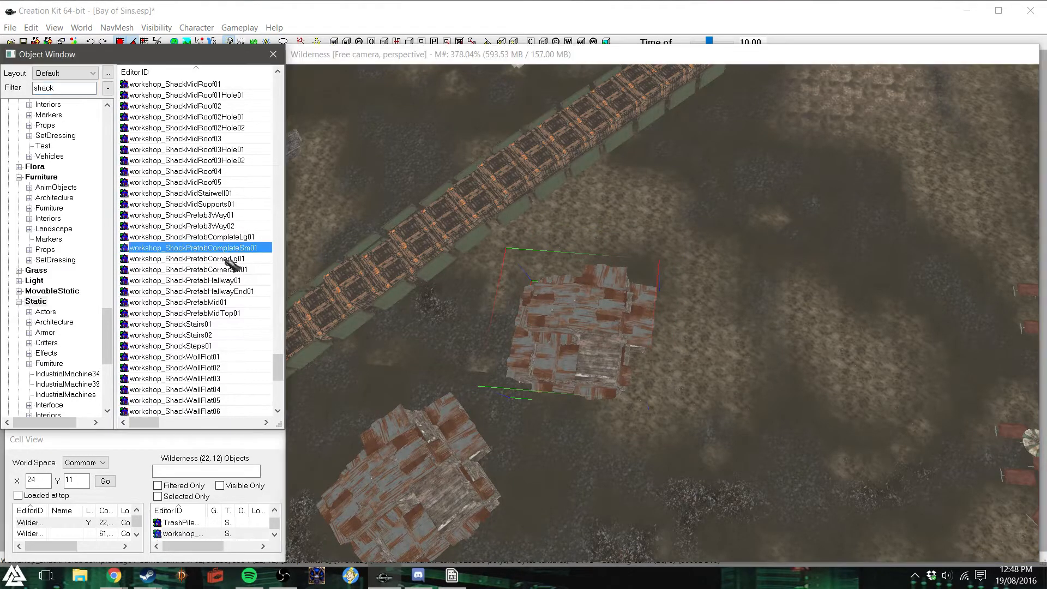
drag(252, 257, 679, 243)
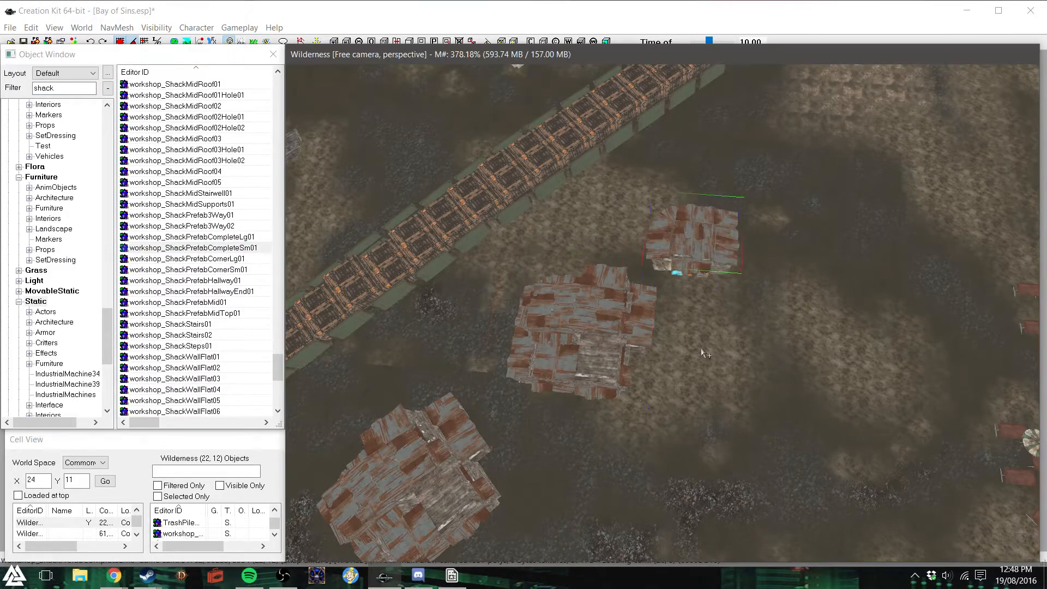
key(c)
mouse_move(691, 322)
shift+middle_down()
mouse_move(672, 307)
mouse_move(681, 319)
mouse_move(687, 312)
shift+middle_up()
drag(686, 311, 764, 334)
right_drag(764, 334, 790, 334)
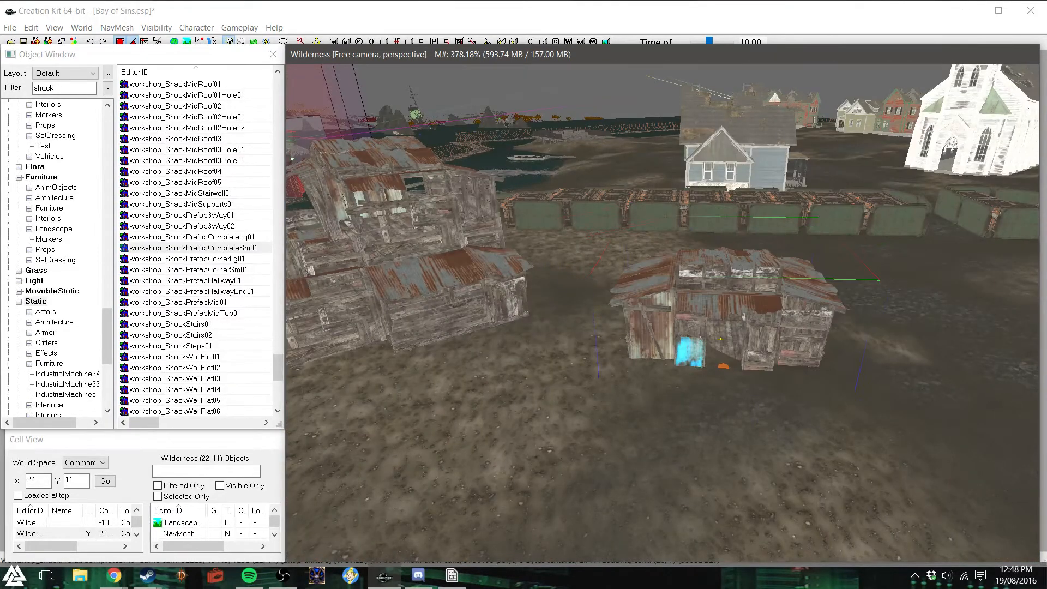
key(z)
drag(717, 311, 693, 291)
key(z)
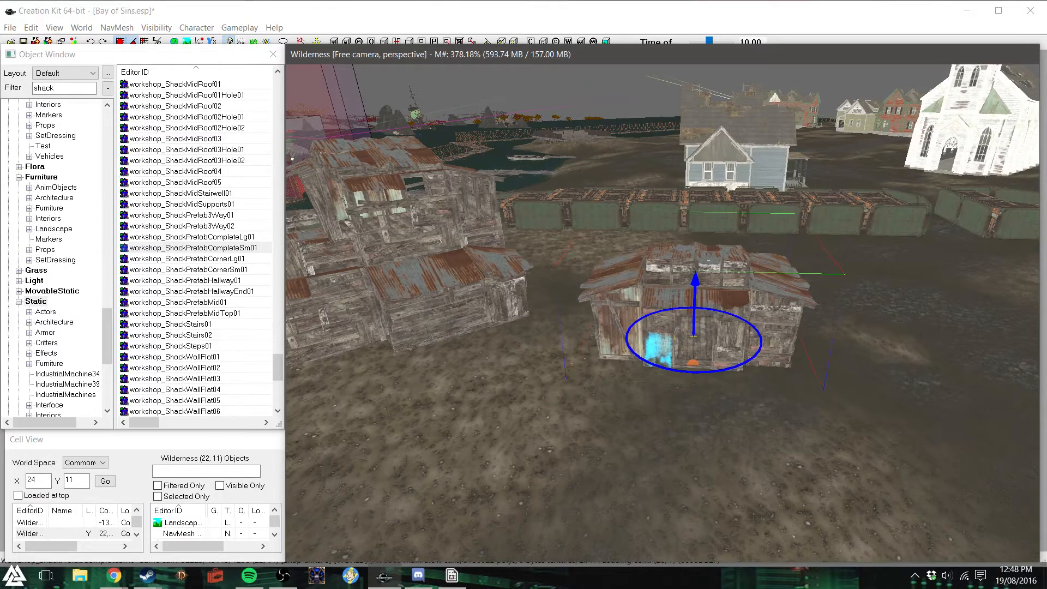
- Duplicate the small shack and place the copy across the gravel strip from the large shacks, near the shore
scroll(736, 306, down, 3)
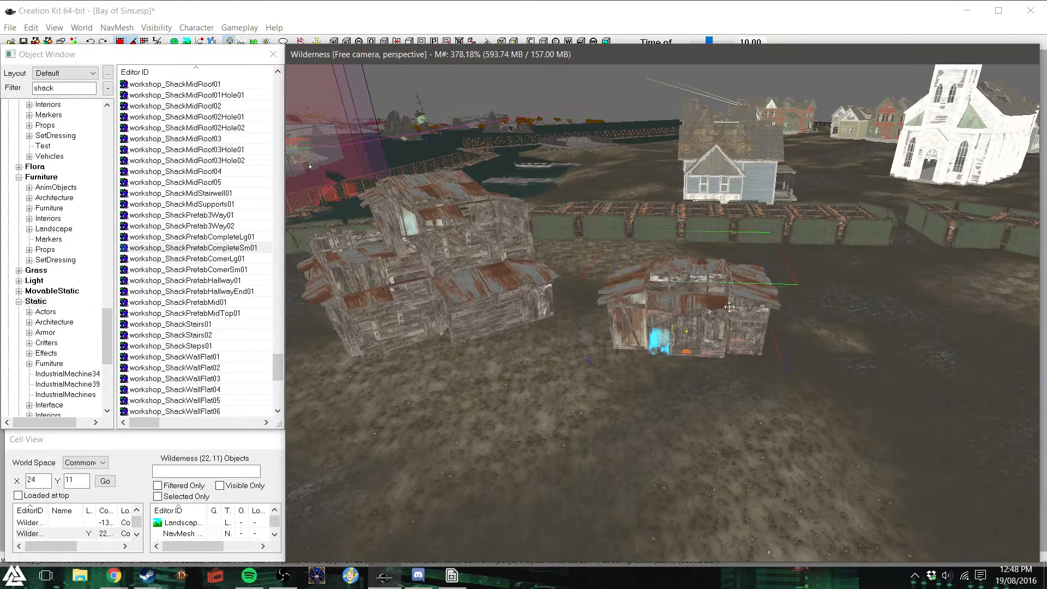
shift+middle_drag(730, 306, 722, 351)
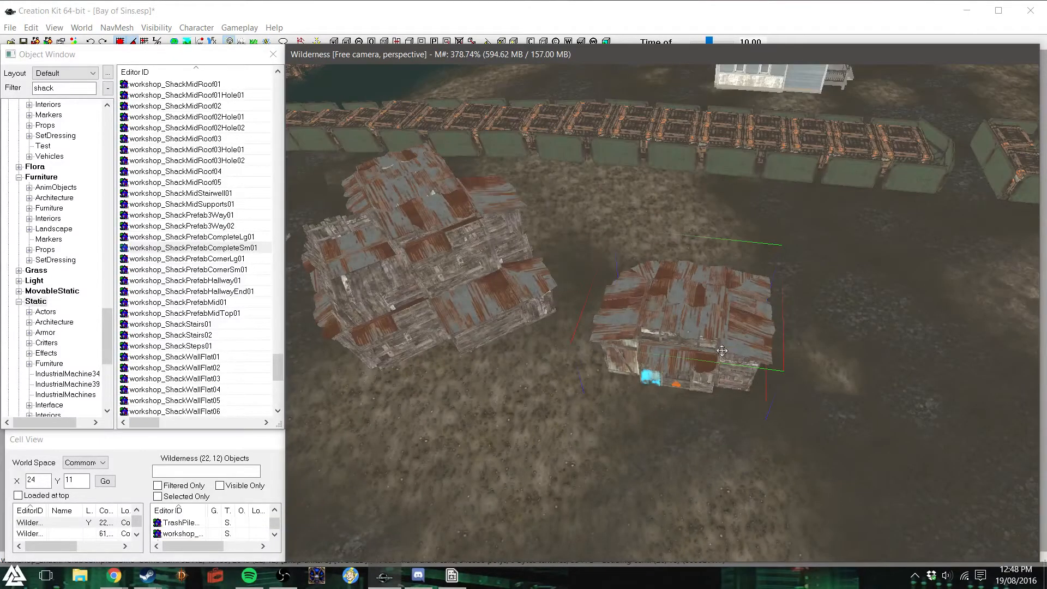
key(ctrl+d)
drag(672, 307, 461, 437)
scroll(462, 439, down, 3)
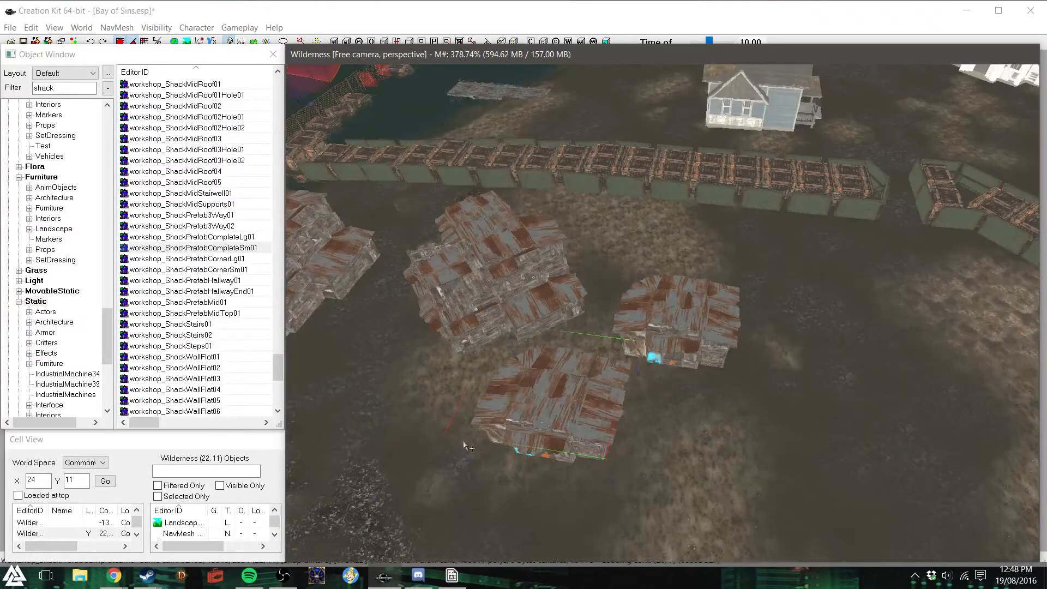
shift+middle_drag(463, 442, 440, 439)
drag(716, 442, 411, 302)
right_drag(410, 302, 469, 302)
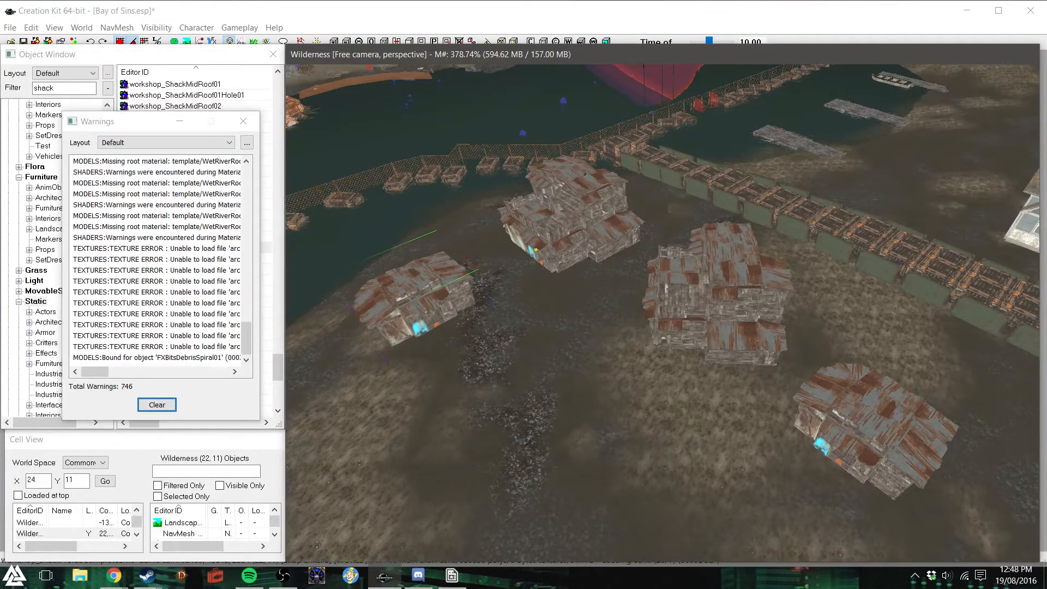
drag(426, 309, 421, 286)
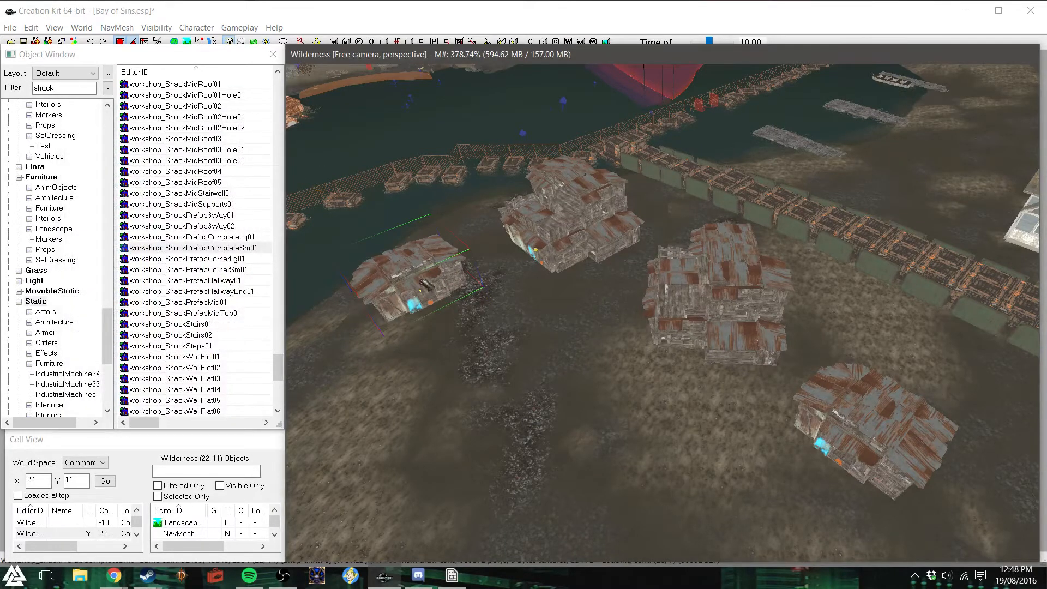
- Shift the copied small shack slightly near the shore and adjust its height so it sits on the ground
drag(424, 283, 438, 270)
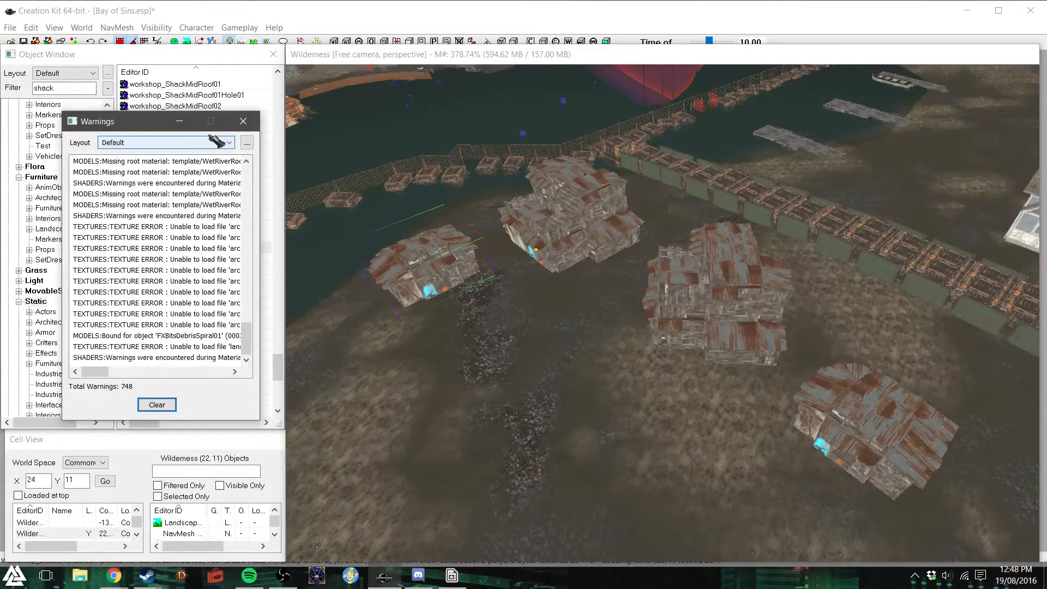
click(243, 121)
key(z)
drag(434, 279, 435, 281)
key(d)
shift+middle_drag(453, 280, 698, 260)
click(634, 249)
drag(678, 265, 771, 298)
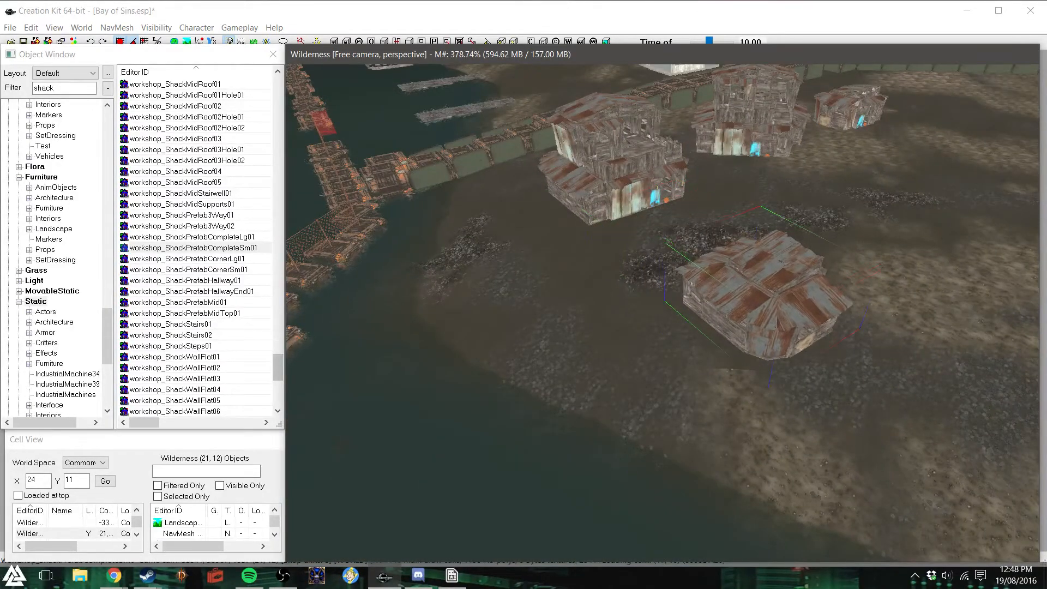
- Move the shore-side small shack next to the nearest large shack and rotate it so its door faces inland
key(d)
shift+middle_drag(788, 336, 795, 337)
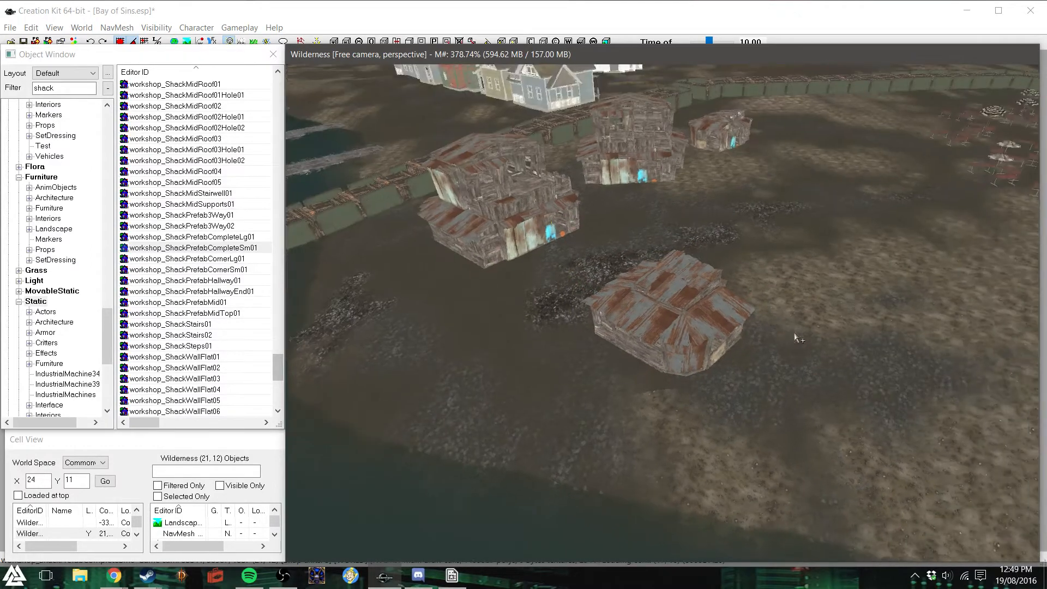
drag(663, 322, 505, 312)
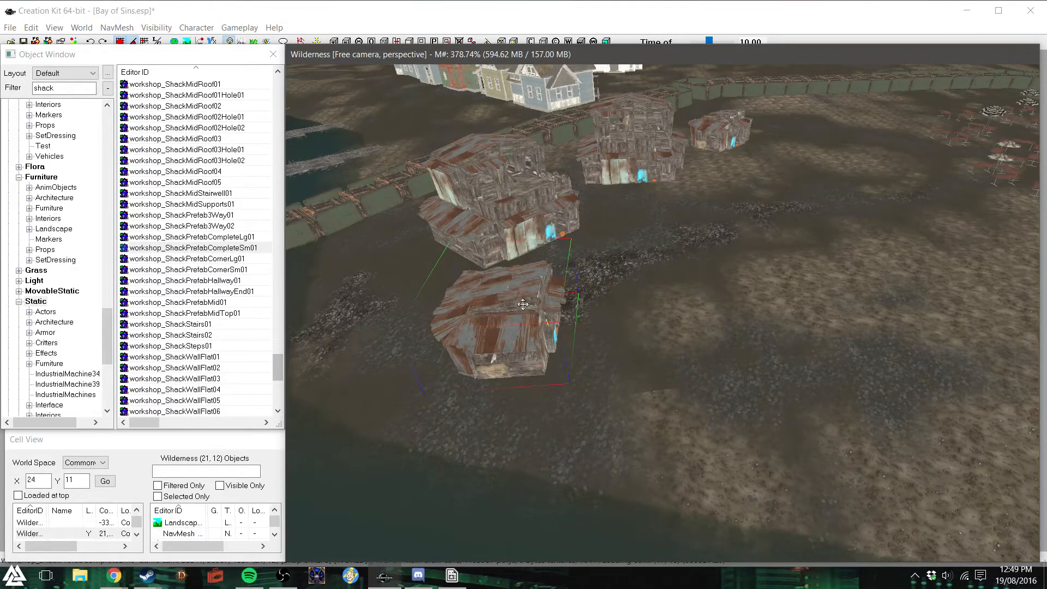
drag(523, 304, 532, 336)
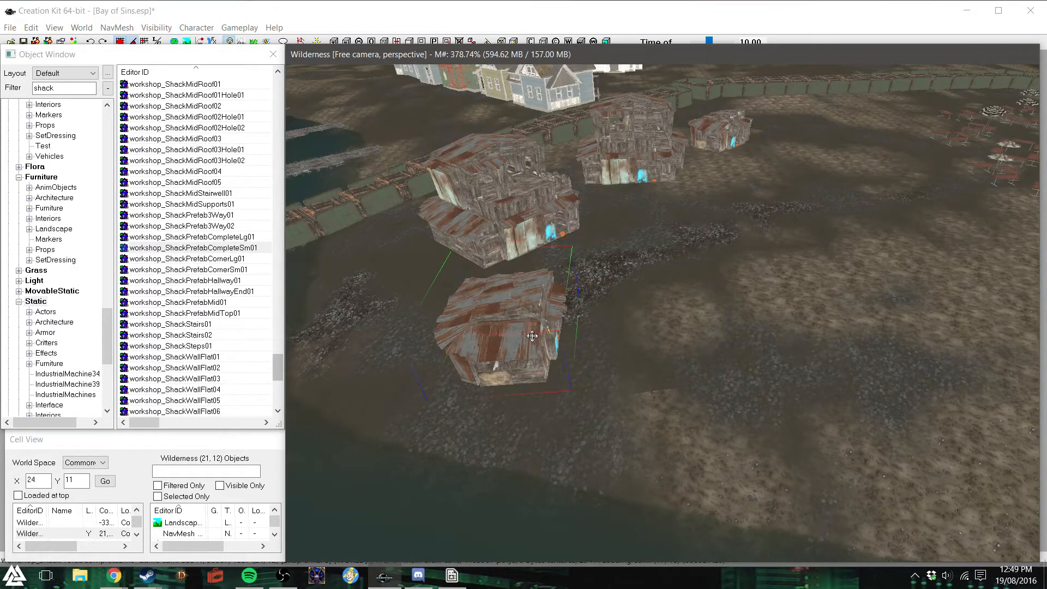
shift+middle_drag(538, 315, 508, 304)
shift+middle_drag(564, 337, 538, 318)
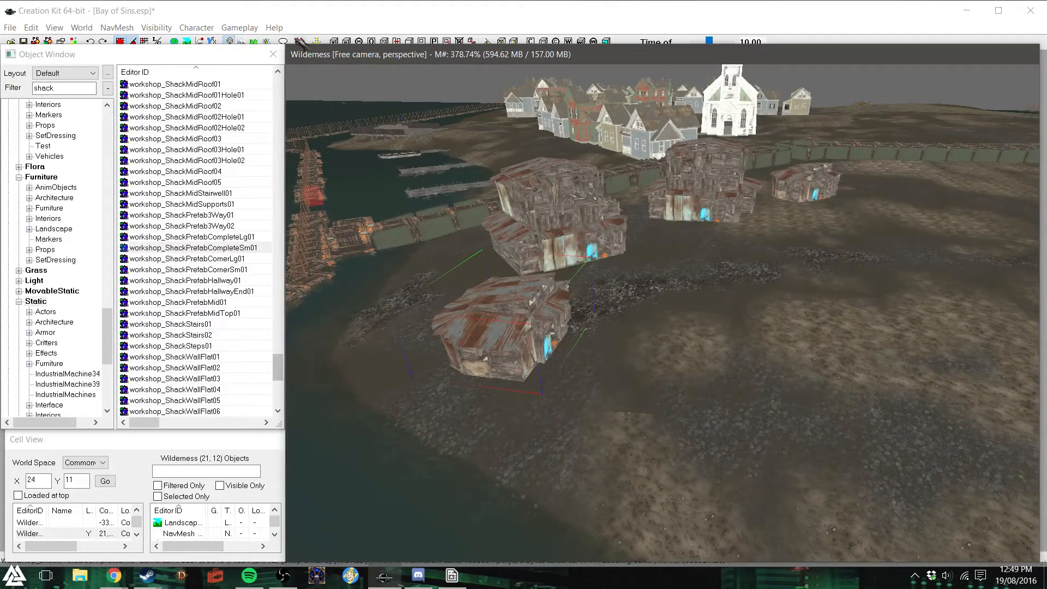
- Turn on landscape editing and, with edit radius 3, adjust the ground height along the water side of the shore shack
click(187, 40)
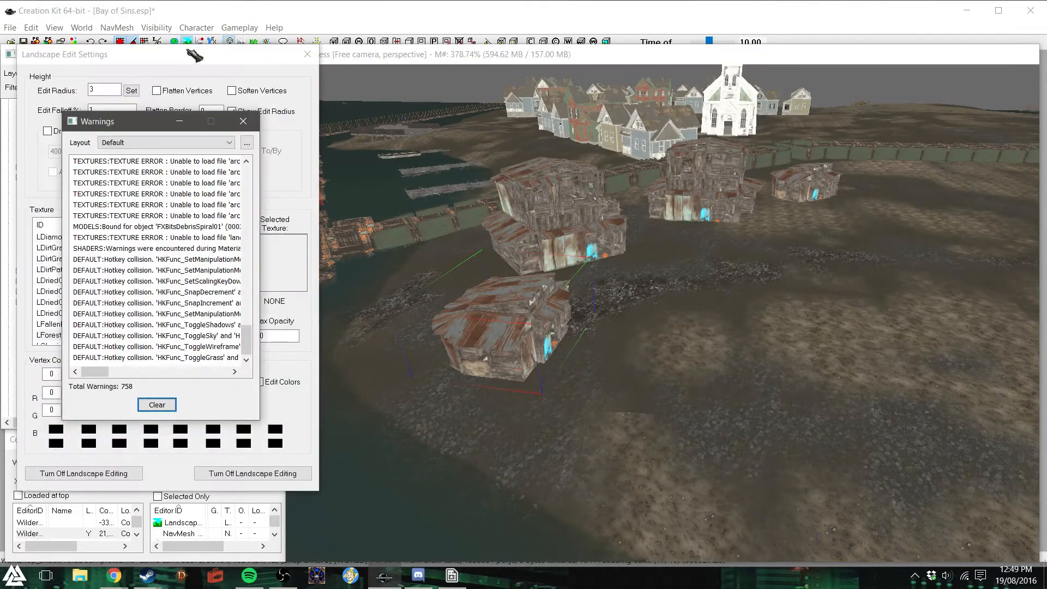
click(242, 121)
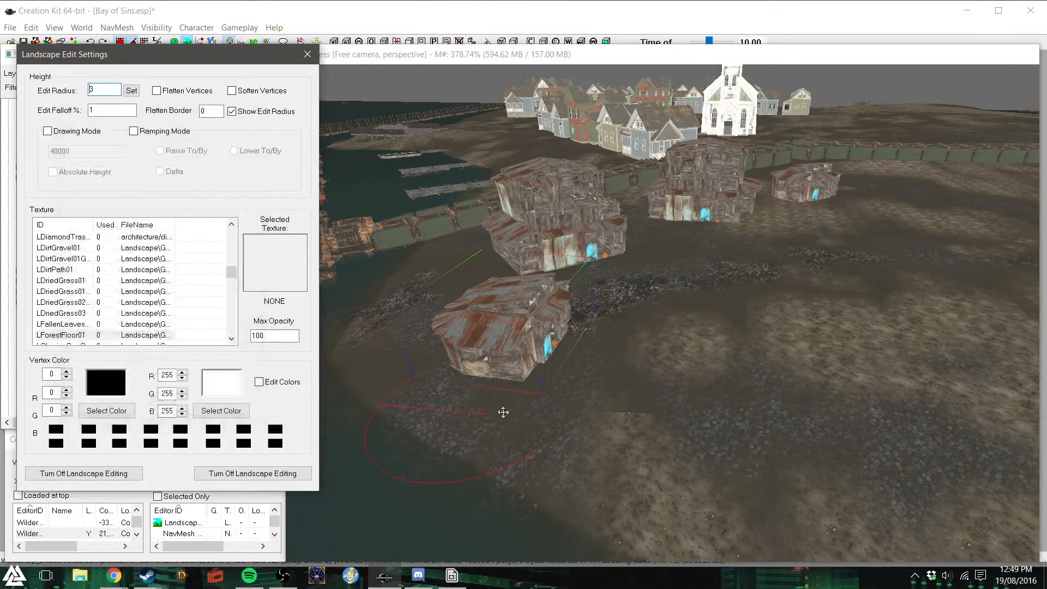
click(486, 390)
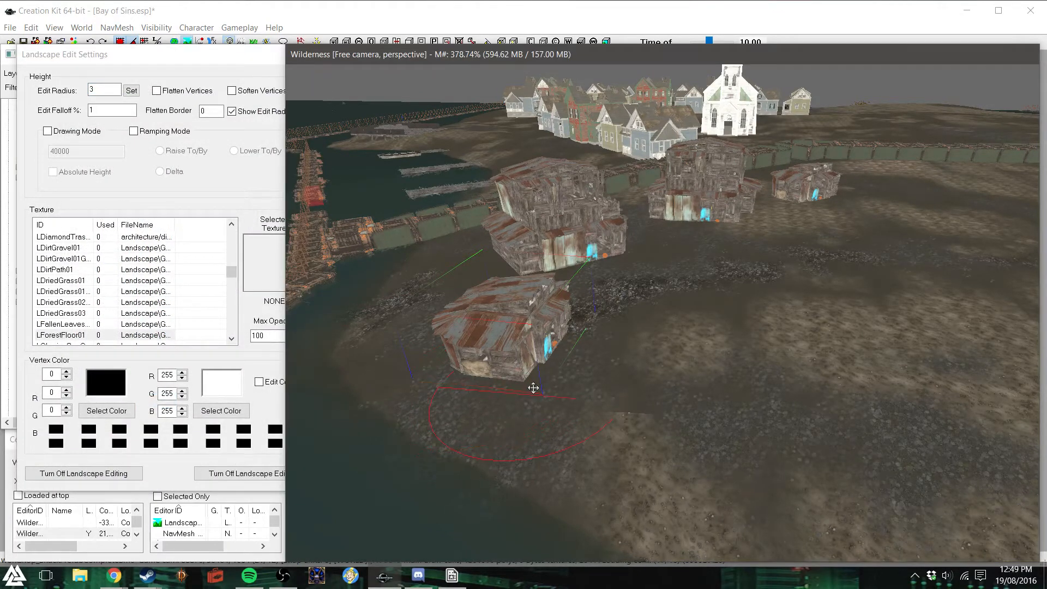
scroll(539, 377, up, 5)
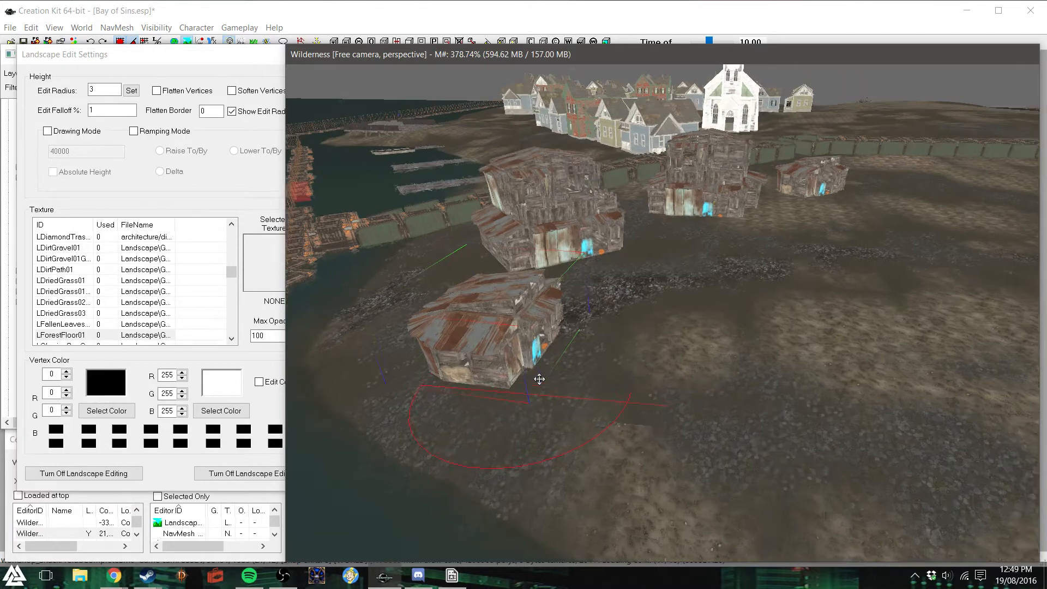
shift+middle_drag(529, 387, 571, 361)
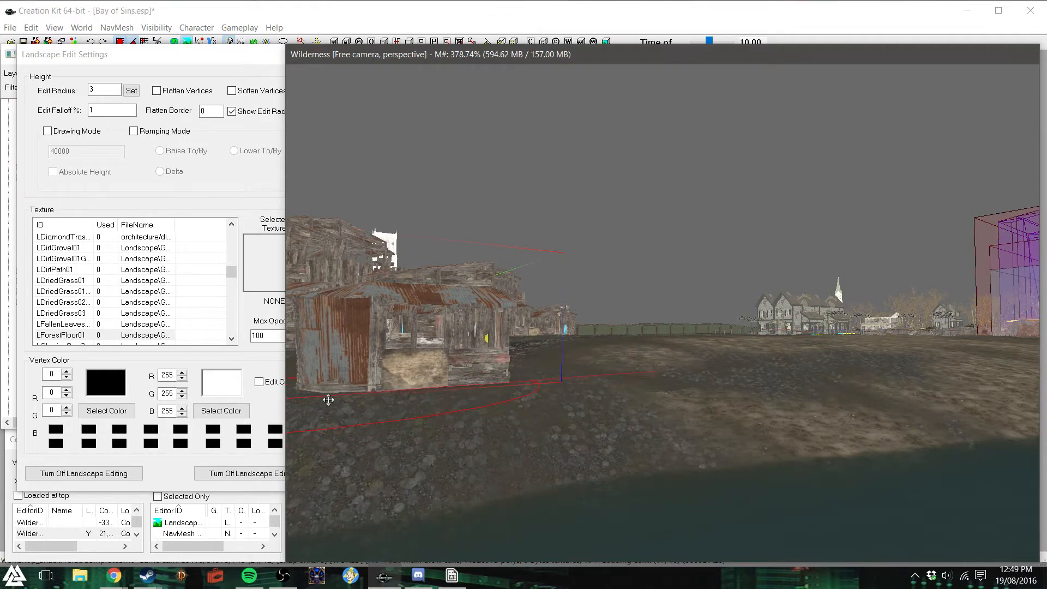
- Sculpt the terrain around the shore shack's outer corner and door side to meet its base
shift+middle_drag(354, 402, 338, 426)
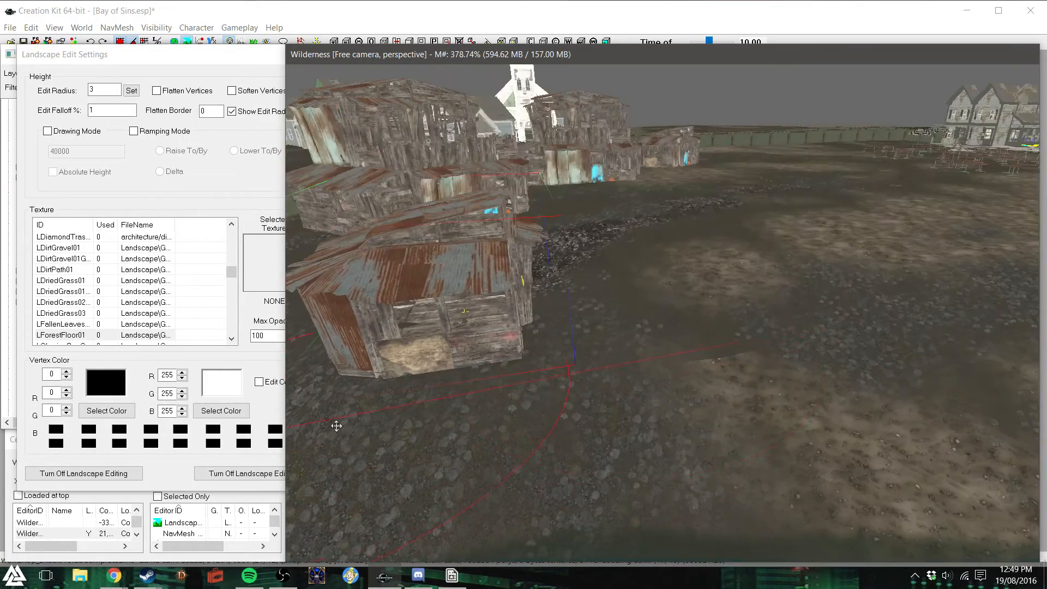
shift+middle_drag(641, 338, 568, 339)
drag(685, 297, 687, 299)
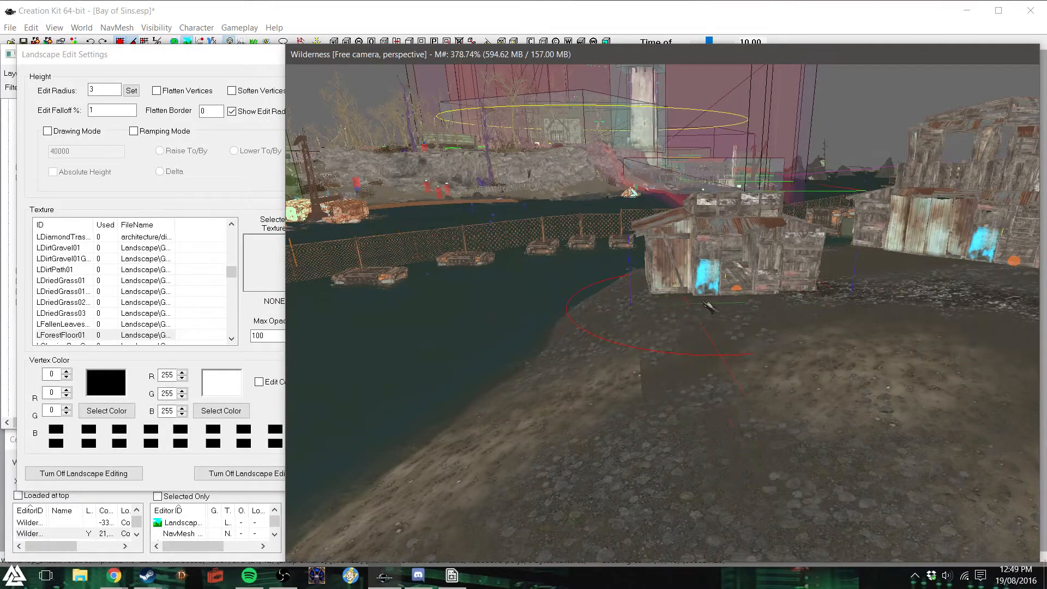
drag(715, 302, 715, 300)
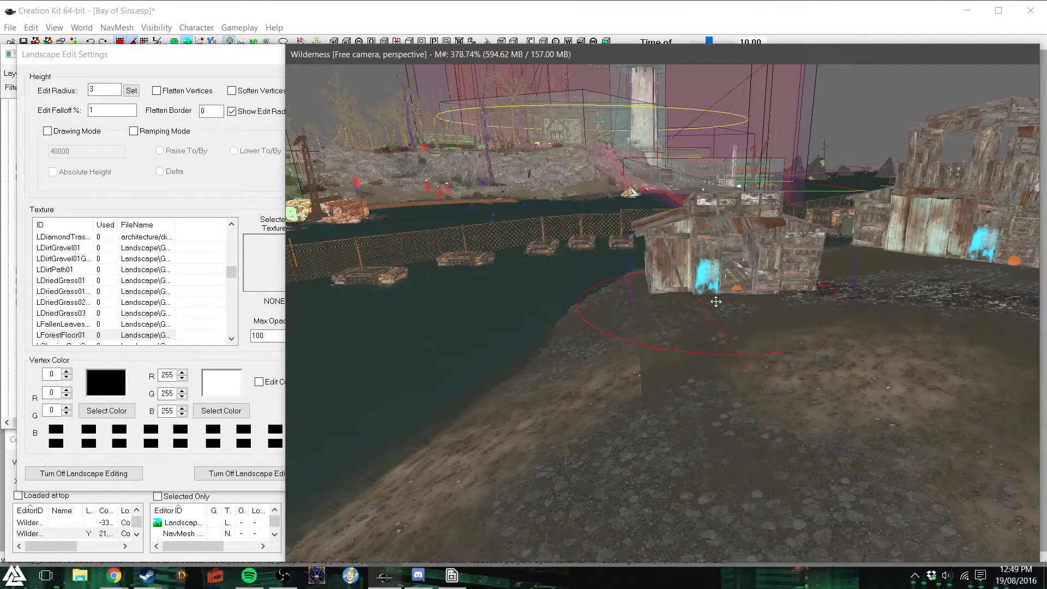
shift+middle_drag(821, 305, 772, 306)
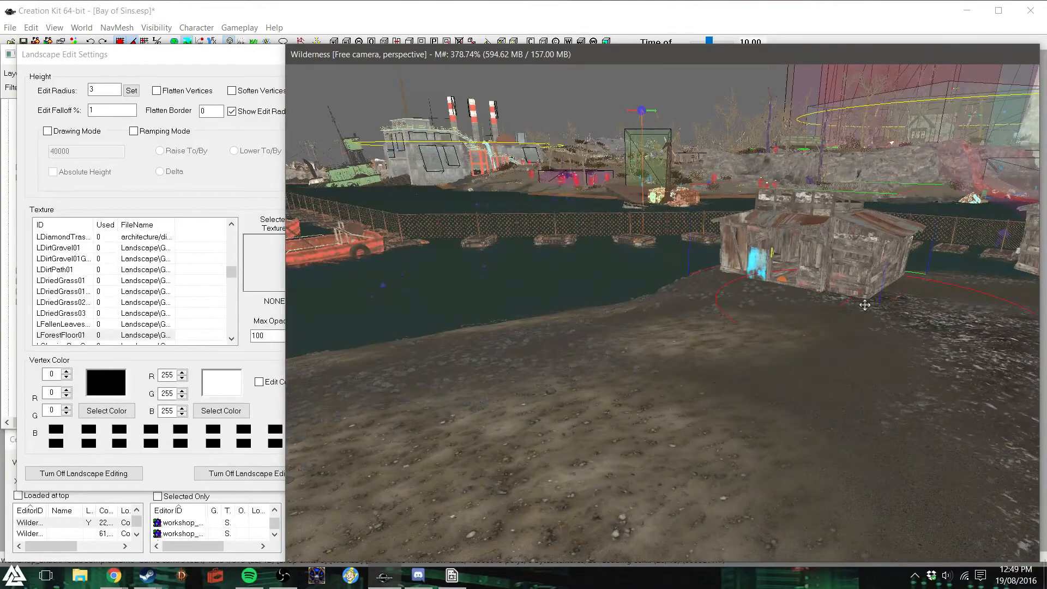
shift+middle_drag(926, 299, 906, 303)
- Adjust the ground along the shore shack's wall that faces the nearest large shack
scroll(905, 304, down, 1)
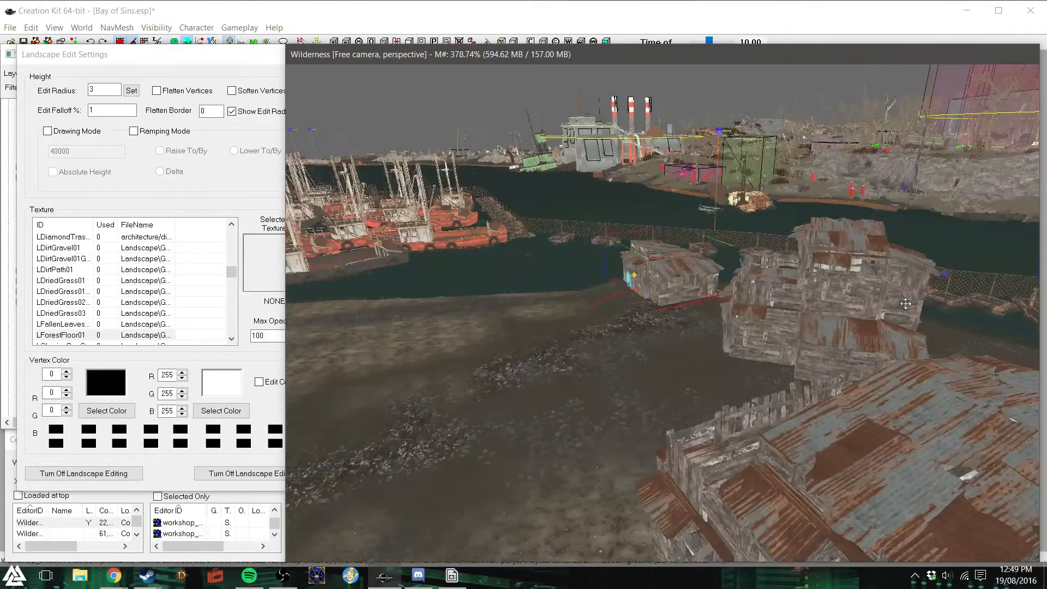
shift+middle_drag(699, 310, 699, 307)
scroll(699, 307, up, 1)
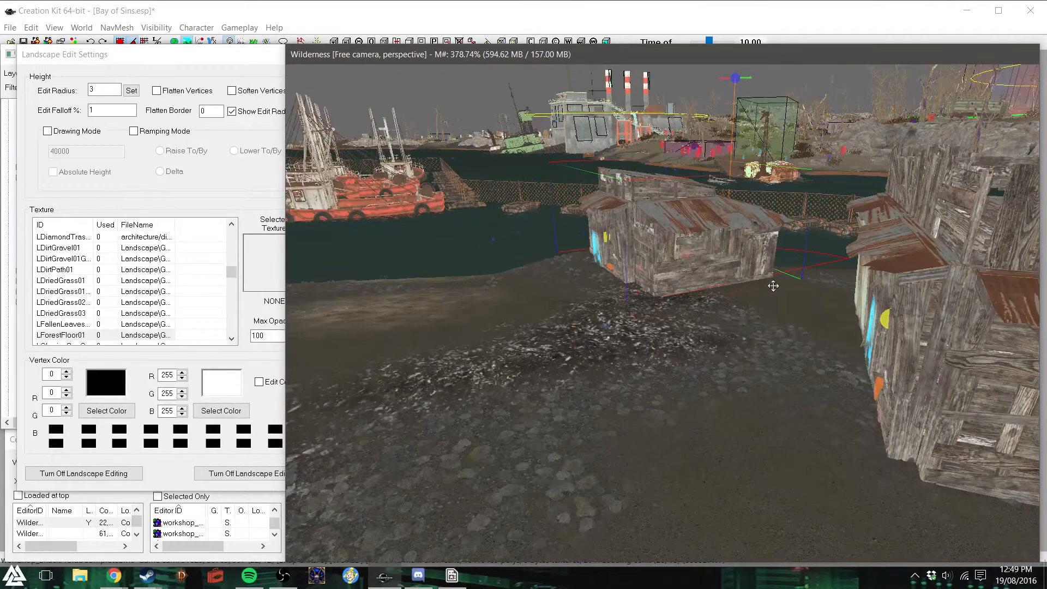
shift+middle_drag(780, 285, 822, 304)
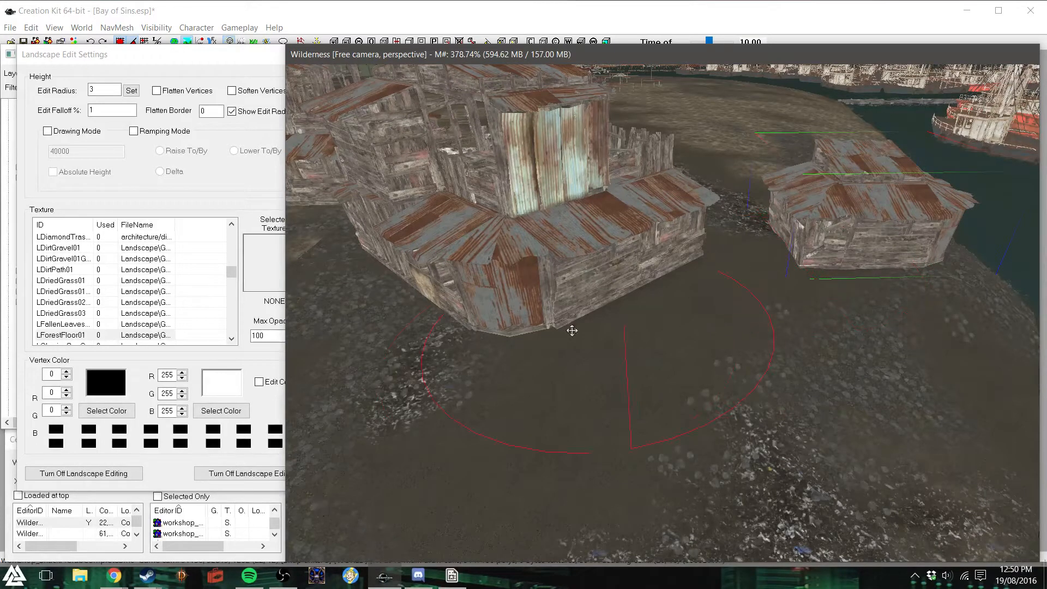
- Sculpt the terrain along the outer walls and corner of the large shack beside the shore shack
drag(518, 361, 519, 355)
drag(449, 348, 492, 341)
drag(430, 335, 430, 332)
drag(519, 362, 528, 337)
drag(404, 290, 369, 271)
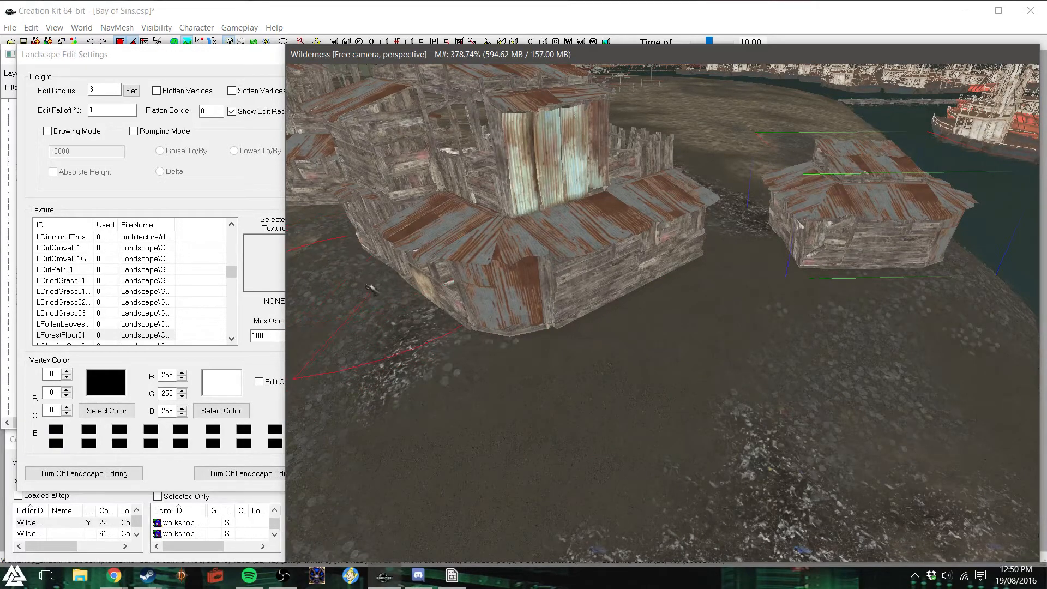
- Adjust the ground behind the shore-side large shack, between it and the container fence
scroll(462, 284, down, 4)
shift+middle_drag(558, 319, 608, 320)
scroll(608, 316, up, 2)
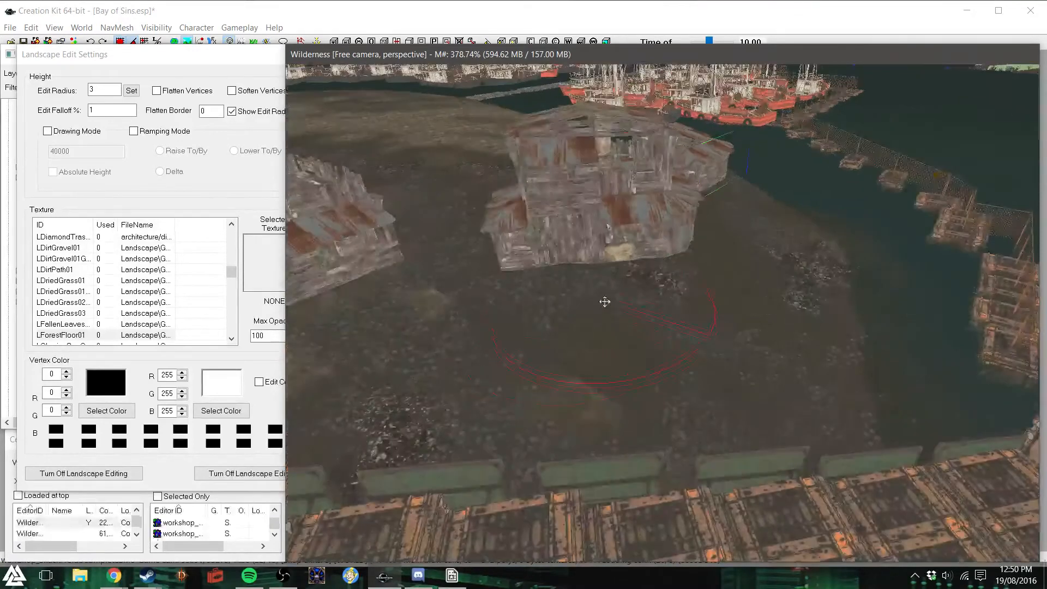
mouse_move(490, 287)
shift+middle_down()
mouse_move(526, 293)
mouse_move(484, 286)
shift+middle_up()
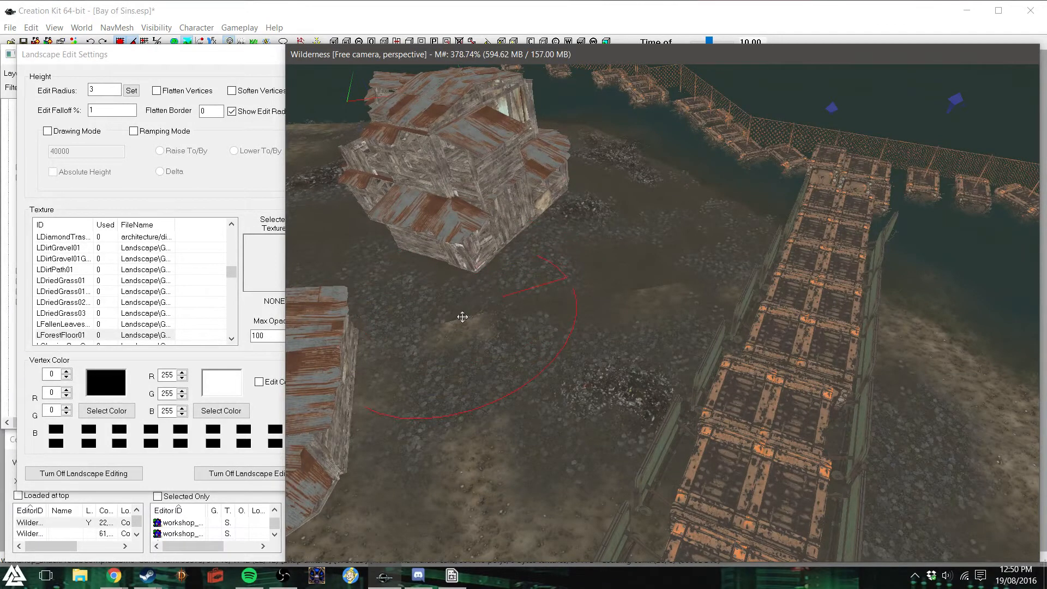
scroll(463, 317, down, 3)
shift+middle_drag(463, 317, 451, 317)
- Sculpt the terrain around the second large shack's back and side walls so the ground meets its base
mouse_move(591, 451)
shift+middle_down()
mouse_move(600, 428)
mouse_move(570, 449)
shift+middle_up()
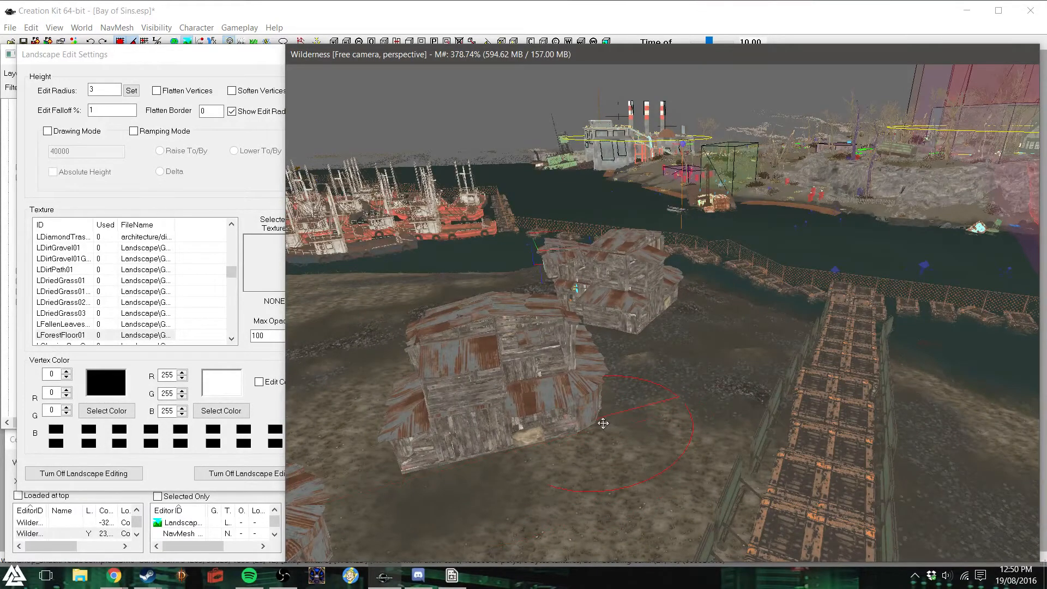
mouse_move(641, 404)
shift+middle_down()
mouse_move(526, 414)
mouse_move(621, 396)
shift+middle_up()
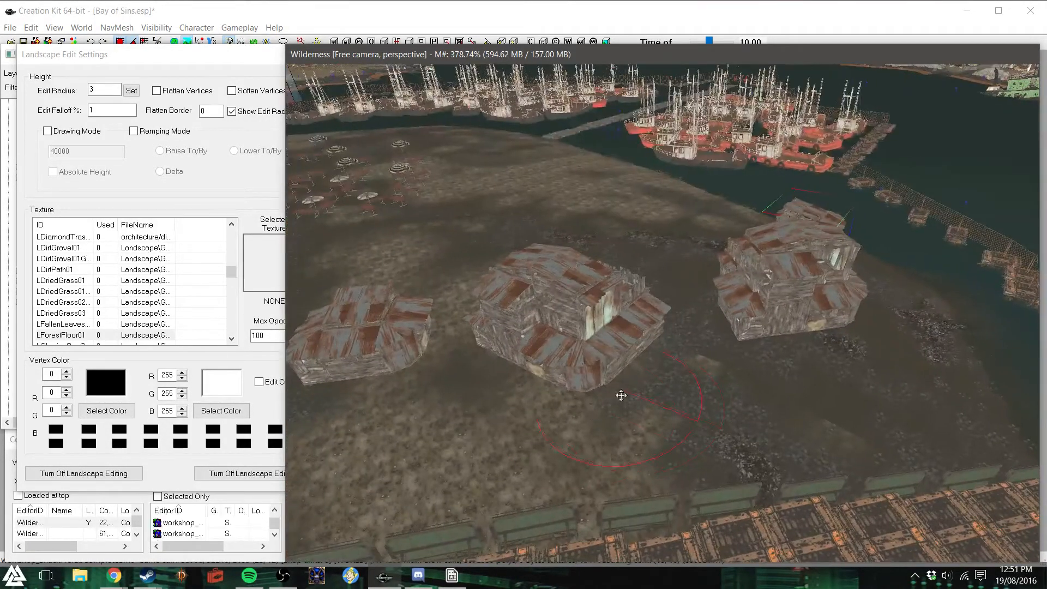
scroll(623, 394, up, 4)
mouse_move(669, 418)
shift+middle_down()
mouse_move(640, 407)
mouse_move(570, 413)
shift+middle_up()
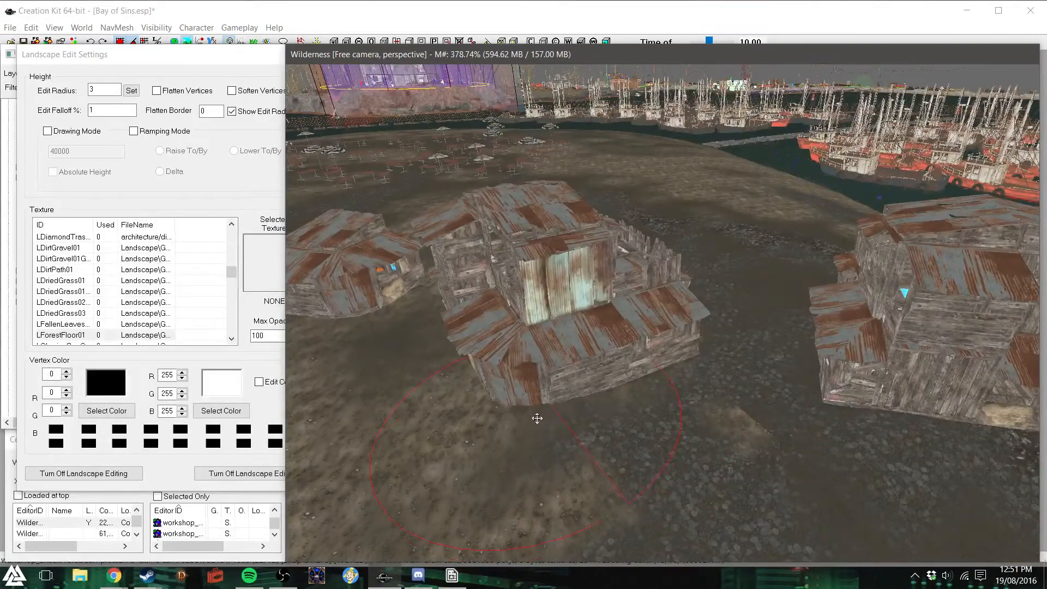
click(626, 401)
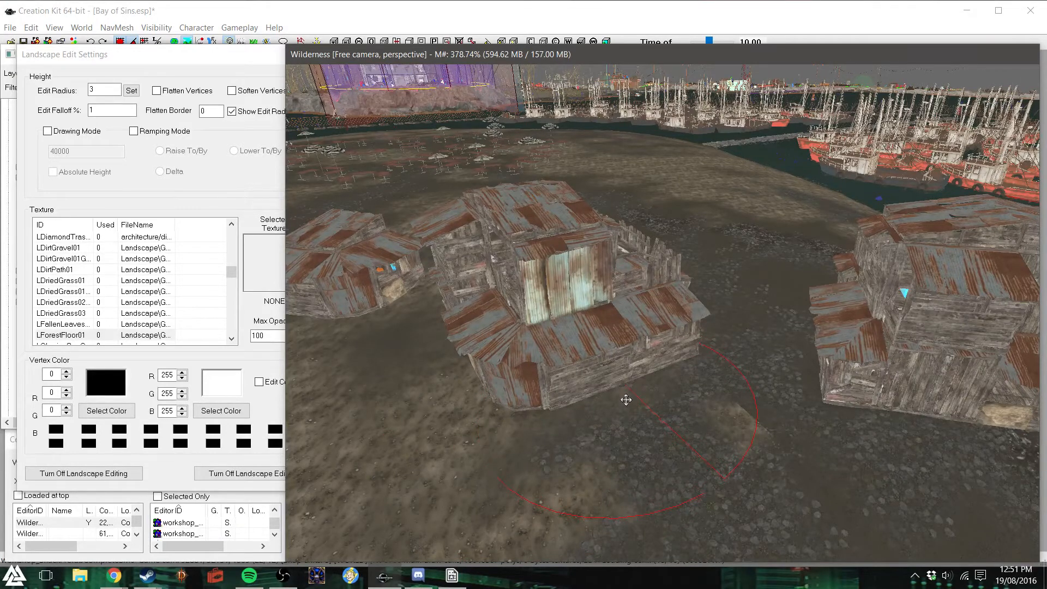
click(624, 398)
shift+middle_drag(625, 399, 497, 396)
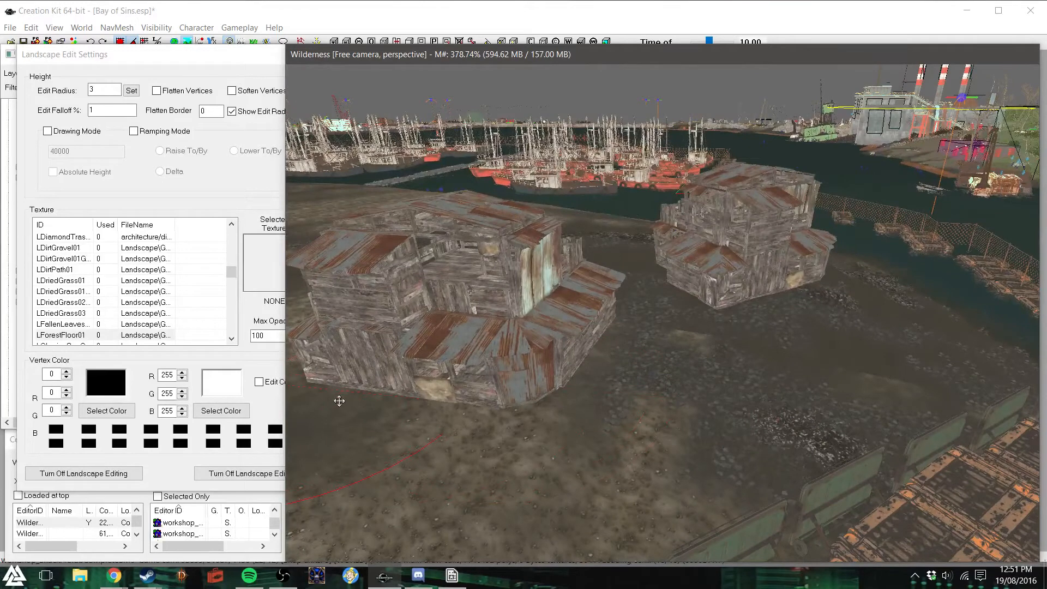
drag(339, 401, 343, 400)
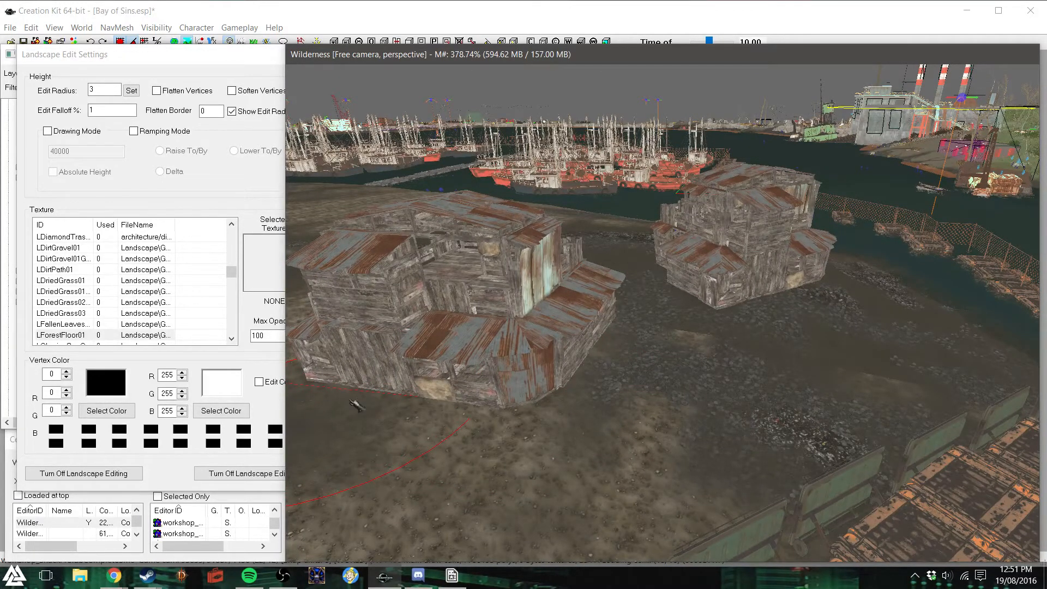
- Adjust the ground height along the back and side walls of the inland small shack
scroll(348, 399, down, 3)
shift+middle_drag(348, 400, 500, 367)
scroll(501, 365, up, 2)
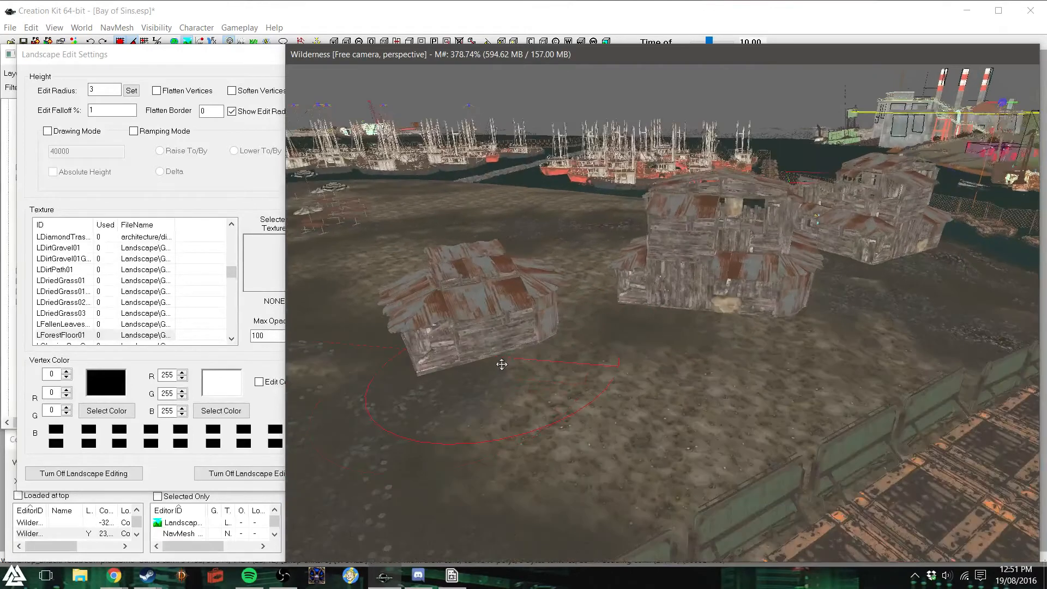
scroll(501, 365, up, 1)
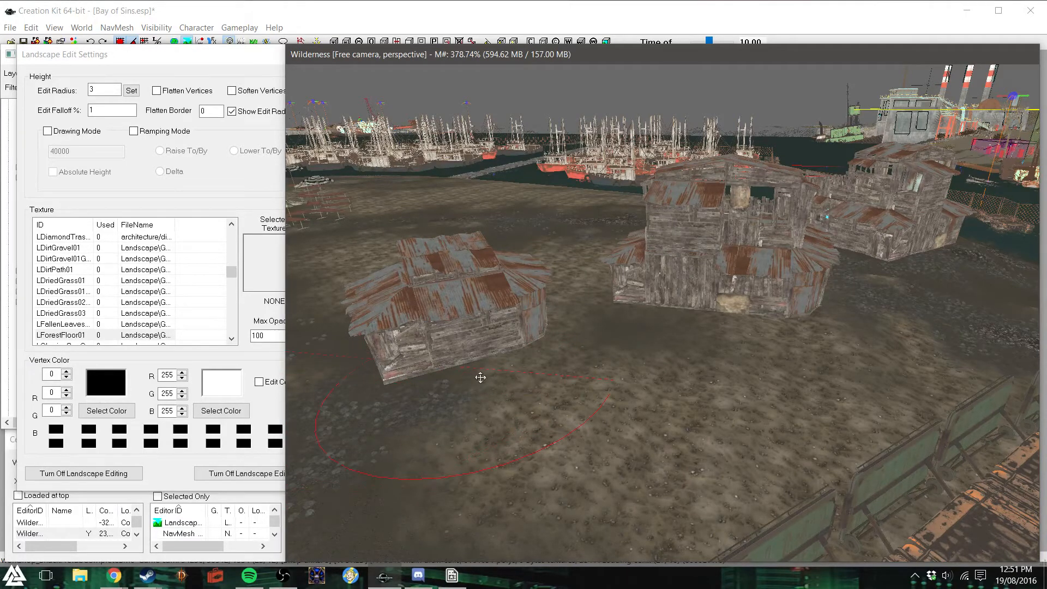
scroll(481, 377, down, 5)
shift+middle_drag(480, 377, 629, 344)
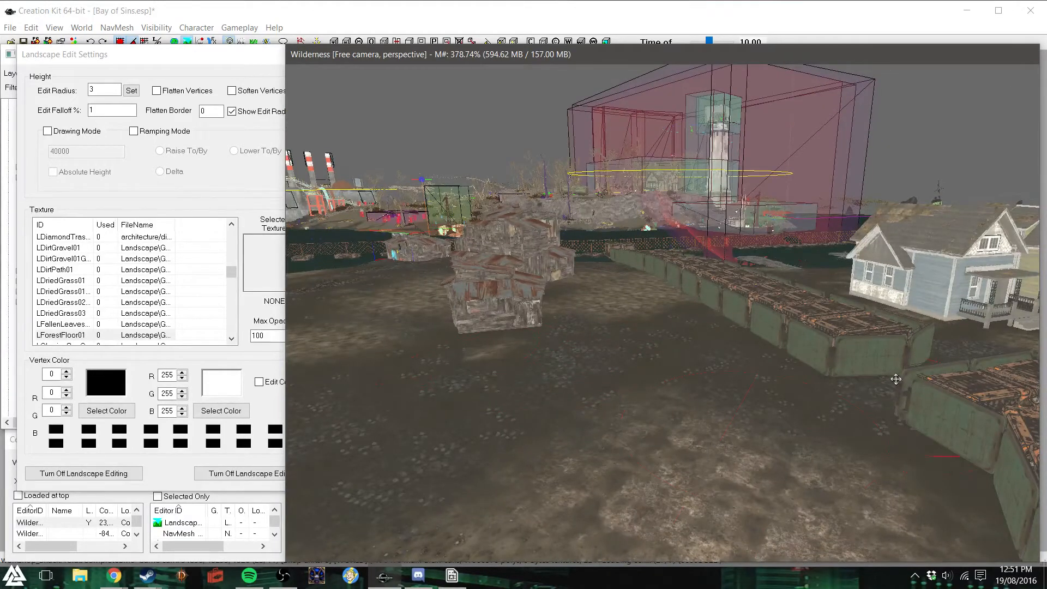
shift+middle_drag(477, 350, 545, 354)
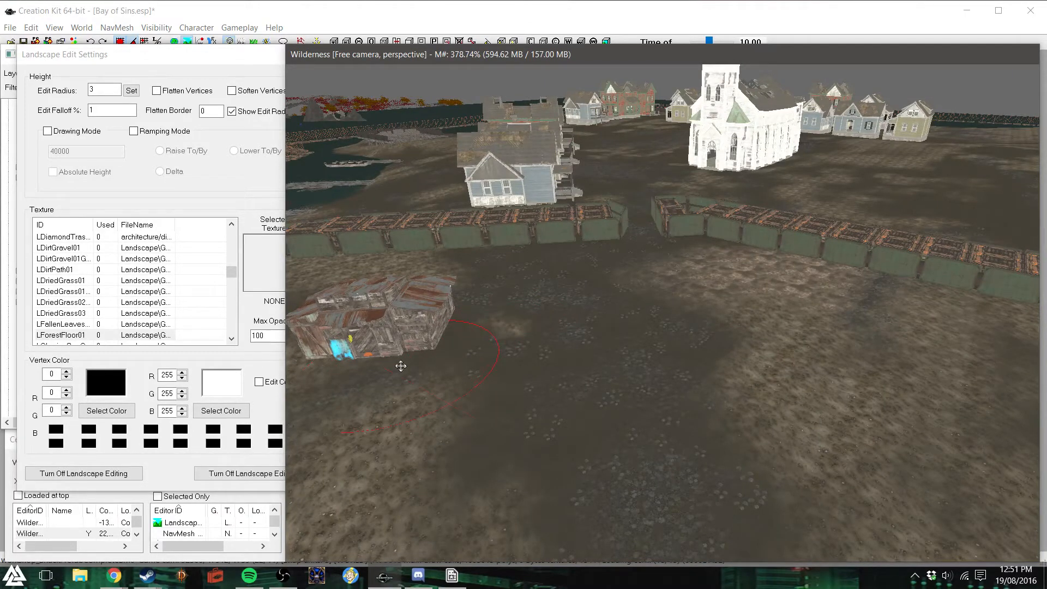
- Check the ground around the inland small shack and close the landscape edit settings
scroll(410, 358, down, 3)
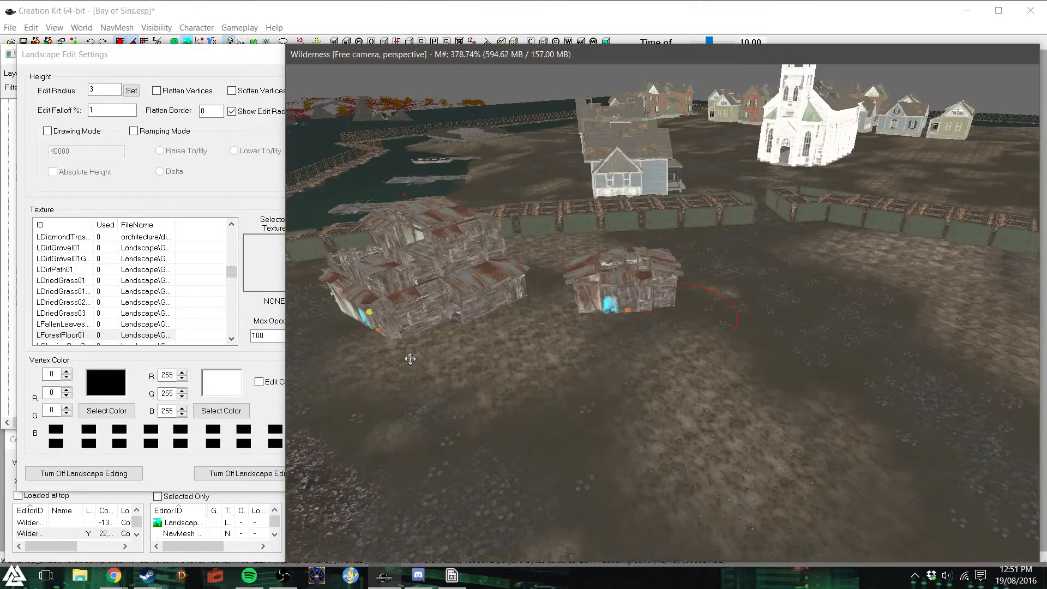
scroll(633, 303, up, 5)
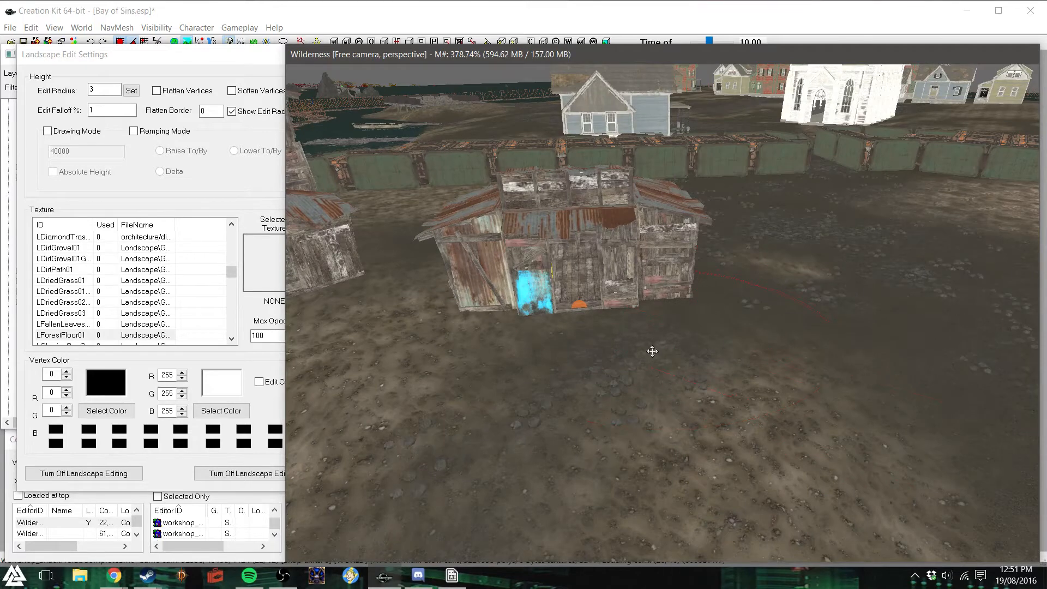
scroll(651, 351, down, 5)
scroll(651, 351, down, 2)
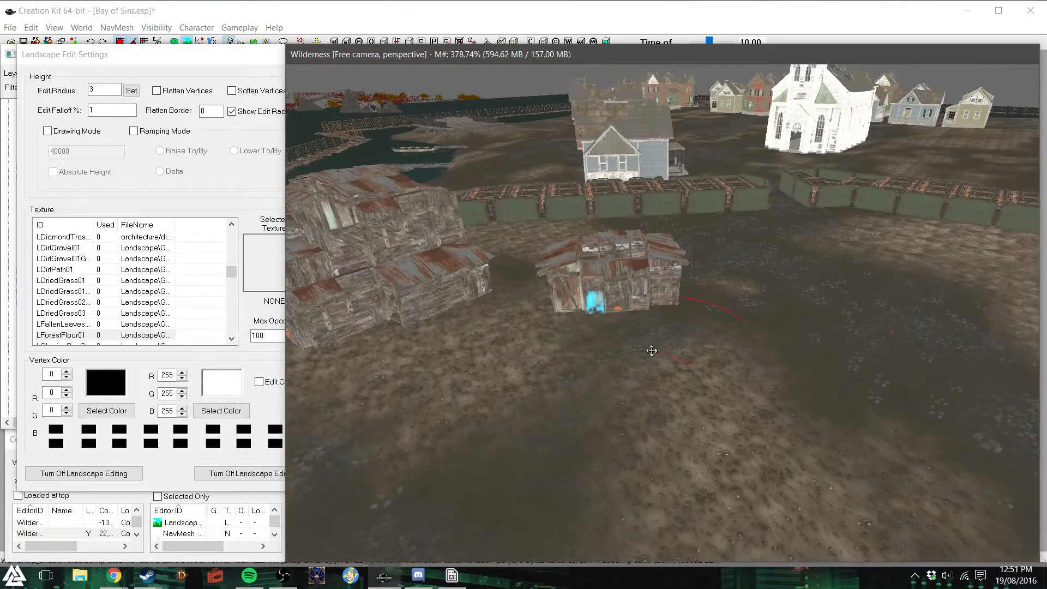
click(249, 61)
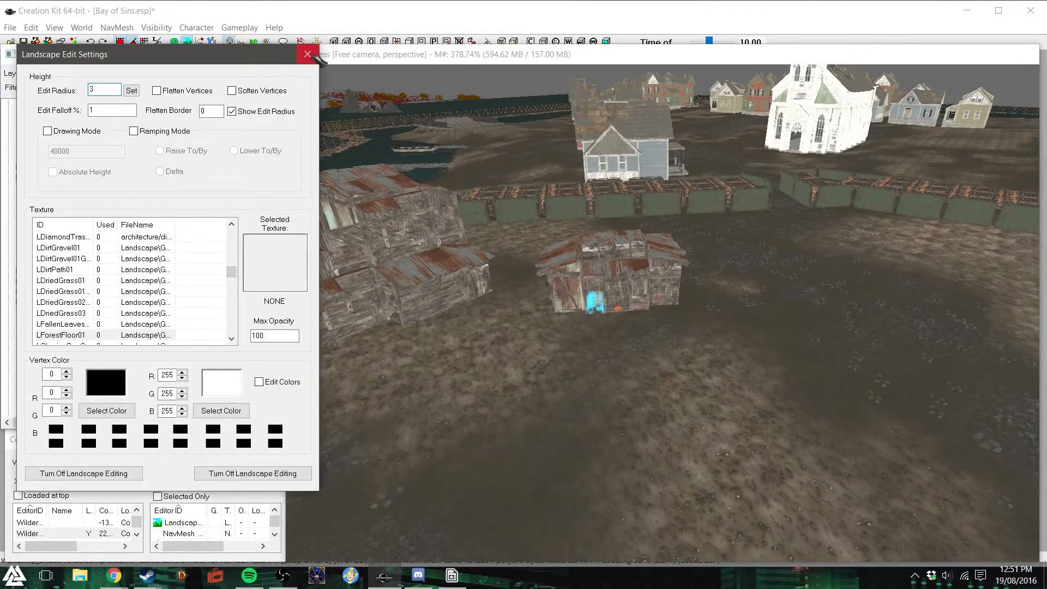
click(309, 54)
- Enable Soften Vertices, smooth the ground in front of the shore shack, and close the landscape edit settings
scroll(600, 286, down, 4)
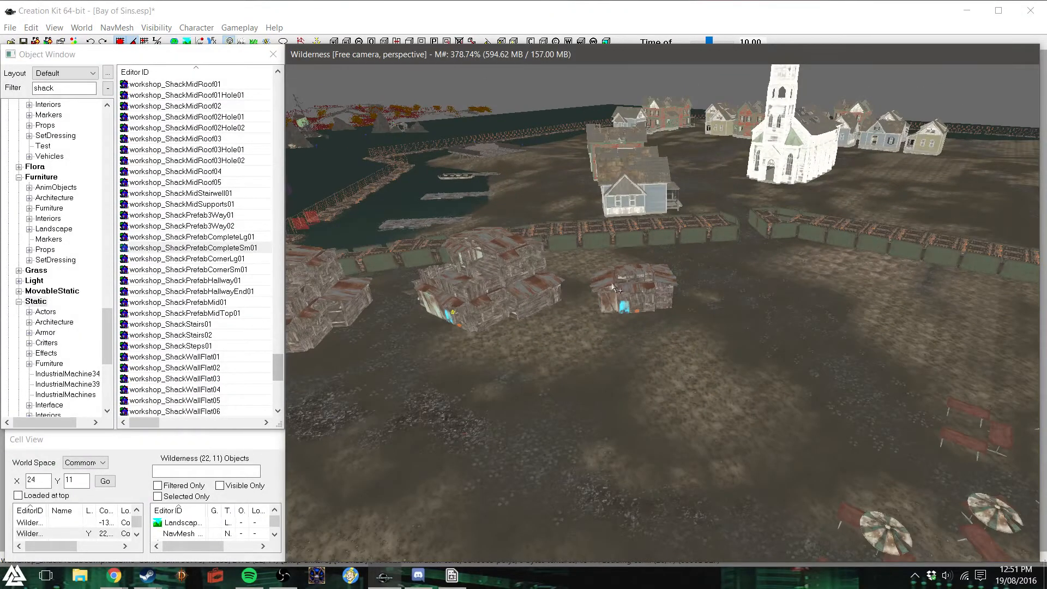
shift+middle_drag(612, 284, 576, 283)
scroll(576, 284, down, 1)
click(253, 117)
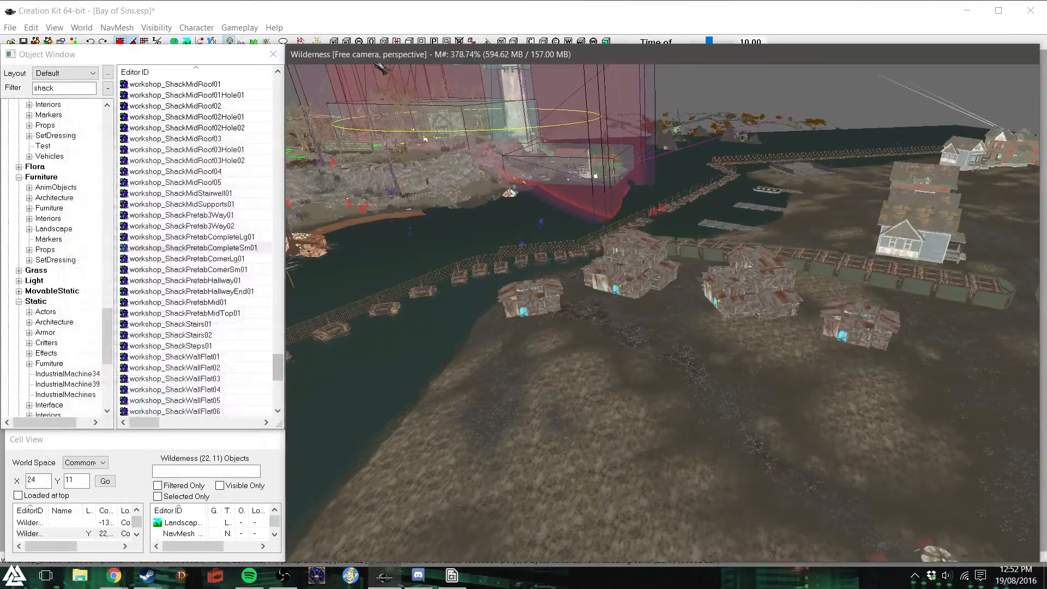
shift+middle_drag(603, 284, 611, 285)
scroll(617, 286, down, 4)
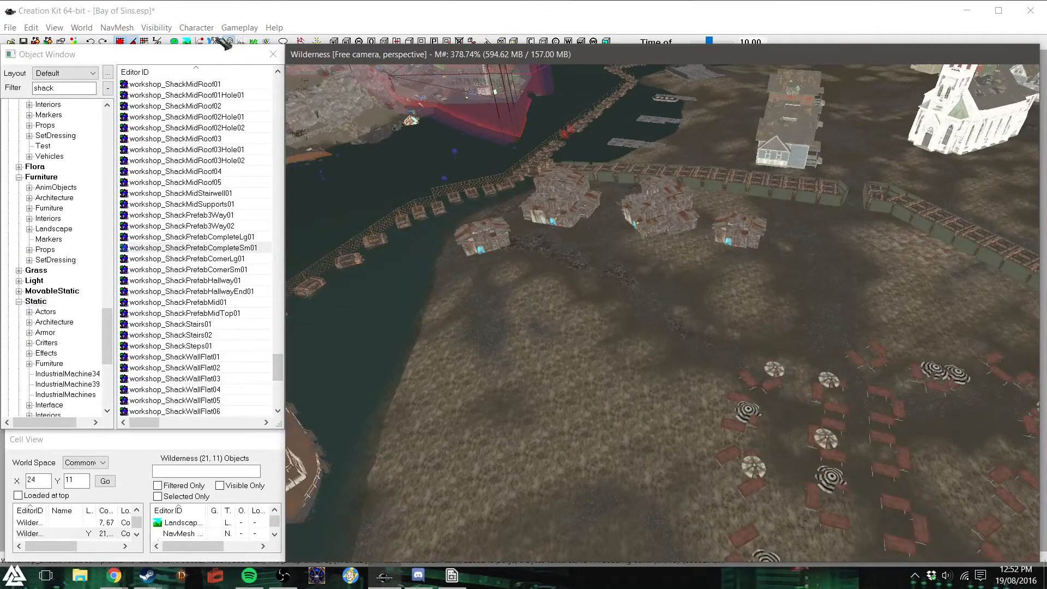
click(191, 41)
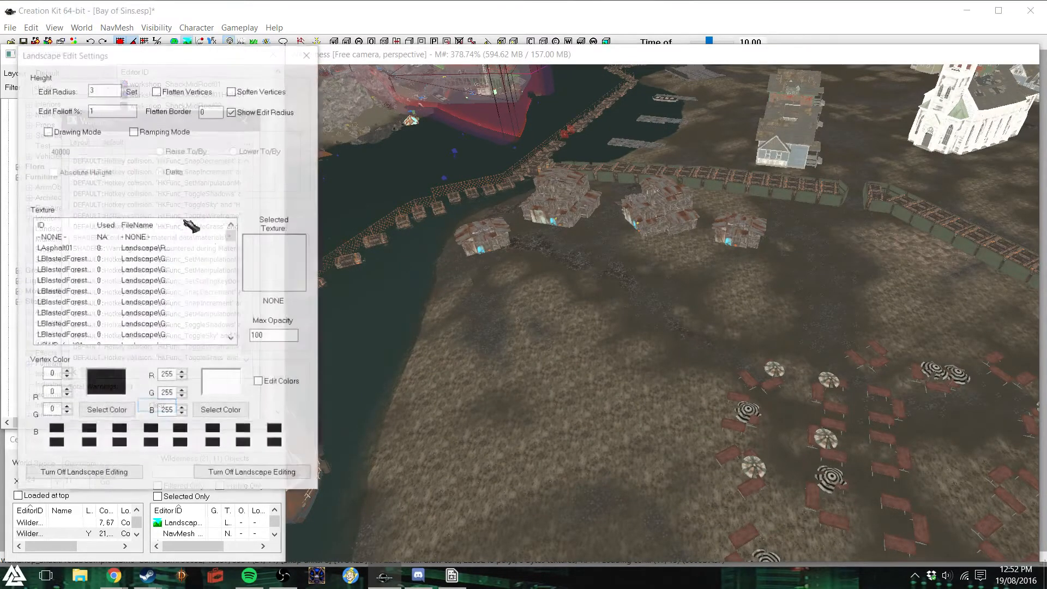
click(240, 117)
click(232, 91)
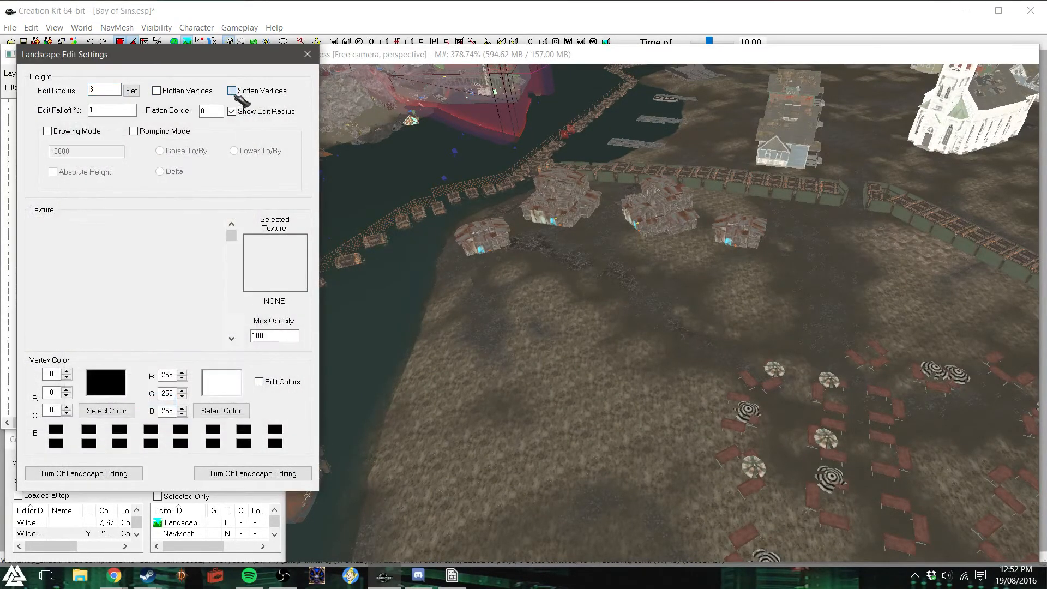
click(487, 276)
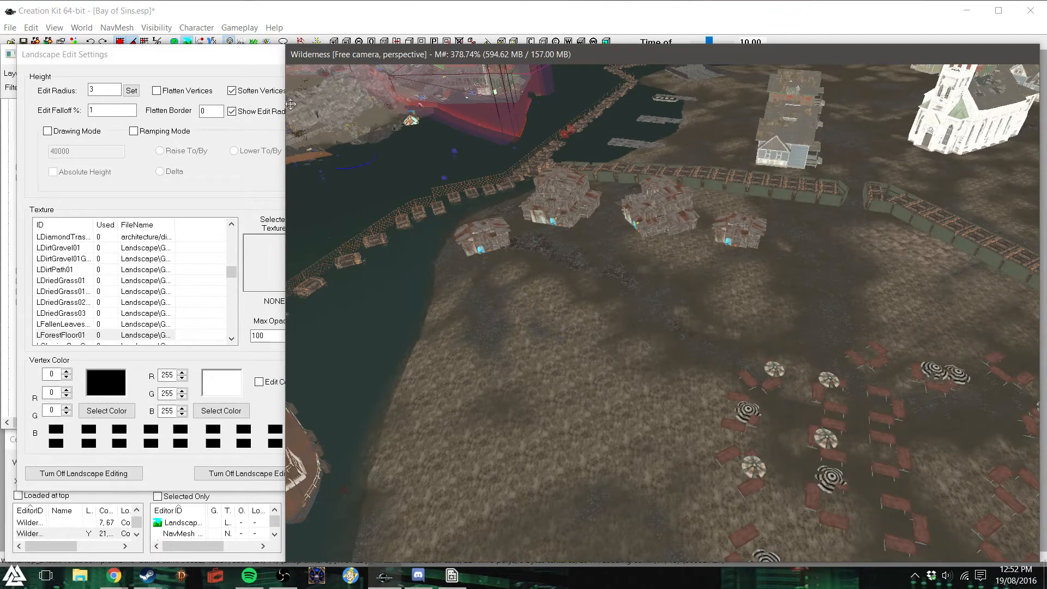
click(240, 58)
click(307, 54)
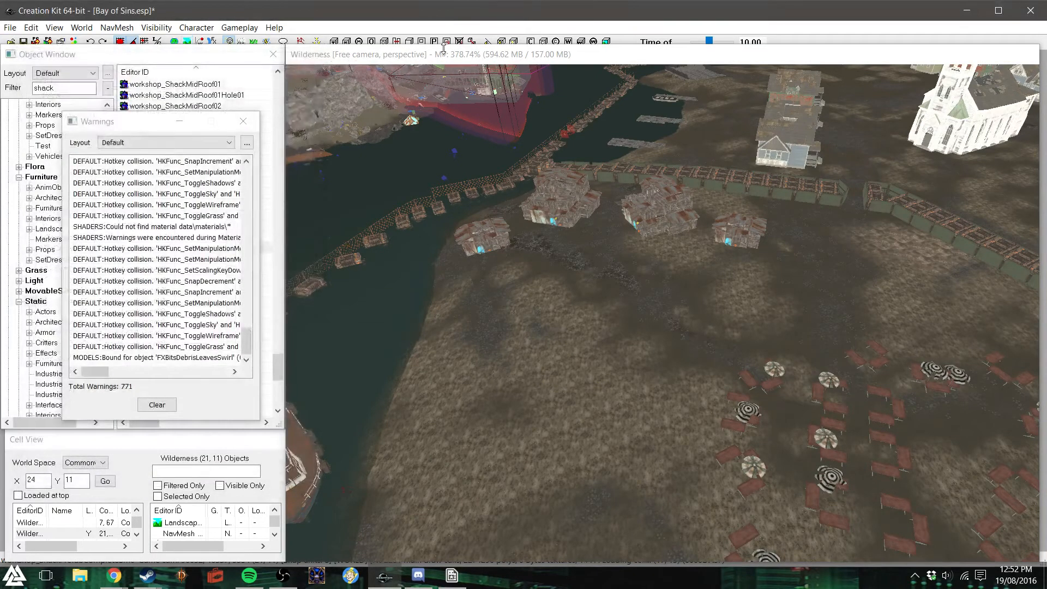
- Bring the house streets beyond the church into an overhead view and close the Warnings window
click(668, 229)
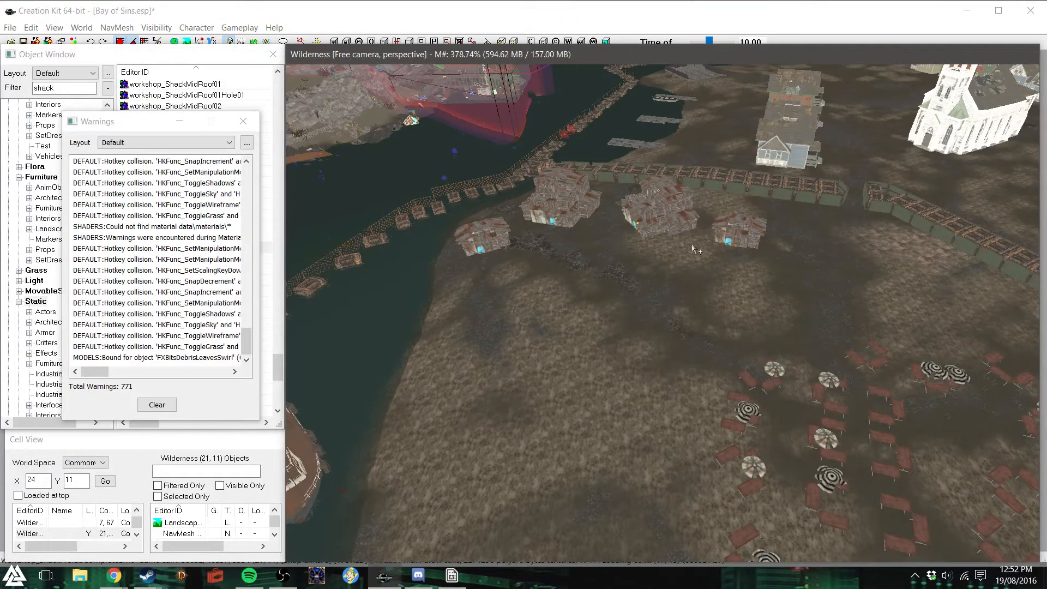
middle_drag(693, 248, 711, 240)
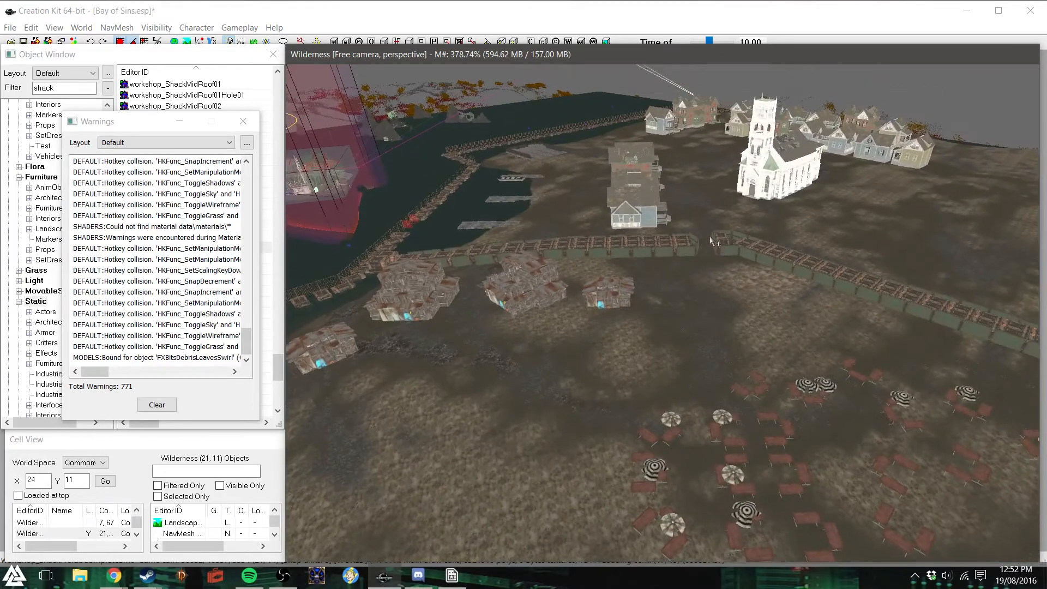
middle_drag(676, 297, 709, 305)
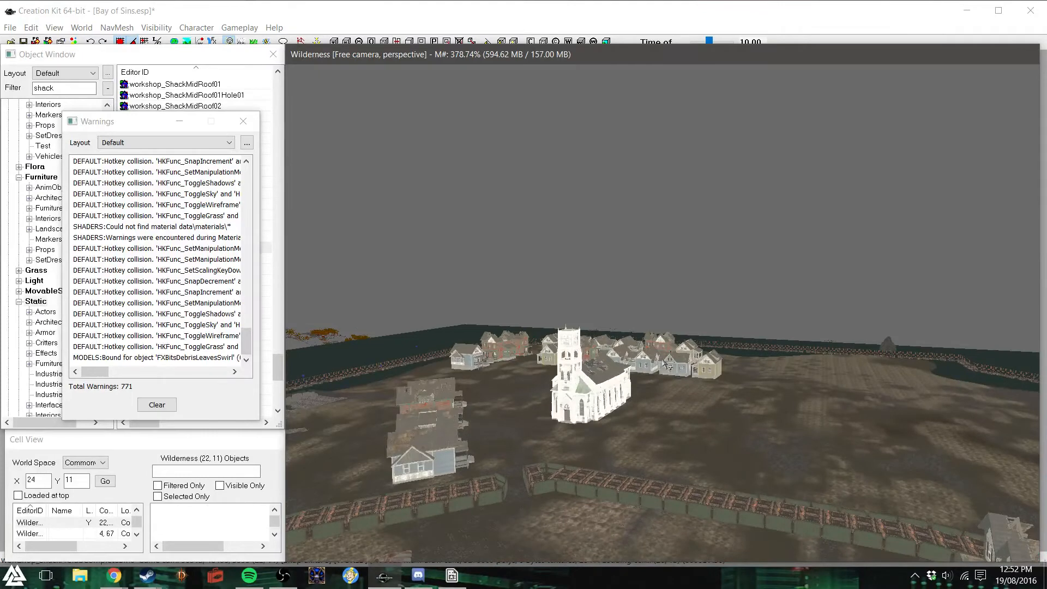
double_click(710, 307)
click(658, 99)
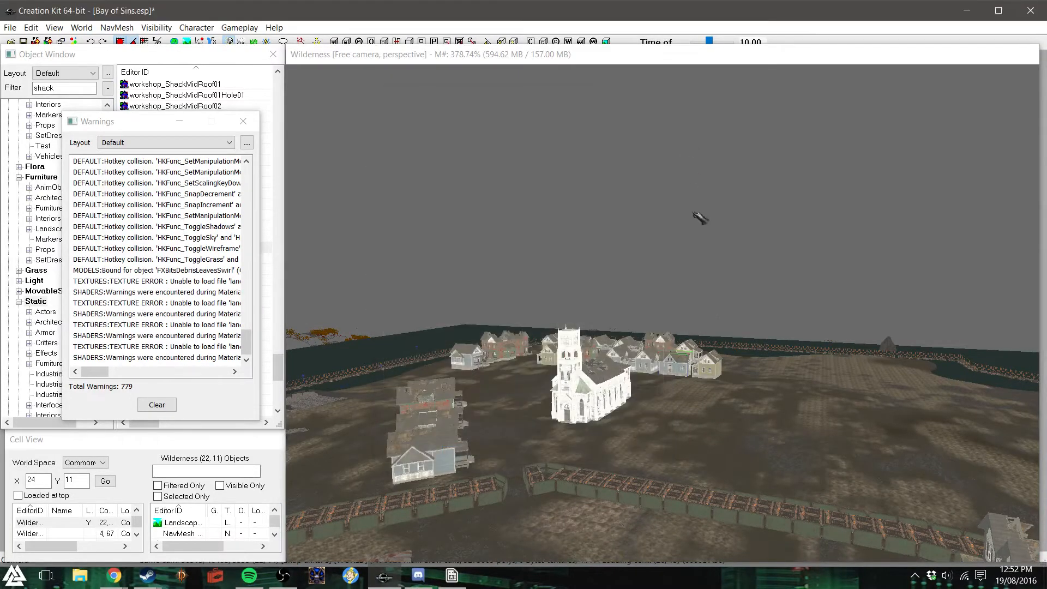
middle_drag(677, 309, 686, 395)
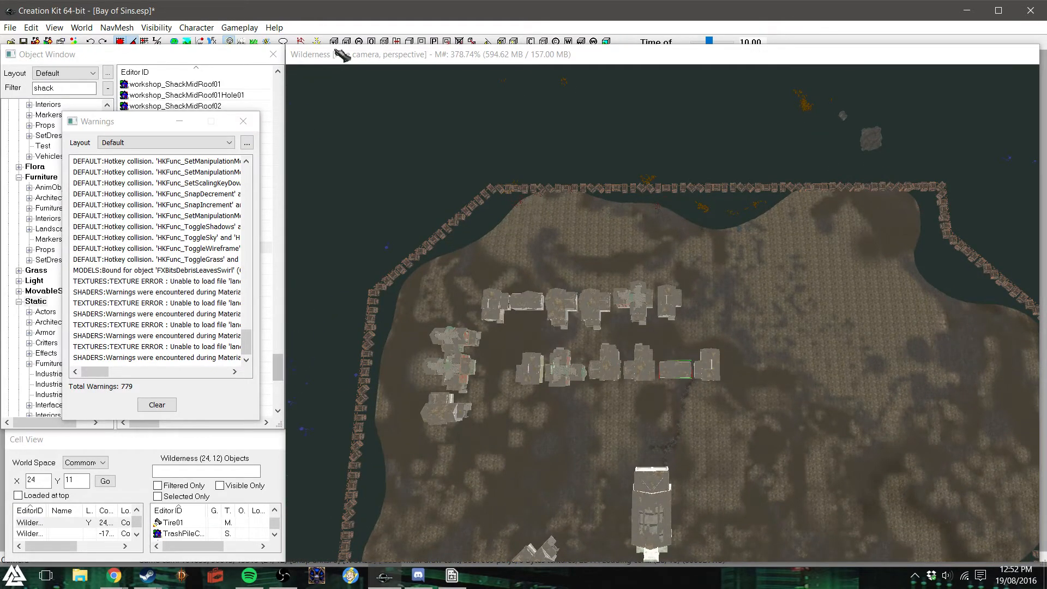
click(243, 121)
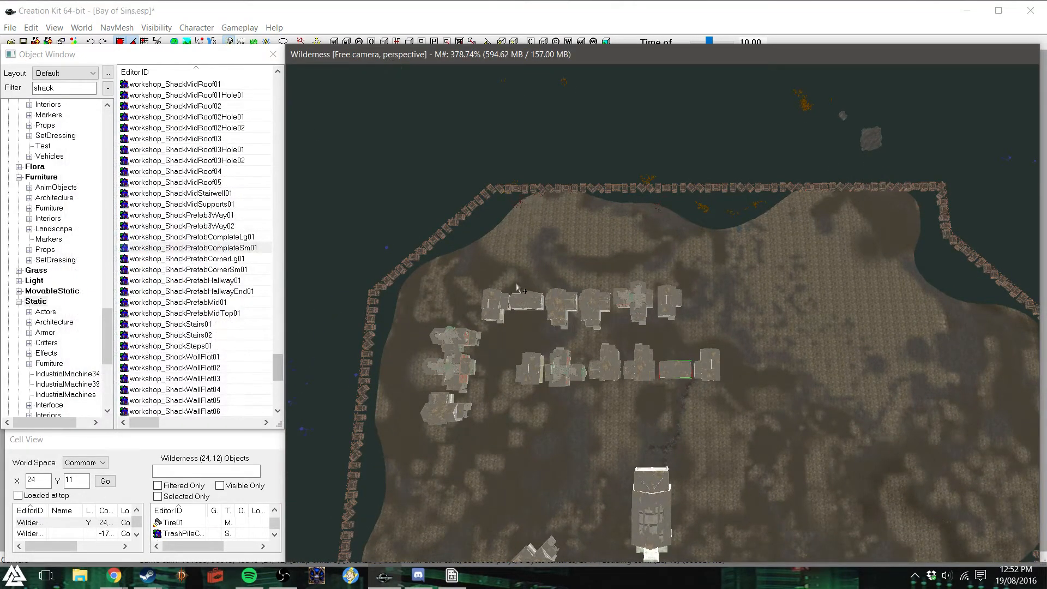
- Duplicate the shore-side row of three houses twice, rotating and lining up the copies behind the street's outer house row
middle_drag(667, 323, 658, 321)
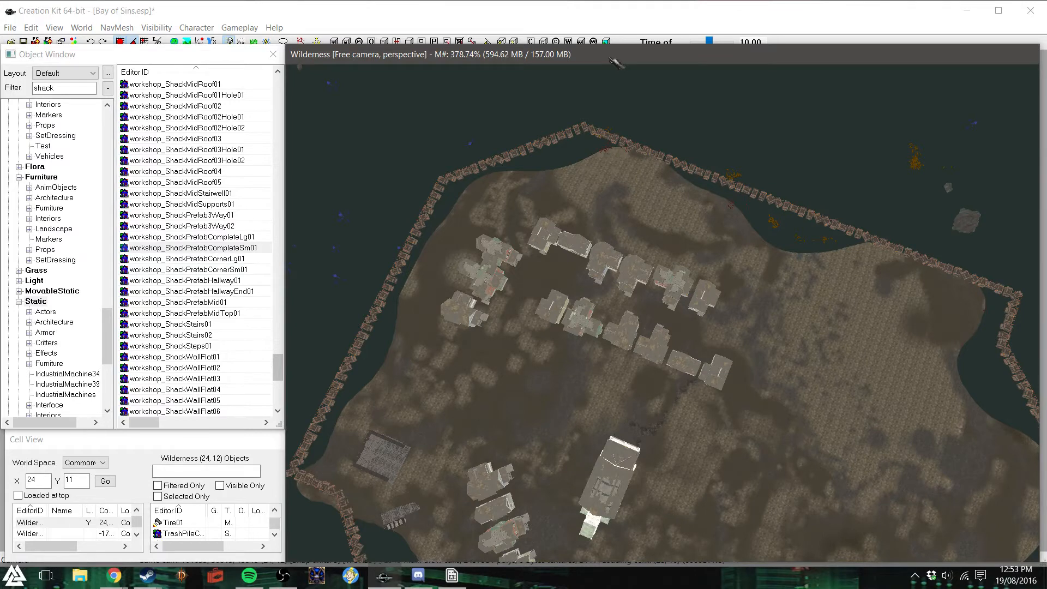
scroll(656, 214, up, 5)
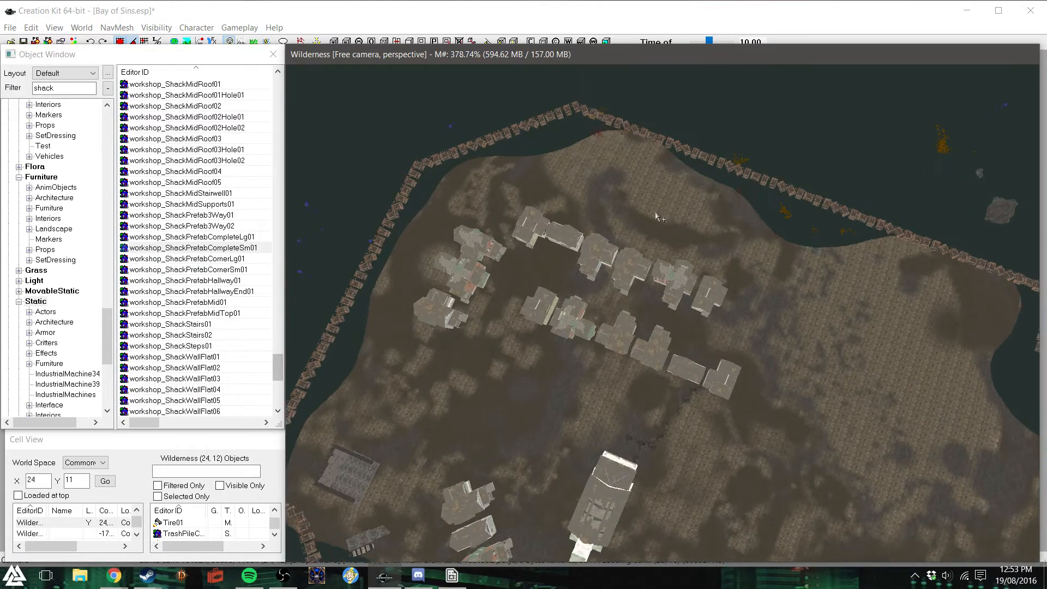
scroll(651, 204, up, 3)
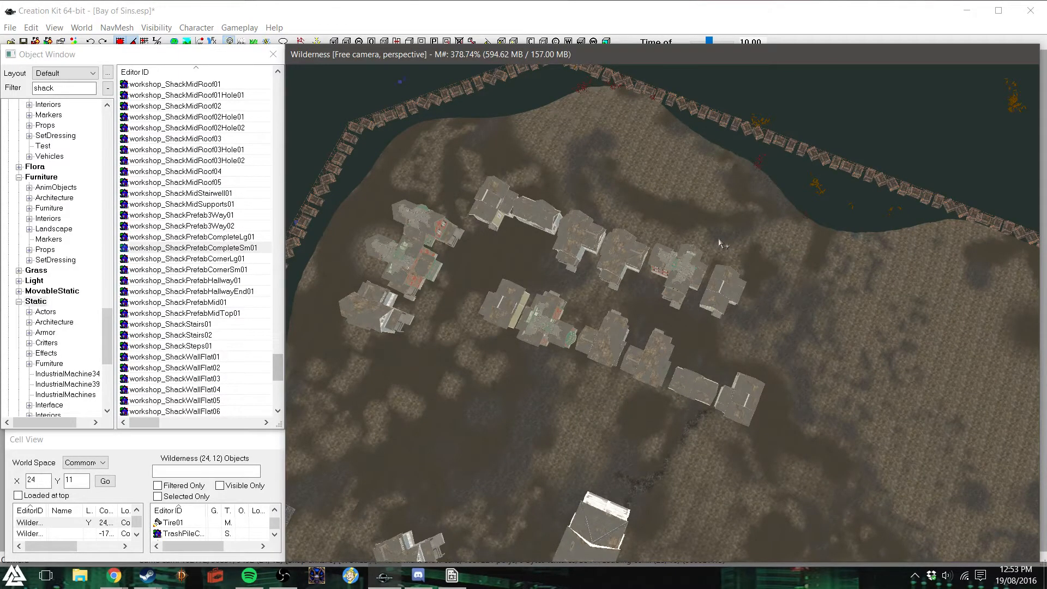
drag(328, 179, 435, 329)
drag(452, 185, 366, 322)
ctrl+click(384, 315)
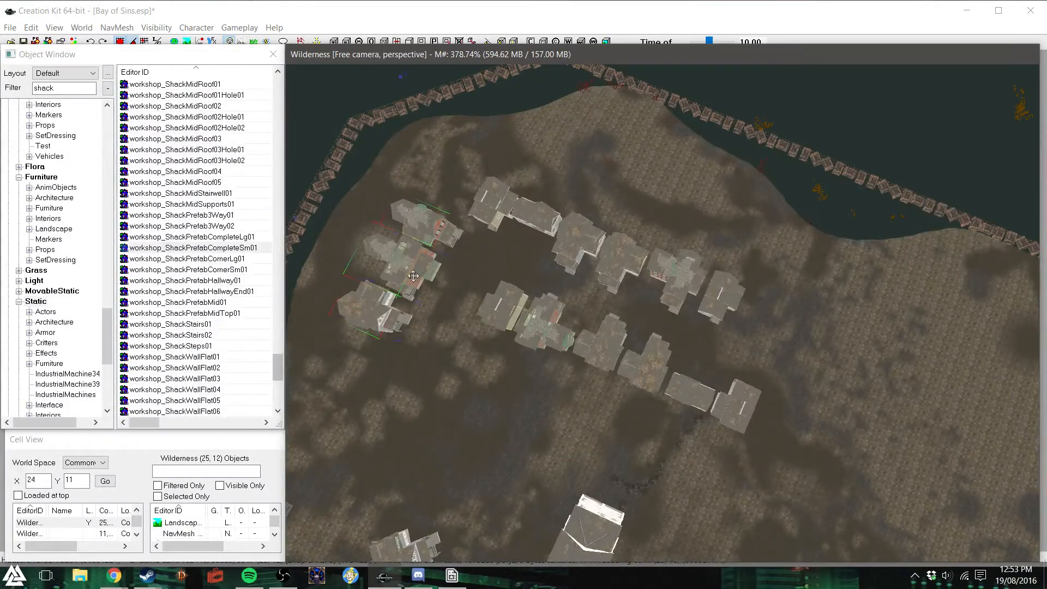
key(ctrl+d)
drag(415, 271, 550, 163)
right_drag(549, 163, 575, 172)
drag(571, 153, 705, 216)
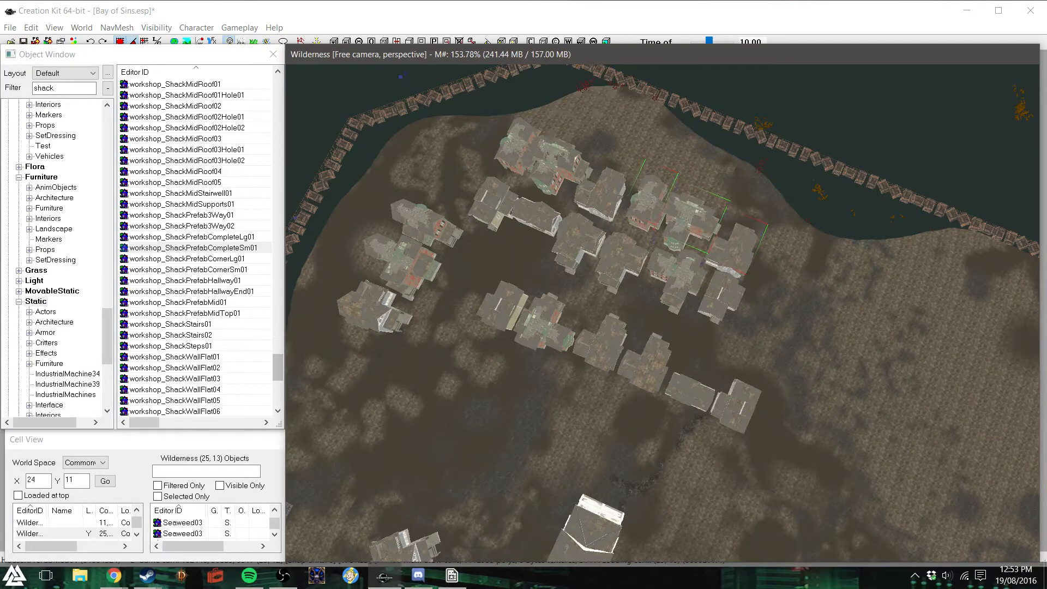
- Select the six copied houses and shift the whole back row slightly toward the fence, away from the row in front
click(693, 297)
click(736, 257)
ctrl+click(675, 217)
ctrl+click(636, 203)
ctrl+click(597, 194)
ctrl+click(562, 181)
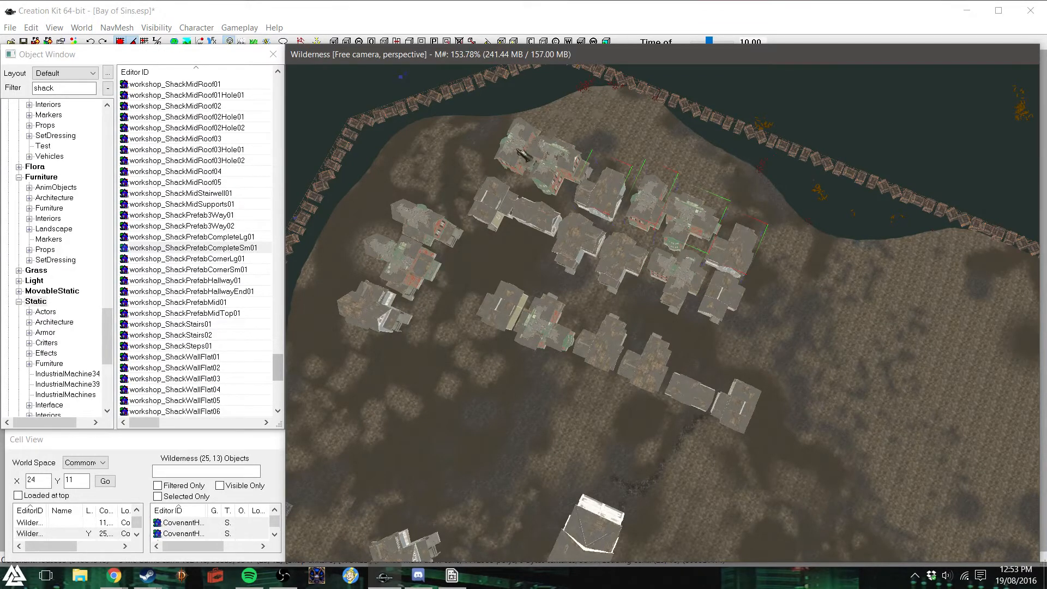
drag(654, 196, 660, 190)
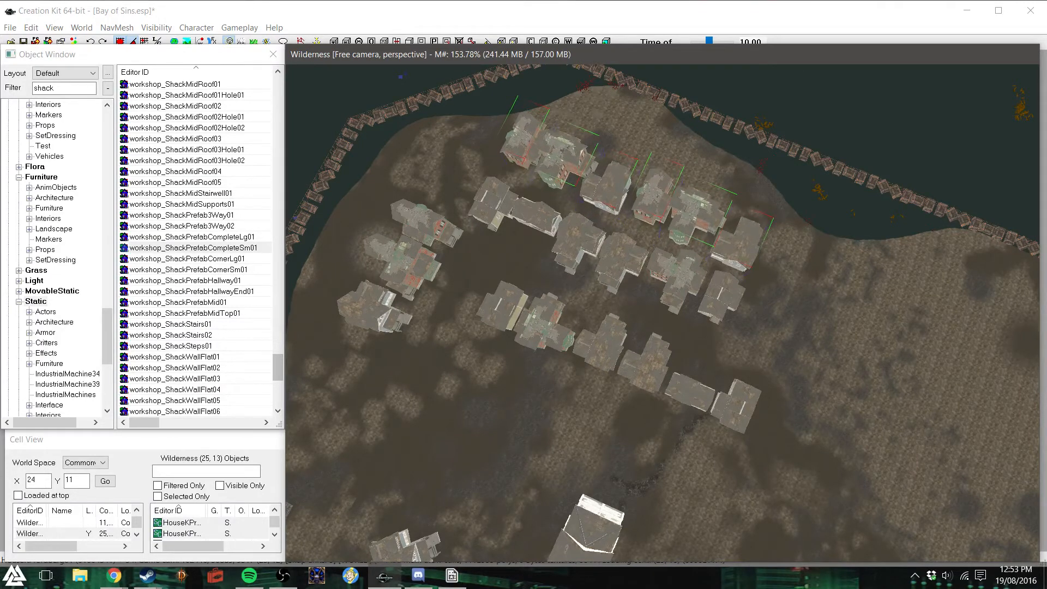
drag(730, 234, 734, 230)
click(695, 286)
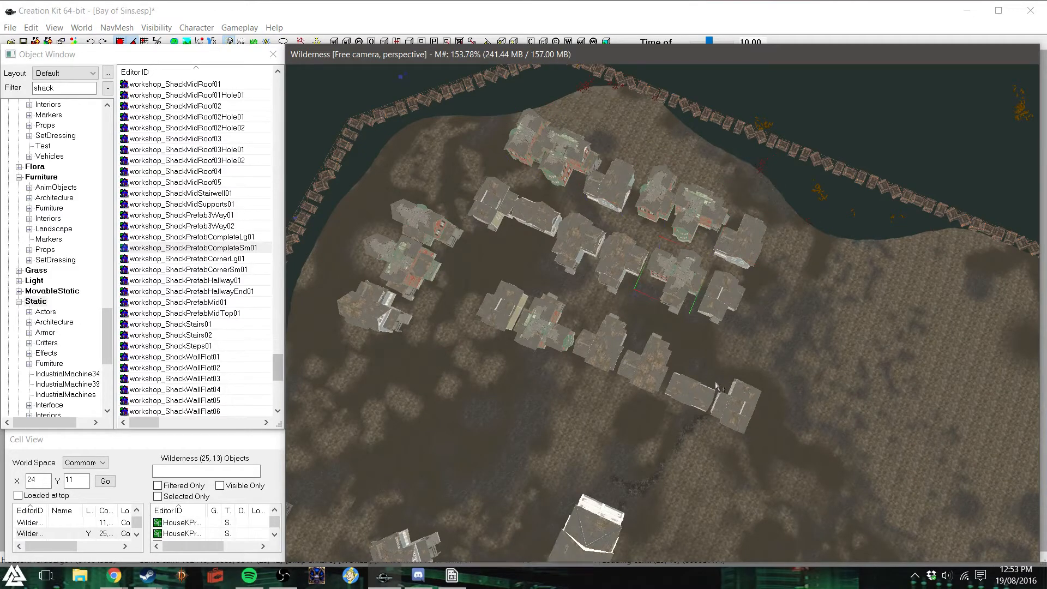
- Try a rotated copy of the third back-row house at the free end of the three-house shore-side row
scroll(735, 375, down, 2)
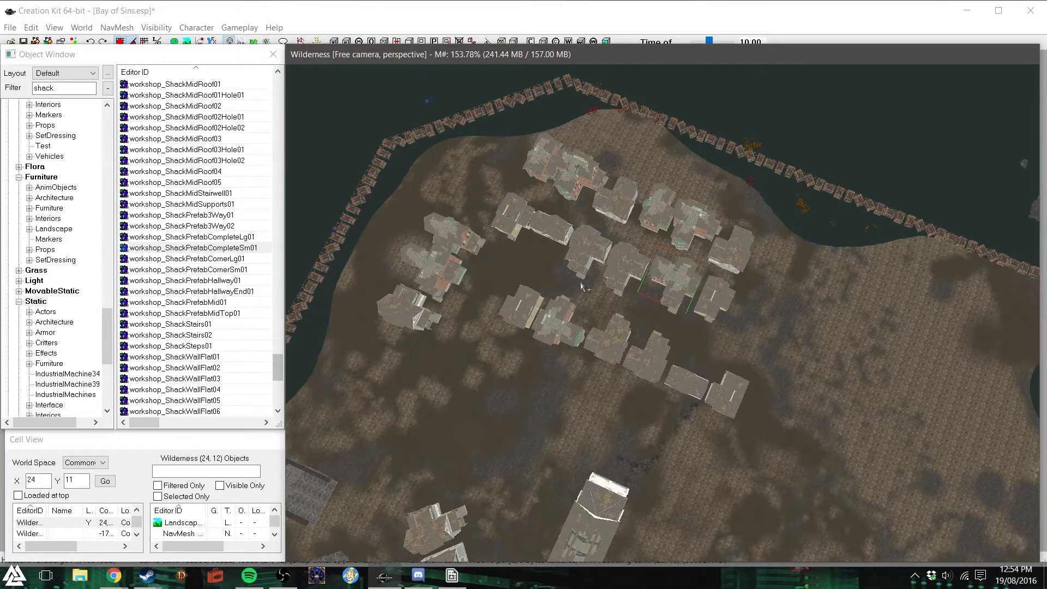
click(624, 211)
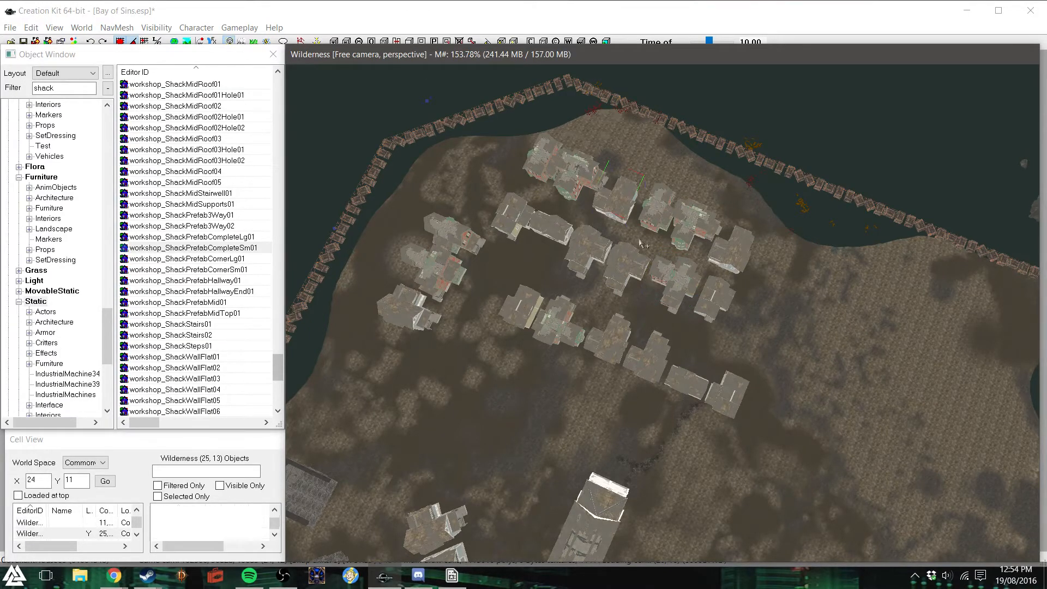
drag(629, 197, 439, 349)
click(613, 205)
key(ctrl+d)
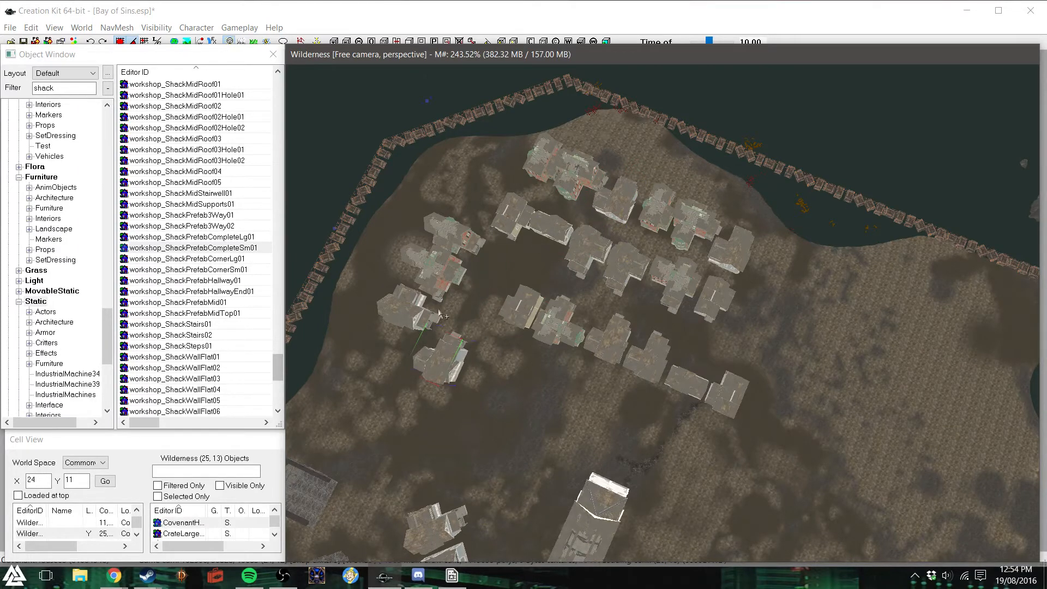
right_drag(439, 363, 470, 363)
drag(439, 366, 375, 361)
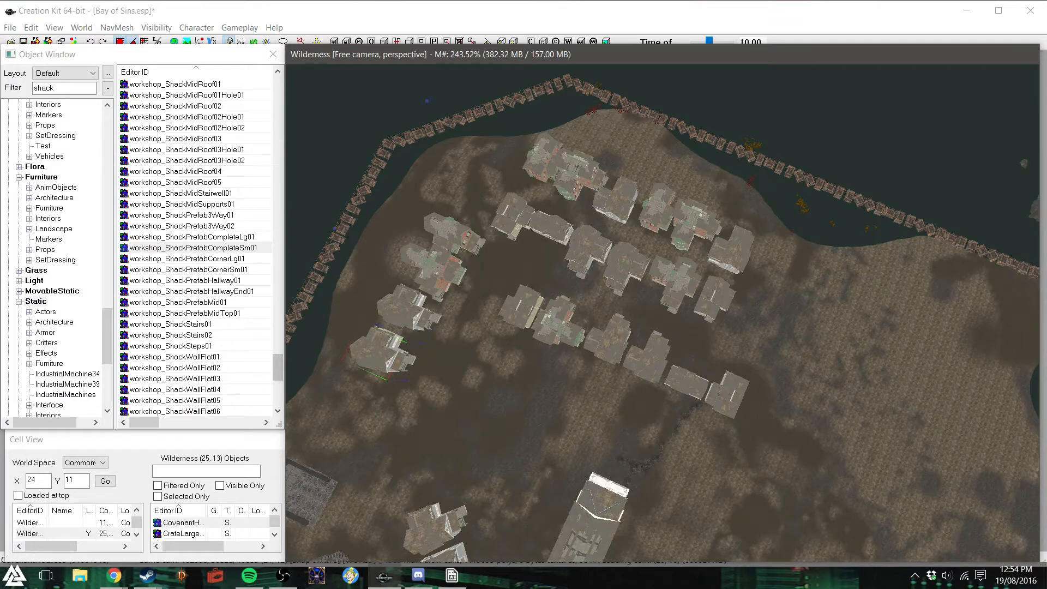
click(514, 407)
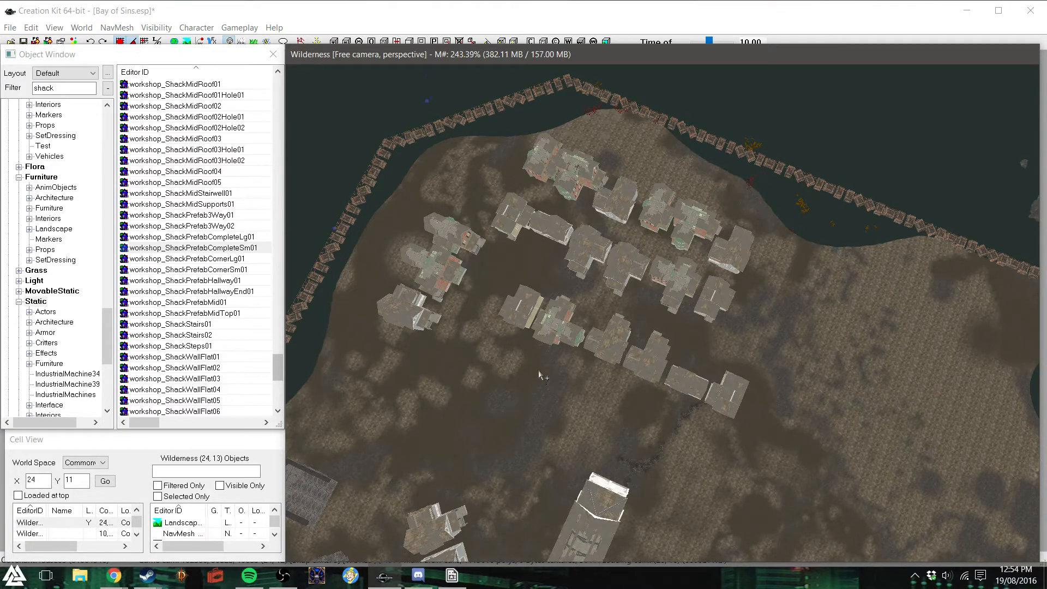
- Duplicate the end house of the middle row, rotate the copy, and align it at the free end of the three-house shore-side row
click(675, 297)
click(517, 230)
key(ctrl+d)
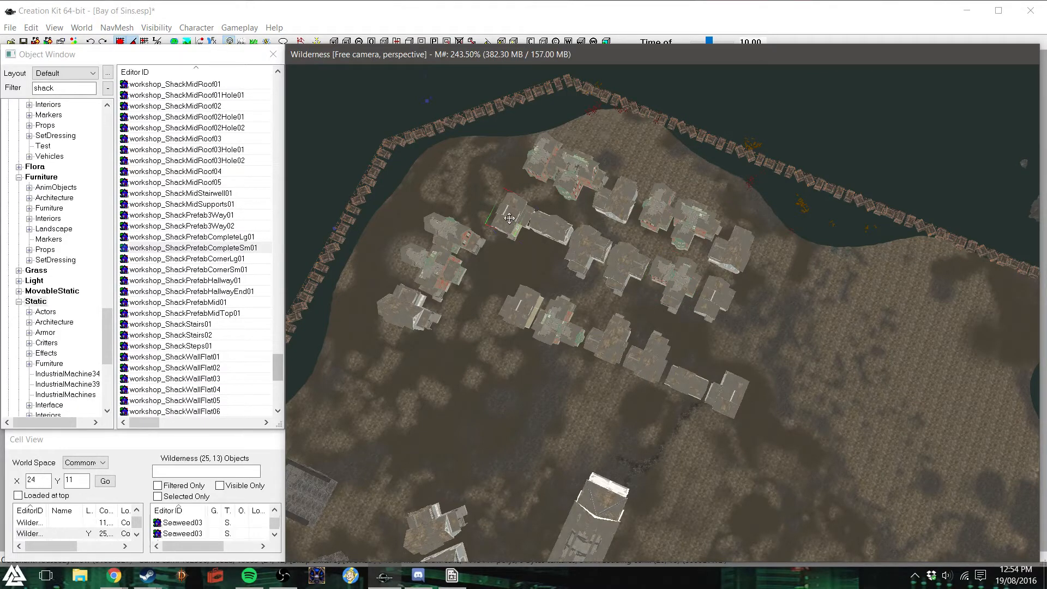
drag(516, 230, 476, 348)
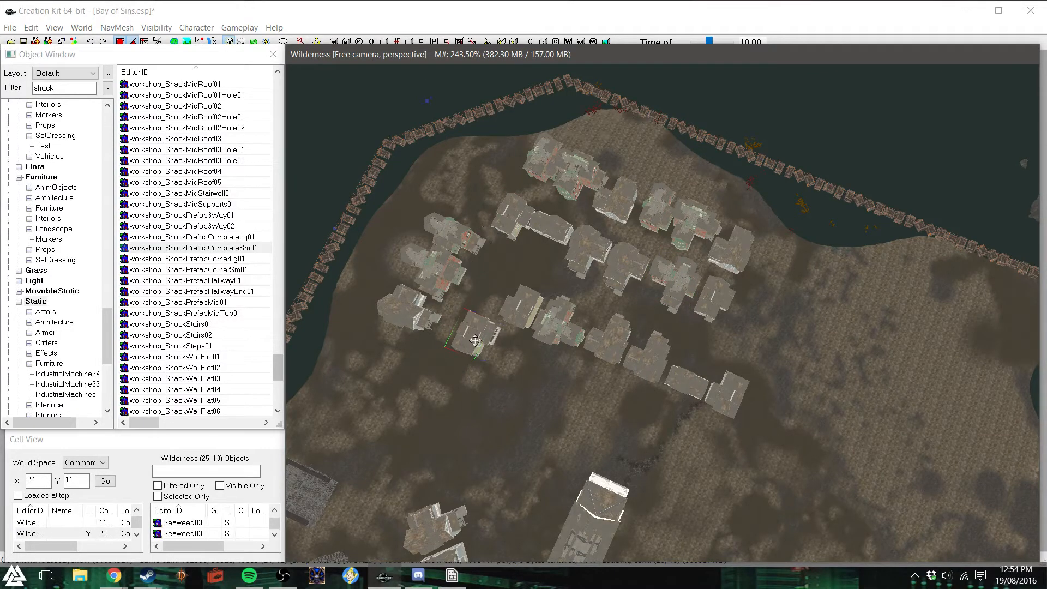
right_drag(476, 348, 498, 348)
drag(477, 341, 388, 358)
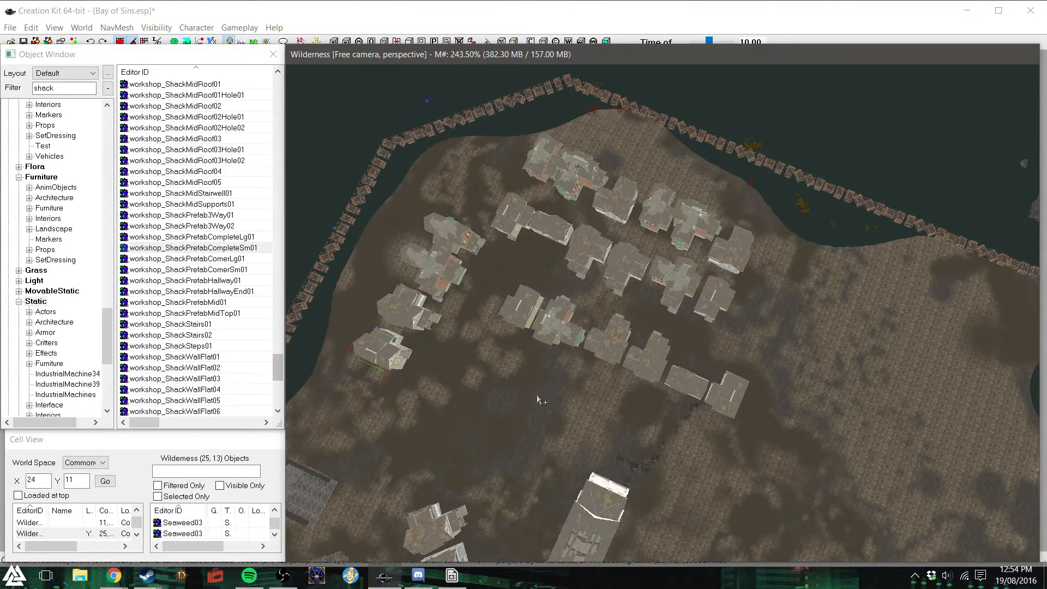
shift+middle_drag(475, 360, 420, 361)
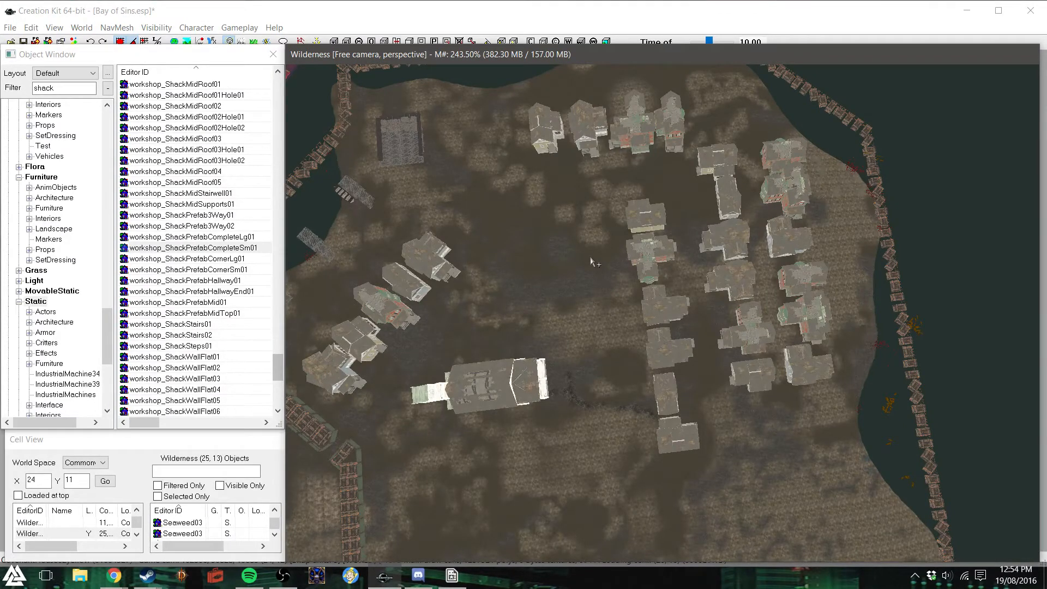
click(540, 126)
drag(539, 126, 539, 132)
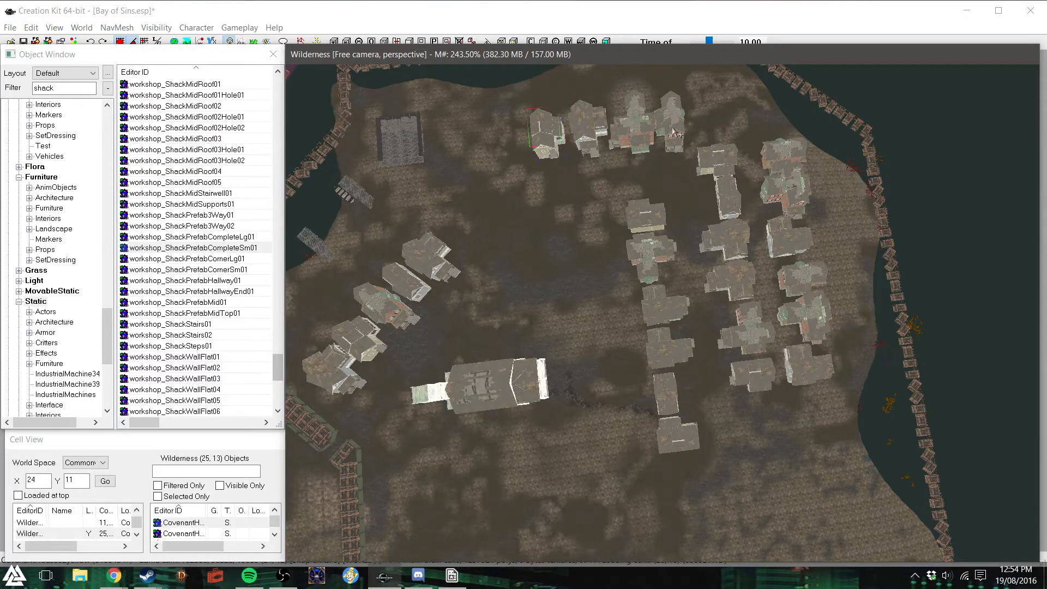
- Duplicate the third house of the middle row, rotate the copy, and align it at the free end of the four-house shore-side row
click(647, 220)
click(736, 251)
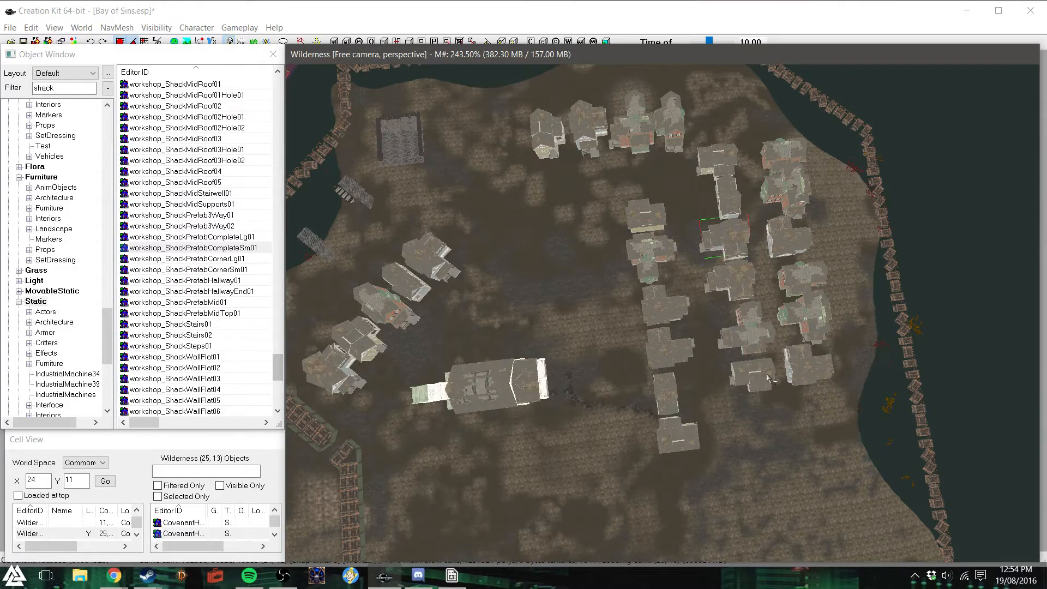
key(ctrl+d)
drag(728, 231, 617, 235)
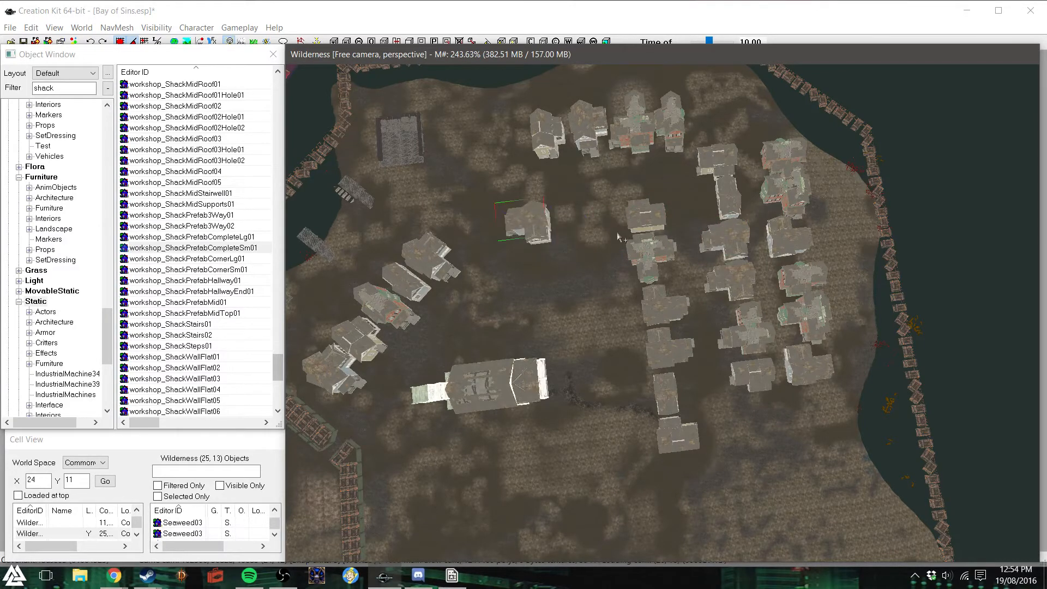
drag(526, 220, 504, 139)
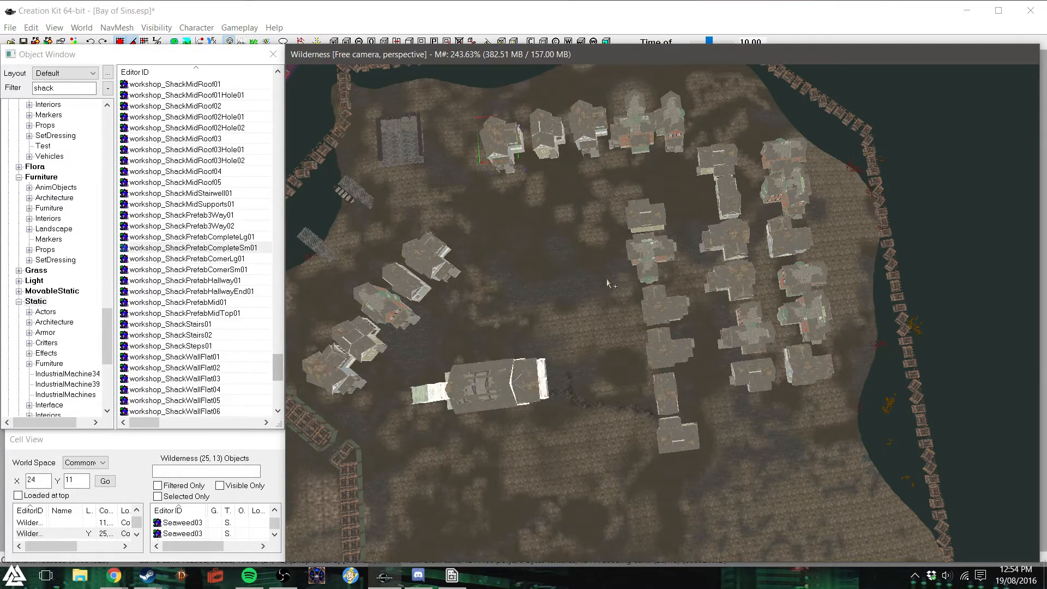
- Duplicate the last house of the middle row and place the copy beside the first house of the inner row
click(735, 339)
click(771, 379)
key(ctrl+d)
drag(760, 371, 600, 219)
- Duplicate the last three houses of the inner row, rotate the copies, and line them up behind that row below the single copied house
click(806, 242)
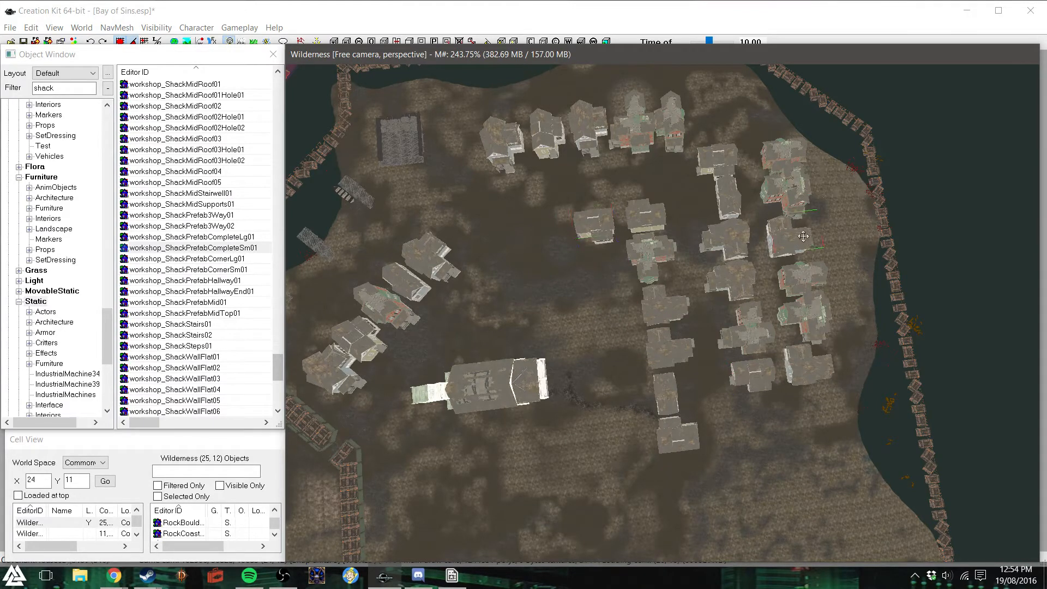
click(801, 294)
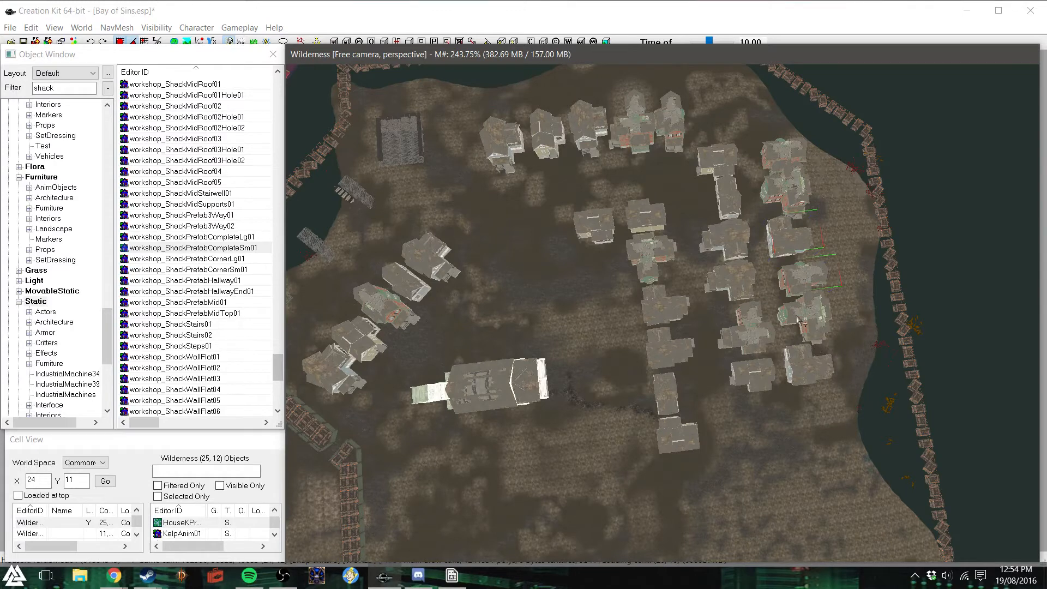
click(677, 439)
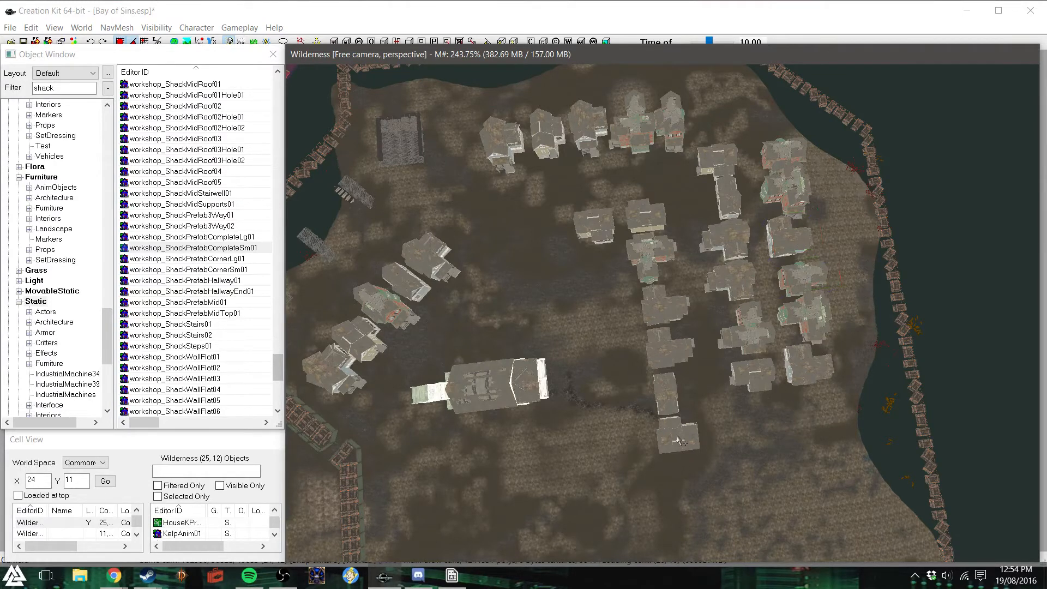
ctrl+click(665, 385)
ctrl+click(669, 342)
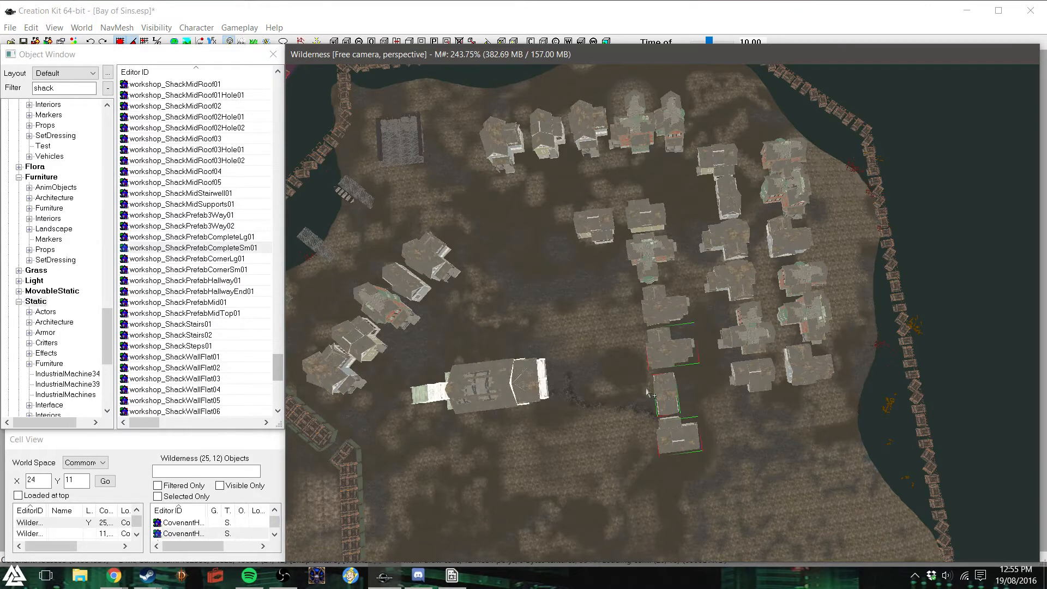
key(ctrl+d)
drag(667, 360, 617, 349)
right_drag(617, 349, 685, 349)
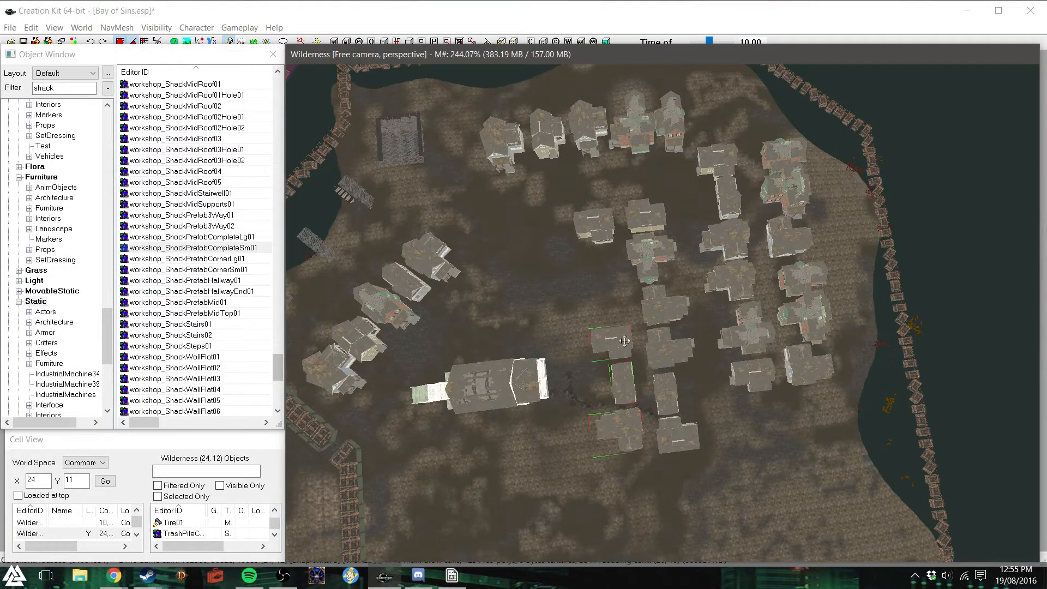
drag(621, 383, 610, 298)
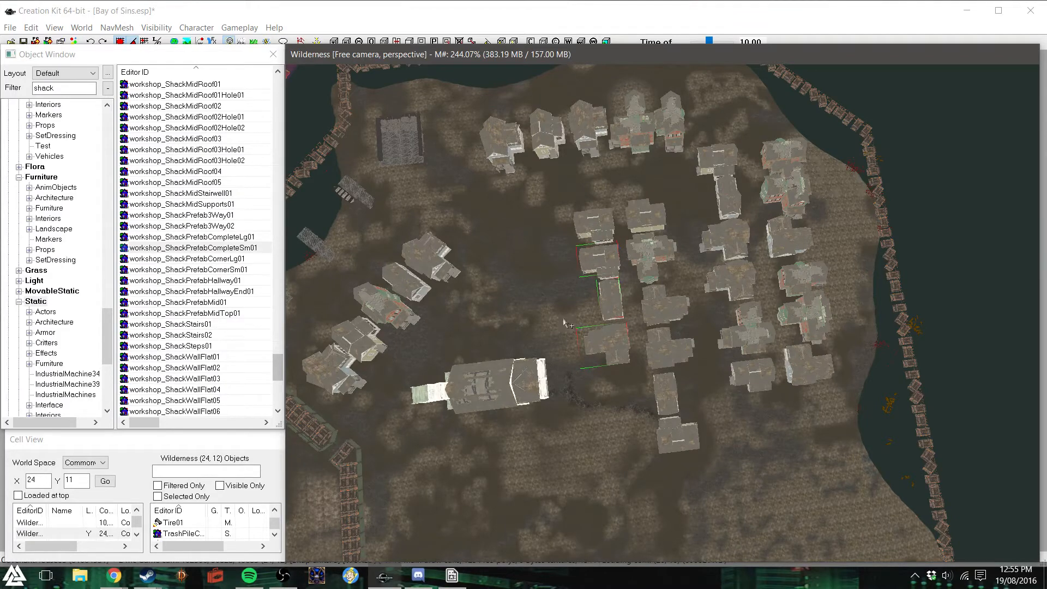
- Examine the slanted five-house row between the church and the piers, and return the shack object list to its start
click(417, 250)
scroll(479, 326, down, 2)
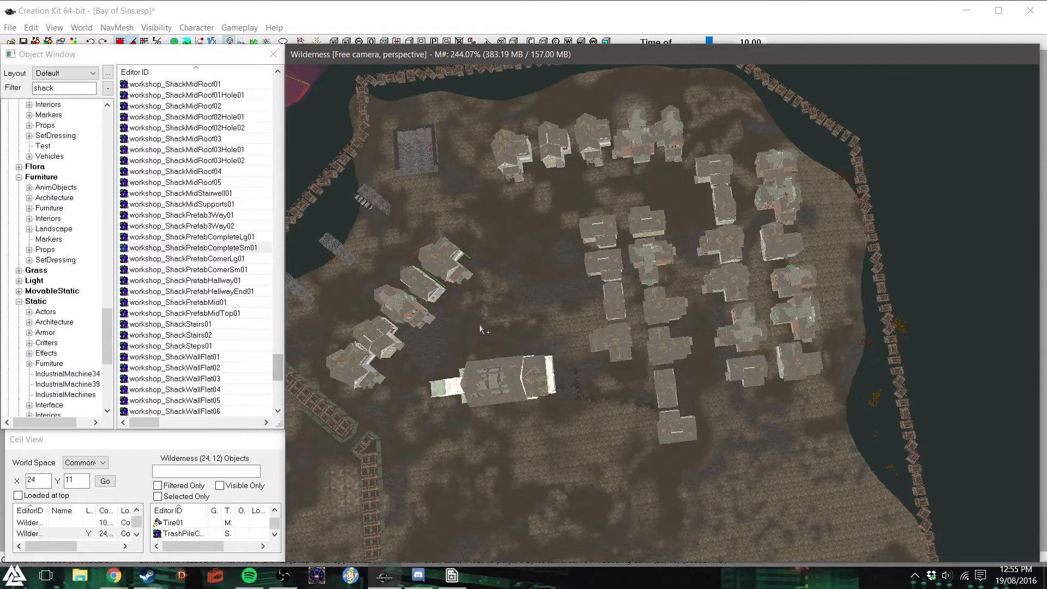
shift+middle_drag(480, 324, 464, 304)
scroll(592, 352, up, 6)
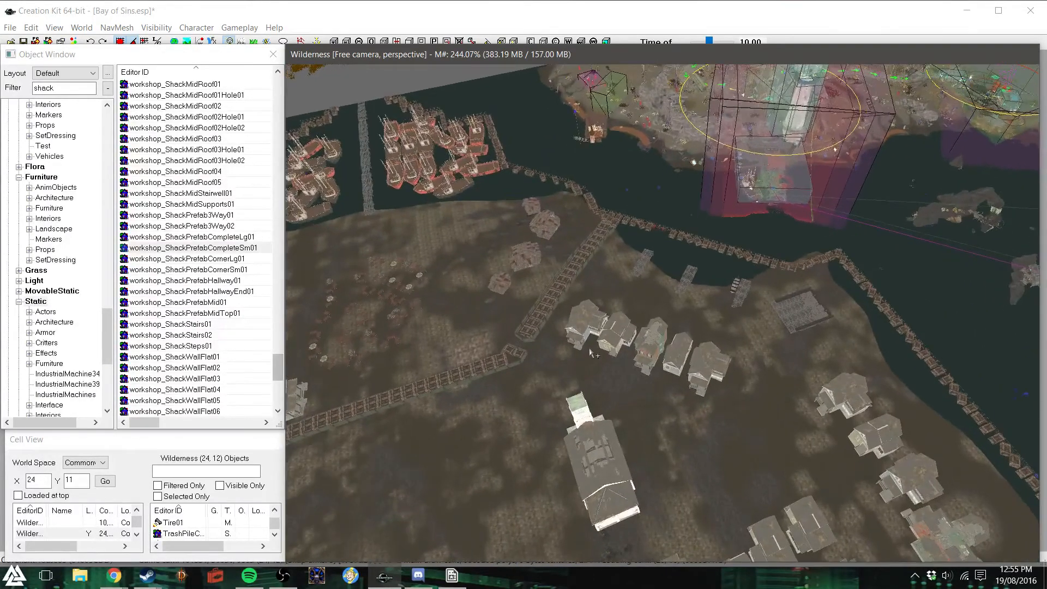
scroll(592, 353, up, 6)
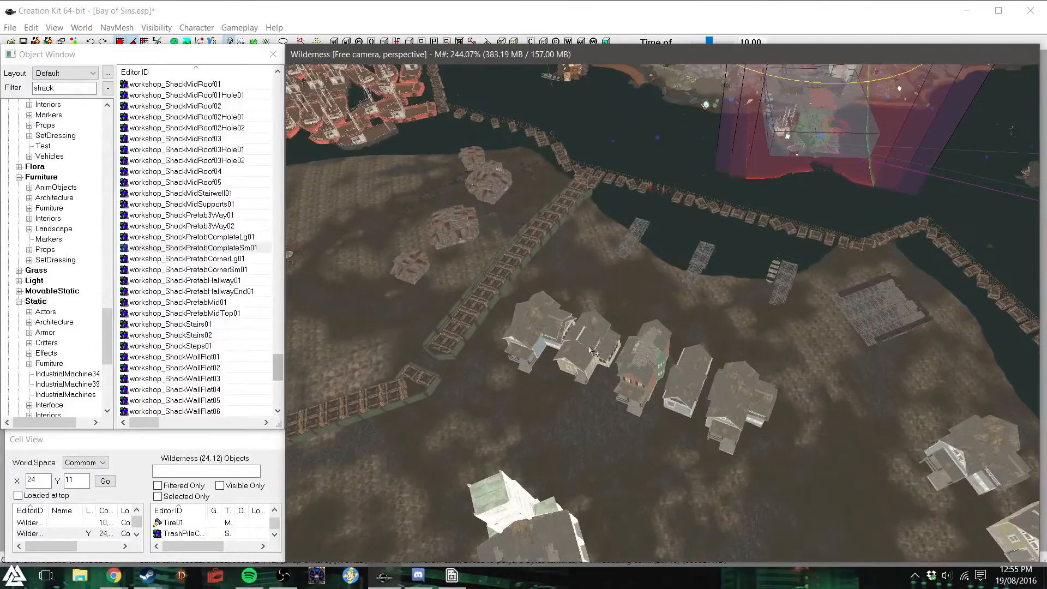
scroll(585, 361, up, 3)
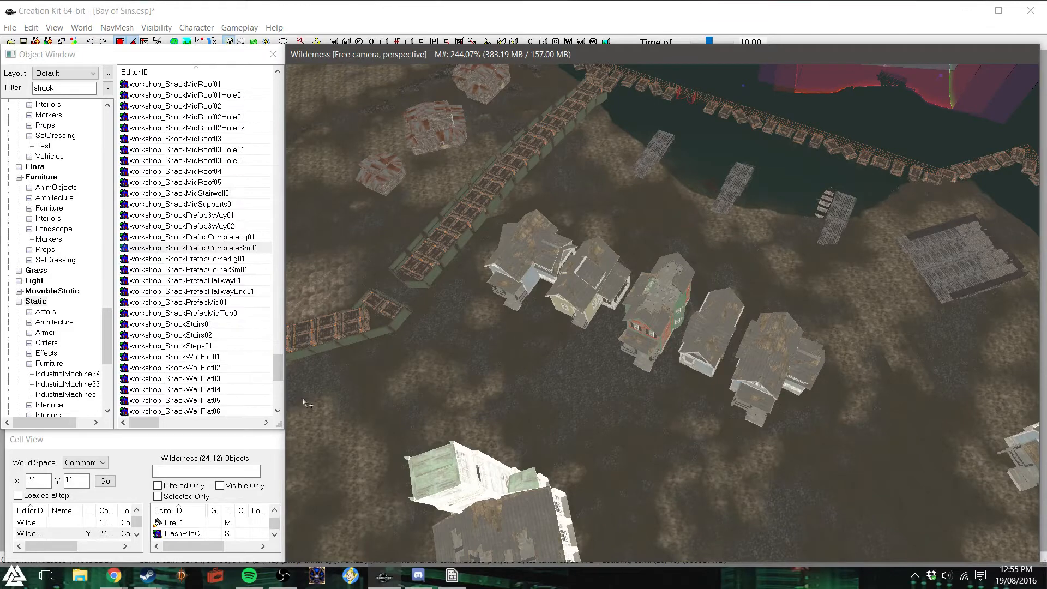
drag(278, 366, 281, 66)
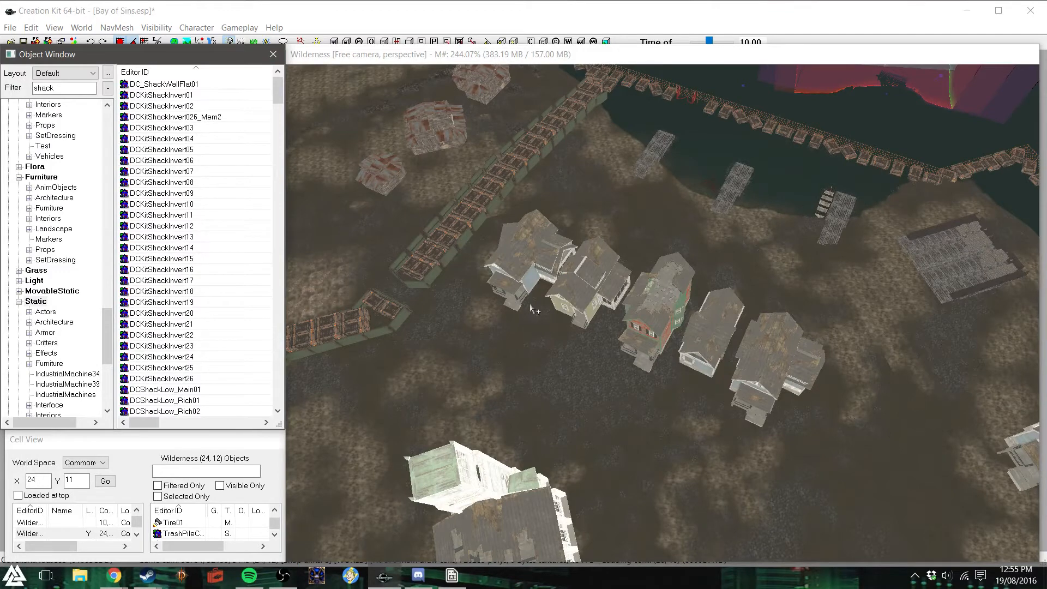
- Select all five houses of the slanted row between the church and the piers and delete them
click(505, 300)
drag(484, 264, 785, 424)
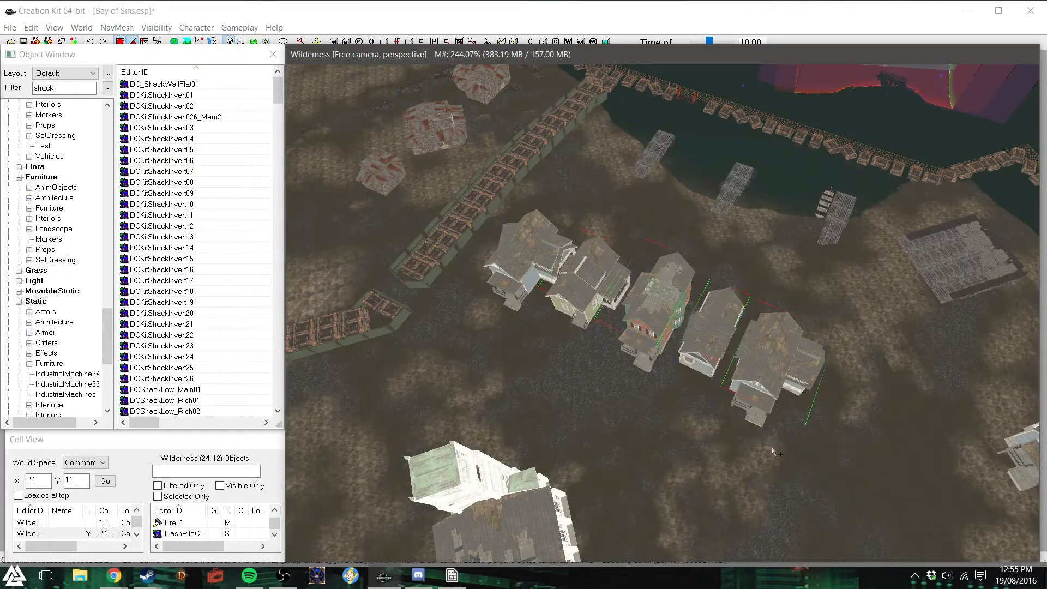
click(739, 359)
click(541, 257)
shift+middle_drag(573, 275, 593, 272)
click(593, 273)
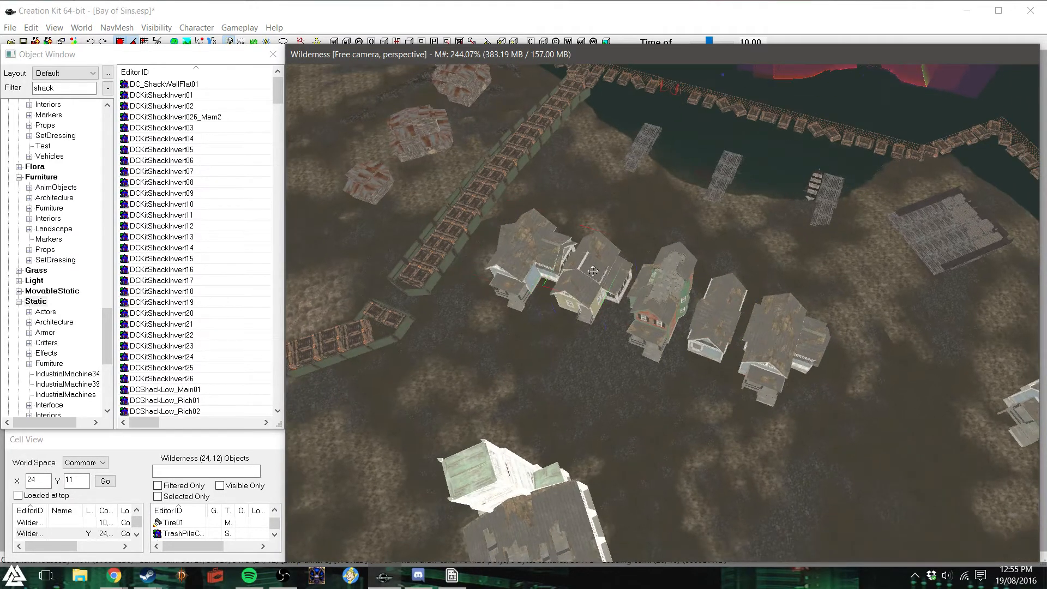
ctrl+click(680, 296)
ctrl+click(532, 245)
ctrl+click(731, 333)
ctrl+click(784, 402)
key(Delete)
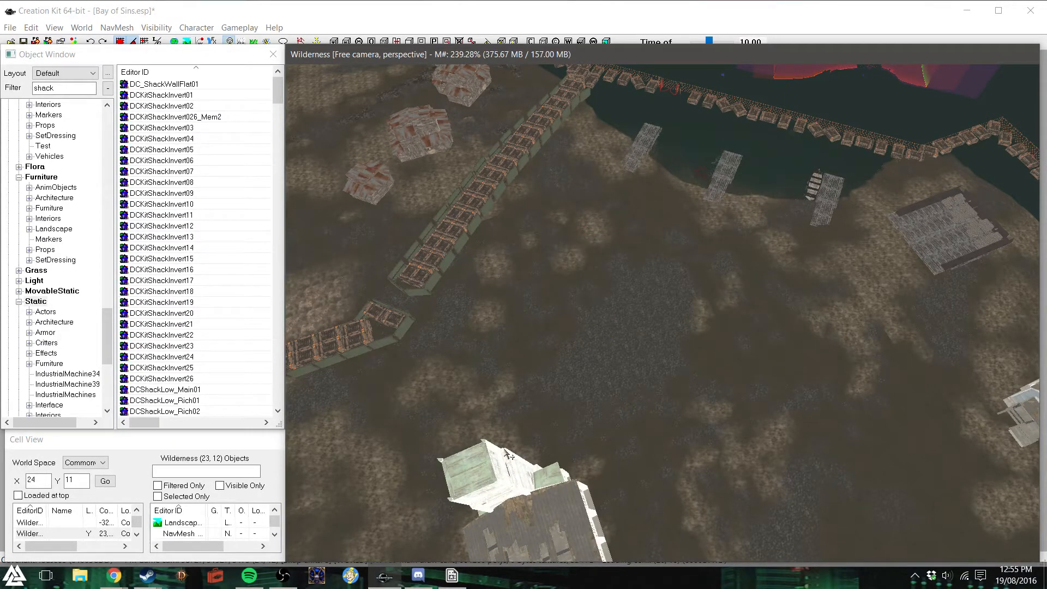
- Filter the objects for "factor" and try a FactoryMachine01 on the cleared ground, removing it again
drag(107, 356, 129, 112)
double_click(50, 88)
text(factor)
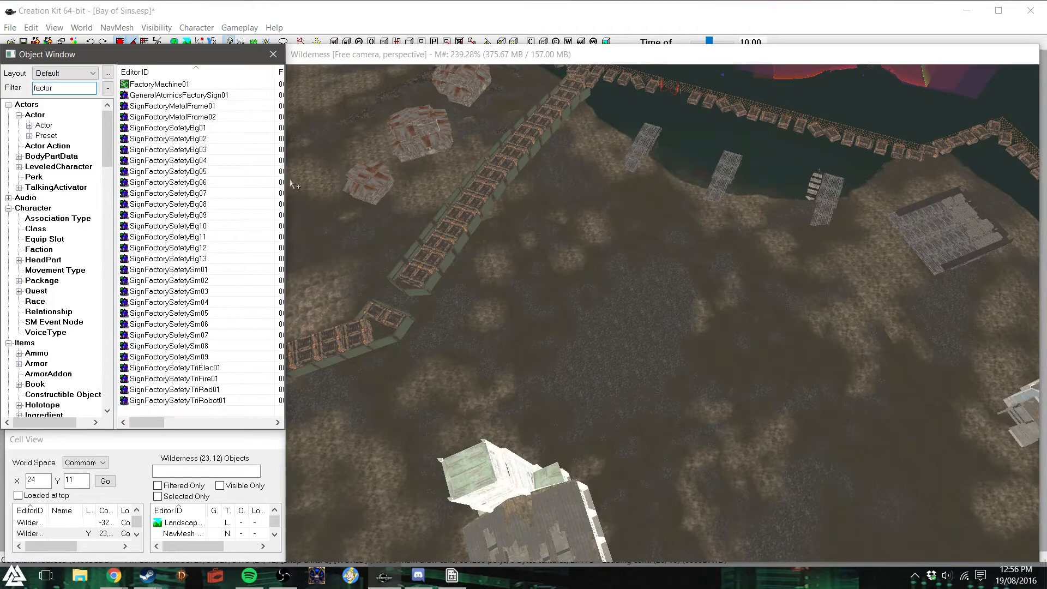
double_click(59, 90)
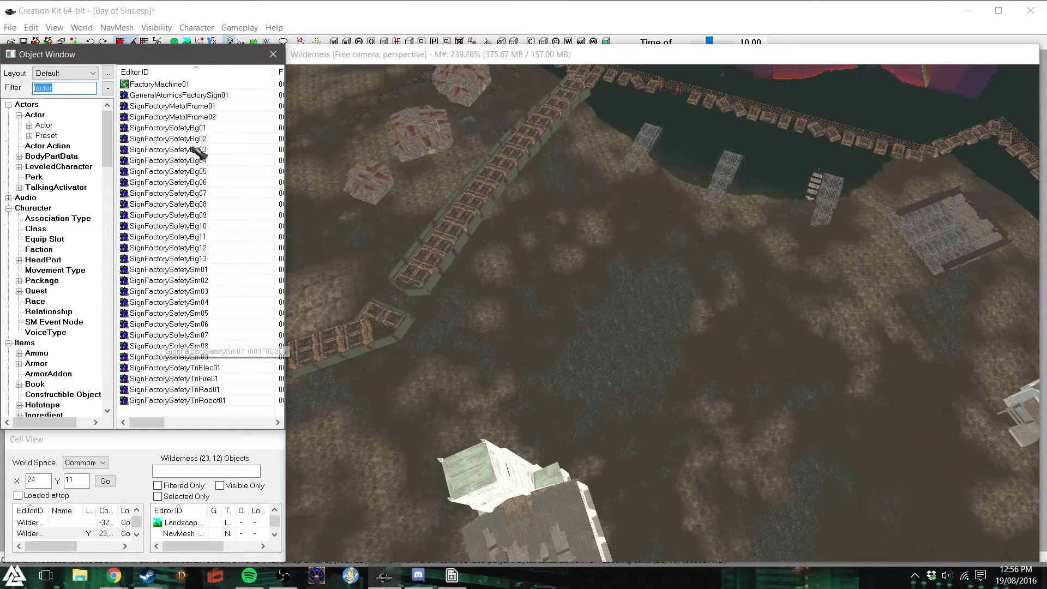
drag(187, 86, 681, 281)
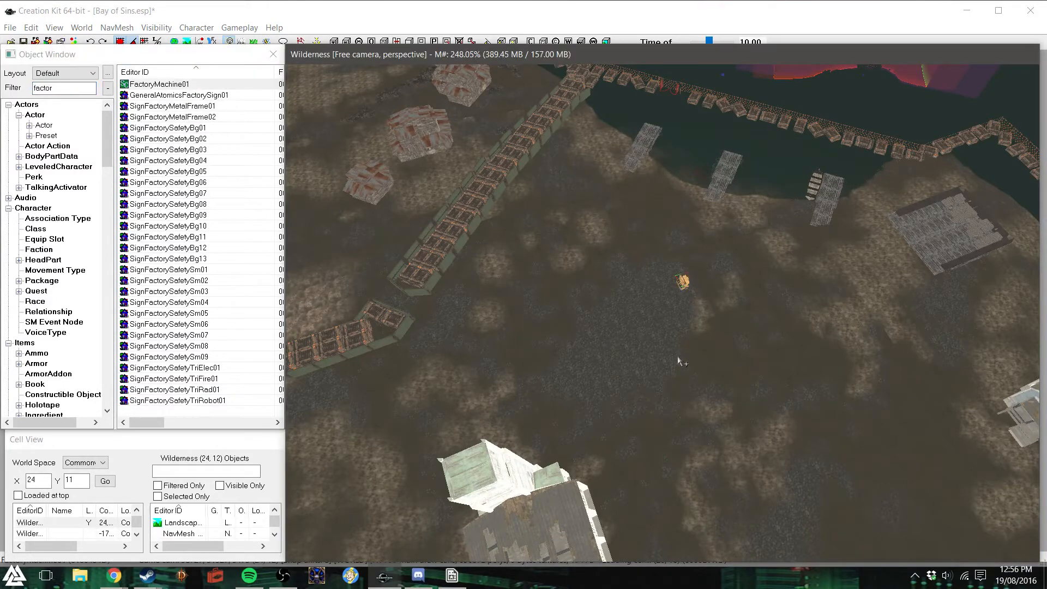
key(Delete)
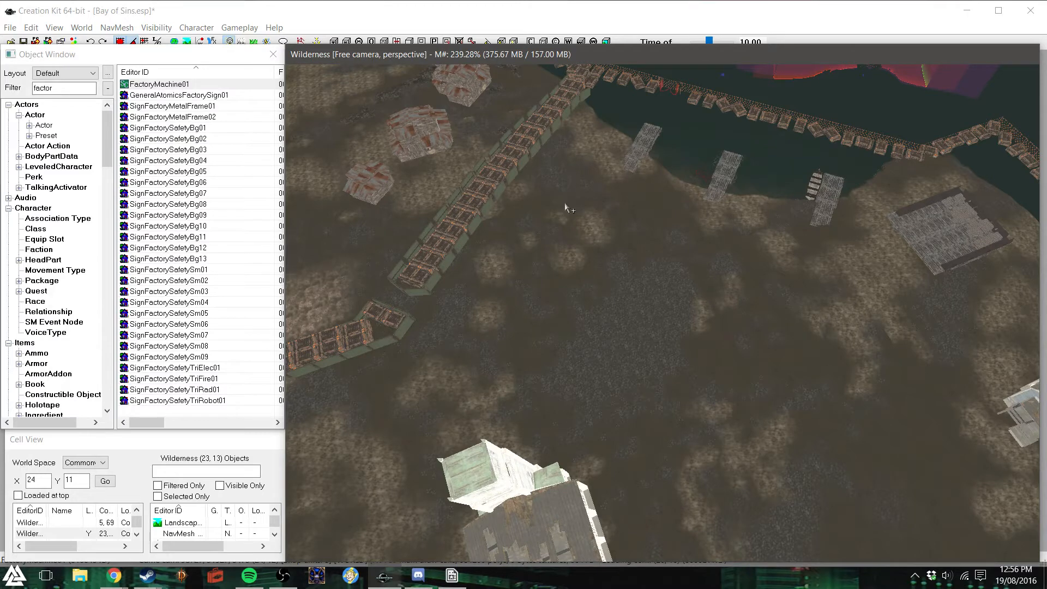
- Search the object list for "power" and "complex" to find suitable industrial pieces
double_click(63, 87)
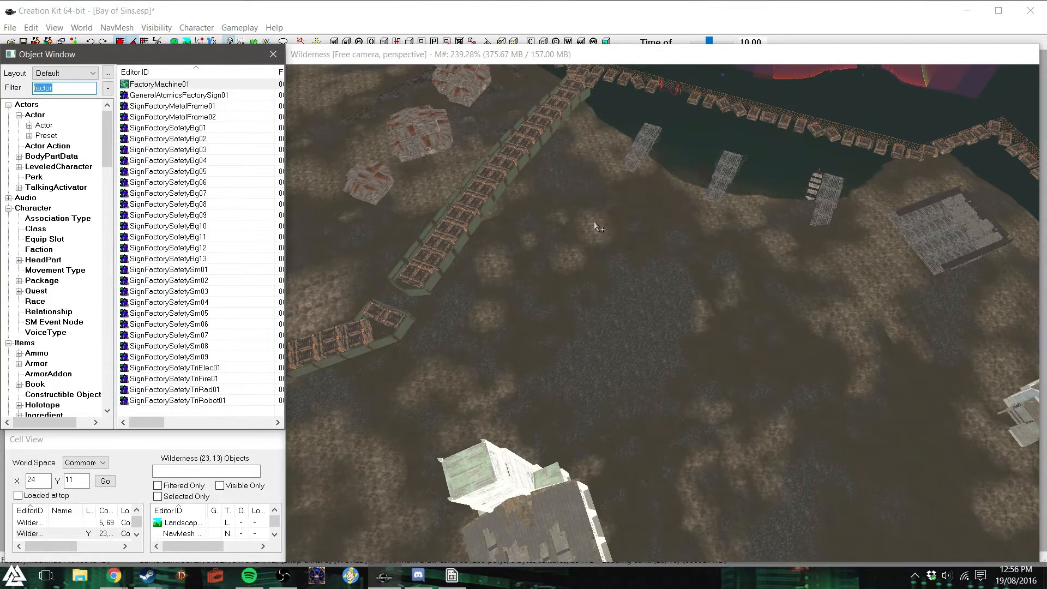
text(power)
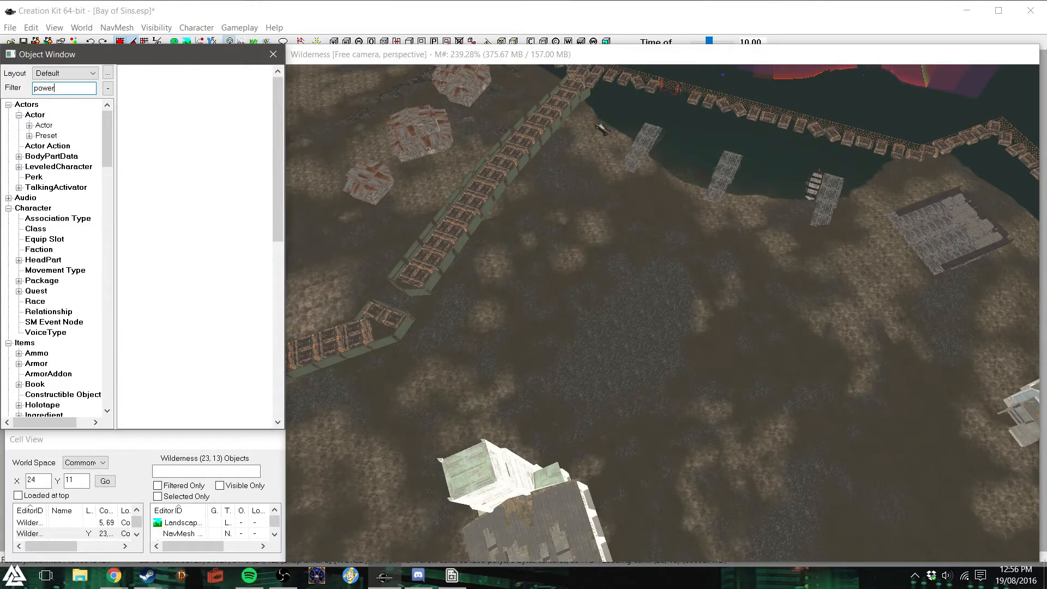
drag(281, 177, 298, 115)
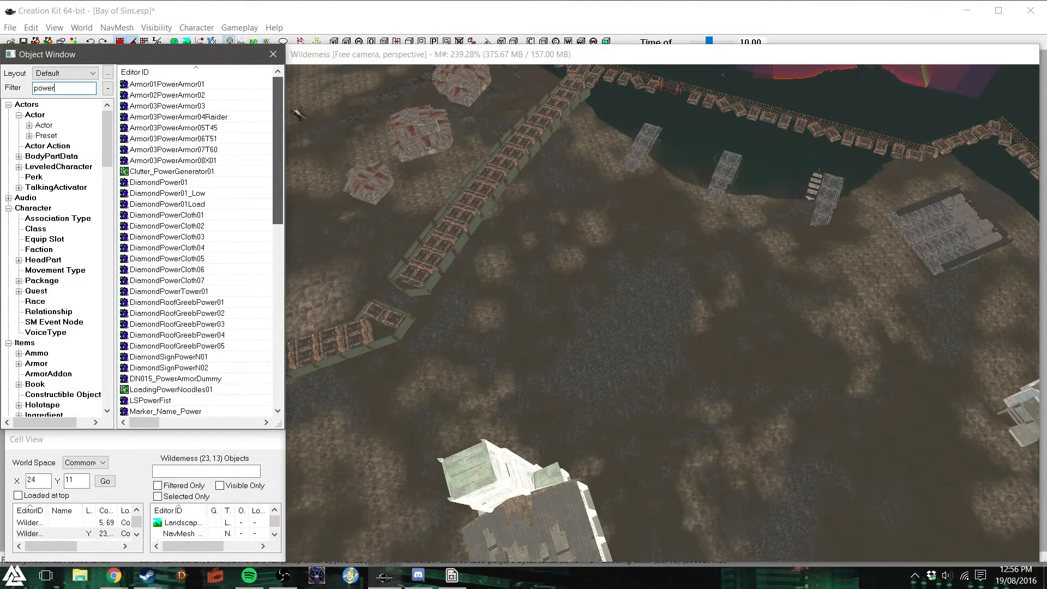
double_click(52, 88)
text(complex)
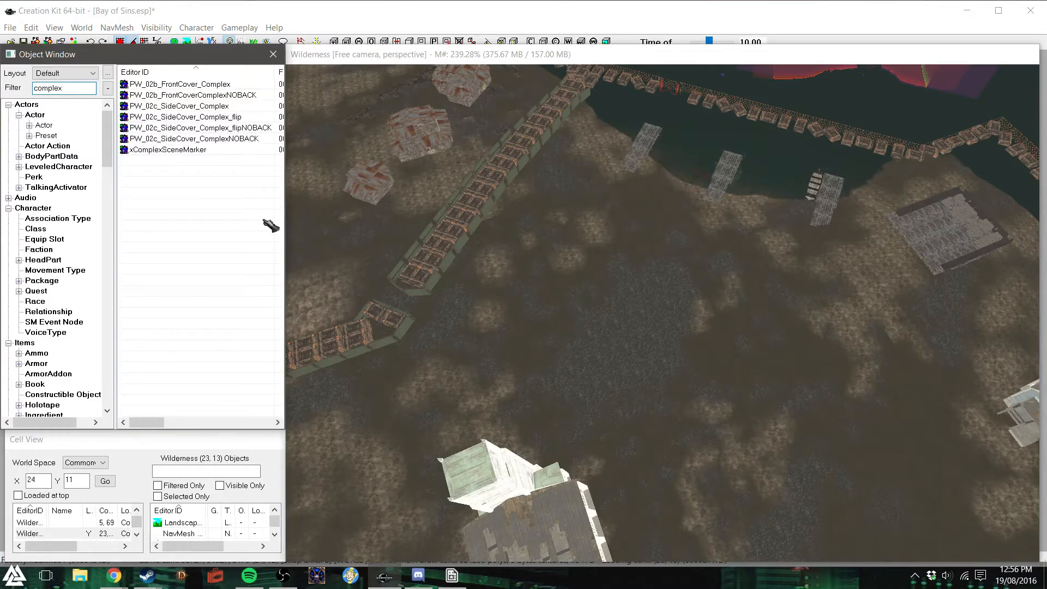
- Search the object list for "metal", look through the metal building pieces, and try the filter "metalshack"
double_click(65, 87)
text(metal)
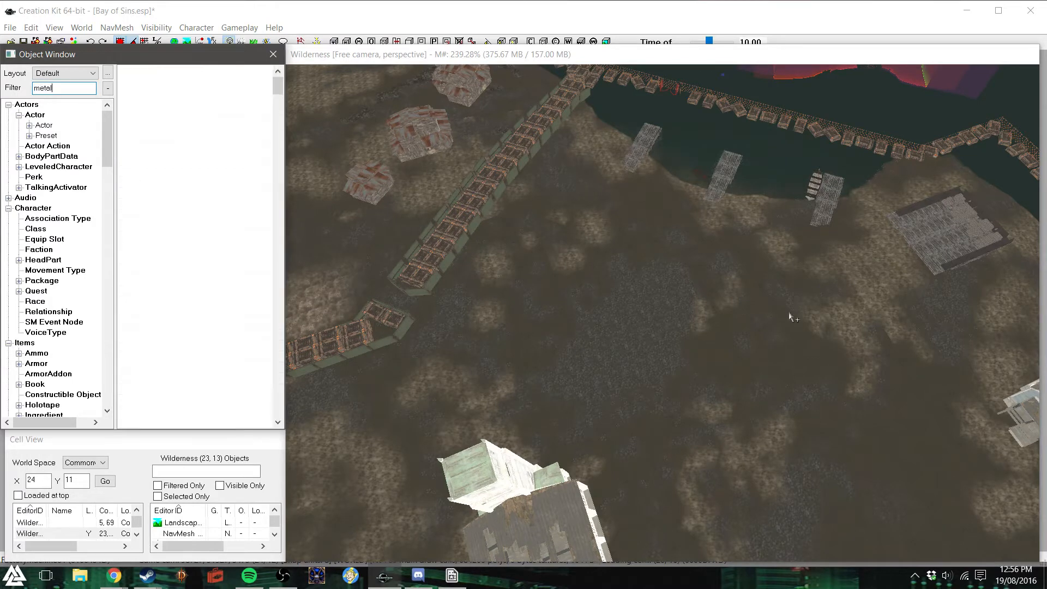
drag(278, 87, 277, 228)
scroll(210, 220, down, 10)
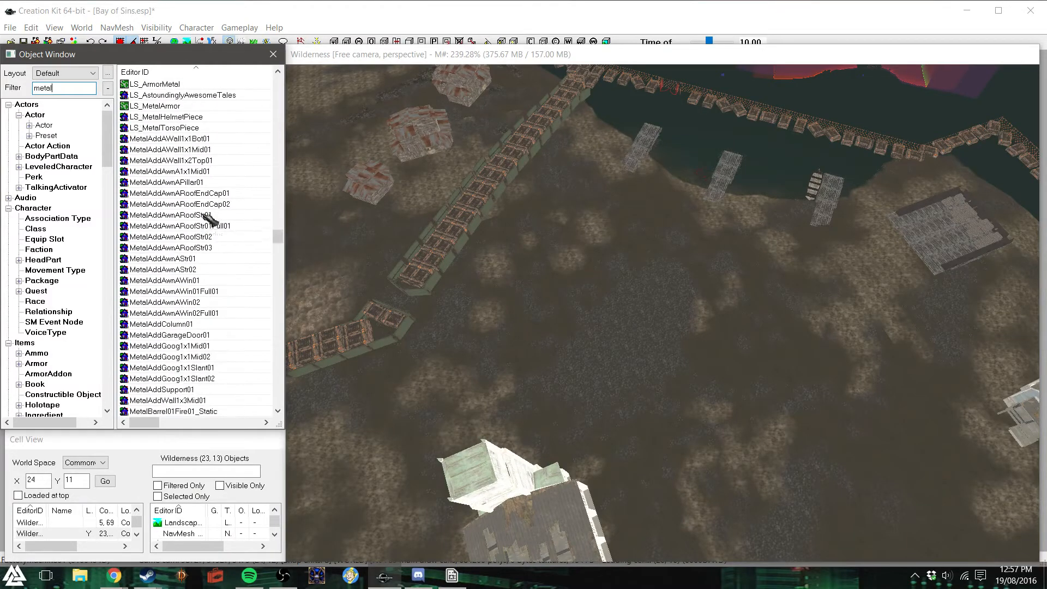
scroll(221, 217, down, 10)
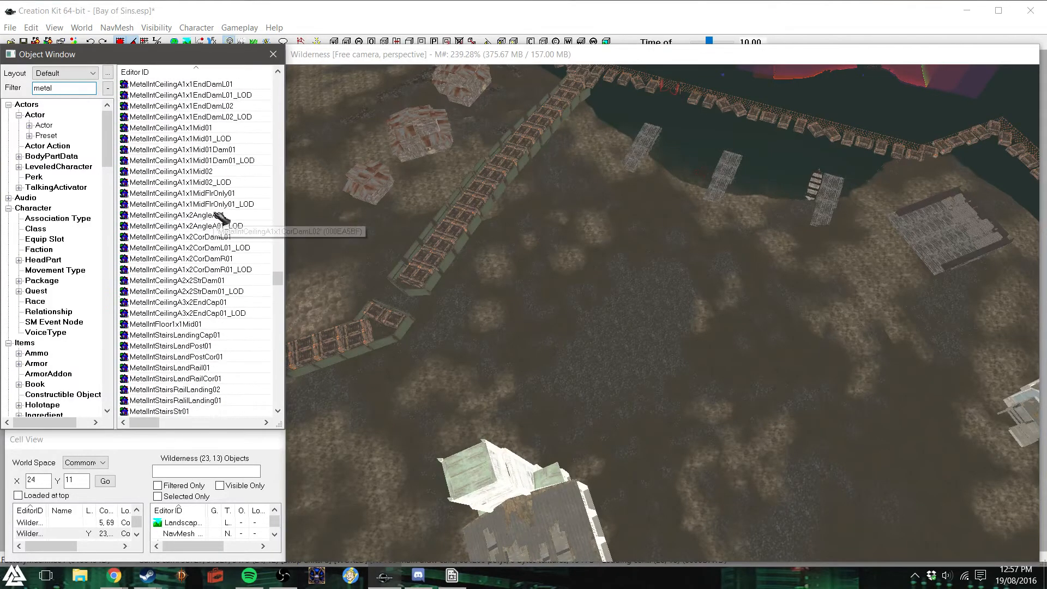
text(shack)
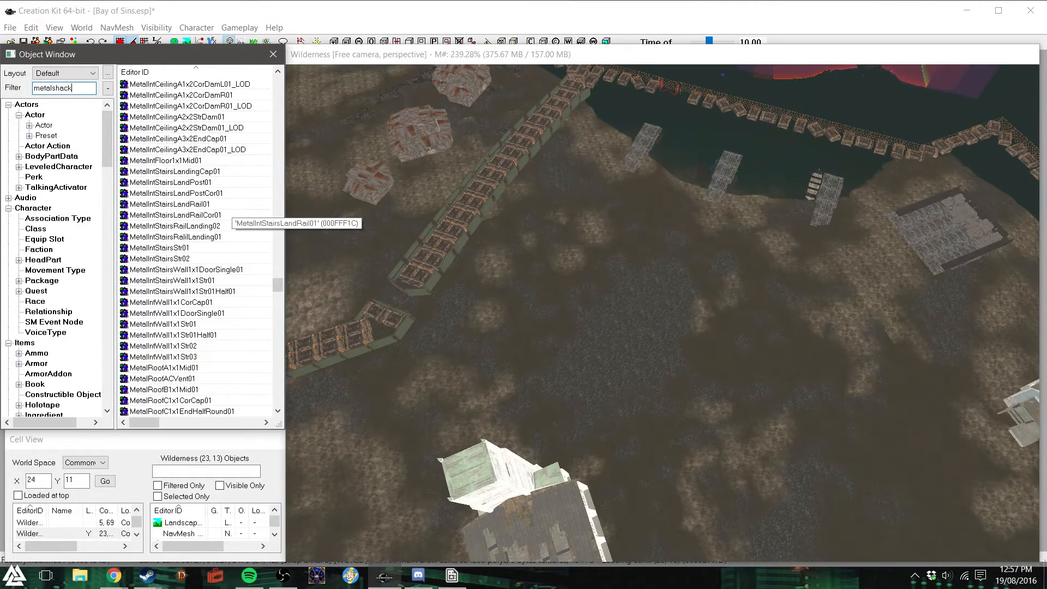
key(BackSpace)
key(BackSpace)
key(BackSpace)
key(BackSpace)
key(BackSpace)
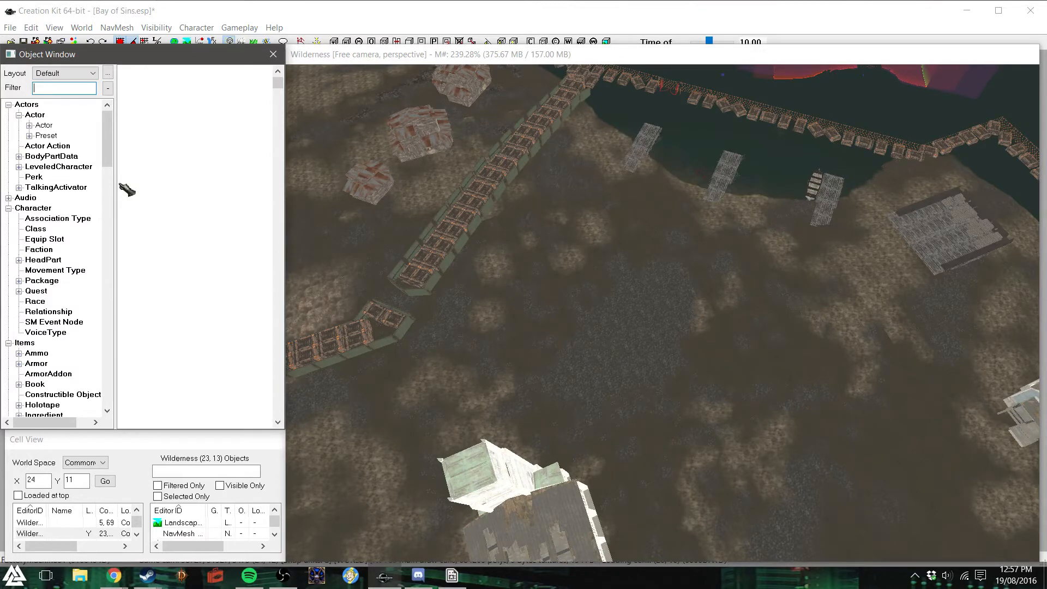
- Filter the objects for "shackme" and place a ShackMetalPrefabCompleteLg01 on the cleared ground near the piers
text(shackme)
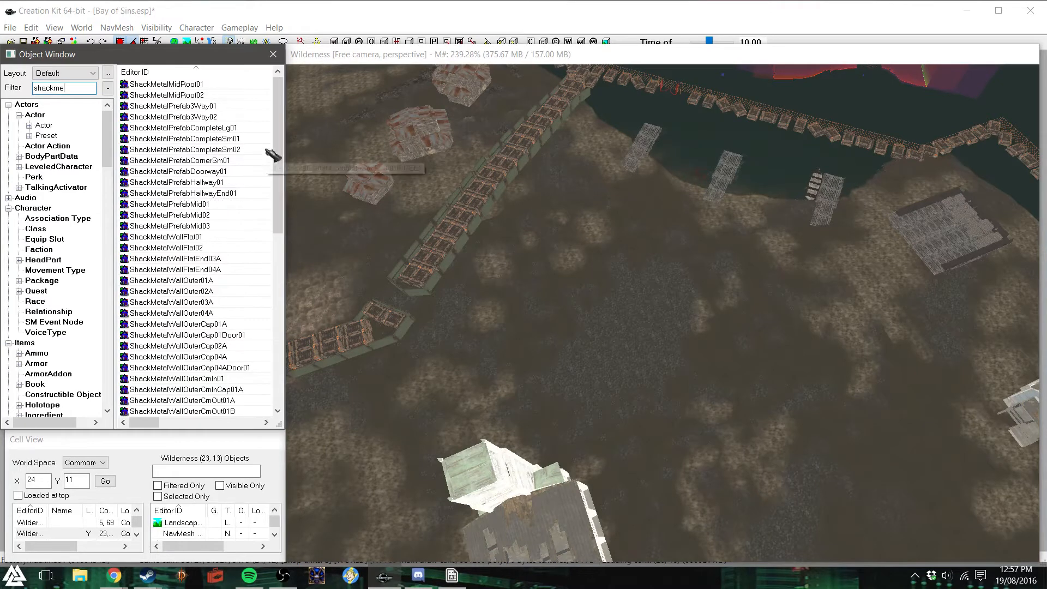
drag(273, 129, 263, 293)
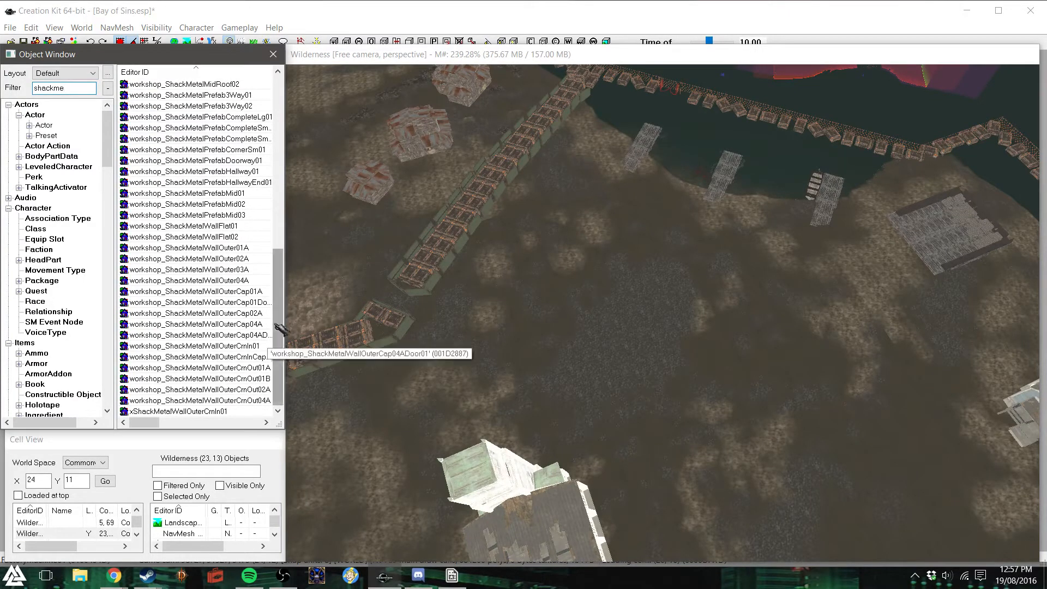
drag(283, 315, 281, 289)
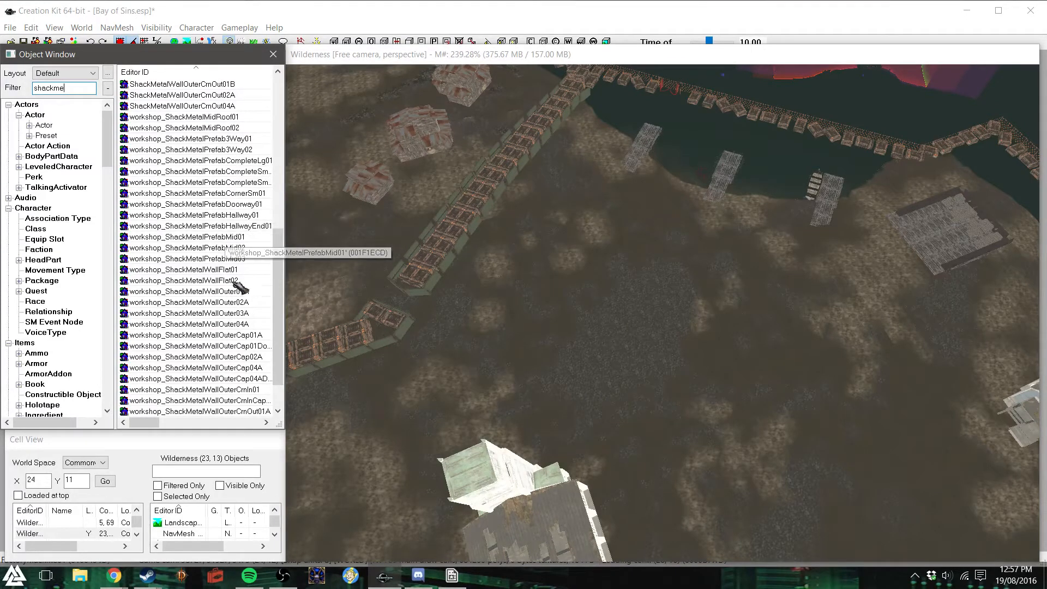
drag(281, 272, 620, 224)
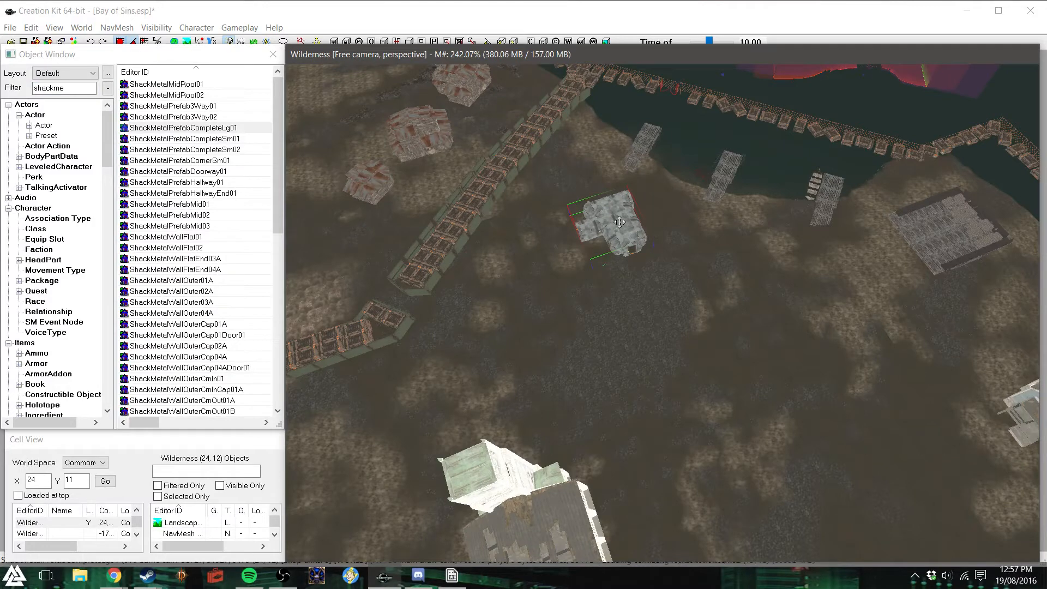
- Settle the large metal shack on the ground beside the inner fence, facing away from the piers
key(shift+f)
shift+middle_drag(620, 224, 698, 253)
right_drag(688, 295, 685, 285)
drag(684, 285, 521, 322)
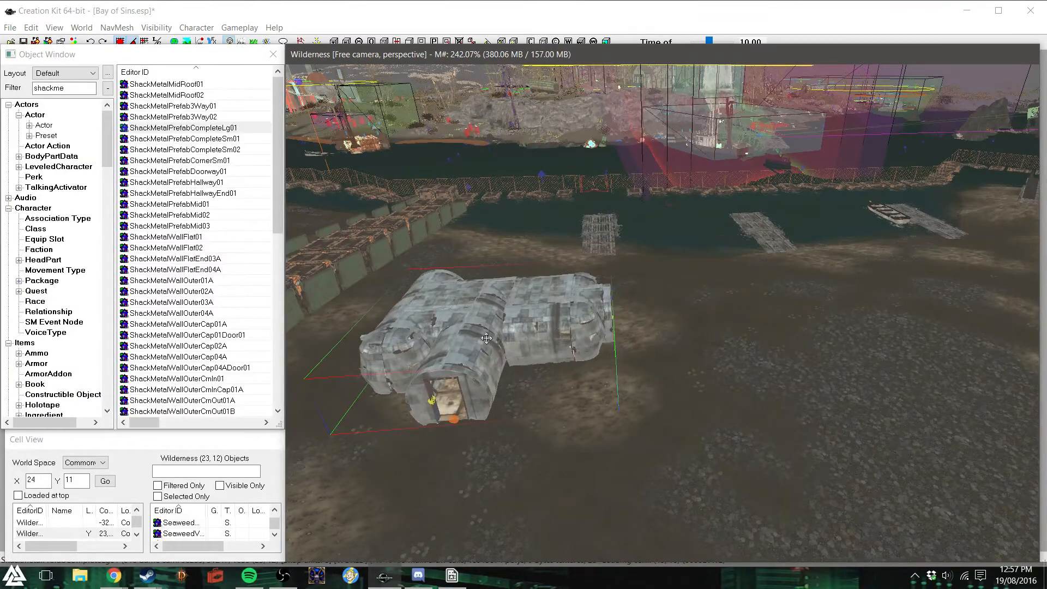
- Try a duplicate of the large metal shack beside the first one, then delete the duplicate
key(f)
key(ctrl+d)
drag(487, 323, 736, 300)
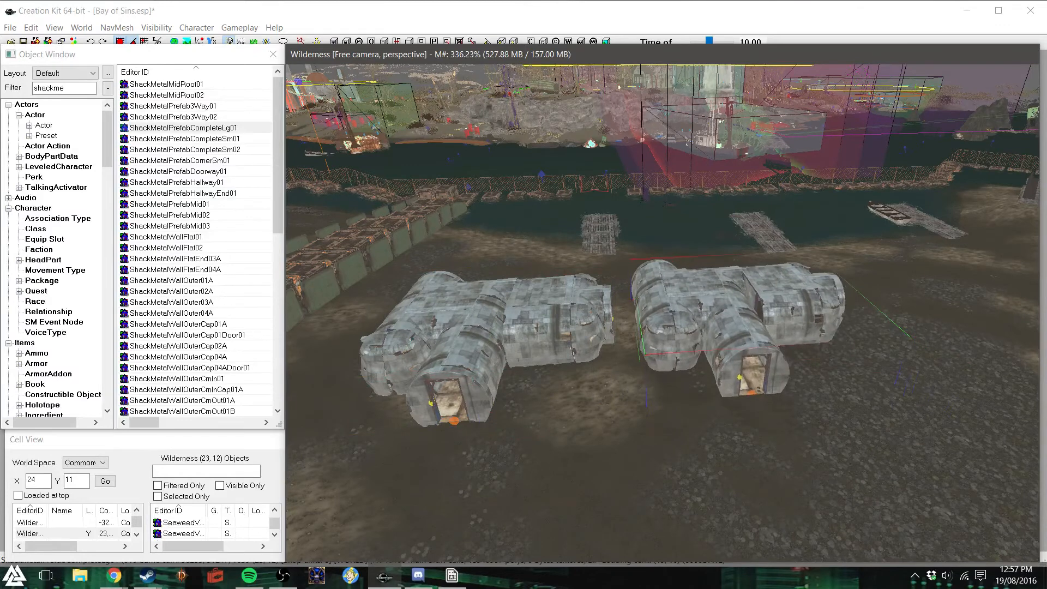
scroll(791, 327, up, 3)
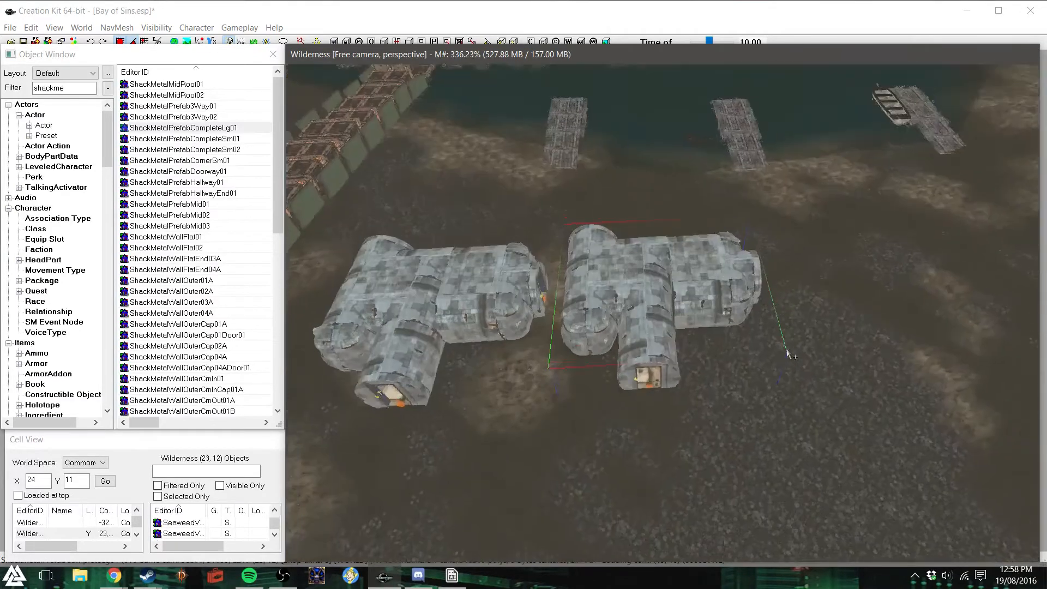
shift+middle_drag(789, 355, 750, 341)
scroll(692, 297, down, 3)
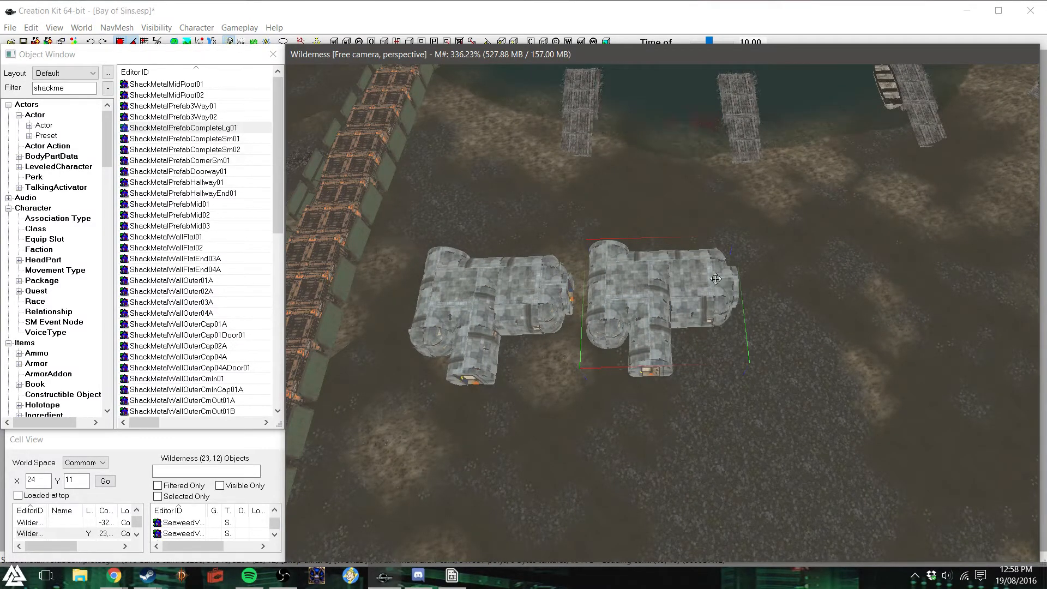
key(Delete)
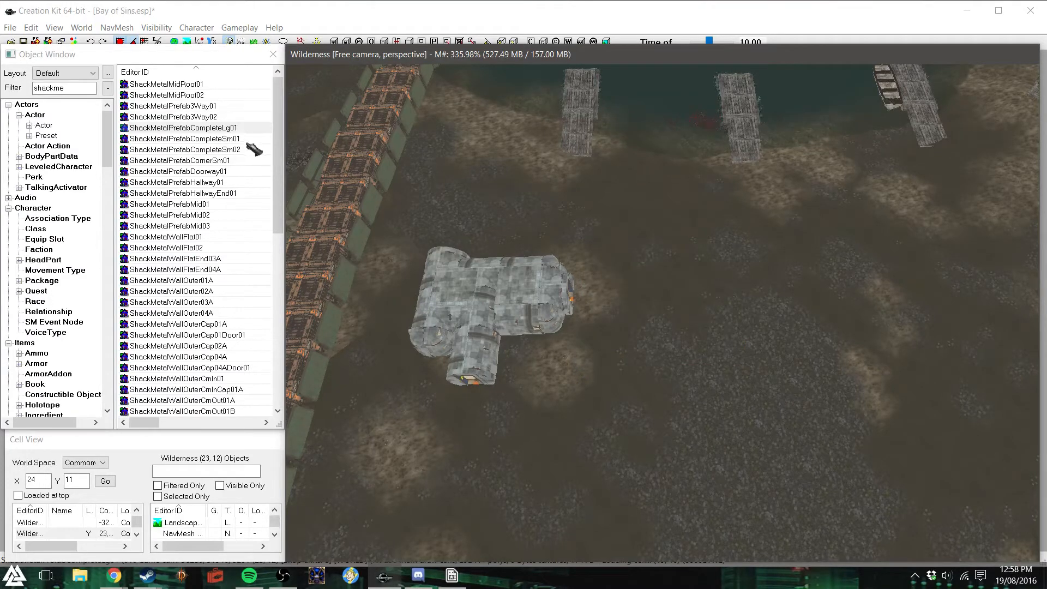
- Try ShackMetalPrefabCompleteSm01 and ShackMetalPrefabCompleteSm02 beside the large shack, deleting each one
drag(233, 141, 696, 285)
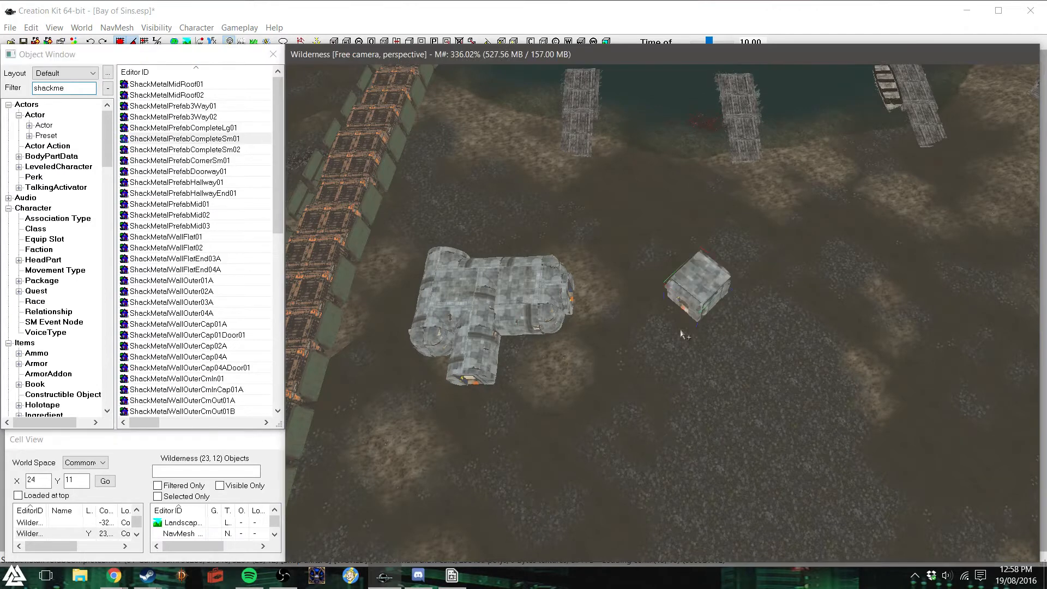
right_drag(697, 284, 728, 284)
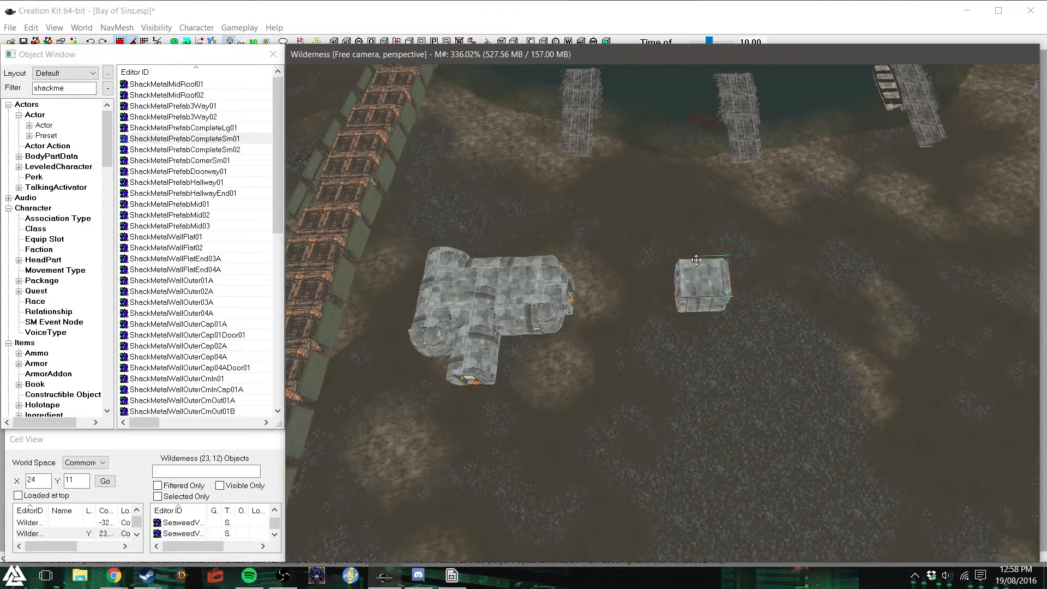
key(Delete)
drag(233, 150, 761, 314)
right_drag(761, 314, 794, 314)
key(Delete)
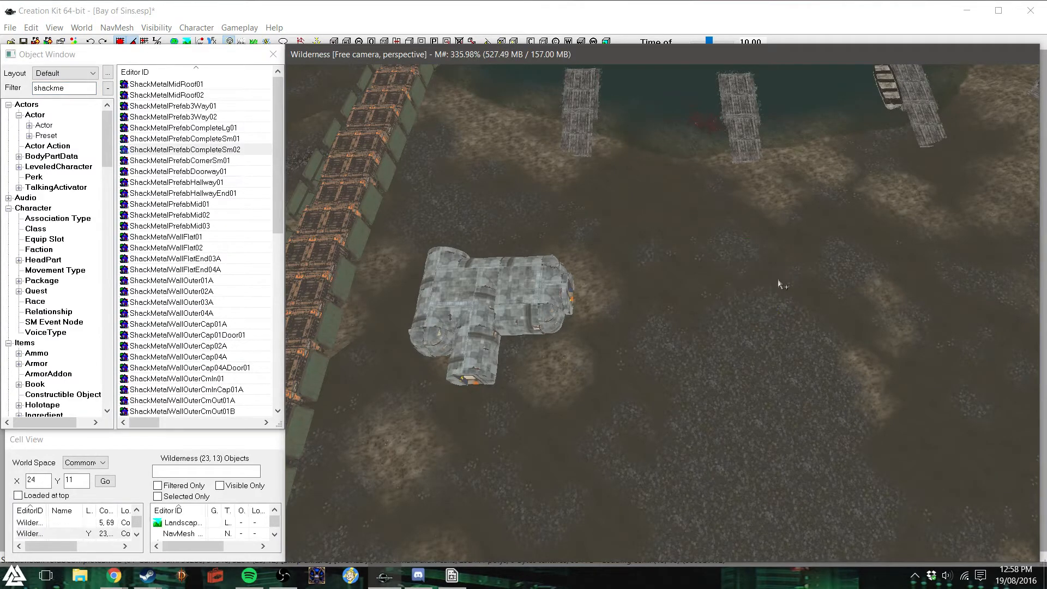
- Place a second ShackMetalPrefabCompleteLg01 beside the first, rotated so its short wing points towards that shack
drag(207, 131, 699, 267)
right_drag(700, 267, 712, 321)
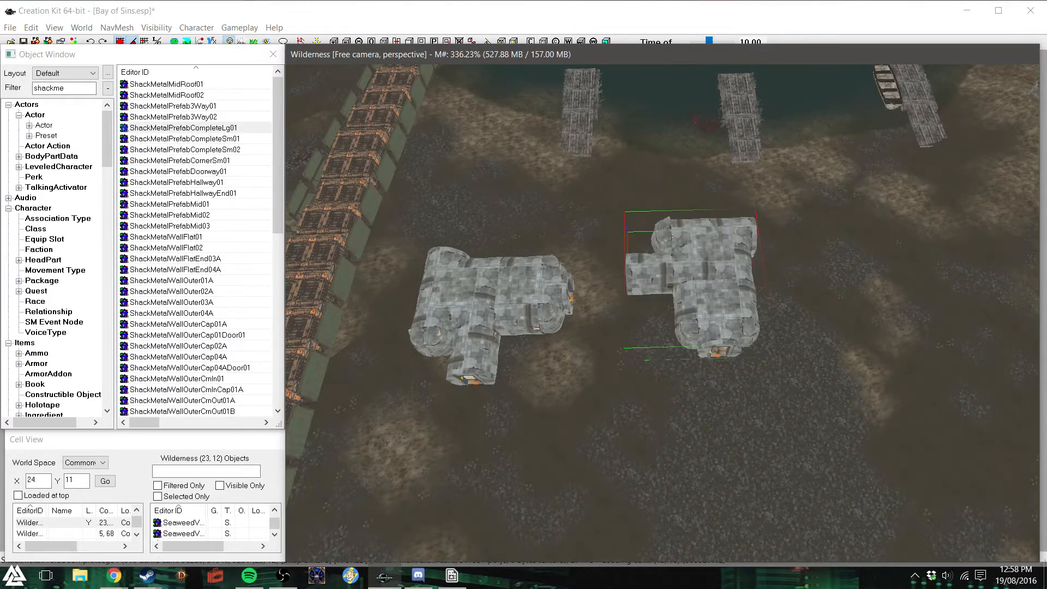
drag(723, 302, 691, 319)
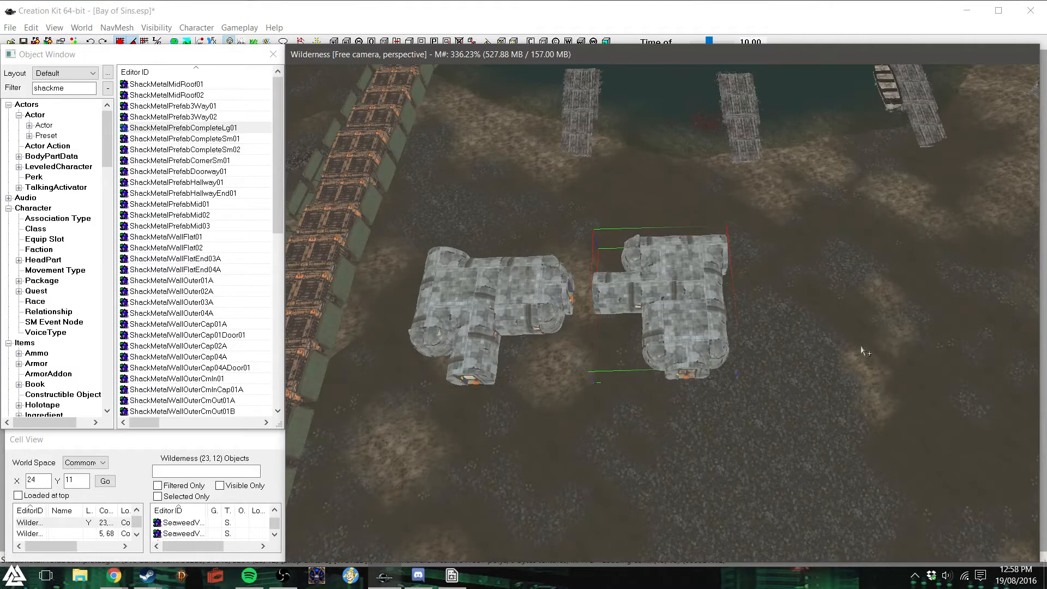
- Duplicate the second large shack and rotate the copy into third place in the row, with its wing towards the piers
key(ctrl+d)
drag(692, 288, 847, 291)
right_drag(837, 300, 897, 302)
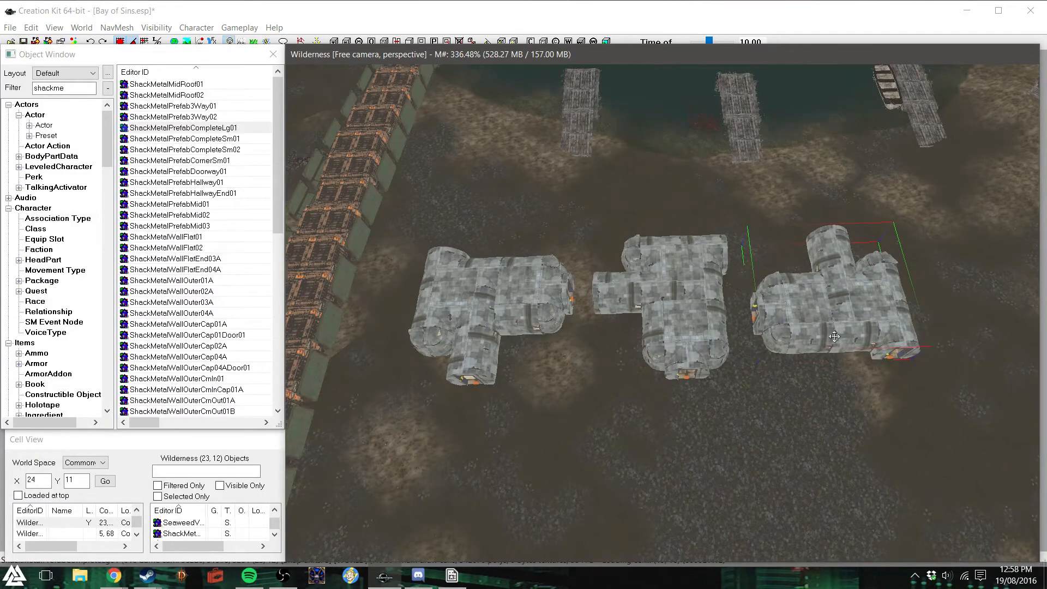
scroll(834, 337, down, 3)
middle_drag(864, 354, 870, 341)
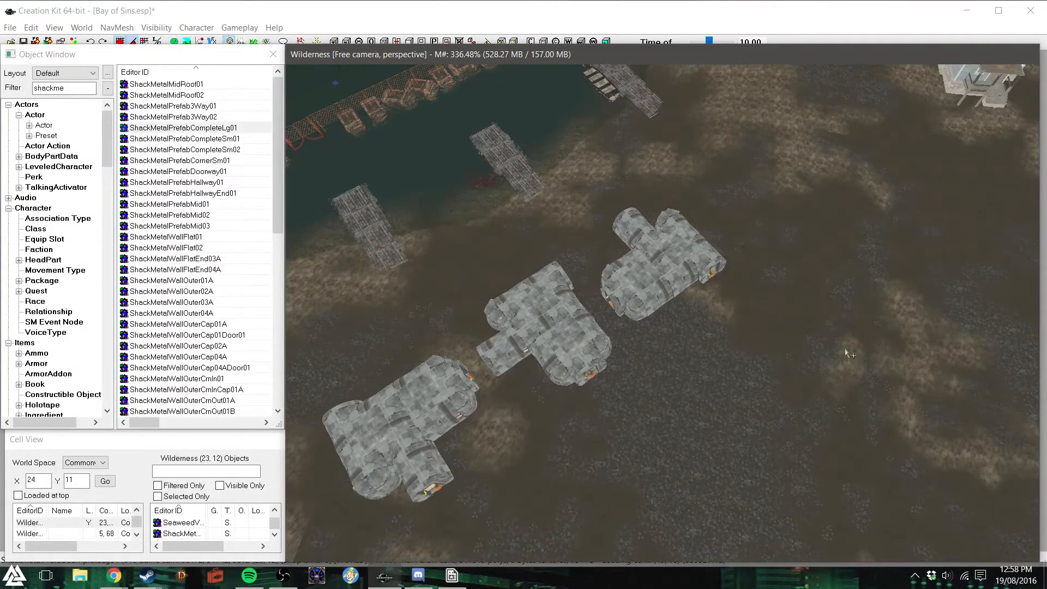
- Duplicate the second shack and move the copy past the third one towards the houses
click(439, 397)
ctrl+click(553, 329)
ctrl+click(663, 286)
scroll(766, 358, down, 2)
click(562, 332)
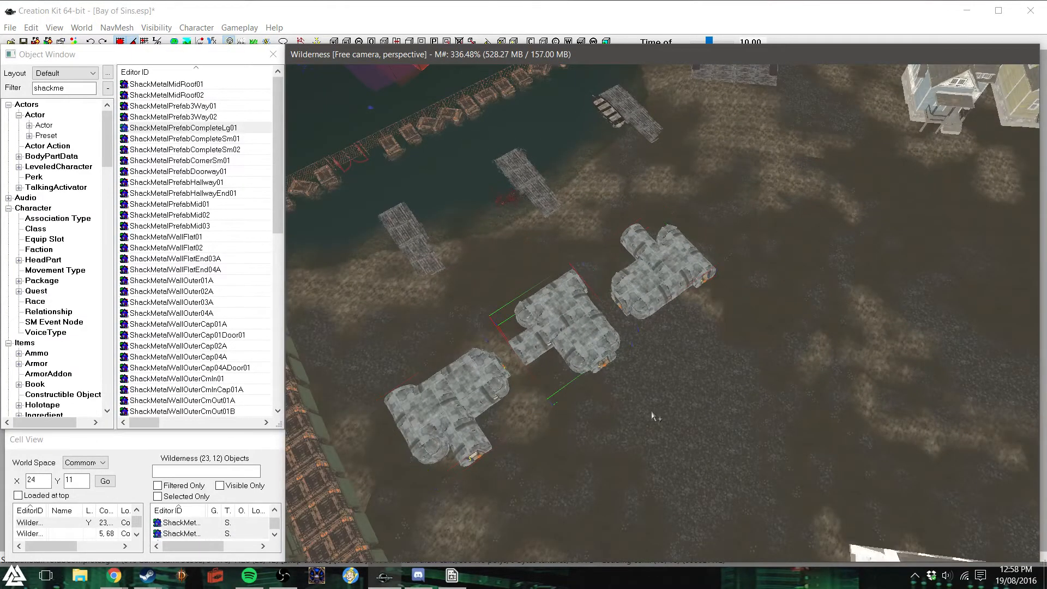
key(ctrl+d)
drag(565, 313, 768, 219)
right_drag(768, 219, 775, 218)
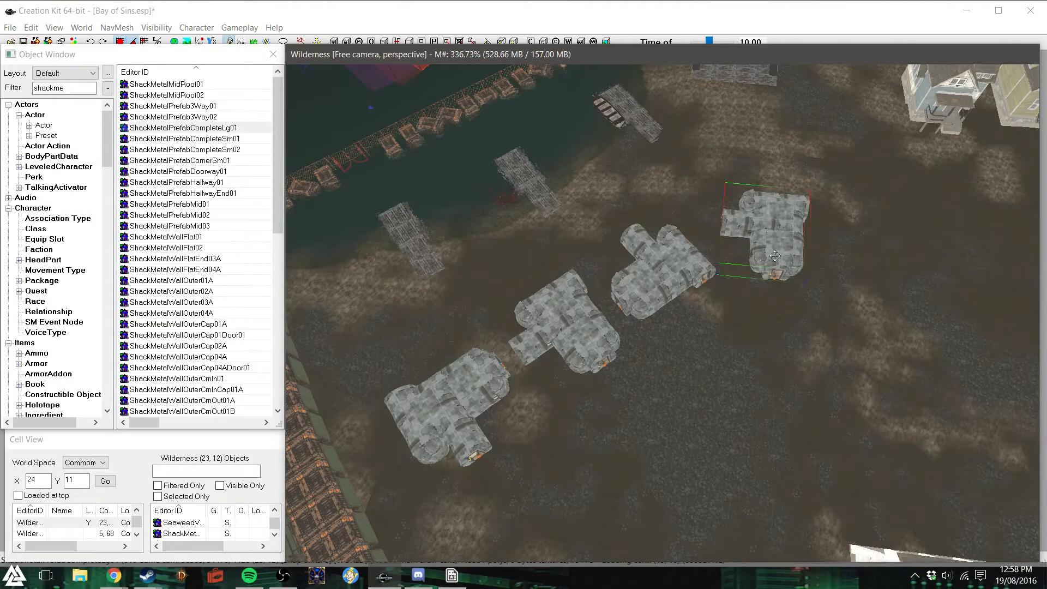
- Rotate the fourth shack so its wing faces away from the piers and bring it into line beside the third
drag(776, 257, 795, 268)
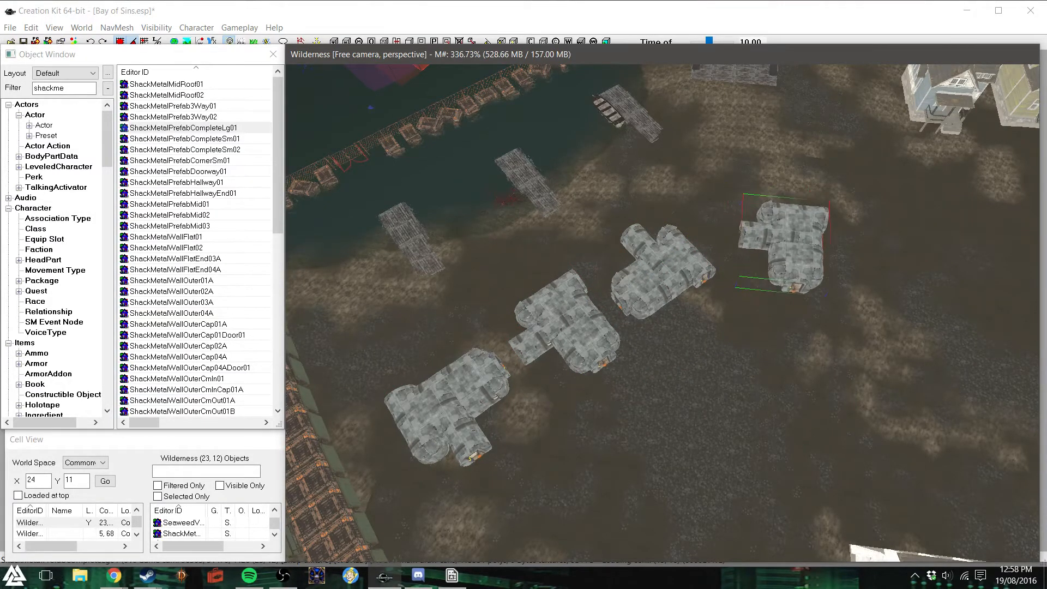
right_drag(797, 252, 813, 248)
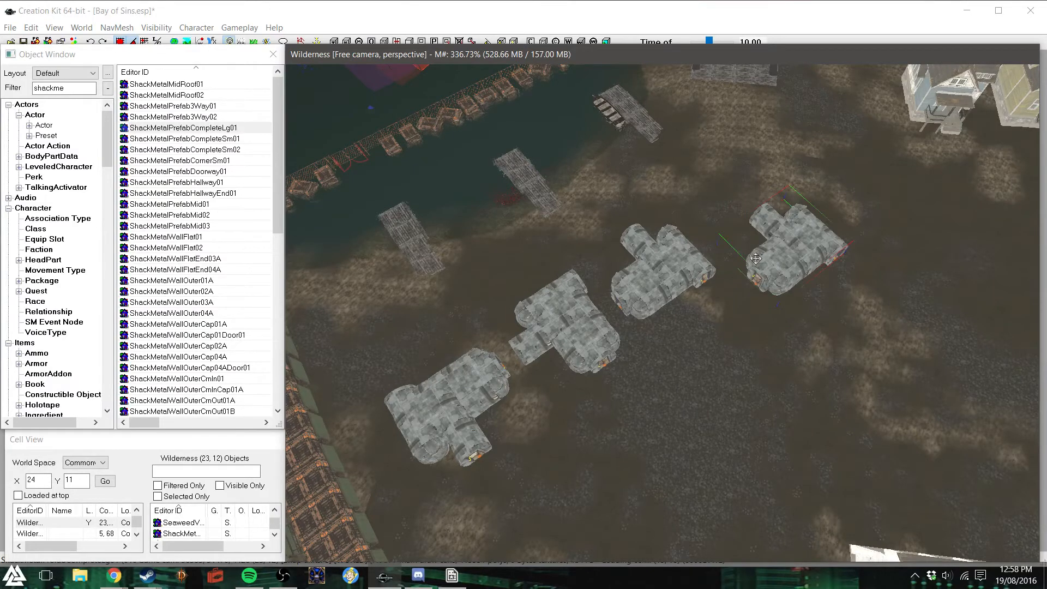
drag(784, 263, 765, 239)
right_drag(765, 238, 824, 237)
drag(776, 220, 751, 202)
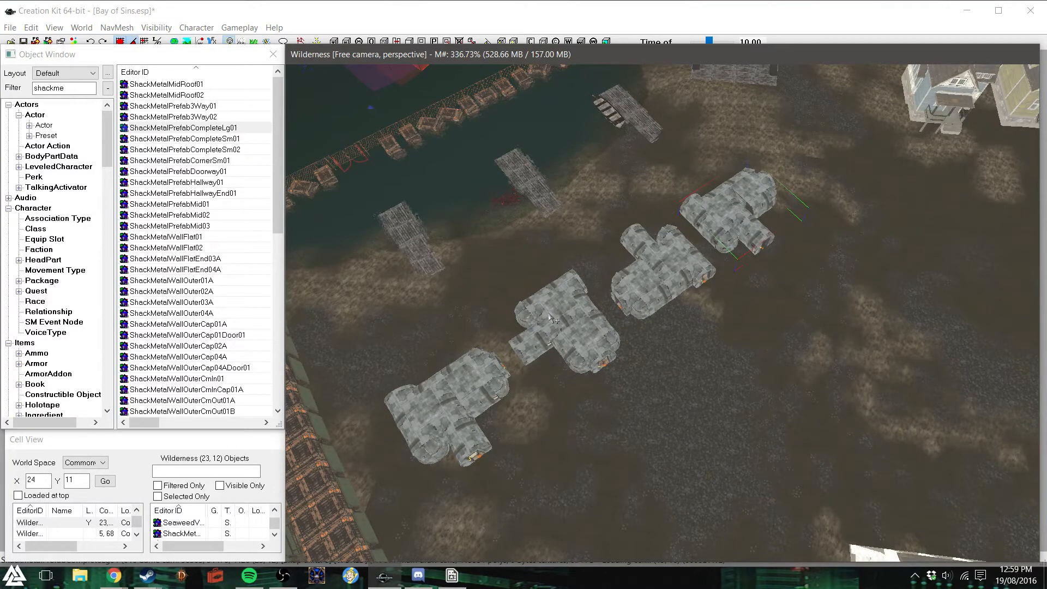
- Duplicate the fourth shack and rotate the copy into fifth place at the house end of the row
key(ctrl+d)
drag(765, 214, 874, 206)
right_drag(873, 206, 857, 215)
drag(853, 181, 822, 143)
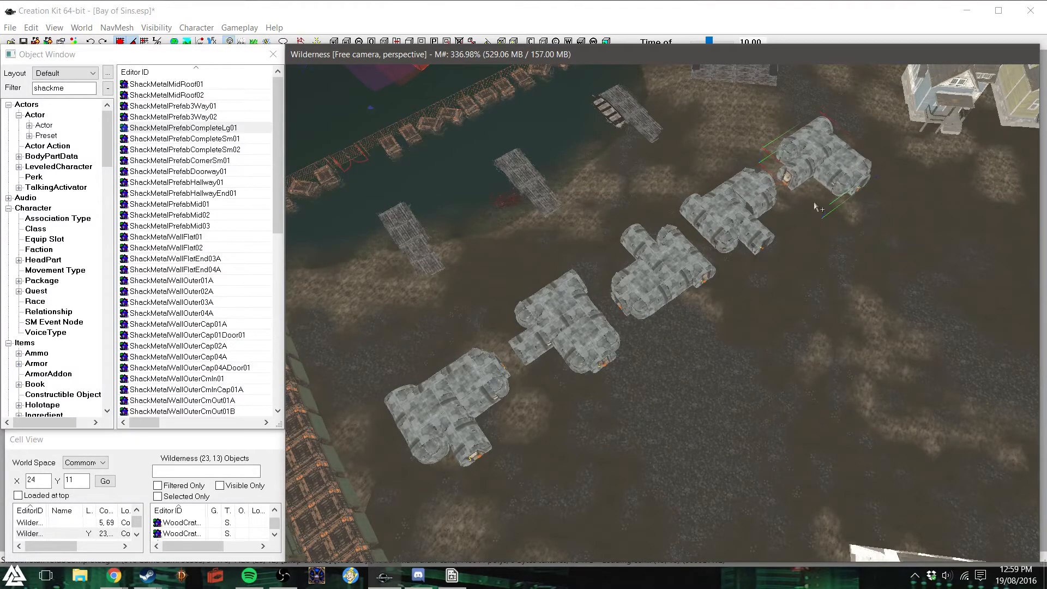
- Fine-tune the fifth shack's position on the ground, keeping a gap to the fourth shack
key(c)
shift+middle_drag(727, 218, 638, 256)
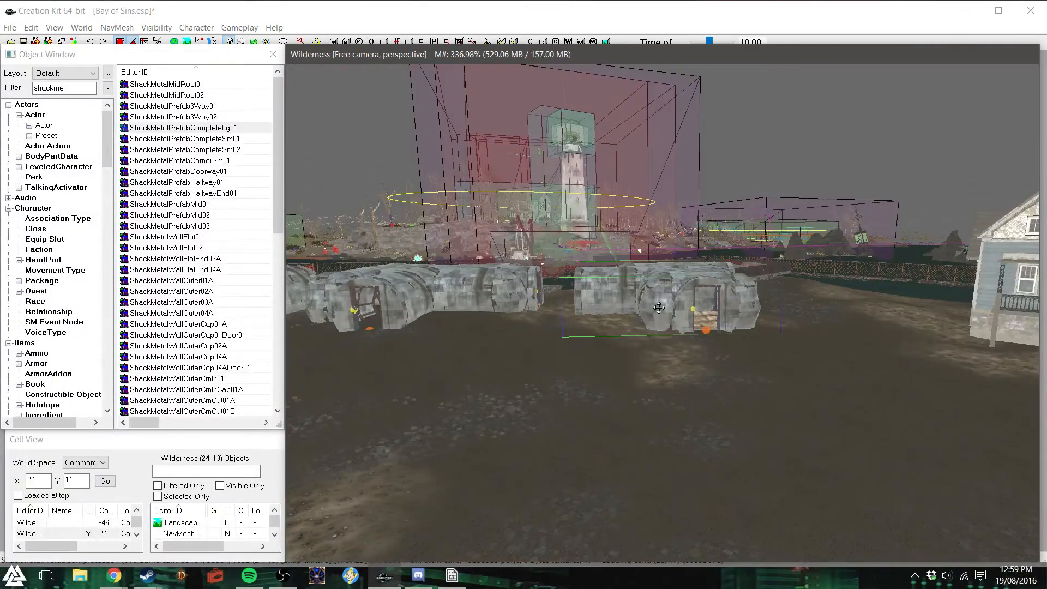
shift+middle_drag(563, 283, 579, 323)
drag(664, 299, 650, 282)
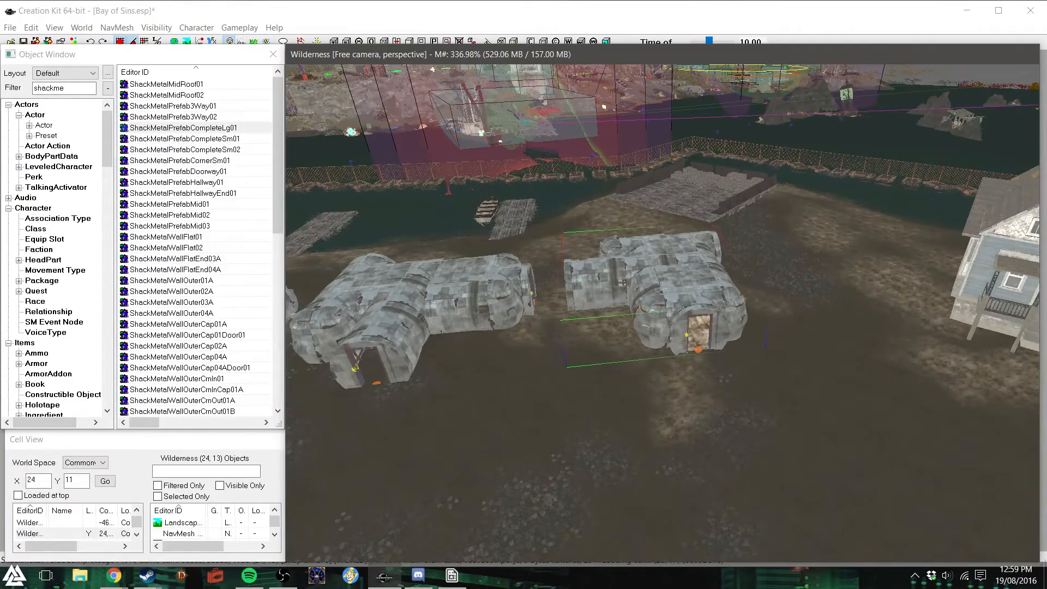
click(540, 339)
shift+middle_drag(540, 340, 539, 339)
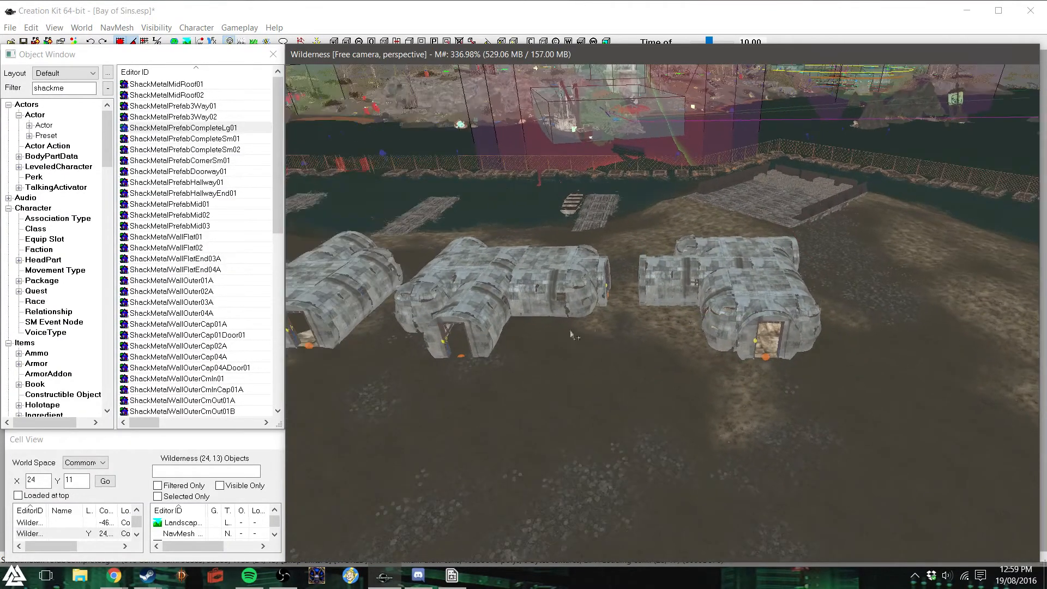
click(708, 286)
drag(708, 287, 702, 285)
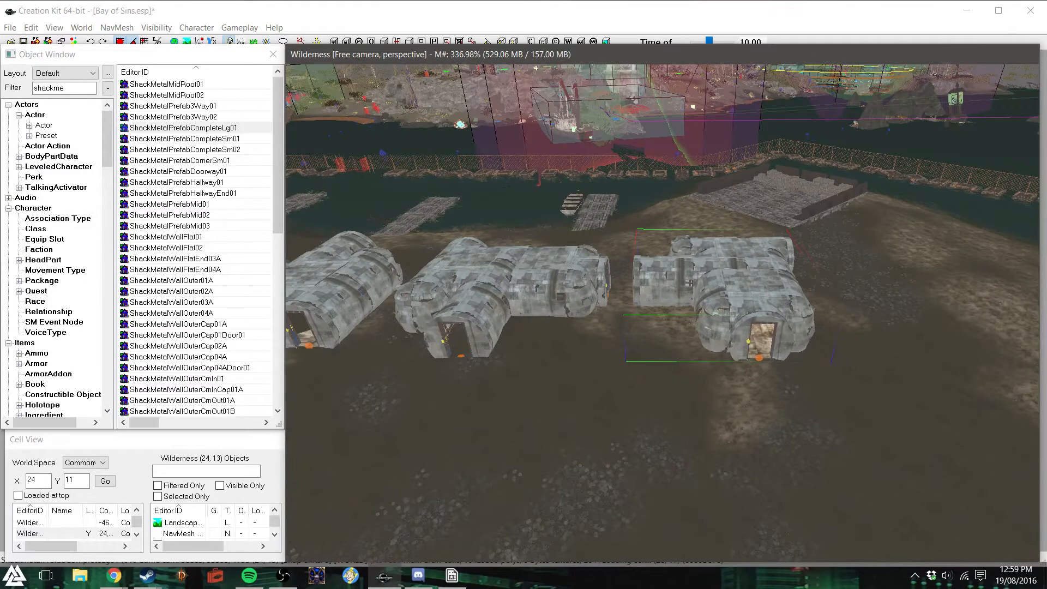
click(559, 415)
shift+middle_drag(577, 416, 573, 418)
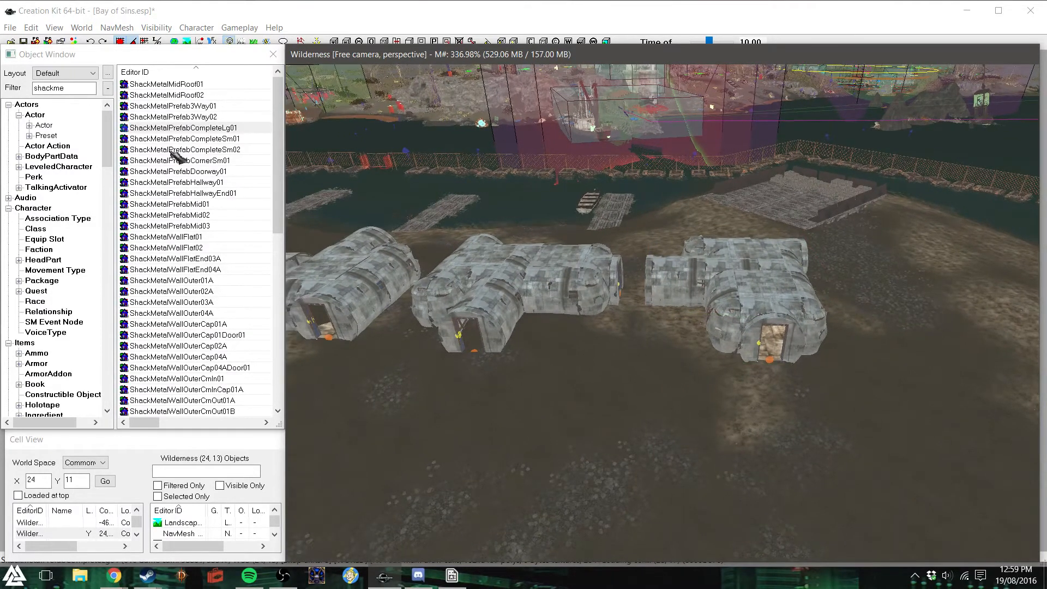
- Start landscape editing with the edit radius display hidden and smooth the ground at the shack entrances
click(187, 40)
click(243, 121)
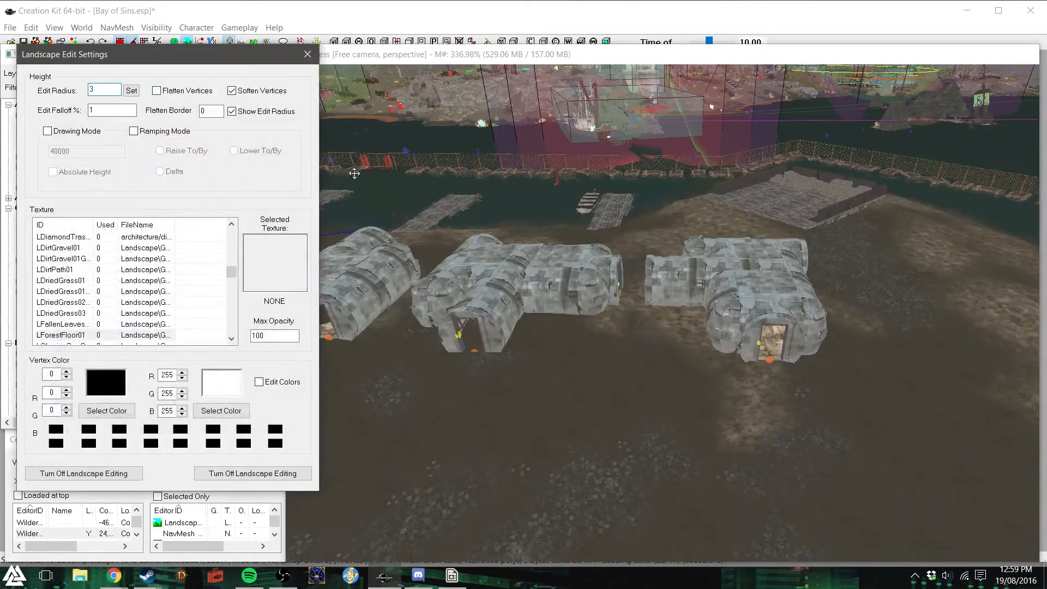
click(232, 111)
click(573, 68)
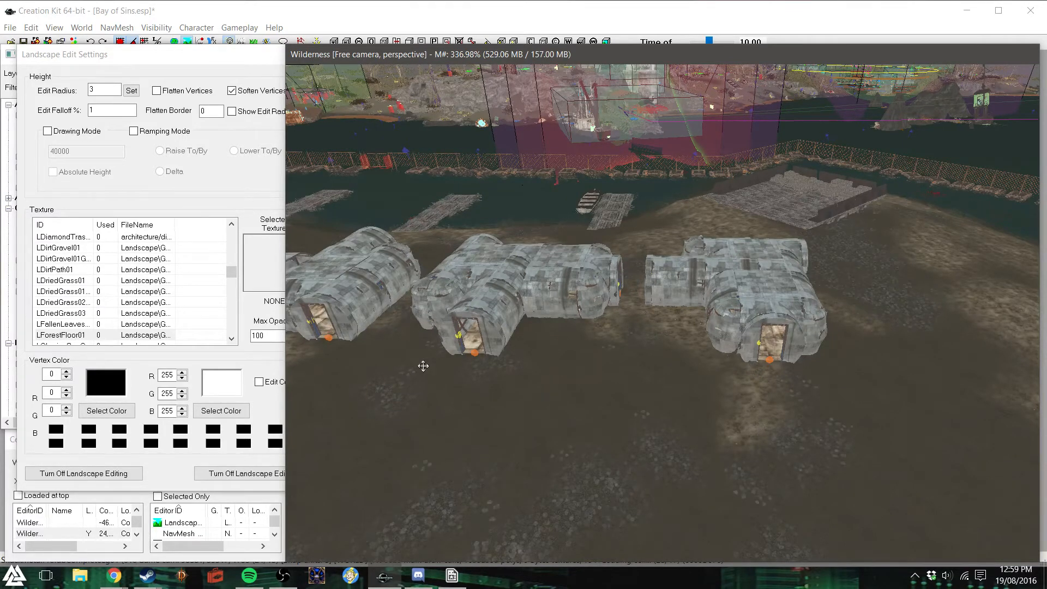
middle_drag(423, 366, 446, 366)
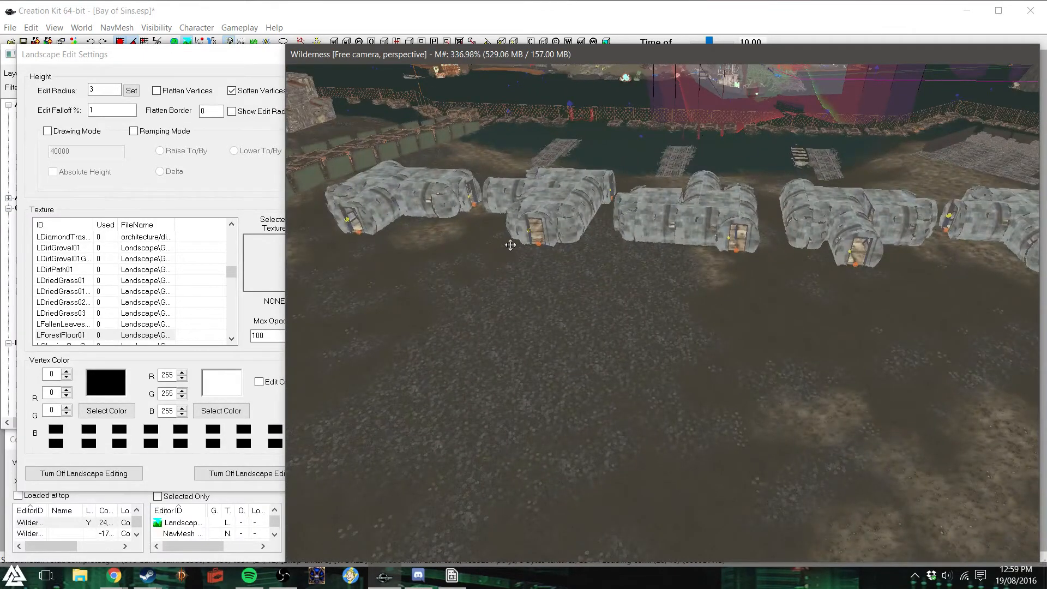
middle_drag(511, 245, 575, 287)
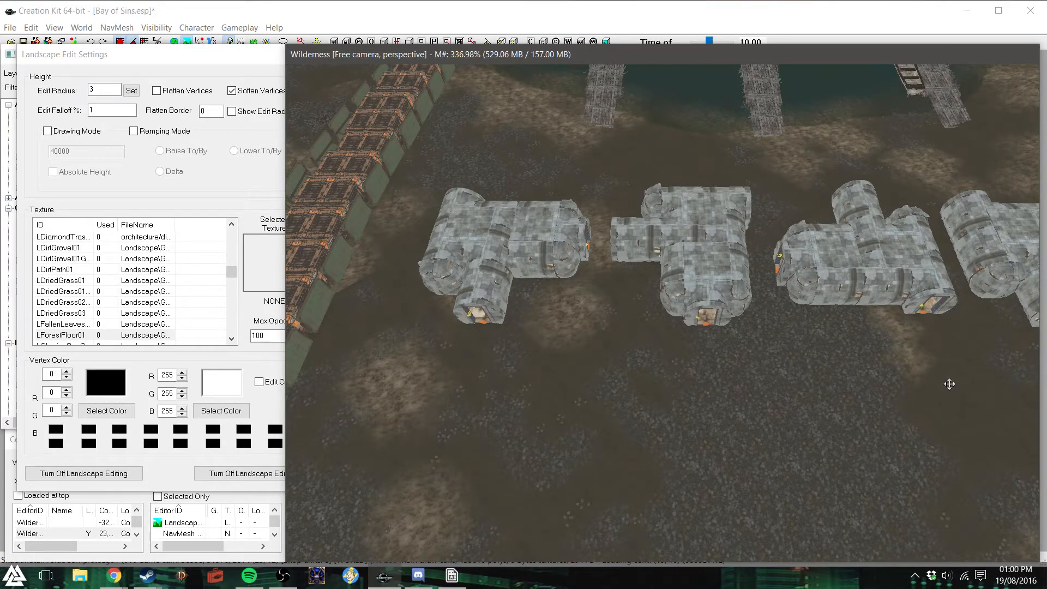
- Turn off vertex softening and sculpt the ground around the first shacks next to the inner fence
click(232, 91)
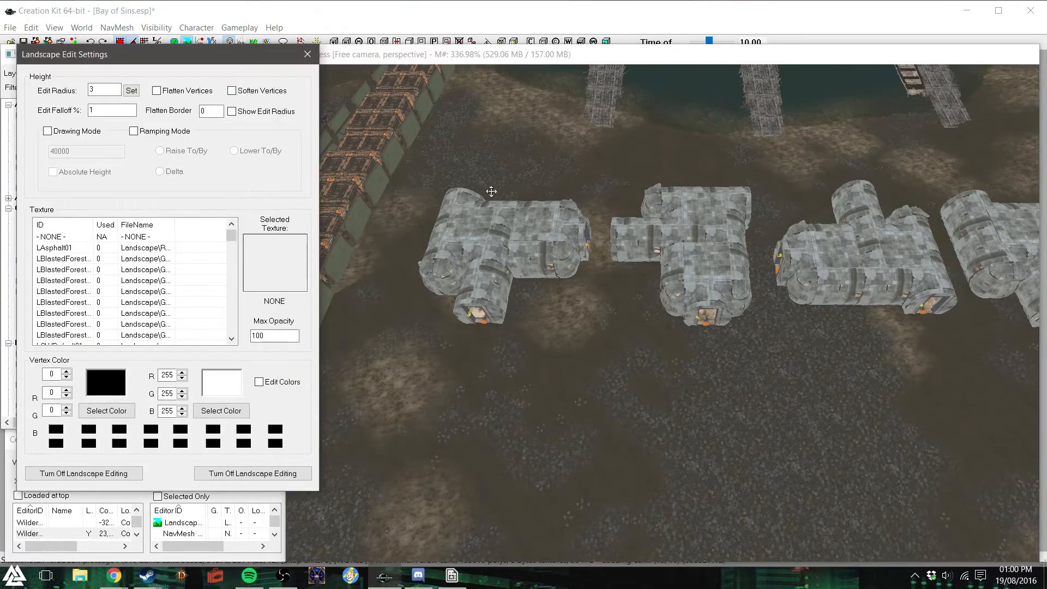
click(539, 309)
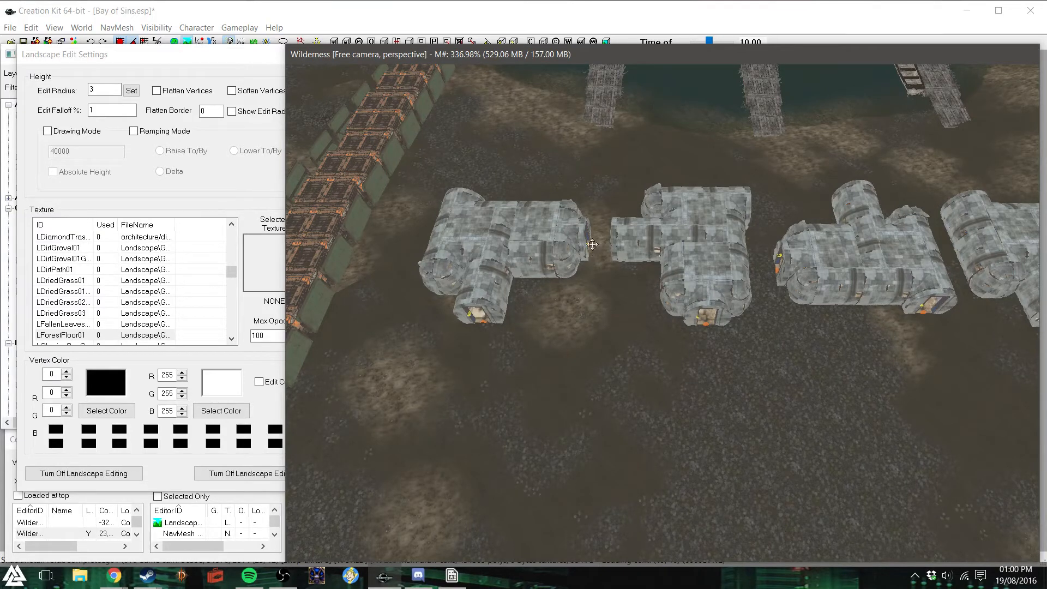
middle_drag(533, 261, 533, 261)
shift+middle_drag(599, 306, 601, 339)
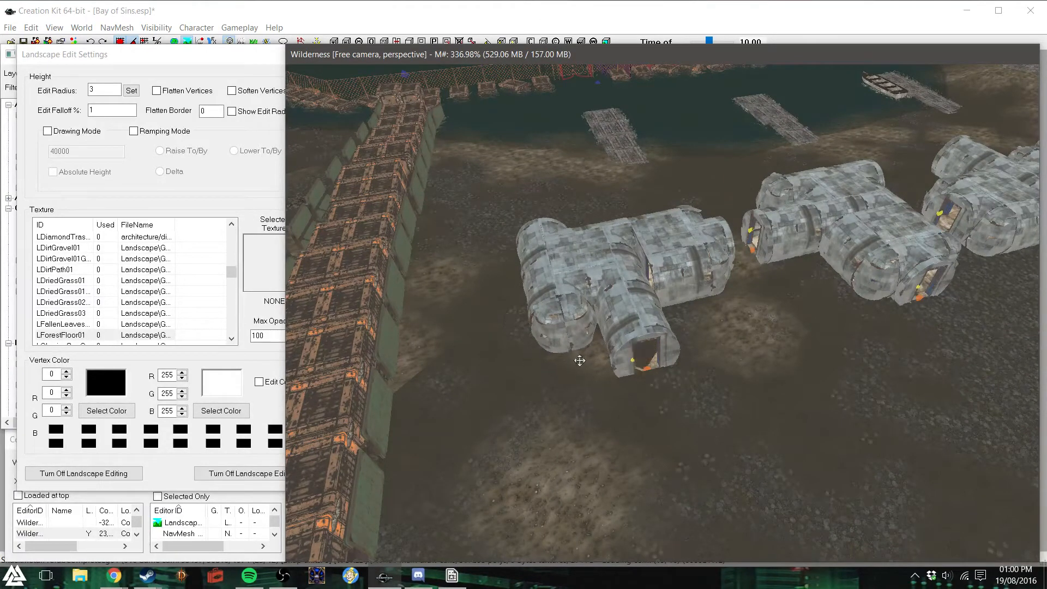
shift+middle_drag(649, 342, 667, 301)
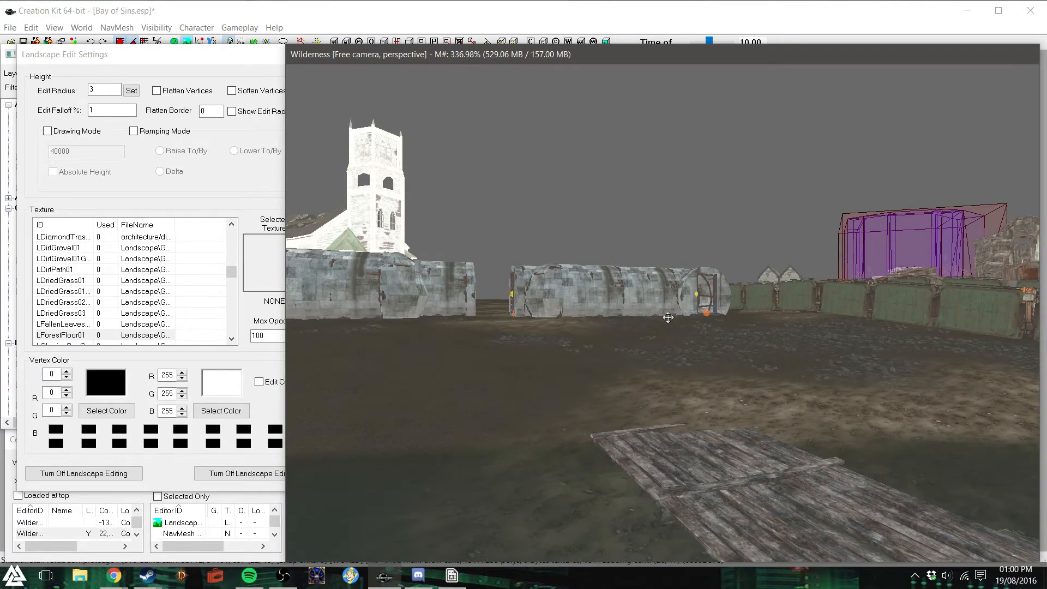
- Sculpt the ground along the base and entrance of the first shack beside the inner fence
shift+middle_drag(730, 308, 723, 320)
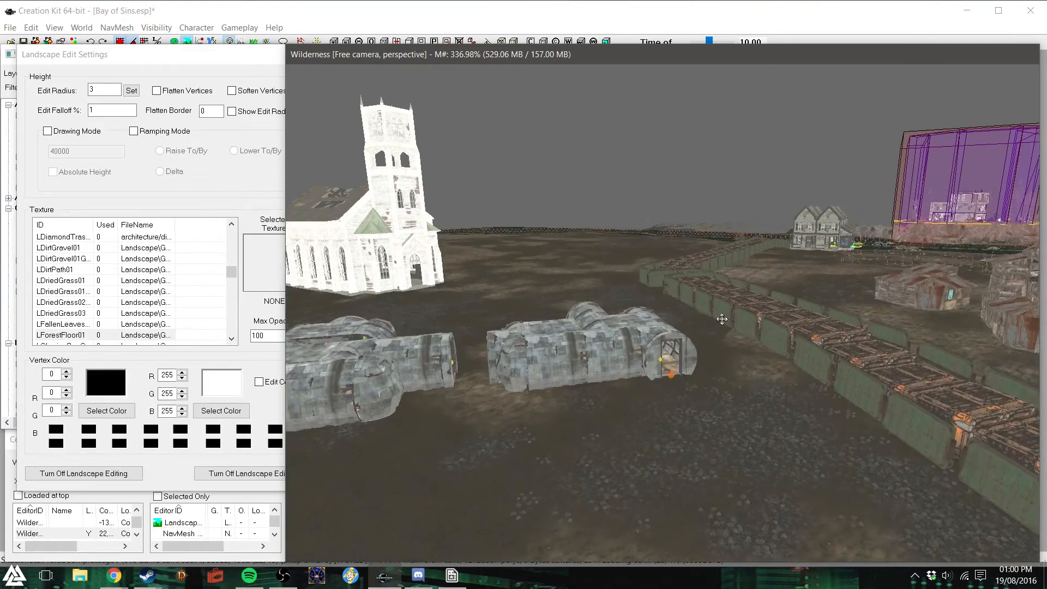
middle_drag(581, 350, 581, 350)
shift+middle_drag(699, 354, 655, 364)
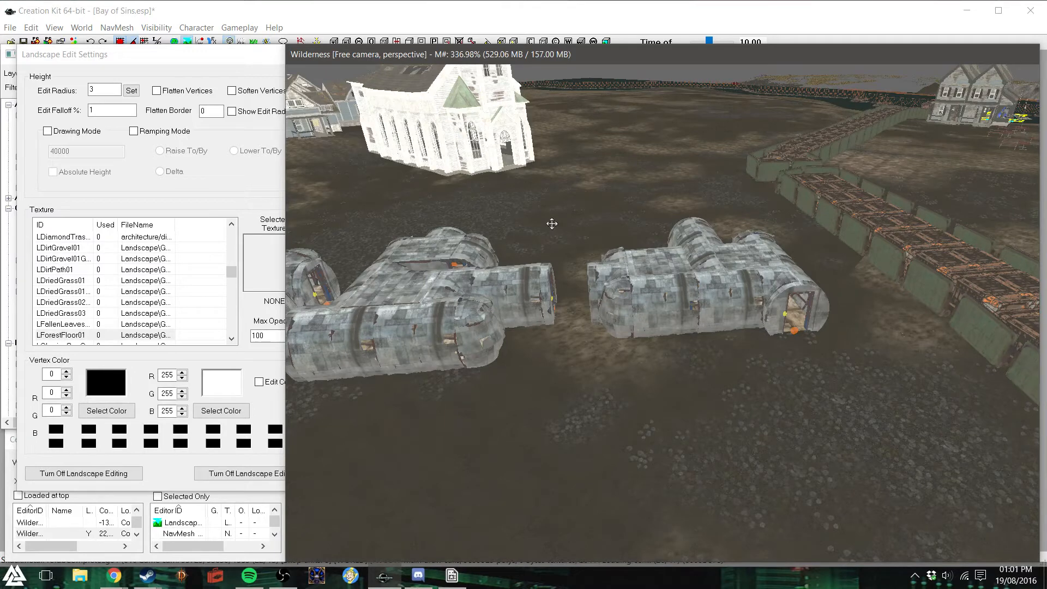
- Dismiss the warnings list and sculpt the ground along the shore-facing base of the second shack
middle_drag(527, 340, 527, 339)
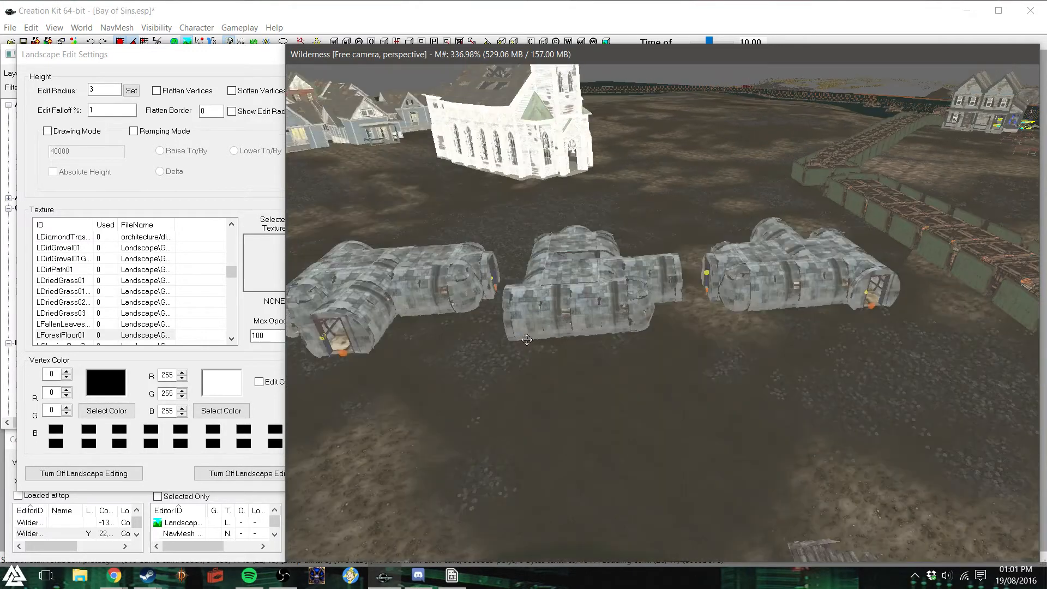
scroll(544, 352, up, 3)
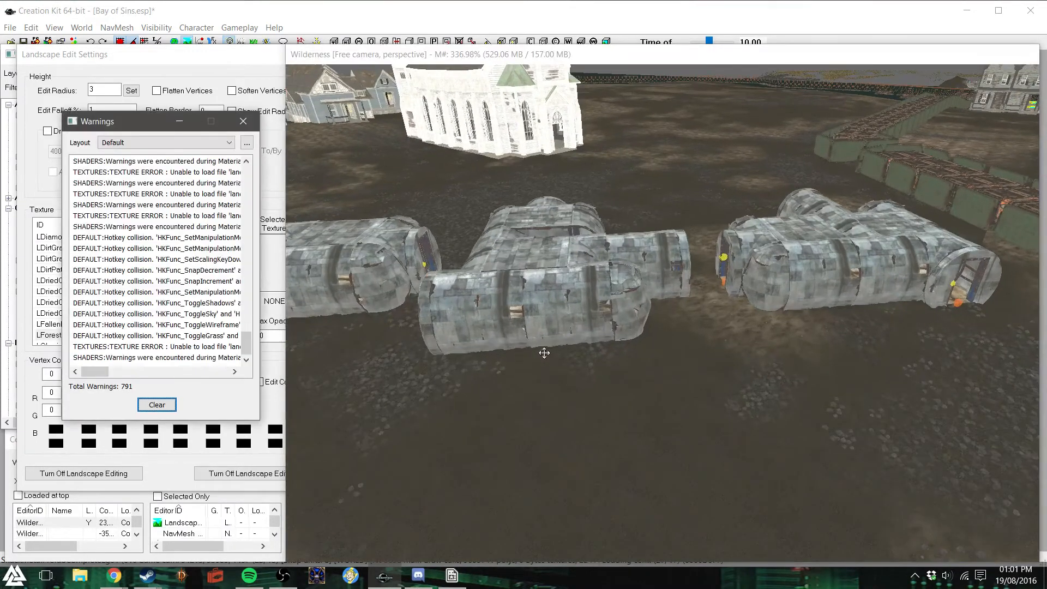
click(242, 123)
middle_drag(591, 380, 596, 357)
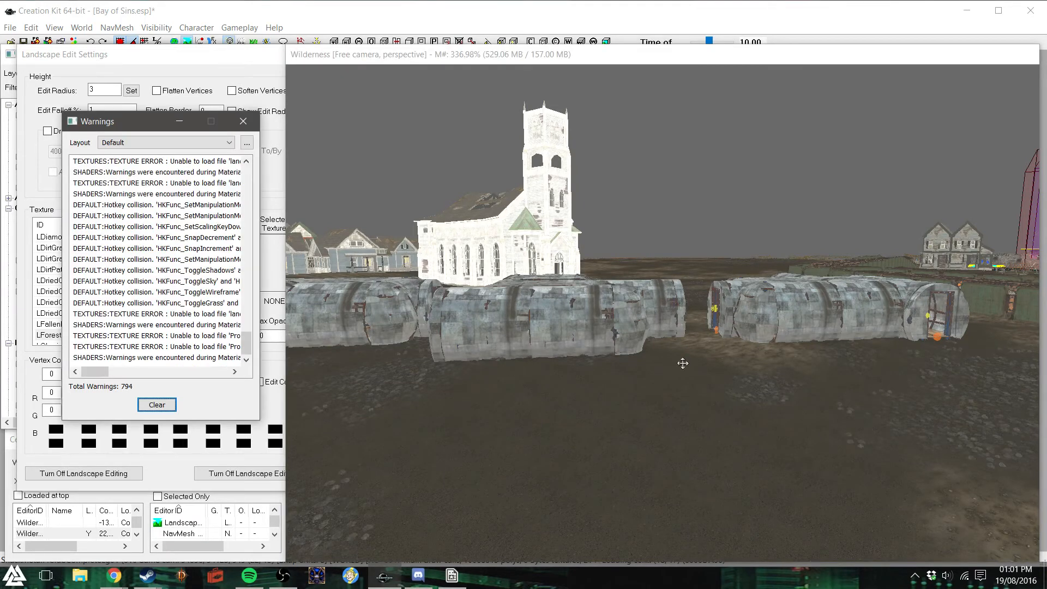
middle_drag(666, 358, 690, 339)
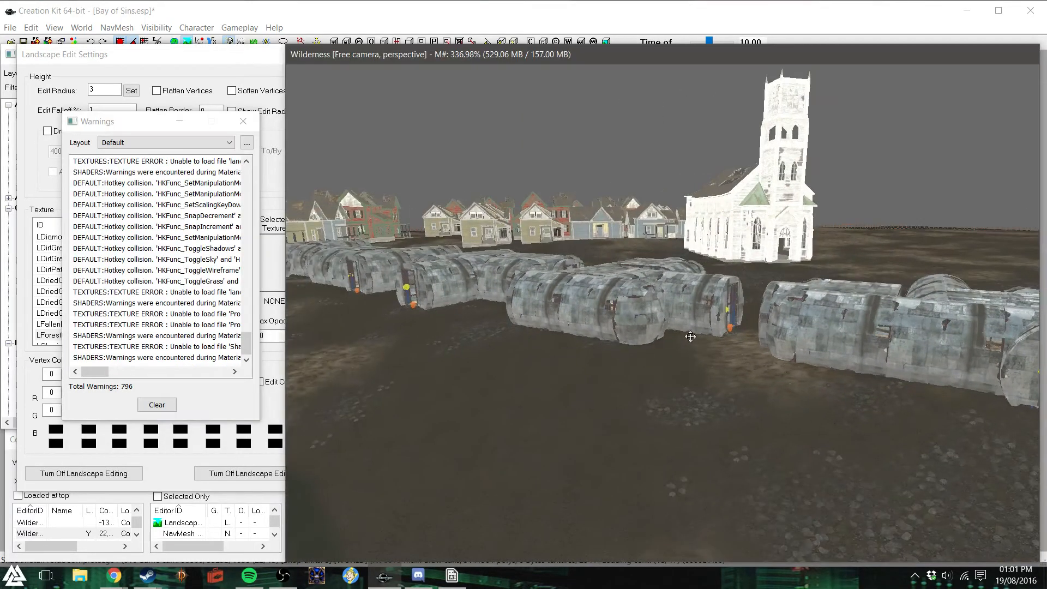
middle_drag(613, 326, 639, 342)
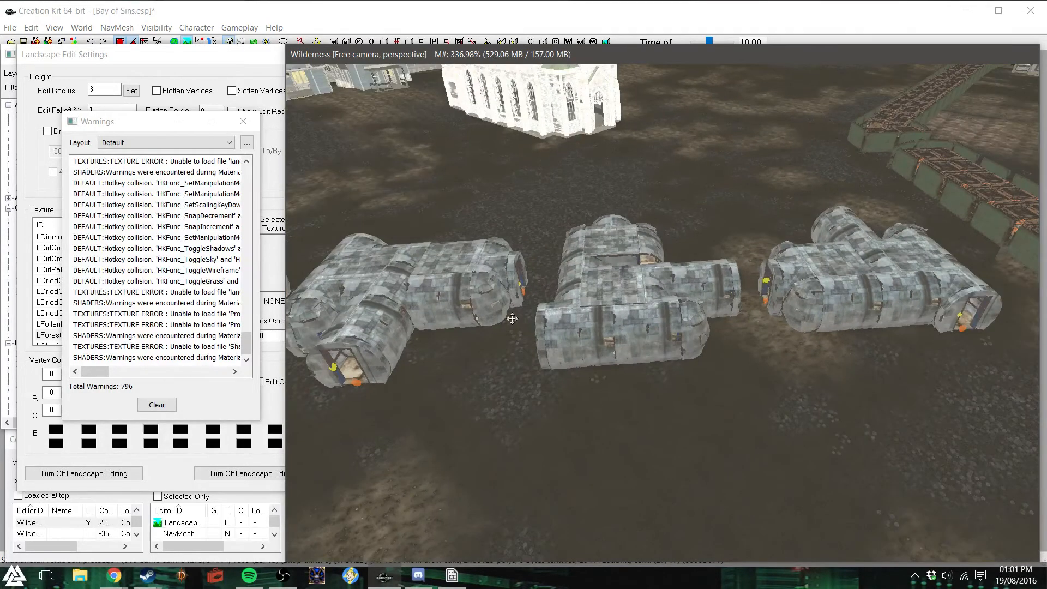
- Sculpt the ground beside the shore-facing entrance of the third shack so it fits the shack's base
middle_drag(431, 332, 431, 332)
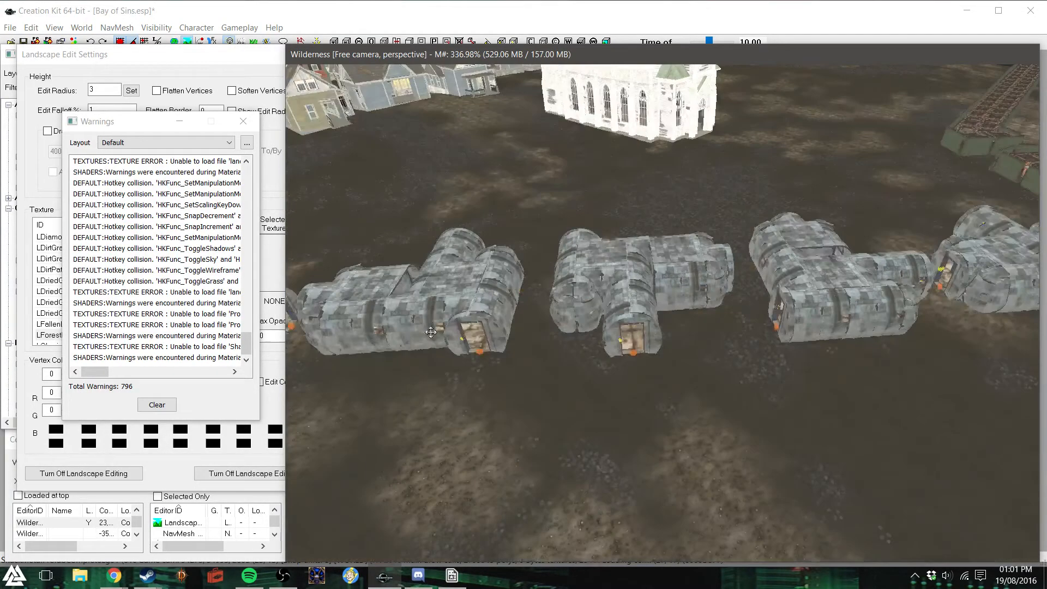
scroll(568, 338, up, 6)
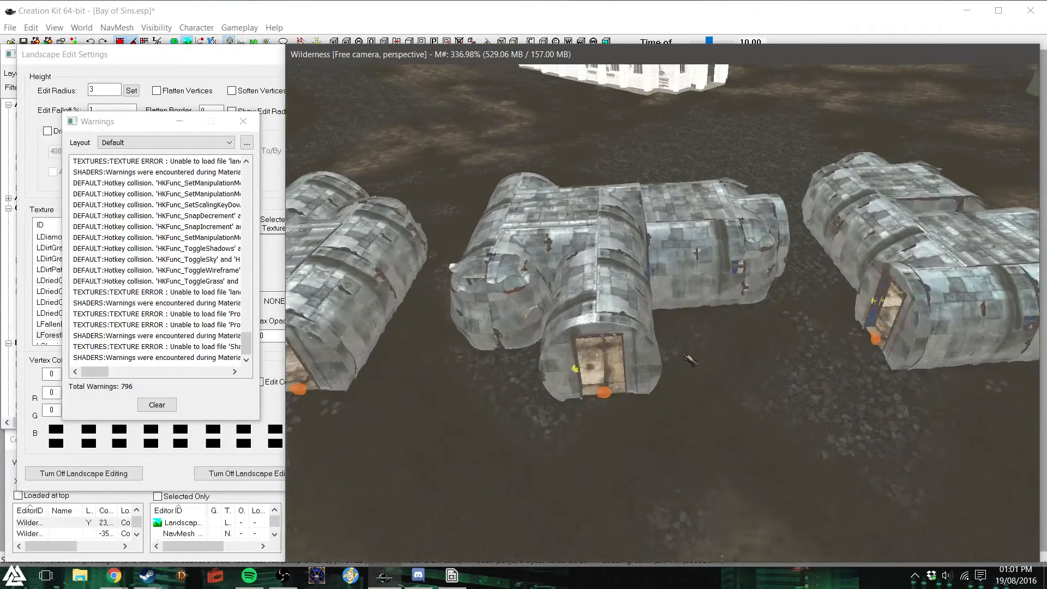
shift+middle_drag(680, 343, 686, 363)
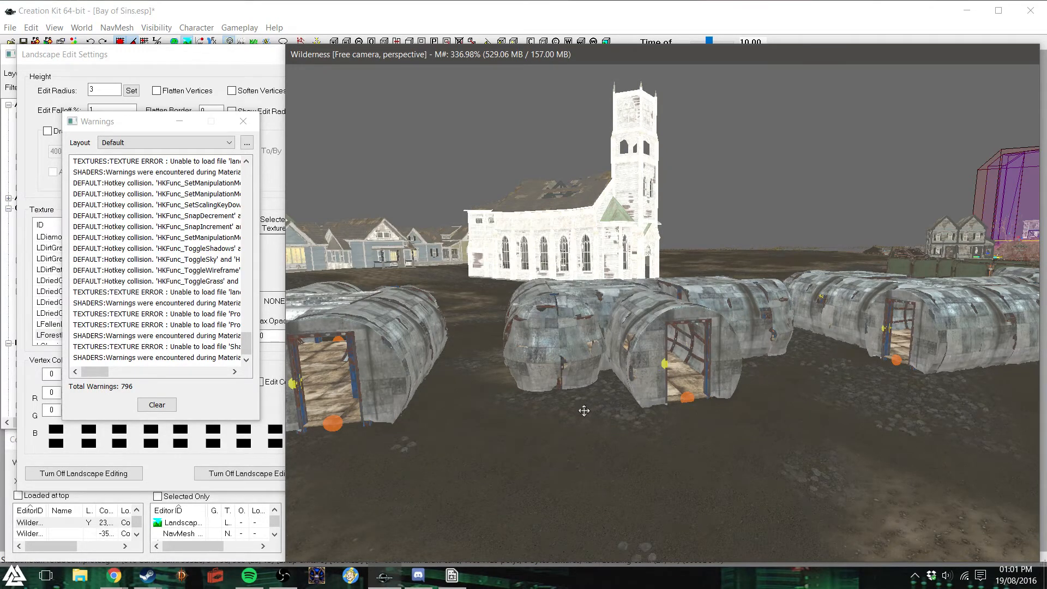
- Sculpt the ground at the fourth shack's entrance and along its long shore-facing wall to meet the floor level
scroll(539, 419, down, 5)
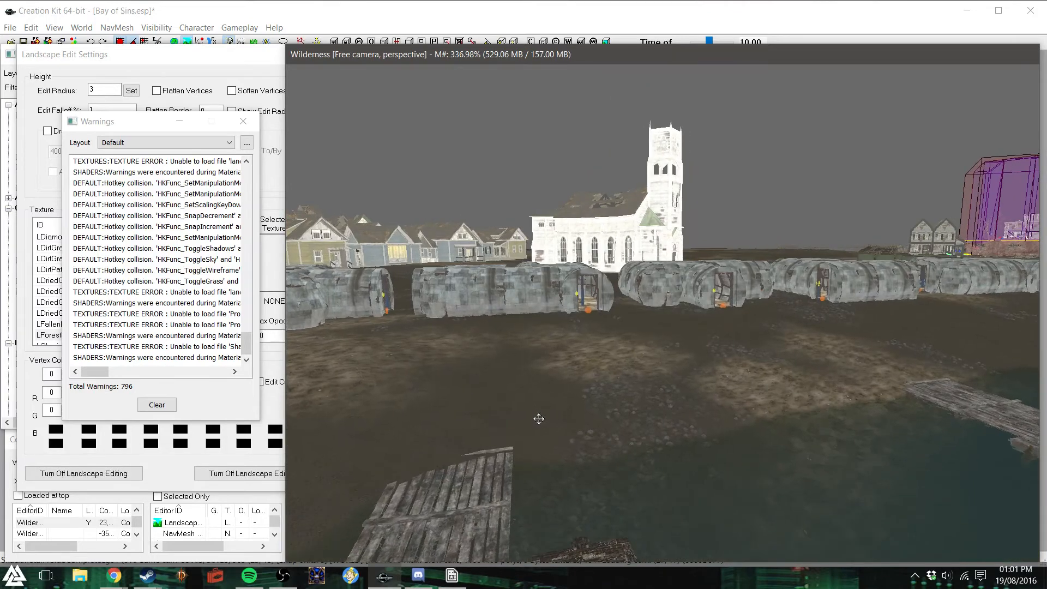
key(a)
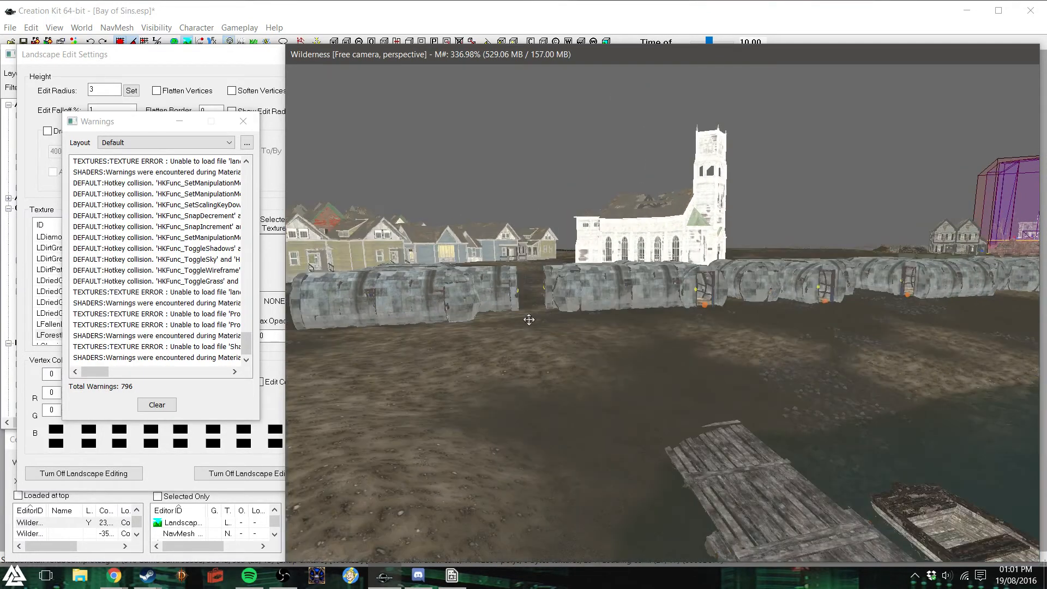
scroll(625, 313, up, 5)
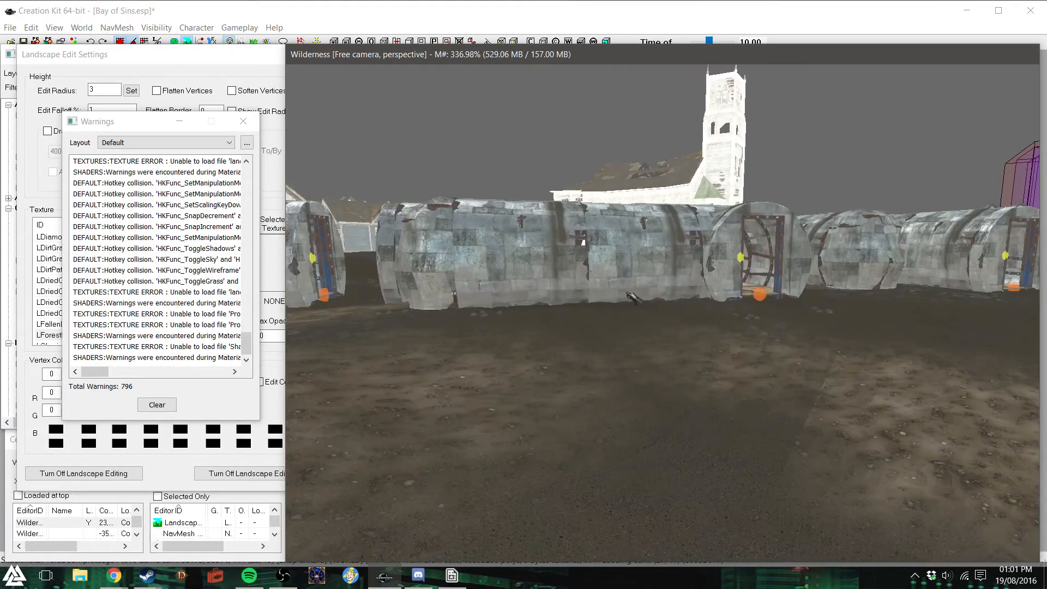
scroll(623, 290, up, 1)
key(shift)
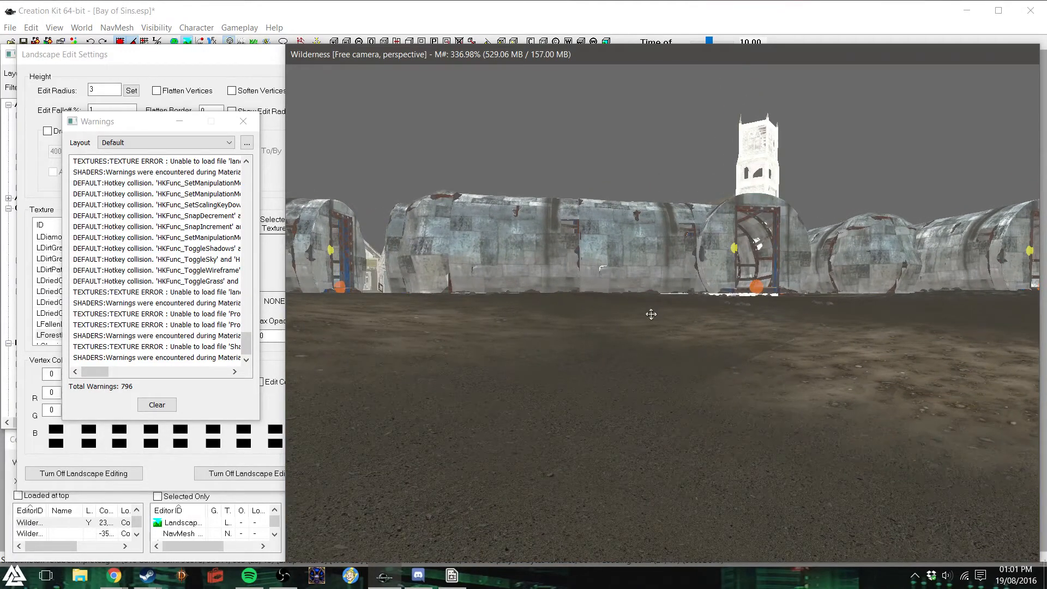
key(shift)
drag(781, 294, 785, 290)
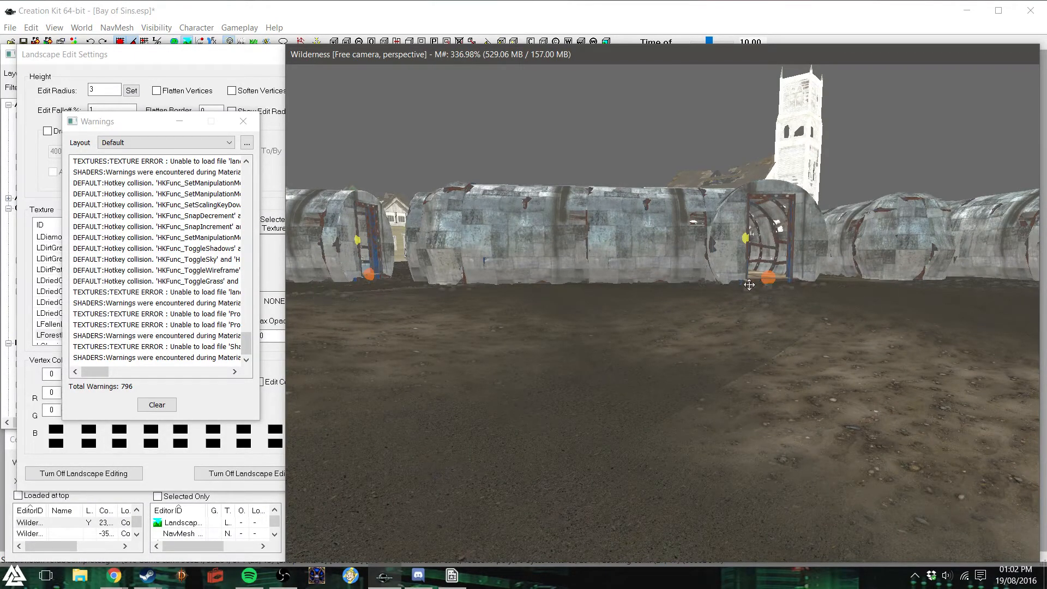
drag(744, 284, 743, 283)
shift+middle_drag(744, 283, 745, 295)
shift+middle_drag(519, 286, 487, 296)
- Sculpt the ground along the base of the fifth shack at the house end of the row
scroll(442, 304, down, 6)
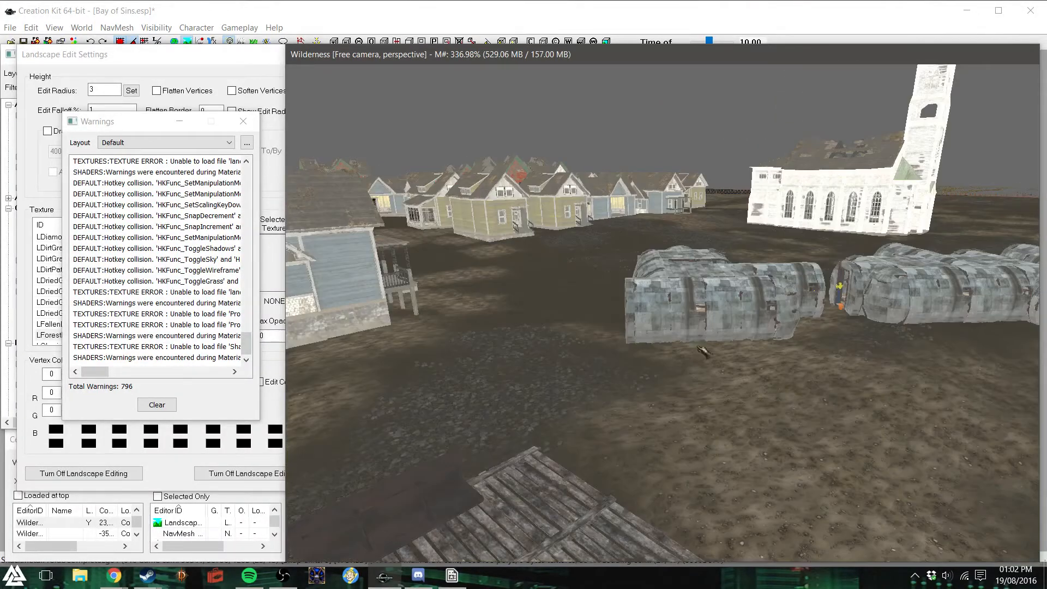
scroll(696, 346, up, 4)
shift+middle_drag(697, 345, 692, 334)
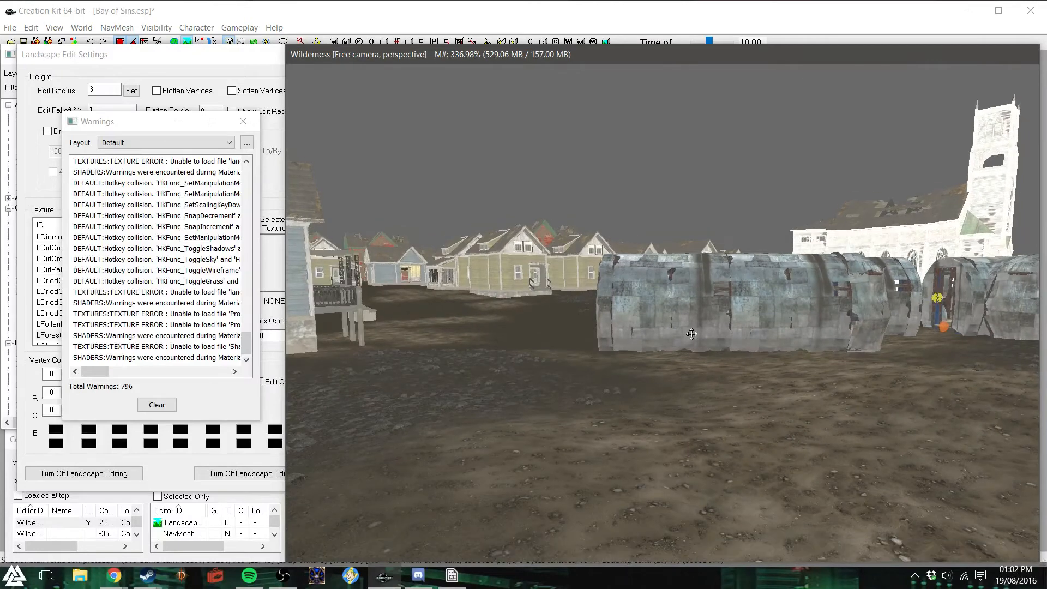
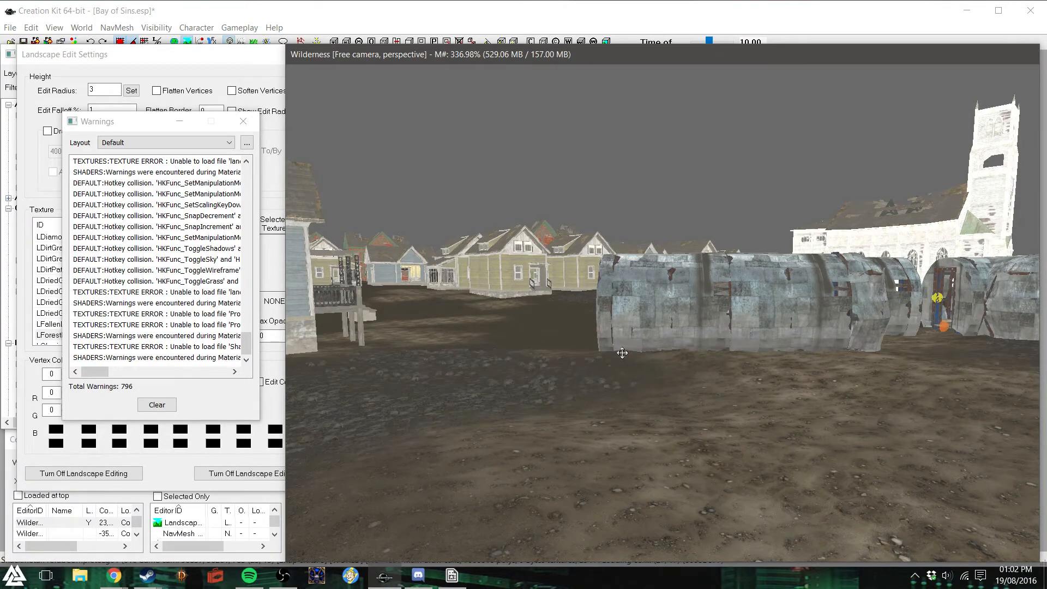
- Adjust the ground height along the bases of the corrugated metal shacks and in front of their doorways
shift+middle_drag(600, 346, 687, 365)
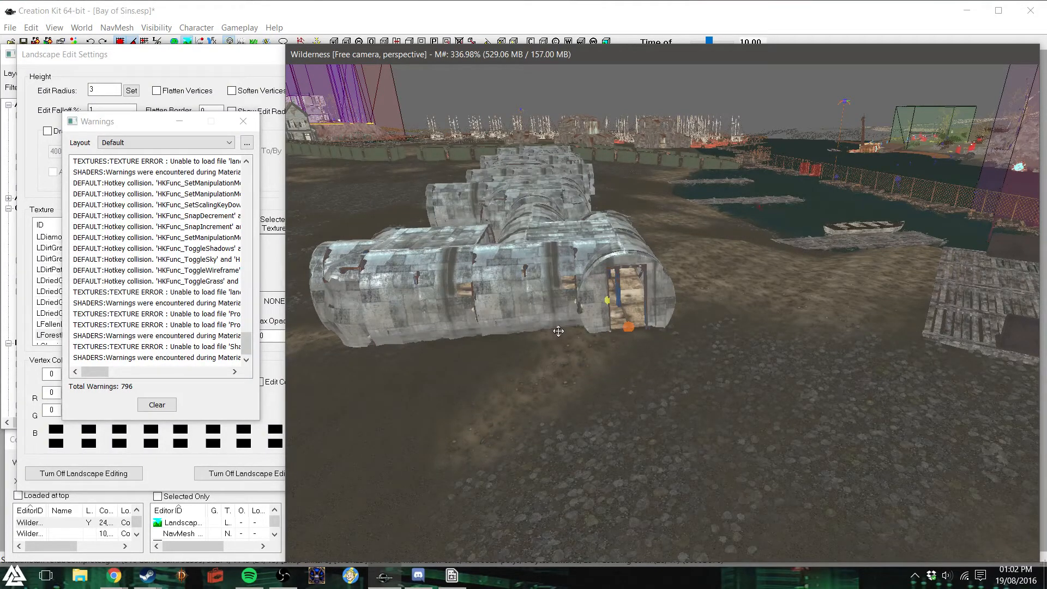
shift+middle_drag(526, 333, 605, 329)
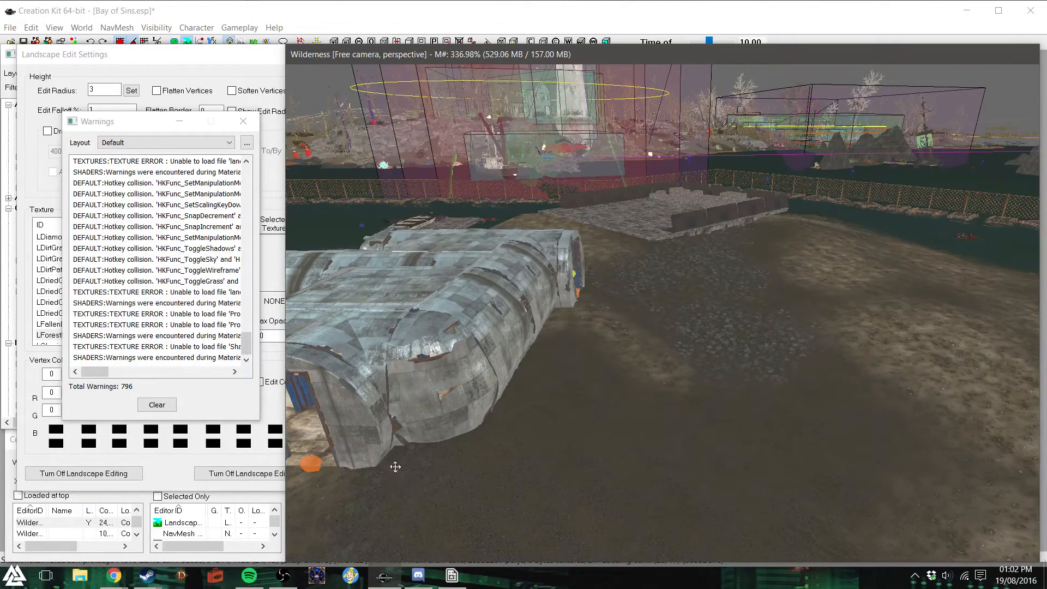
scroll(391, 472, down, 4)
shift+middle_drag(402, 466, 604, 323)
scroll(604, 322, up, 2)
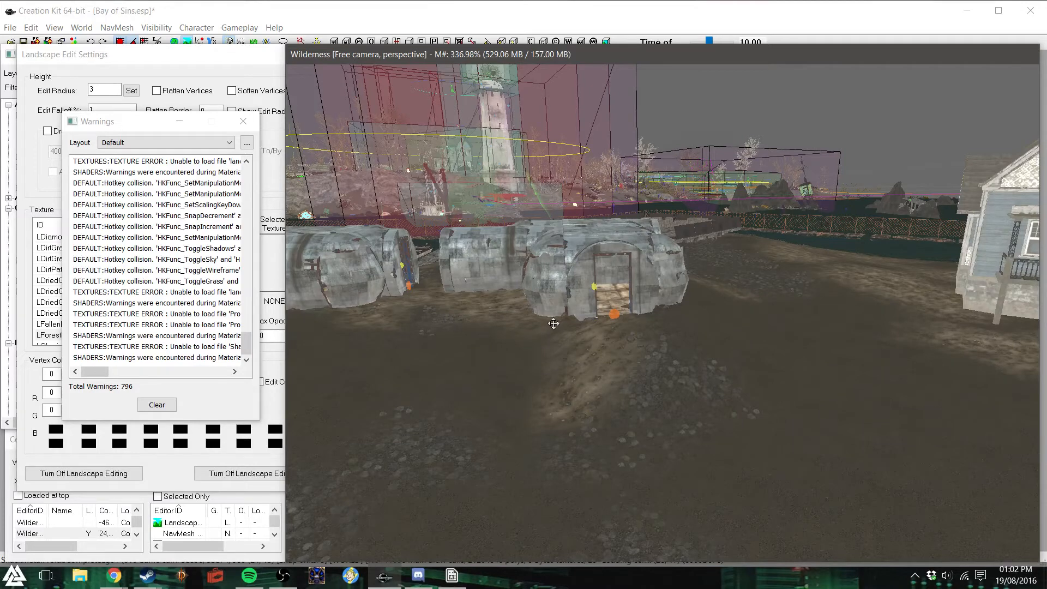
shift+middle_drag(556, 317, 575, 331)
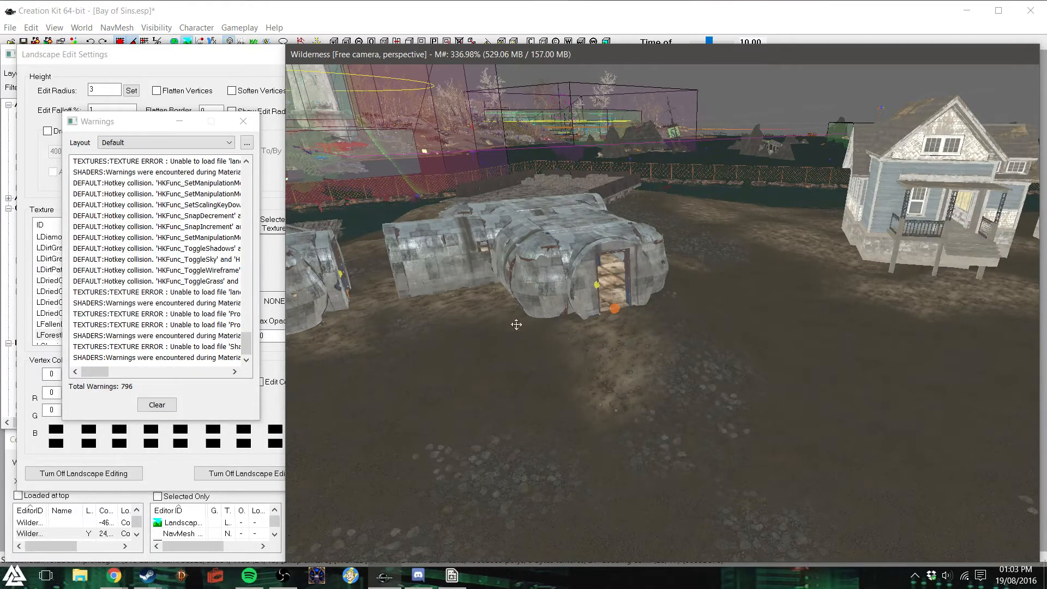
scroll(427, 314, up, 3)
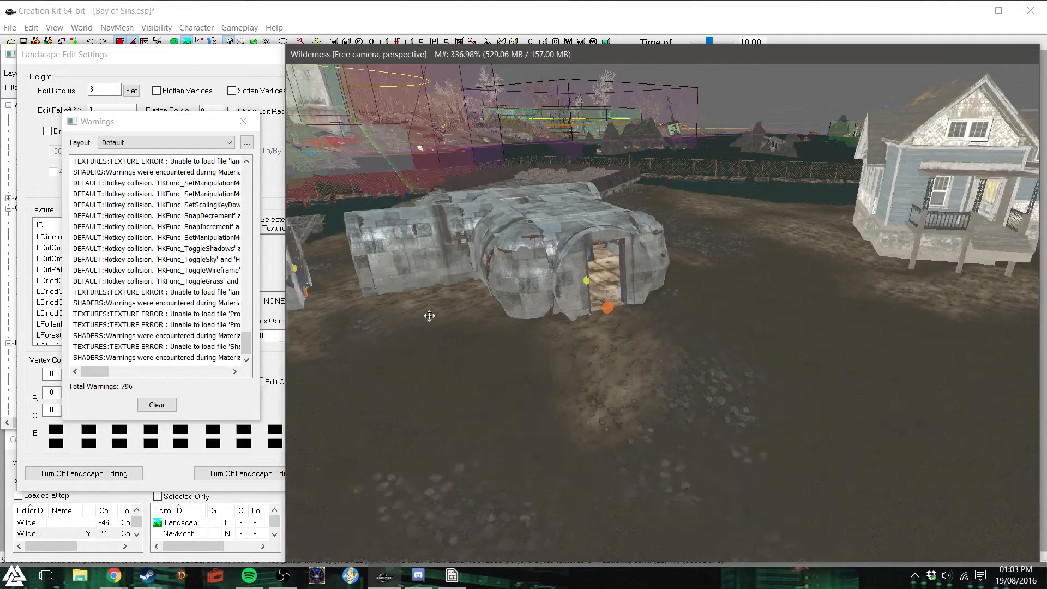
shift+middle_drag(432, 332, 481, 331)
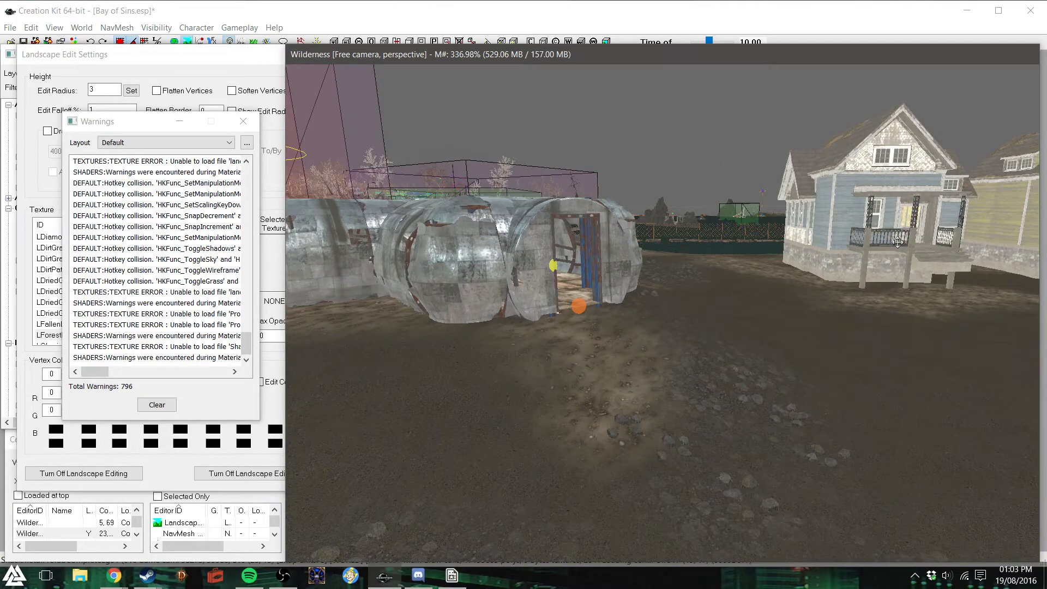
- Close the warnings list and leave landscape editing, with the first blue porch house in view
click(243, 121)
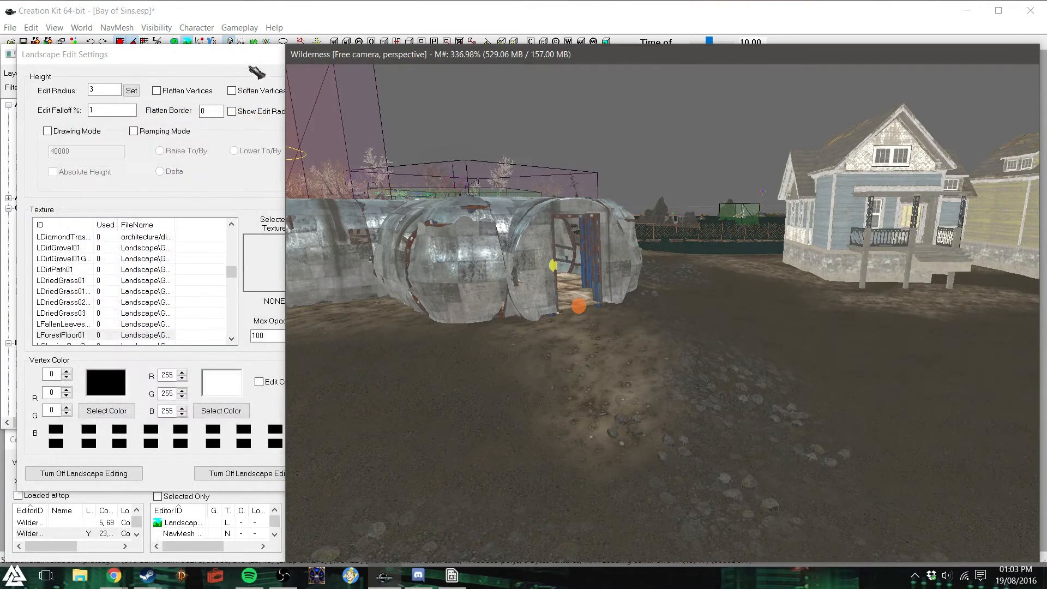
click(275, 54)
click(584, 60)
middle_drag(791, 254, 792, 254)
scroll(792, 254, up, 3)
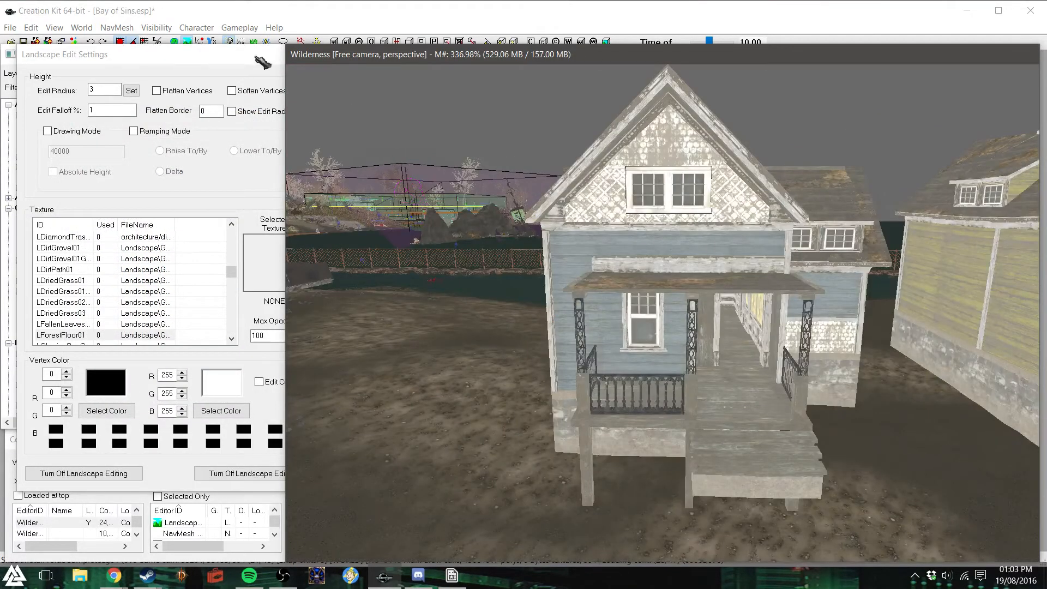
key(h)
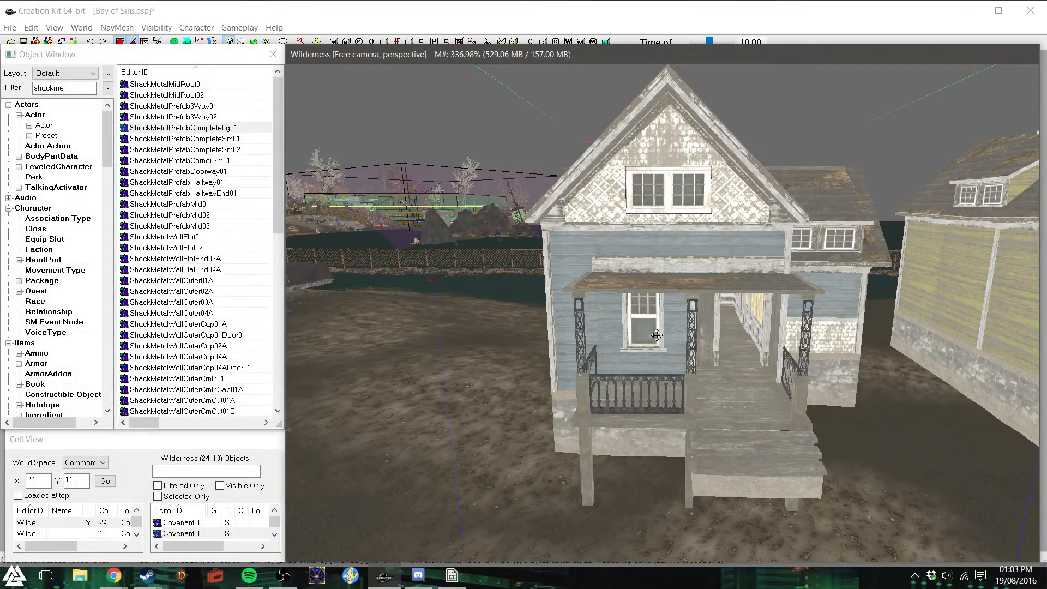
- Lower the first blue porch house vertically until its porch posts and foundation sit in the ground
click(656, 335)
drag(657, 335, 657, 392)
key(d)
middle_drag(678, 342, 702, 339)
- Lower the neighbouring yellow house and the blue house beyond it so their raised foundations sink into the terrain
click(689, 328)
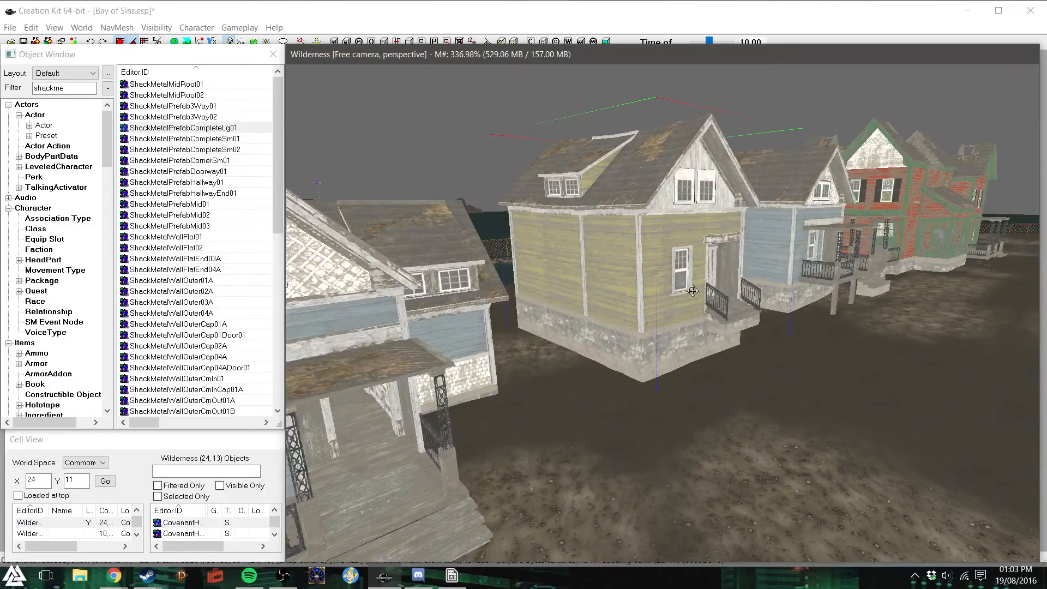
drag(692, 291, 692, 341)
click(819, 255)
key(z)
drag(821, 258, 822, 294)
- Lower the large ruined red house with the bay window, beside the blue house, along the vertical axis
click(895, 256)
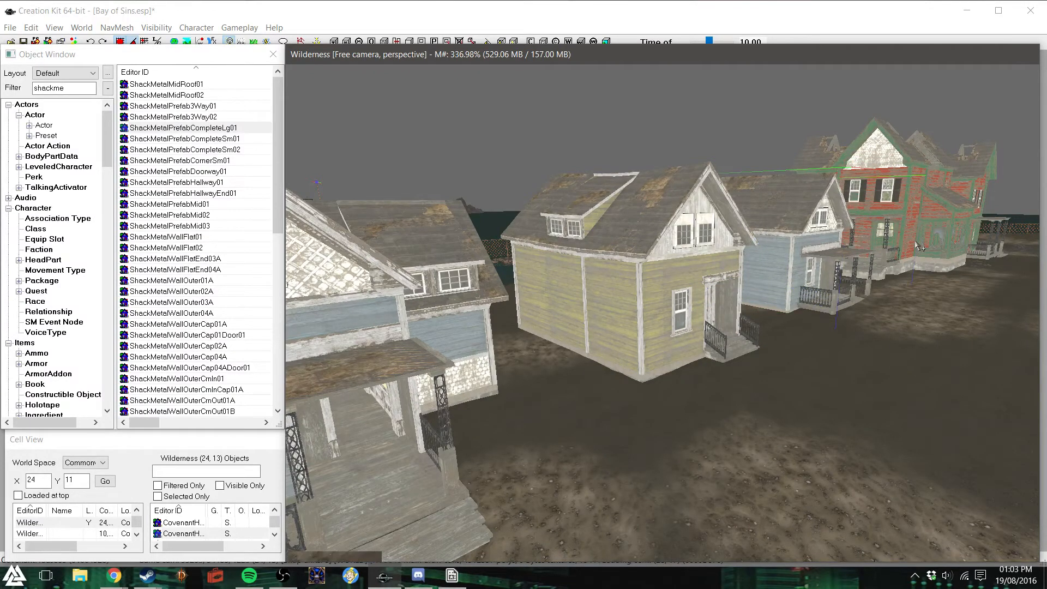
scroll(918, 246, down, 3)
shift+middle_drag(821, 268, 767, 276)
scroll(769, 278, up, 5)
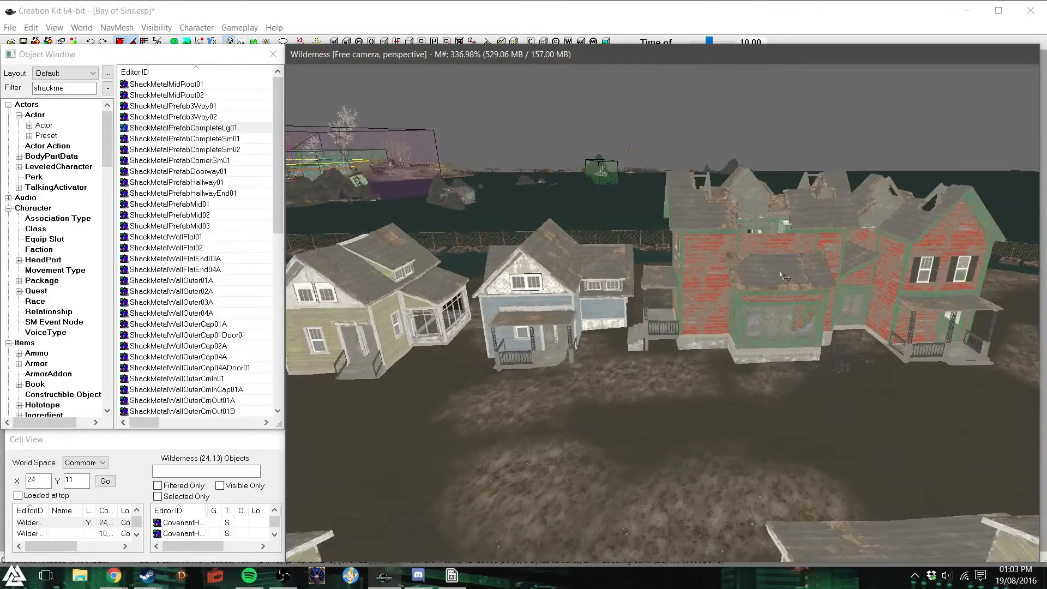
key(z)
drag(734, 311, 733, 332)
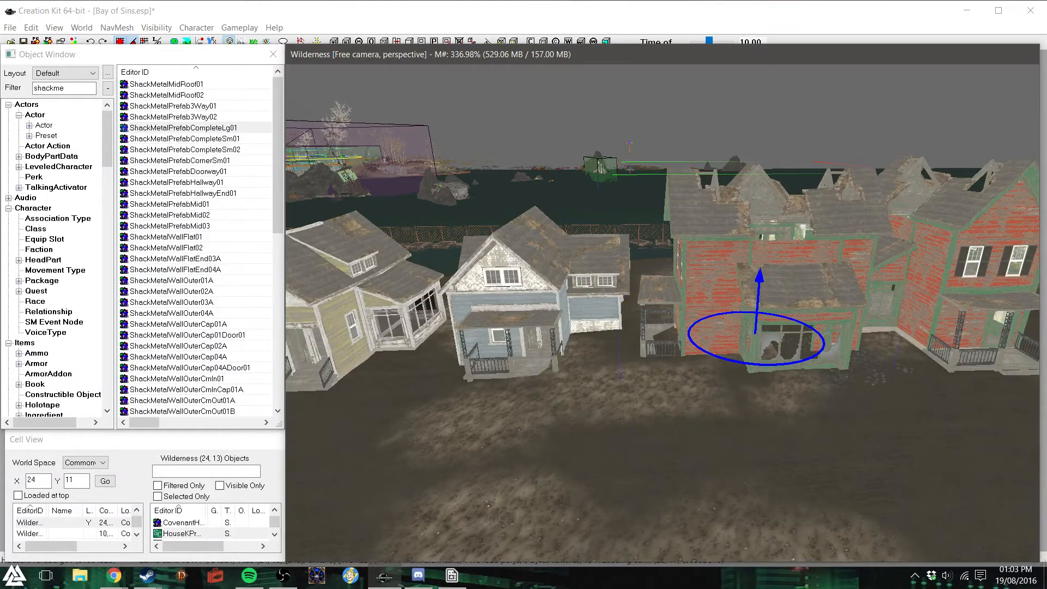
shift+middle_drag(761, 316, 793, 316)
- Lower the two adjacent blue porch houses on the opposite street so their foundations meet the ground
shift+middle_drag(691, 331, 762, 342)
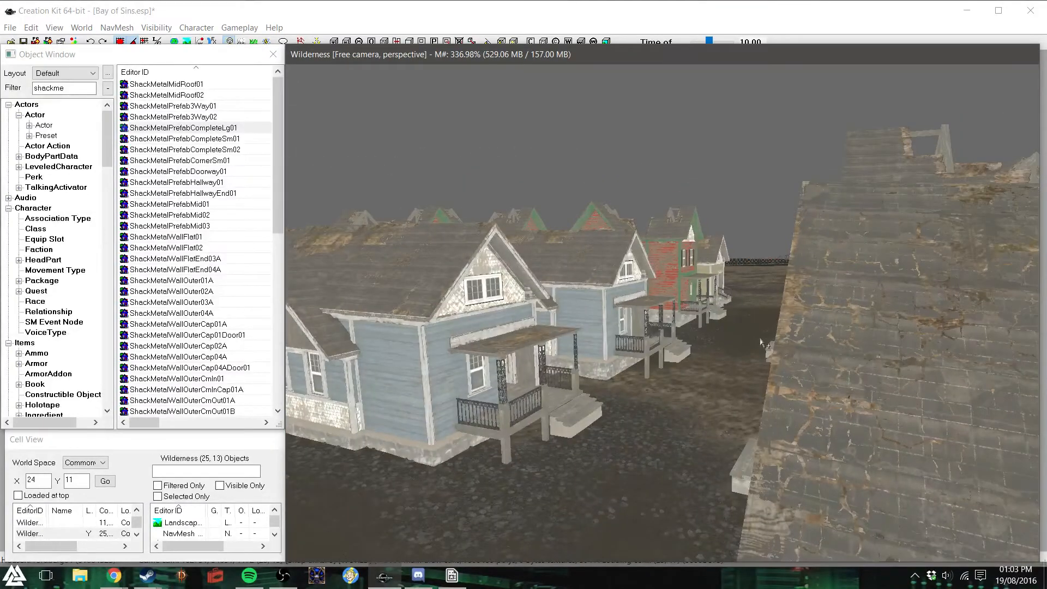
click(515, 354)
mouse_move(500, 374)
mouse_down()
mouse_move(500, 397)
mouse_move(510, 372)
mouse_up()
click(603, 312)
drag(614, 316, 615, 333)
- Lower the red house and the remaining houses farther along the same street to ground level
shift+middle_drag(694, 288, 682, 304)
click(741, 209)
drag(752, 202, 747, 218)
drag(850, 165, 844, 179)
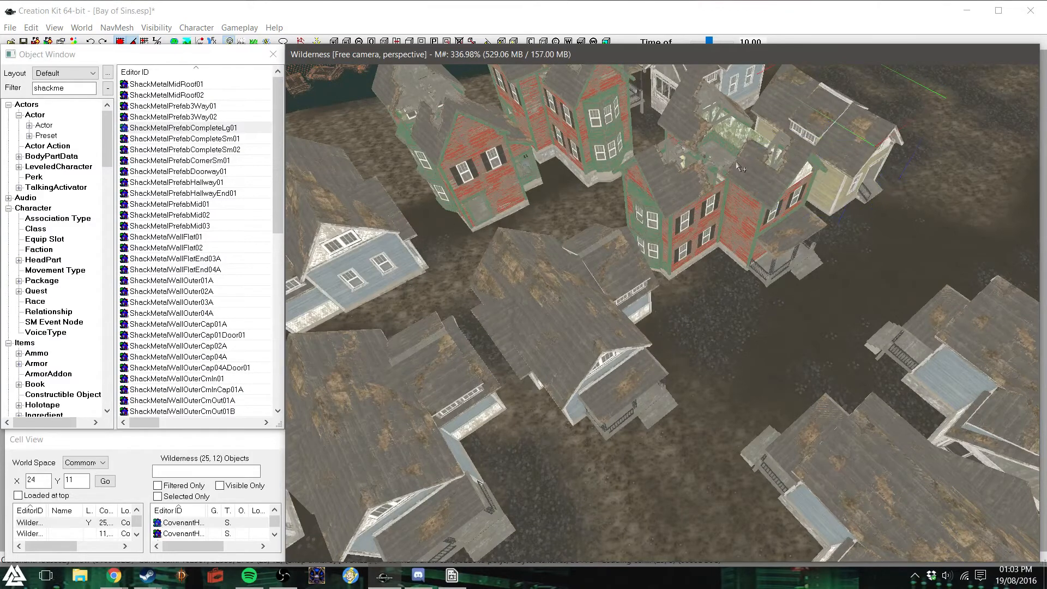
- Lower the blue porch house and the large red bay-window house by the waterfront onto the terrain
scroll(741, 163, down, 5)
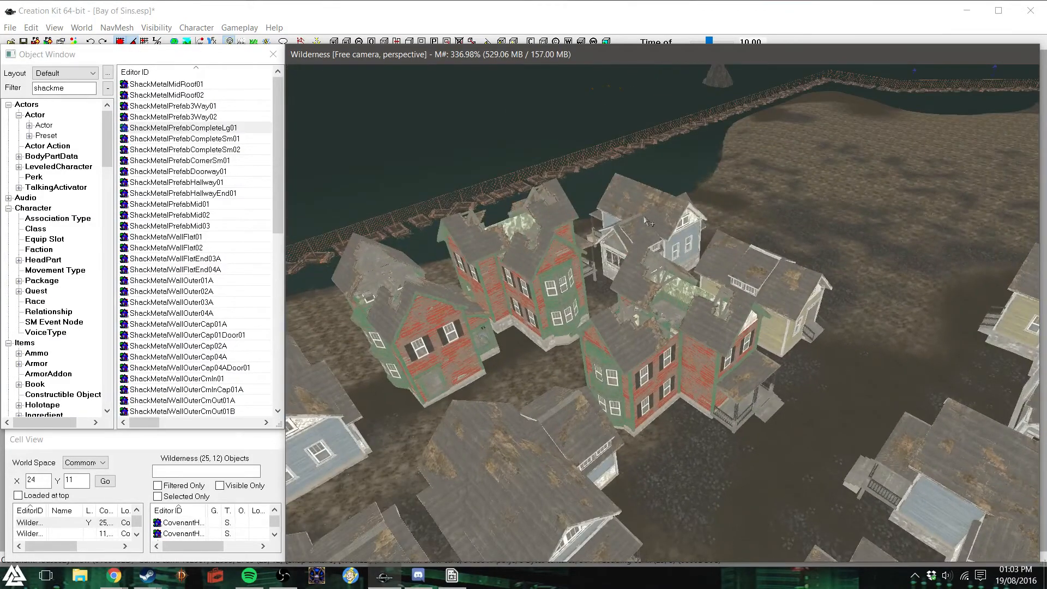
shift+middle_drag(637, 257, 733, 259)
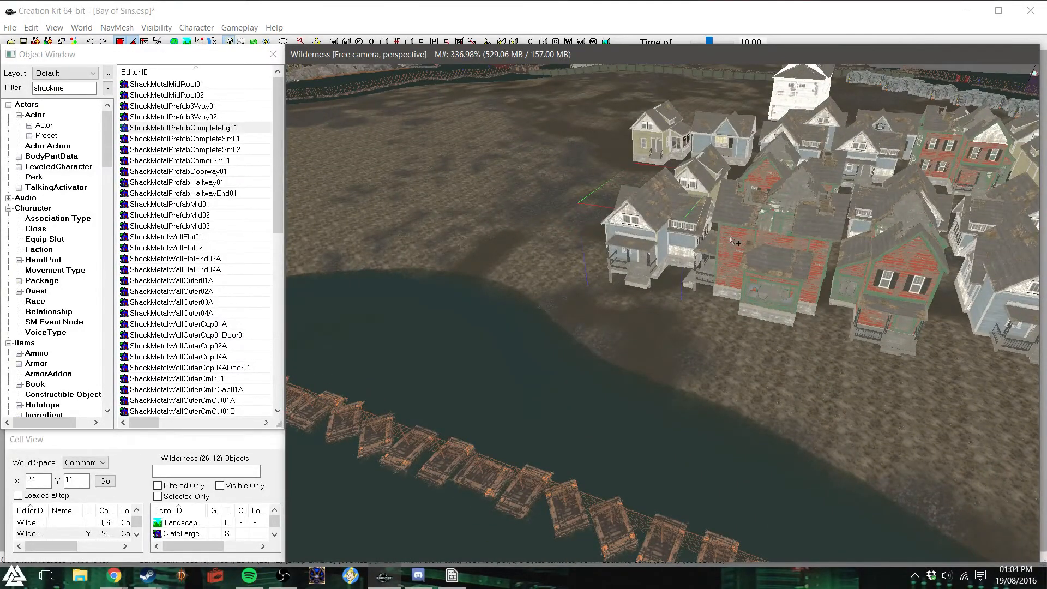
scroll(734, 242, up, 3)
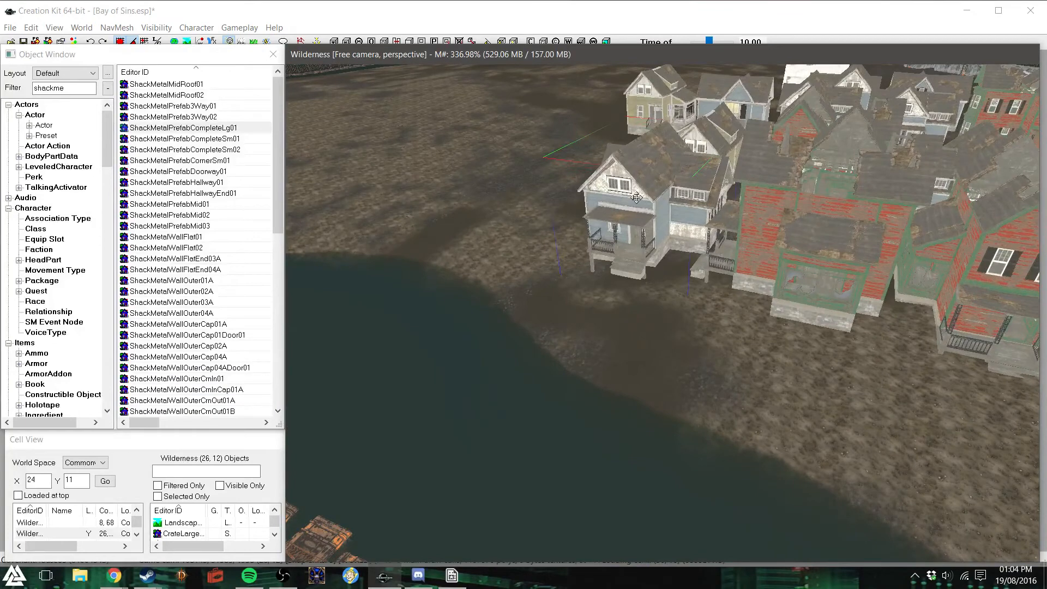
drag(644, 203, 645, 217)
click(773, 275)
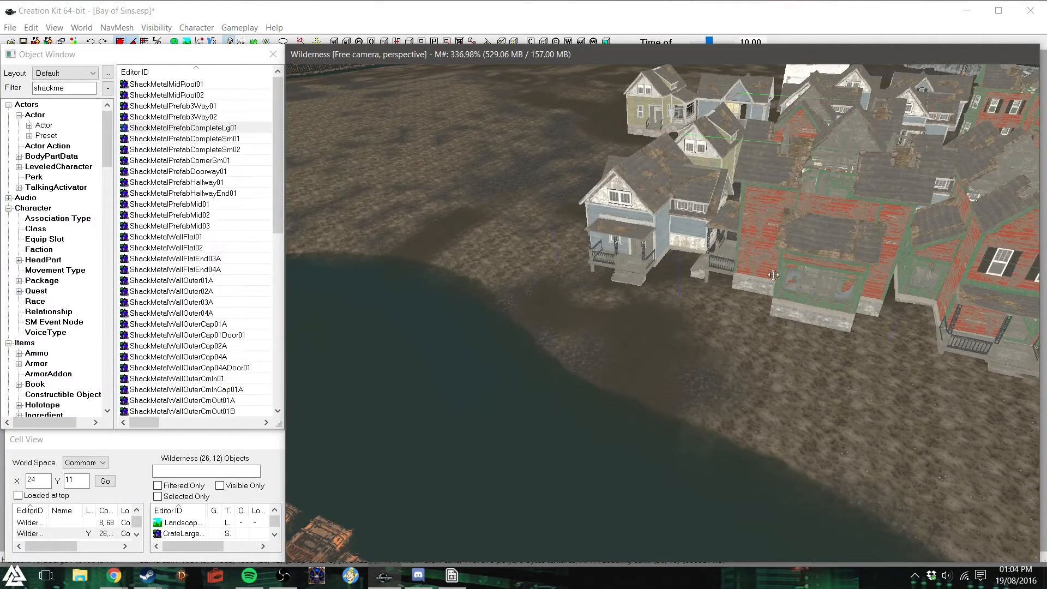
drag(785, 241, 757, 319)
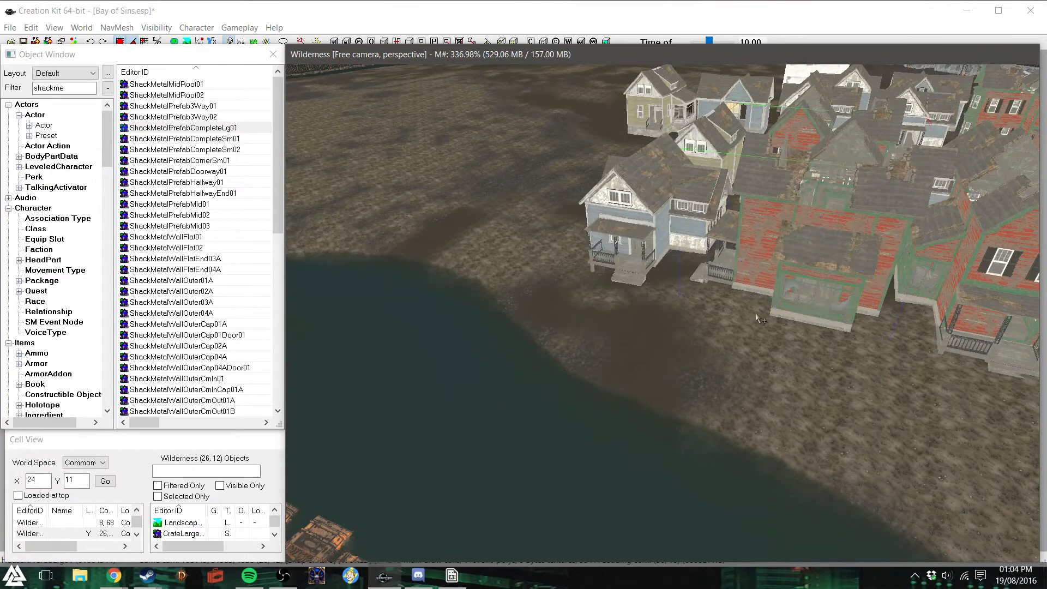
- Lower the blue porch house next to the blue garage building vertically until its porch posts reach the ground
shift+middle_drag(764, 319, 800, 315)
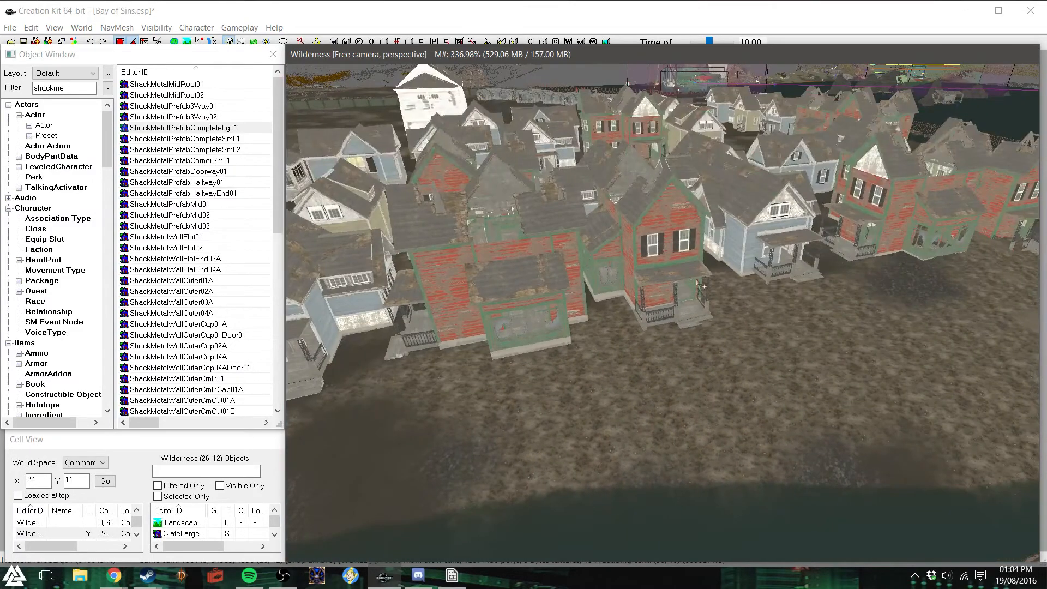
scroll(677, 293, up, 5)
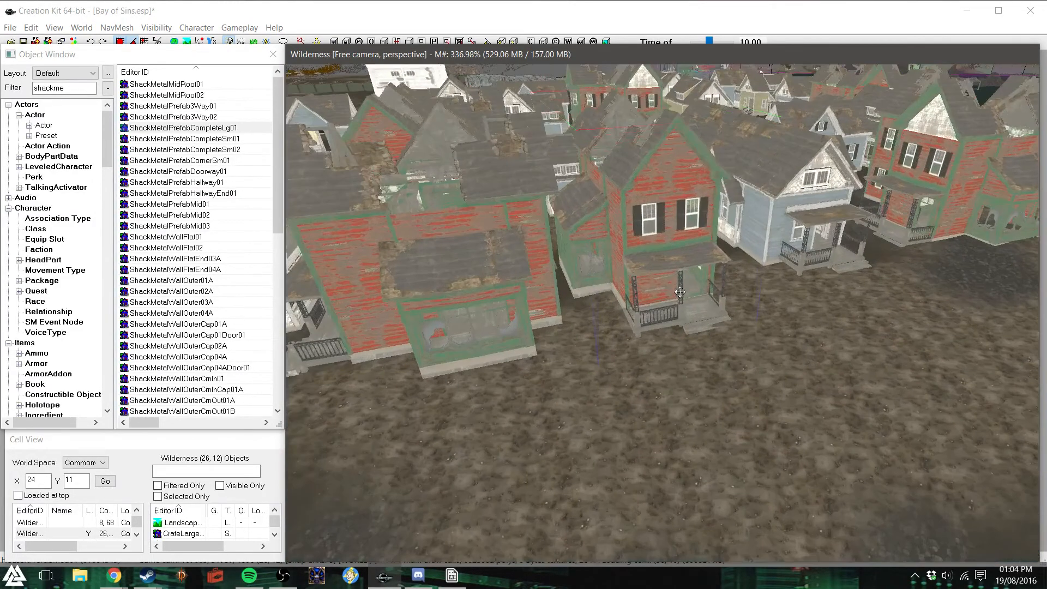
scroll(674, 284, up, 5)
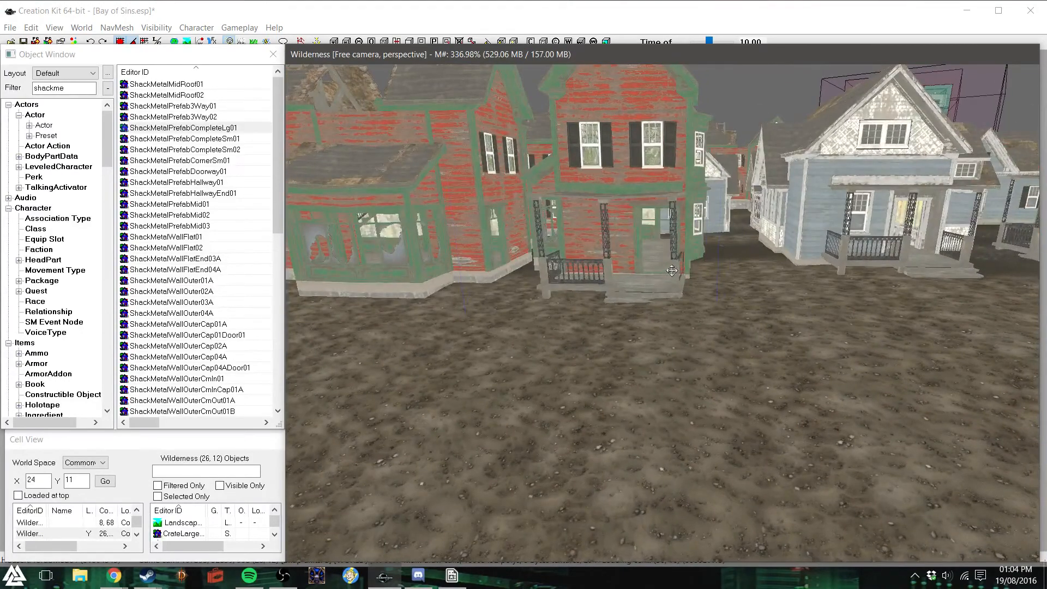
shift+middle_drag(671, 271, 622, 182)
scroll(613, 185, down, 4)
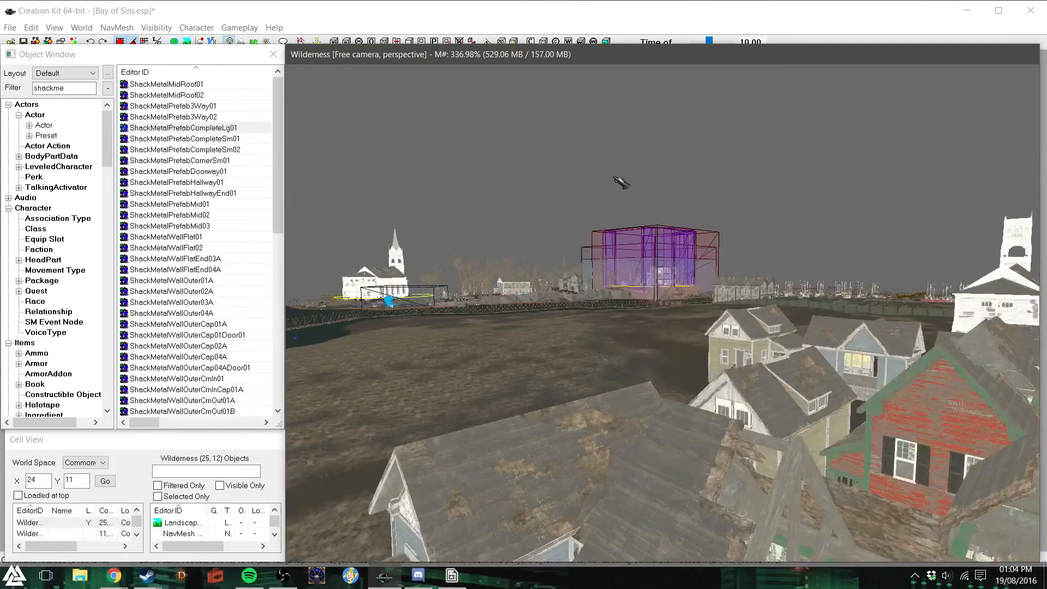
shift+middle_drag(762, 385, 934, 412)
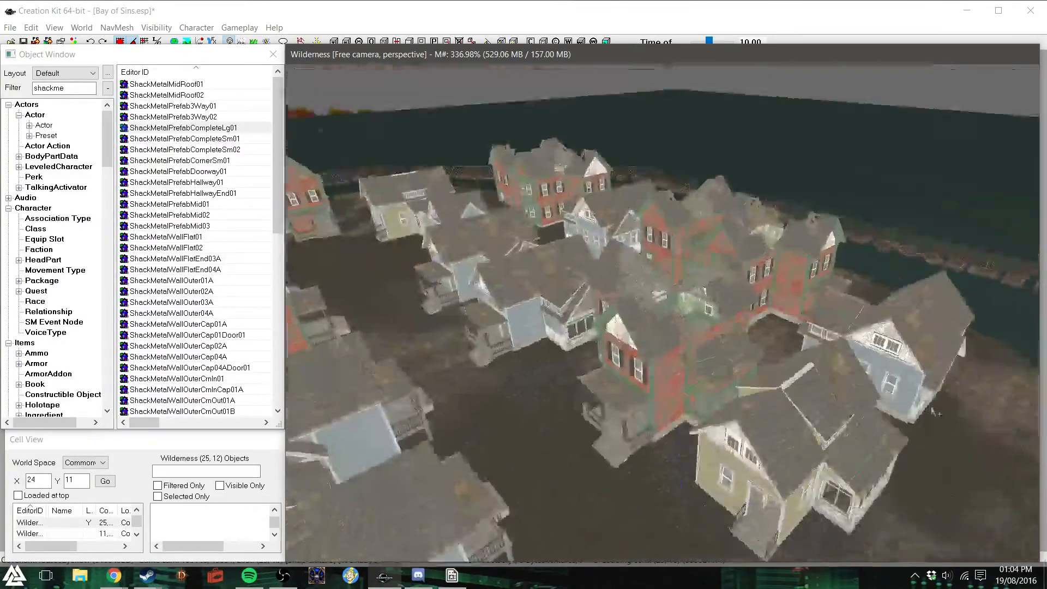
shift+middle_drag(846, 420, 561, 307)
click(567, 309)
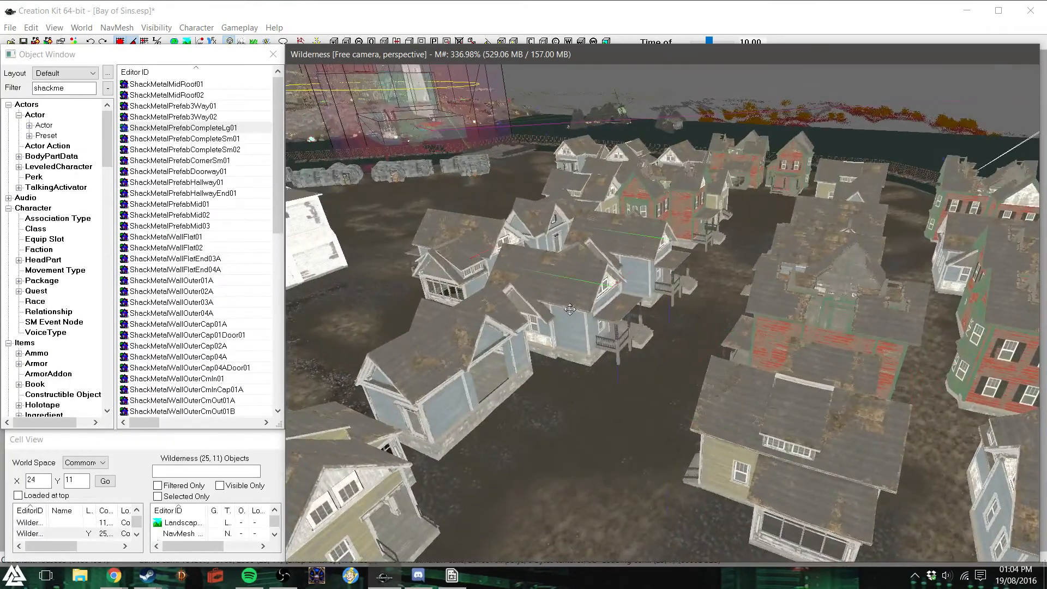
key(z)
drag(570, 308, 570, 320)
- Lower the next blue porch house in the row to ground level and dismiss the warnings list
click(652, 260)
key(z)
drag(652, 259, 653, 268)
click(690, 194)
key(z)
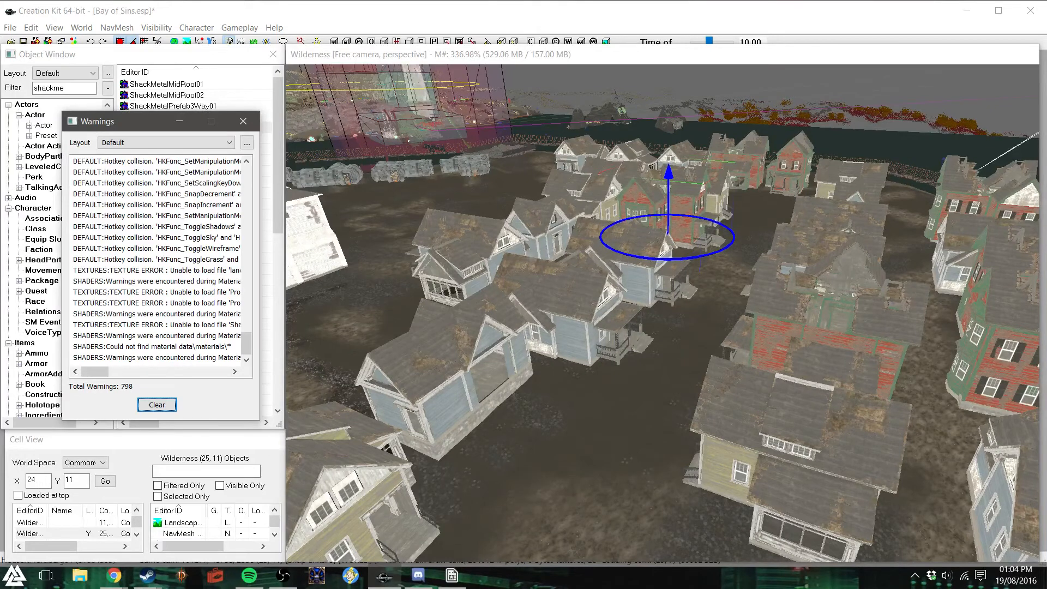
click(243, 122)
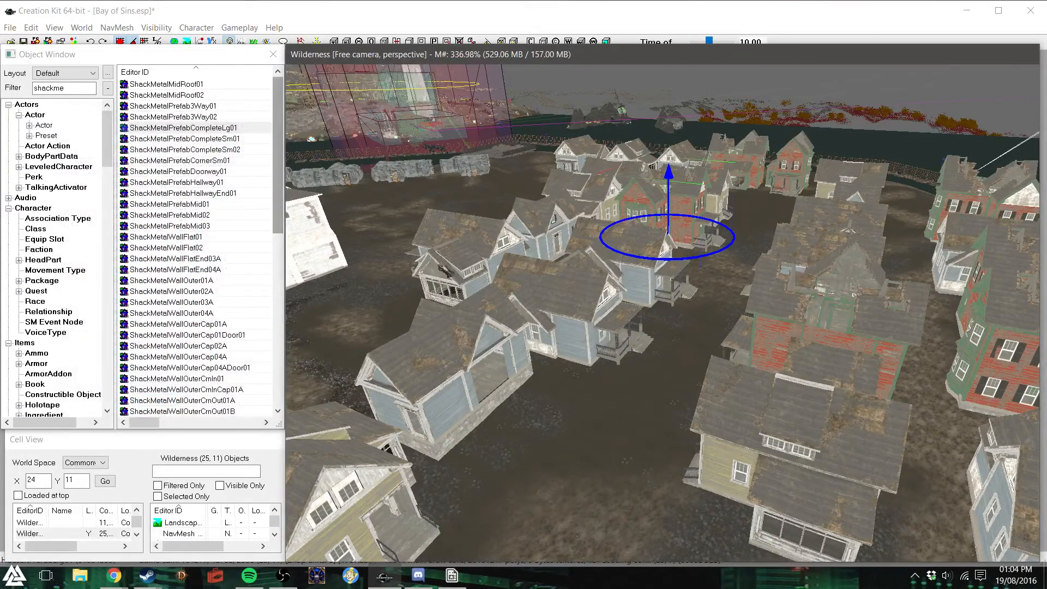
- Lower the blue garage building and the yellow house beside it so their stone foundations sink into the ground
drag(458, 351, 458, 355)
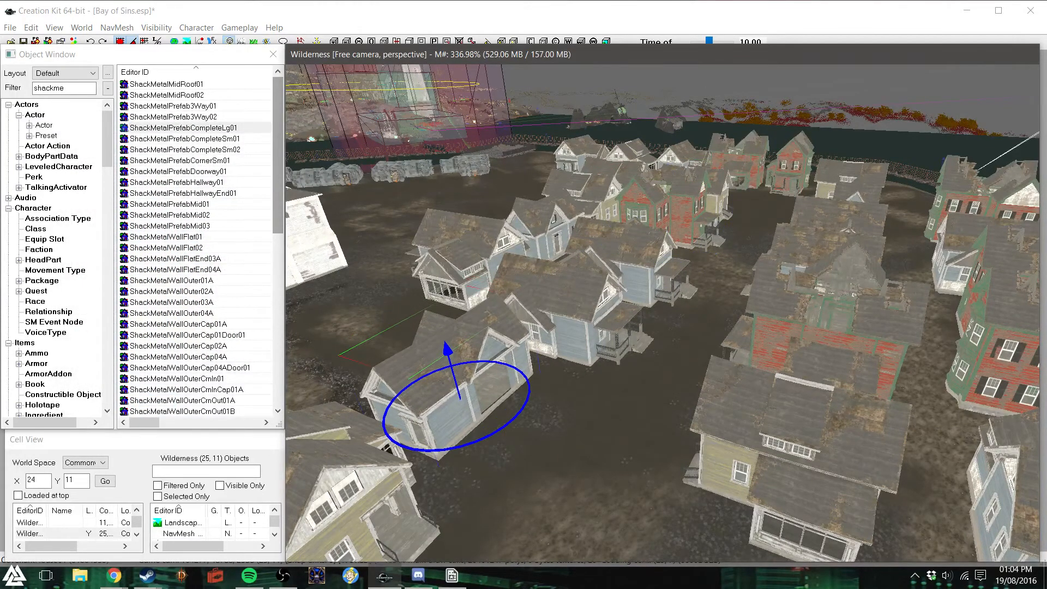
click(380, 487)
drag(380, 487, 386, 500)
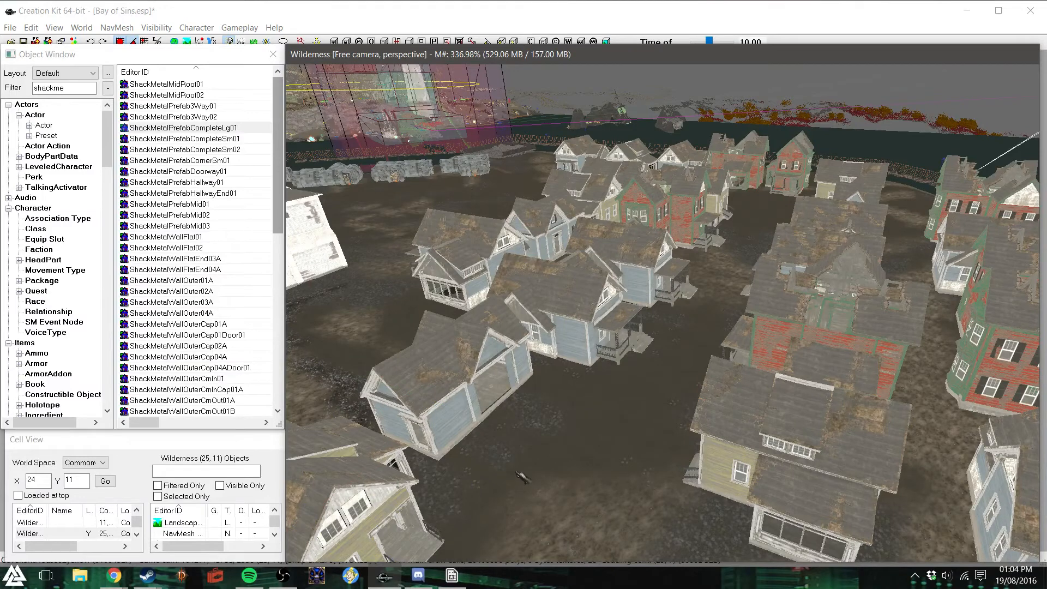
shift+middle_drag(517, 472, 517, 469)
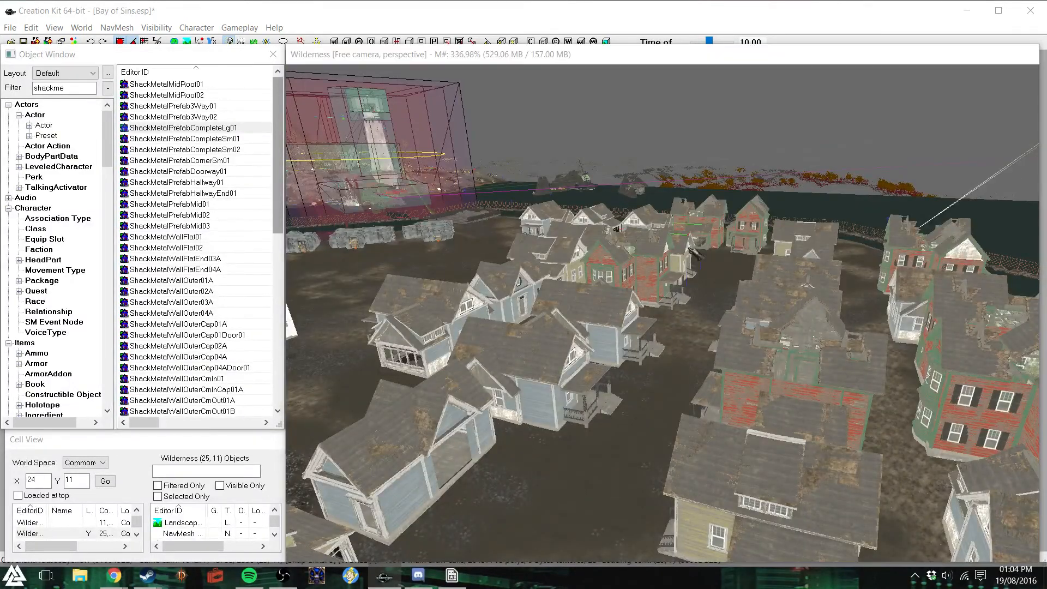
- Lower the yellow house at the end of the row to ground level and select the neighbouring yellow house
double_click(695, 254)
key(Escape)
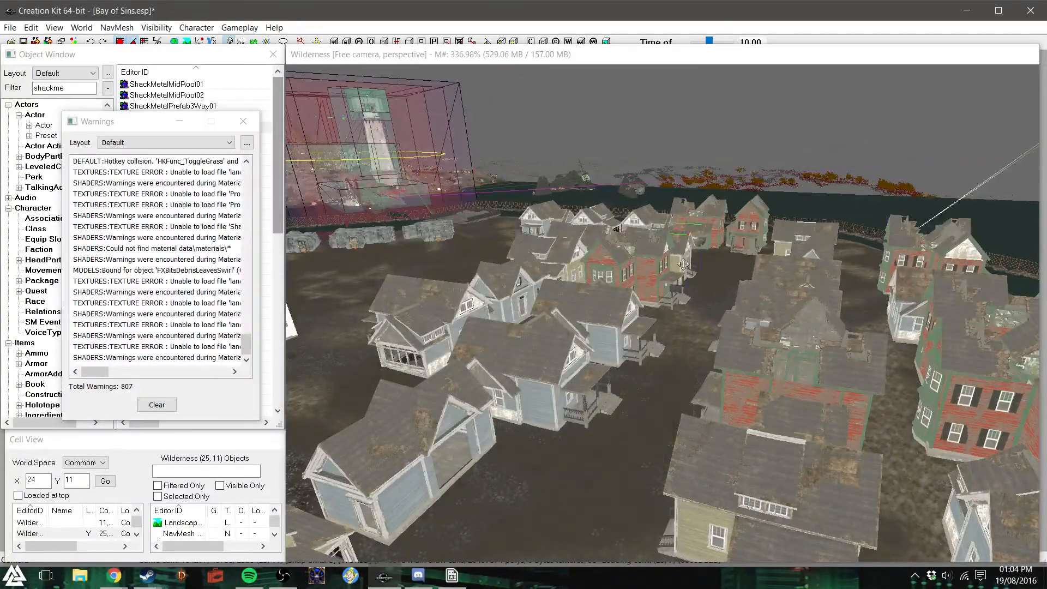
click(682, 53)
shift+middle_drag(660, 188, 679, 273)
scroll(661, 188, up, 5)
shift+middle_drag(573, 406, 565, 416)
drag(545, 413, 547, 424)
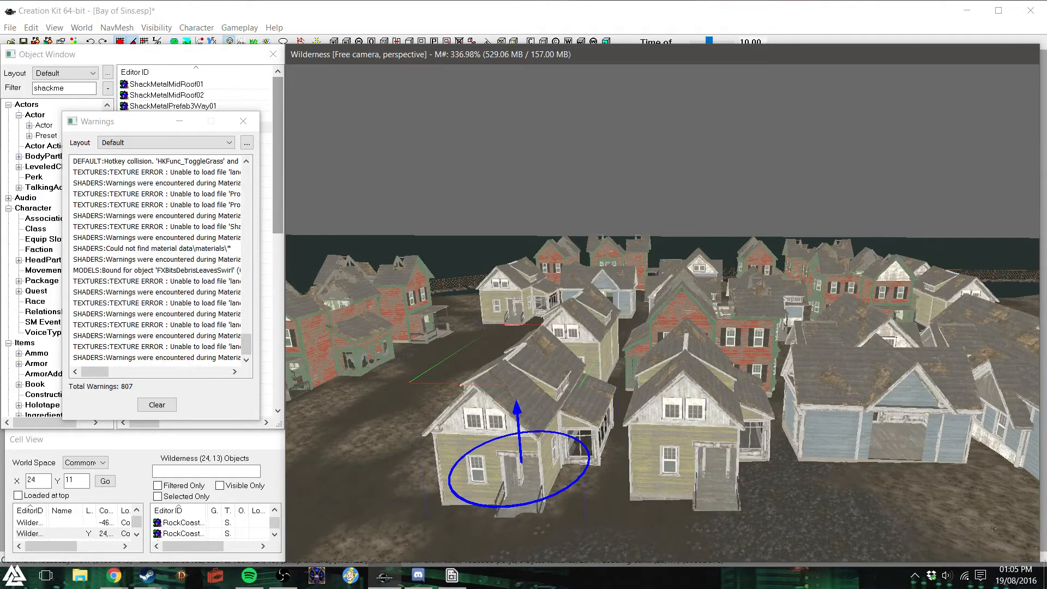
click(659, 447)
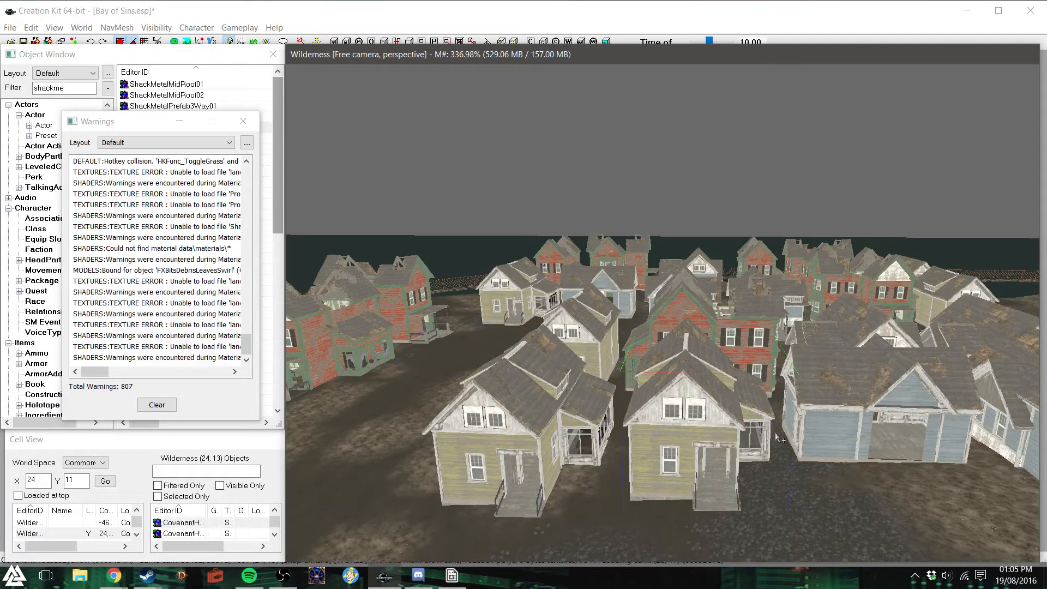
shift+middle_drag(780, 440, 816, 436)
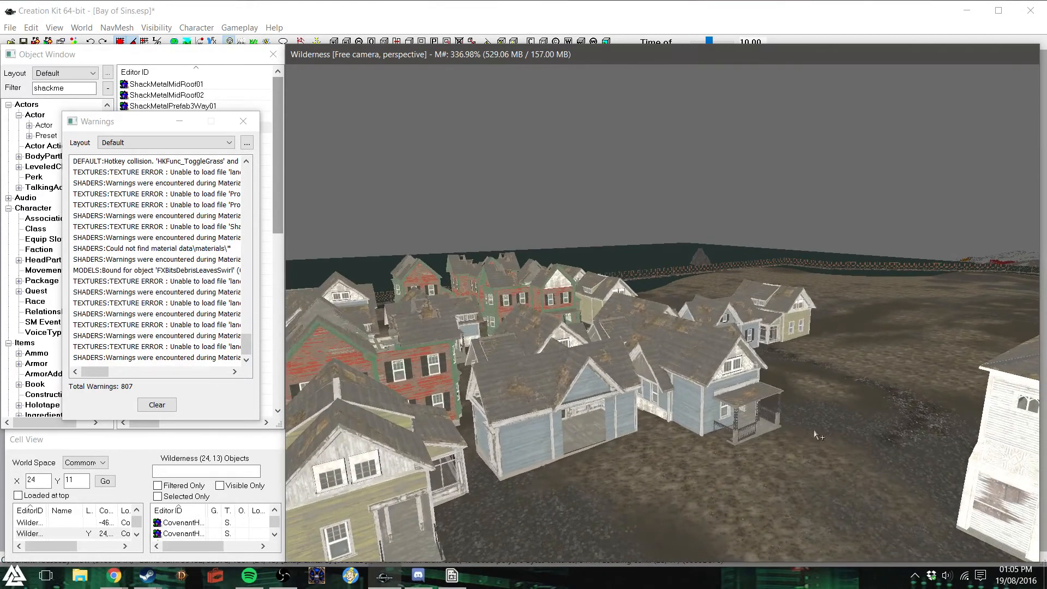
- Dismiss the warnings list and open the landscape editing settings
click(817, 436)
shift+middle_drag(809, 441, 719, 451)
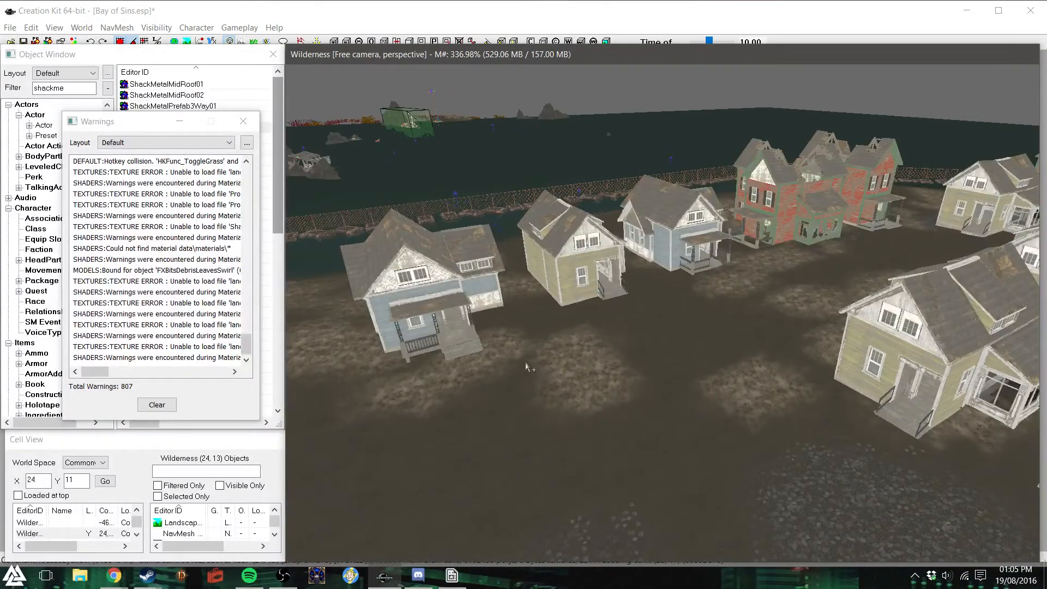
click(243, 121)
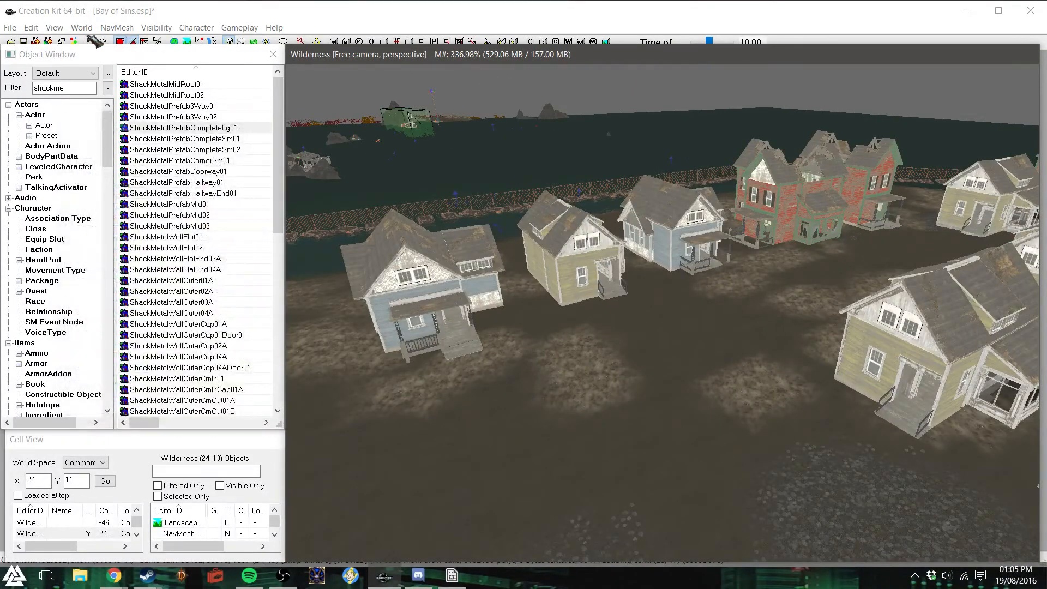
click(230, 12)
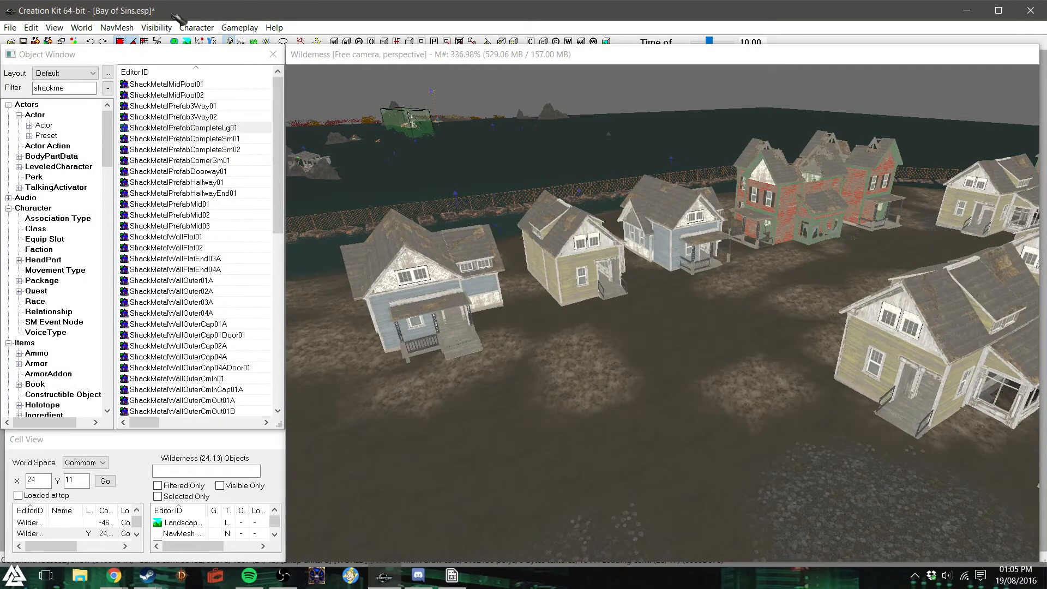
click(187, 42)
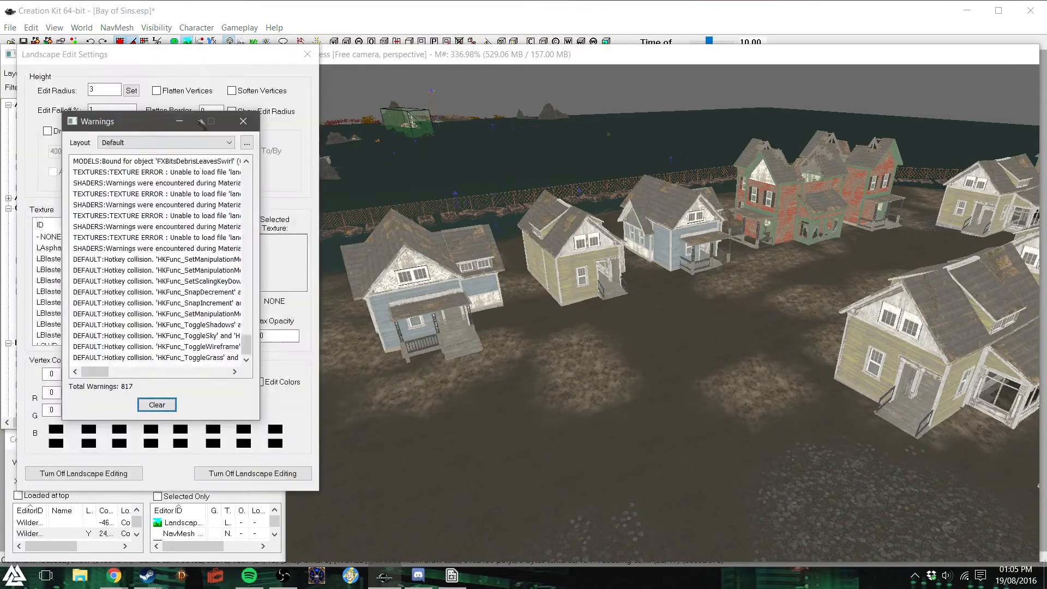
click(243, 121)
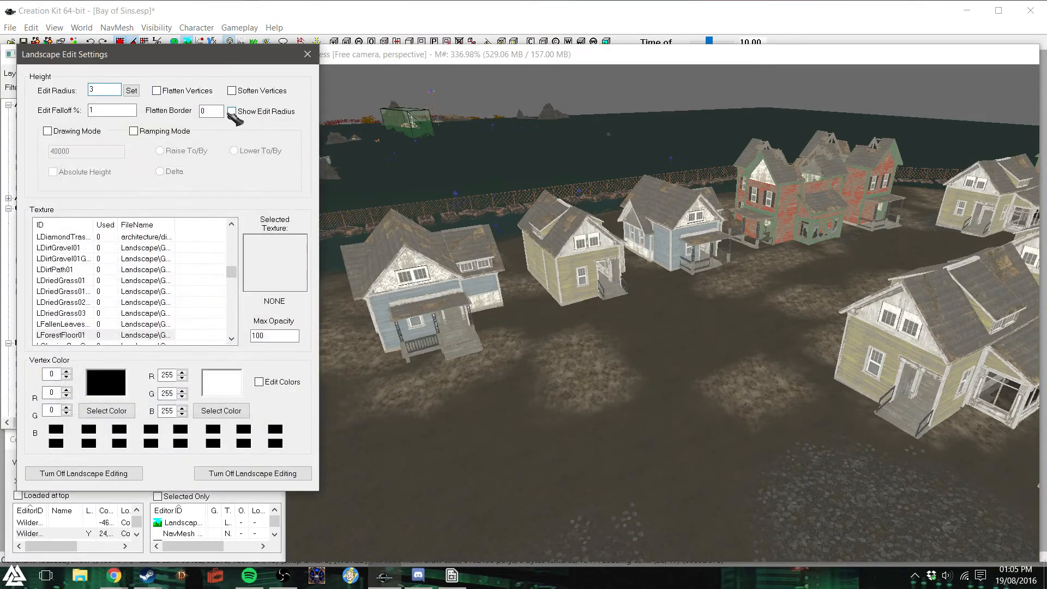
- Enable Flatten Vertices with a flatten border of 10 and show the edit radius
click(157, 91)
click(508, 328)
click(212, 111)
click(330, 116)
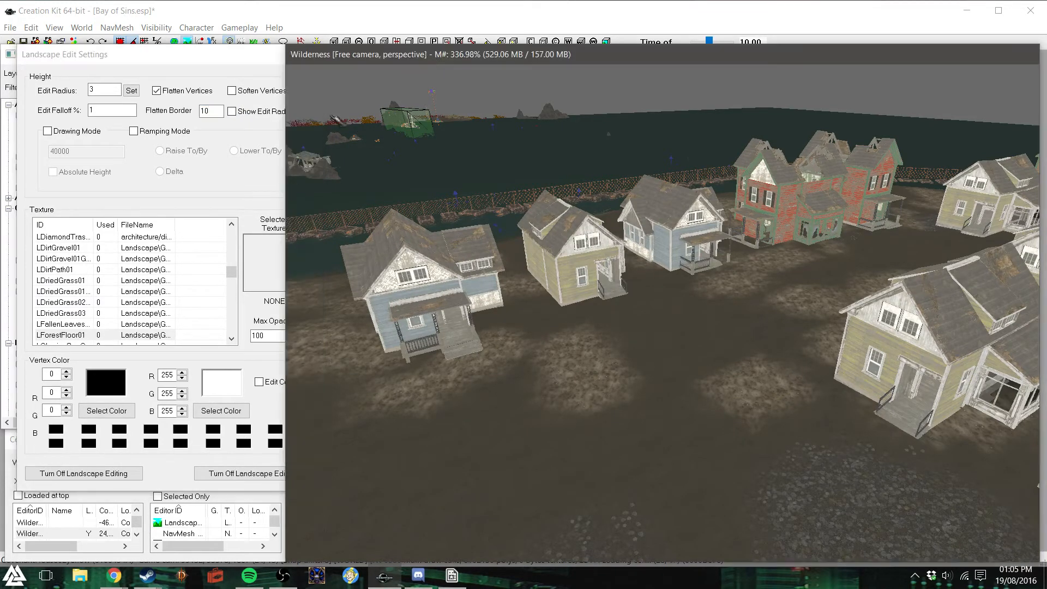
click(232, 112)
drag(218, 63, 193, 61)
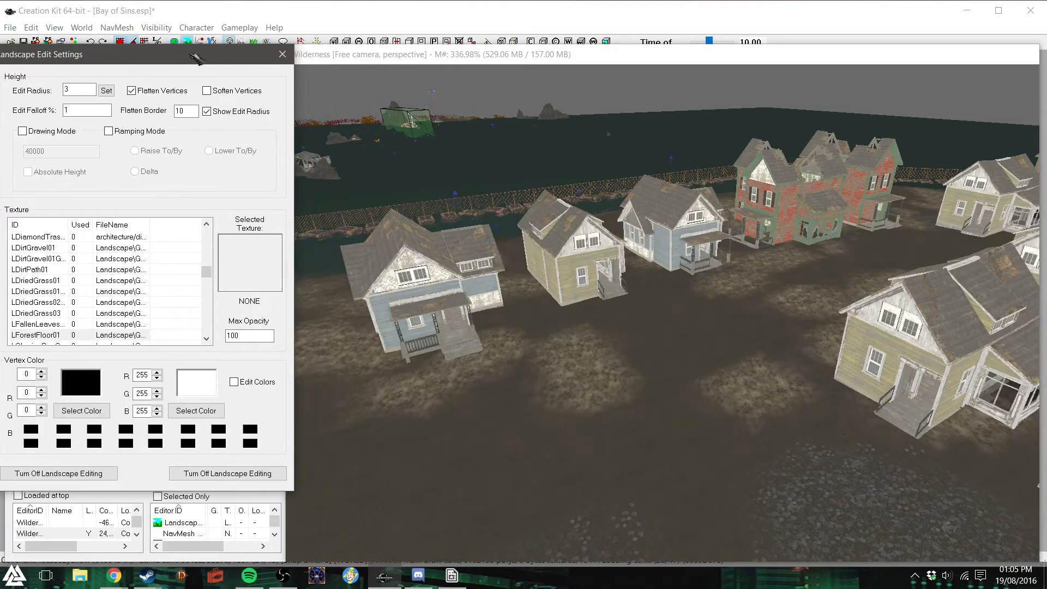
- Flatten the open ground in front of the house rows, reducing the flatten border to 3
click(545, 369)
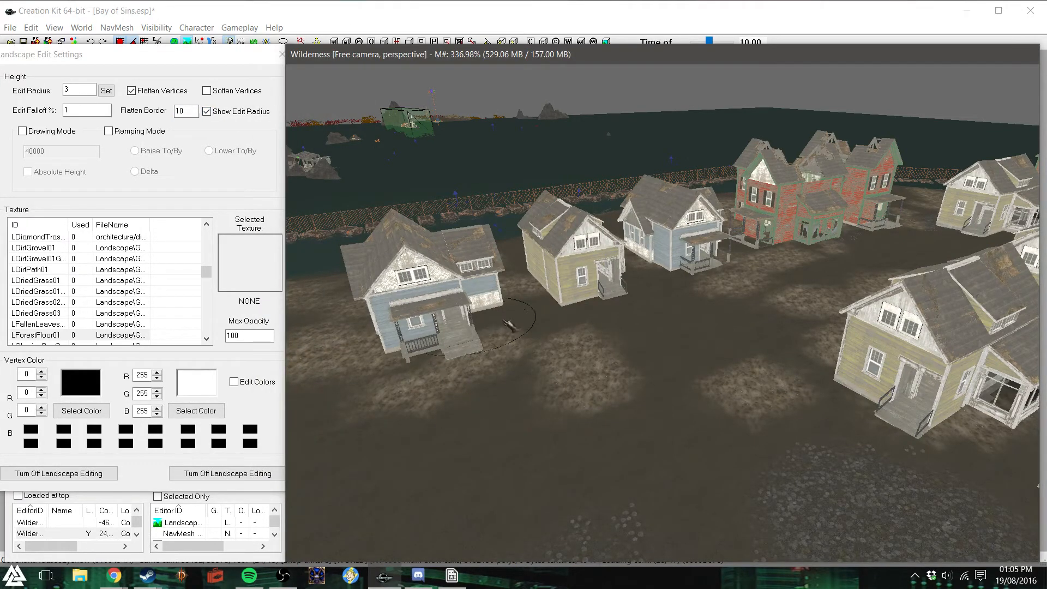
mouse_move(629, 297)
mouse_down()
mouse_move(867, 245)
mouse_move(986, 254)
mouse_move(927, 419)
mouse_move(850, 421)
mouse_up()
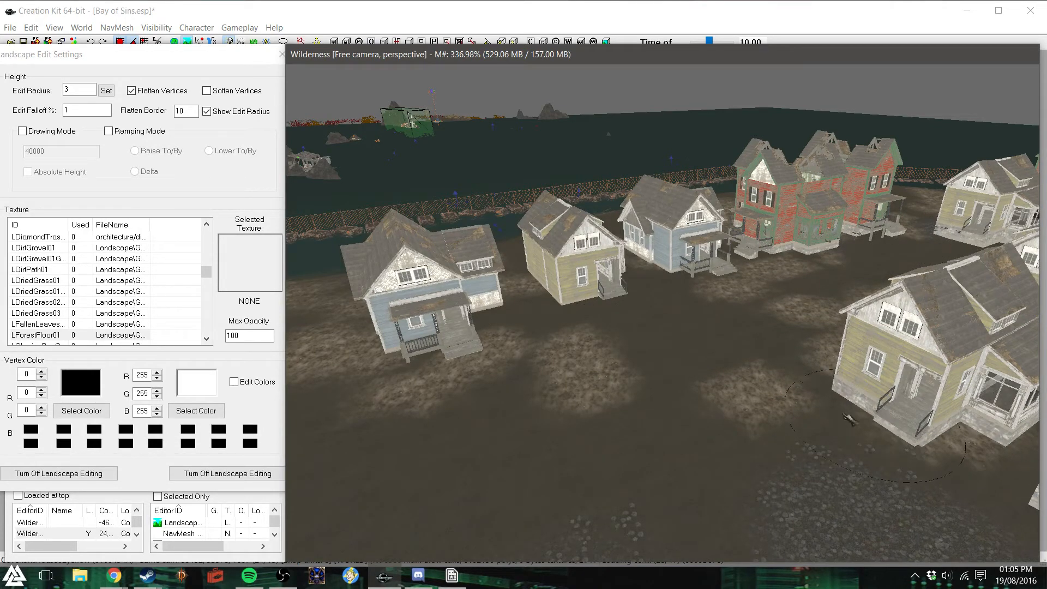
double_click(188, 112)
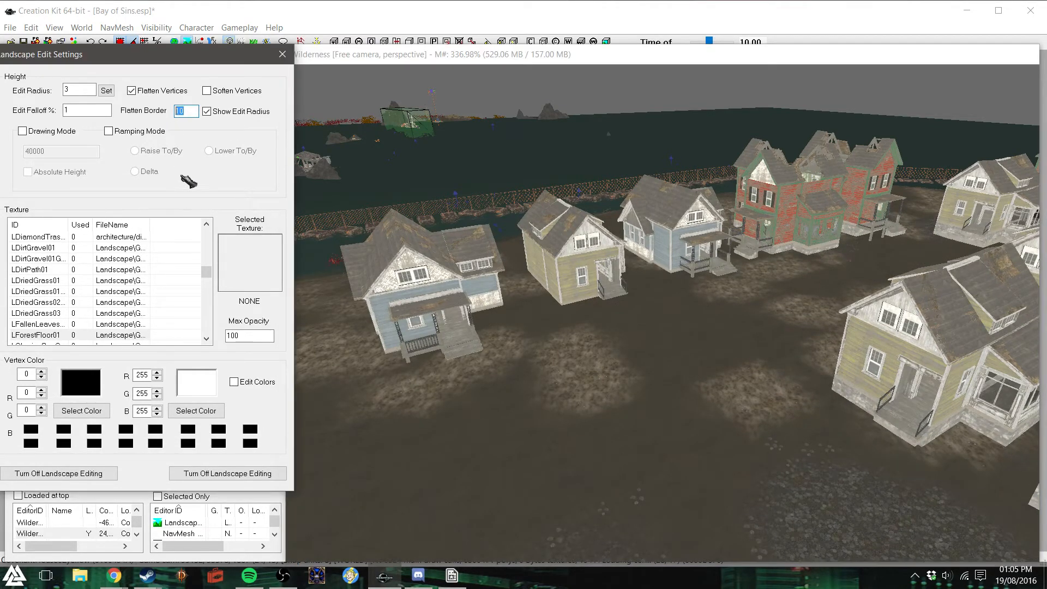
text(3)
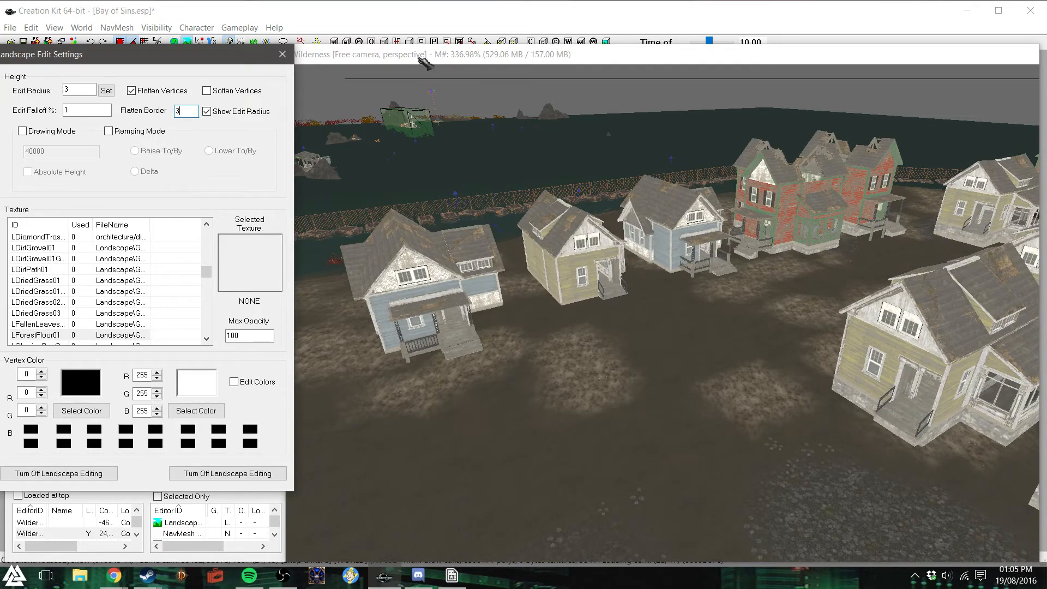
click(603, 332)
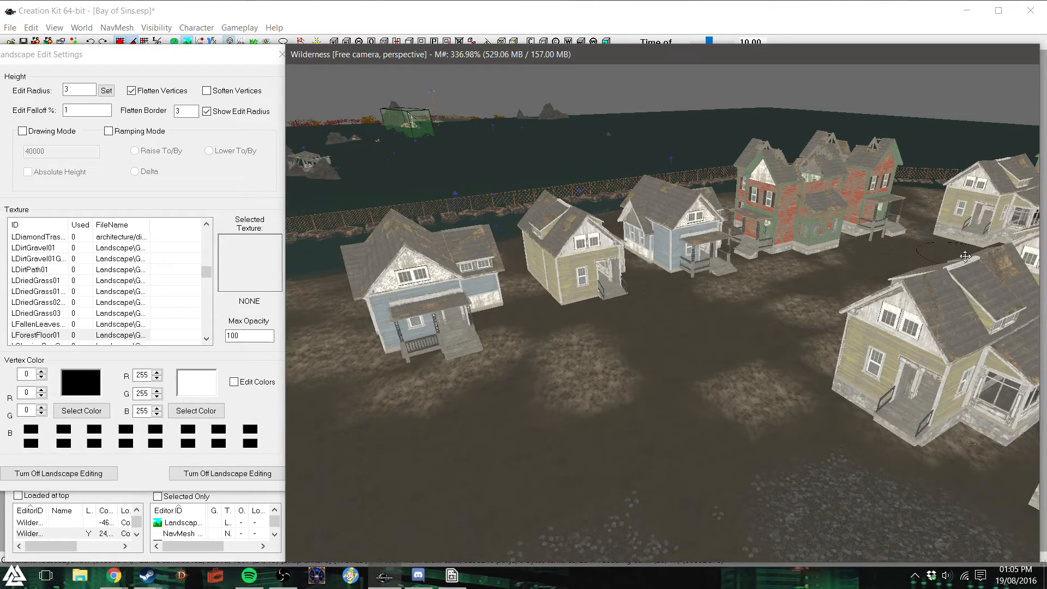
mouse_move(965, 256)
middle_down()
mouse_move(933, 273)
mouse_move(934, 298)
mouse_move(902, 296)
middle_up()
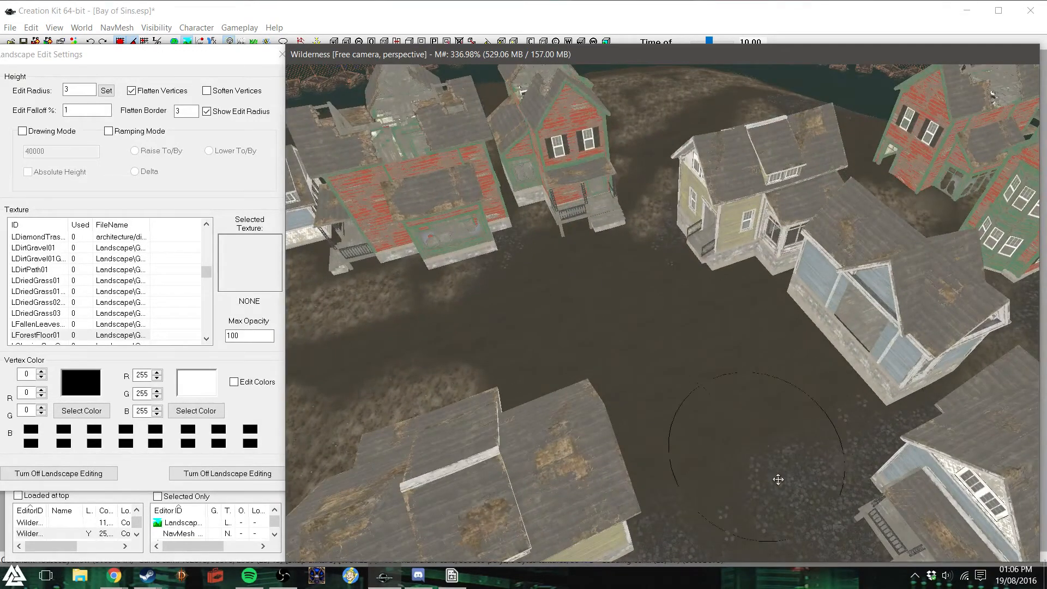
- Flatten the ground around the remaining houses and along the streets between the rows
scroll(715, 469, down, 1)
scroll(716, 468, down, 4)
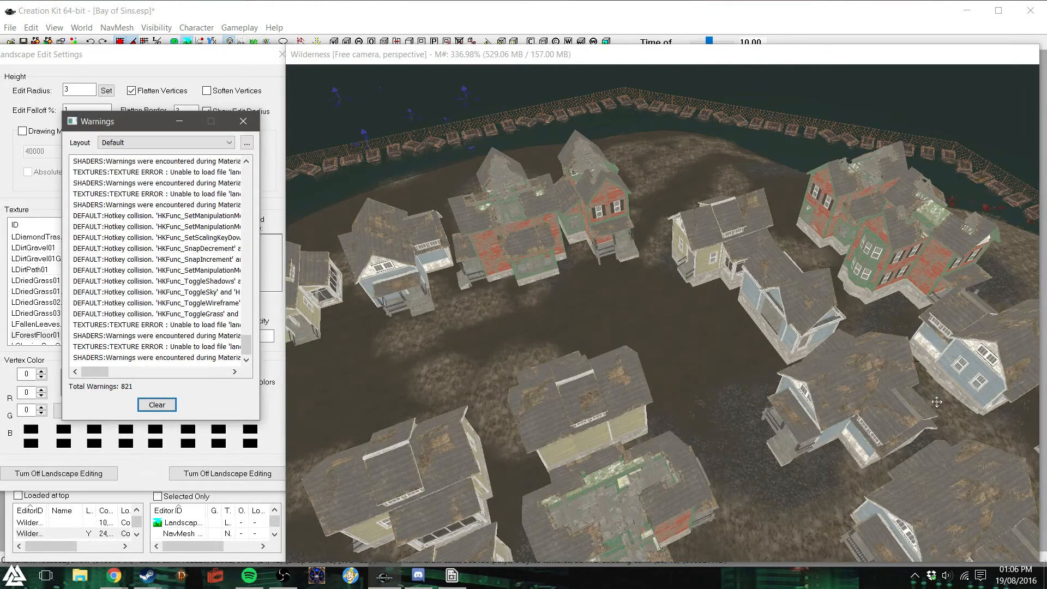
click(714, 353)
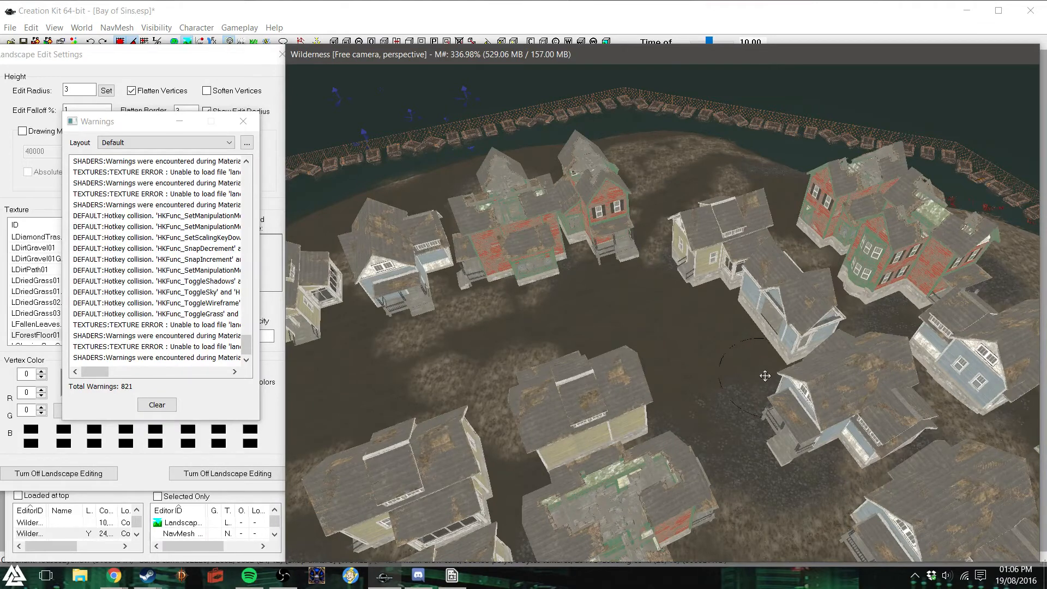
middle_drag(933, 413, 855, 406)
scroll(855, 406, up, 3)
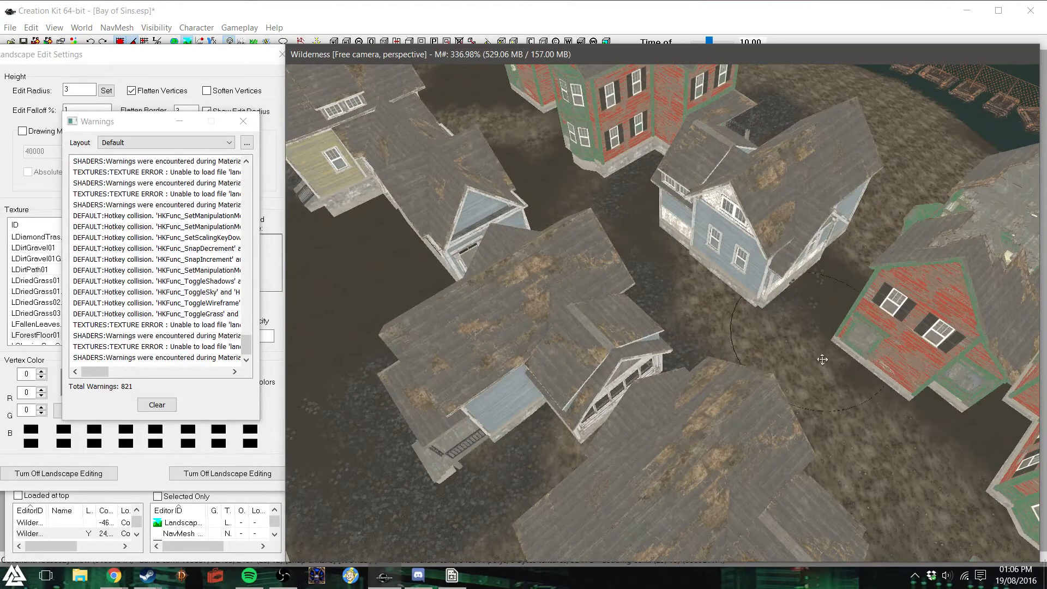
scroll(945, 488, down, 2)
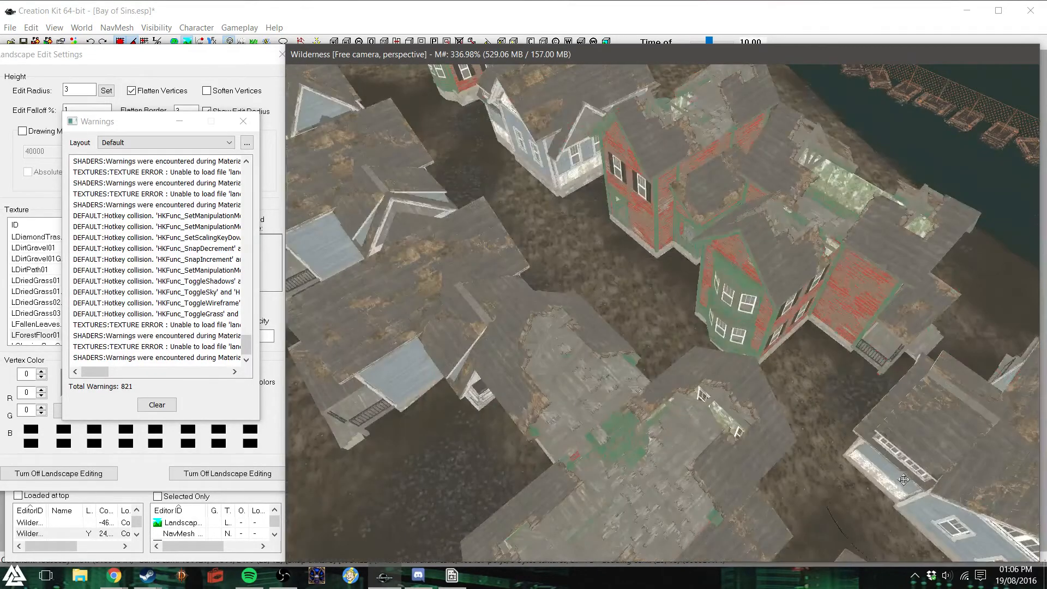
scroll(873, 474, down, 2)
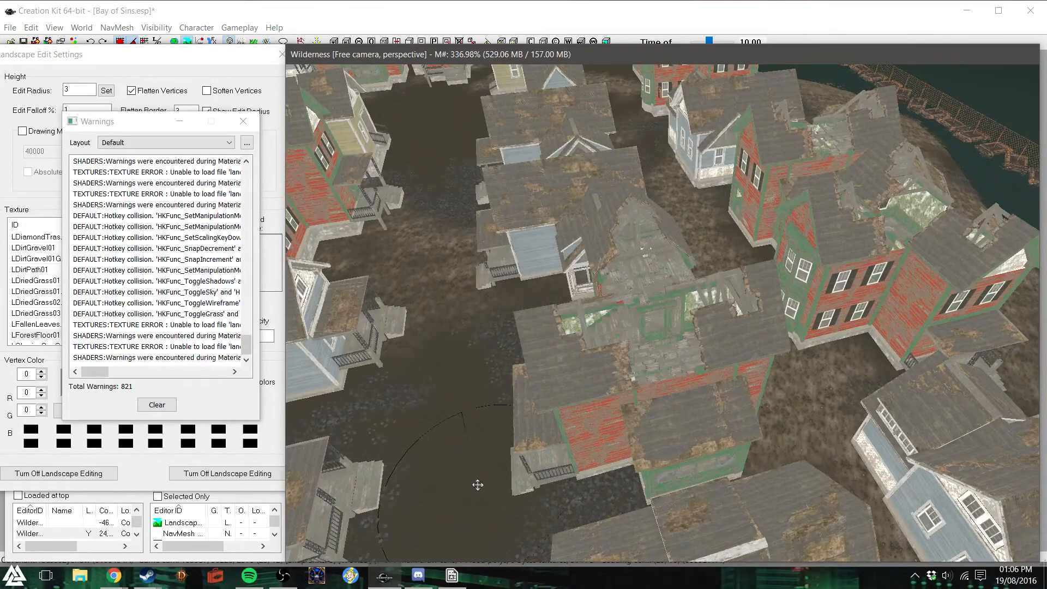
scroll(474, 483, up, 3)
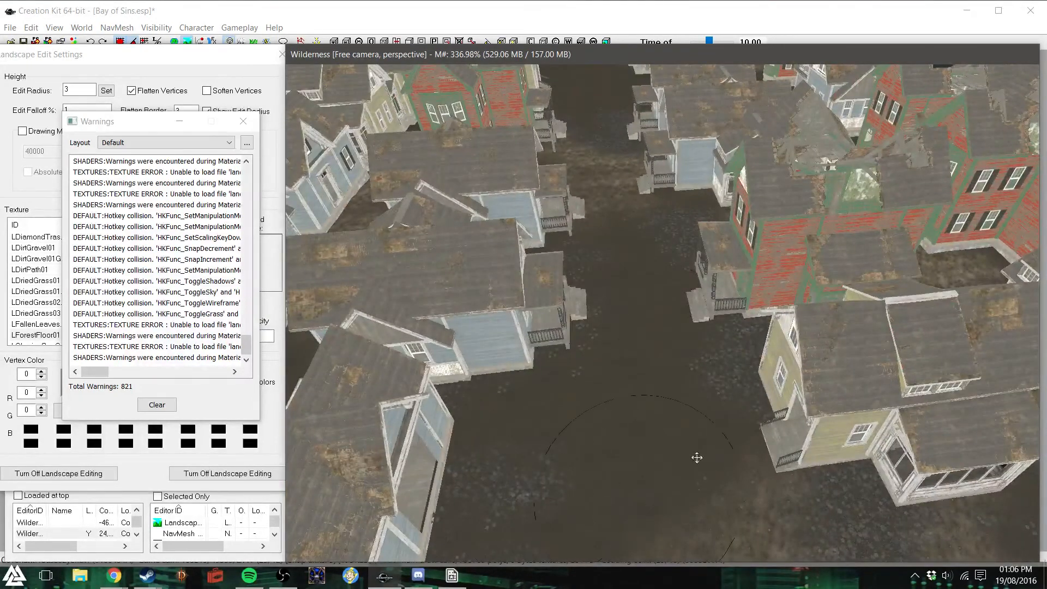
scroll(554, 468, down, 4)
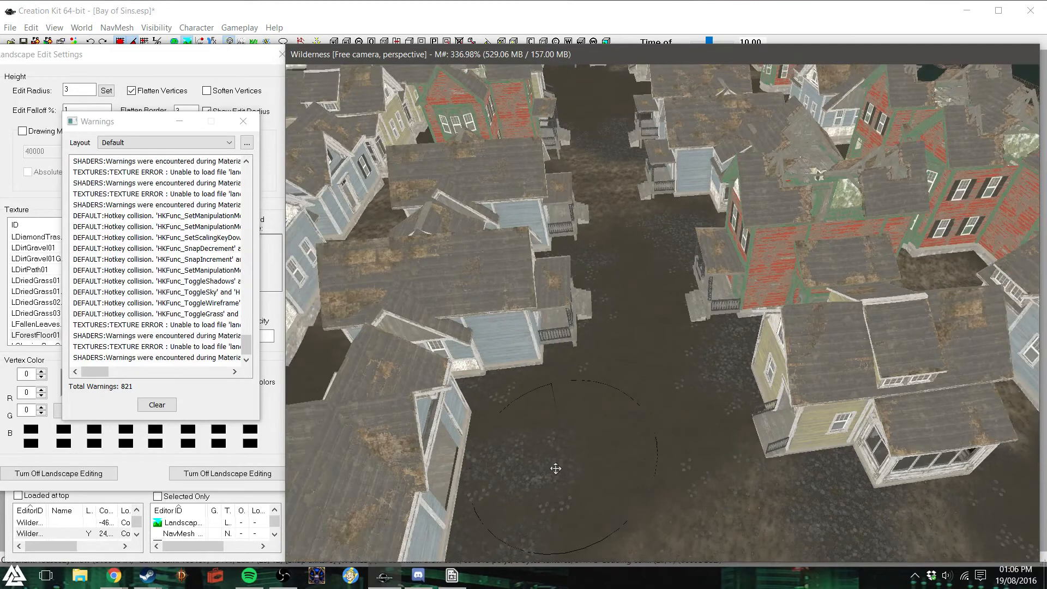
scroll(556, 469, down, 2)
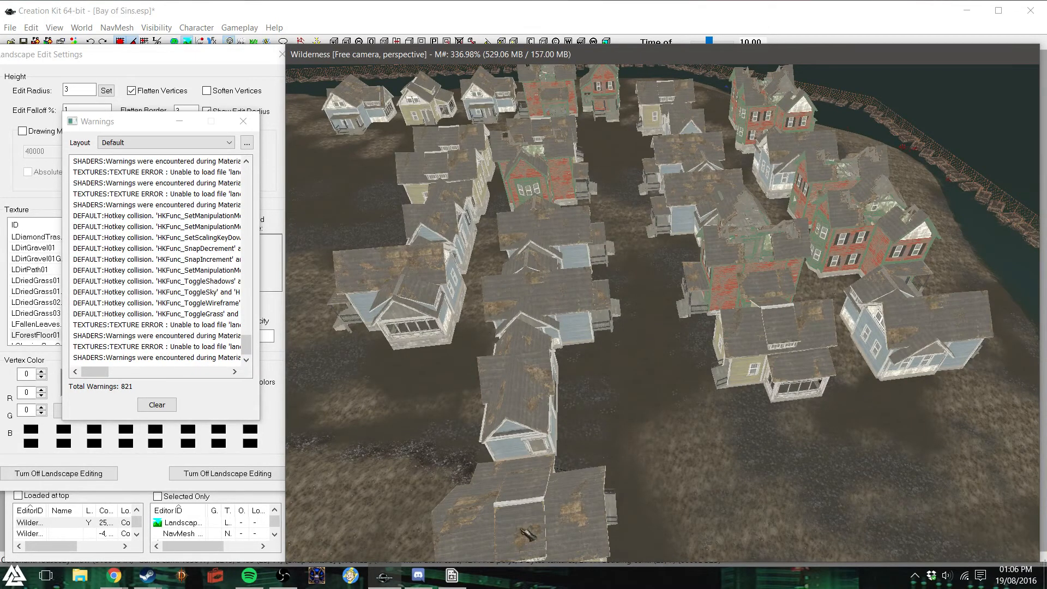
scroll(676, 452, down, 3)
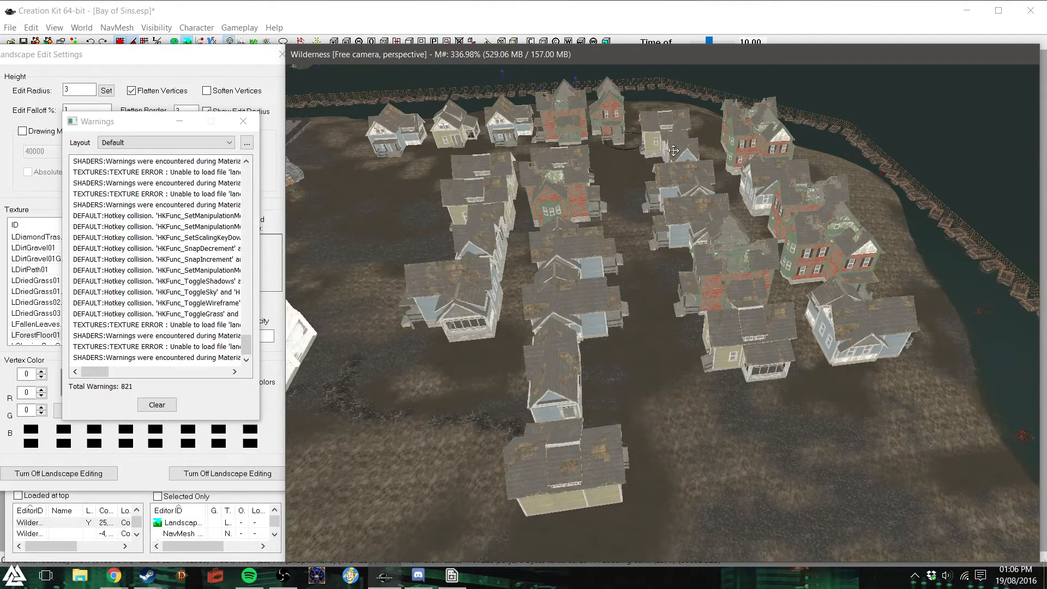
- Dismiss the warnings list, turn off Flatten Vertices and close the landscape editing settings
click(243, 121)
click(135, 92)
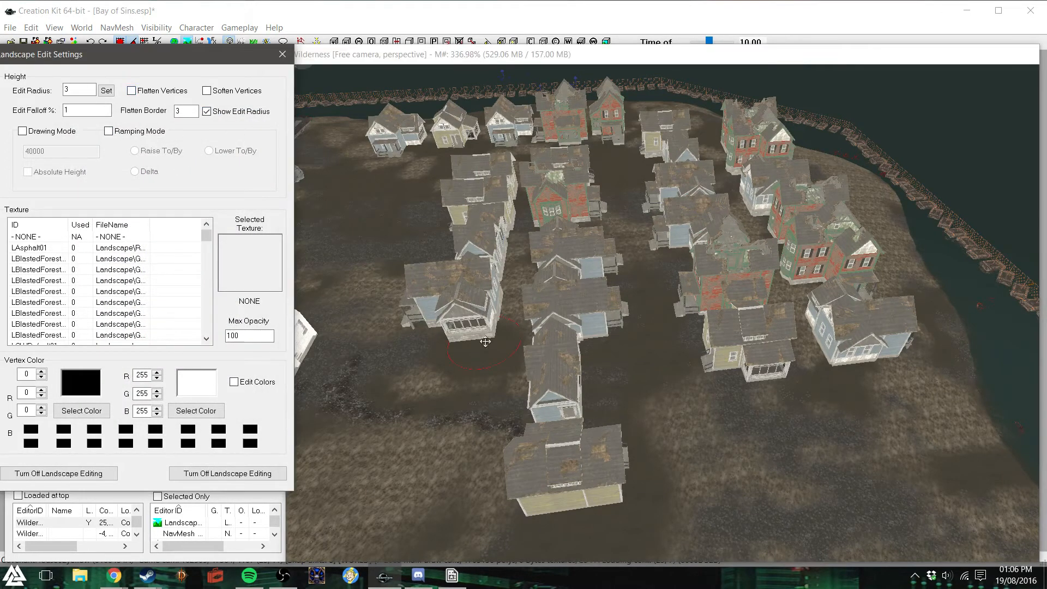
shift+middle_drag(757, 366, 772, 347)
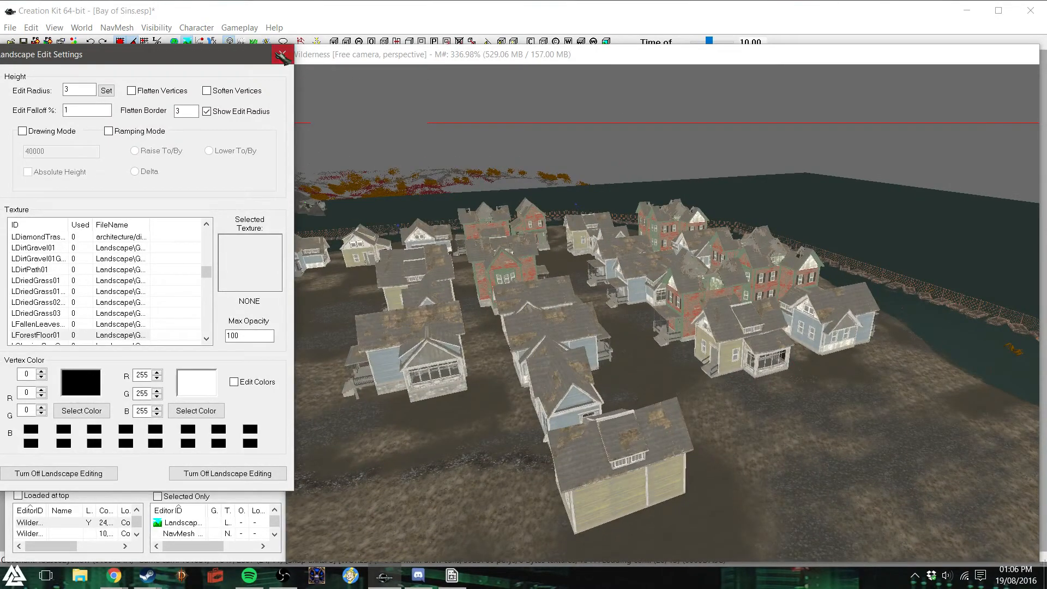
click(282, 55)
- Examine how the red and blue houses on the shoreline side of the neighbourhood sit on the ground
shift+middle_drag(816, 365, 844, 359)
scroll(851, 358, up, 3)
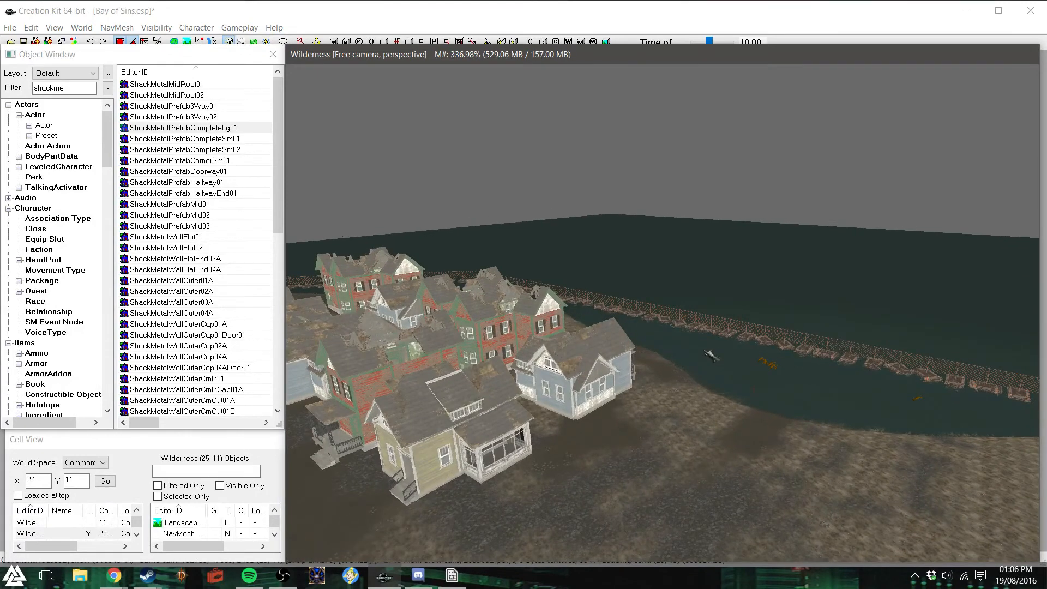
shift+middle_drag(705, 351, 688, 348)
scroll(687, 348, up, 5)
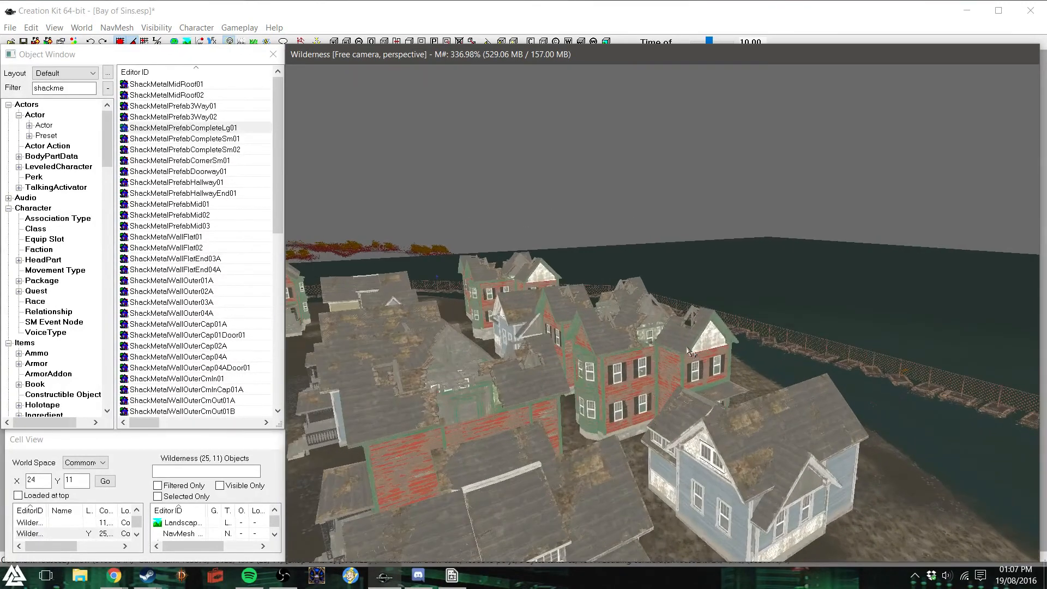
scroll(688, 349, up, 3)
shift+middle_drag(688, 349, 726, 356)
scroll(675, 348, up, 2)
scroll(672, 346, up, 1)
shift+middle_drag(636, 308, 511, 326)
scroll(511, 326, up, 2)
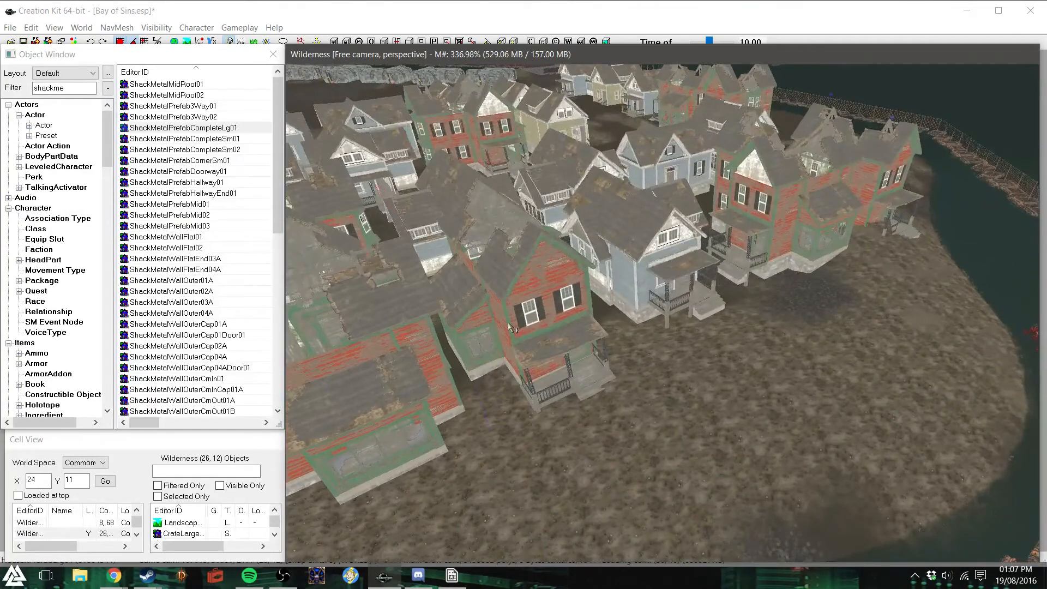
- Reopen the landscape editing settings, dismiss the warnings list and enable Flatten Vertices
click(203, 12)
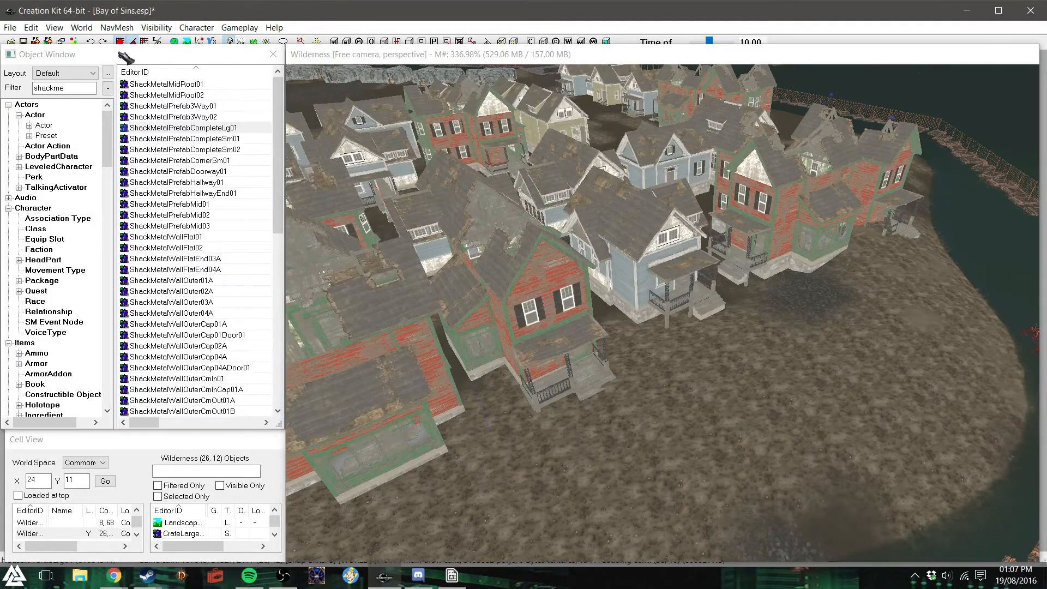
click(187, 41)
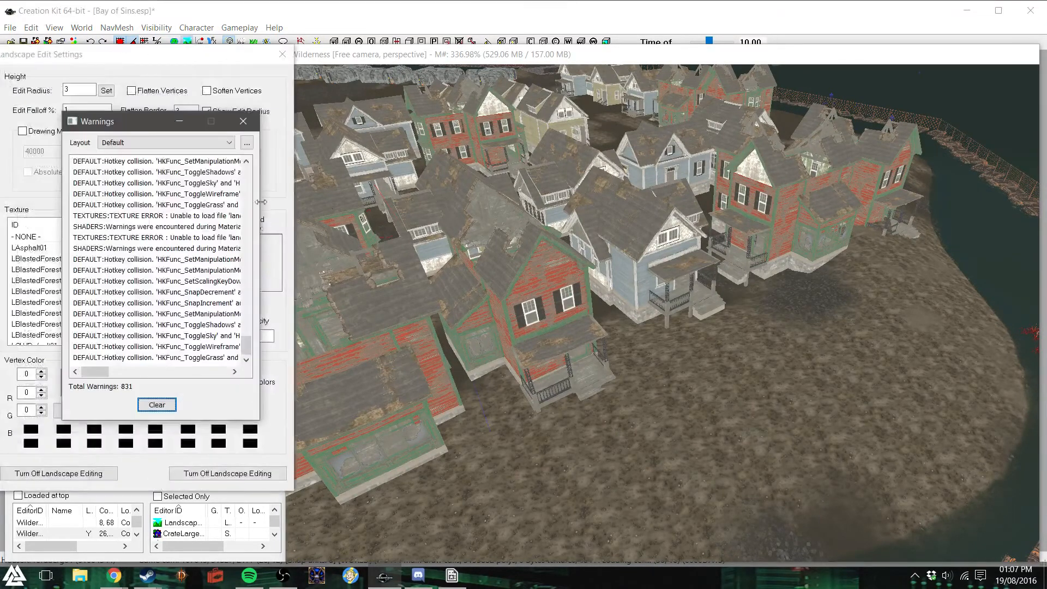
click(232, 73)
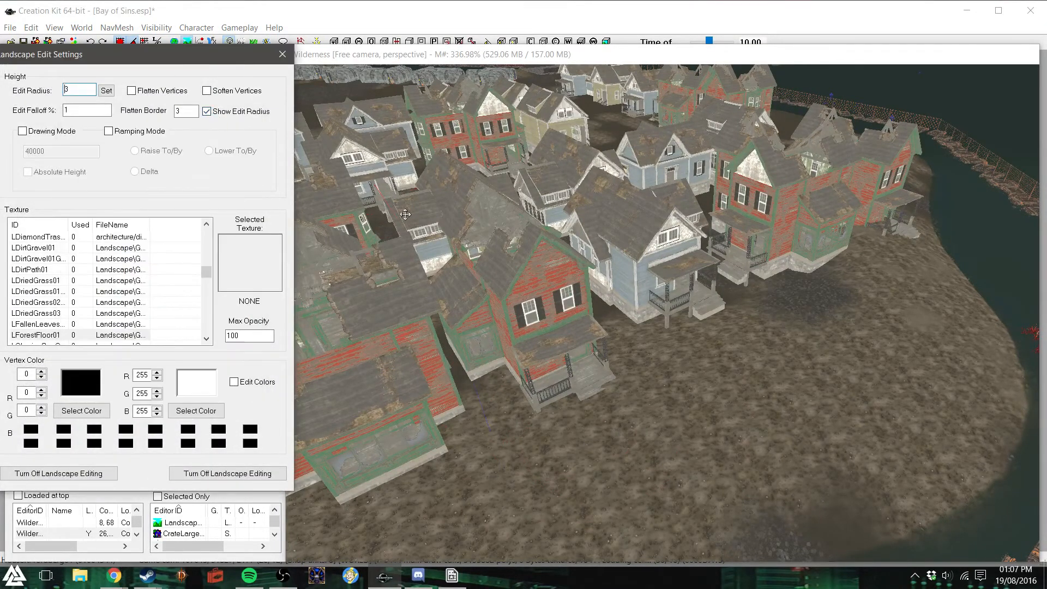
click(136, 91)
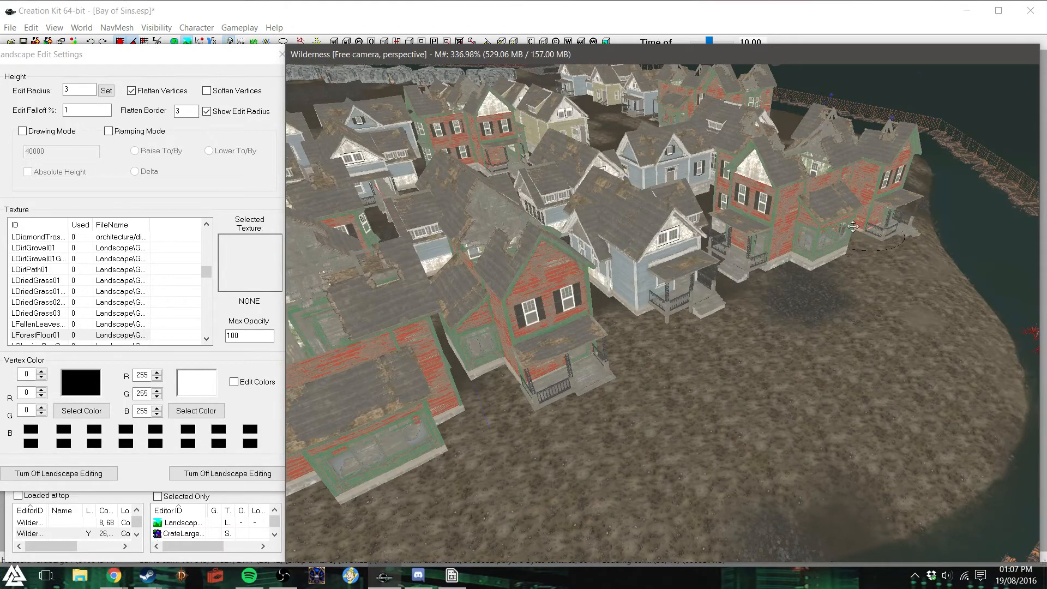
- Flatten the ground around the porches and foundations of the red houses facing the shoreline
mouse_move(830, 199)
middle_down()
mouse_move(895, 204)
mouse_move(708, 235)
mouse_move(886, 218)
middle_up()
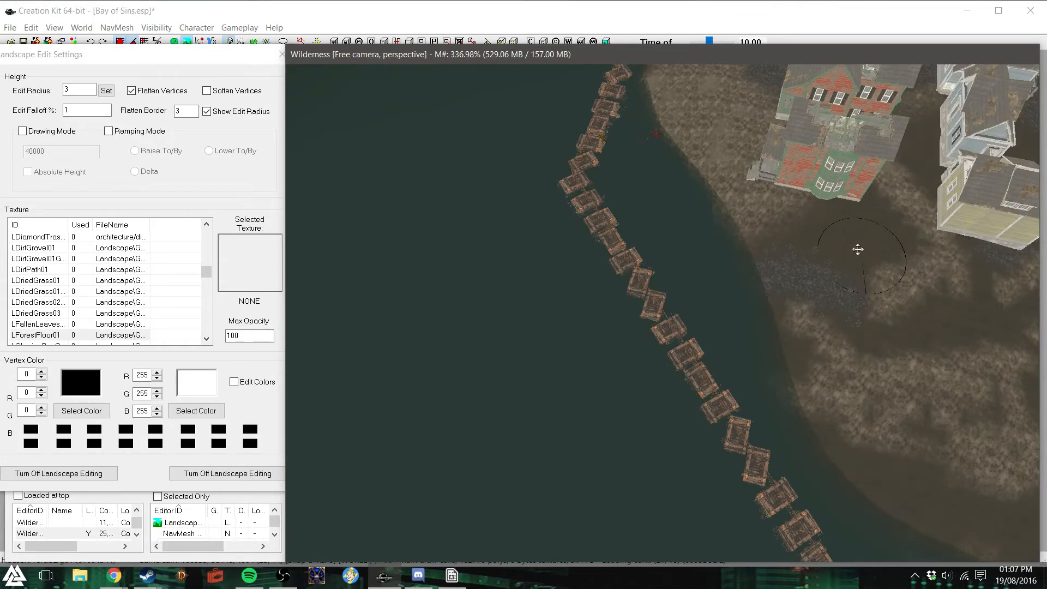
scroll(832, 275, up, 2)
mouse_move(832, 274)
middle_down()
mouse_move(860, 273)
mouse_move(839, 267)
middle_up()
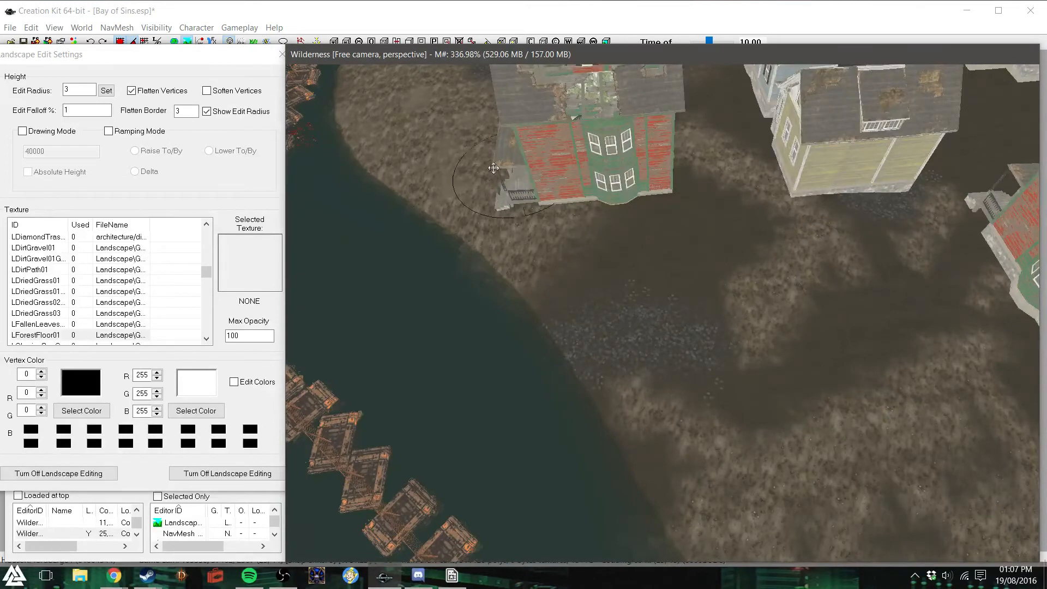
drag(461, 178, 605, 191)
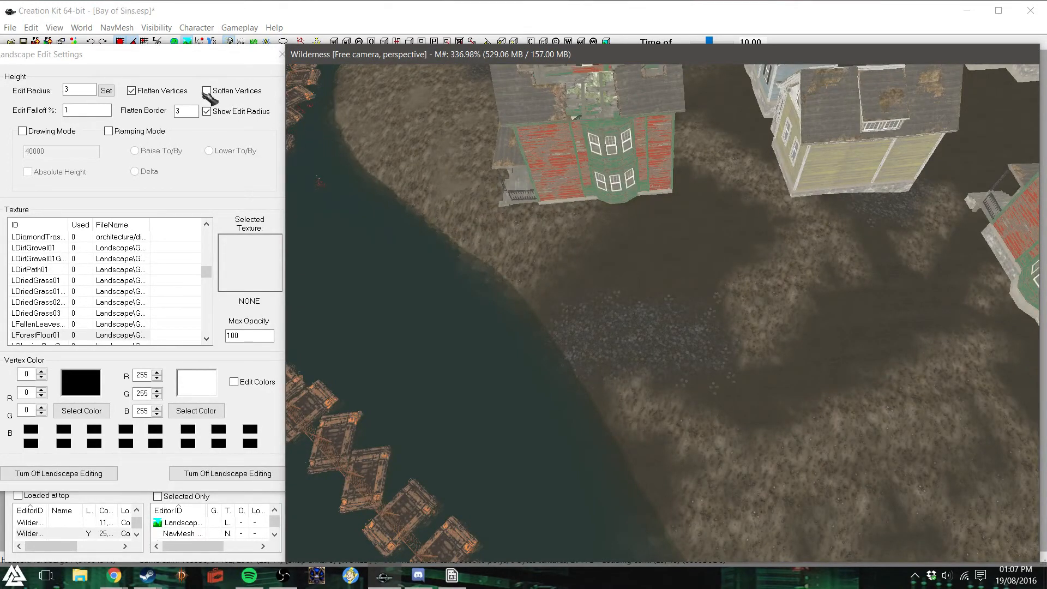
- Hide the edit radius and flatten the ground beside the porch of the red house nearest the water
click(207, 111)
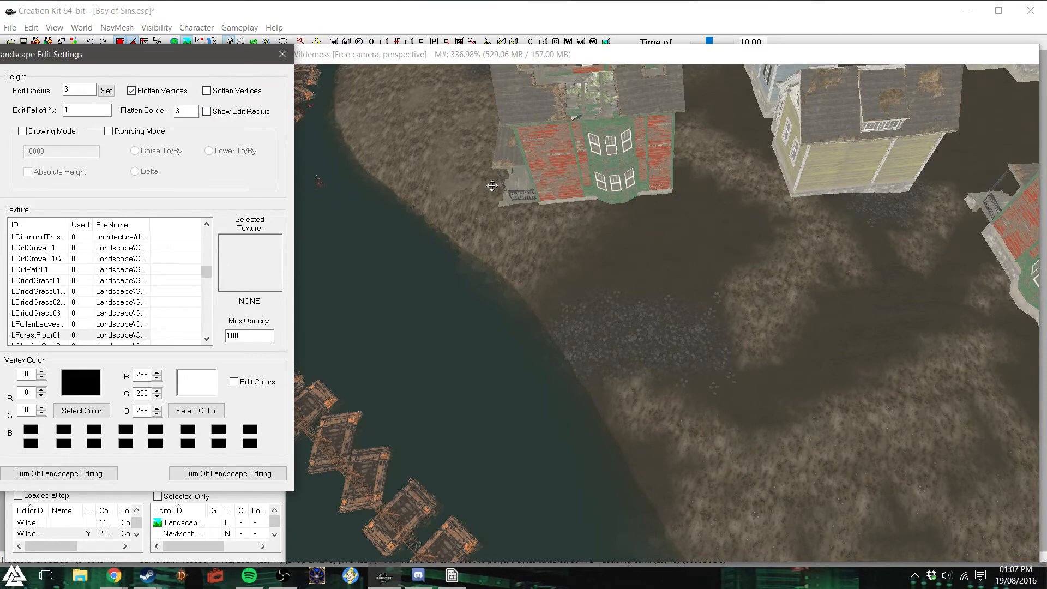
click(448, 55)
mouse_move(486, 175)
shift+middle_down()
mouse_move(497, 177)
mouse_move(492, 167)
shift+middle_up()
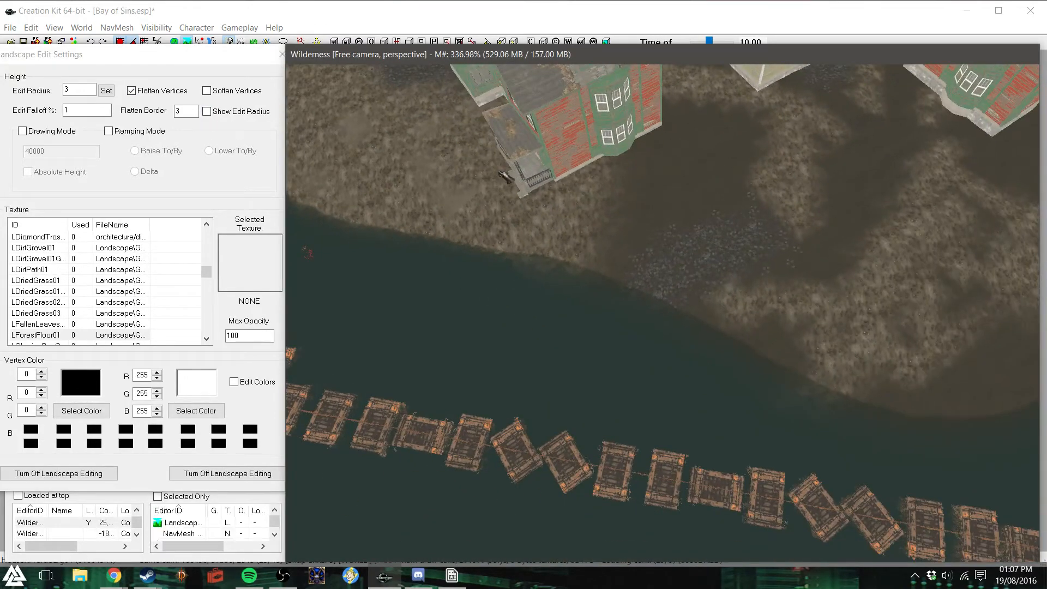
- Finish shaping the ground at the porch of the red house nearest the water with Flatten Vertices off, and close the landscape settings
click(497, 173)
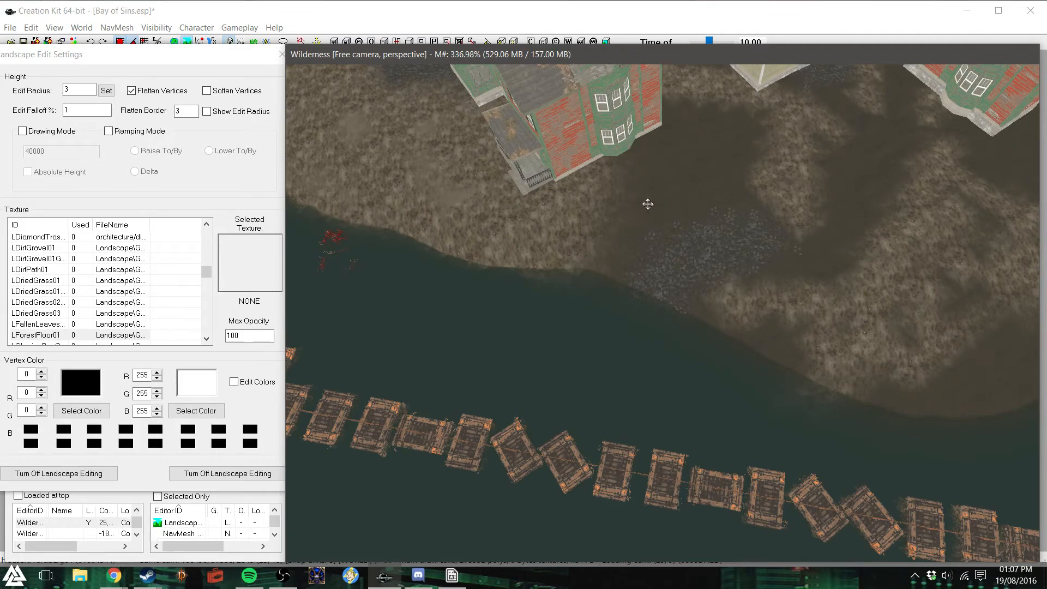
click(131, 90)
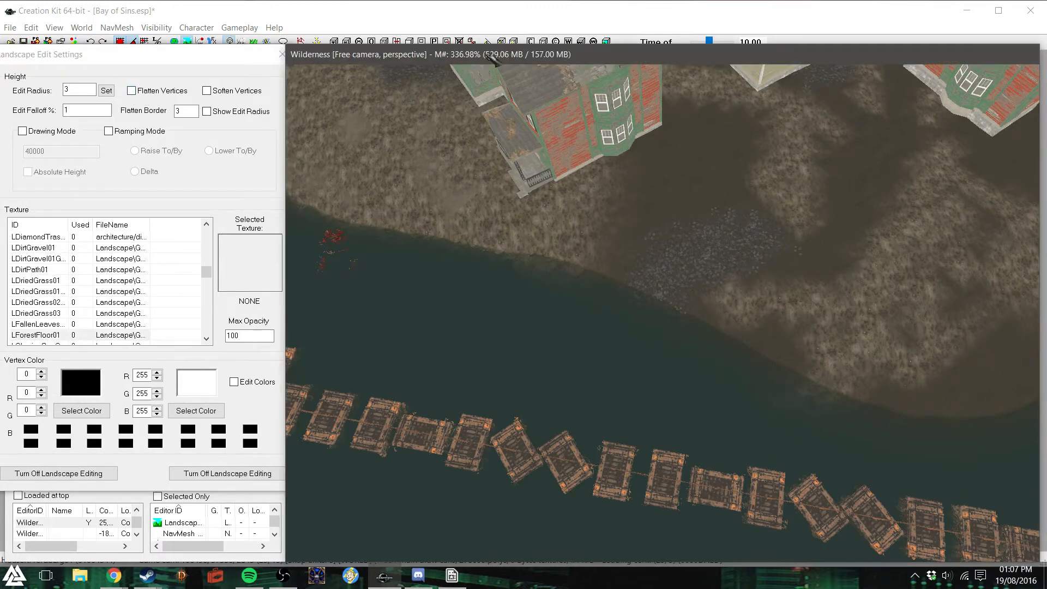
drag(501, 187, 502, 192)
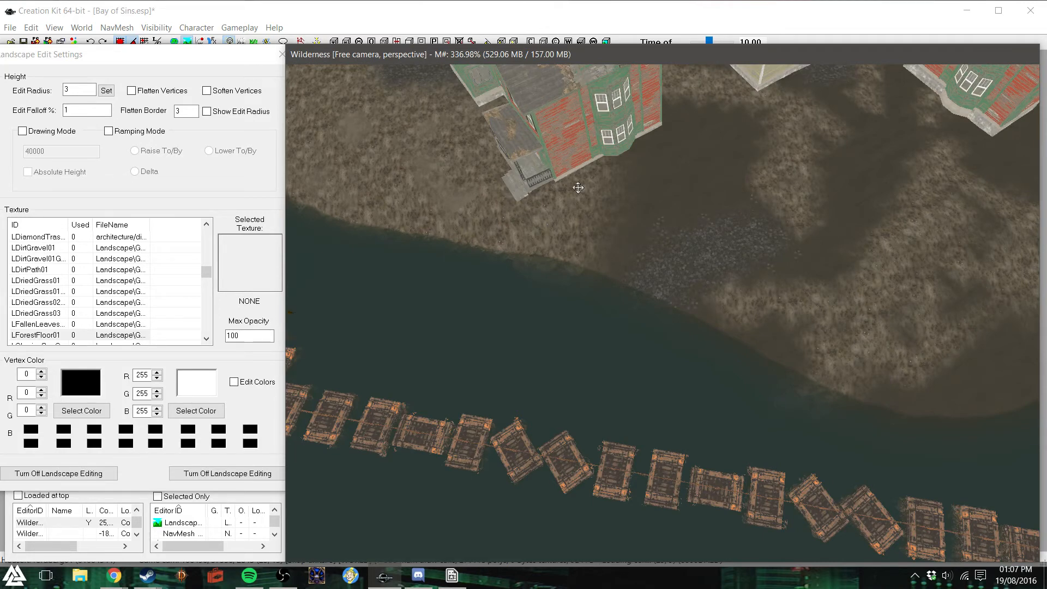
shift+middle_drag(579, 187, 611, 167)
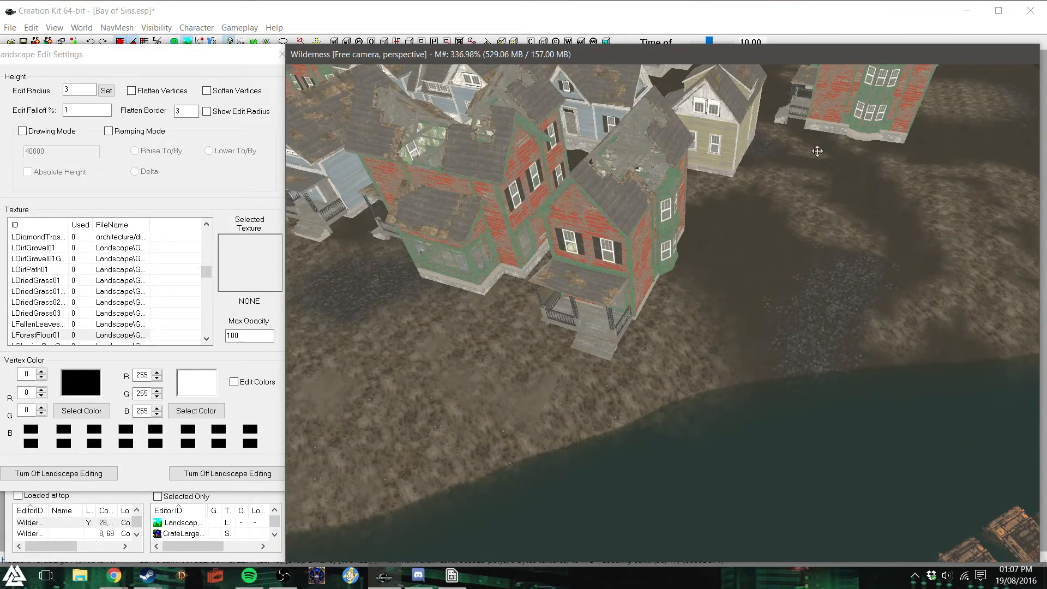
middle_drag(794, 140, 793, 138)
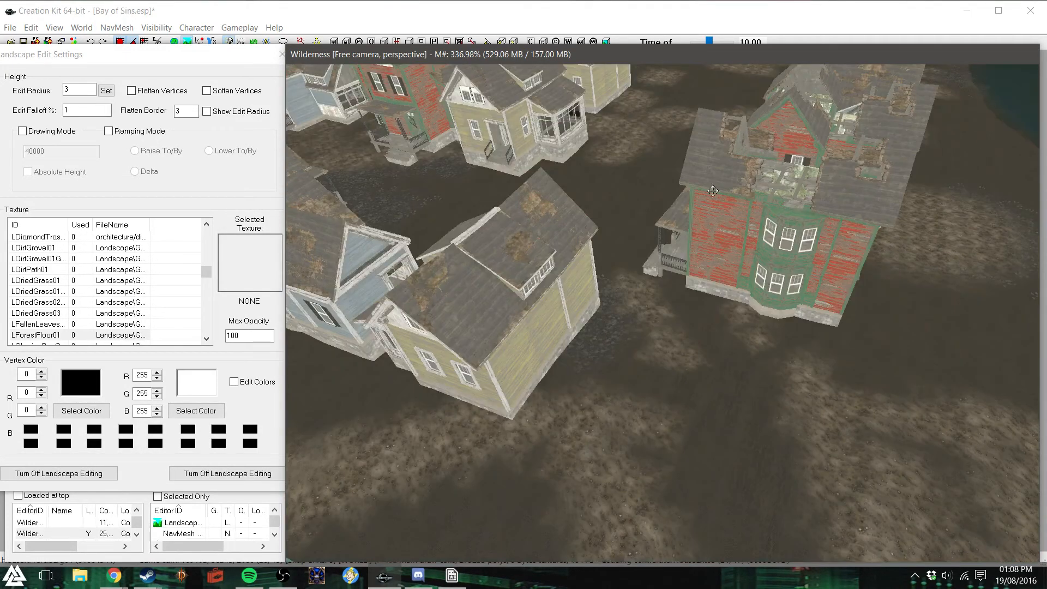
shift+middle_drag(712, 191, 770, 199)
click(282, 54)
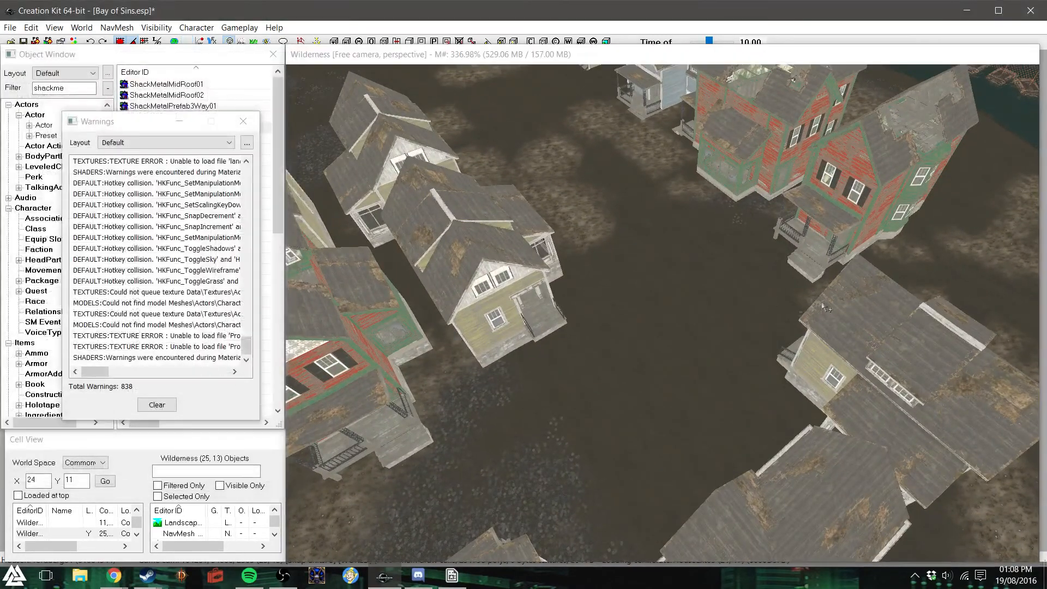
- Lower the yellow house with the side extension at the row's end until its foundation sits in the ground
click(865, 207)
right_drag(867, 207, 710, 158)
shift+middle_drag(710, 158, 763, 157)
scroll(676, 269, down, 5)
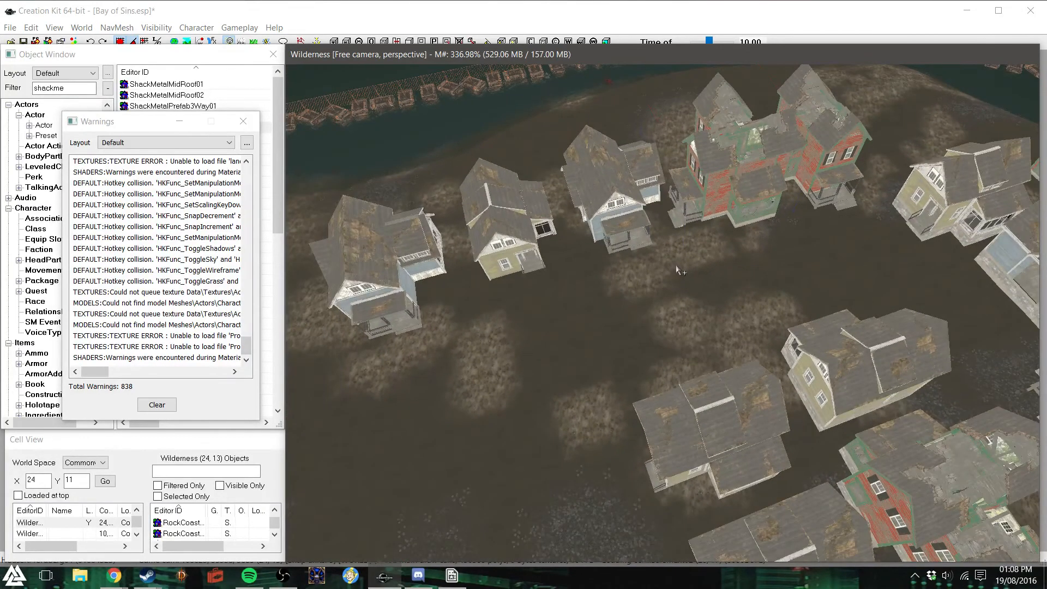
scroll(676, 264, up, 5)
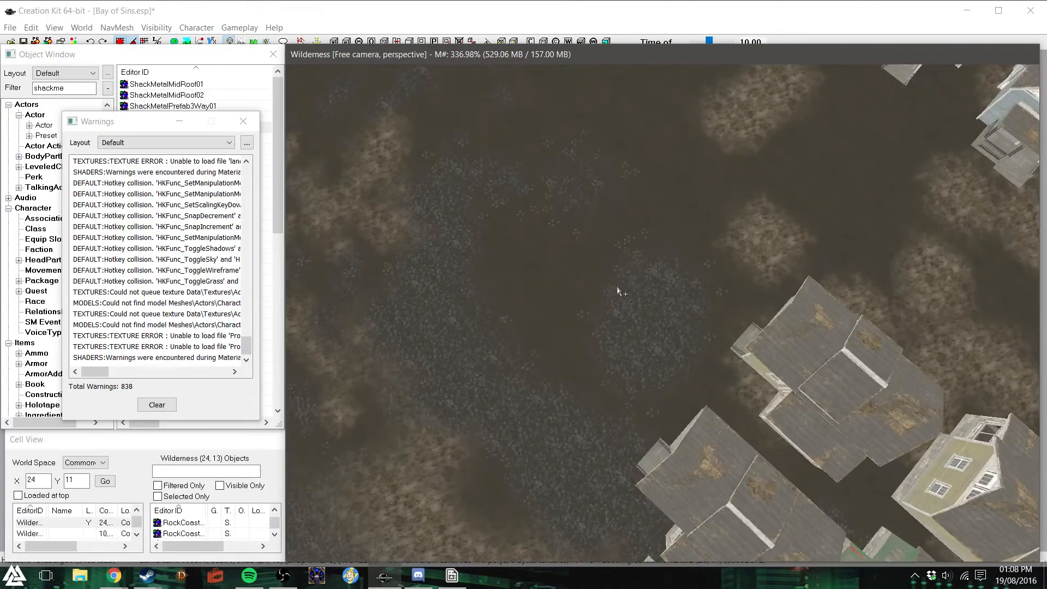
scroll(618, 289, up, 2)
shift+middle_drag(619, 290, 675, 364)
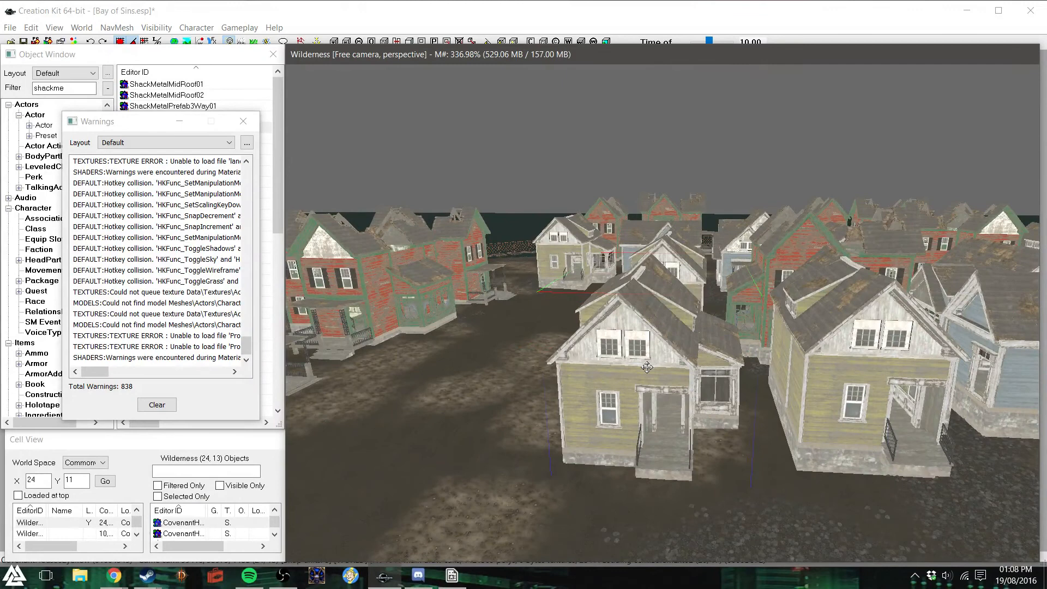
key(z)
drag(647, 367, 655, 382)
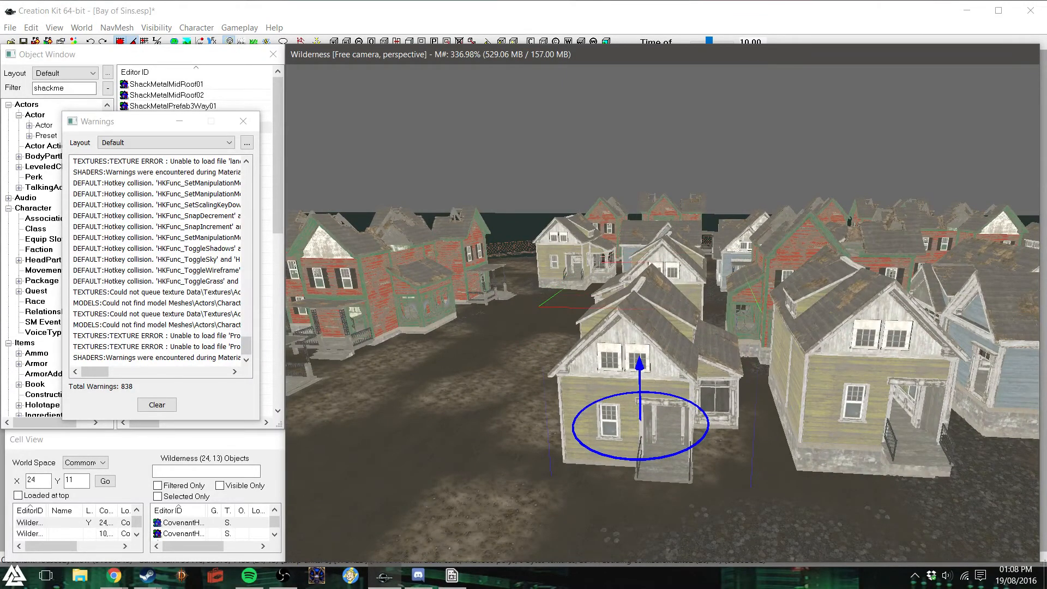
- Lower the neighbouring yellow house on the gravel side until its foundation sits in the ground
click(861, 384)
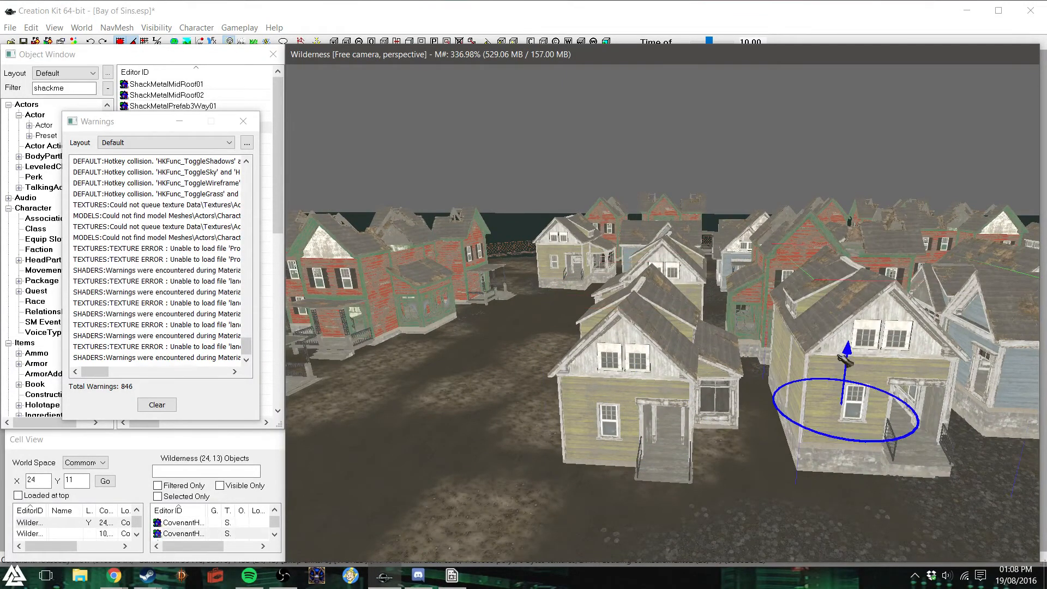
drag(860, 384, 860, 396)
drag(832, 334, 832, 350)
key(d)
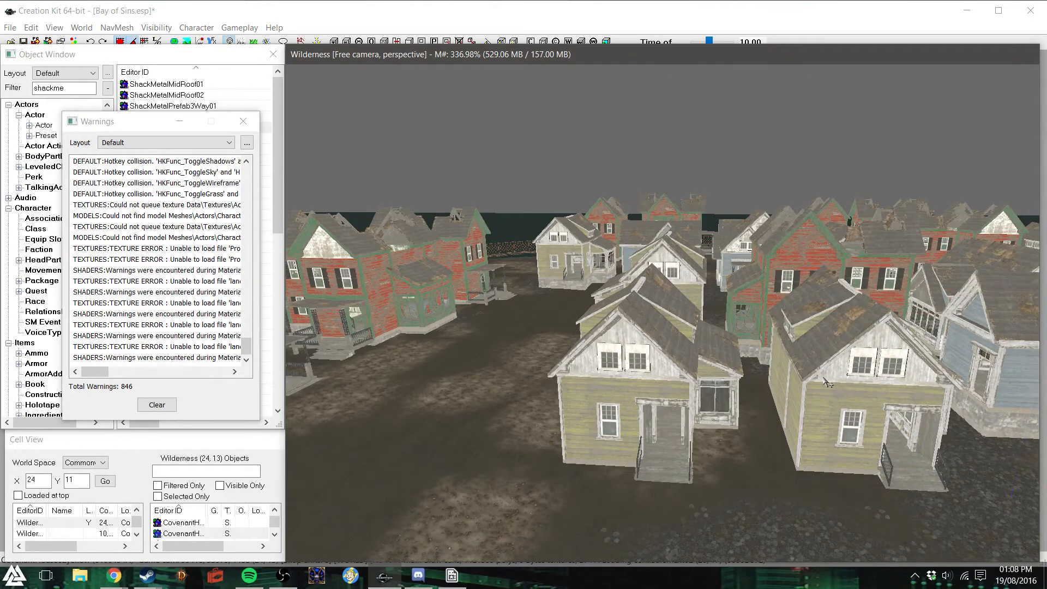
shift+middle_drag(826, 380, 846, 385)
- Adjust the height of the blue houses beyond the two yellow houses so they meet the ground
click(796, 286)
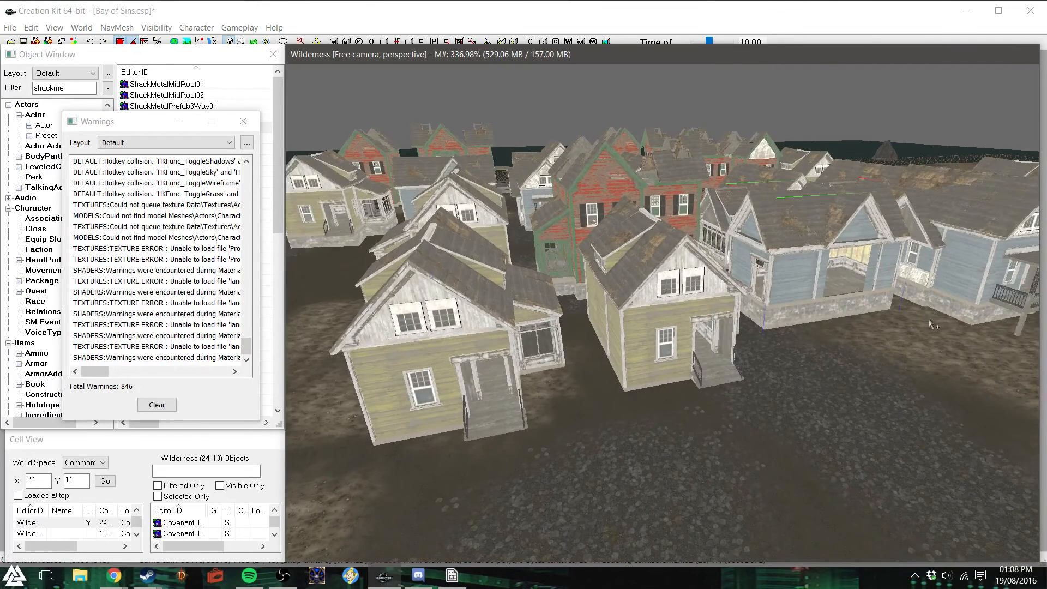
scroll(905, 318, down, 1)
shift+middle_drag(905, 318, 906, 318)
drag(837, 282, 898, 305)
click(982, 336)
drag(982, 335, 910, 380)
key(d)
shift+middle_drag(912, 381, 937, 377)
shift+middle_drag(828, 324, 846, 305)
click(833, 338)
key(d)
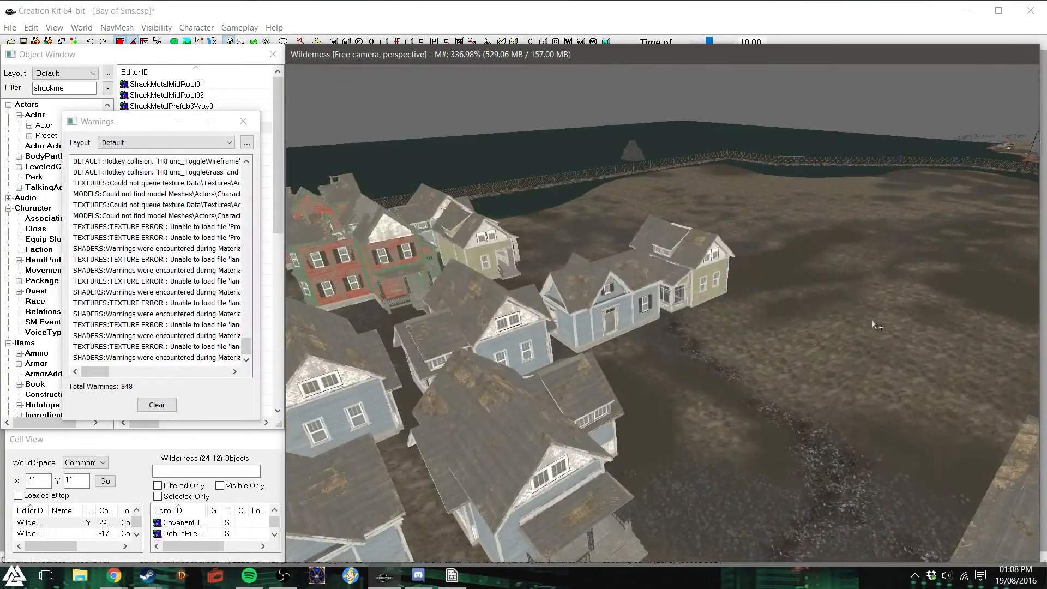
- Settle the blue gabled house facing away from the church and the blue porch houses beside it into the ground
shift+middle_drag(647, 310, 616, 310)
scroll(616, 312, up, 3)
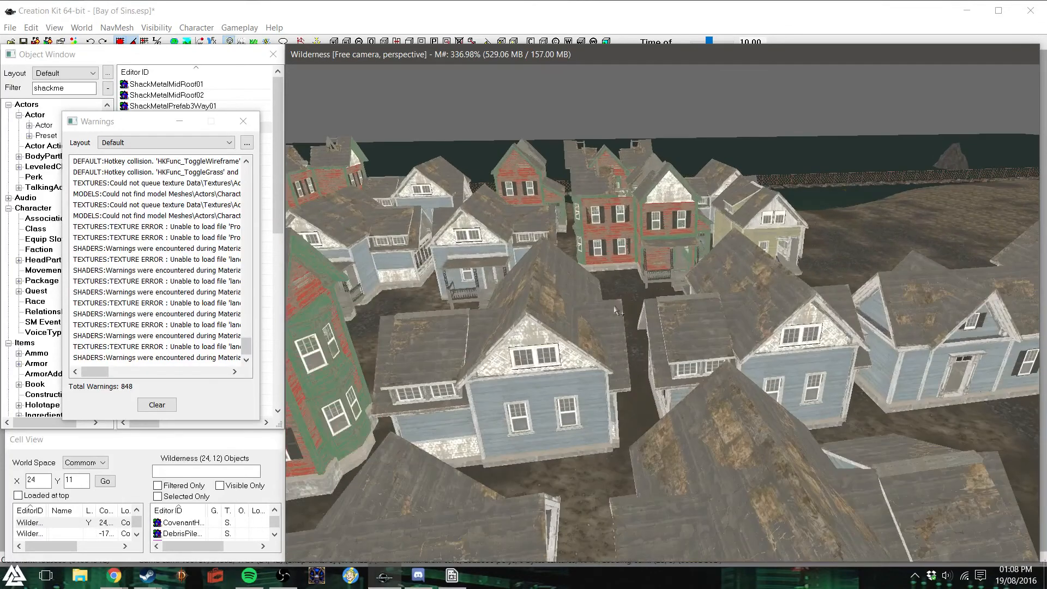
shift+middle_drag(637, 314, 802, 316)
click(571, 308)
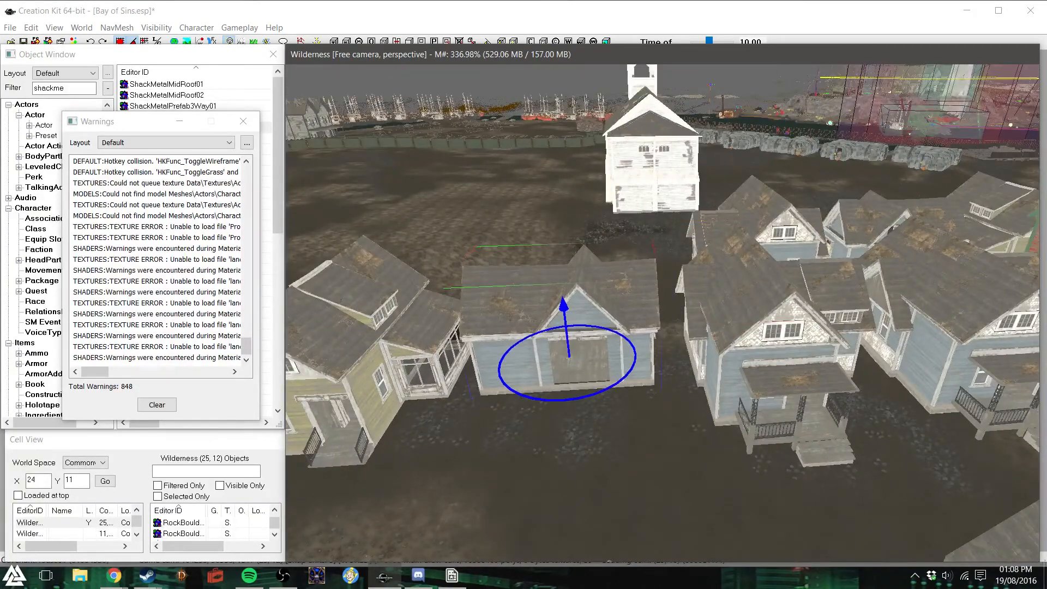
click(740, 343)
right_drag(740, 343, 750, 343)
click(950, 341)
right_drag(953, 317, 959, 317)
- Adjust the remaining houses along the inner rows so their foundations meet the terrain
click(363, 375)
mouse_move(364, 357)
right_down()
mouse_move(375, 362)
mouse_move(364, 353)
right_up()
shift+middle_drag(366, 357, 412, 339)
click(597, 367)
shift+middle_drag(597, 367, 674, 380)
drag(655, 370, 654, 378)
click(768, 358)
drag(782, 359, 782, 380)
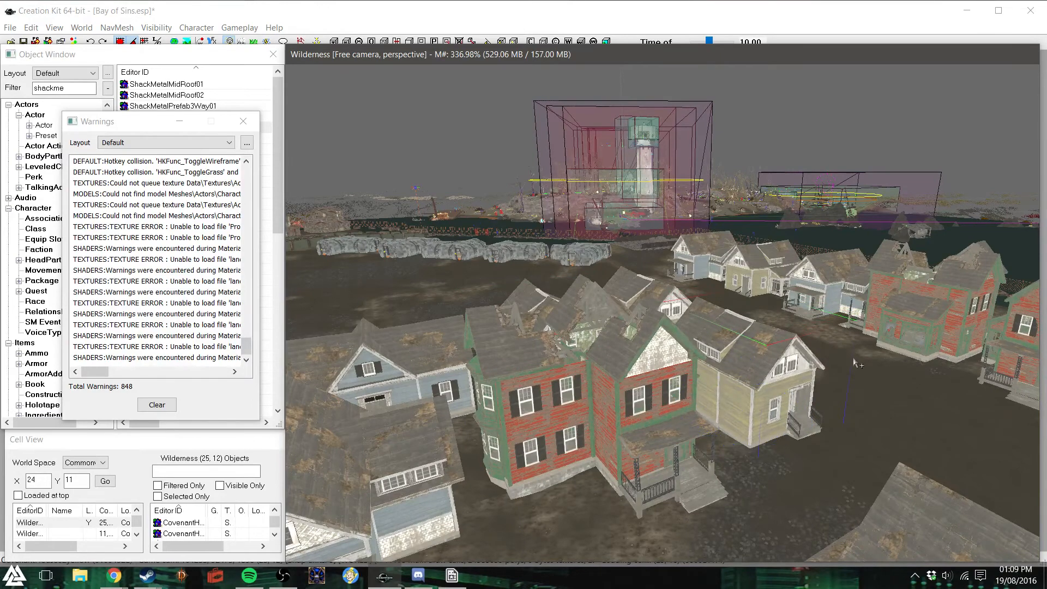
- Examine the area around the church and metal shelters and the overall layout of the neighbourhood
click(849, 360)
shift+middle_drag(849, 360, 830, 345)
scroll(830, 345, up, 10)
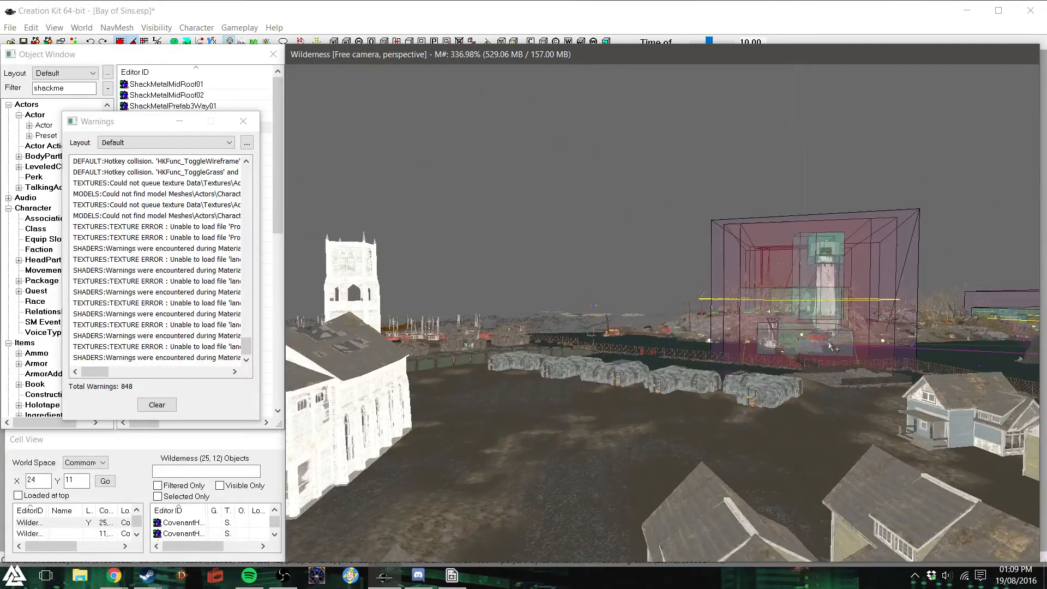
scroll(833, 348, up, 10)
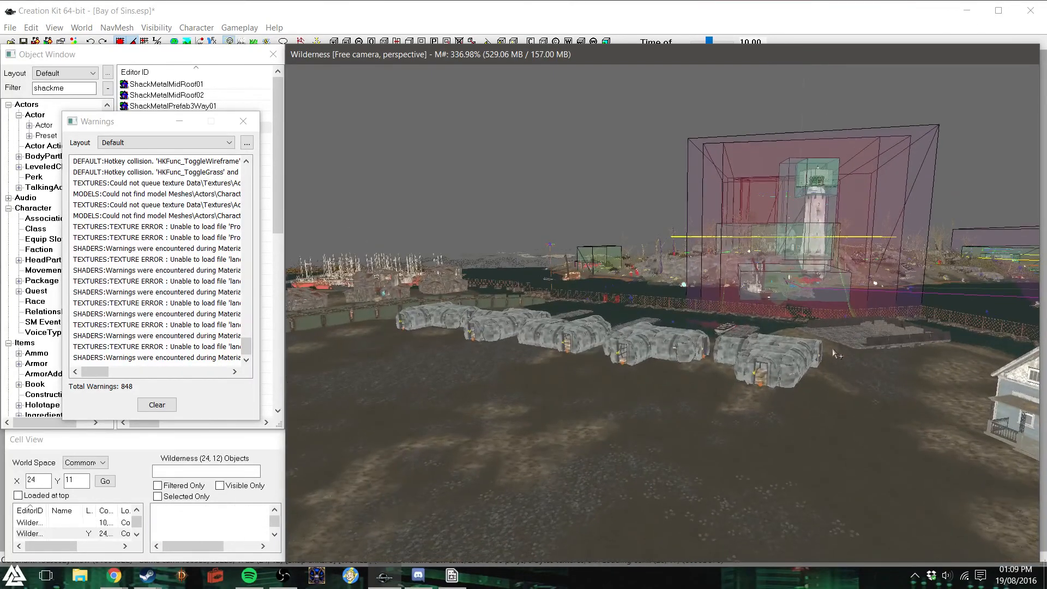
scroll(837, 355, up, 10)
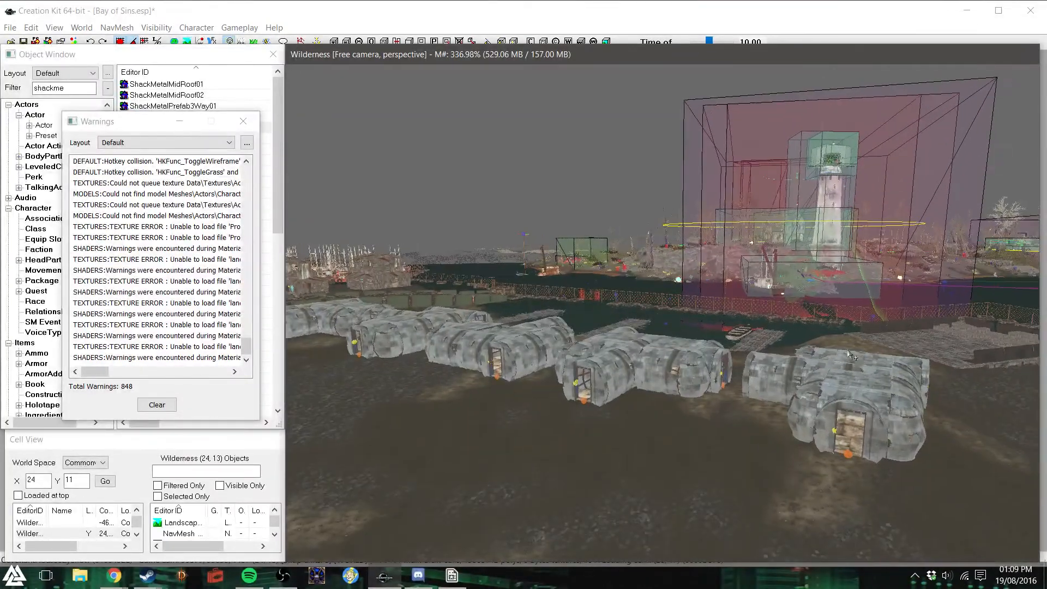
middle_drag(849, 354, 643, 383)
scroll(644, 384, down, 10)
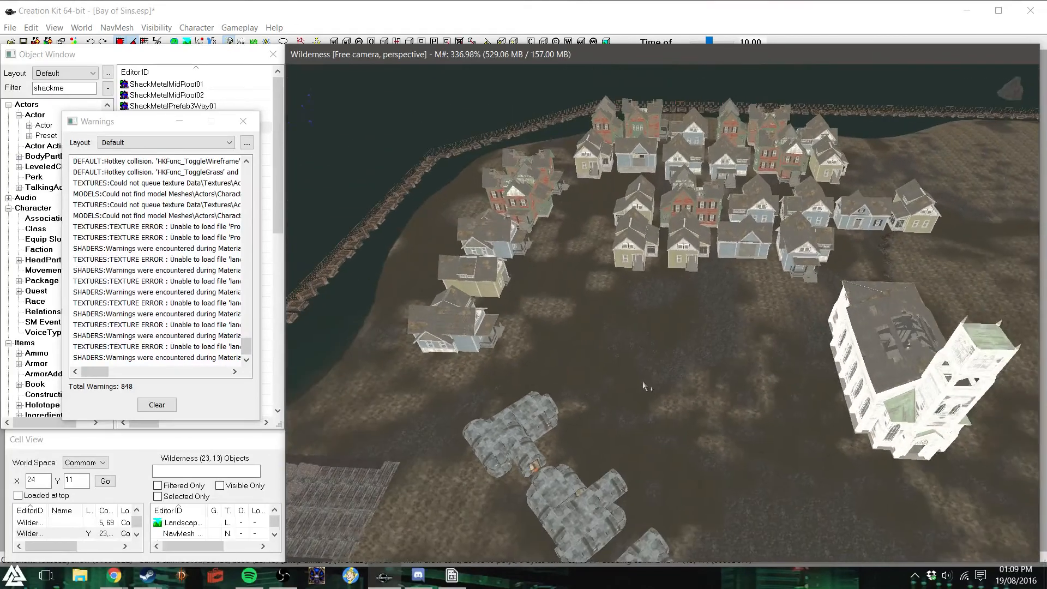
scroll(643, 383, down, 5)
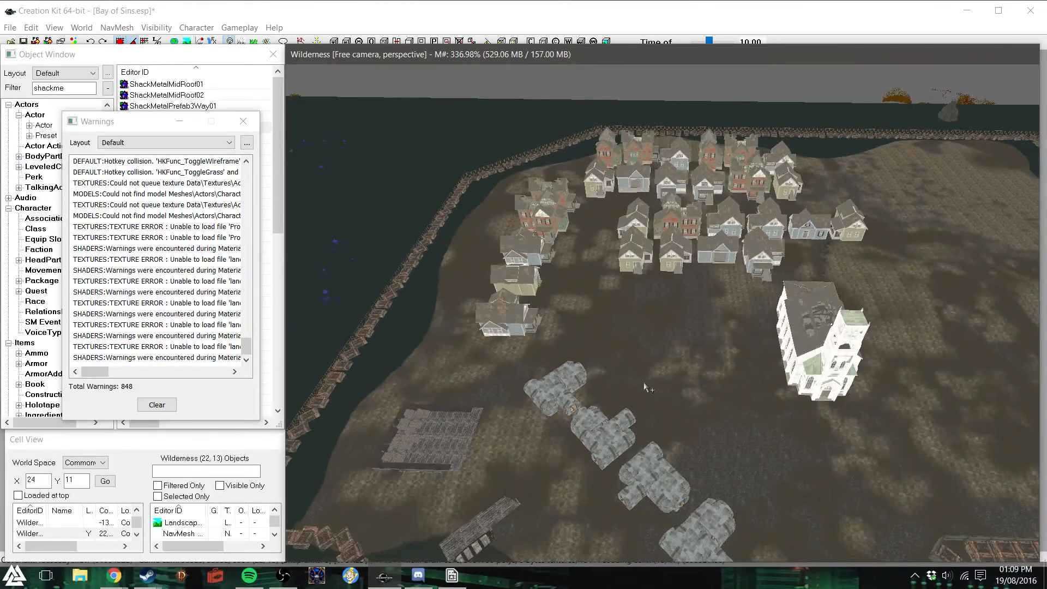
- Lower the blue gabled house in the shoreline row and the yellow house next to it to ground level
double_click(634, 188)
click(657, 97)
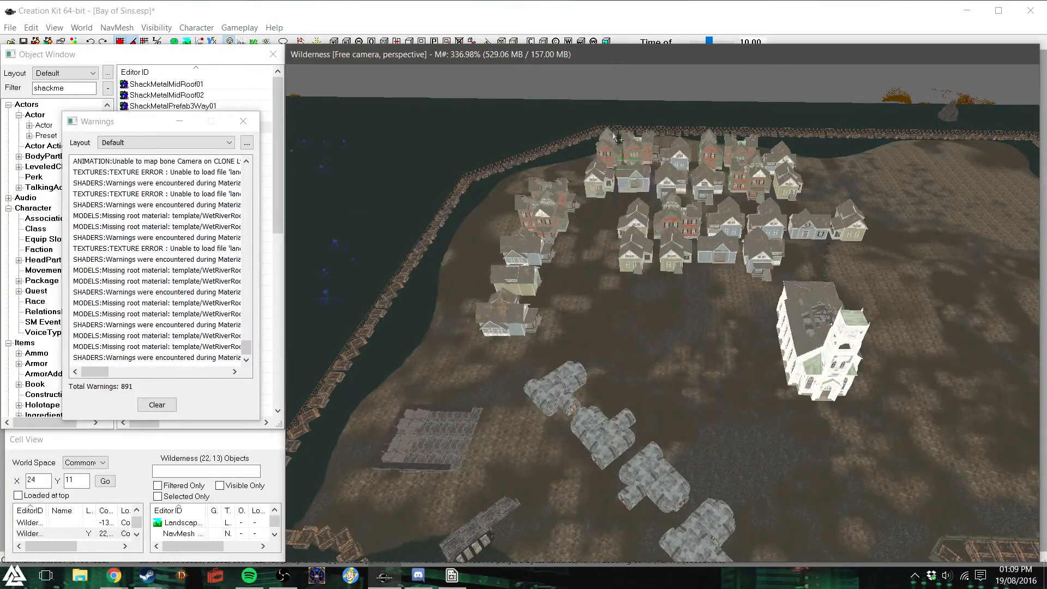
key(f)
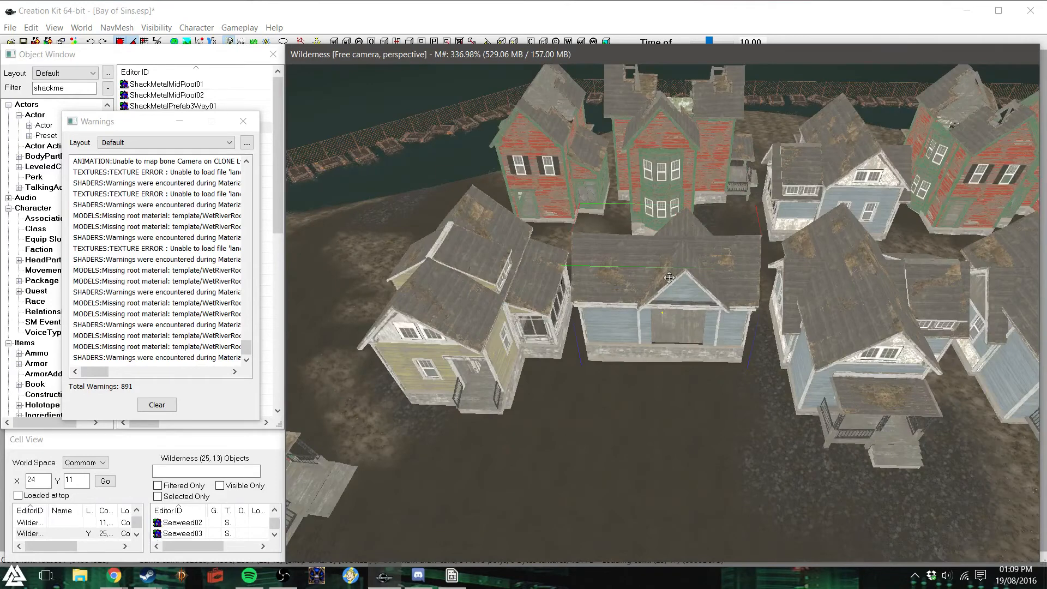
drag(669, 277, 669, 290)
click(505, 294)
key(z)
drag(481, 283, 481, 297)
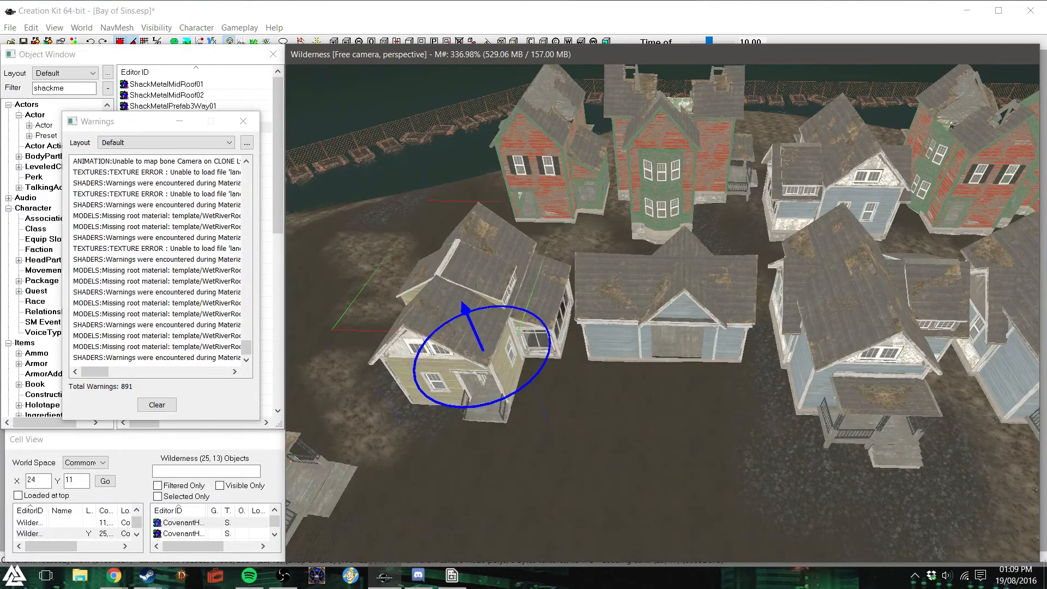
- Adjust the height of the red and green houses standing behind the blue gabled house
click(664, 181)
shift+middle_drag(723, 159, 682, 156)
drag(682, 156, 682, 159)
click(592, 247)
drag(562, 257, 562, 262)
- Delete the yellow house at the outer end of the row beside the blue gabled house
click(746, 172)
scroll(557, 241, down, 5)
shift+middle_drag(546, 250, 505, 237)
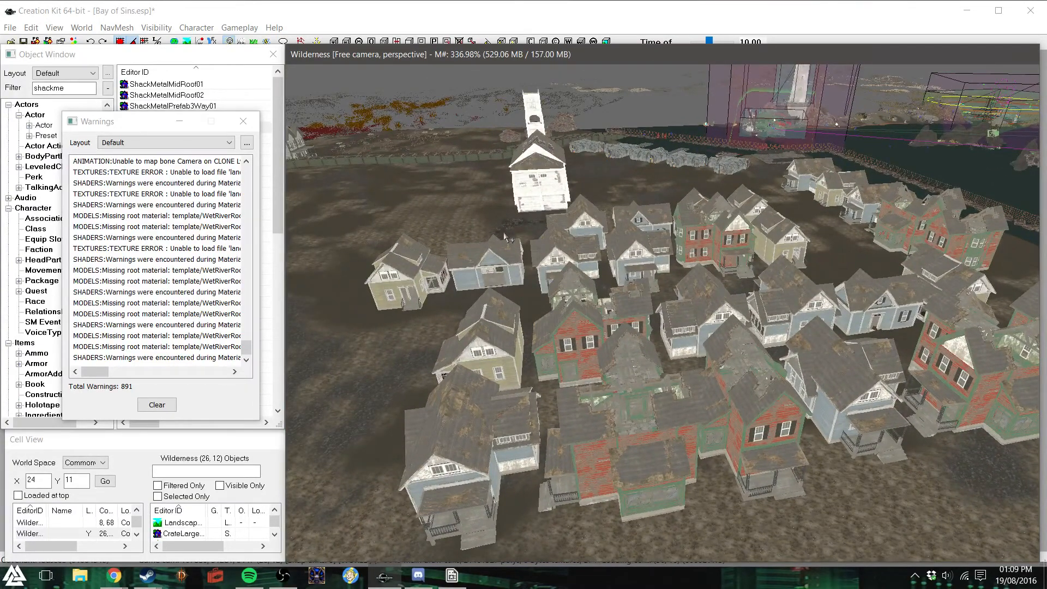
key(Delete)
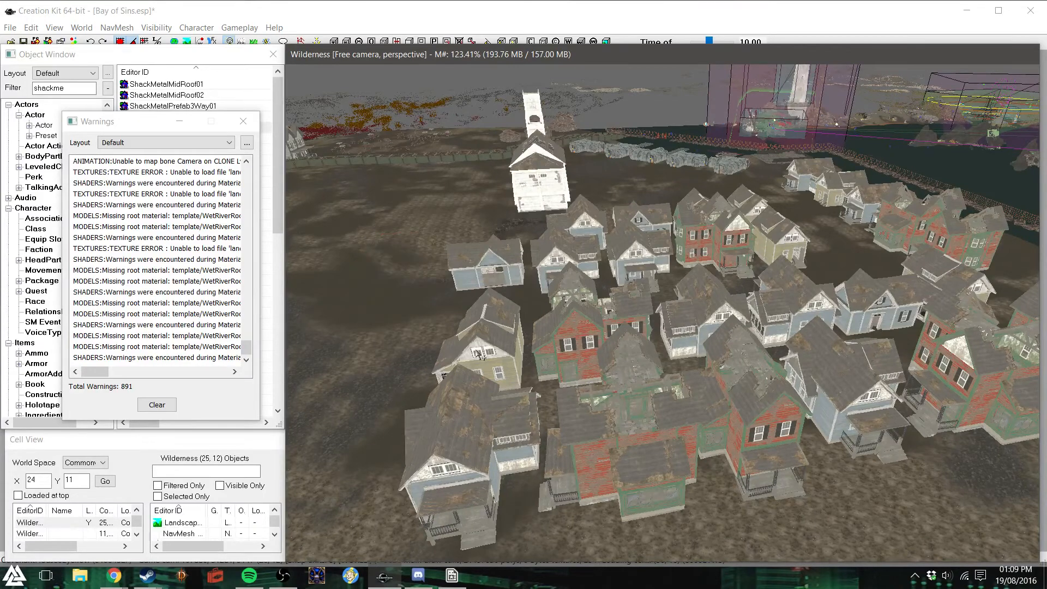
- Rotate the blue gabled house at the row's end and place it against the neighbouring blue house
click(511, 264)
shift+middle_drag(510, 264, 579, 352)
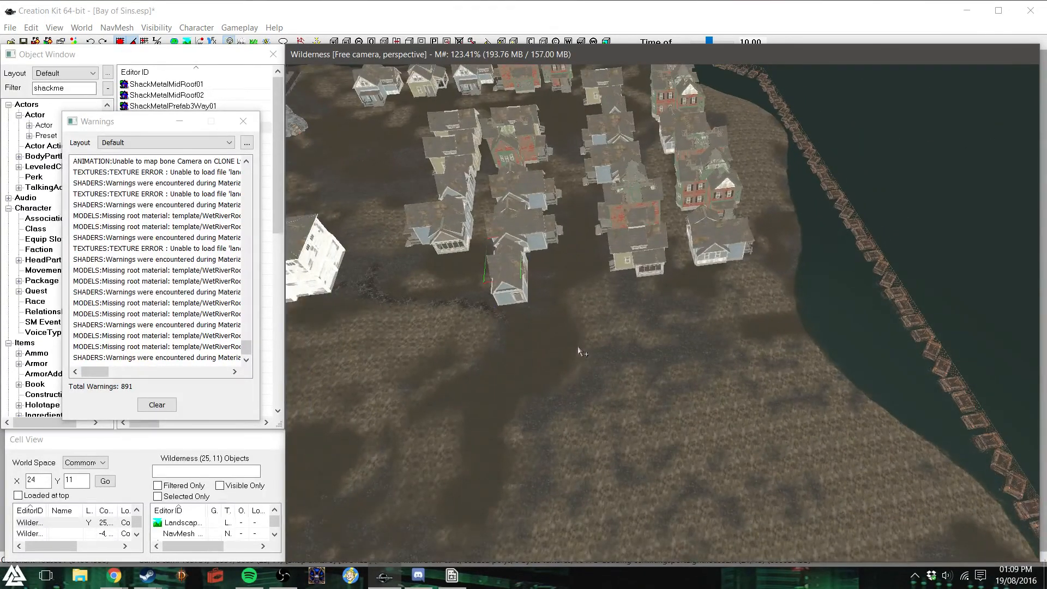
right_drag(509, 272, 550, 286)
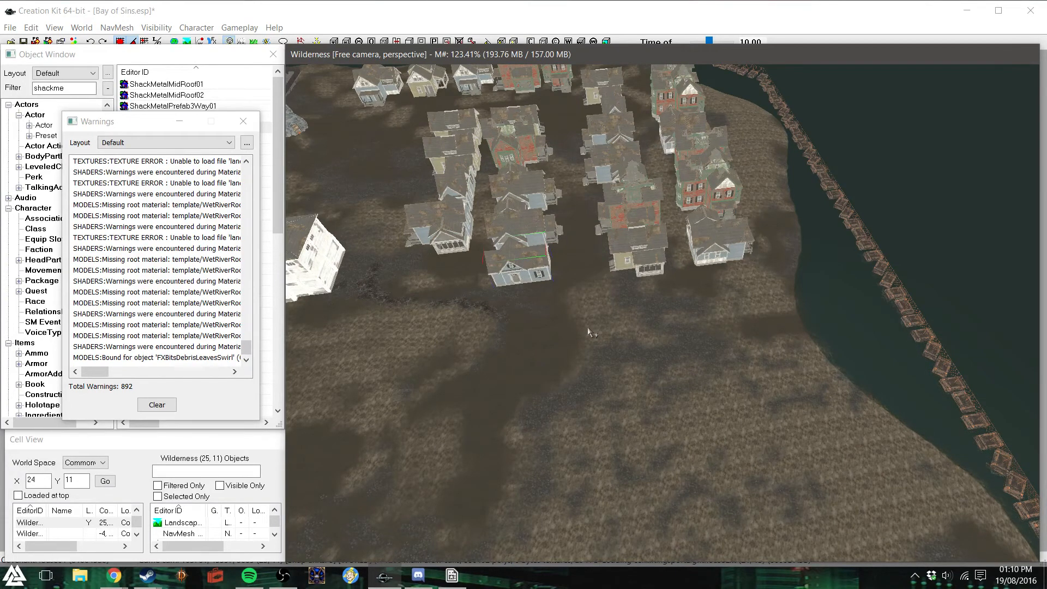
- Survey the whole island from above and compare its layout with the district plan image Island - Possible Divison.png
scroll(543, 336, down, 10)
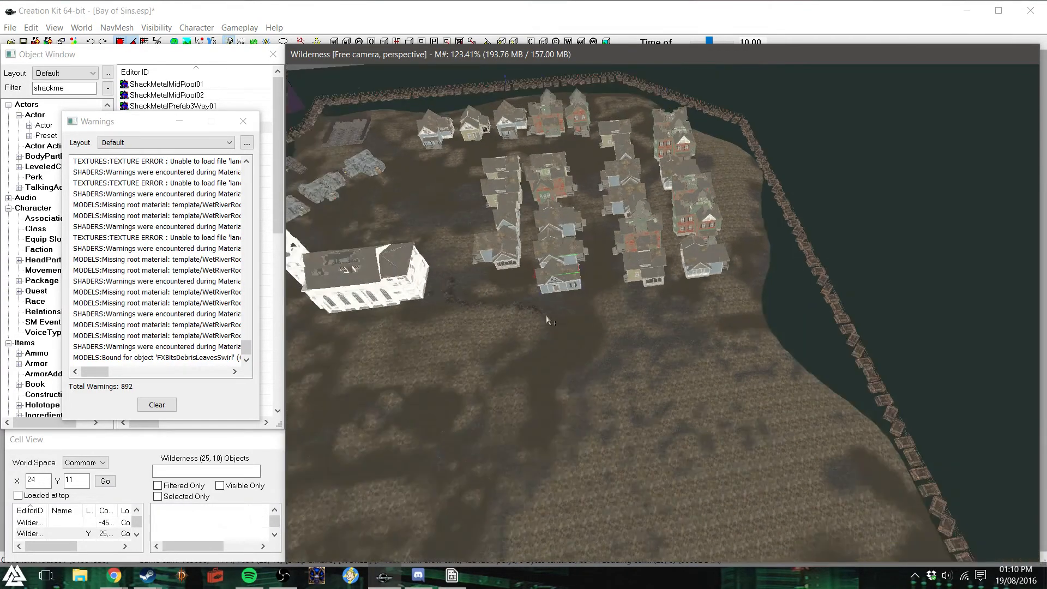
scroll(546, 315, down, 1)
key(d)
shift+middle_drag(546, 315, 518, 327)
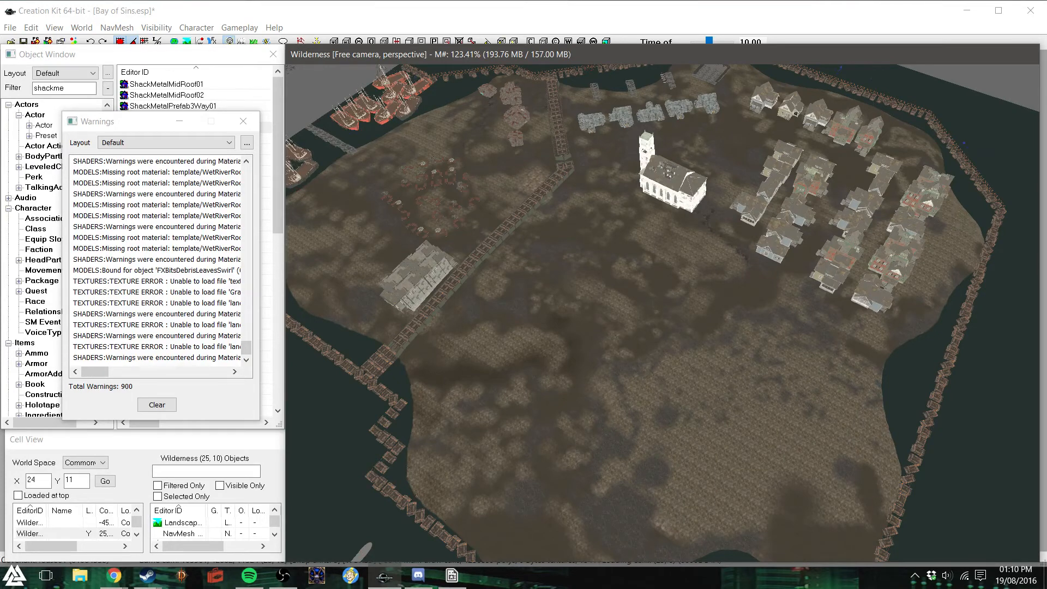
click(80, 576)
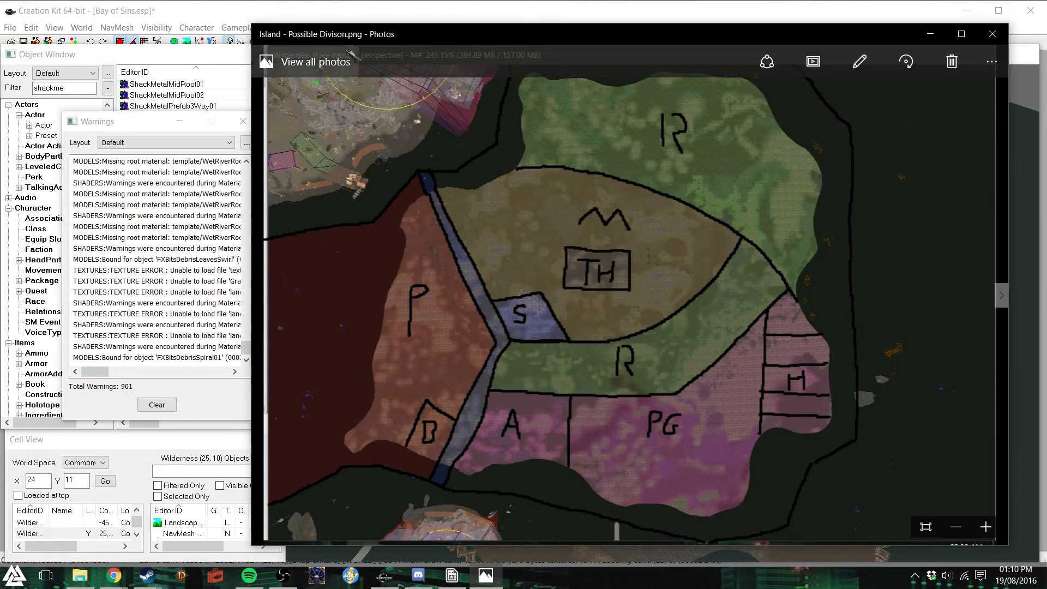
click(993, 35)
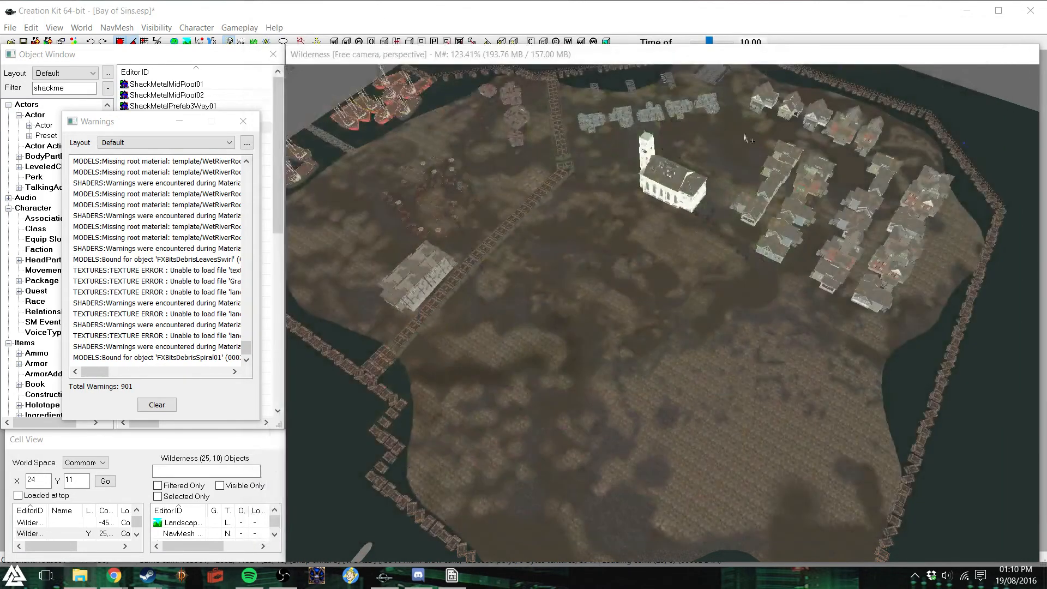
click(712, 53)
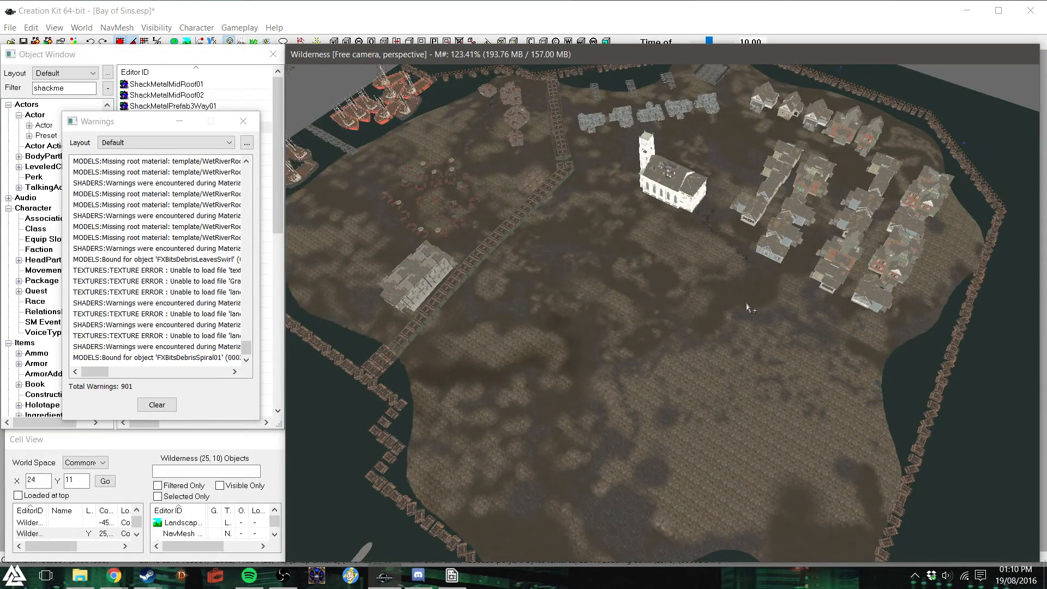
scroll(751, 308, down, 3)
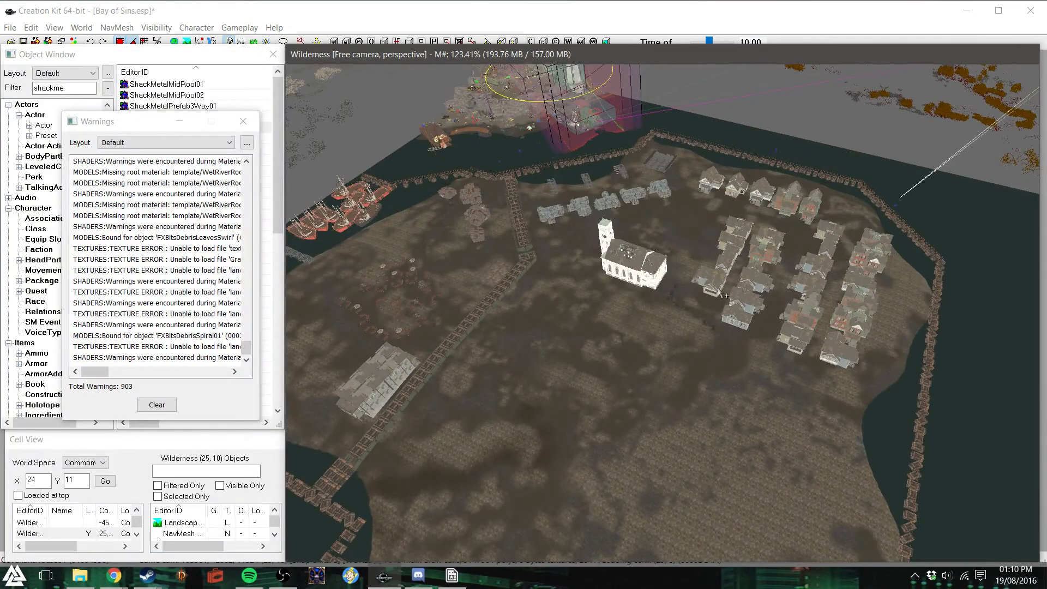
scroll(726, 296, up, 1)
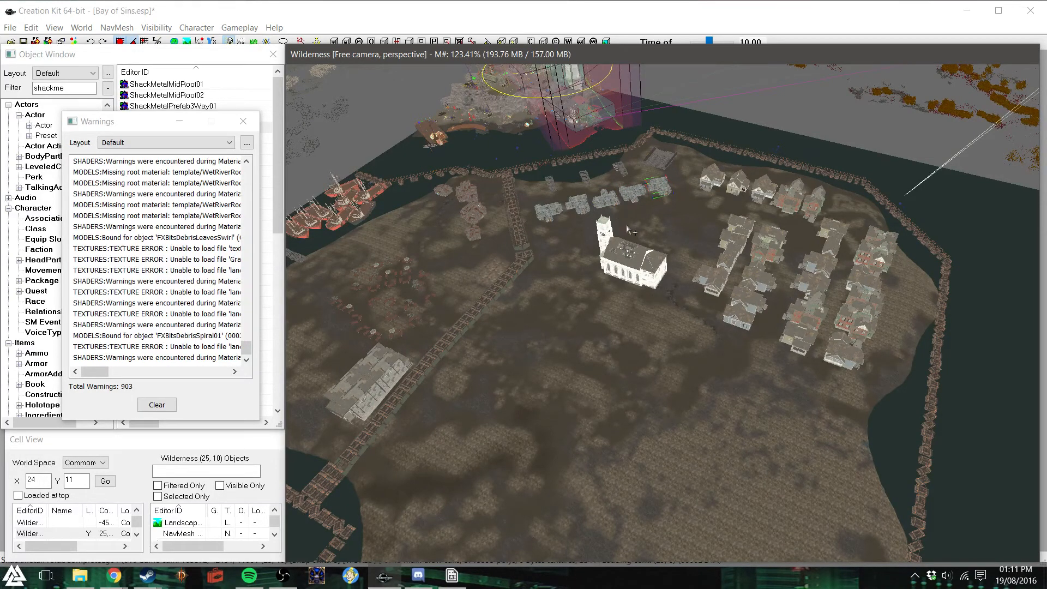
- Inspect the island's shore from the moored boats to the group of rusty metal shacks beside the elevated walkway
click(244, 121)
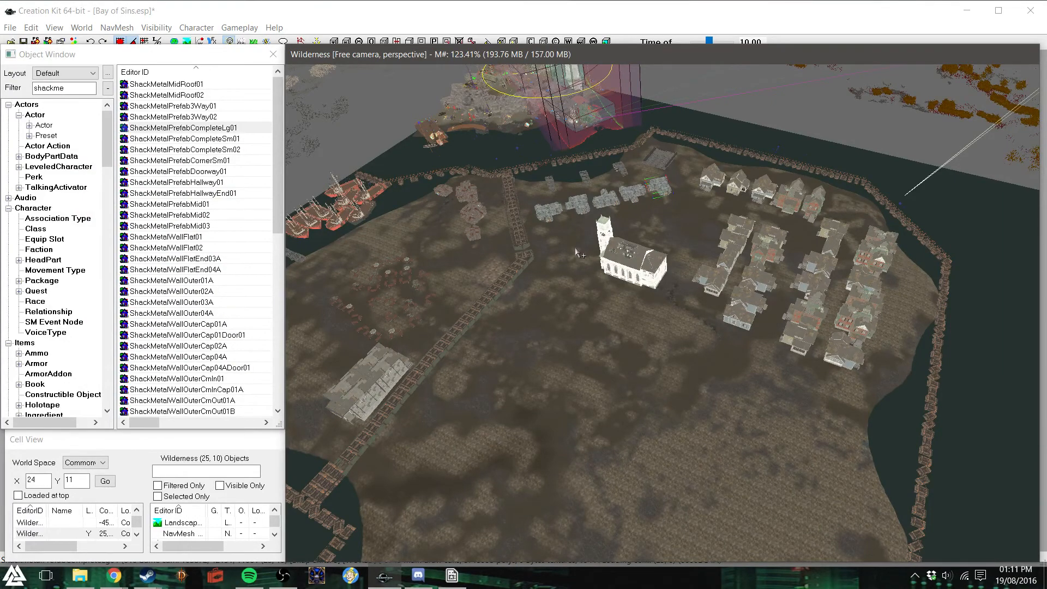
shift+middle_drag(577, 253, 600, 256)
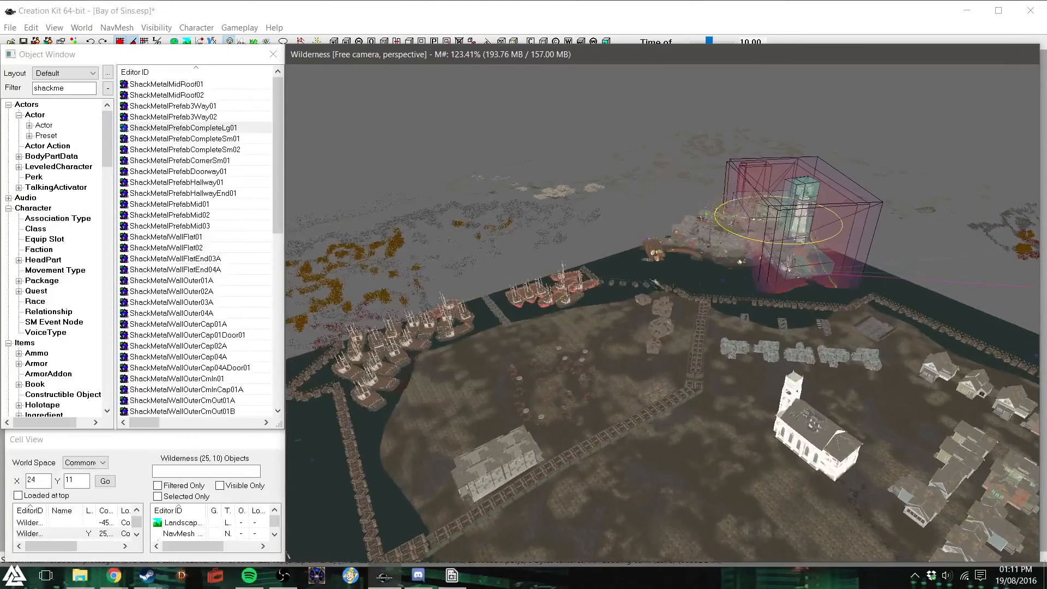
scroll(655, 305, up, 5)
scroll(654, 305, up, 1)
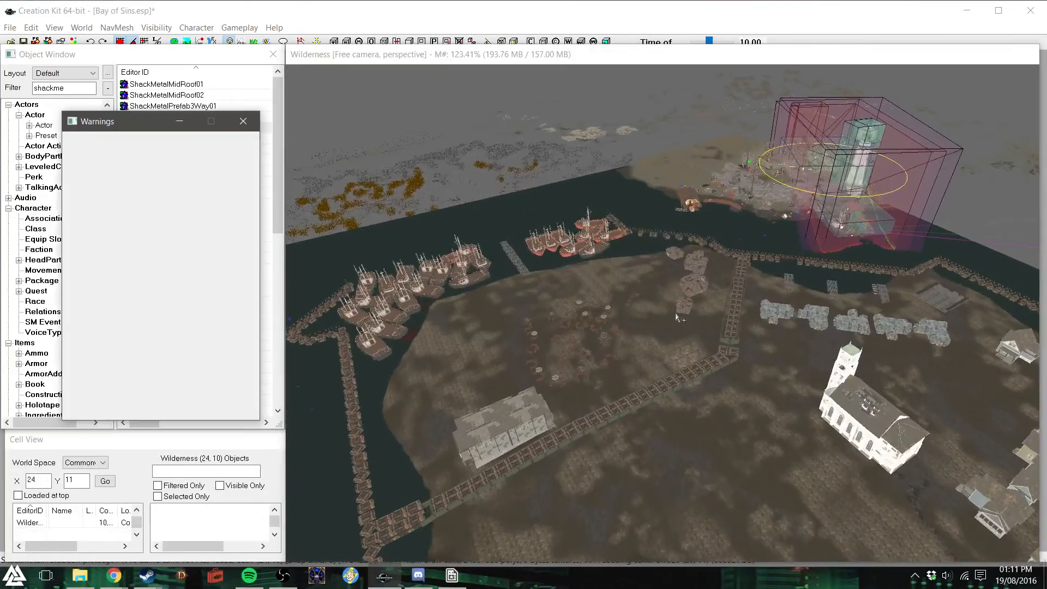
shift+middle_drag(686, 323, 659, 291)
click(247, 121)
shift+middle_drag(570, 174, 566, 170)
scroll(573, 177, up, 2)
scroll(565, 168, up, 4)
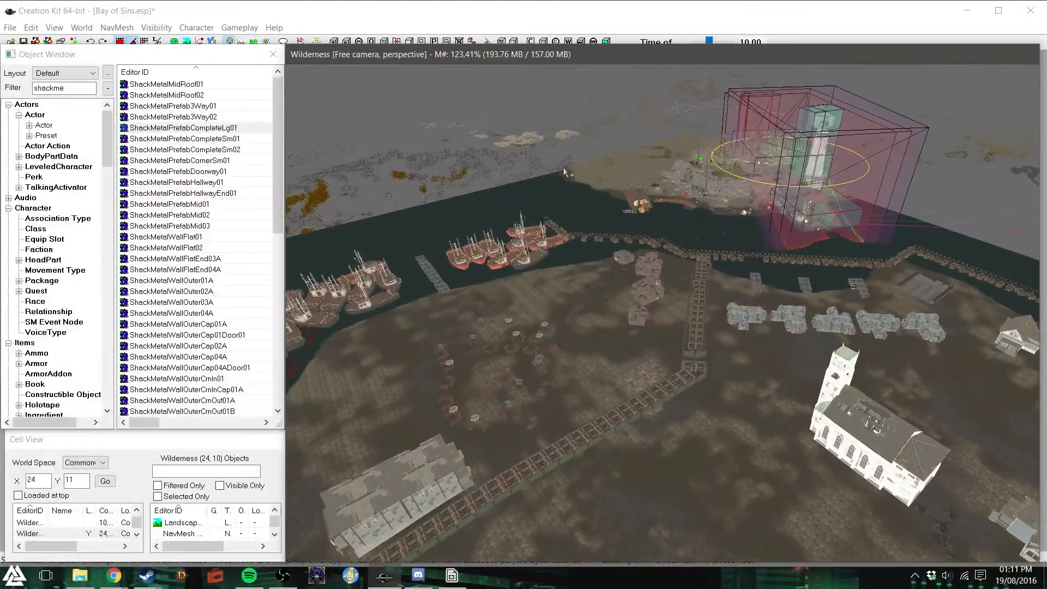
shift+middle_drag(618, 218, 642, 267)
scroll(642, 268, up, 2)
scroll(642, 268, up, 4)
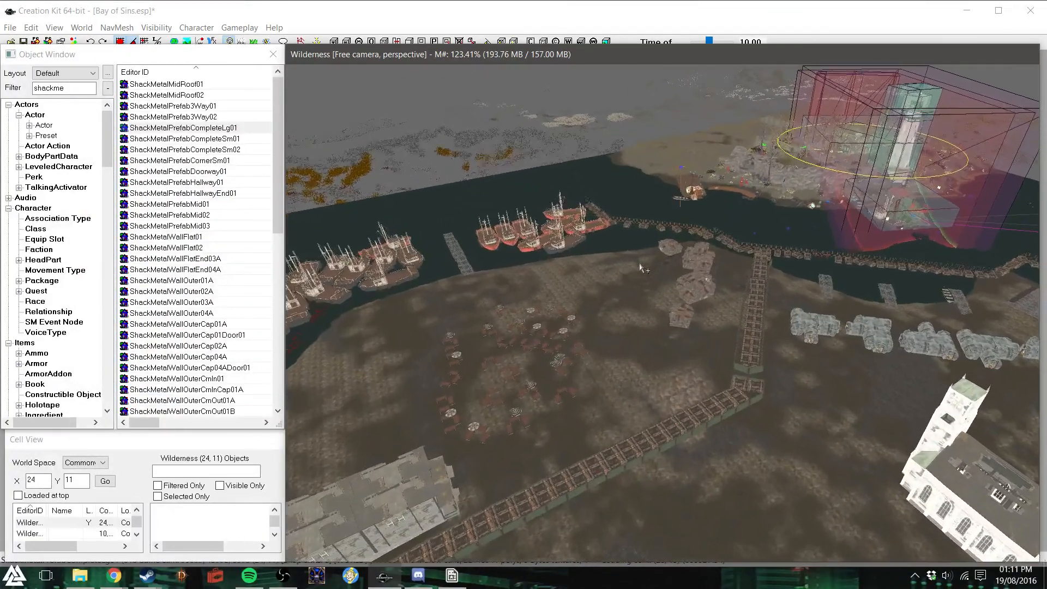
scroll(643, 262, up, 5)
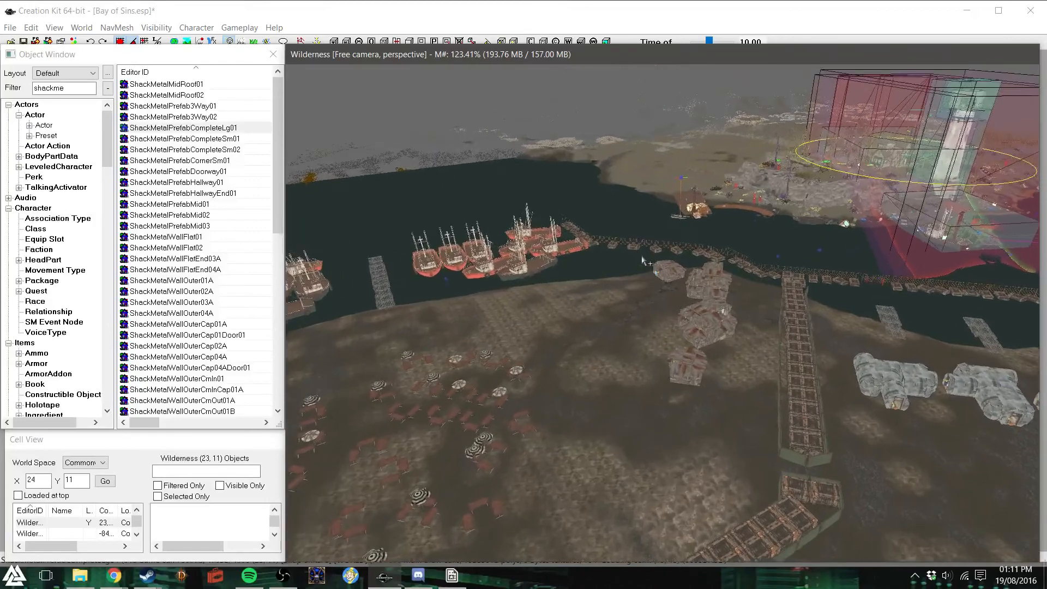
scroll(644, 272, up, 5)
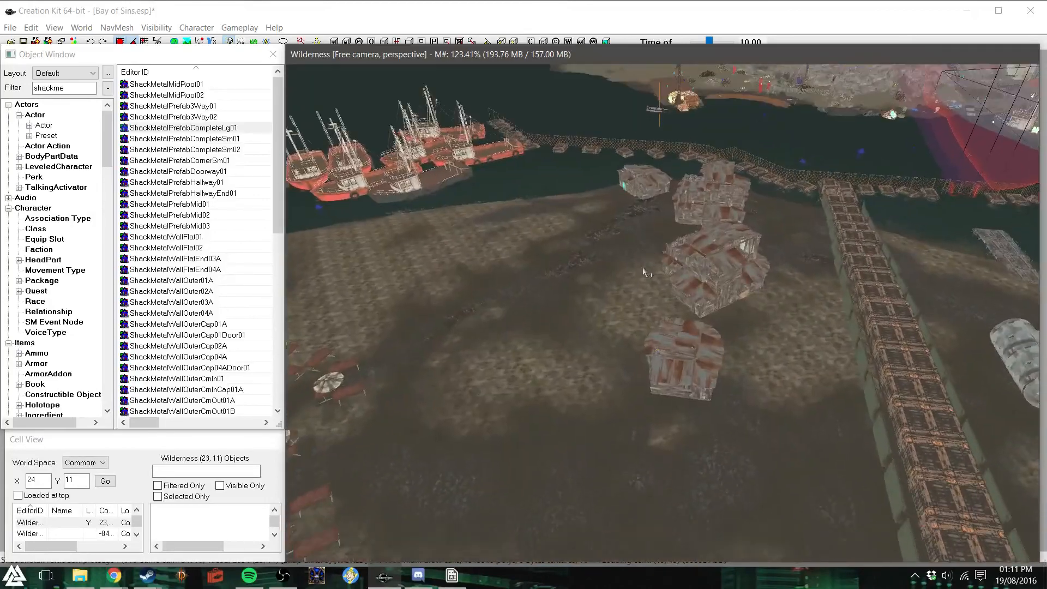
scroll(645, 272, up, 1)
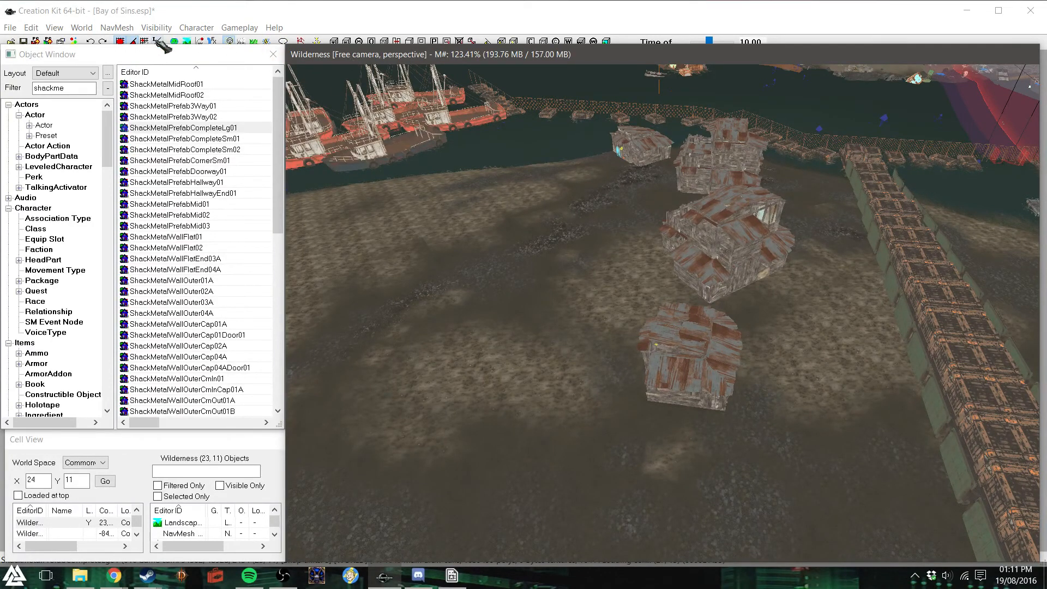
- Flatten the ground around the metal shacks with landscape editing, turning on Flatten Vertices and Show Edit Radius at an edit radius of 3
click(186, 41)
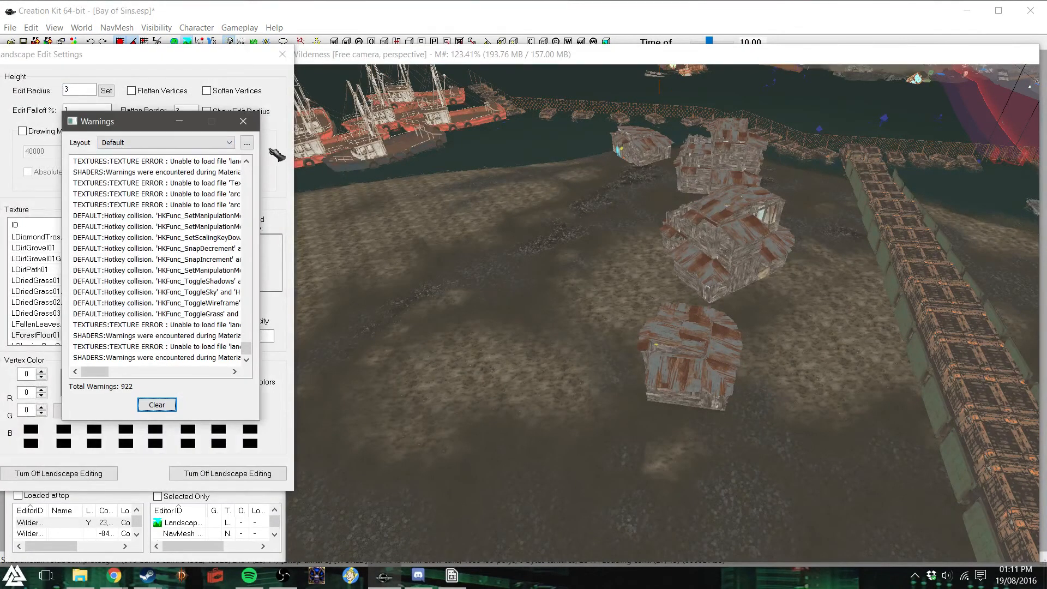
click(244, 121)
click(133, 90)
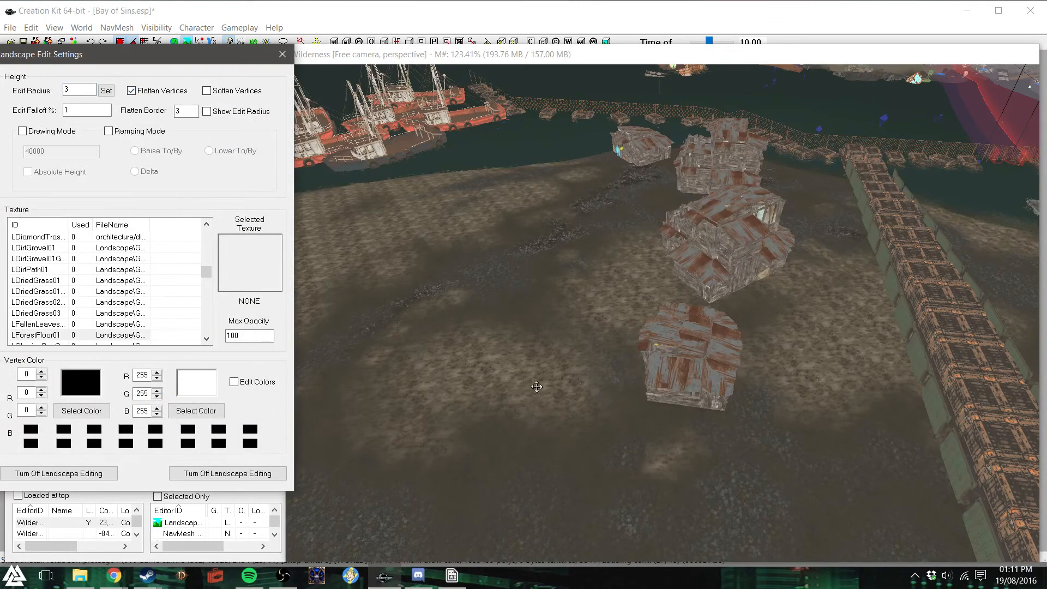
click(207, 112)
click(693, 434)
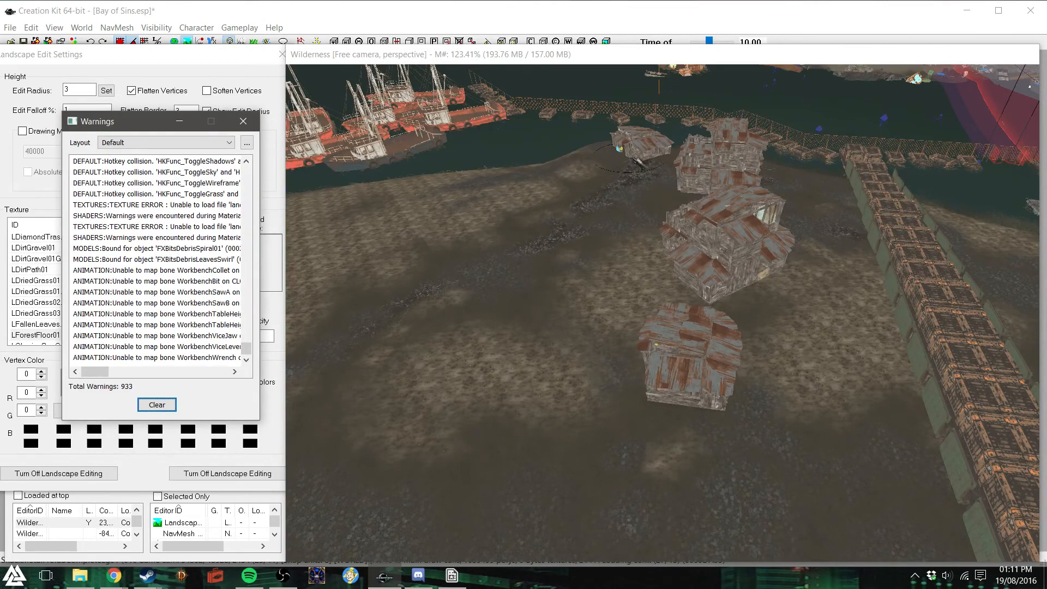
shift+middle_drag(645, 182, 660, 165)
click(625, 141)
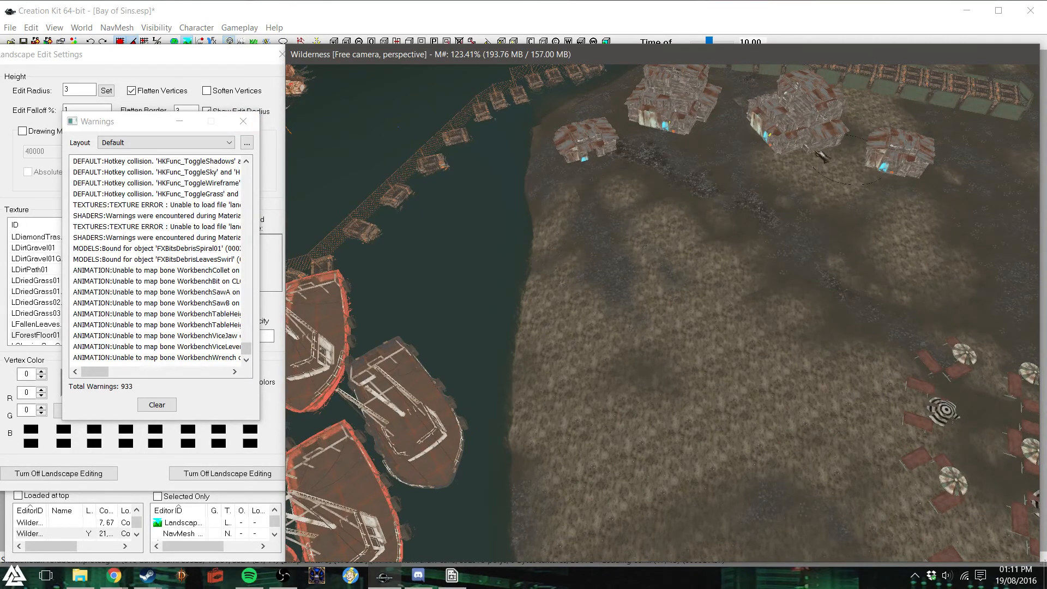
click(243, 122)
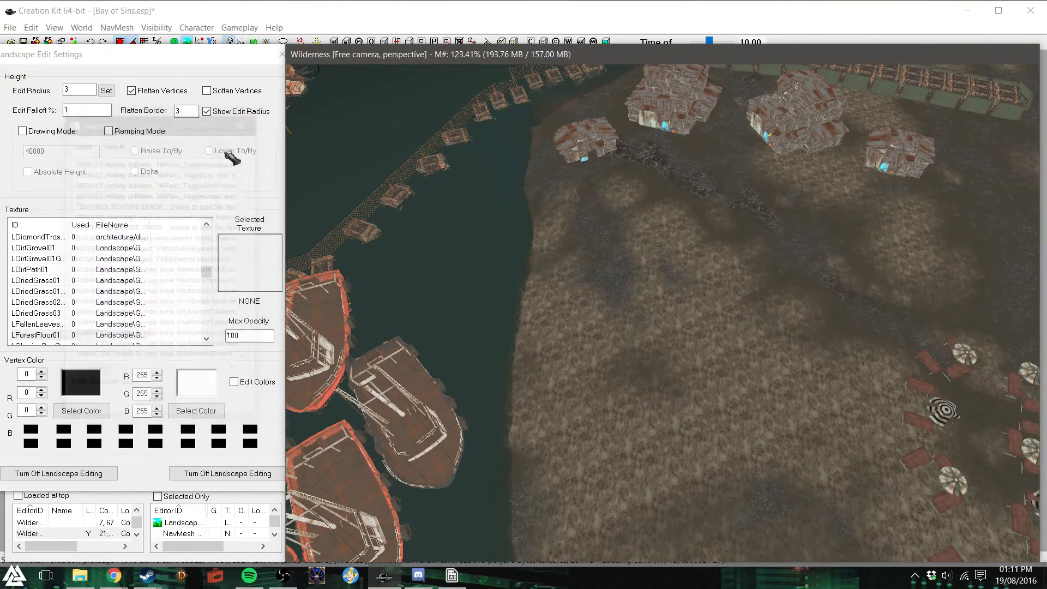
click(281, 55)
- Raise the small metal shack nearest the water out of the terrain
click(587, 142)
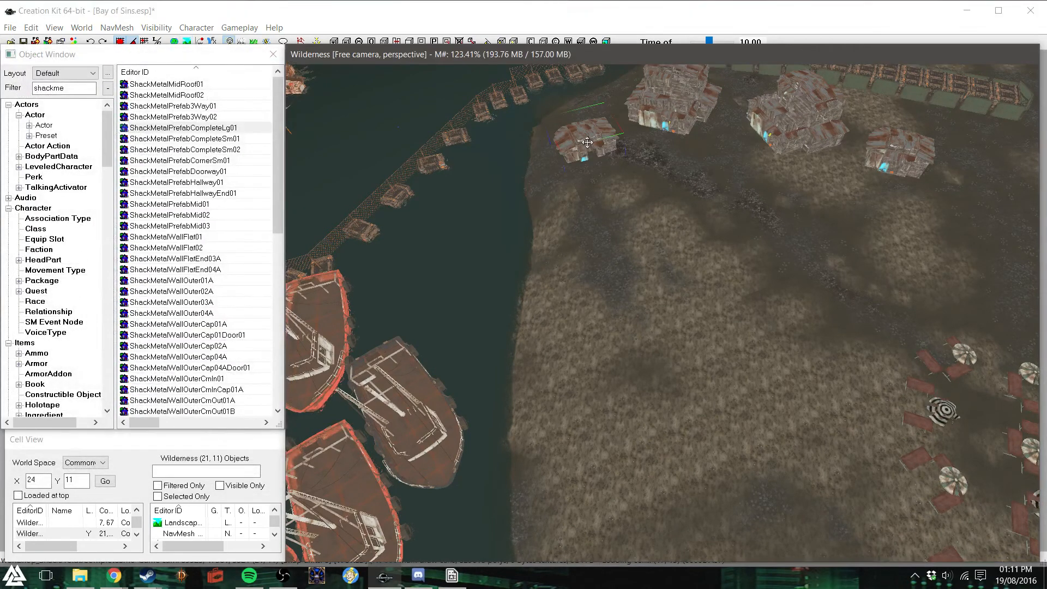
key(z)
drag(587, 143, 587, 136)
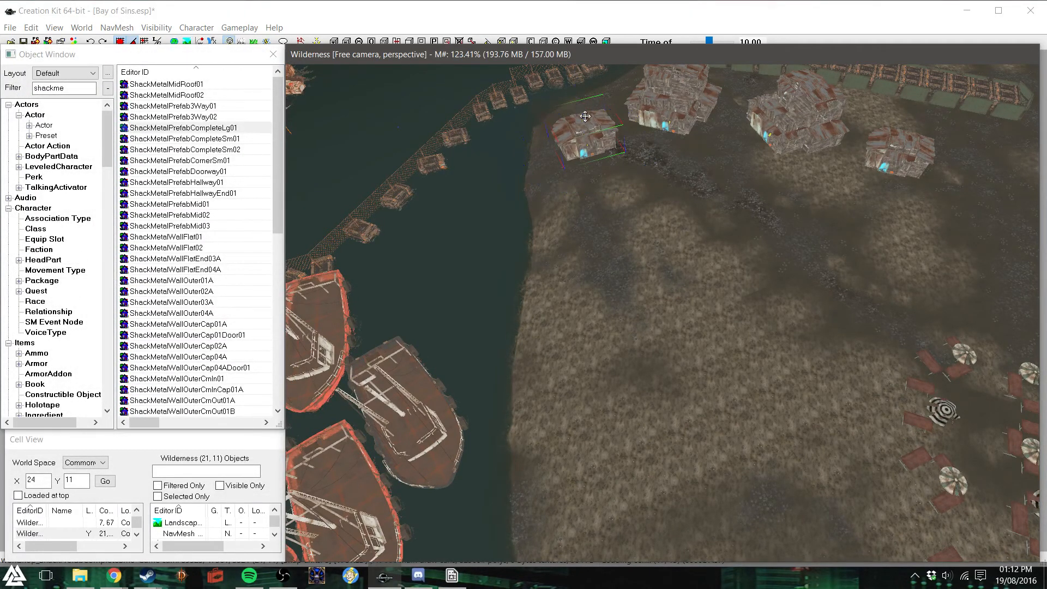
- Examine the row of metal shacks and the neighbouring umbrella seating area from several angles
click(720, 233)
shift+middle_drag(719, 232, 816, 221)
scroll(813, 214, up, 5)
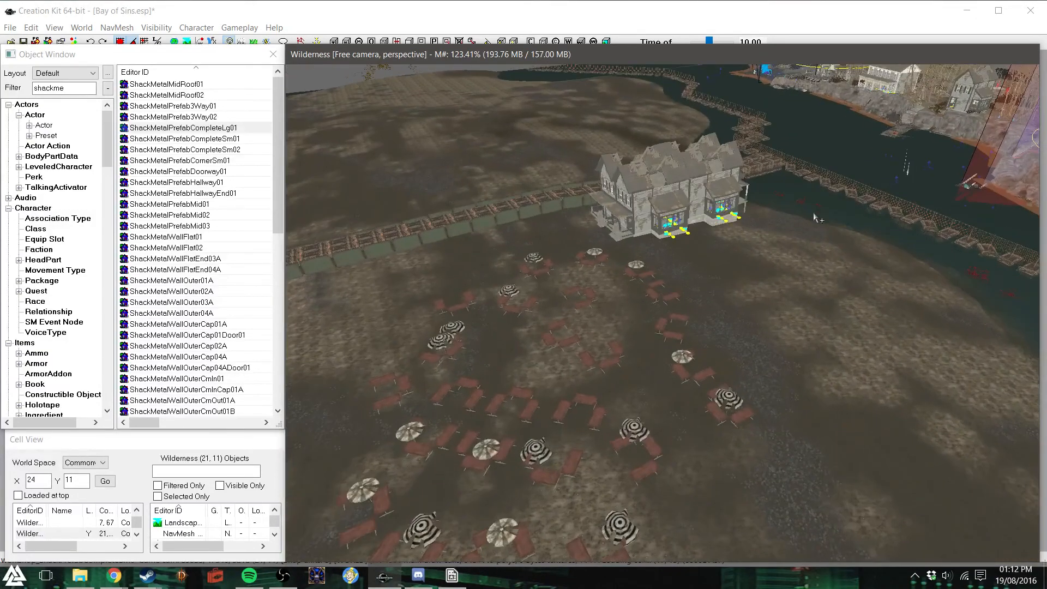
shift+middle_drag(801, 212, 737, 203)
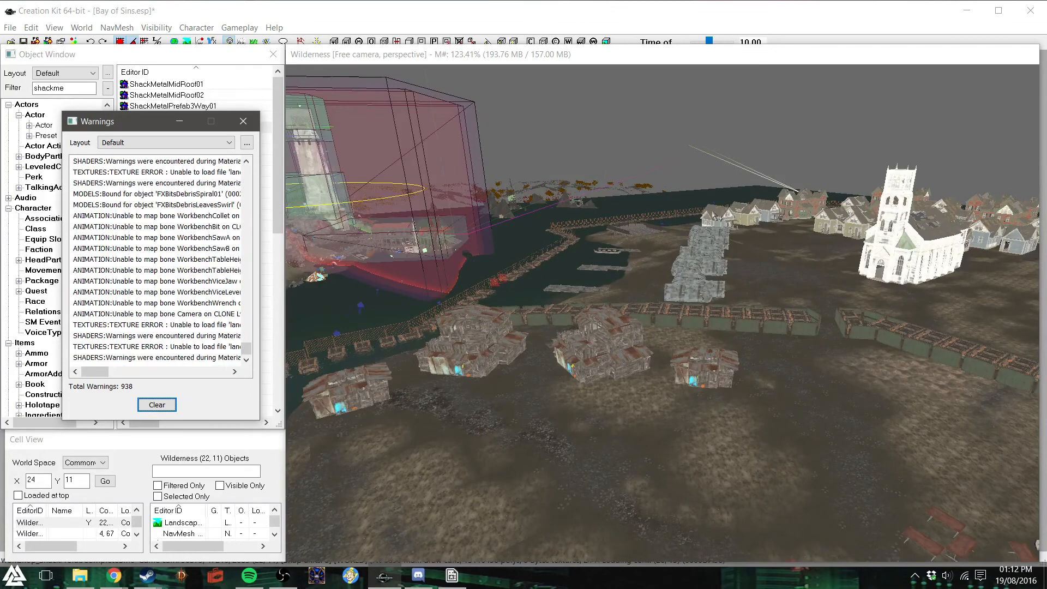
click(243, 121)
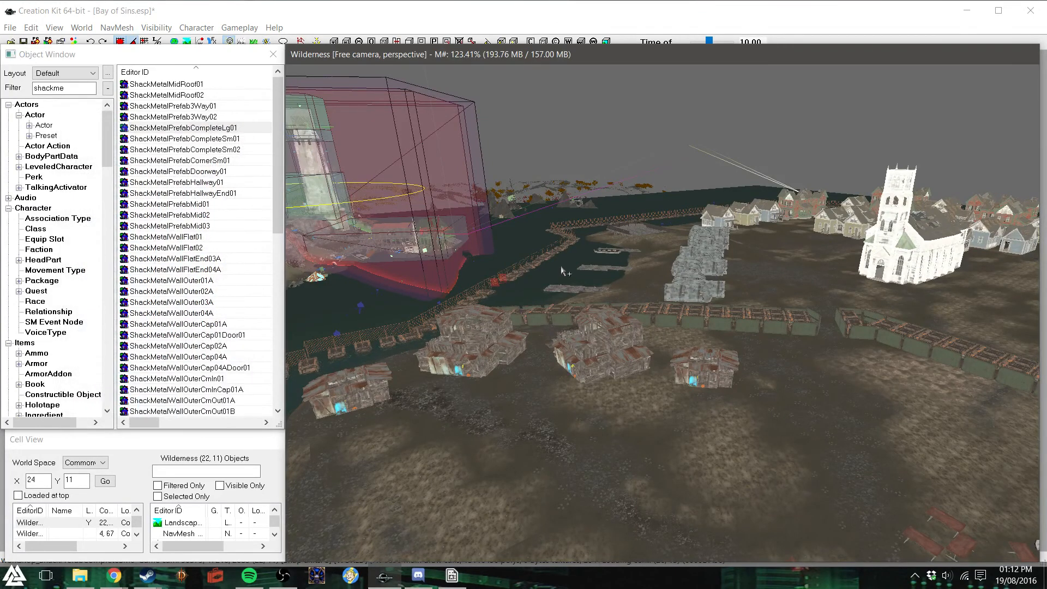
shift+middle_drag(580, 270, 600, 272)
scroll(600, 273, down, 10)
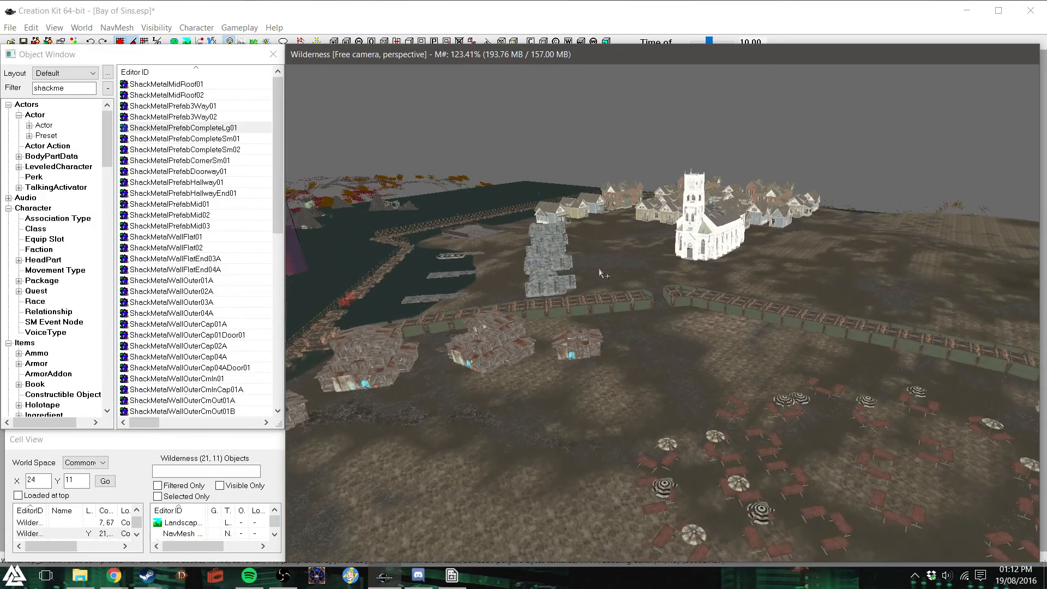
scroll(600, 274, down, 2)
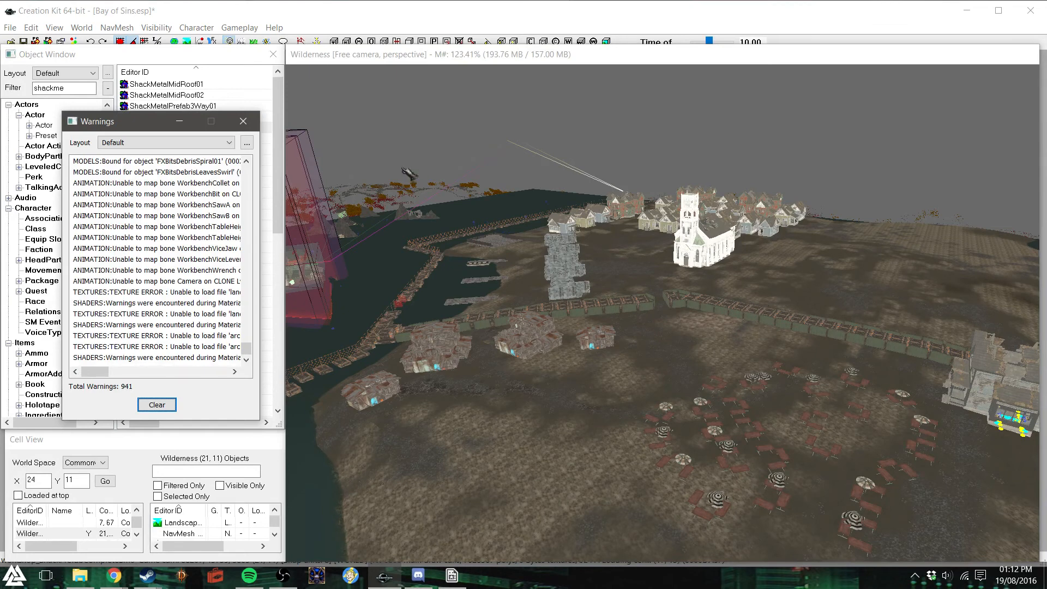
- Examine the open ground between the umbrella tables, the pier and the moored boats
click(241, 121)
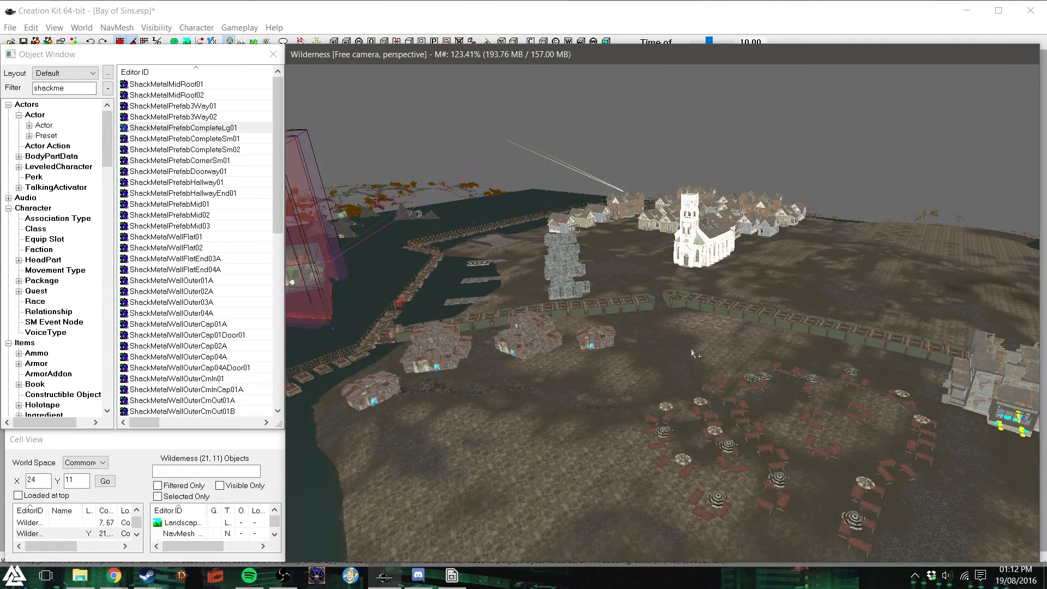
middle_drag(703, 304, 703, 314)
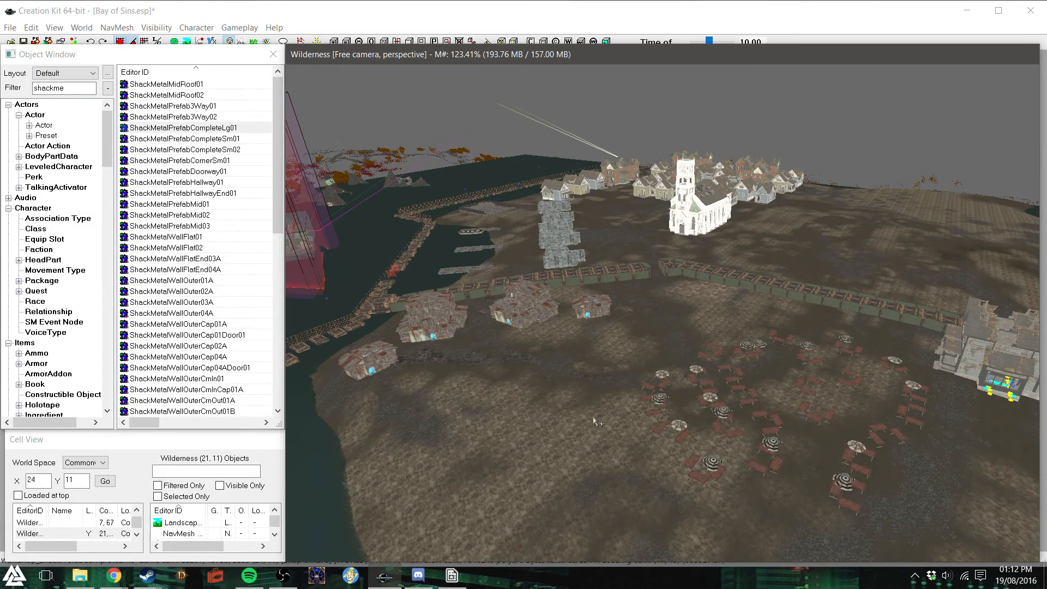
middle_drag(585, 413, 601, 421)
scroll(603, 427, down, 3)
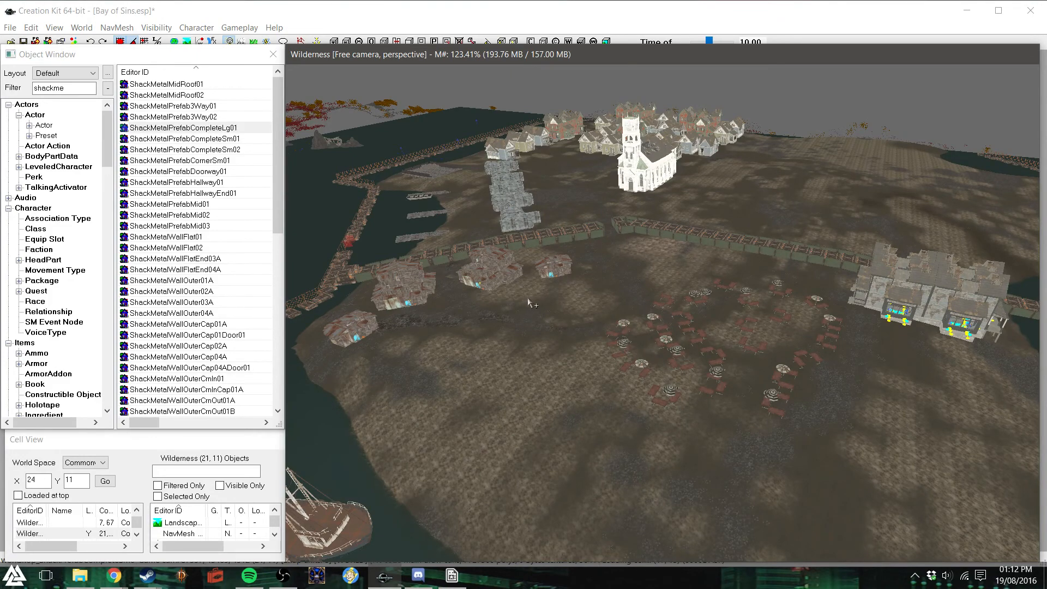
shift+middle_drag(581, 311, 576, 321)
scroll(576, 322, down, 4)
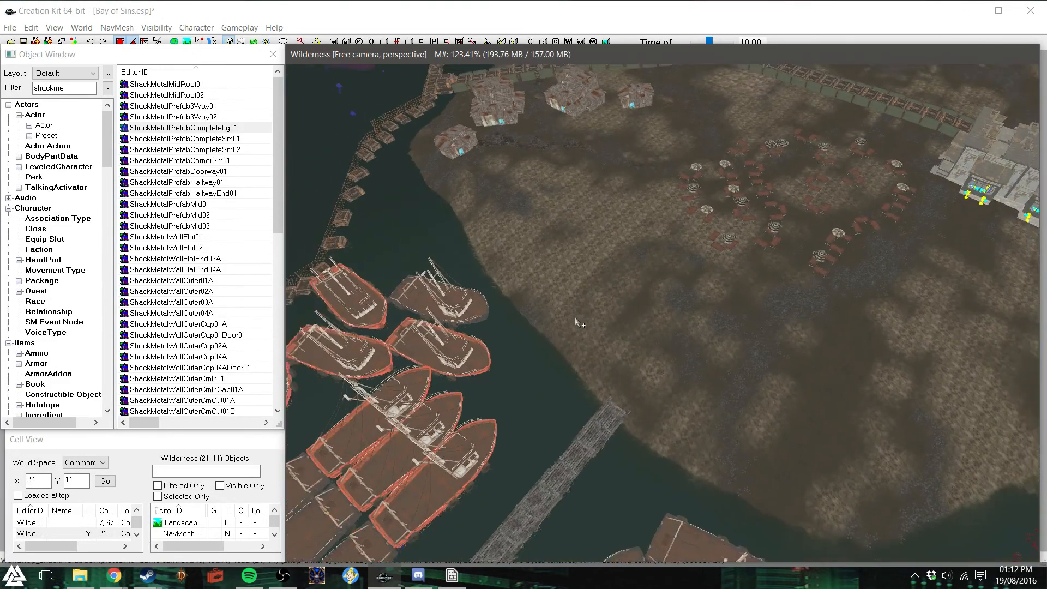
scroll(577, 322, down, 5)
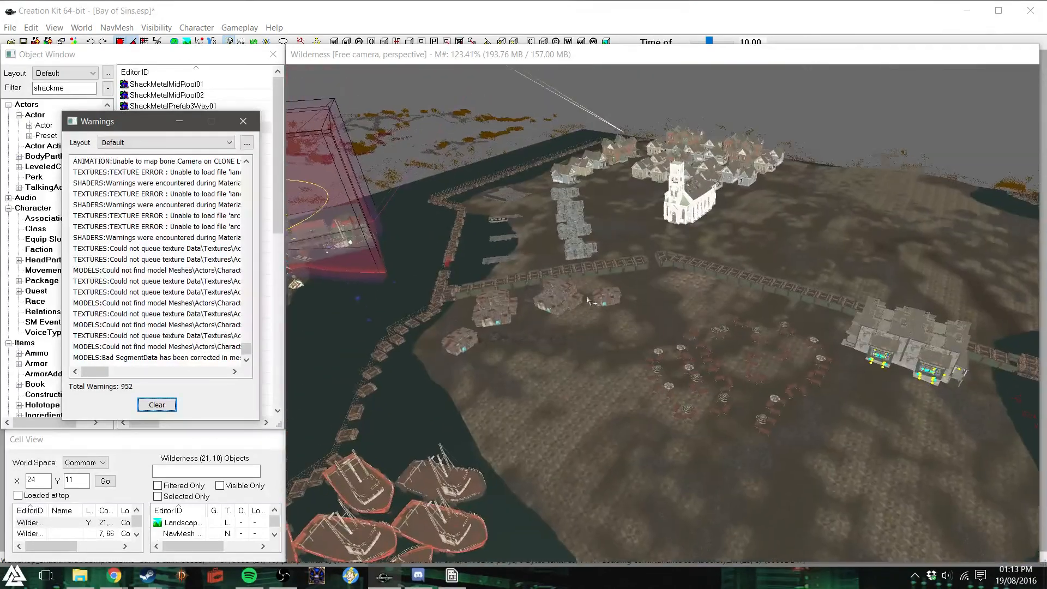
- Inspect the white church and its surroundings between the grey prefab row and the house neighbourhood
shift+middle_drag(587, 300, 707, 317)
scroll(593, 289, up, 1)
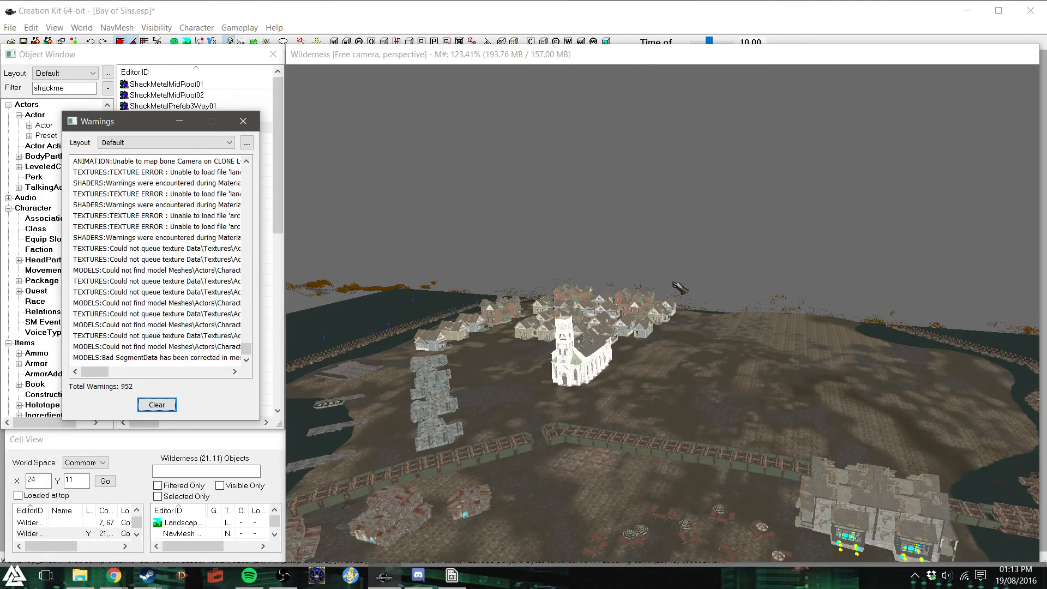
mouse_move(674, 283)
shift+middle_down()
mouse_move(694, 246)
mouse_move(626, 281)
mouse_move(668, 291)
shift+middle_up()
click(659, 316)
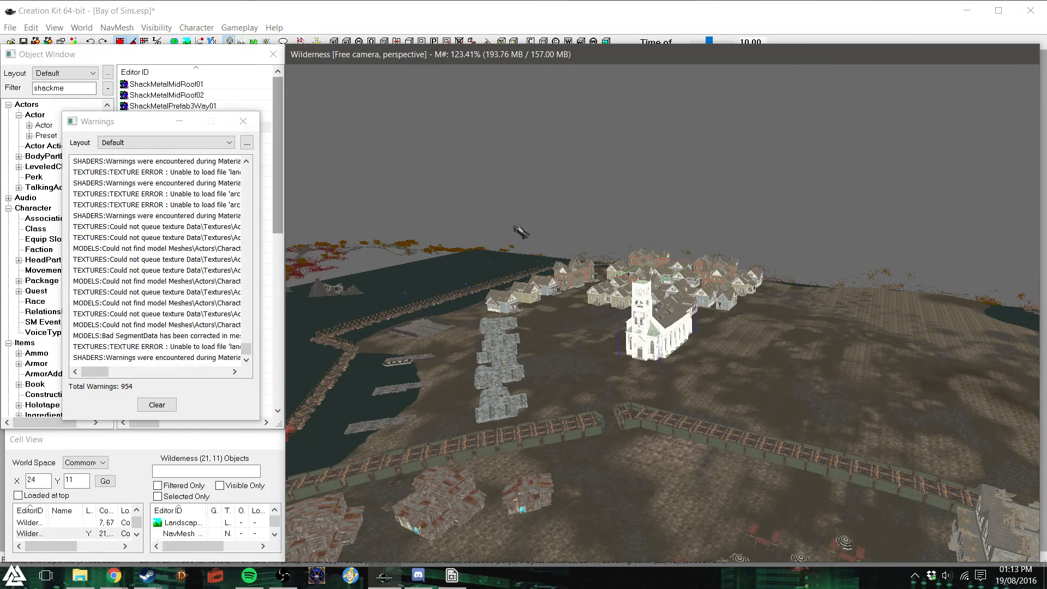
scroll(521, 232, up, 3)
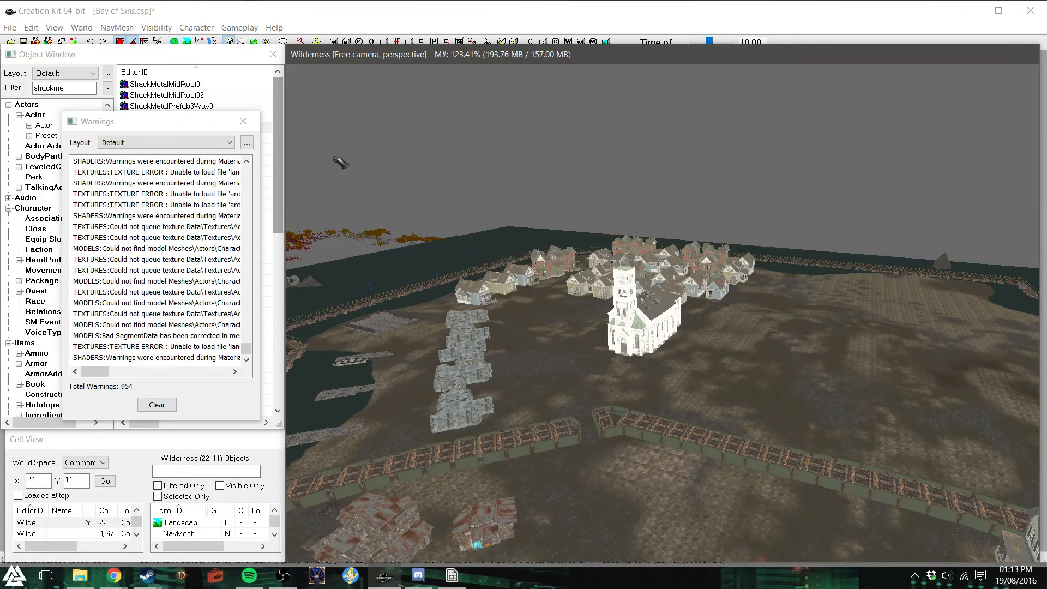
click(243, 121)
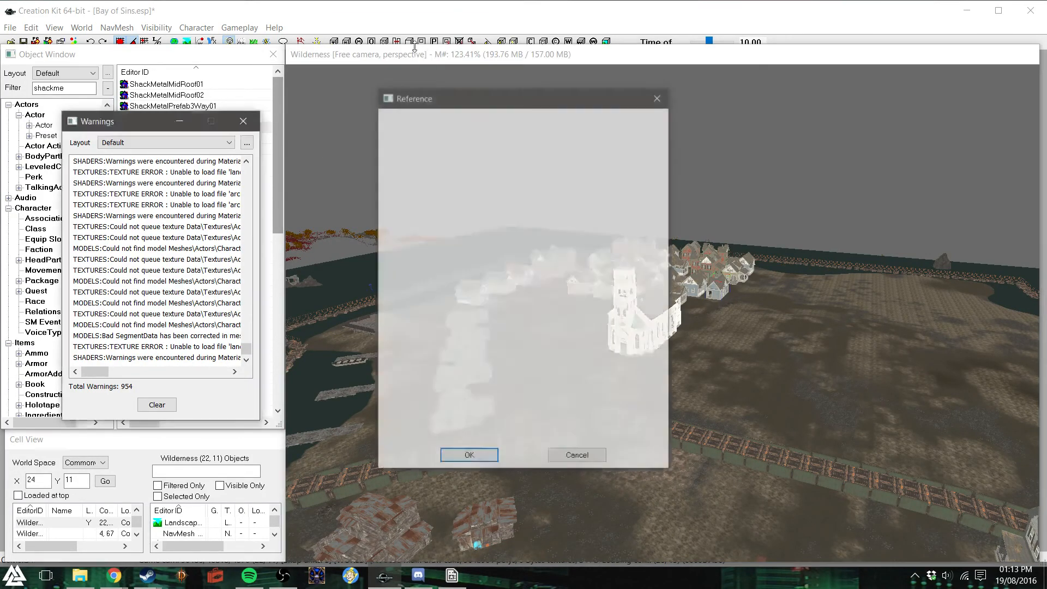
click(664, 97)
click(661, 97)
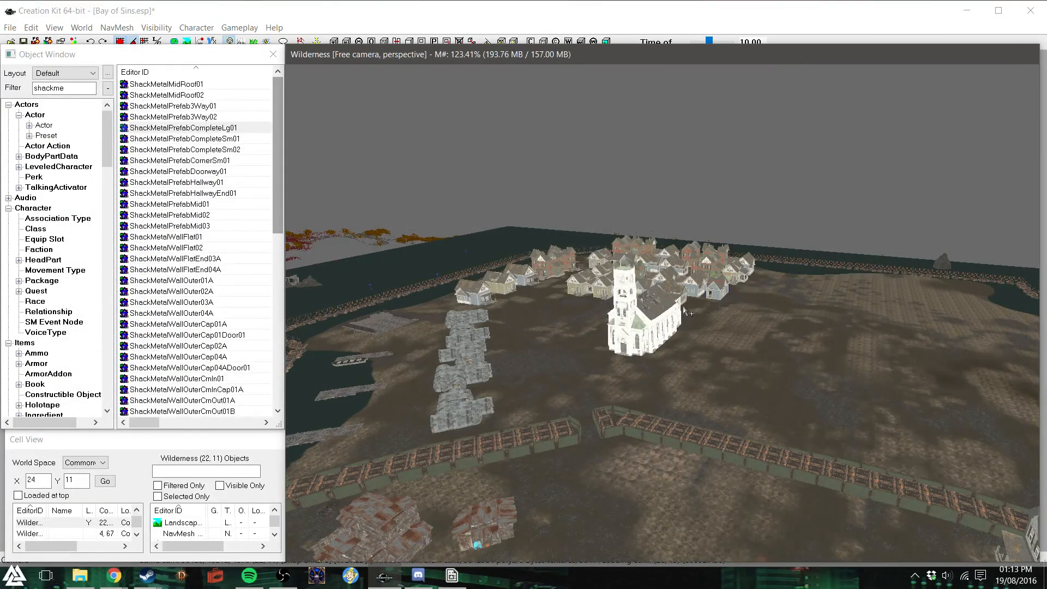
- Check the house rows up close and survey the whole island layout from directly above
scroll(683, 305, up, 5)
scroll(692, 332, up, 2)
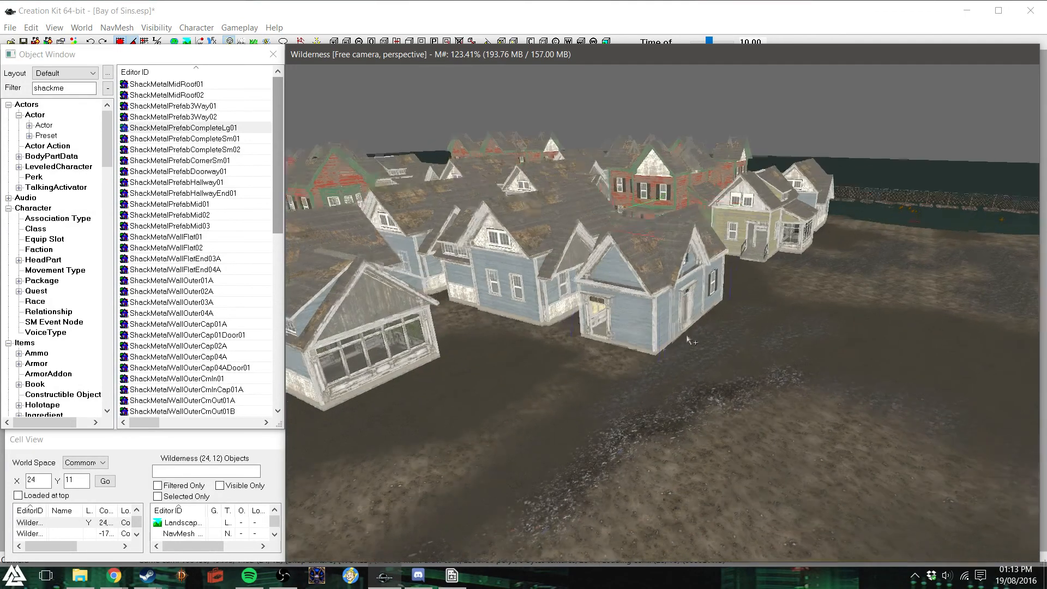
shift+middle_drag(652, 369, 640, 376)
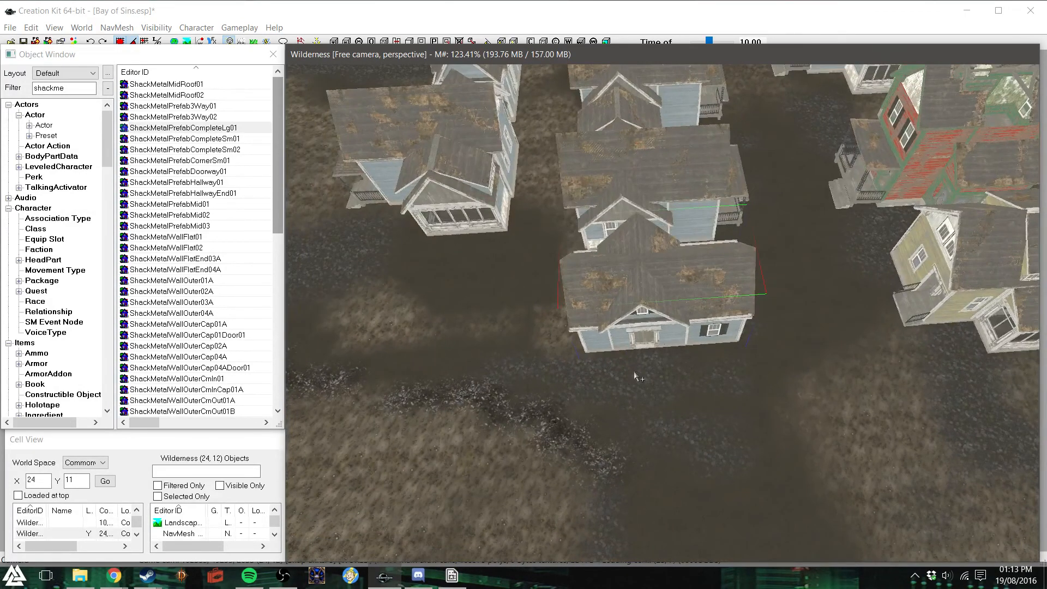
scroll(635, 376, down, 2)
scroll(635, 377, down, 3)
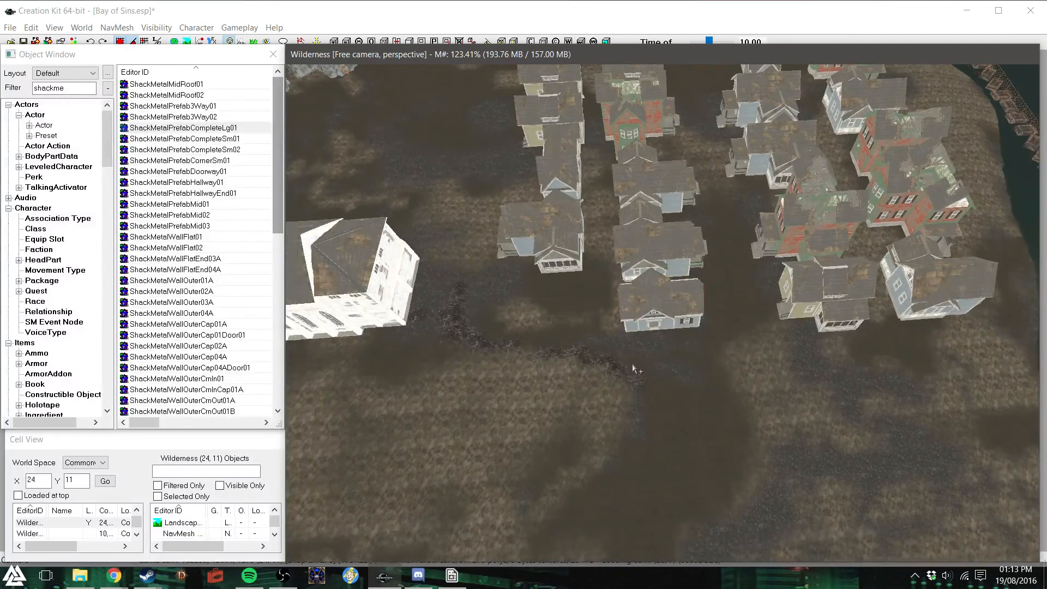
scroll(633, 364, down, 8)
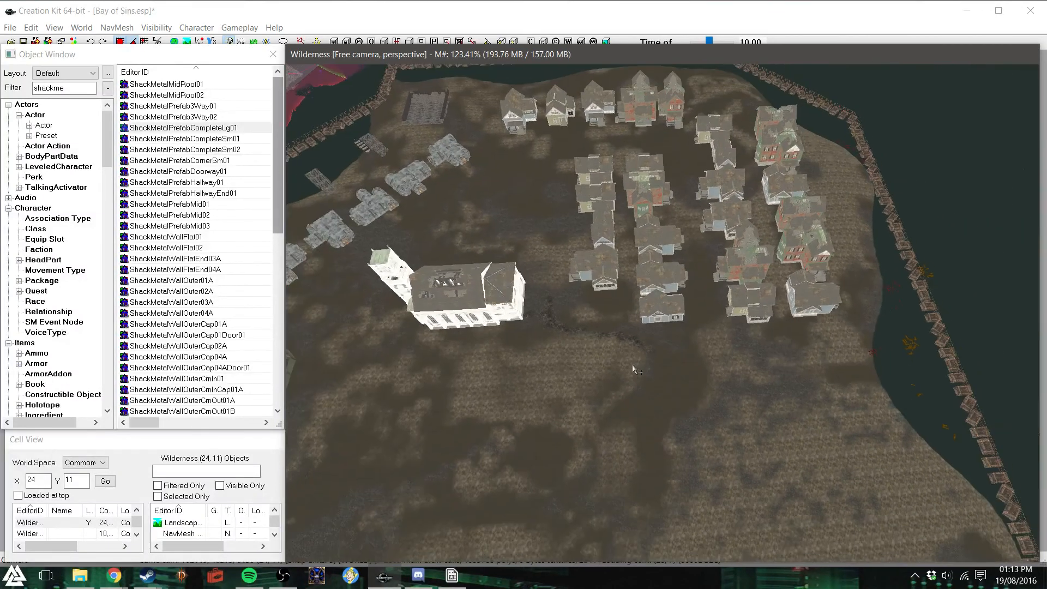
scroll(632, 370, down, 1)
scroll(633, 370, down, 5)
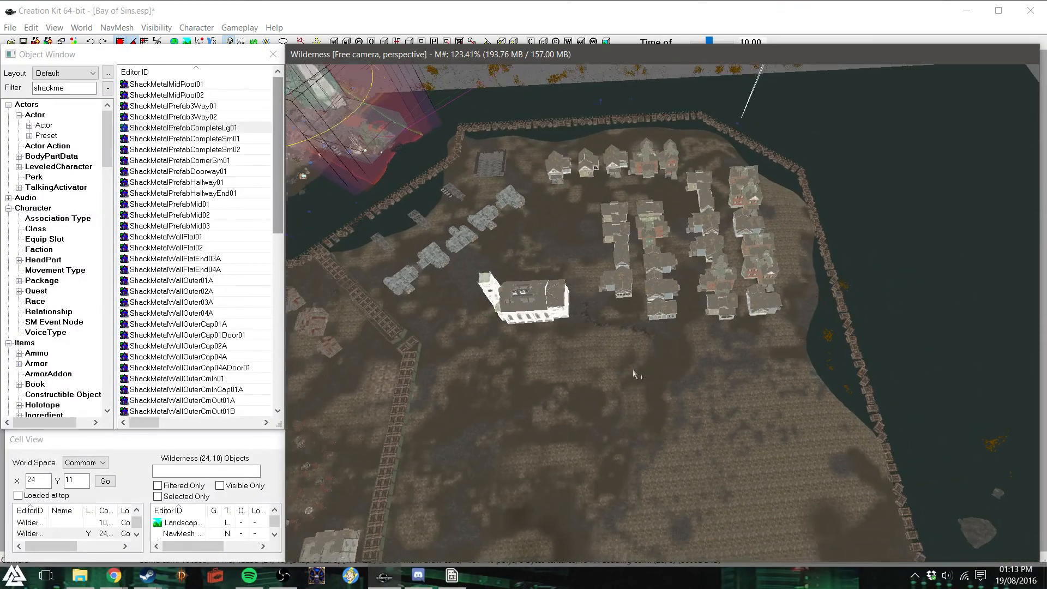
scroll(633, 372, down, 1)
click(574, 312)
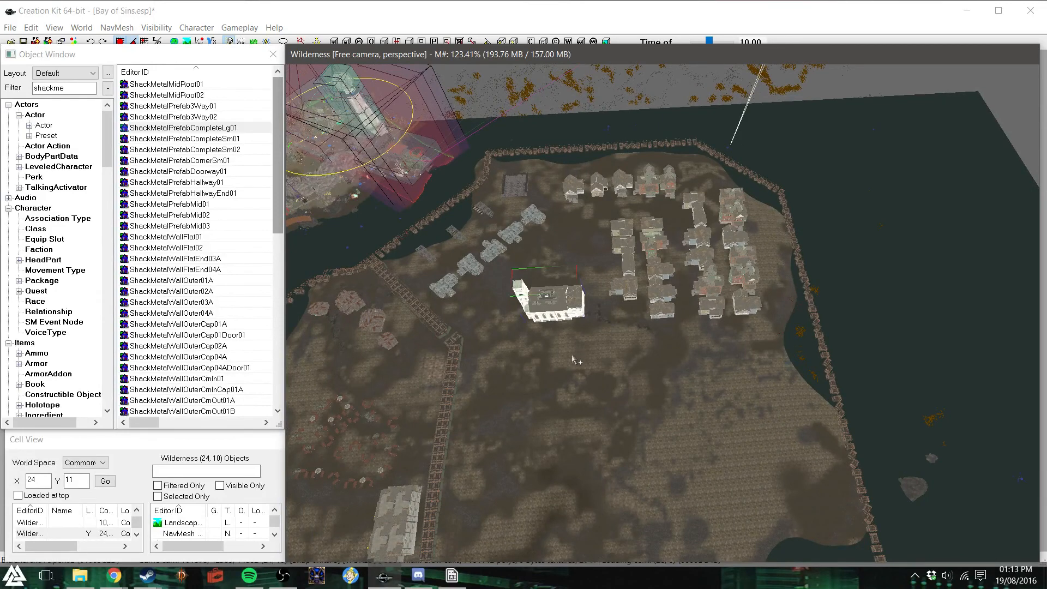
shift+middle_drag(570, 373, 571, 376)
scroll(571, 376, down, 4)
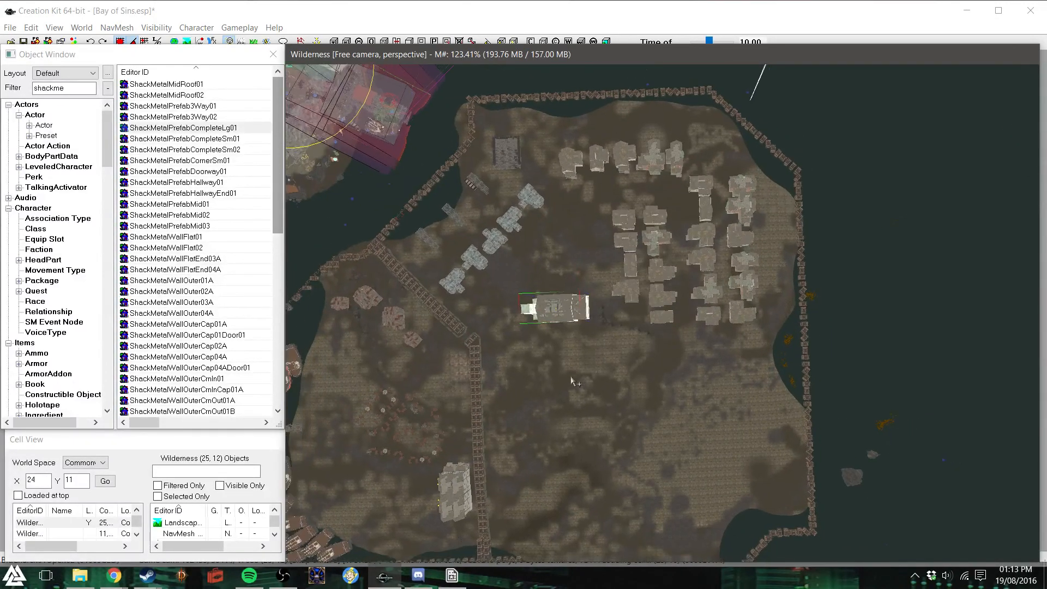
scroll(571, 376, down, 4)
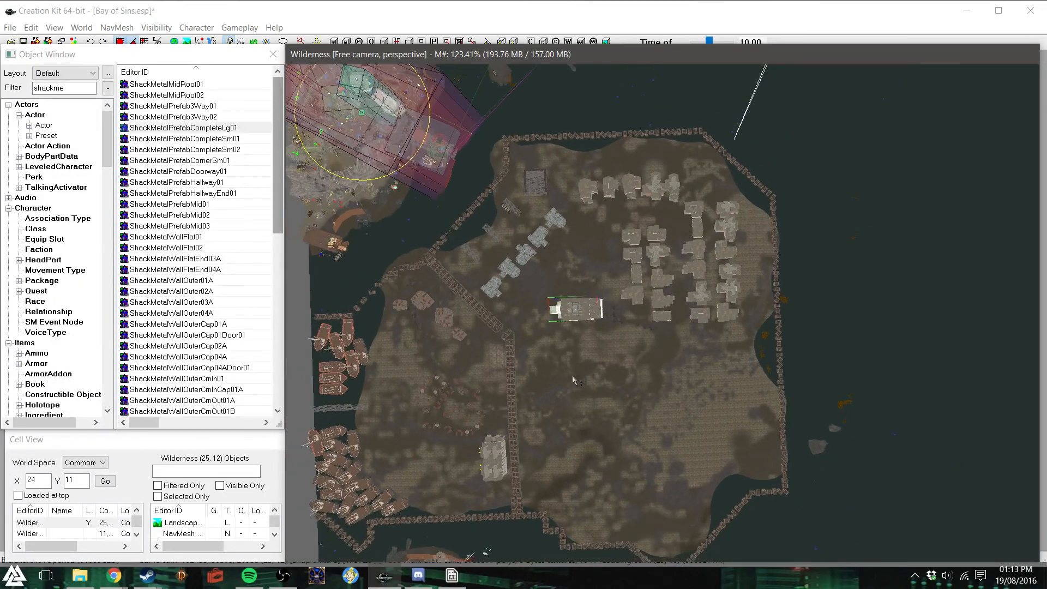
click(577, 378)
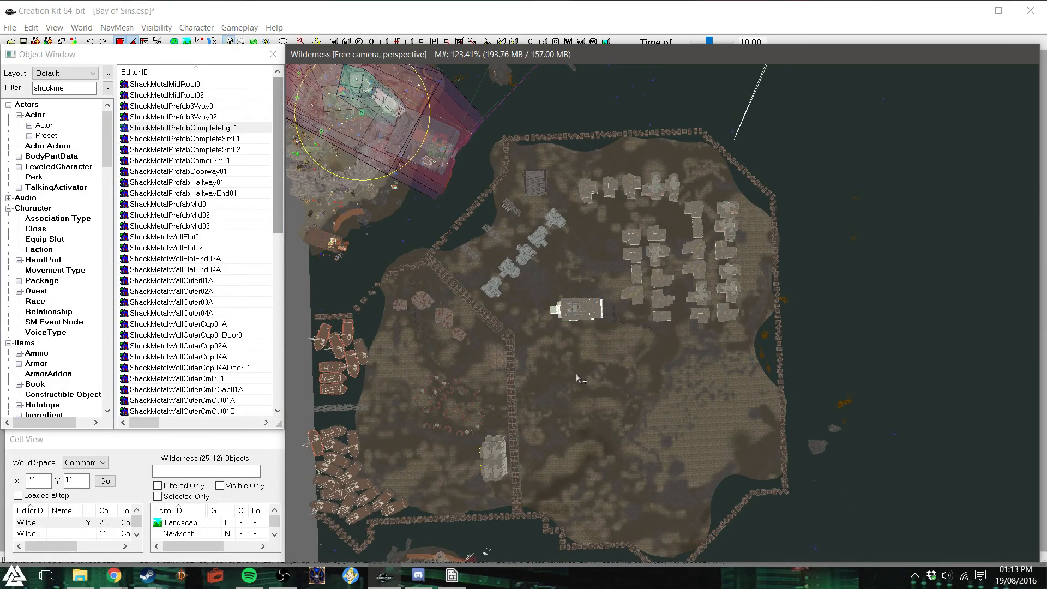